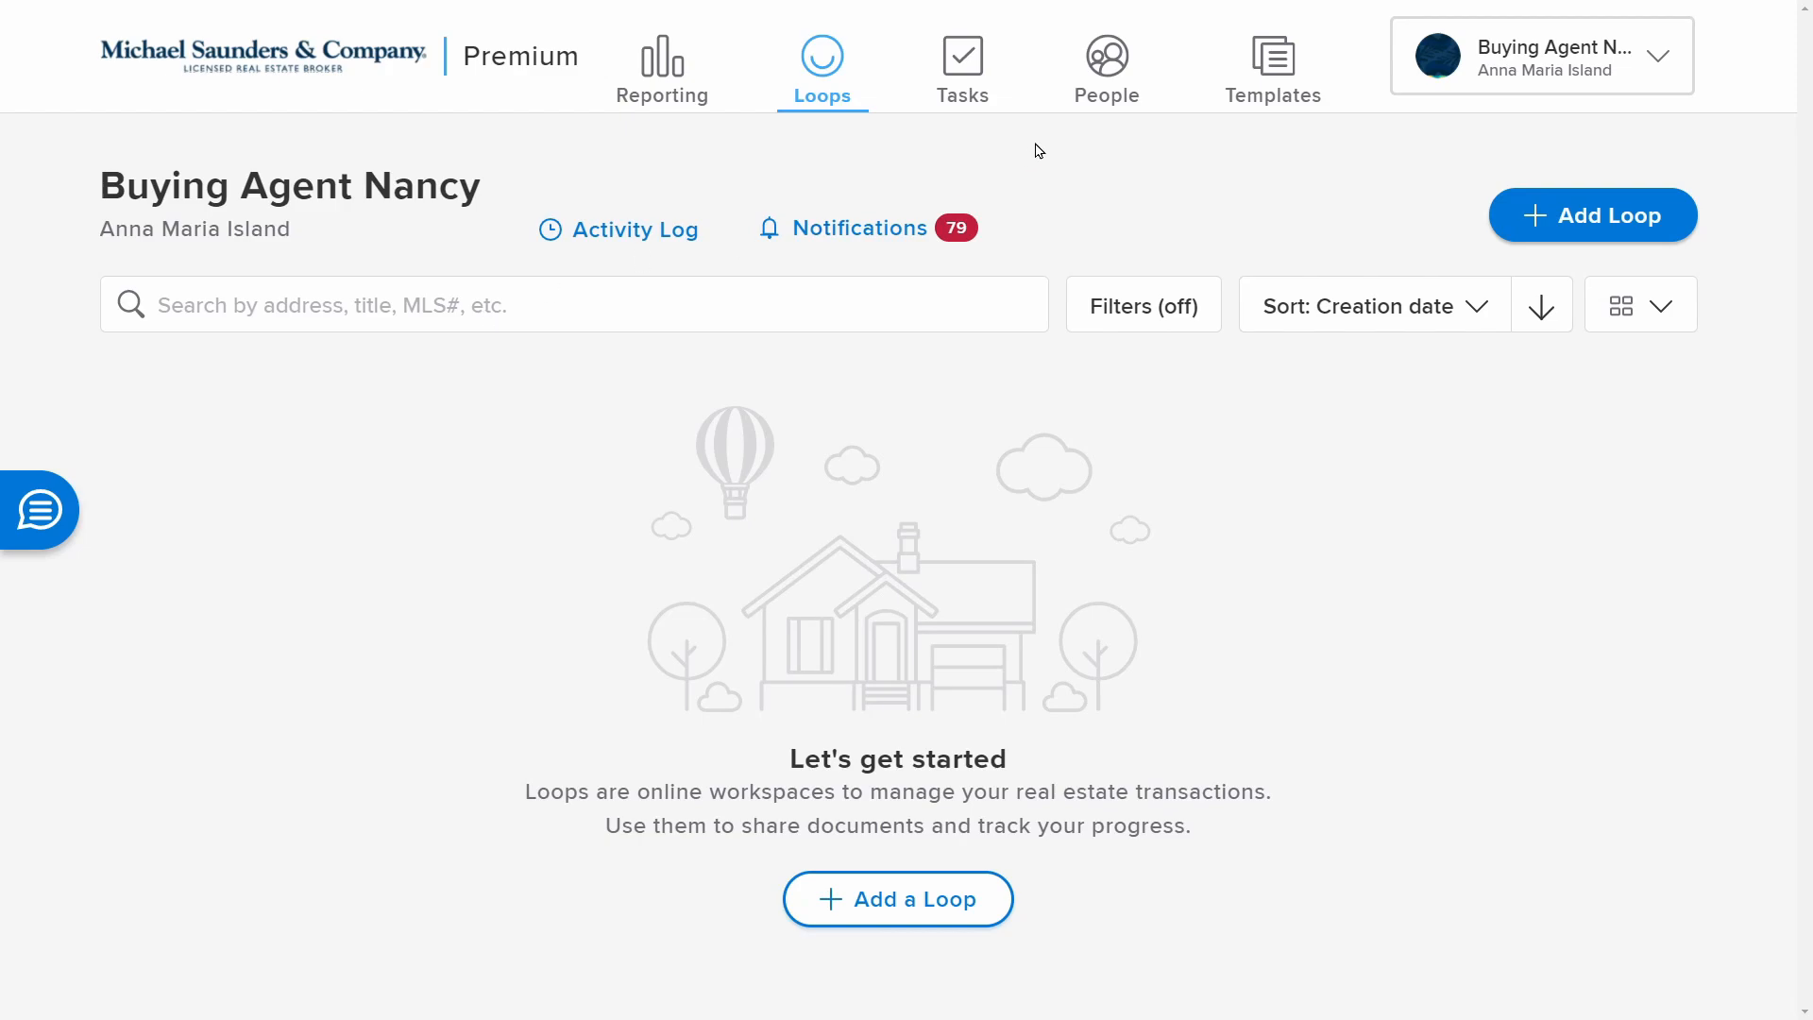
# Add a new Buyer contact with a cell phone and Florida street address, and save it
pyautogui.click(1111, 101)
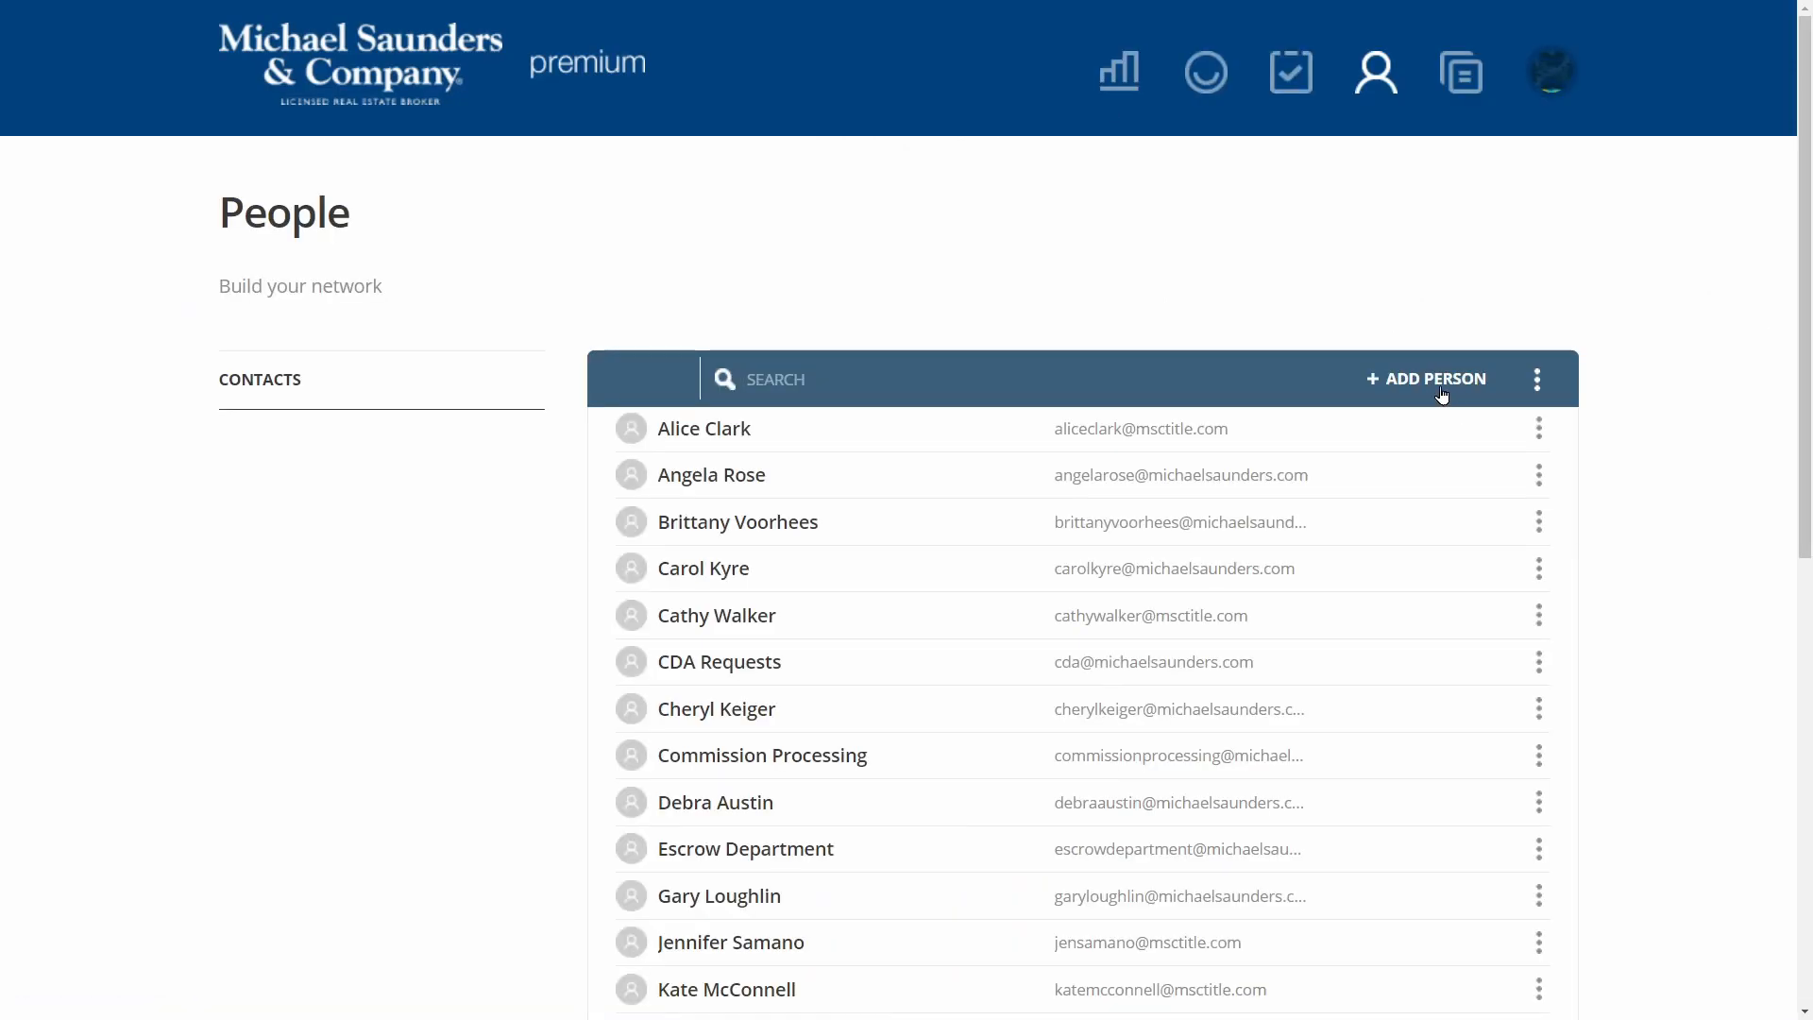
pyautogui.click(1440, 390)
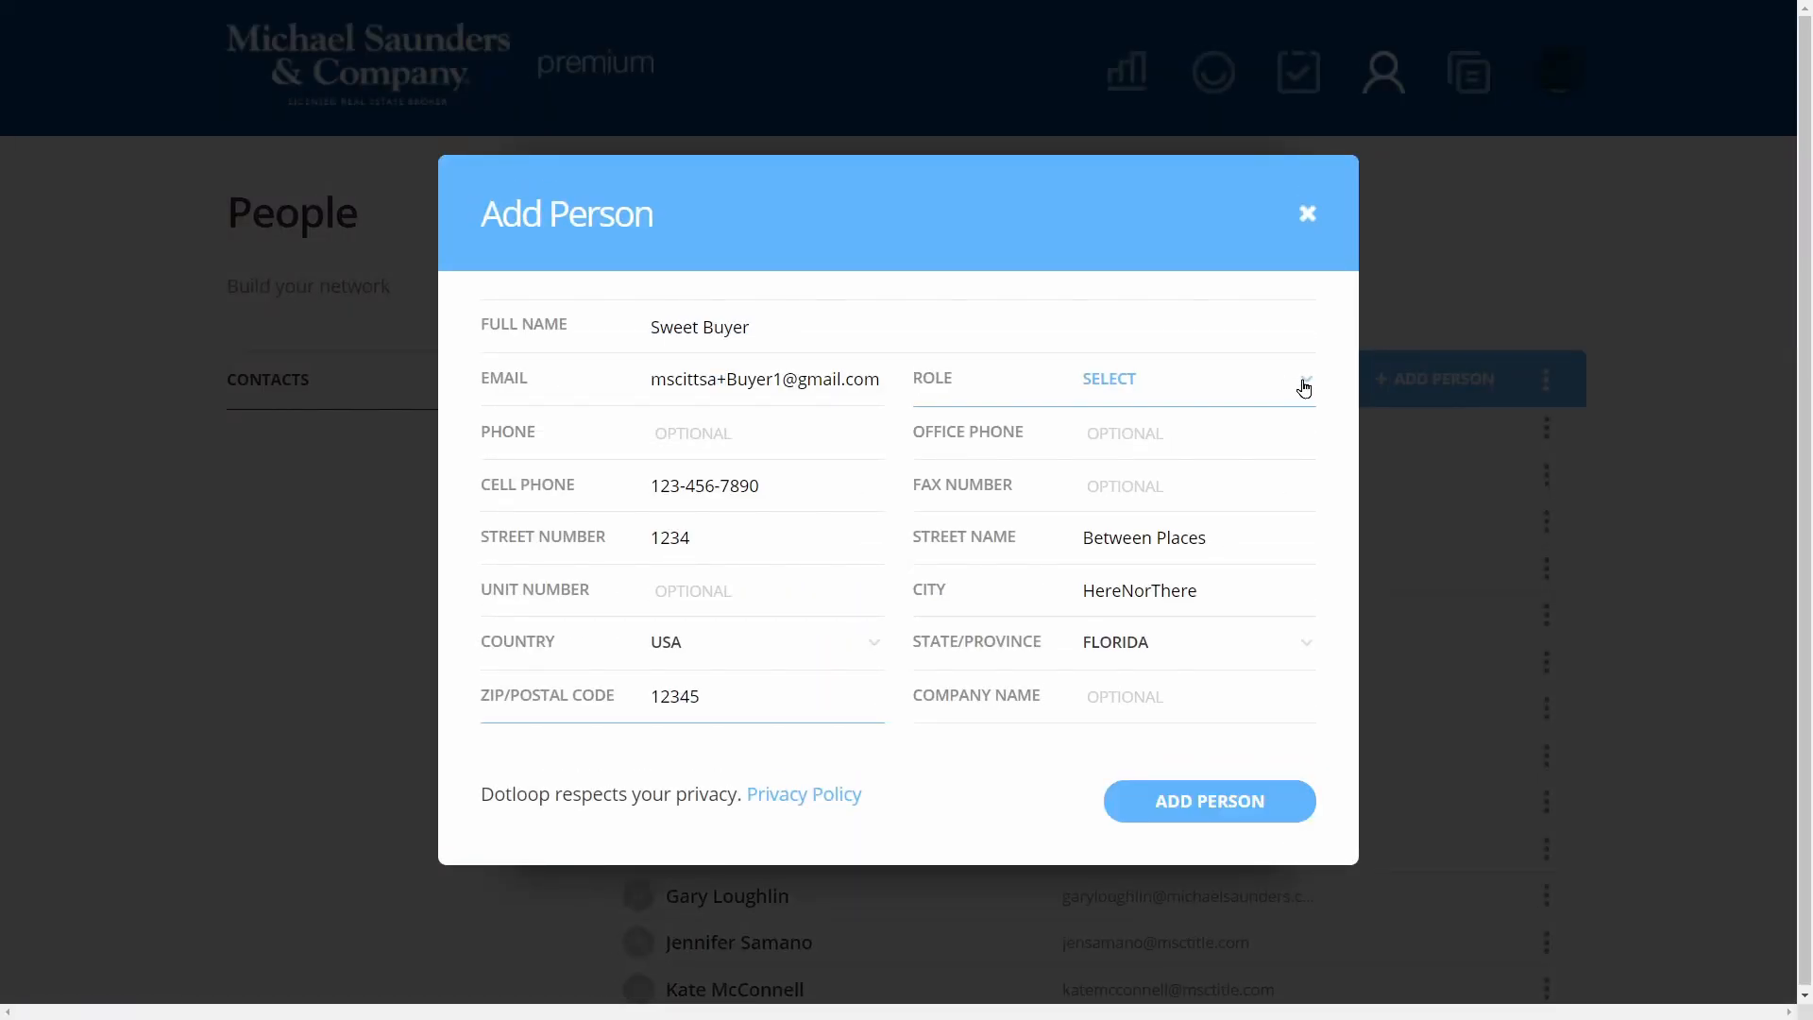
pyautogui.click(1304, 388)
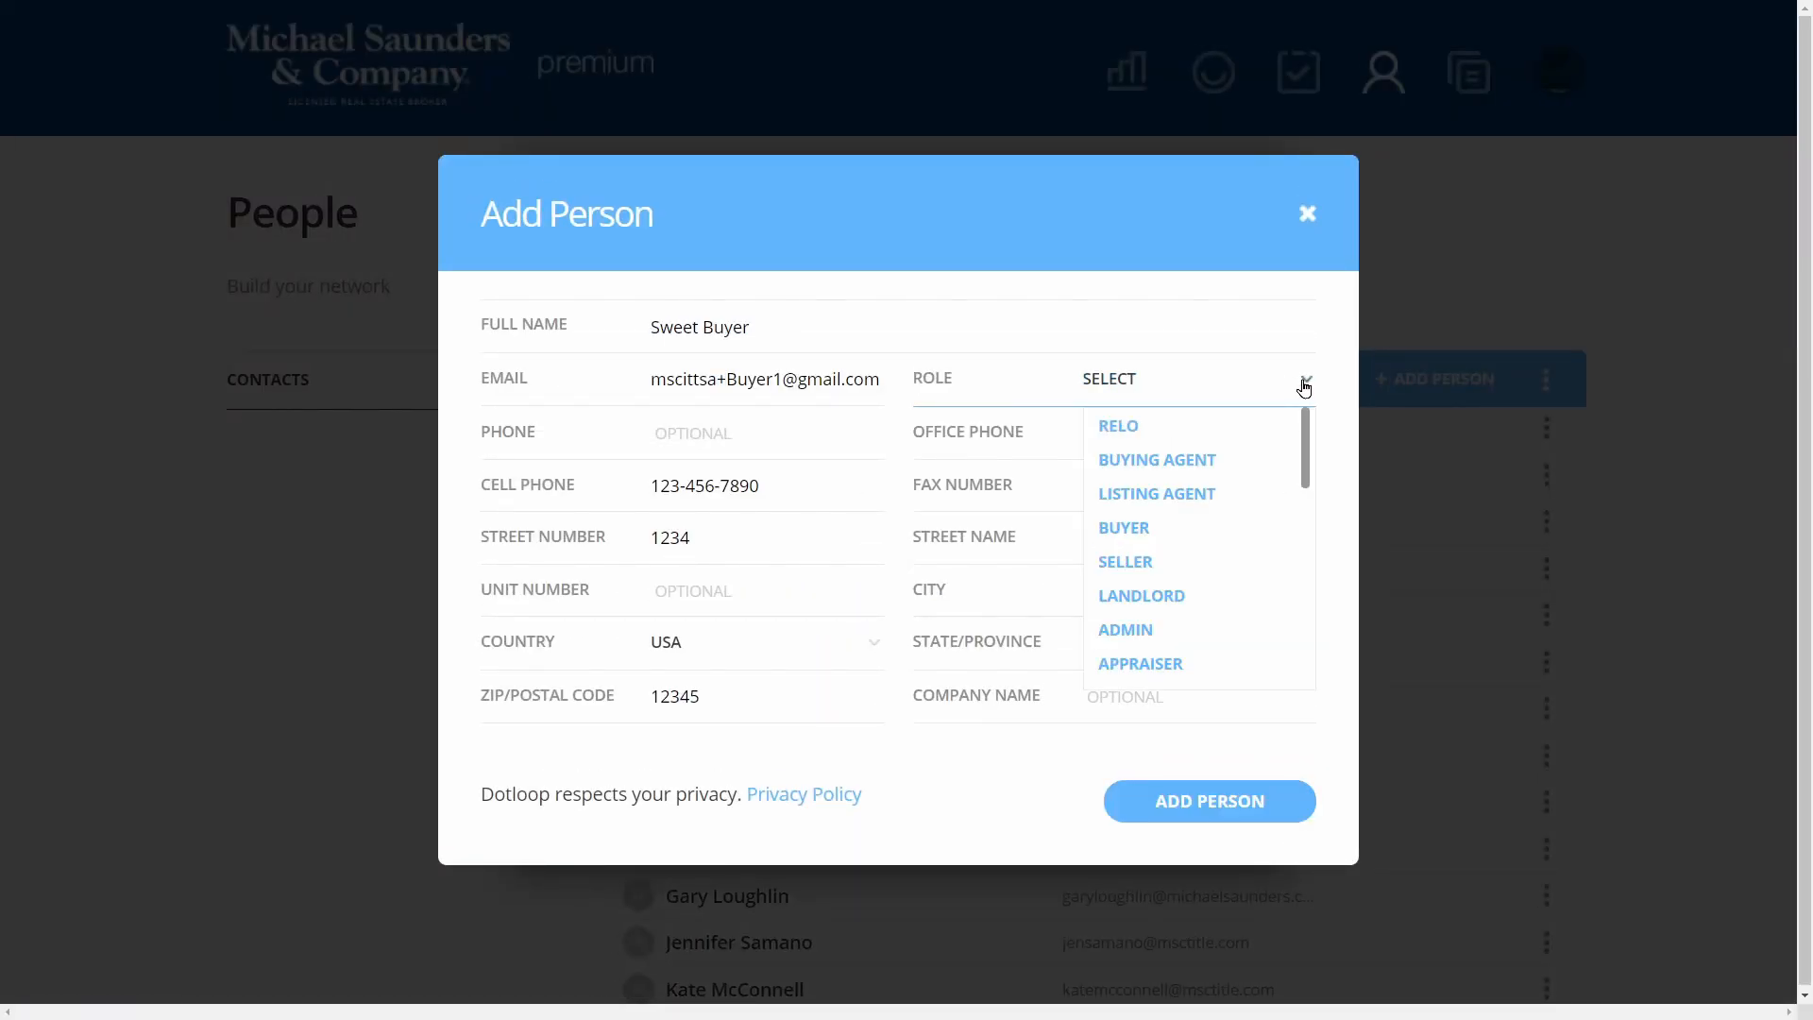
pyautogui.click(1227, 536)
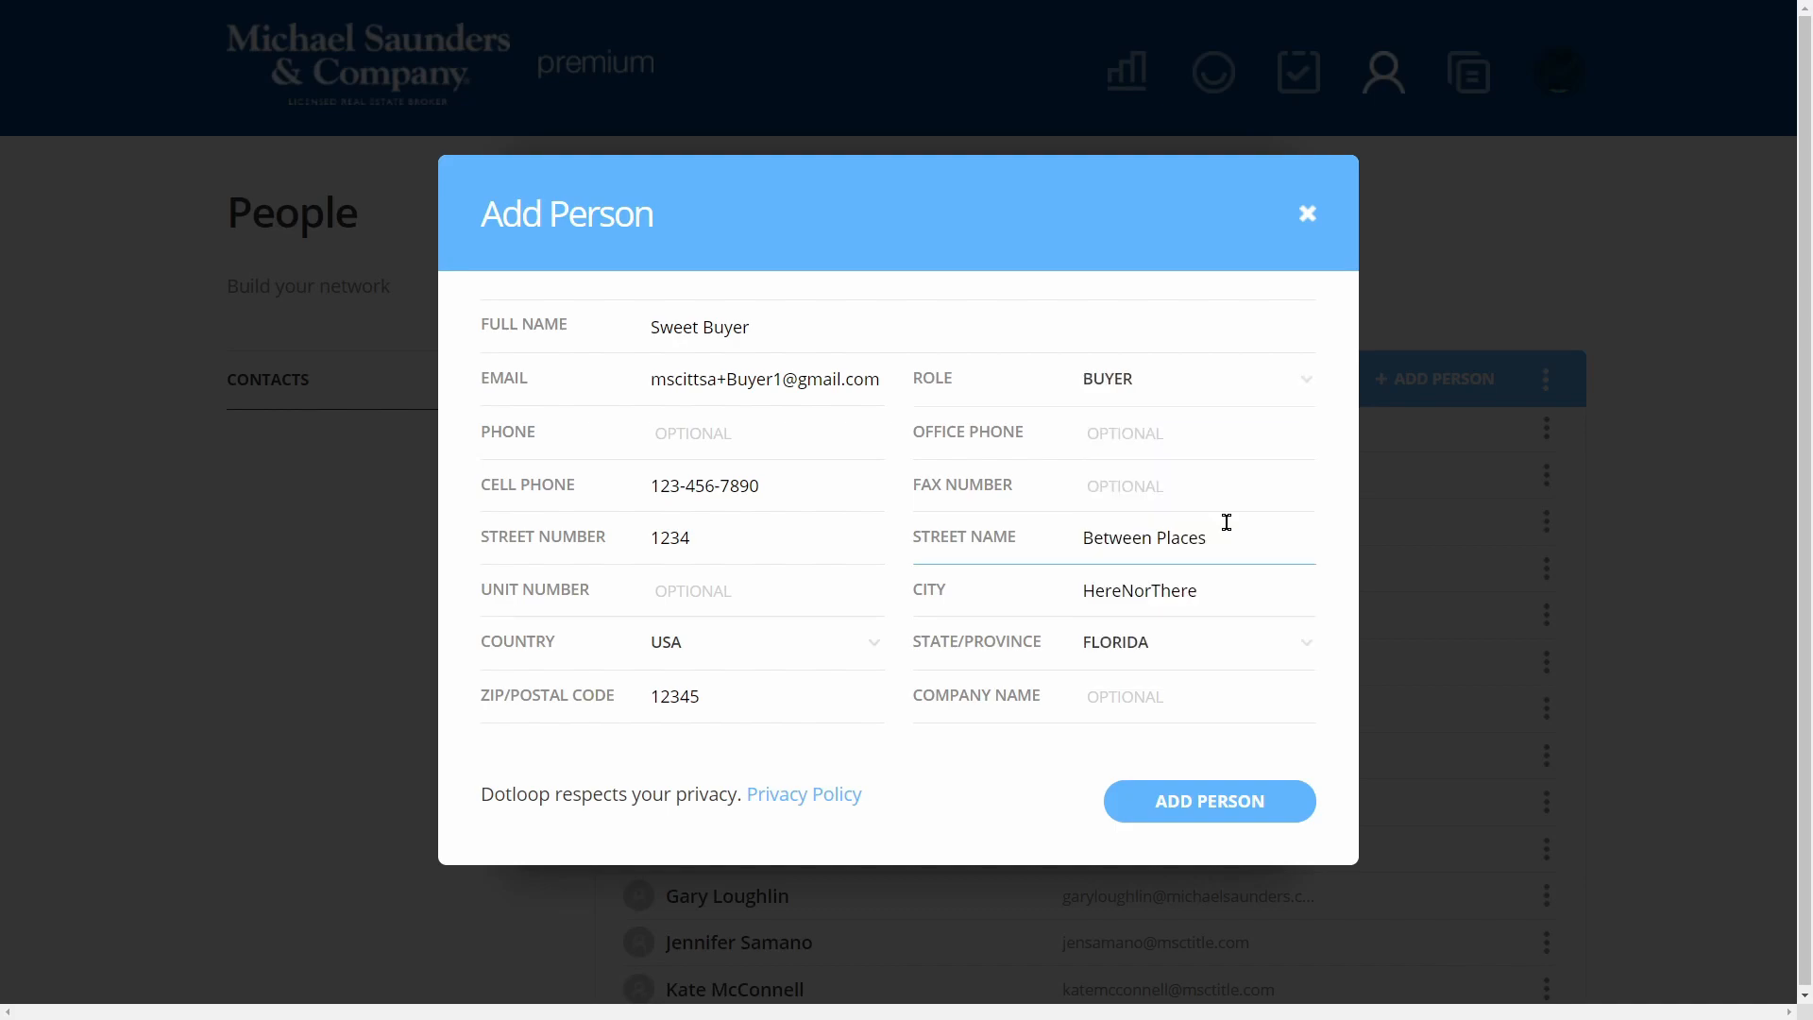
pyautogui.click(1200, 854)
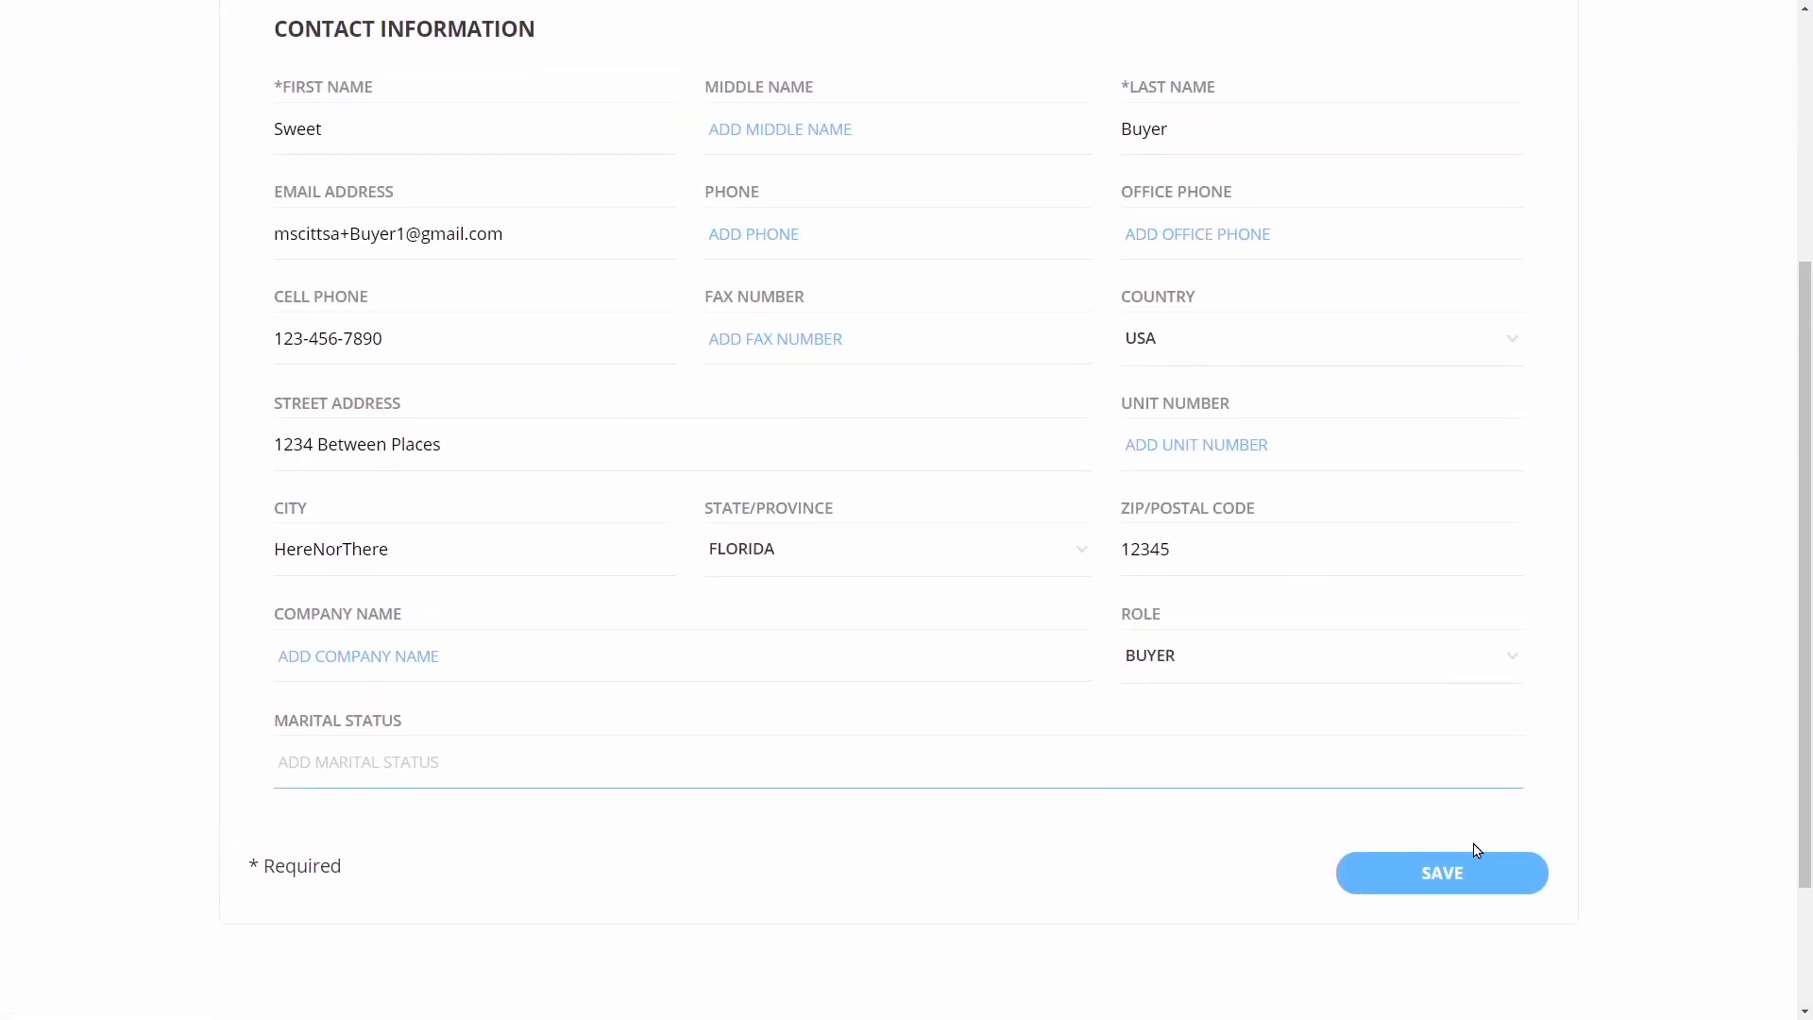
pyautogui.click(1473, 885)
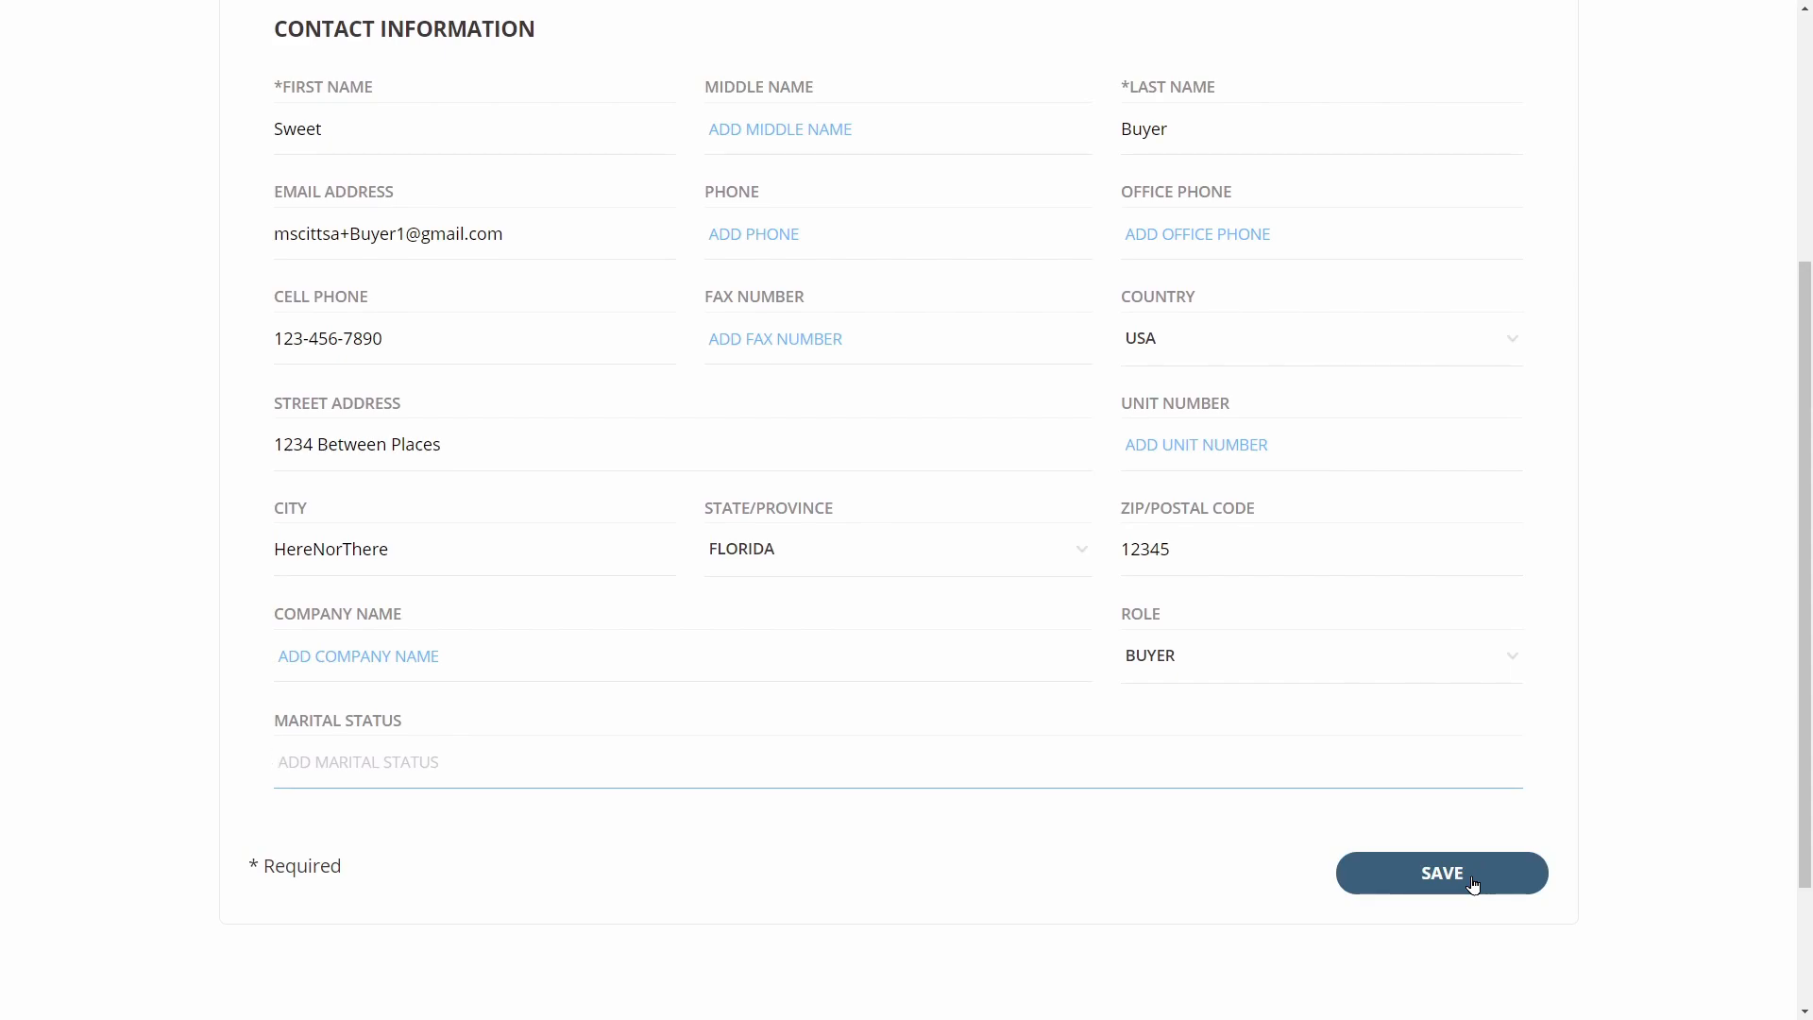
pyautogui.click(312, 167)
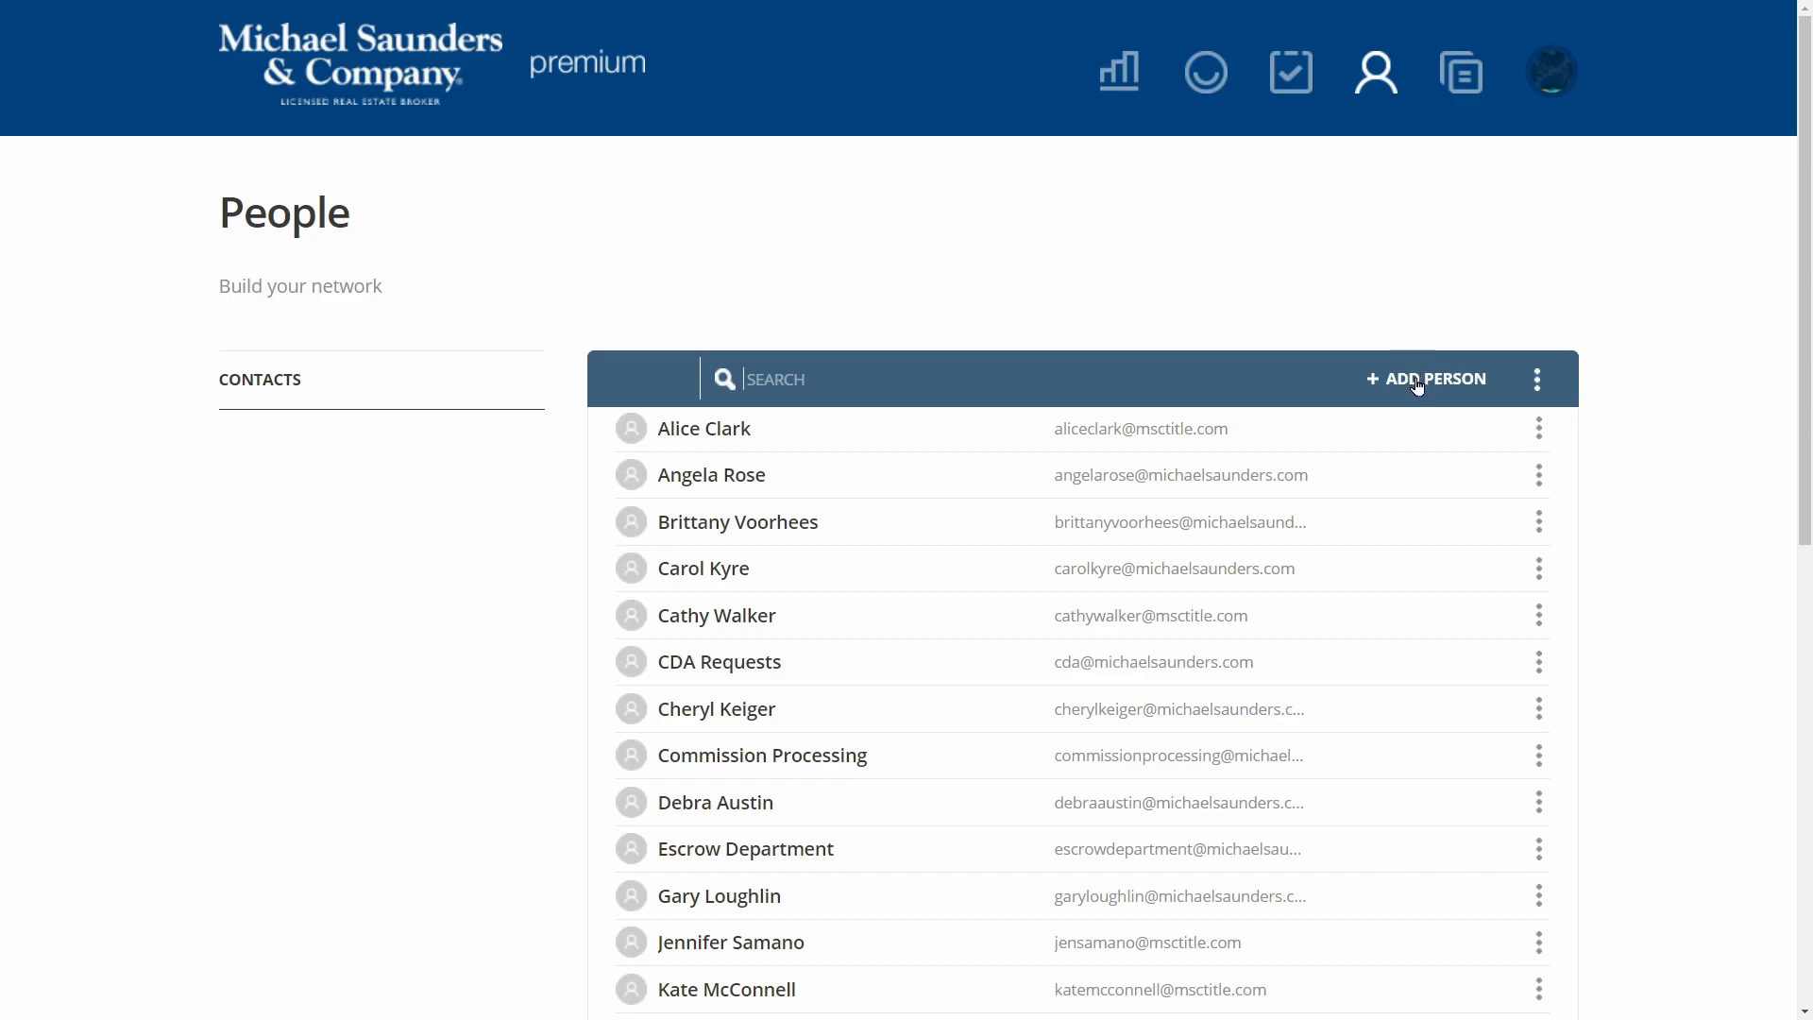
# Add and save a second Buyer contact with the same address, then go to Loops
pyautogui.click(1417, 384)
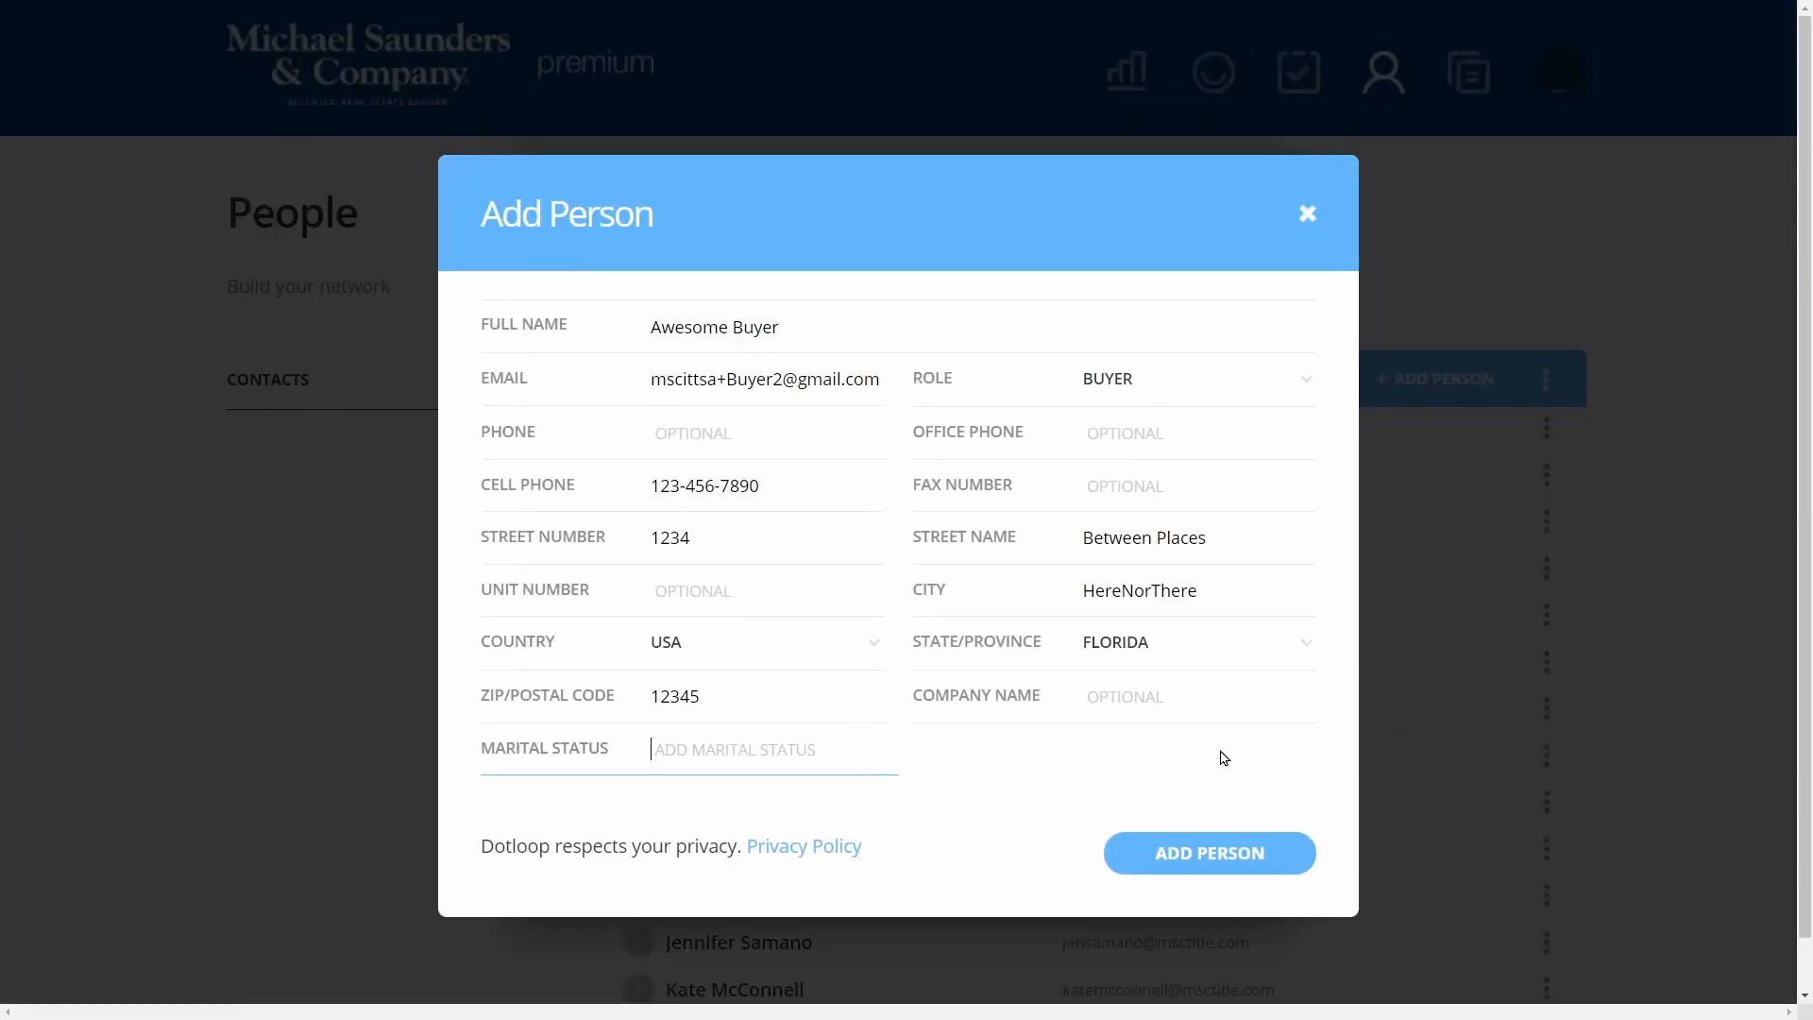
pyautogui.click(1207, 858)
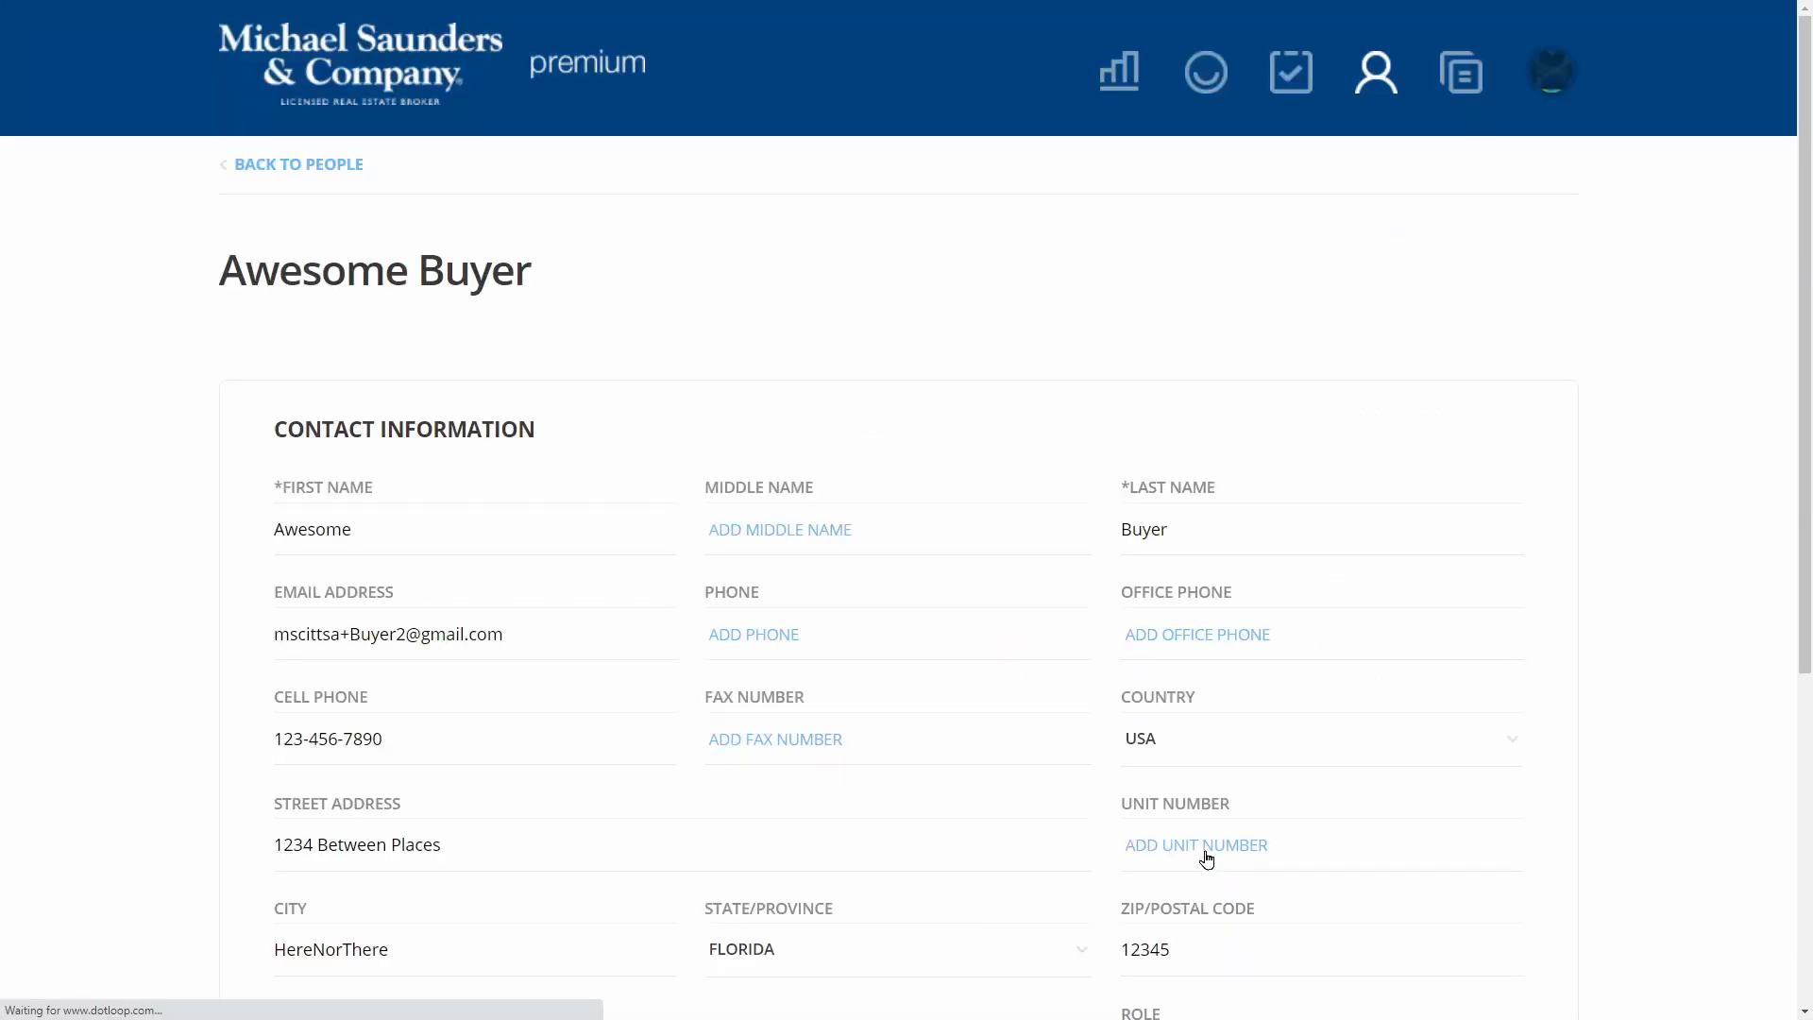
pyautogui.scroll(-6, 1080, 648)
pyautogui.click(1463, 699)
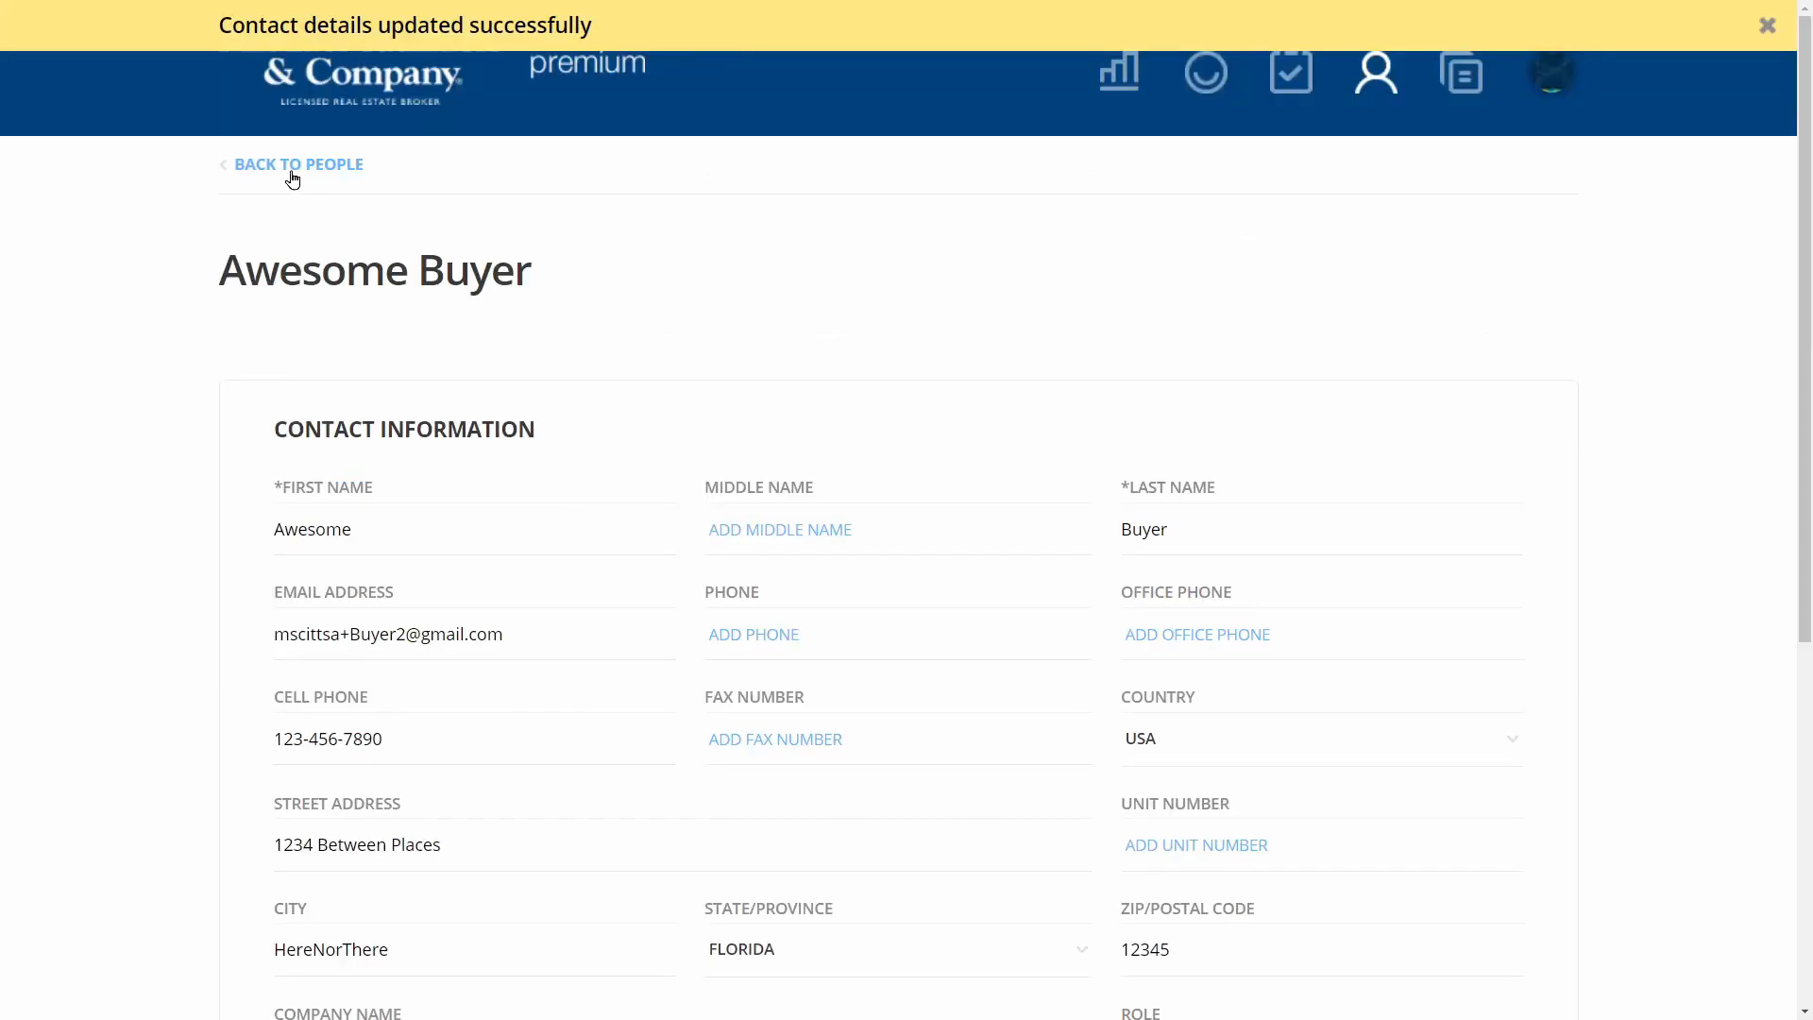
pyautogui.click(1205, 73)
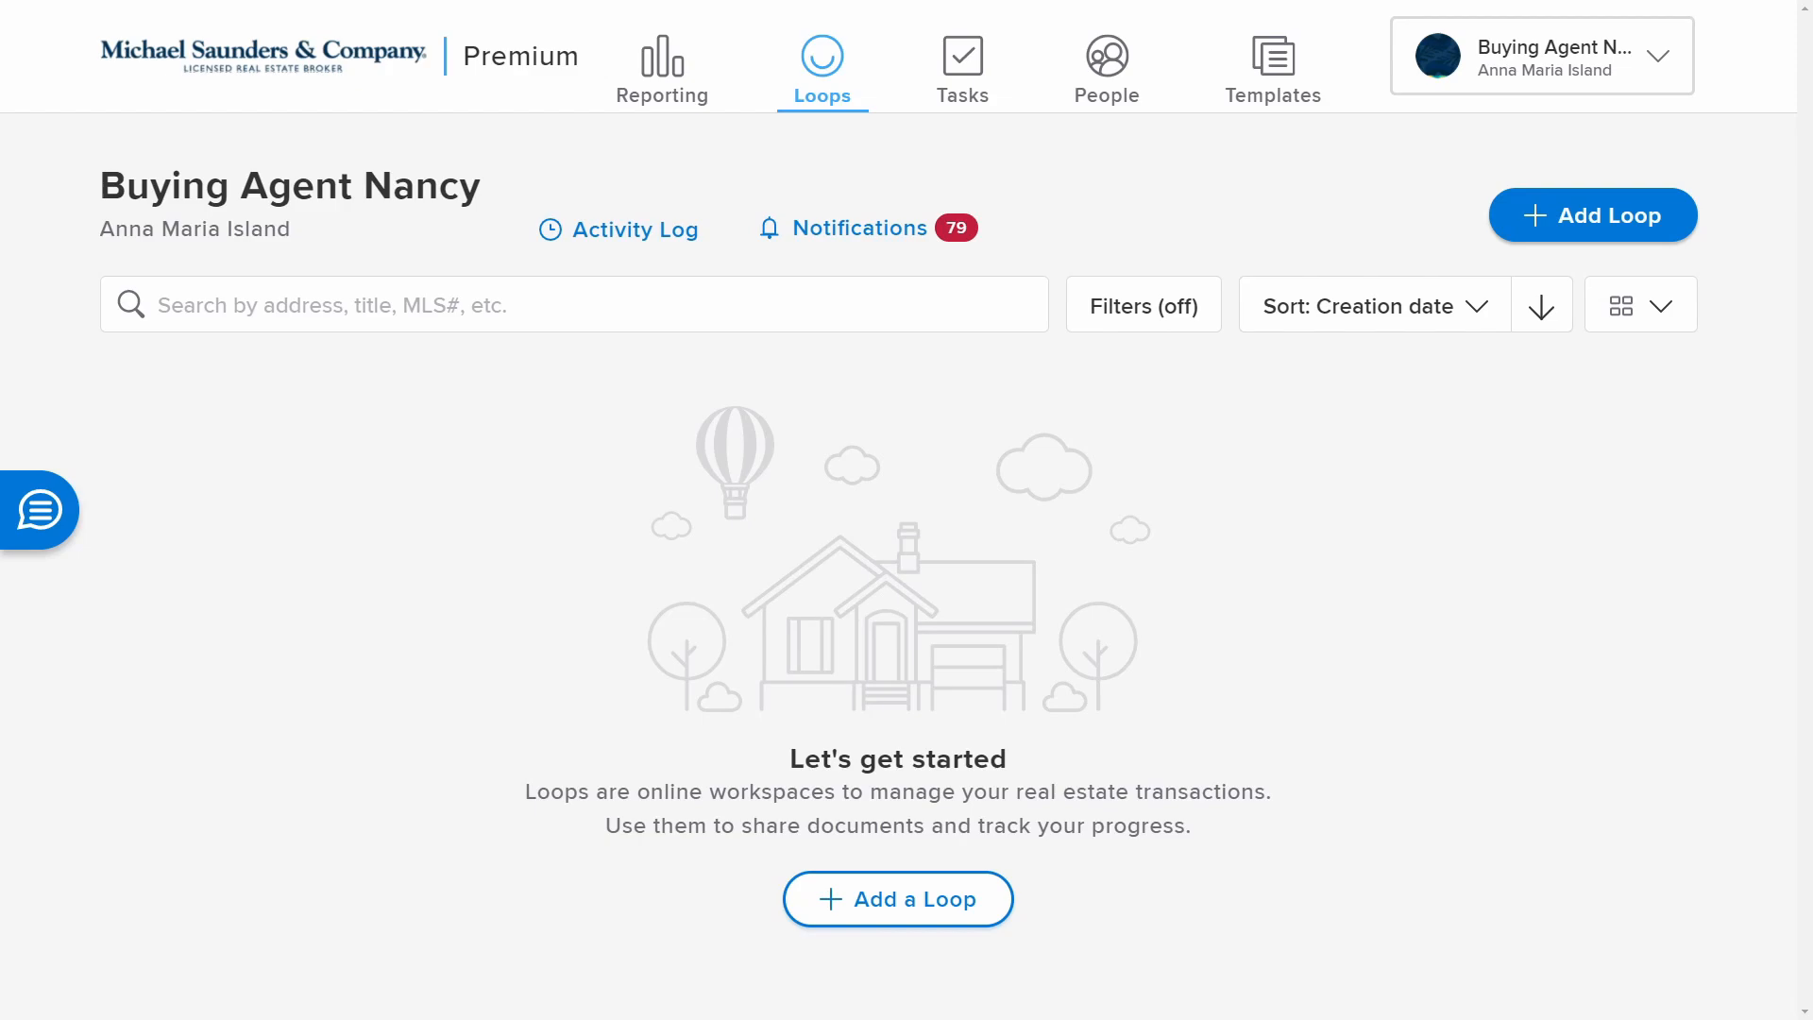
pyautogui.click(1661, 225)
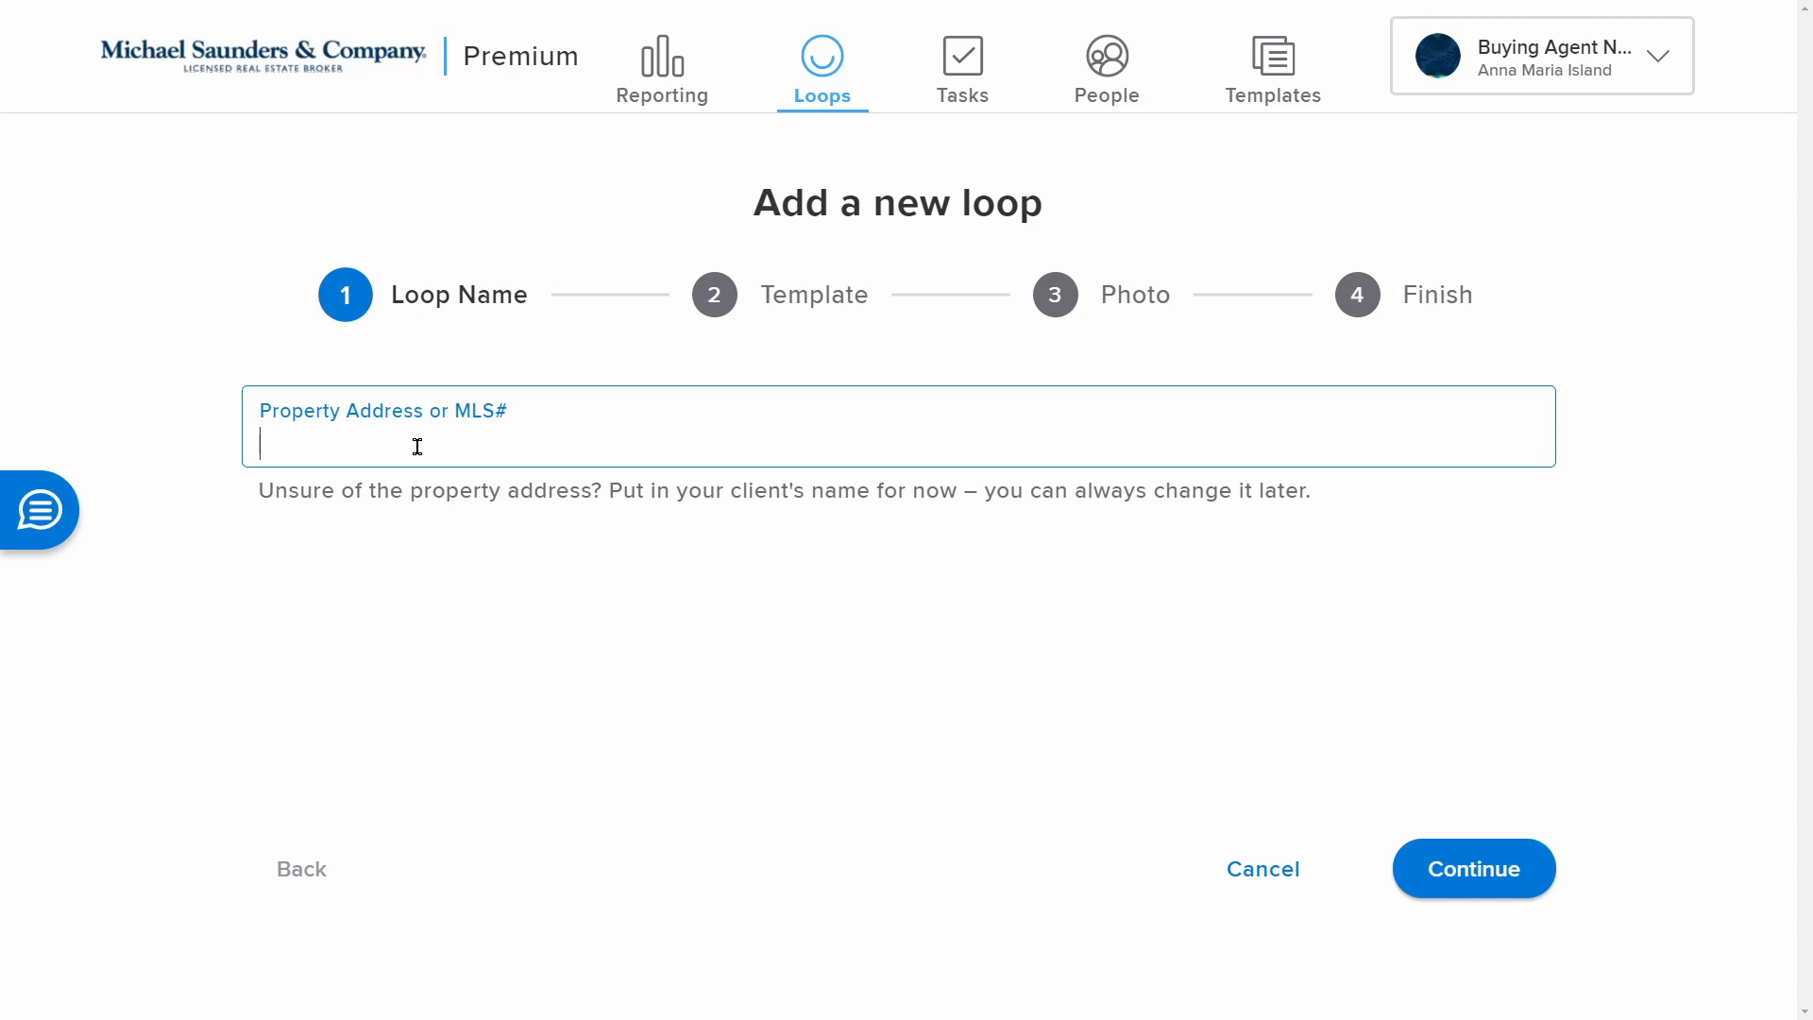
pyautogui.moveTo(257, 491); pyautogui.dragTo(1333, 504)
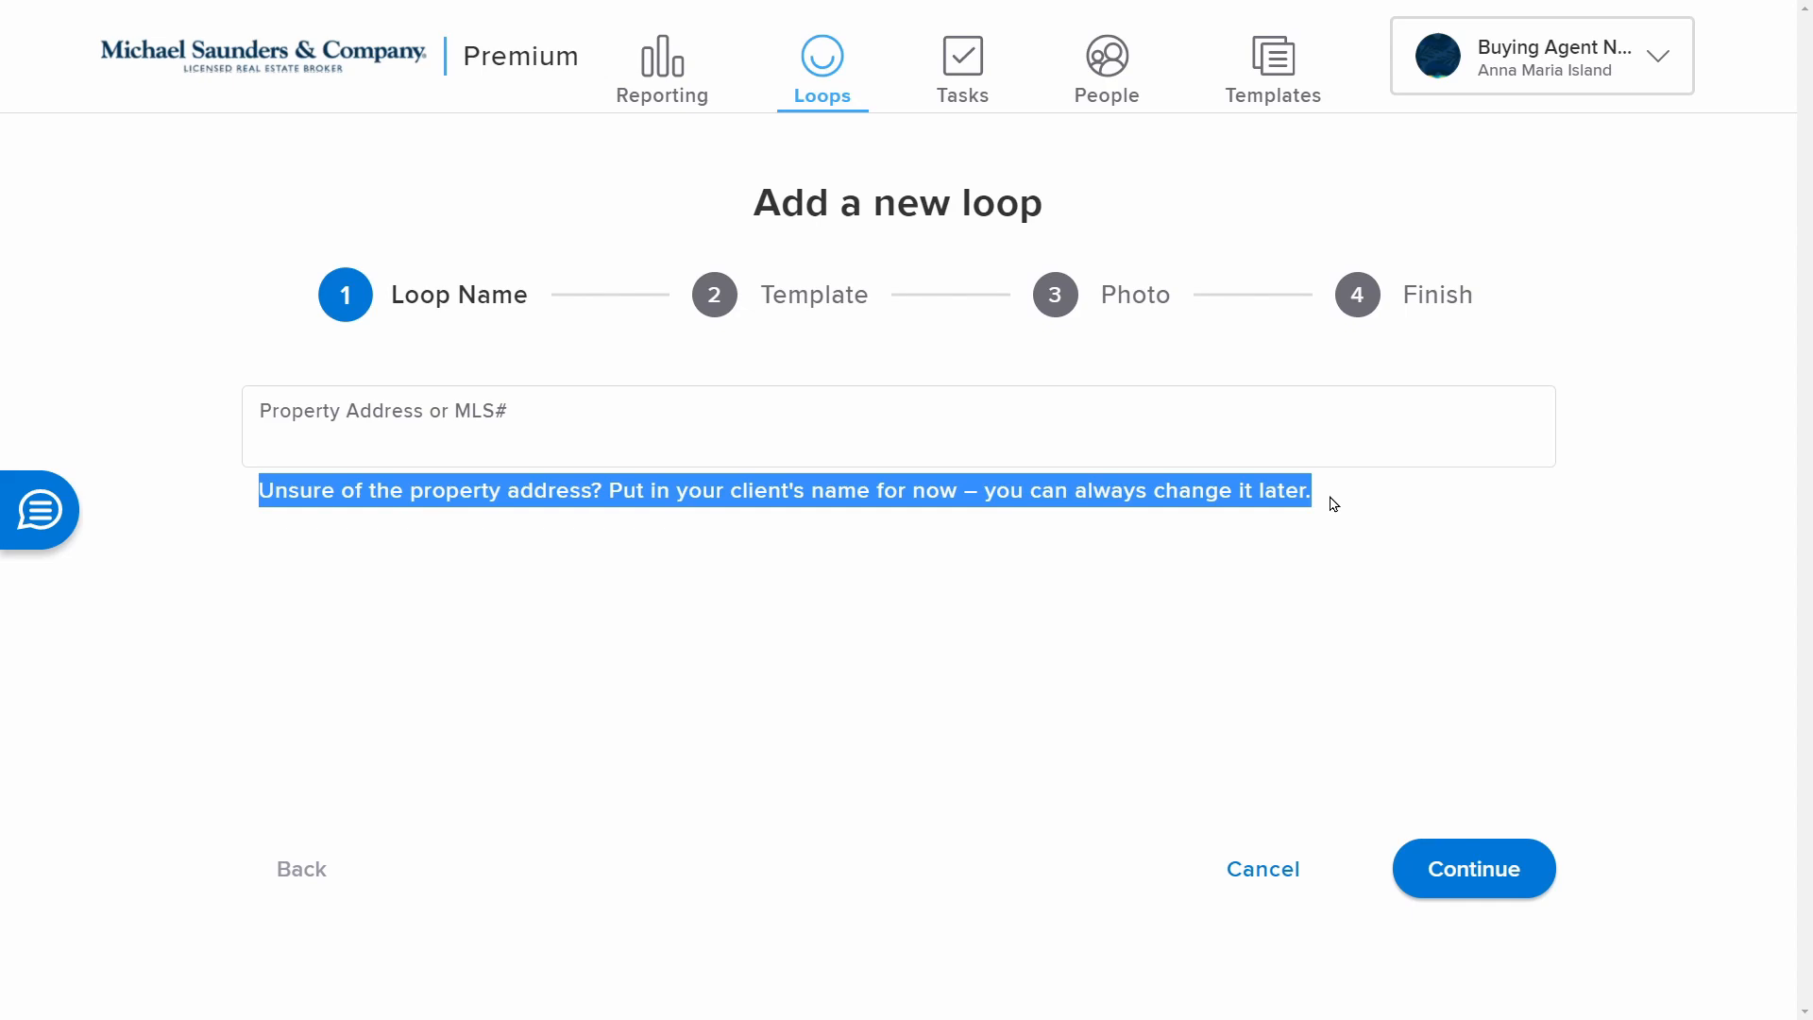
pyautogui.click(1134, 437)
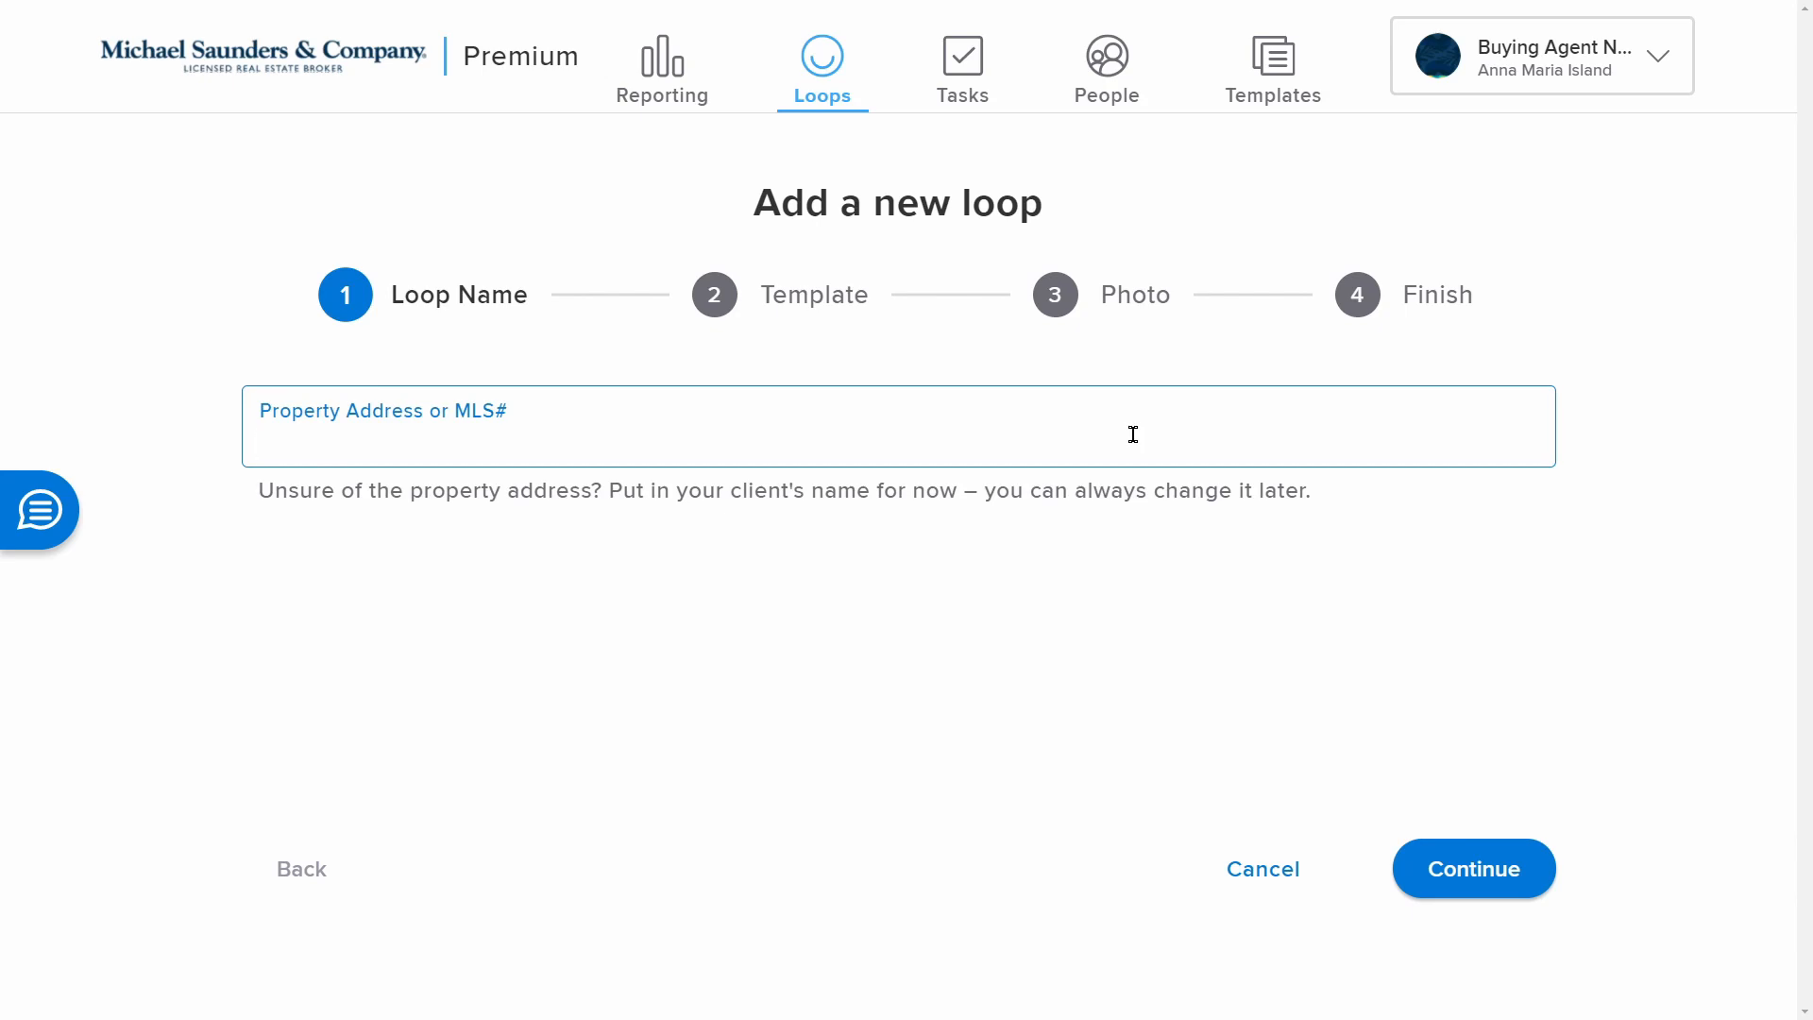
pyautogui.write('A4478')
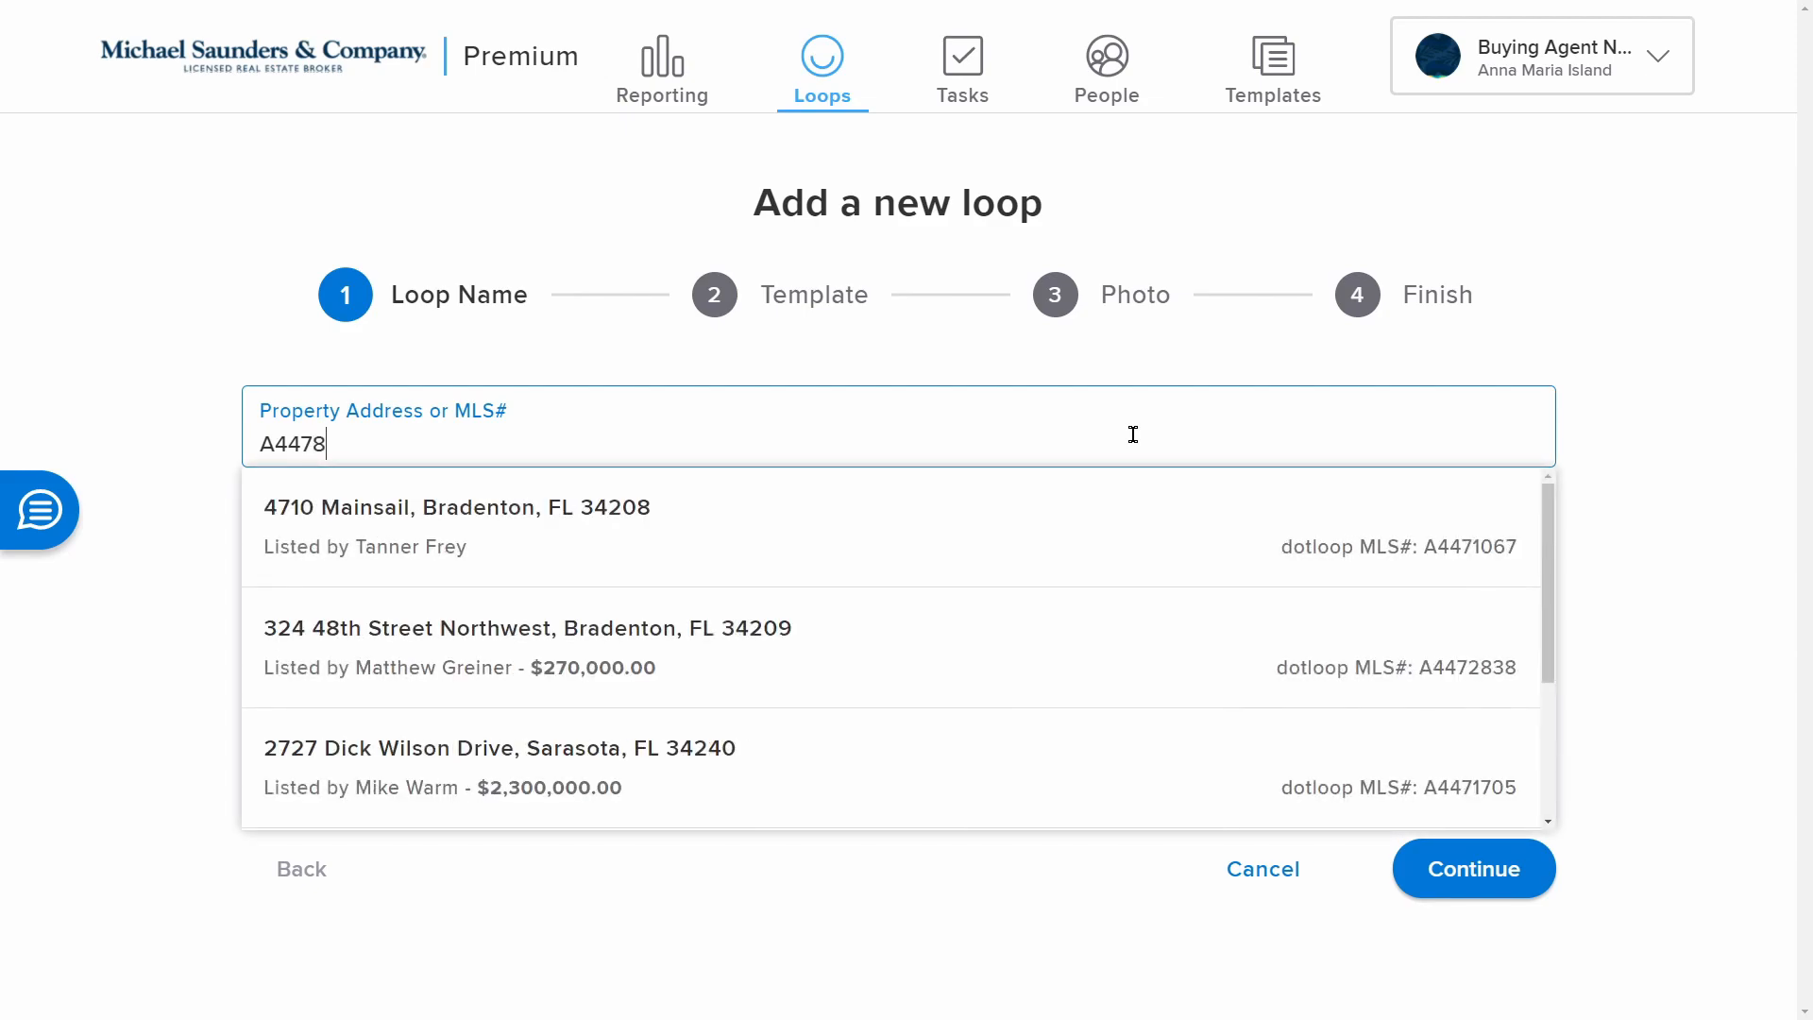
pyautogui.write('410')
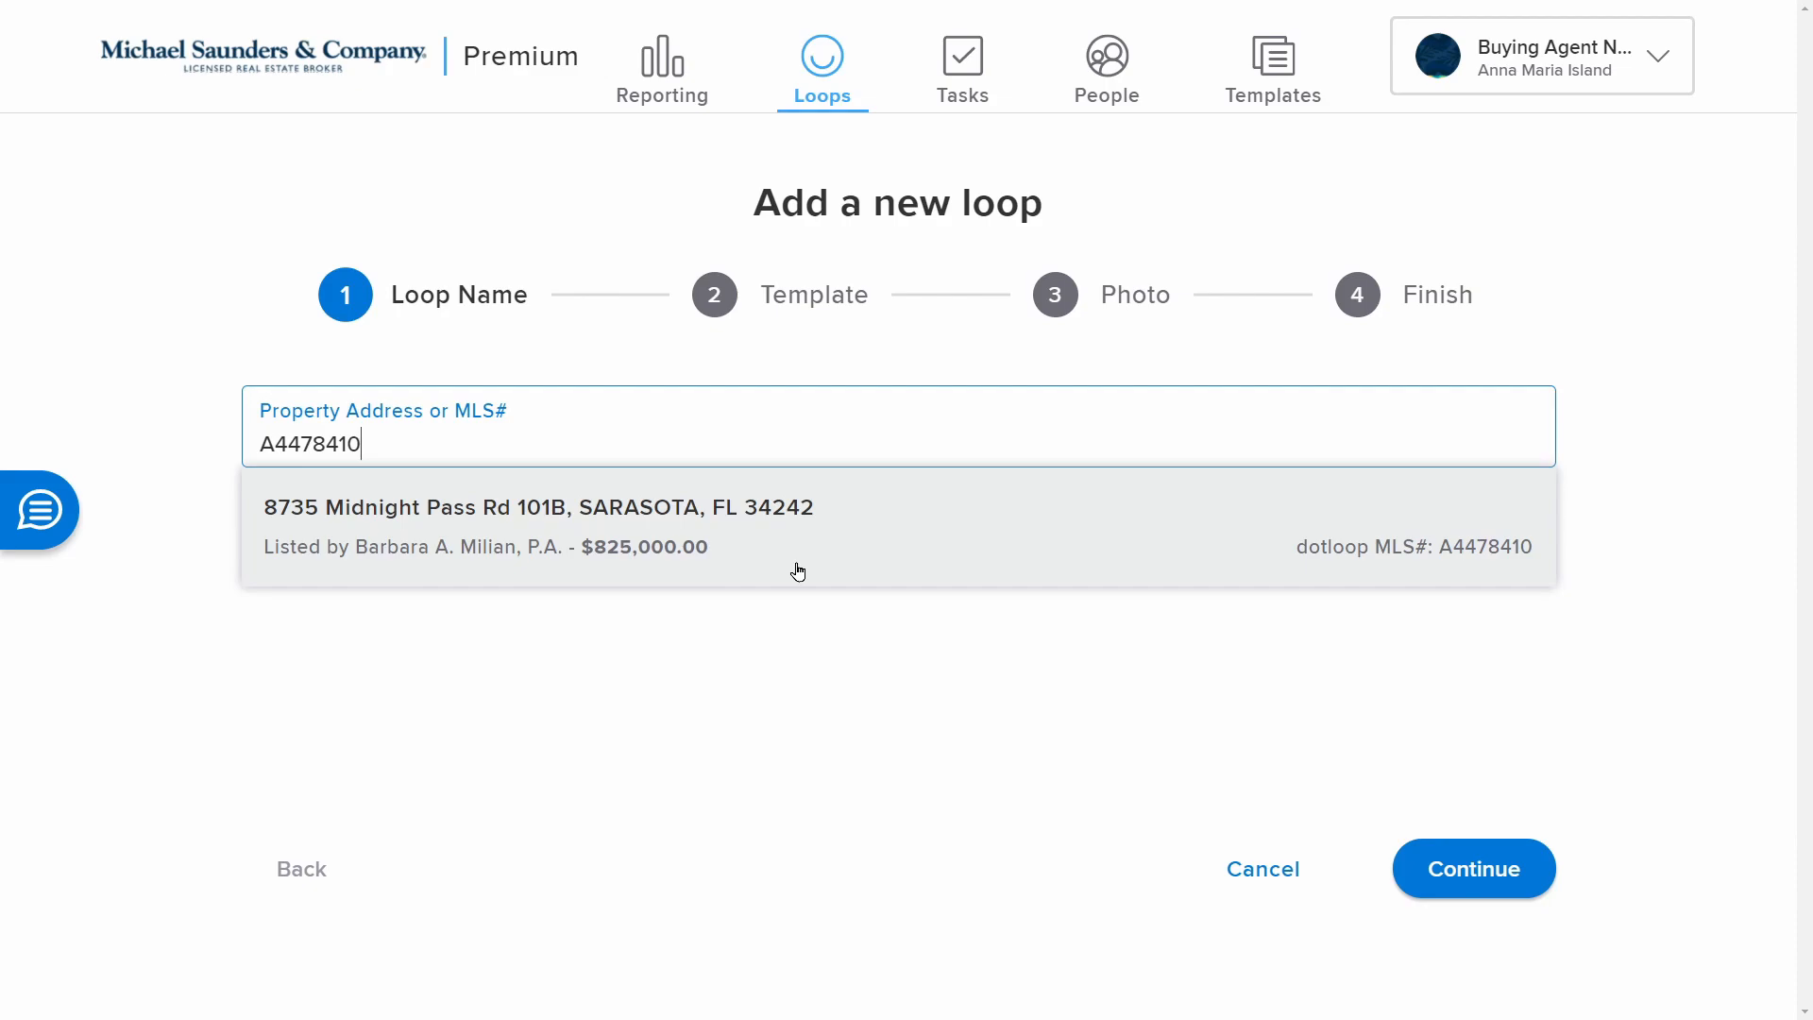
pyautogui.click(798, 572)
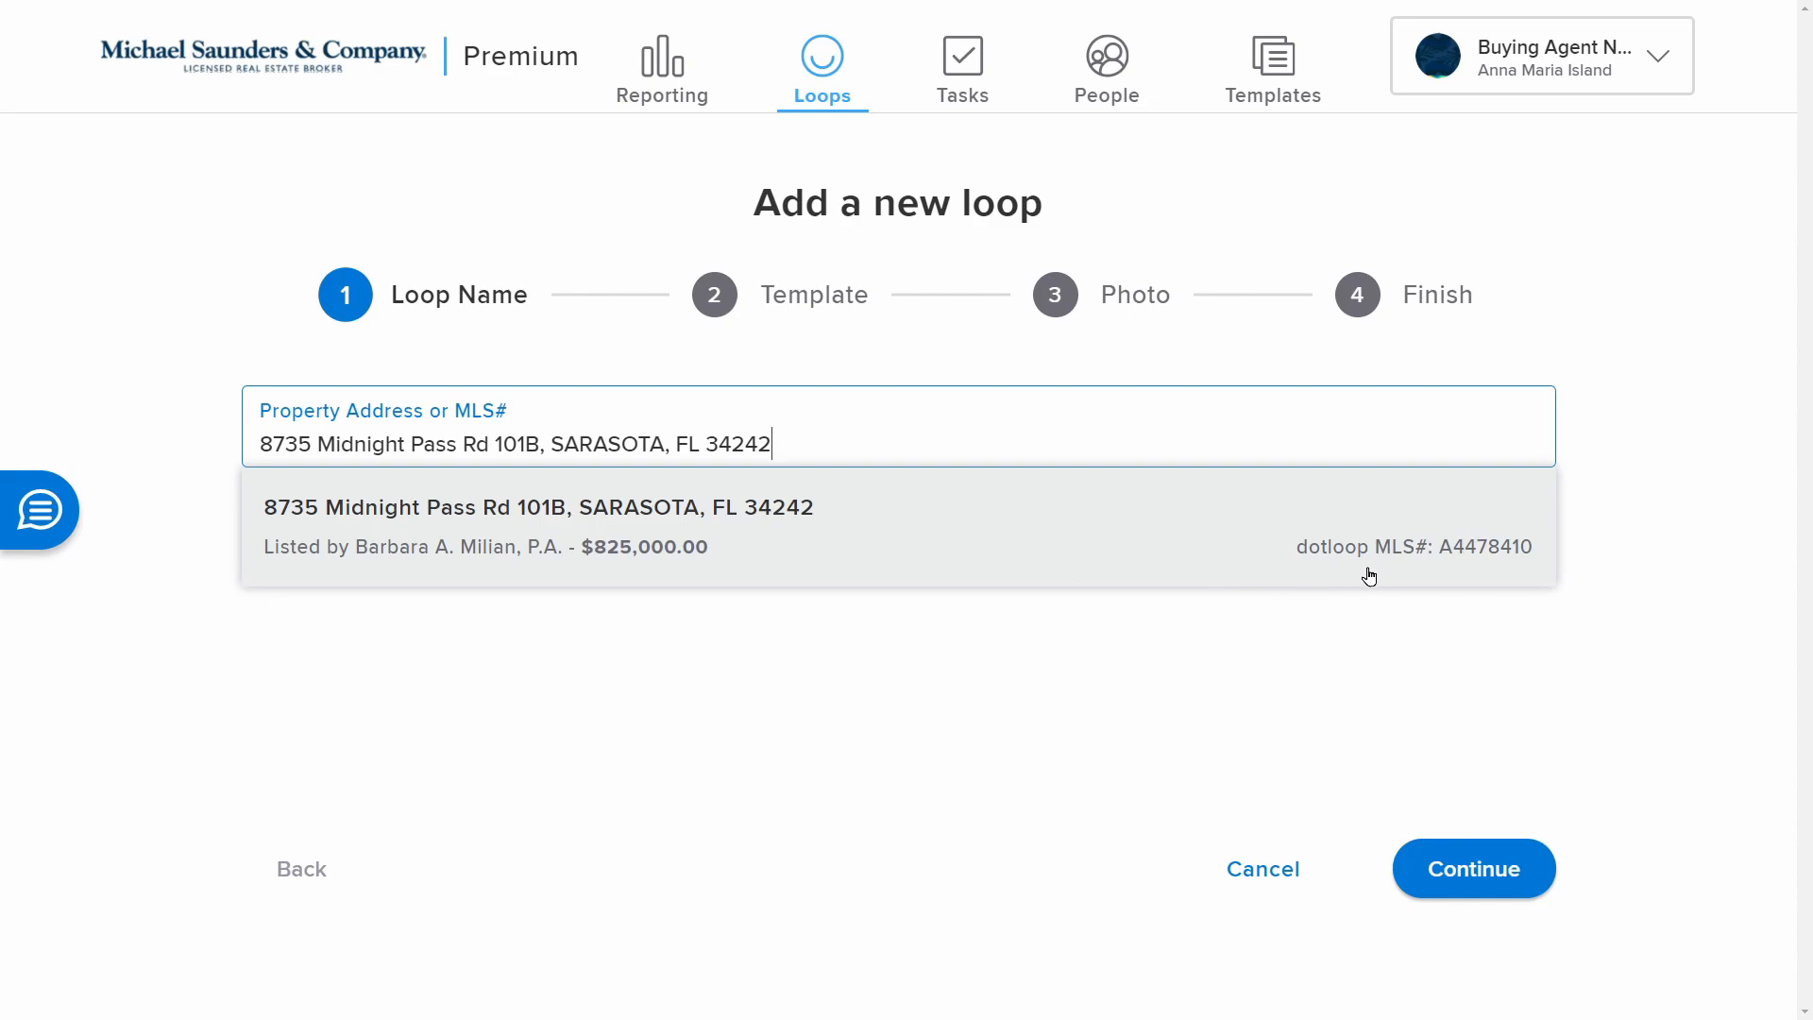
pyautogui.click(1024, 524)
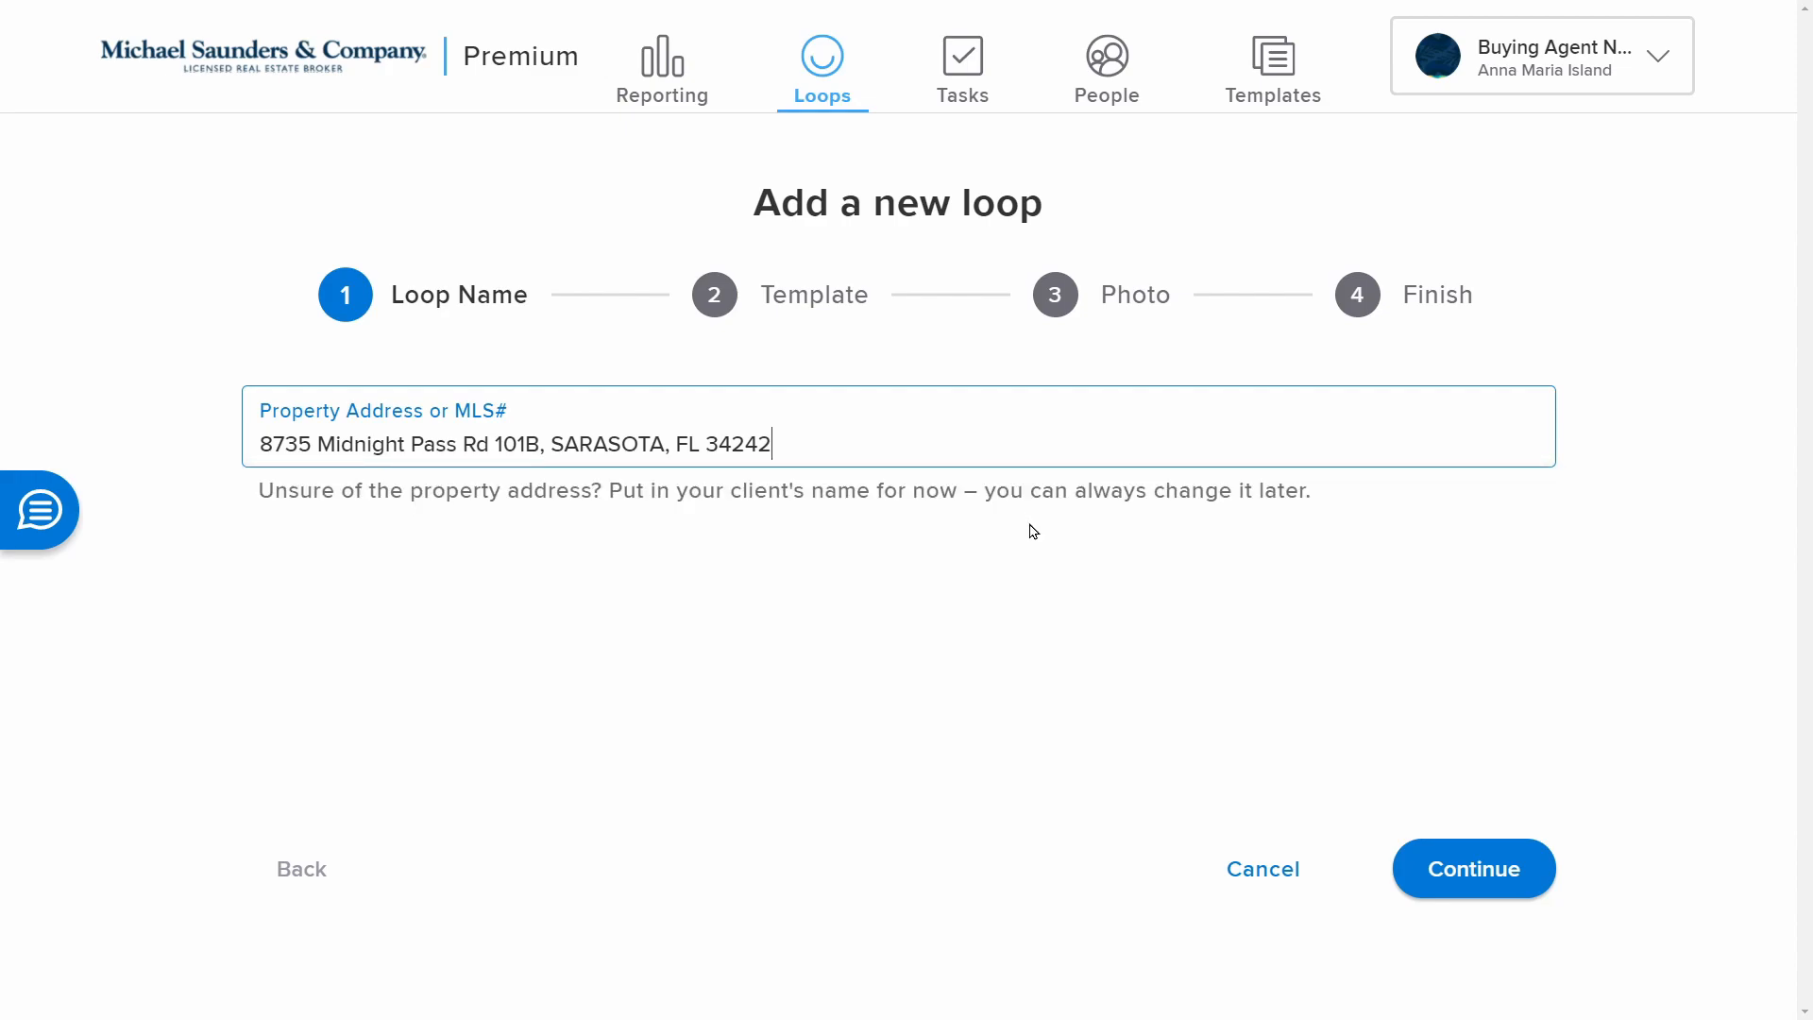
pyautogui.click(1520, 867)
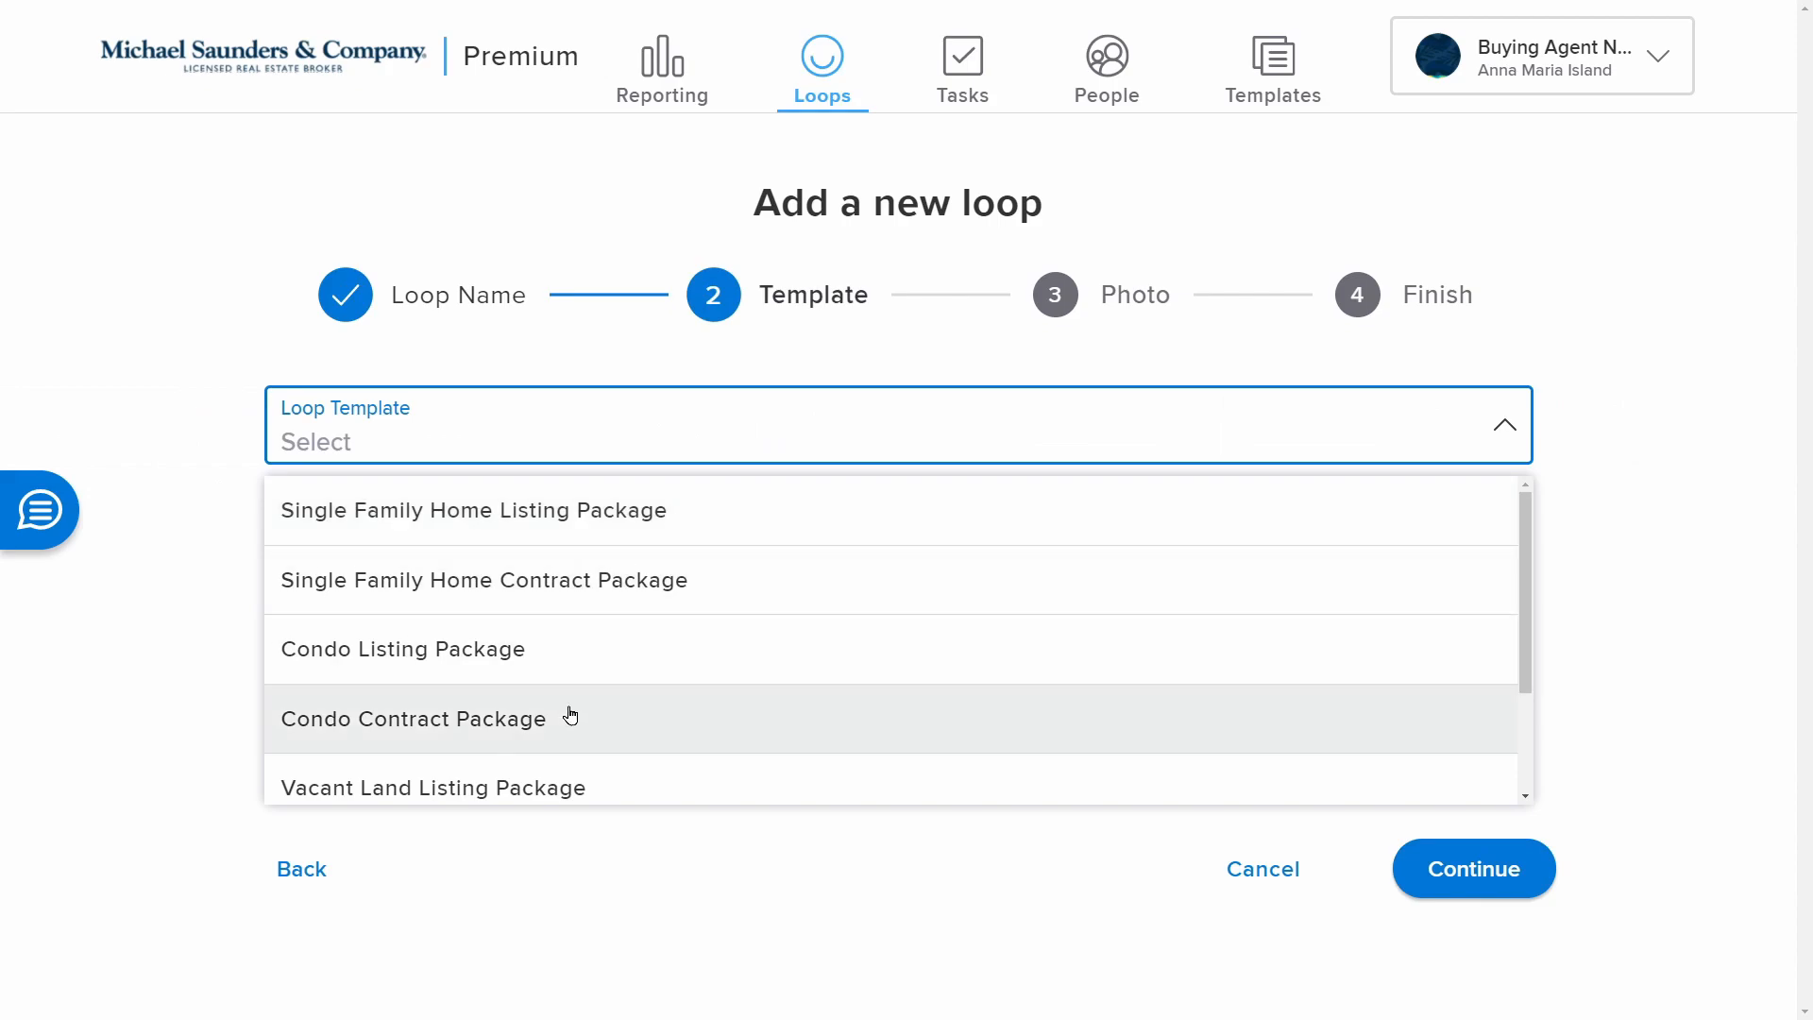
# Create the loop from the Condo Contract Package template without a photo and open it
pyautogui.click(708, 719)
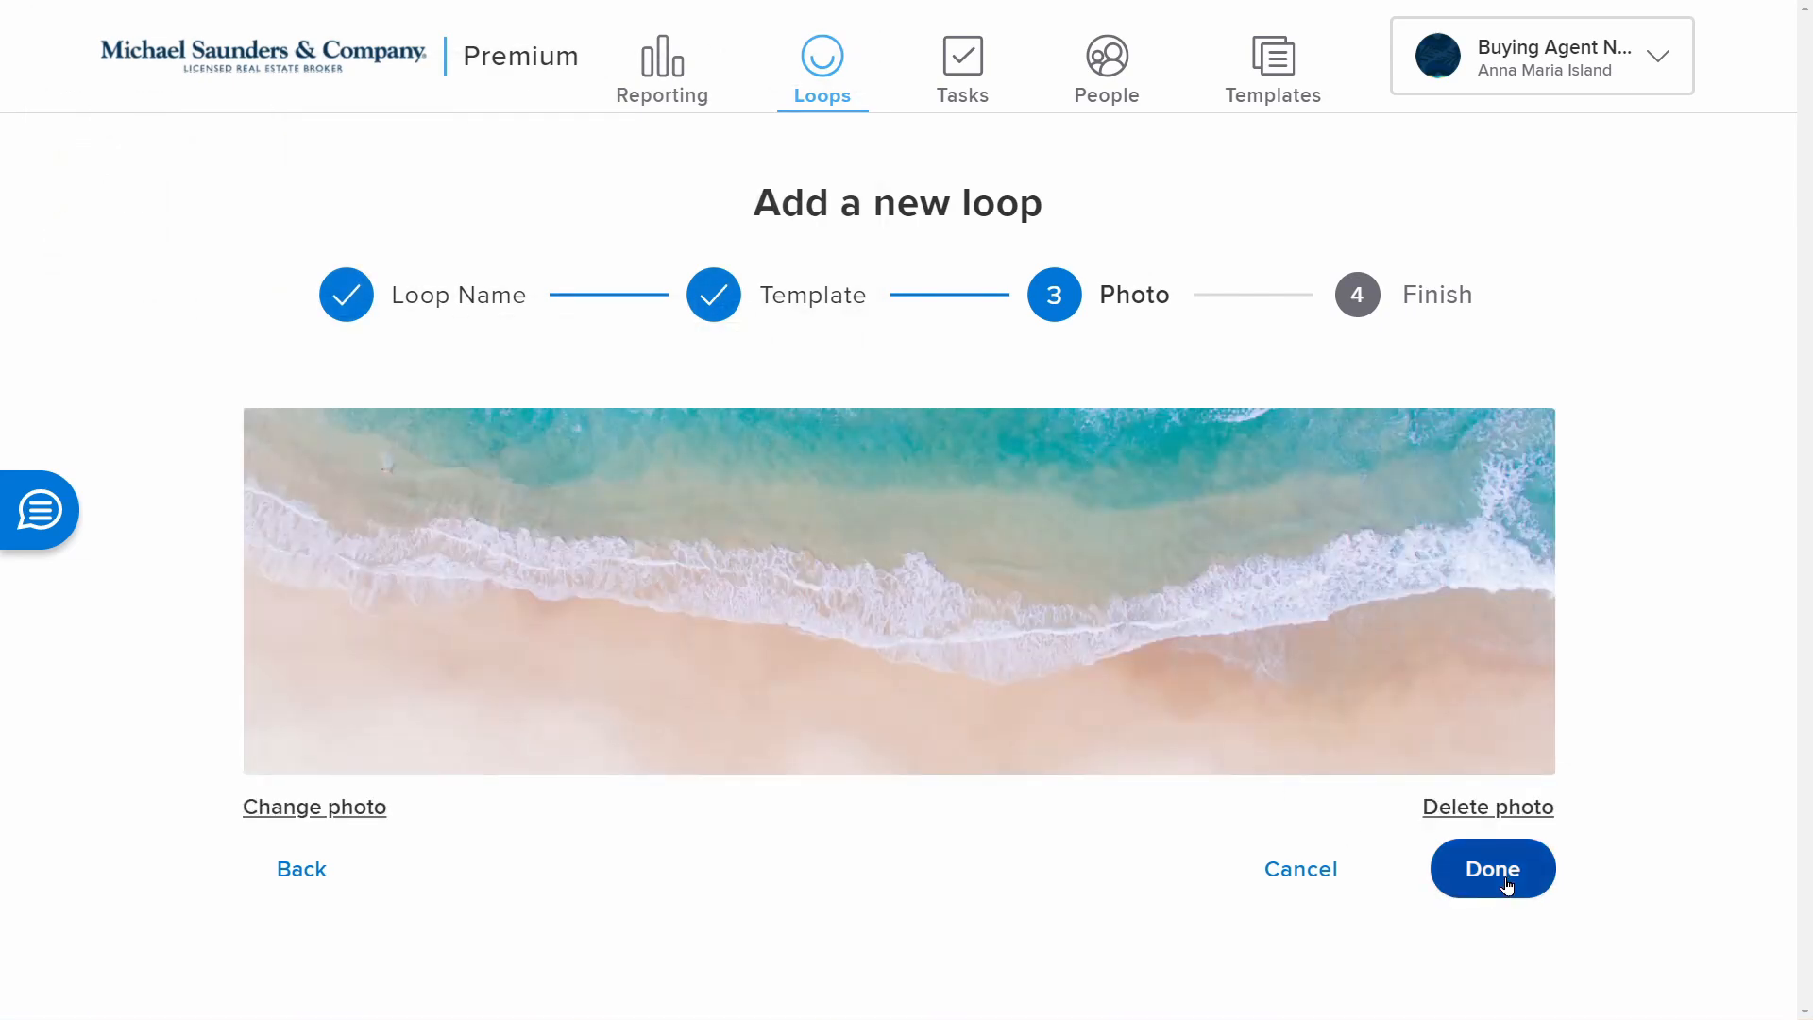
pyautogui.click(1493, 869)
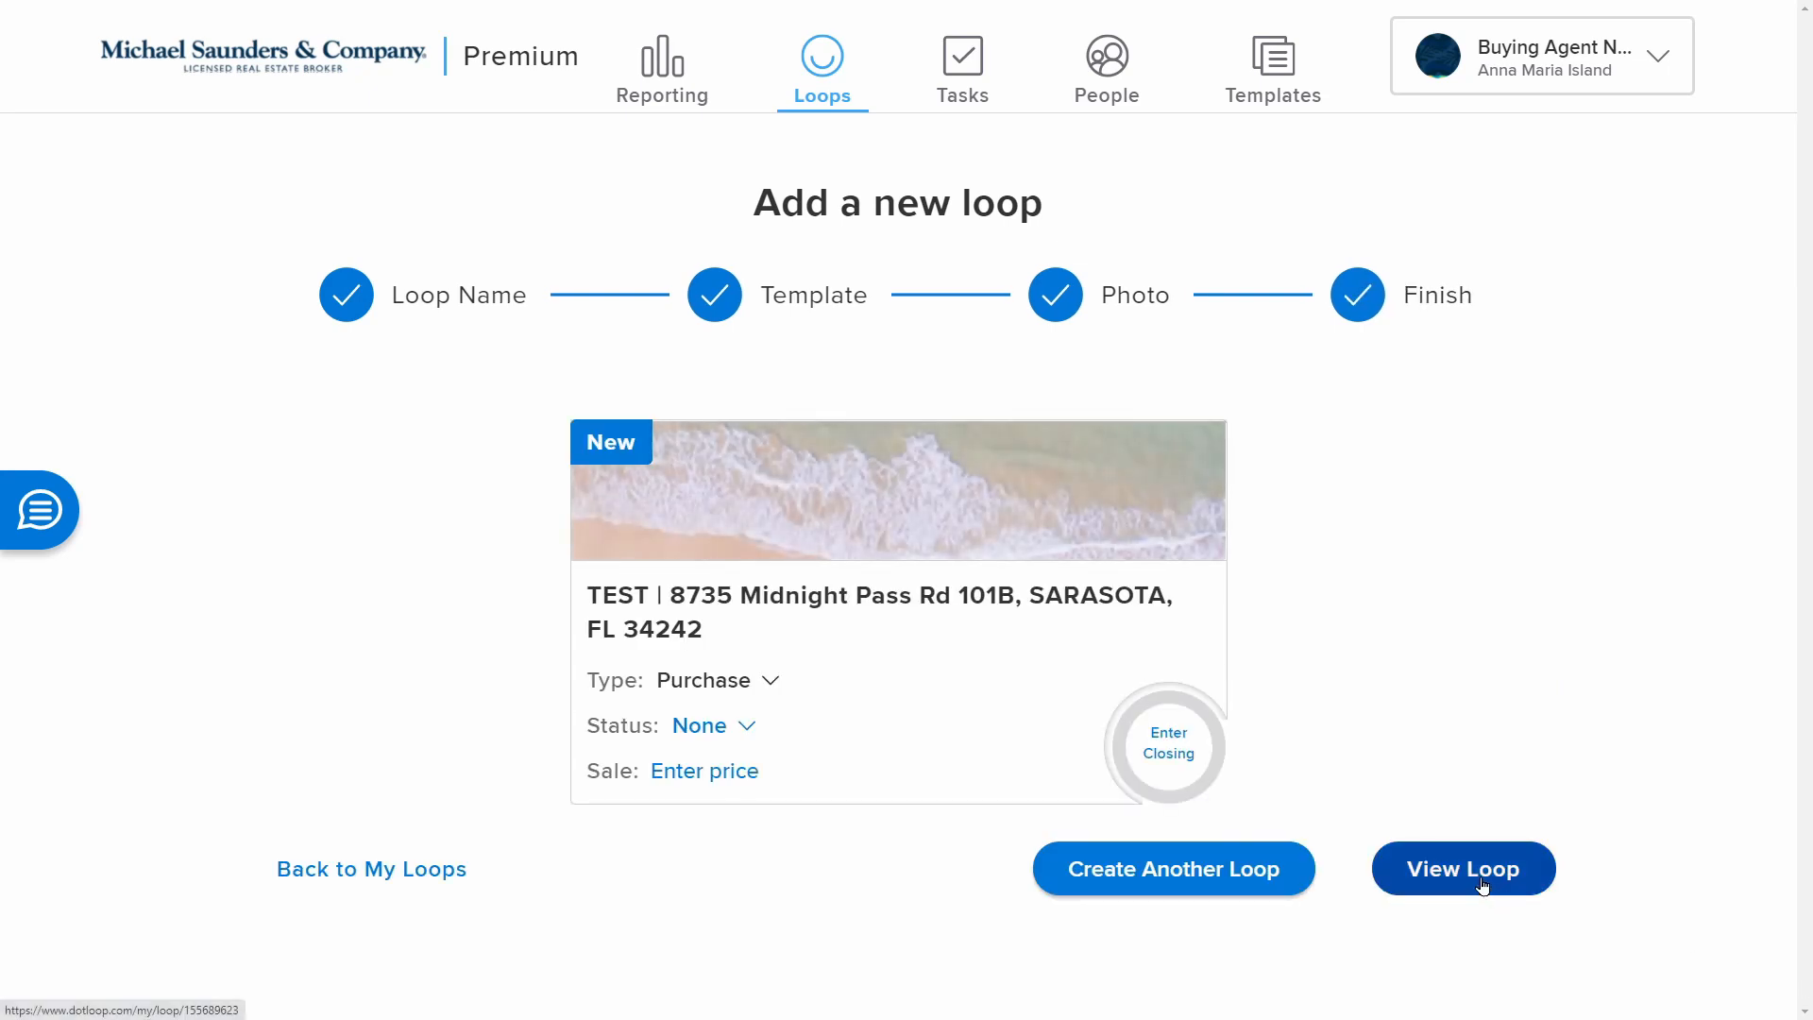
pyautogui.click(1481, 884)
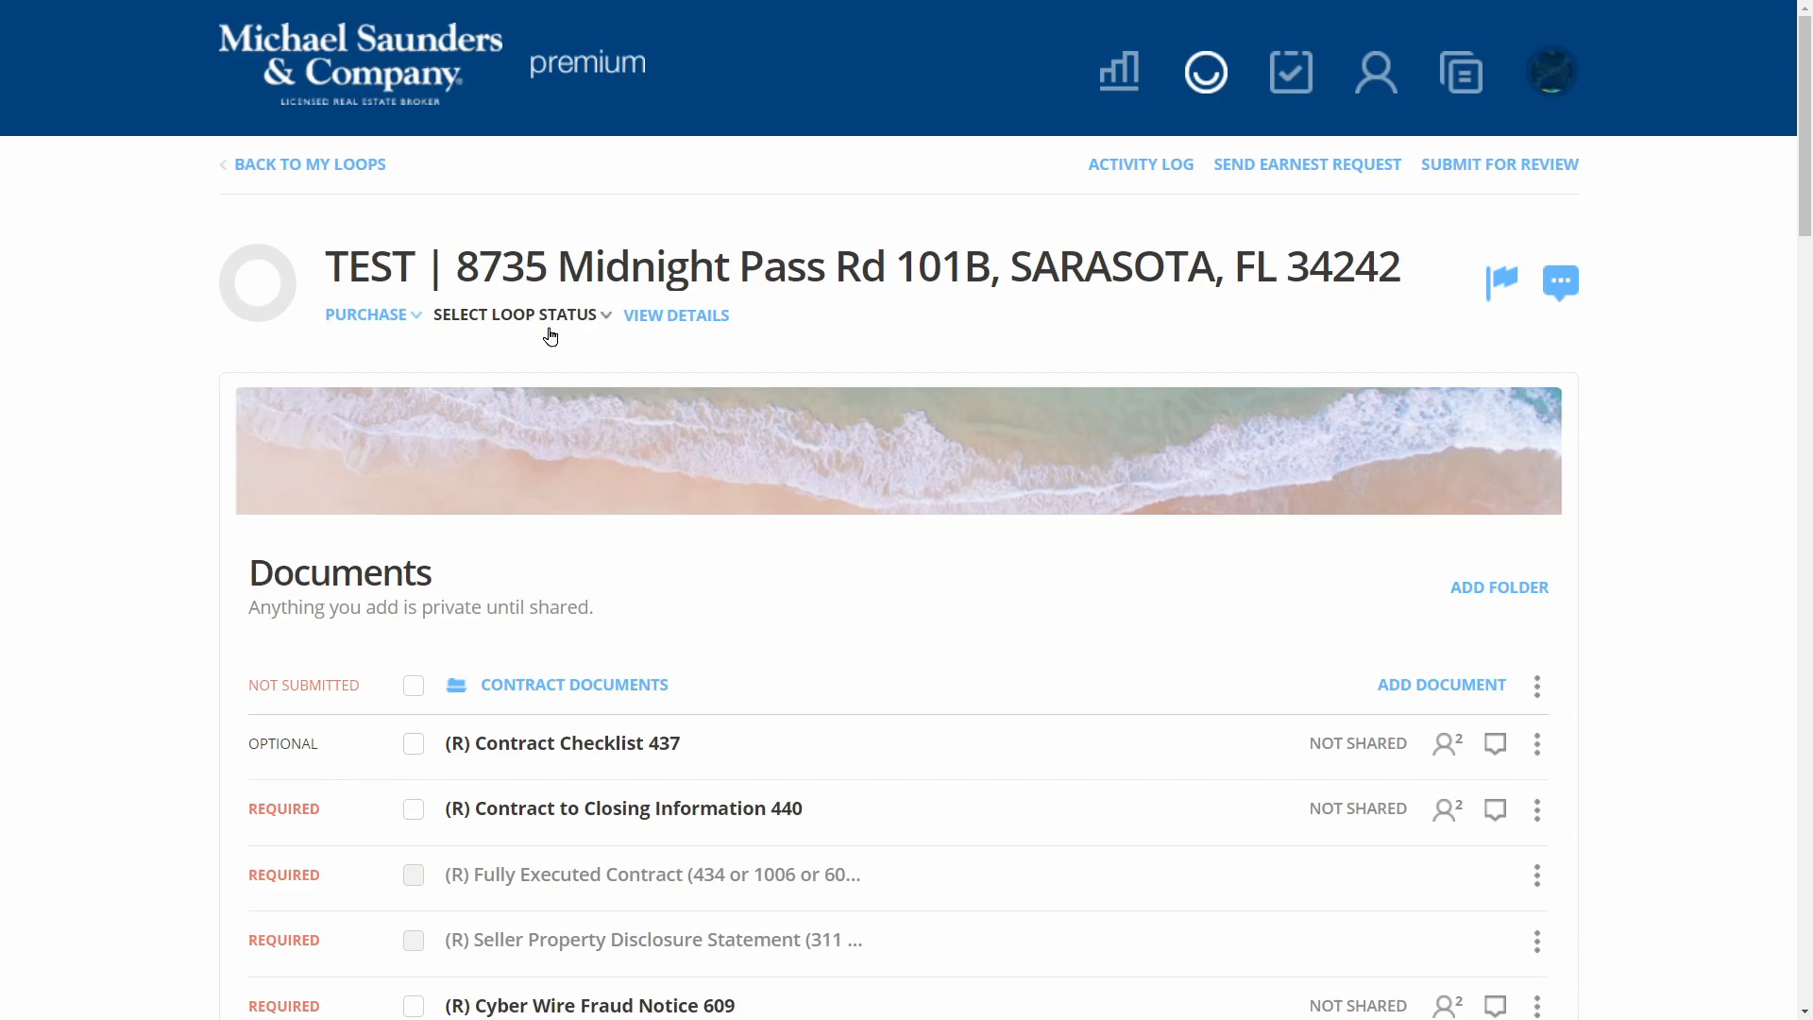
# Collapse the Contract Documents folder and dismiss the escrow/title providers prompt
pyautogui.scroll(-4, 599, 413)
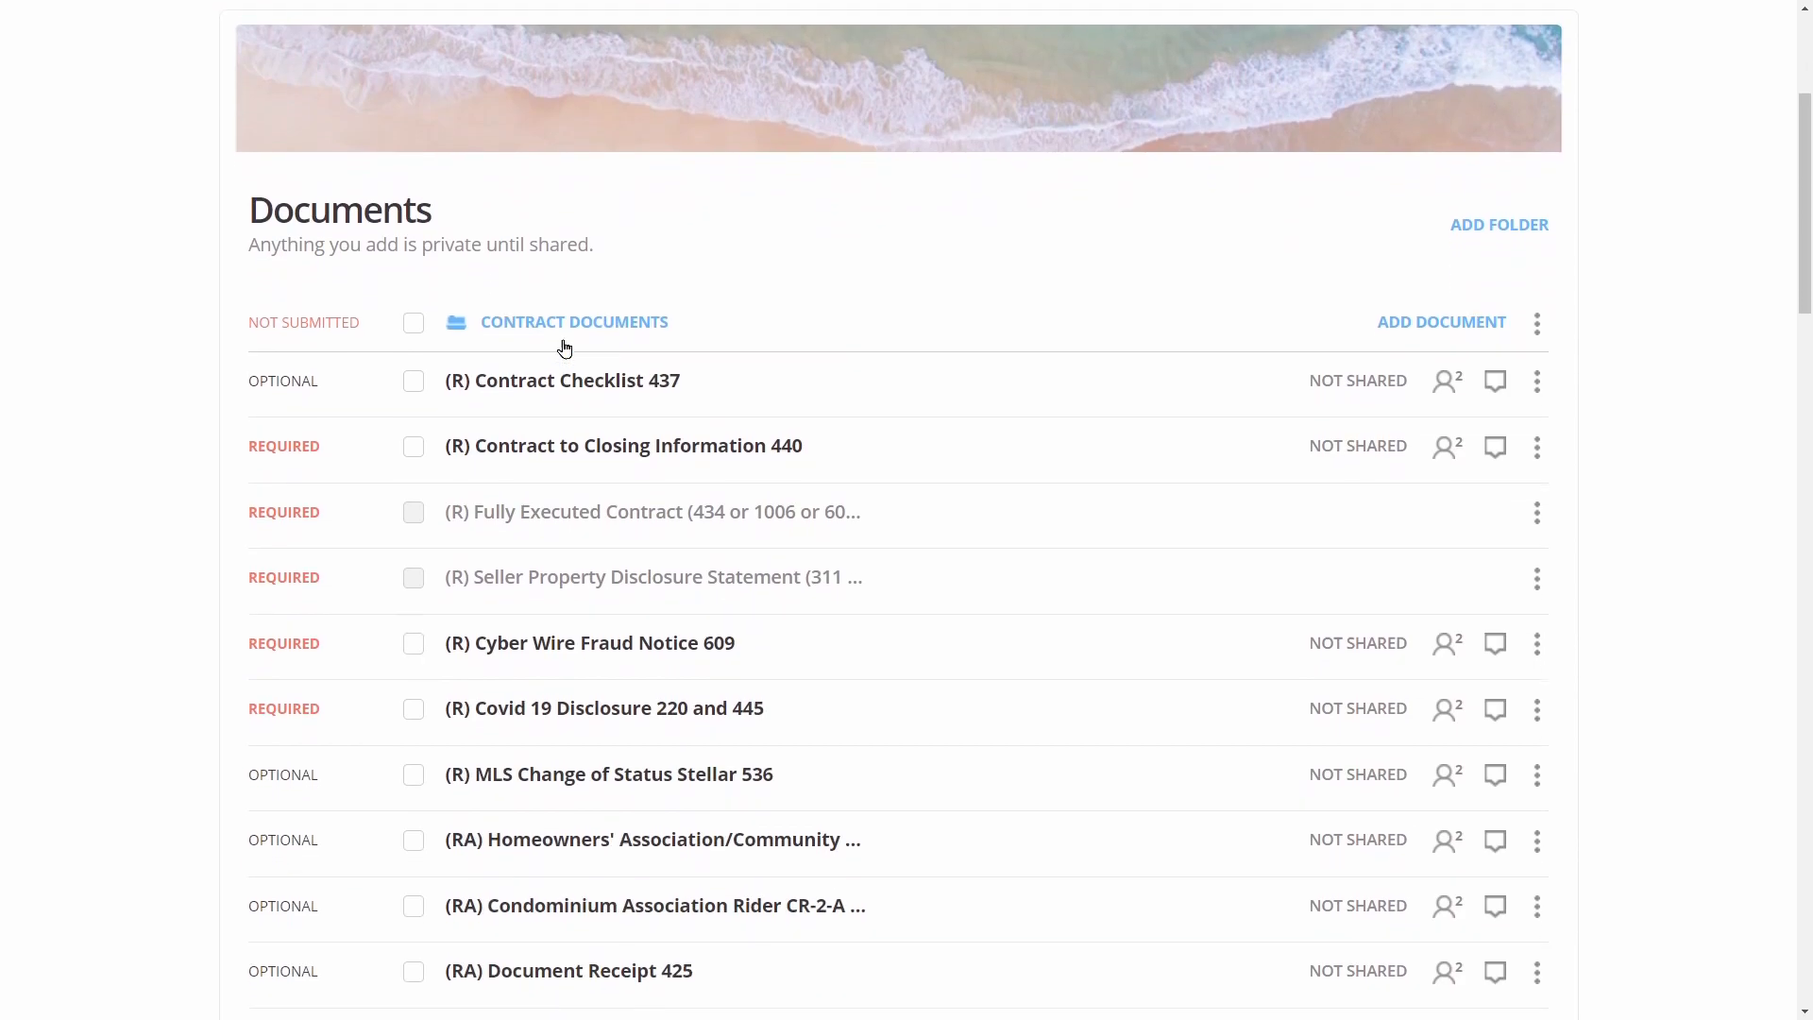
pyautogui.click(564, 323)
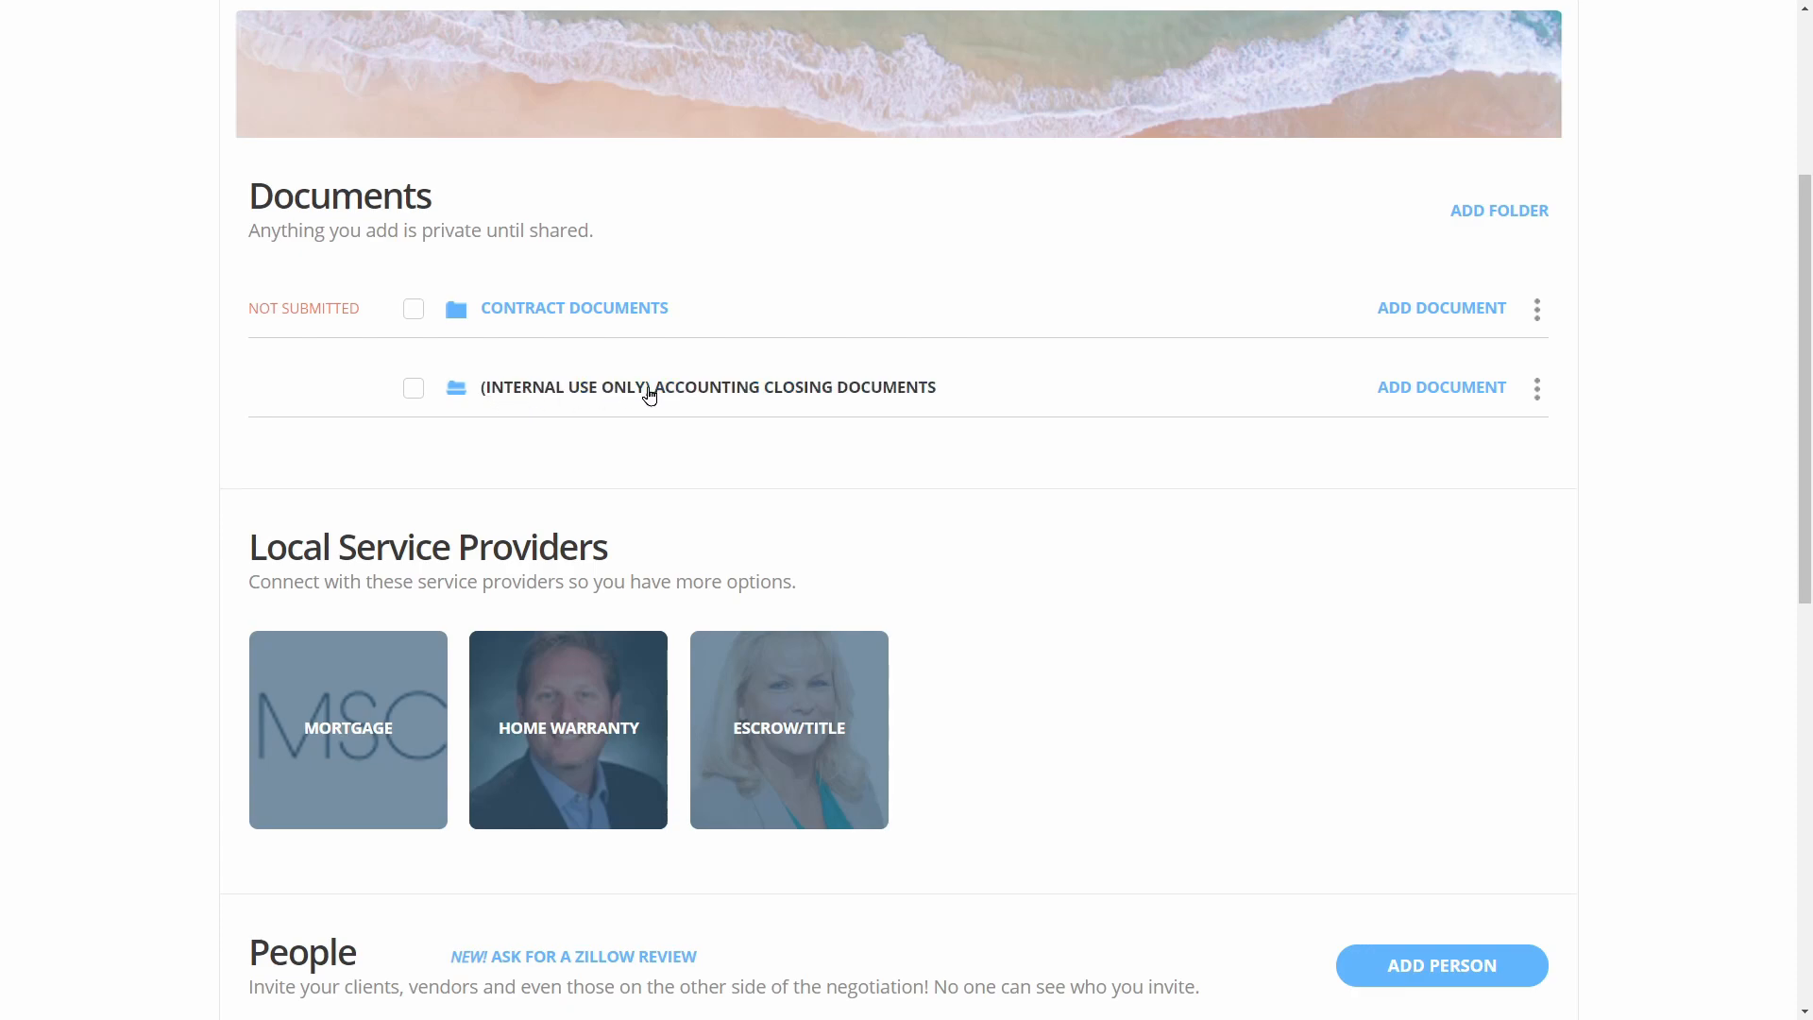
pyautogui.scroll(-3, 700, 386)
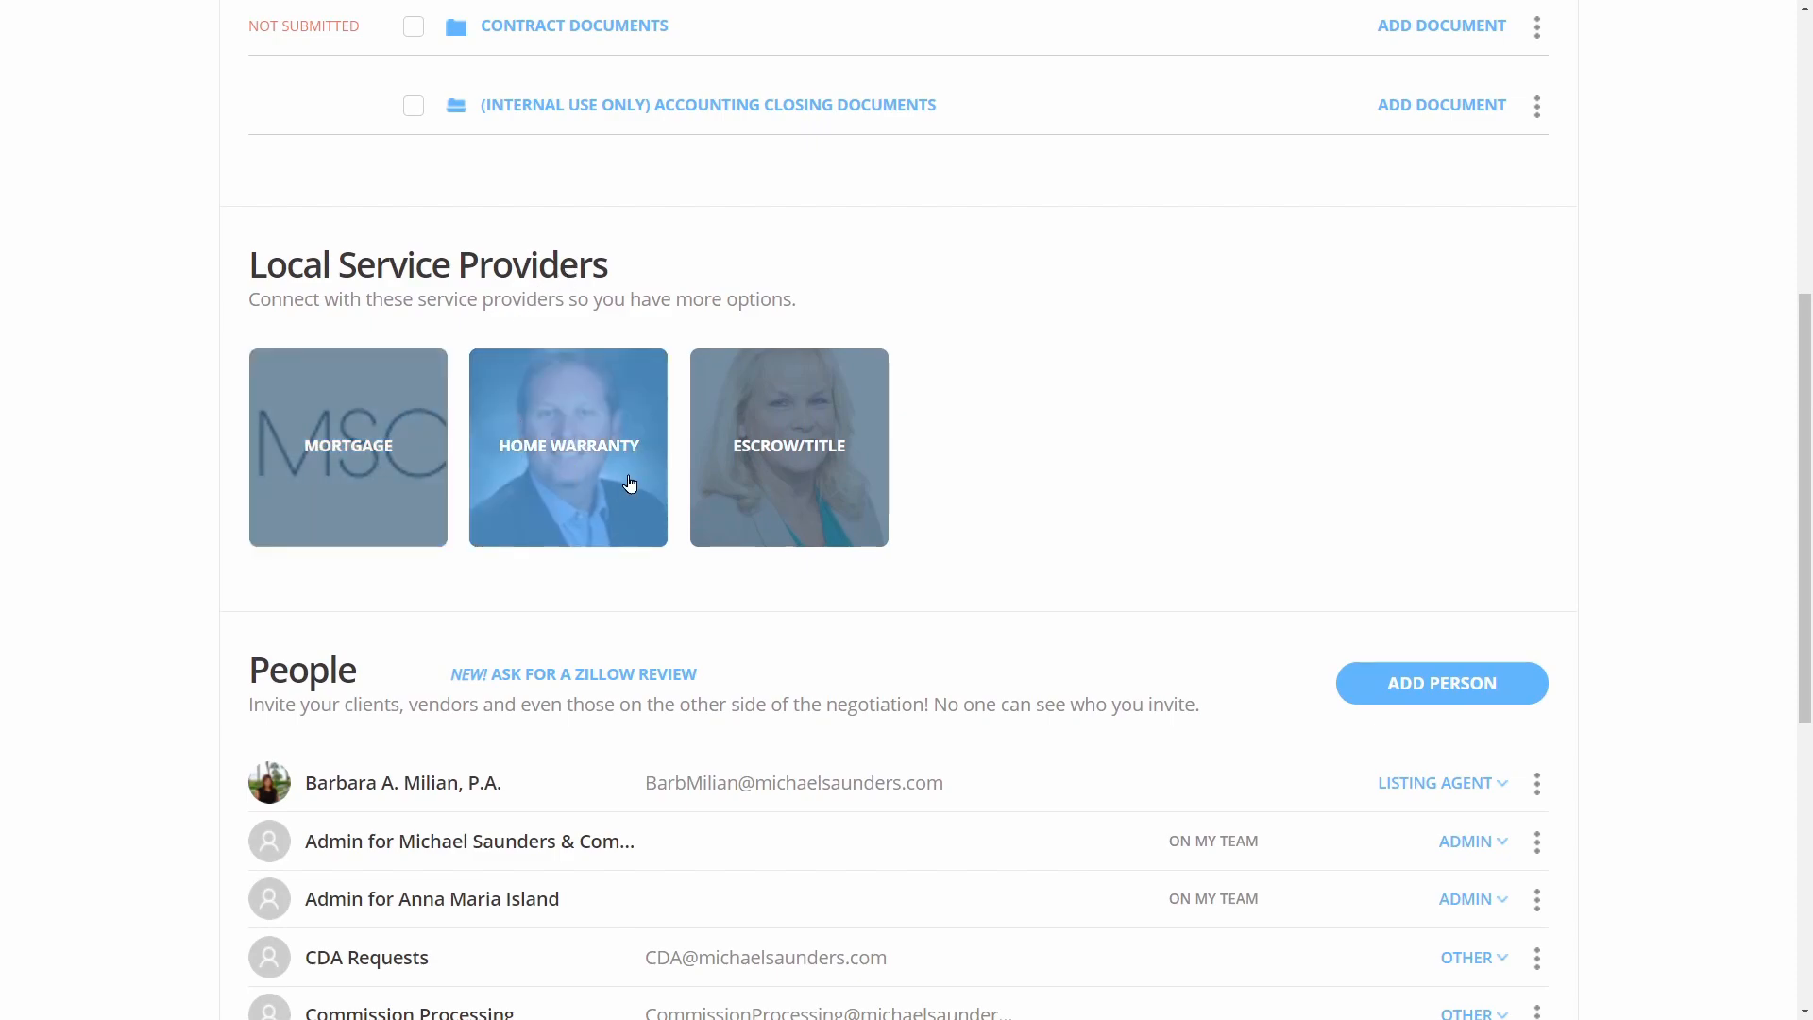
pyautogui.click(779, 472)
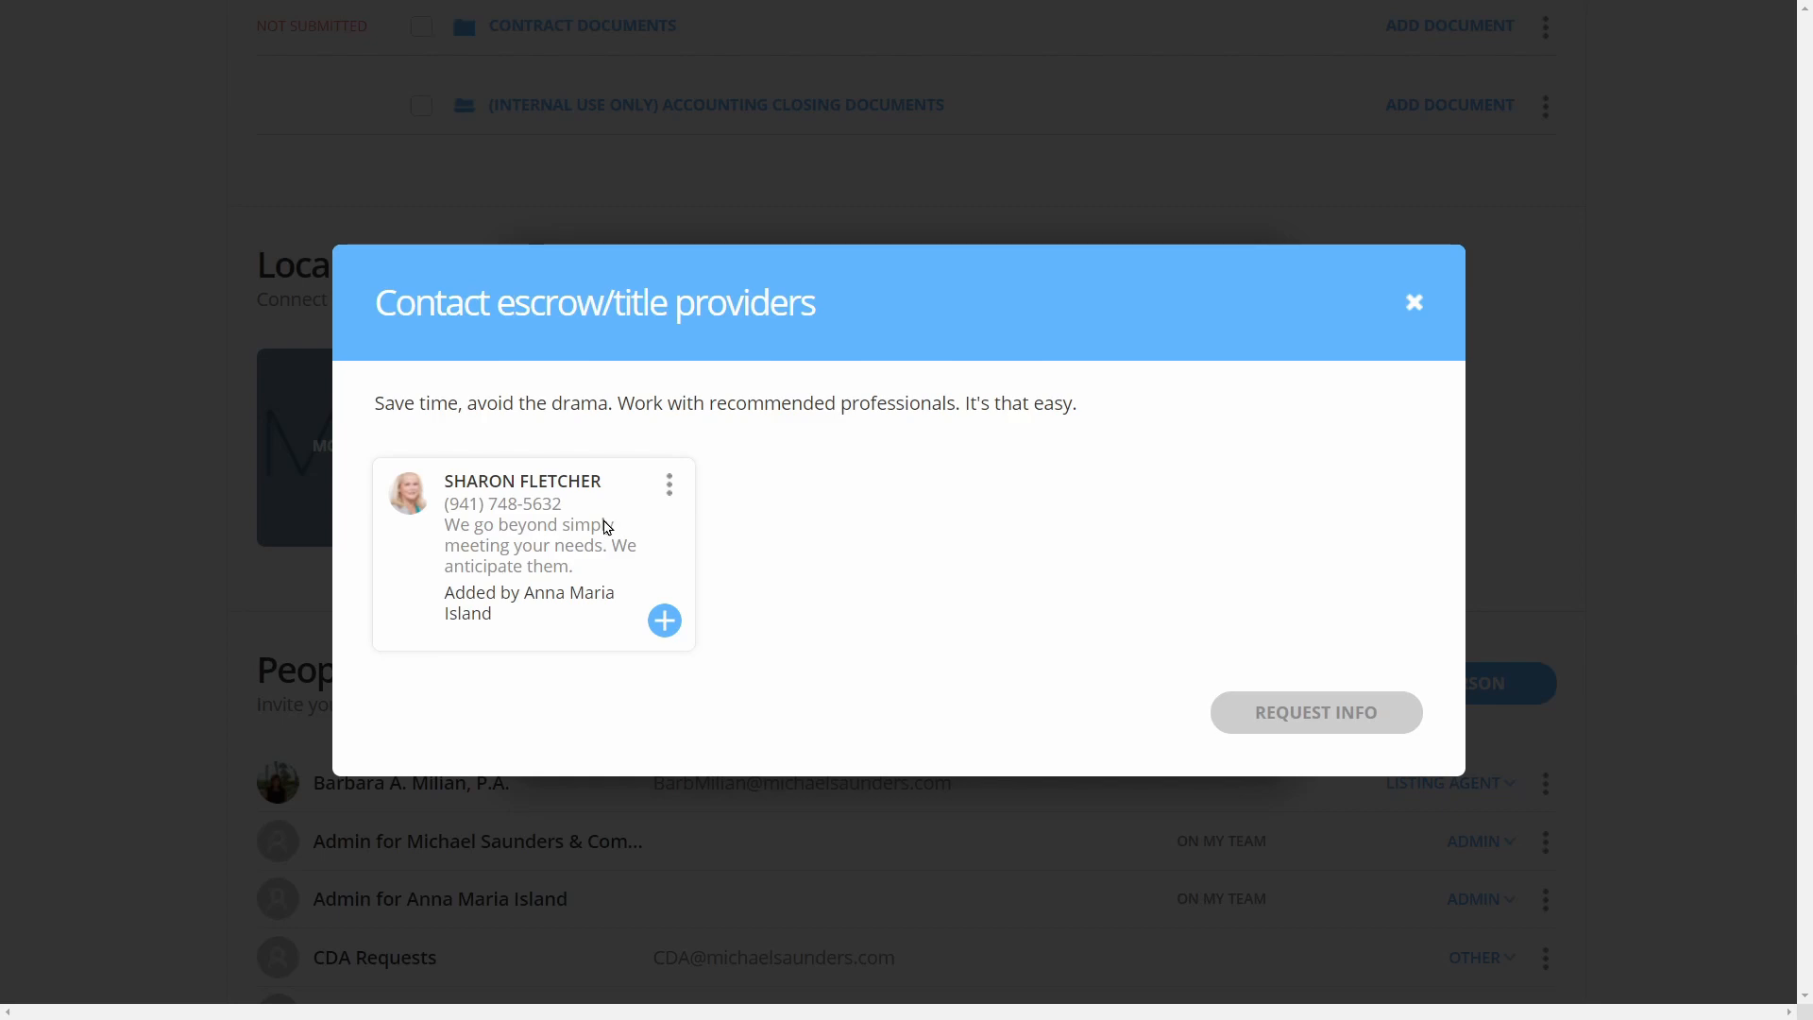
pyautogui.click(1415, 302)
pyautogui.scroll(-5, 1109, 784)
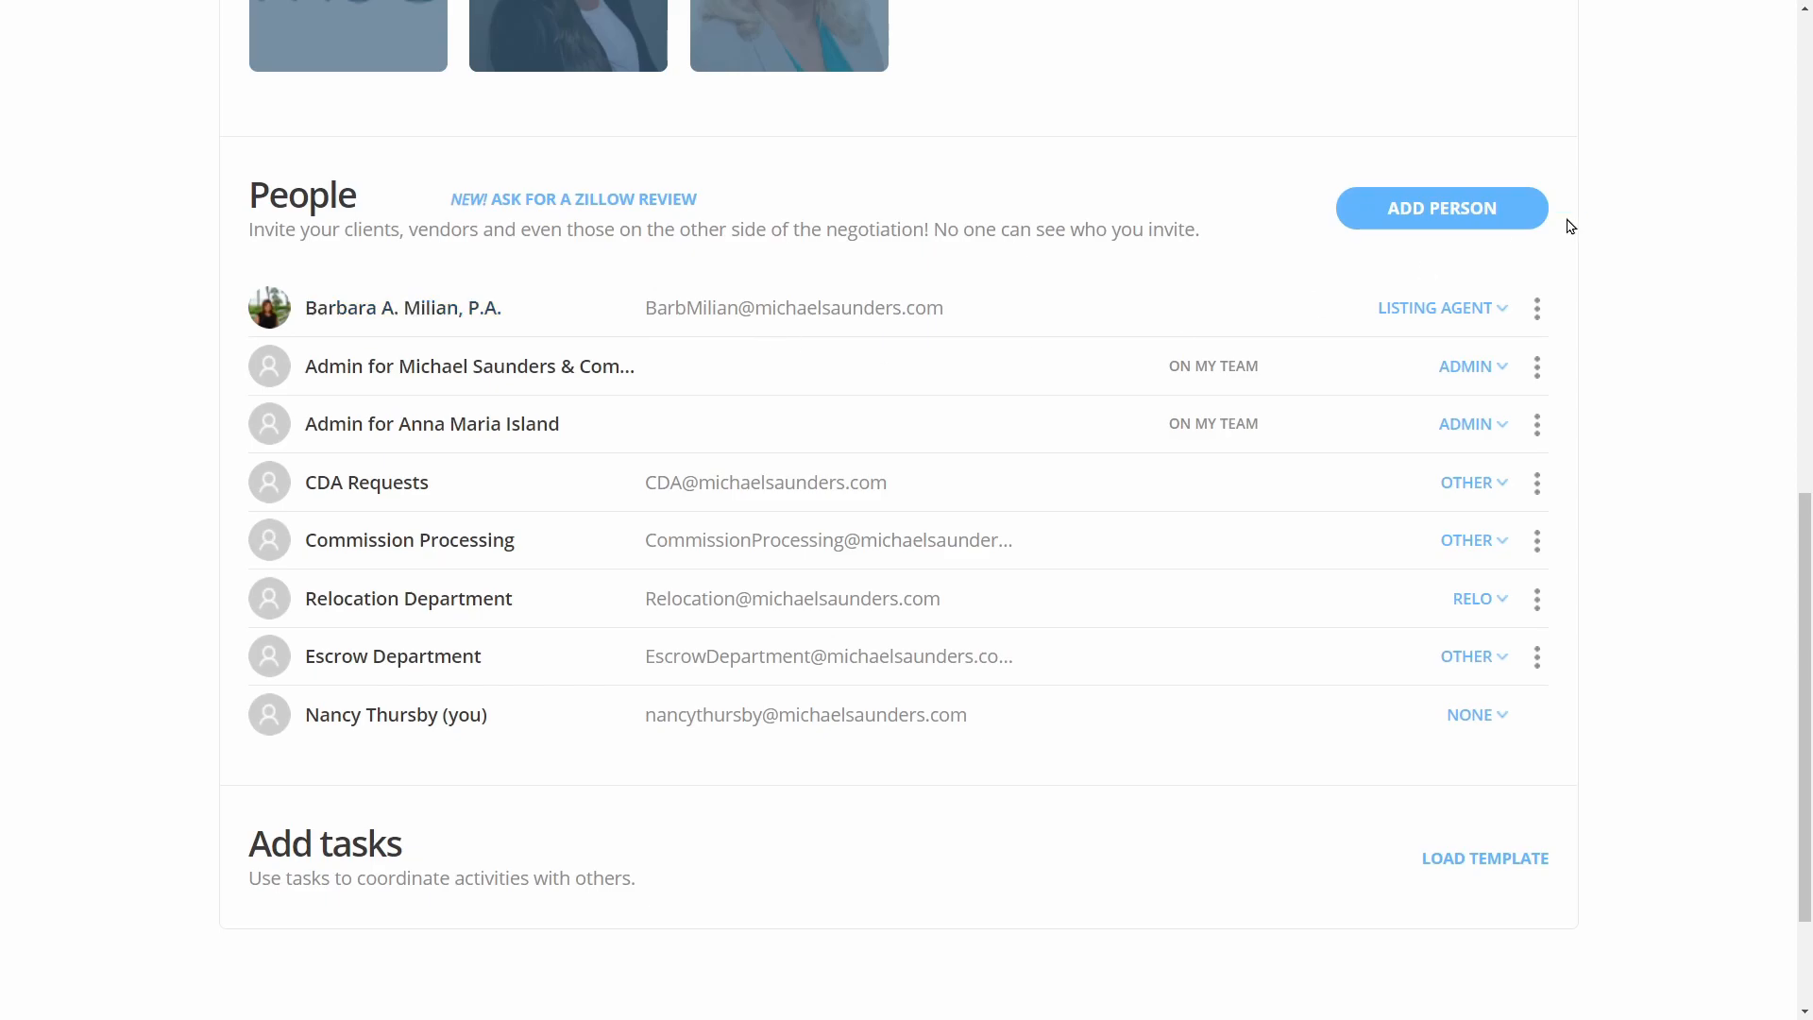
# Add the first saved buyer contact to the loop as a Buyer
pyautogui.click(1515, 213)
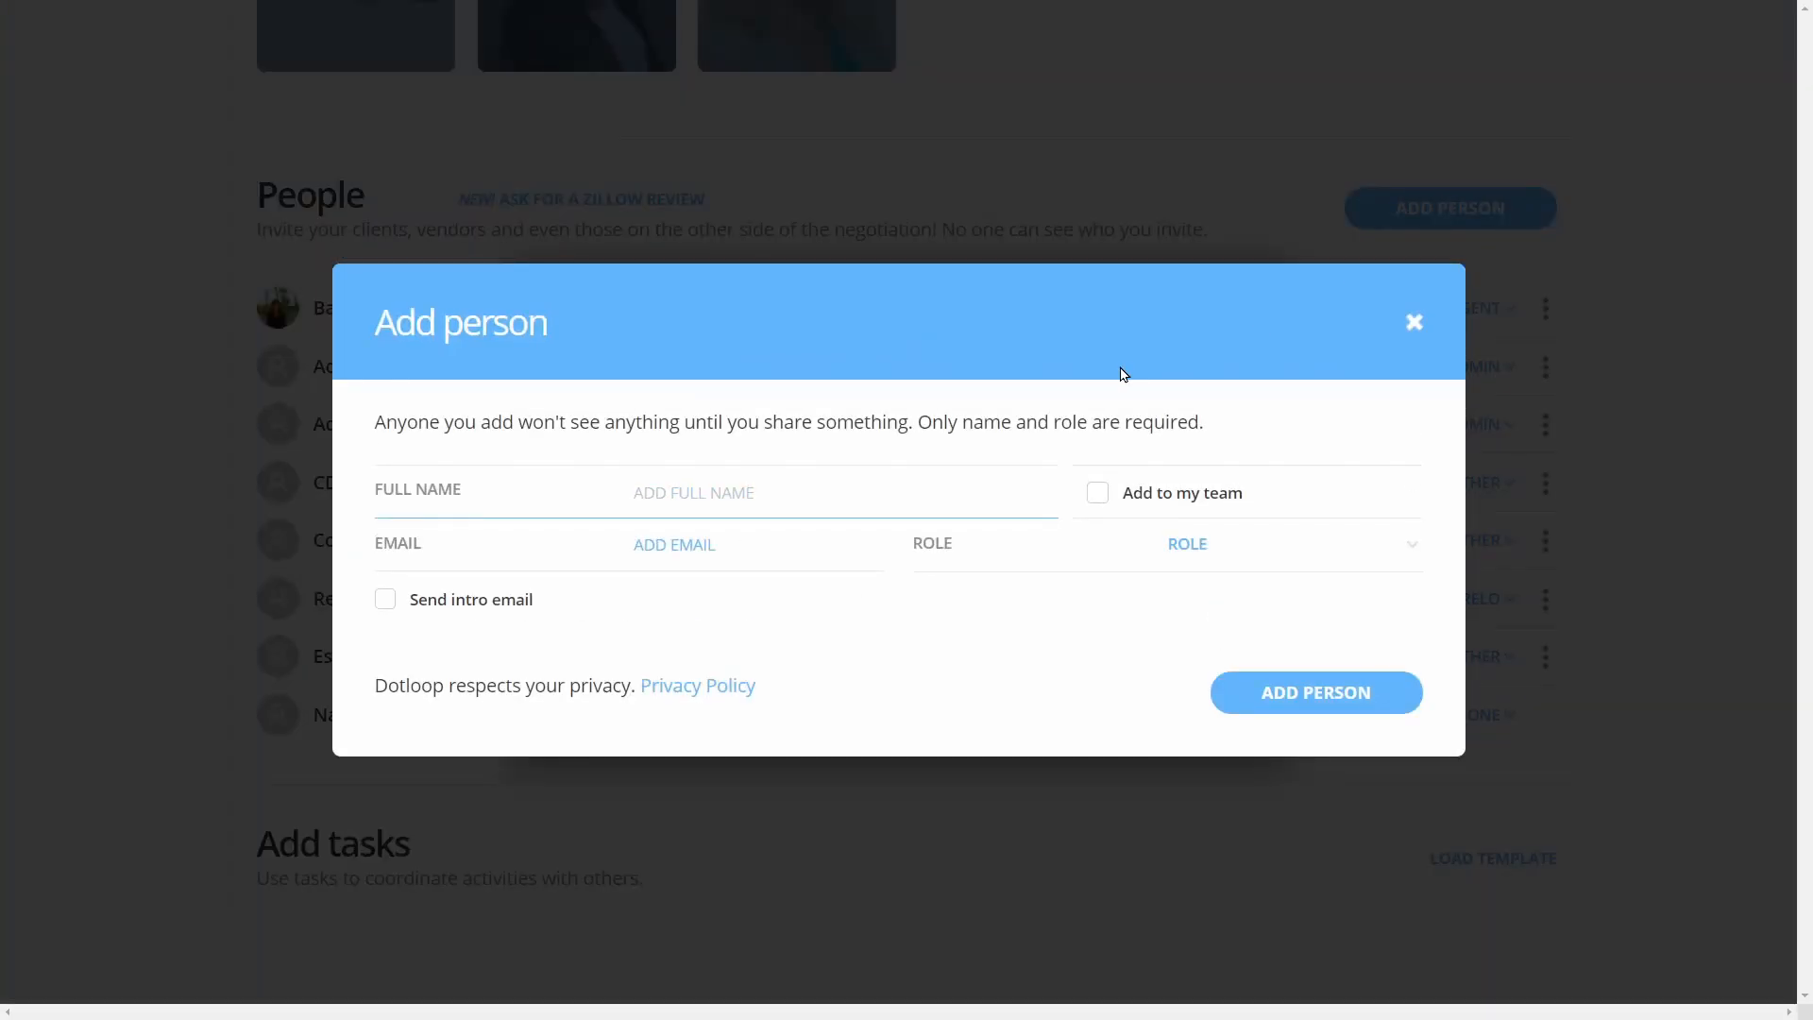
pyautogui.write('Sweet')
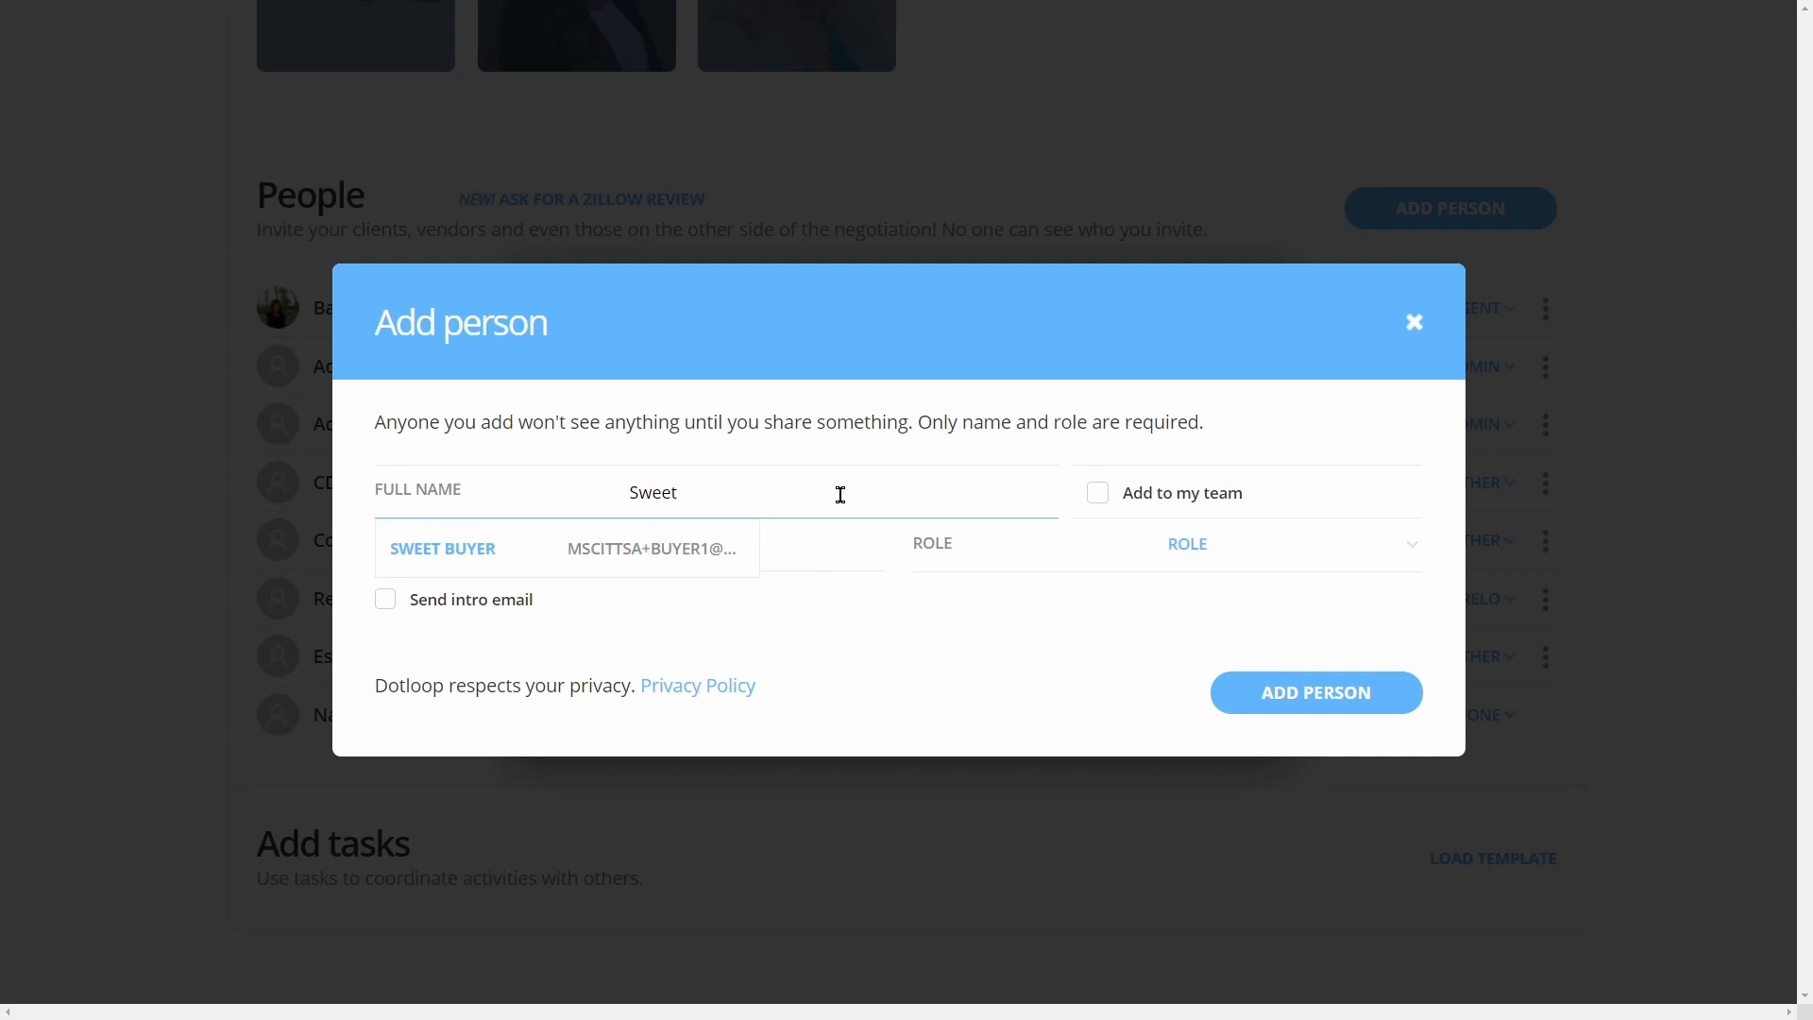
pyautogui.click(631, 548)
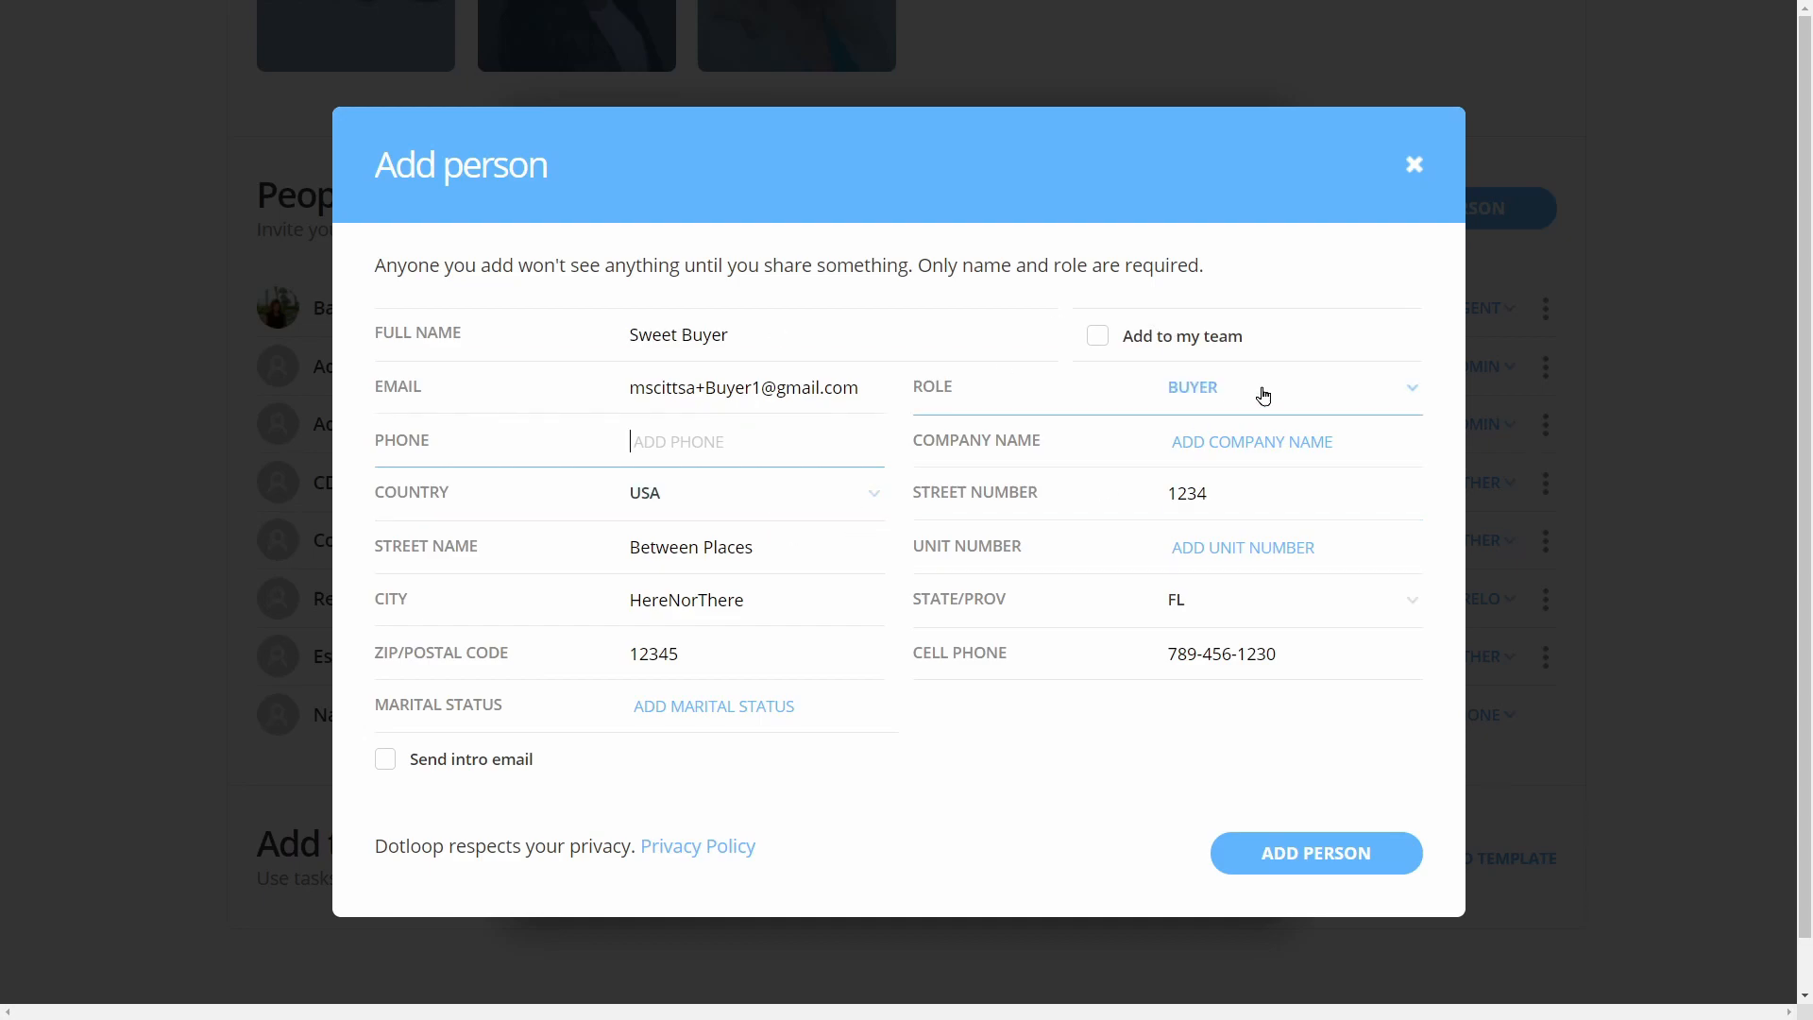
pyautogui.click(1310, 855)
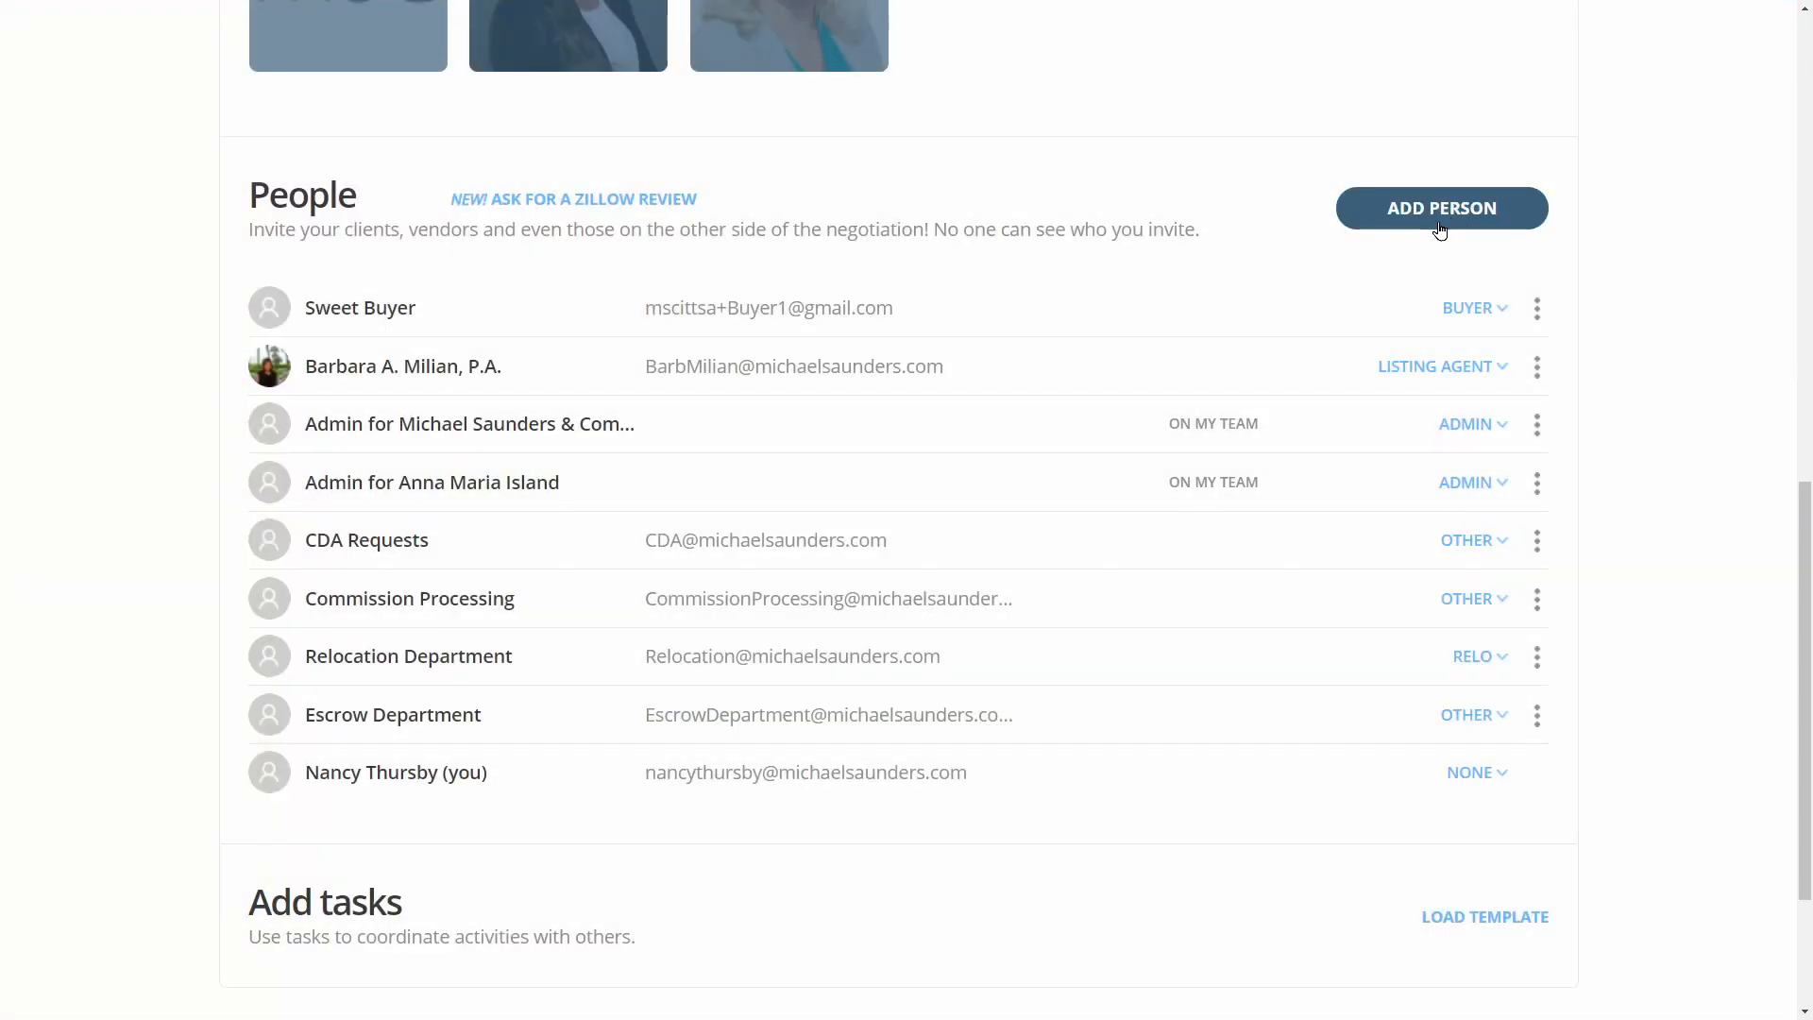
# Add the second saved buyer contact to the loop as a Buyer
pyautogui.click(1439, 209)
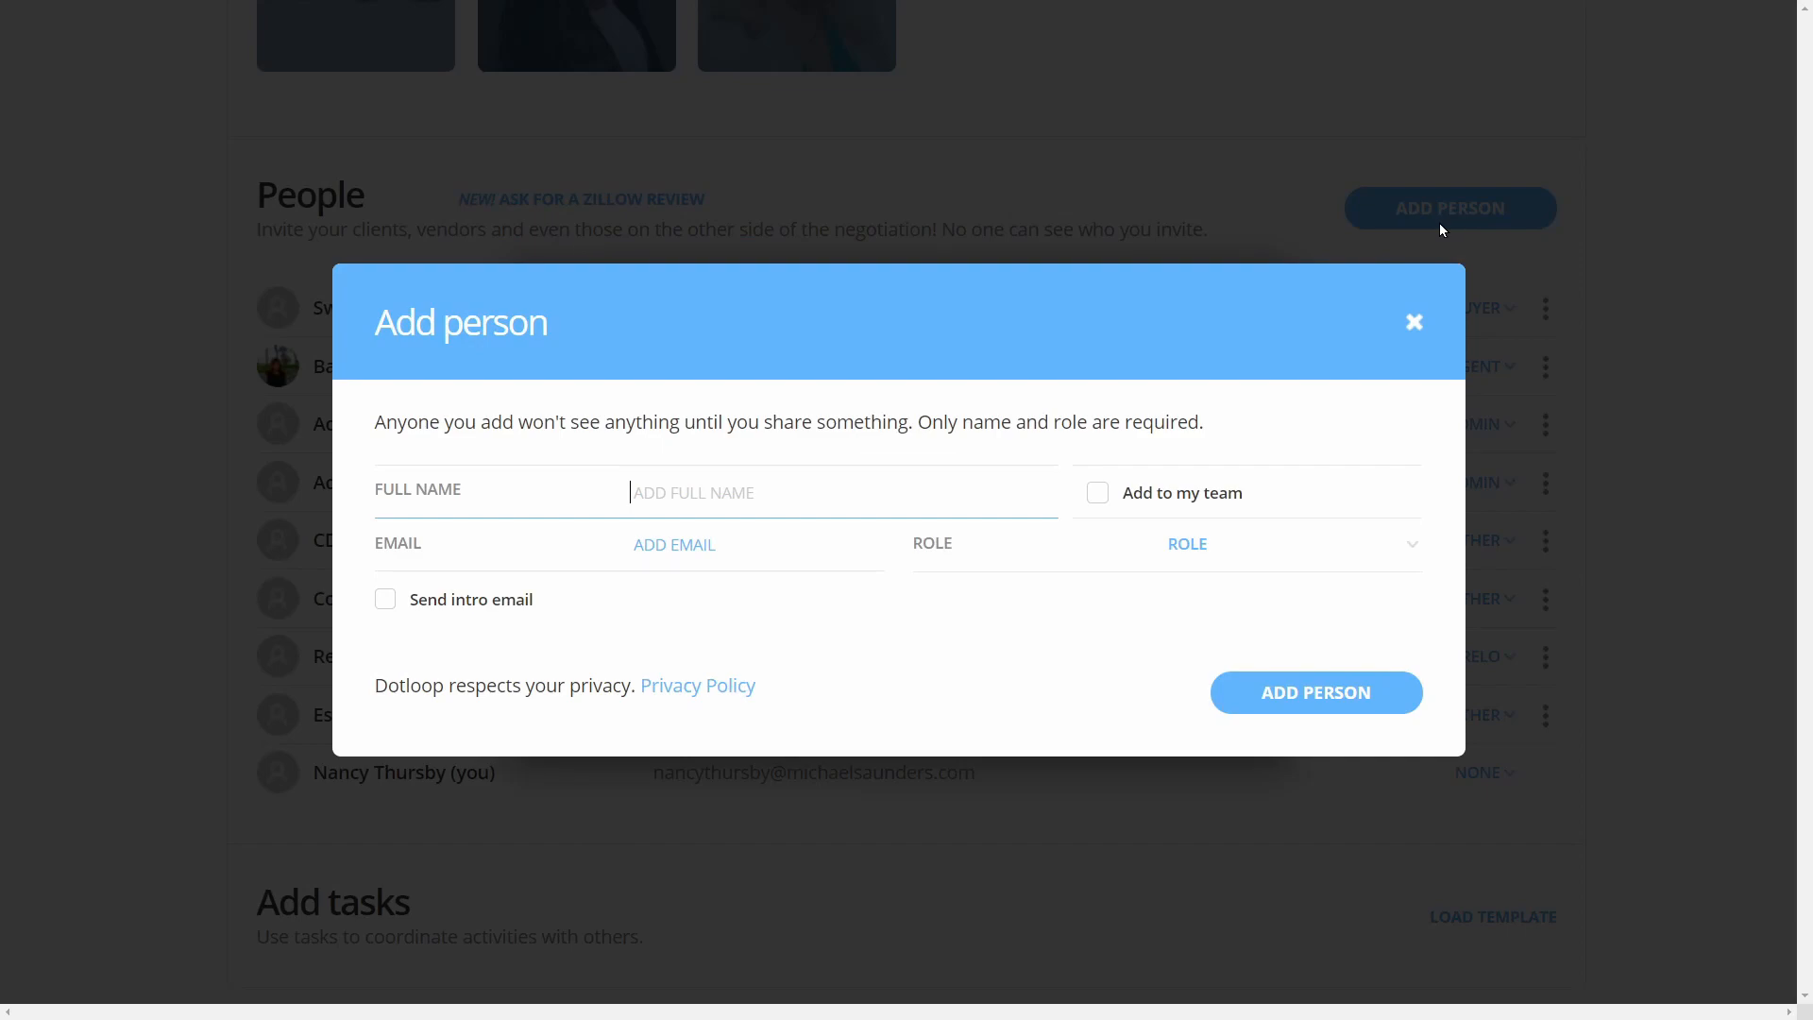
pyautogui.write('Awesome')
pyautogui.click(756, 548)
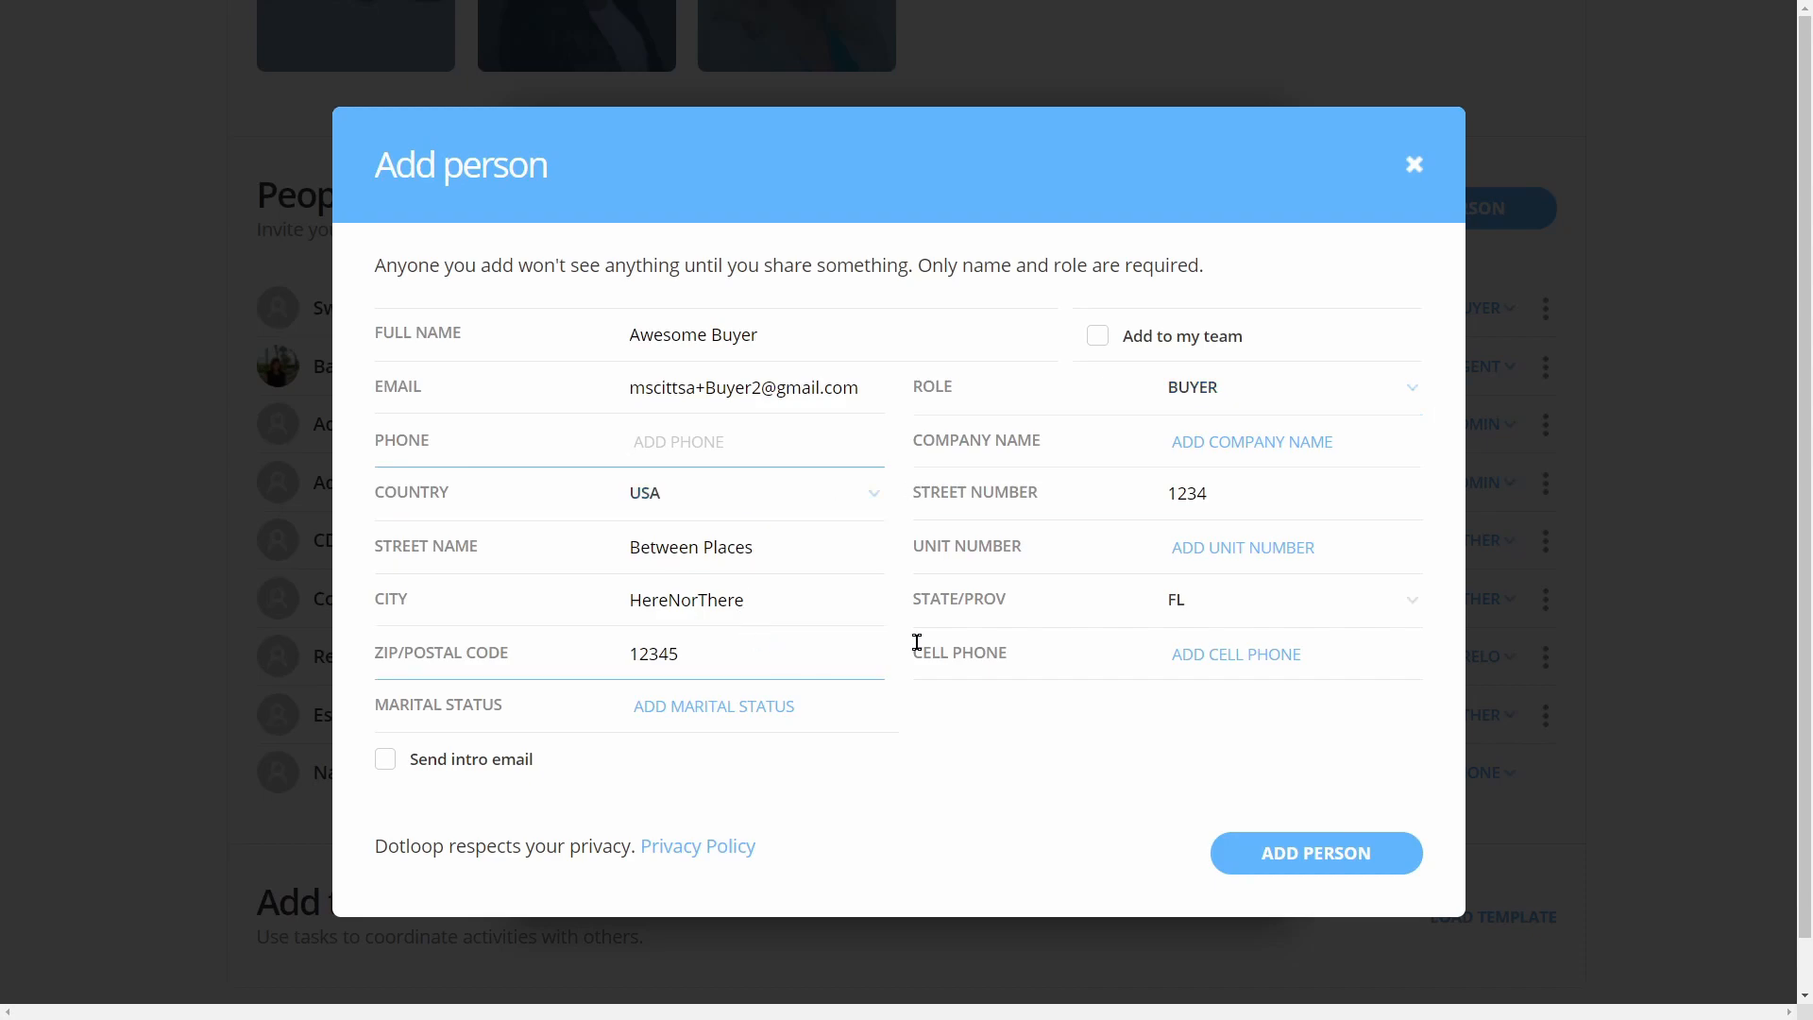
pyautogui.click(1300, 855)
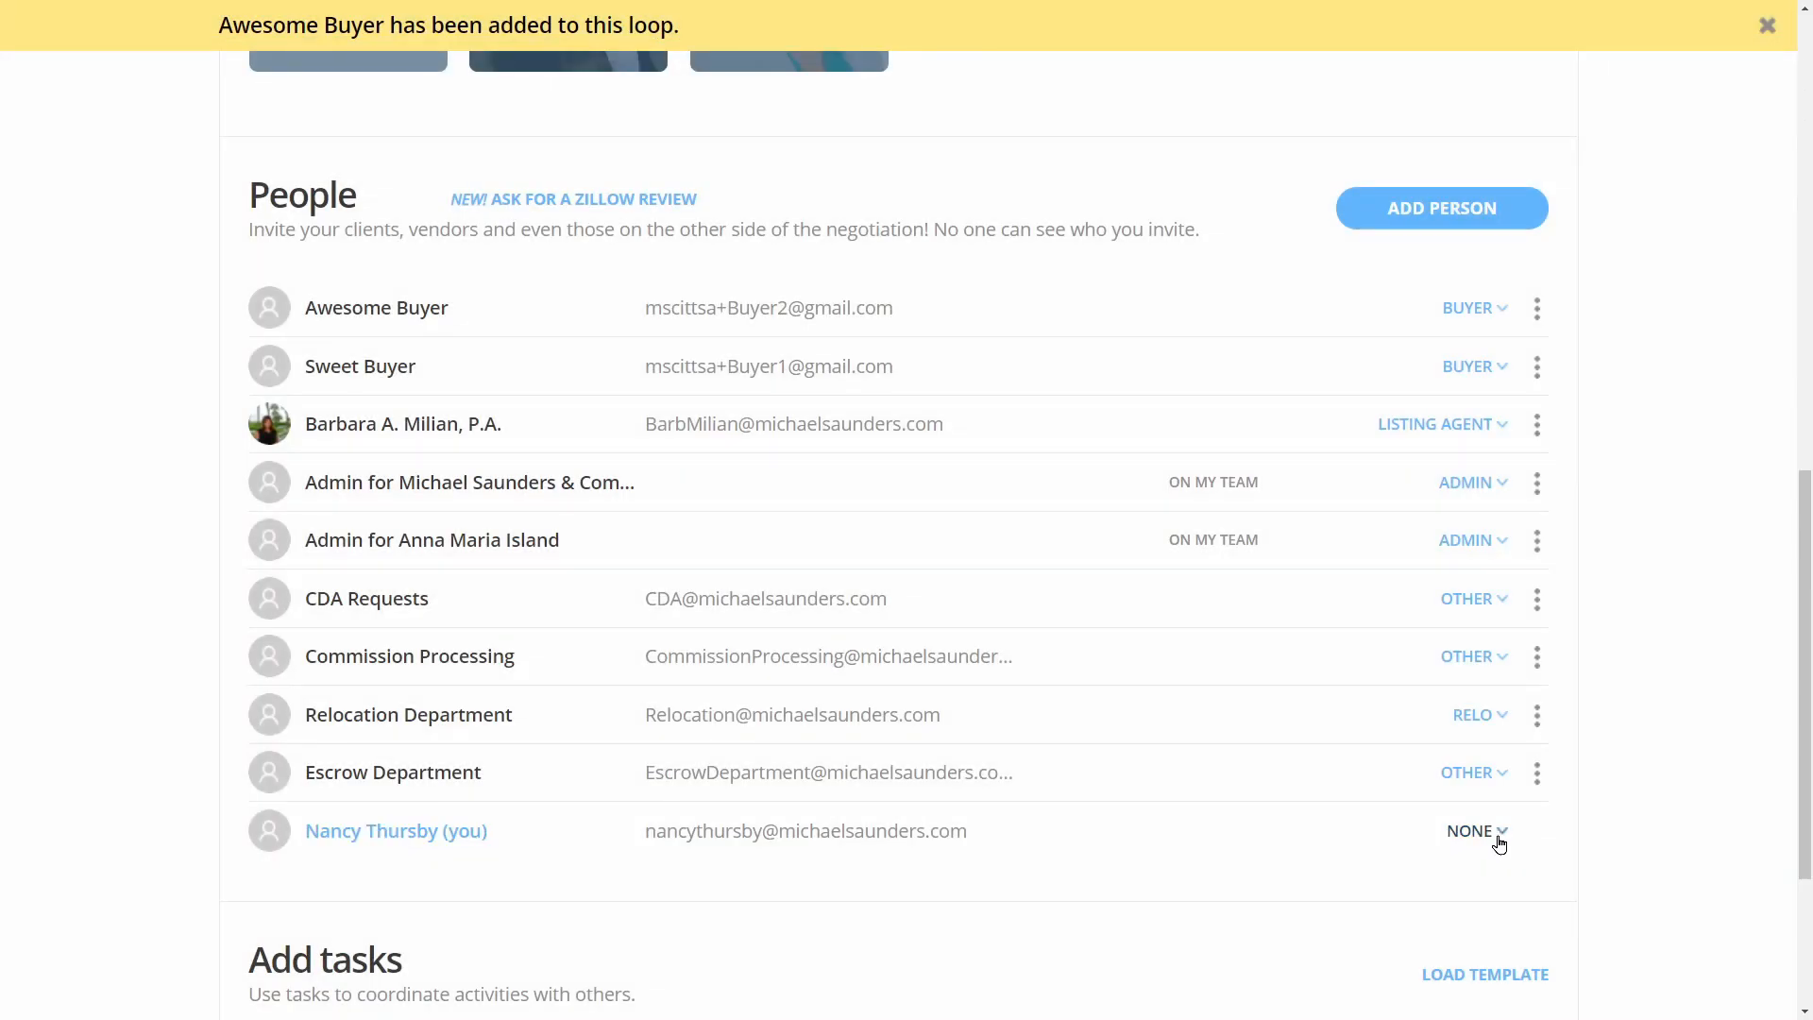
# Set your own role in the loop to Buying Agent
pyautogui.click(1496, 834)
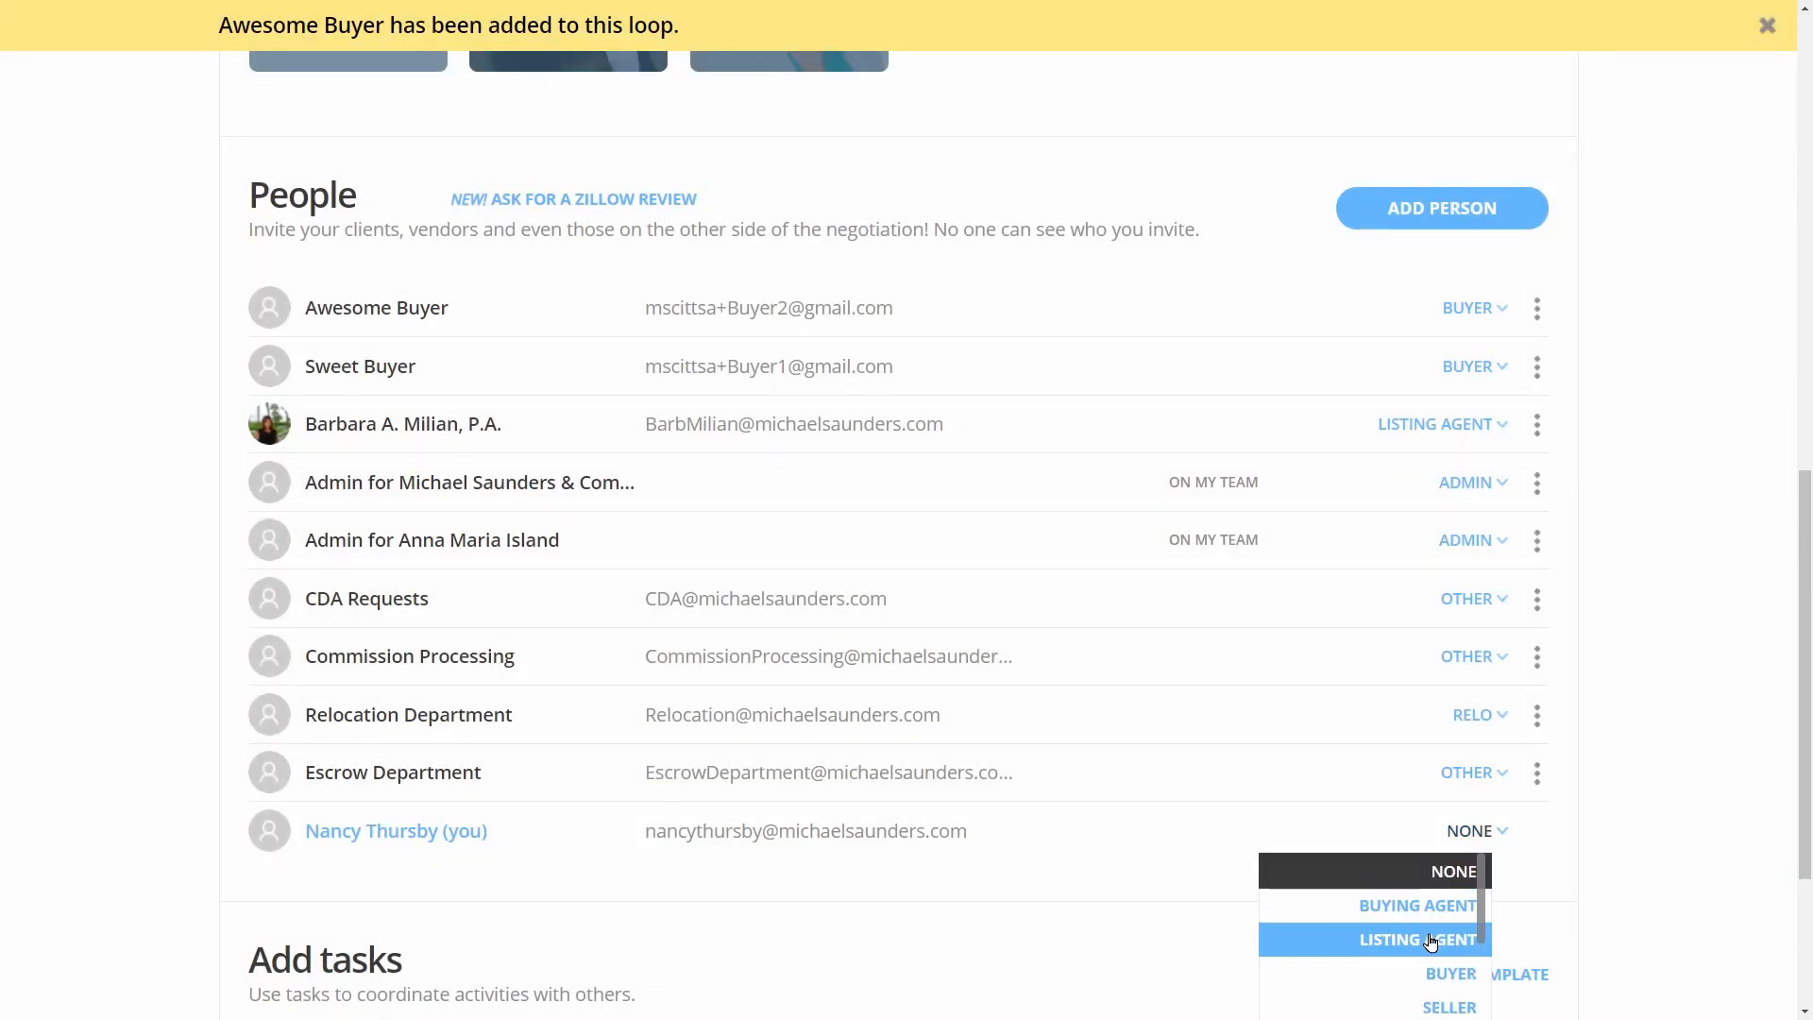
pyautogui.click(1425, 906)
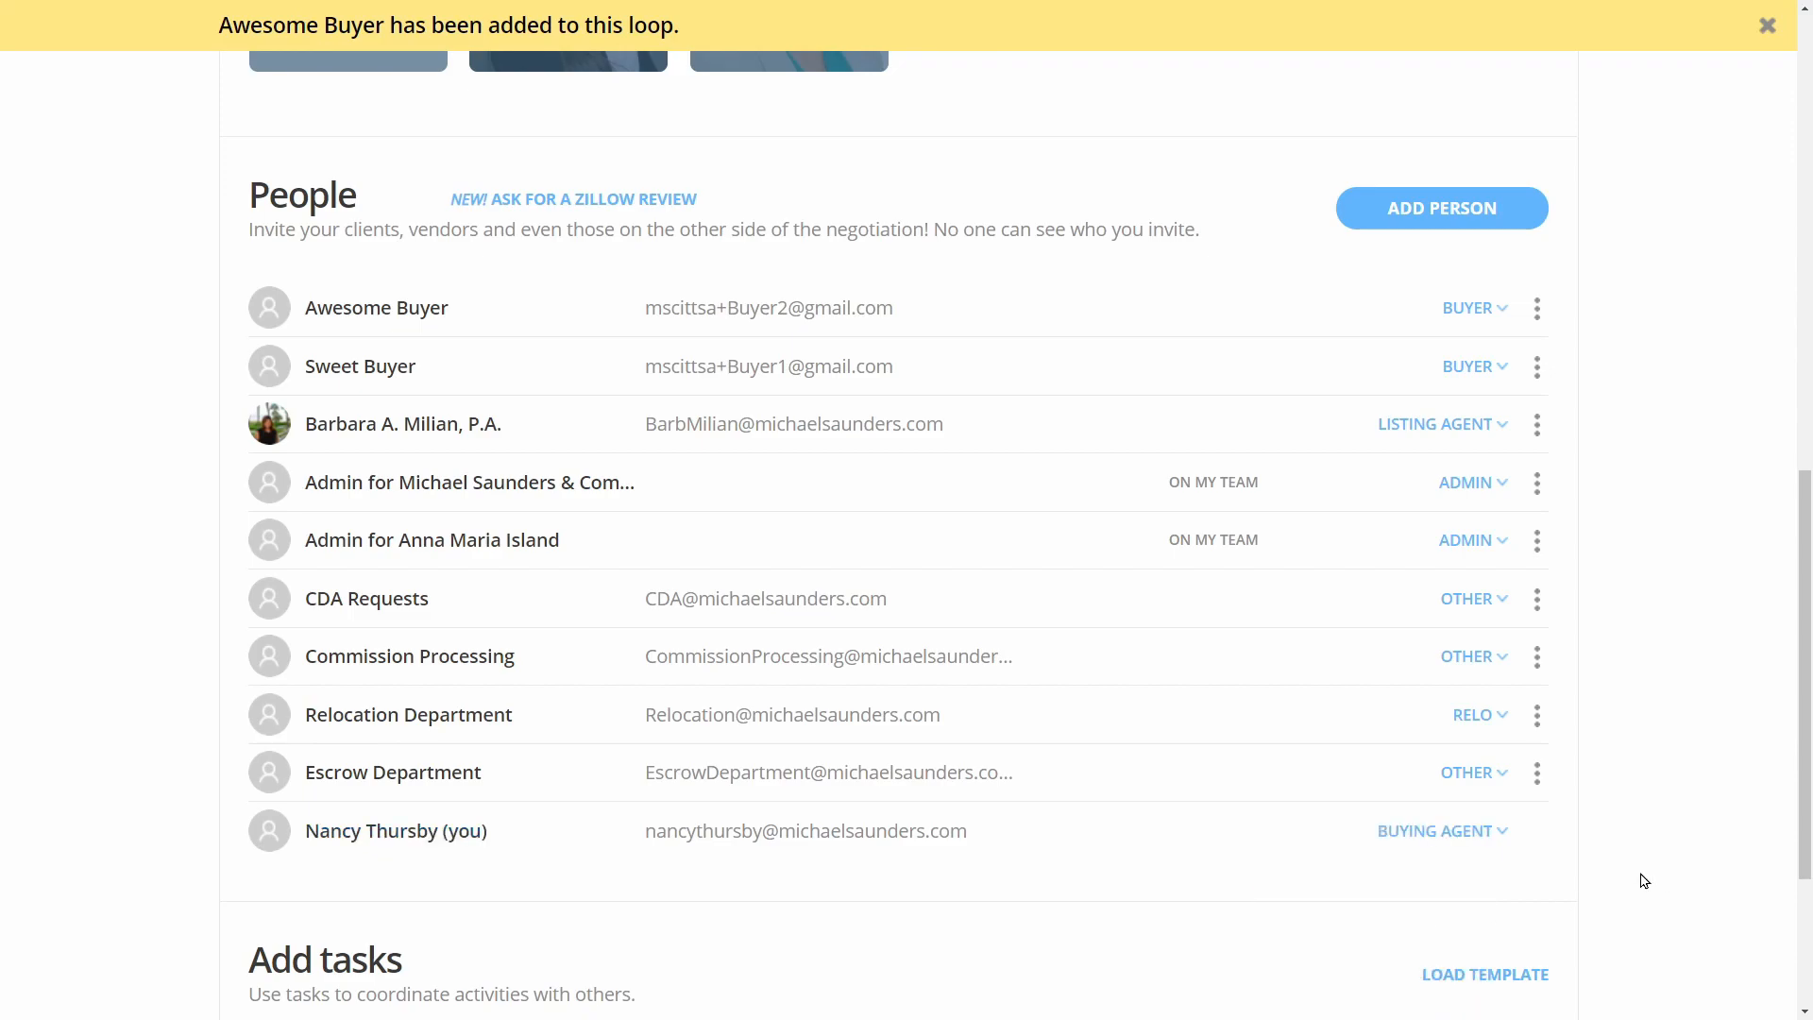
pyautogui.scroll(10, 1643, 636)
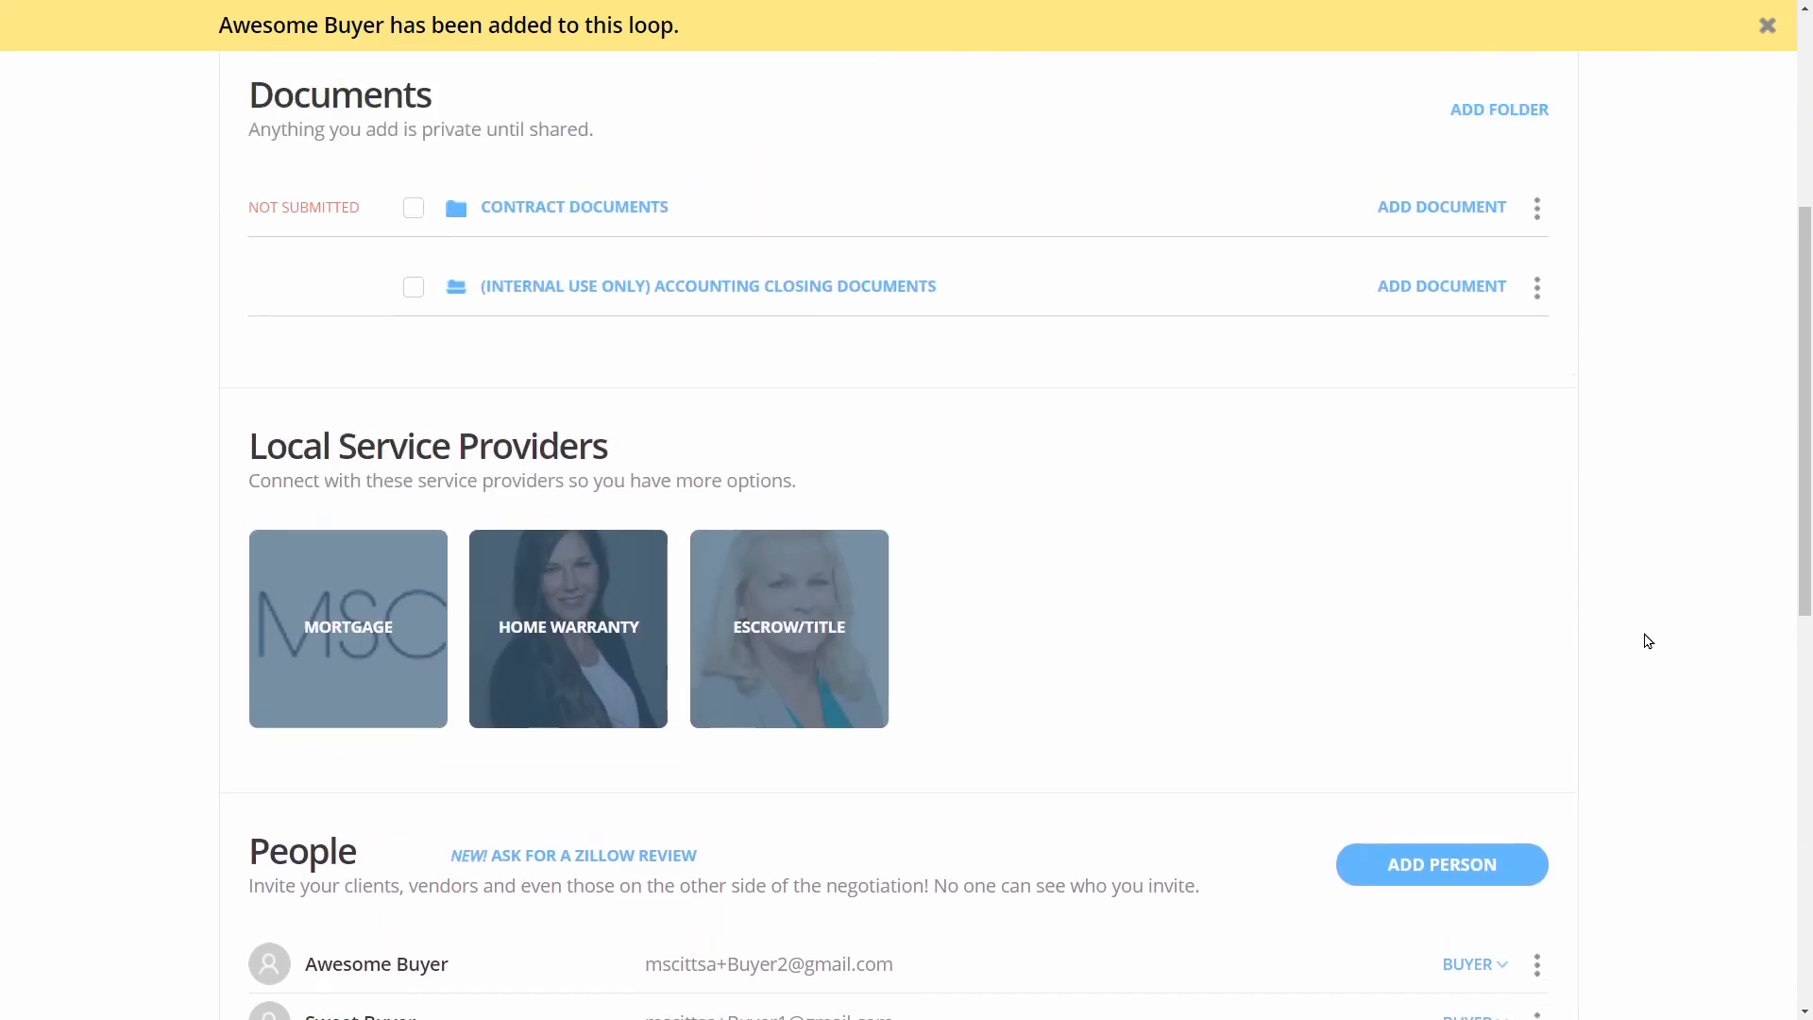
# Set the loop status to Pre-Offer in the loop details
pyautogui.click(696, 316)
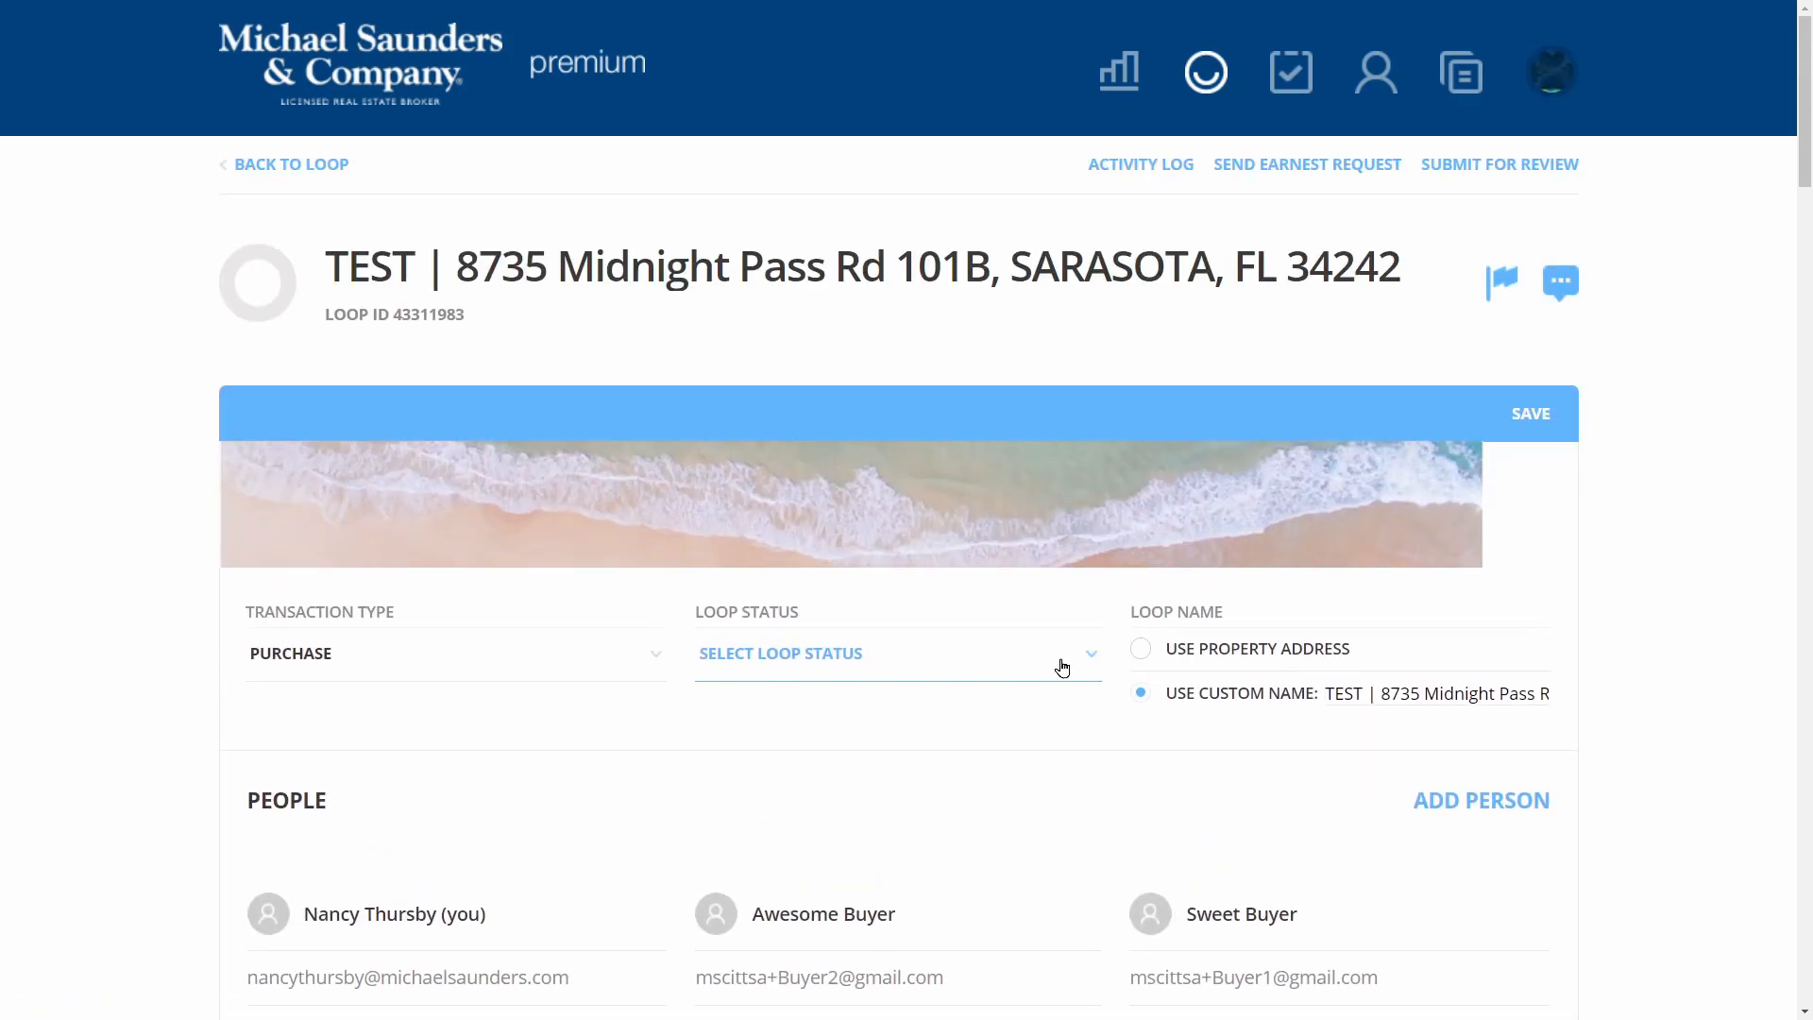
pyautogui.click(870, 700)
pyautogui.scroll(-5, 1084, 727)
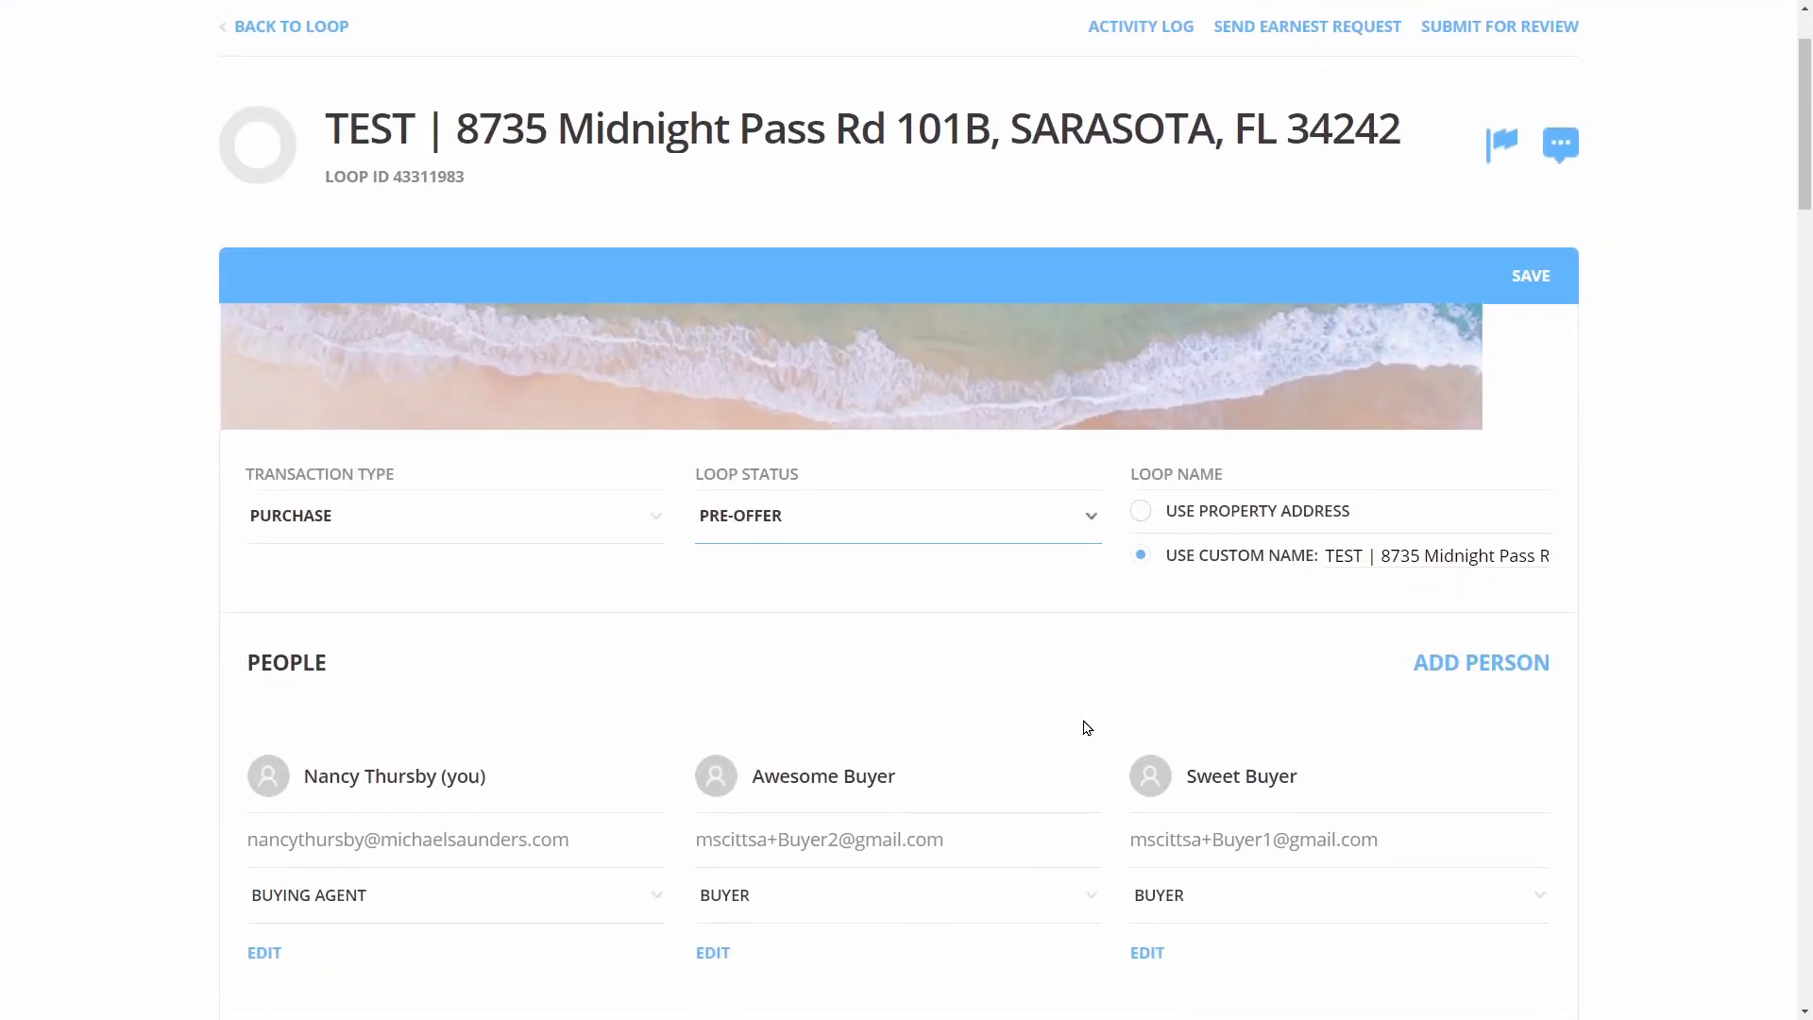
pyautogui.scroll(-12, 1084, 727)
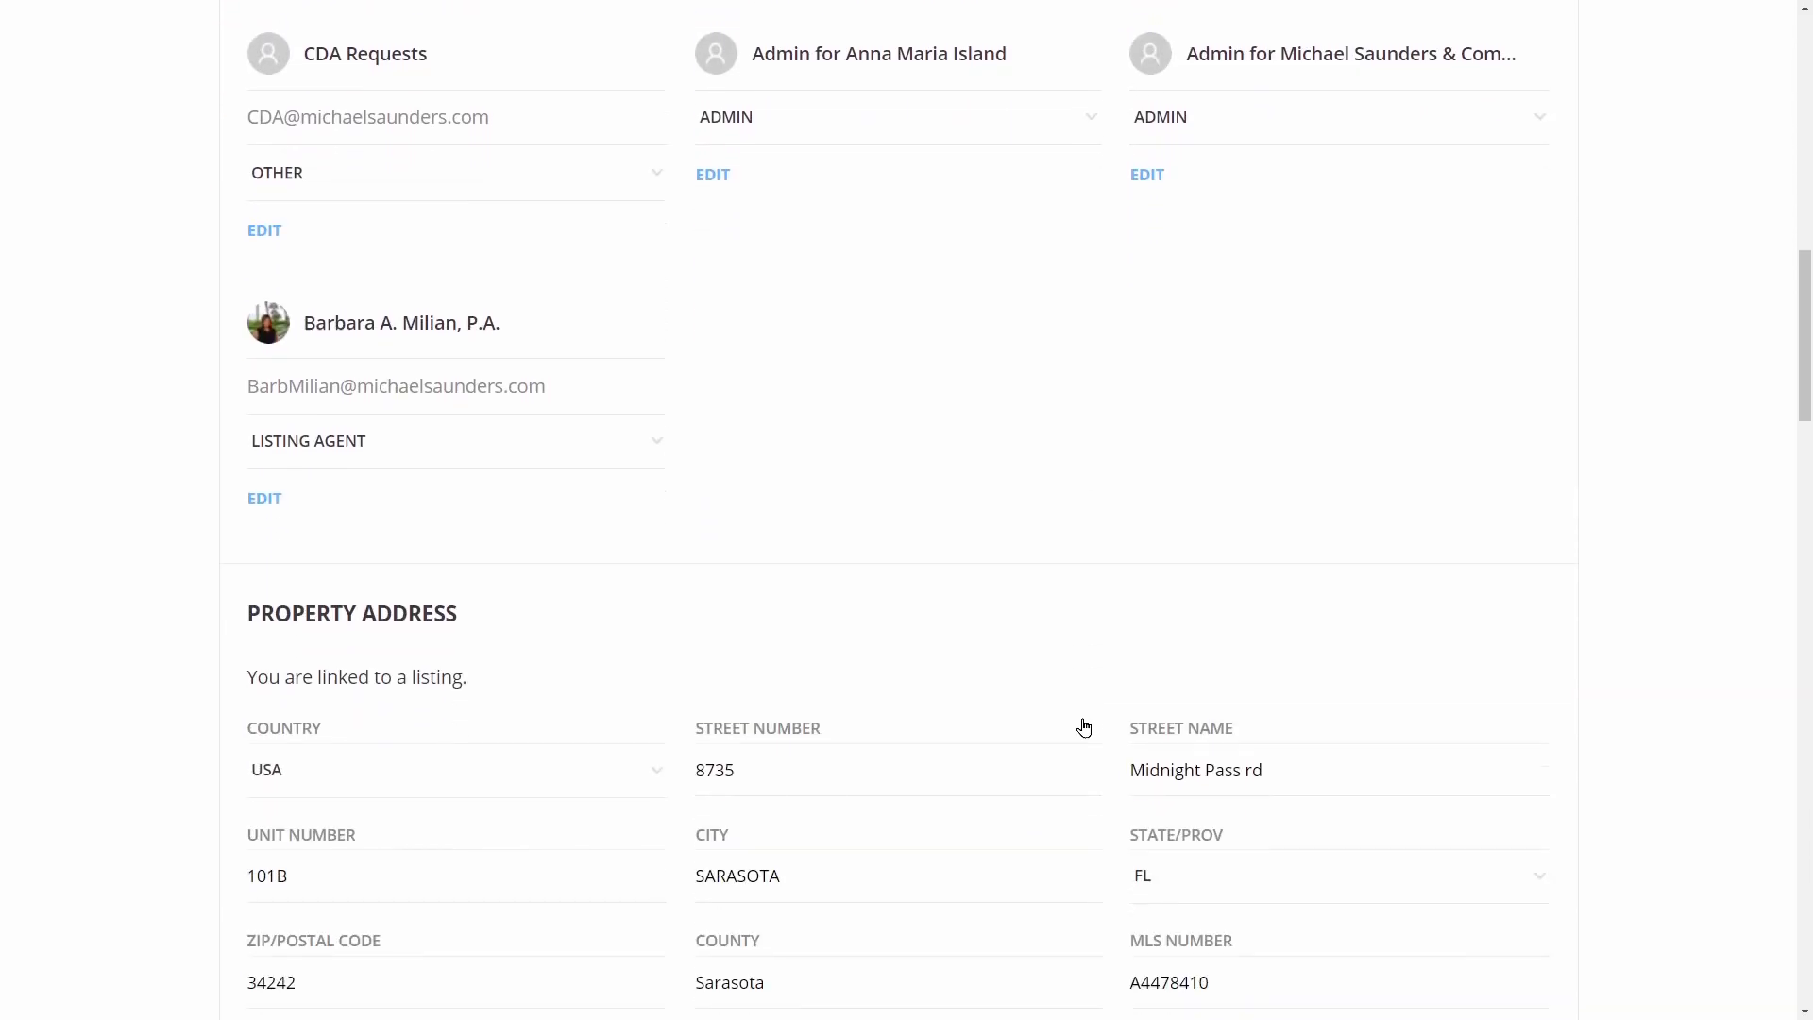
pyautogui.scroll(-8, 1082, 712)
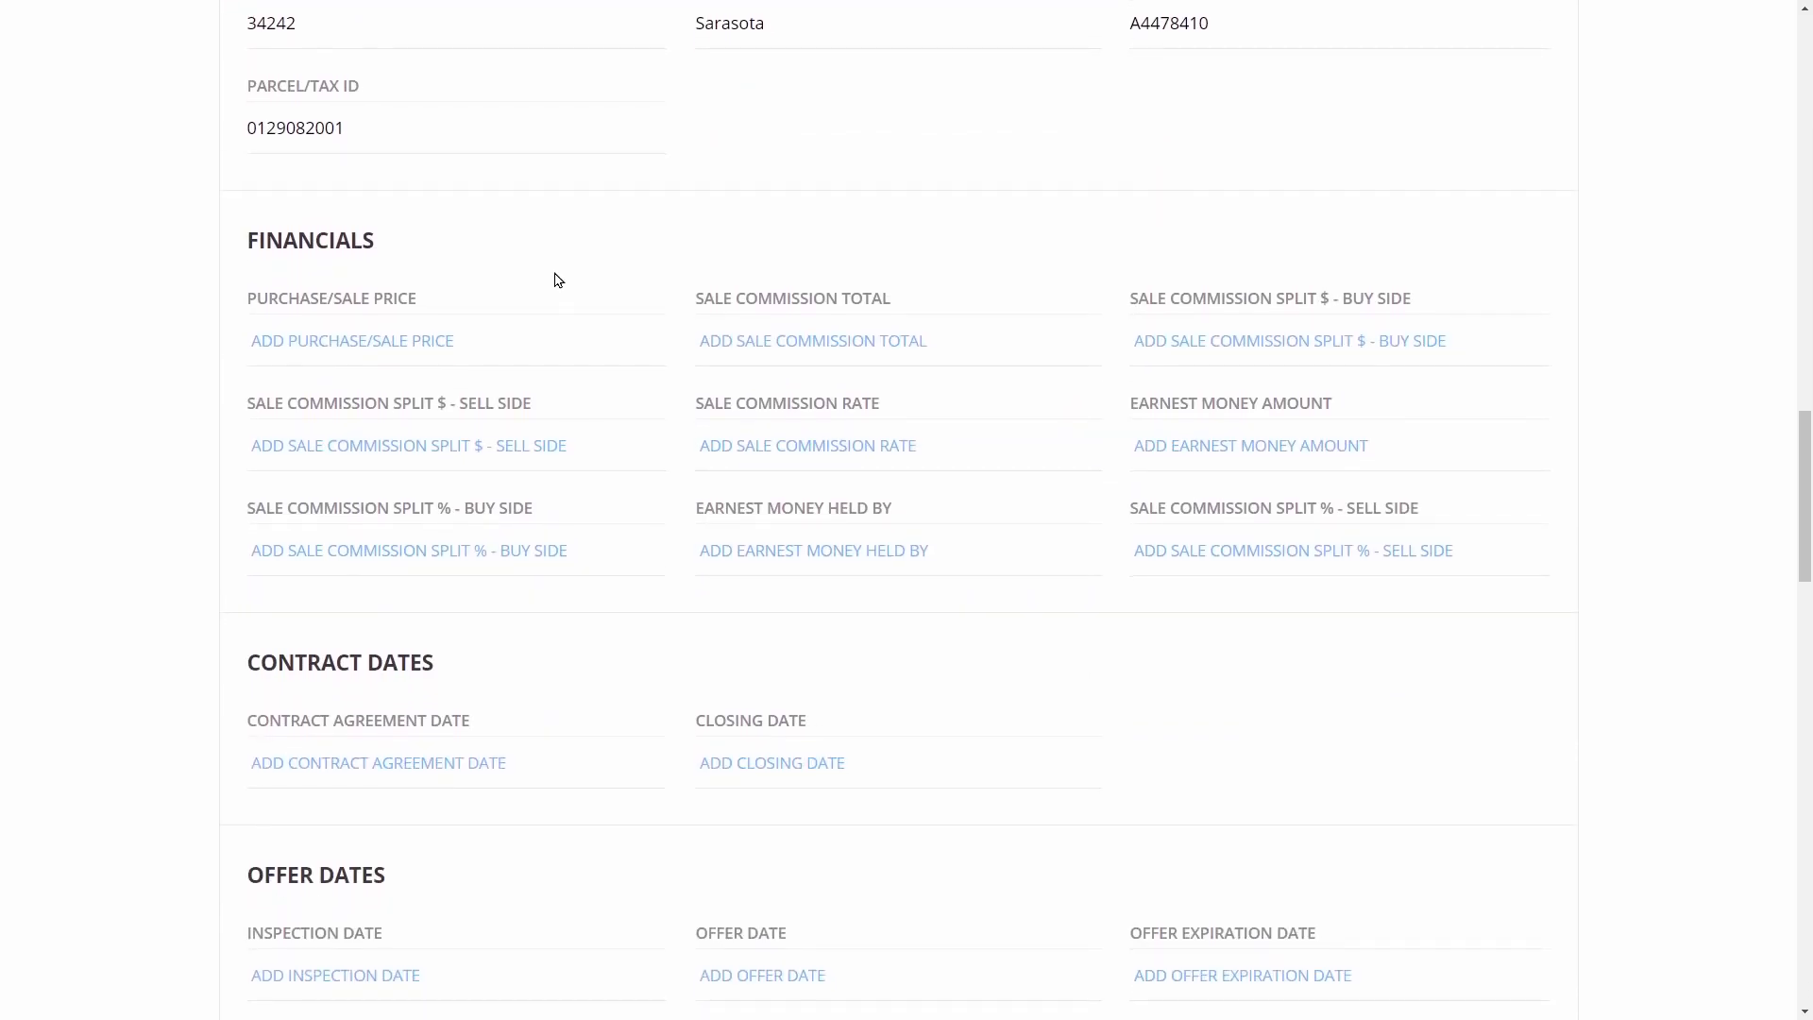
# Enter commission total 6 with a 3 and 3 split
pyautogui.write('6')
pyautogui.press('Tab')
pyautogui.write('3')
pyautogui.press('Tab')
pyautogui.write('3')
pyautogui.scroll(-6, 978, 460)
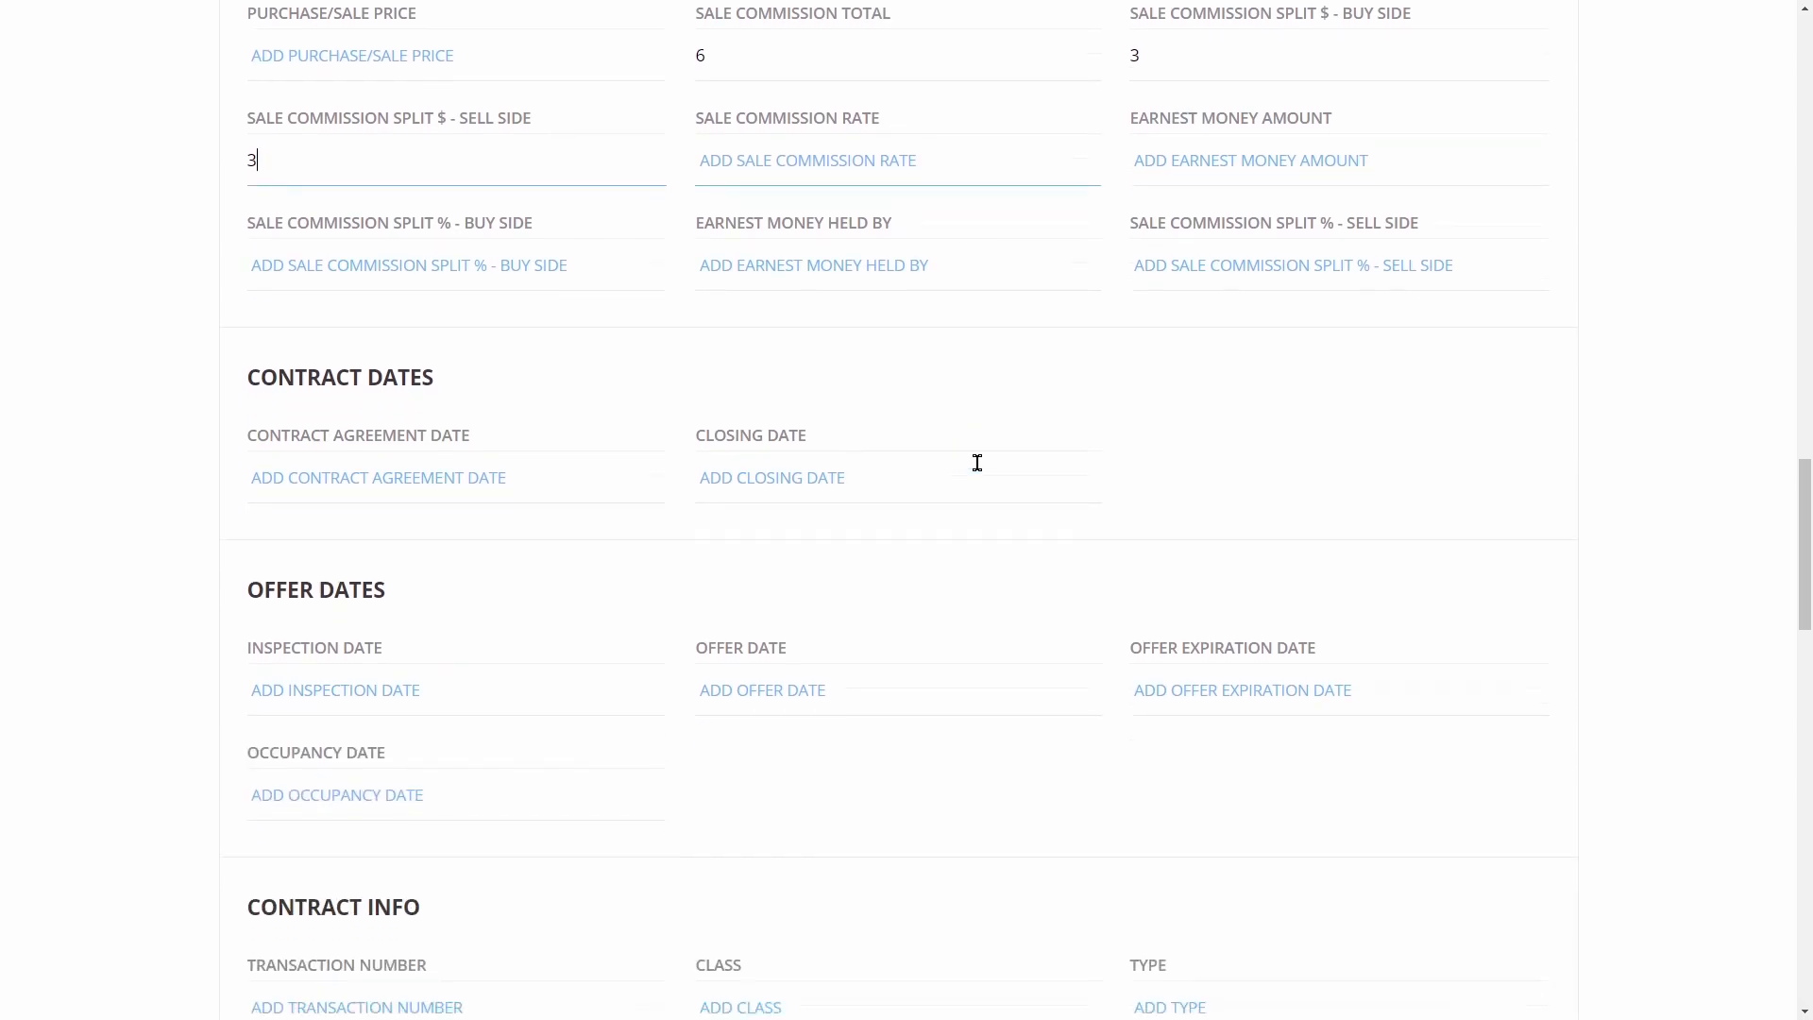
# Set the offer date to 11/16/2020 and offer expiration to 11/20/2020
pyautogui.click(777, 413)
pyautogui.click(755, 619)
pyautogui.scroll(-1, 1212, 400)
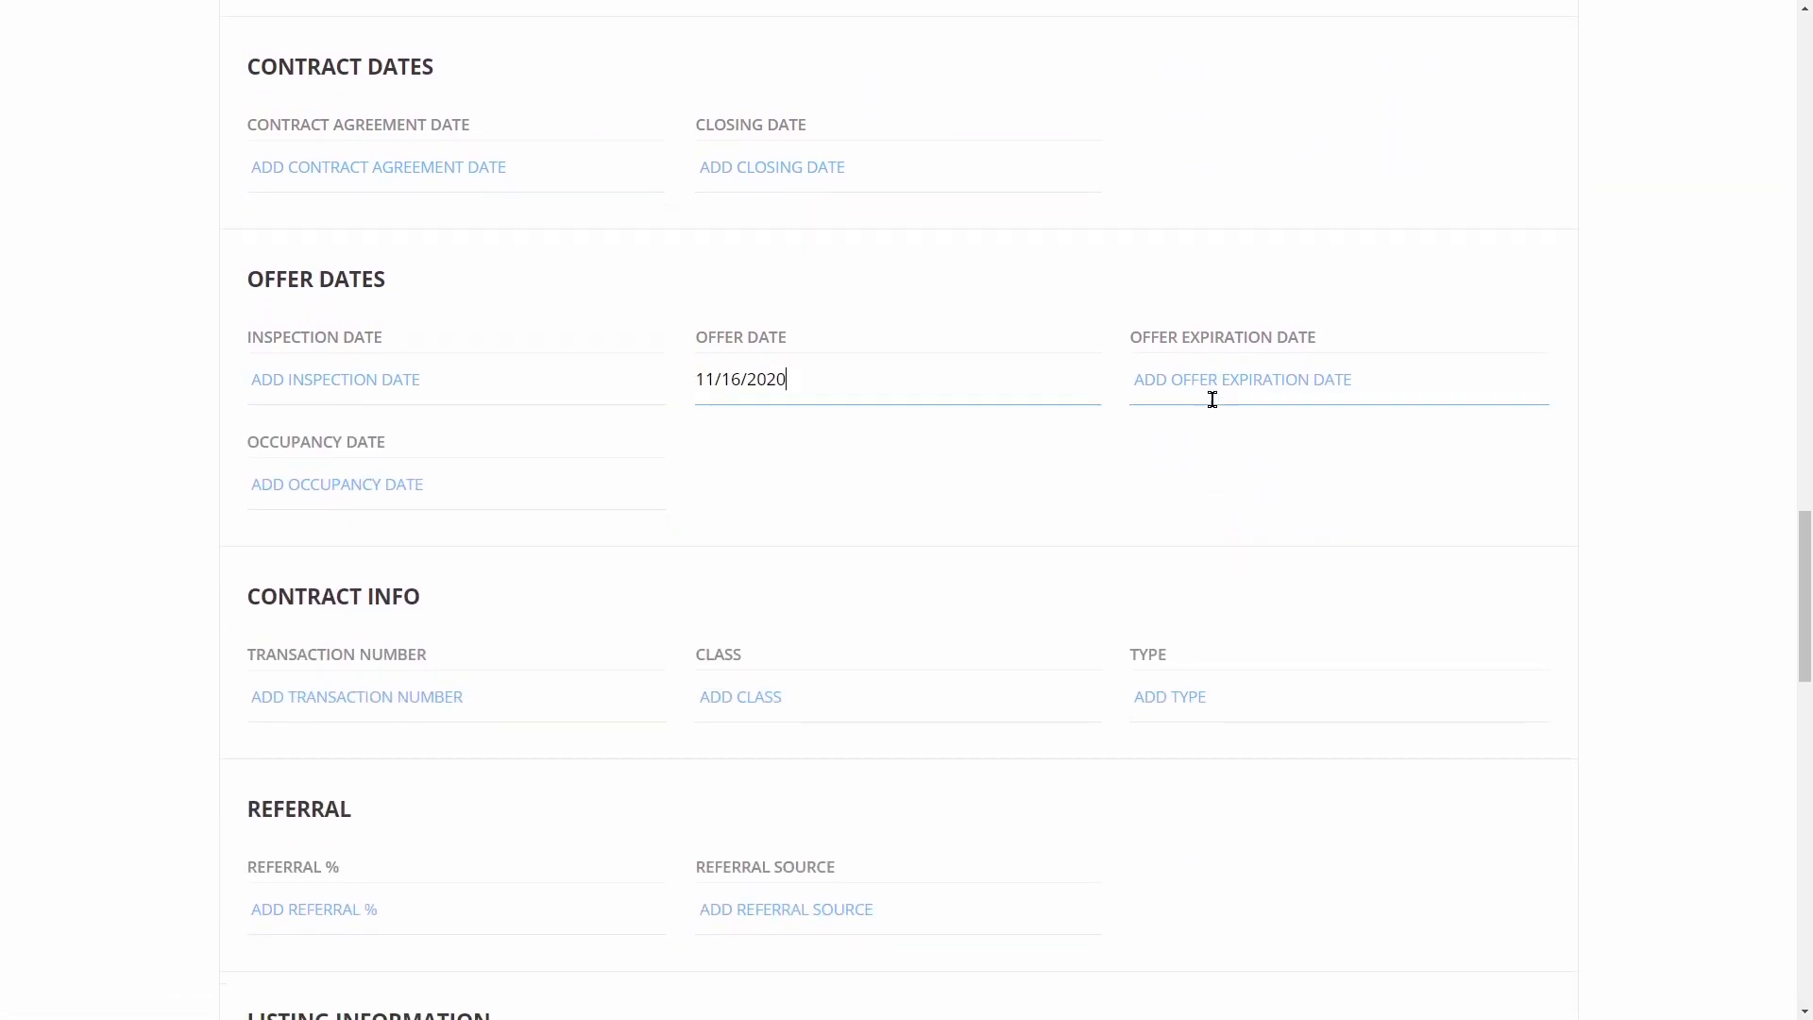
pyautogui.click(1233, 324)
pyautogui.click(1344, 525)
pyautogui.scroll(-8, 1039, 530)
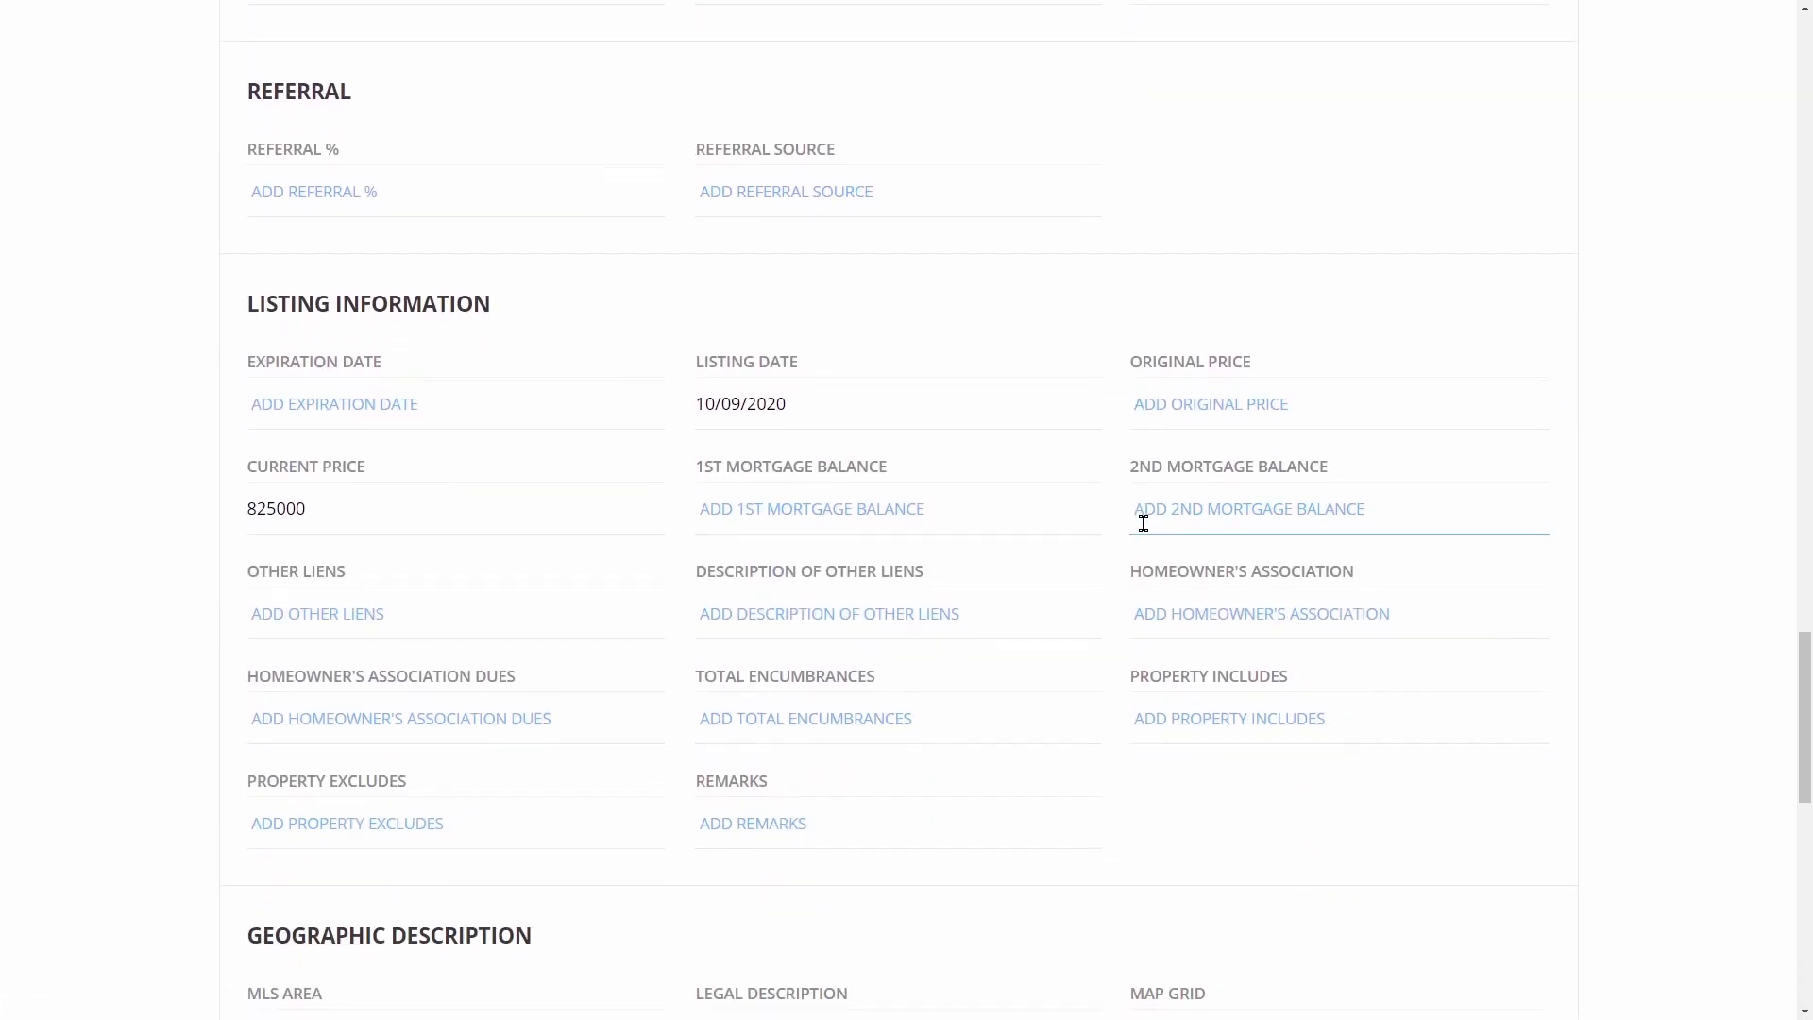
pyautogui.scroll(-4, 1146, 526)
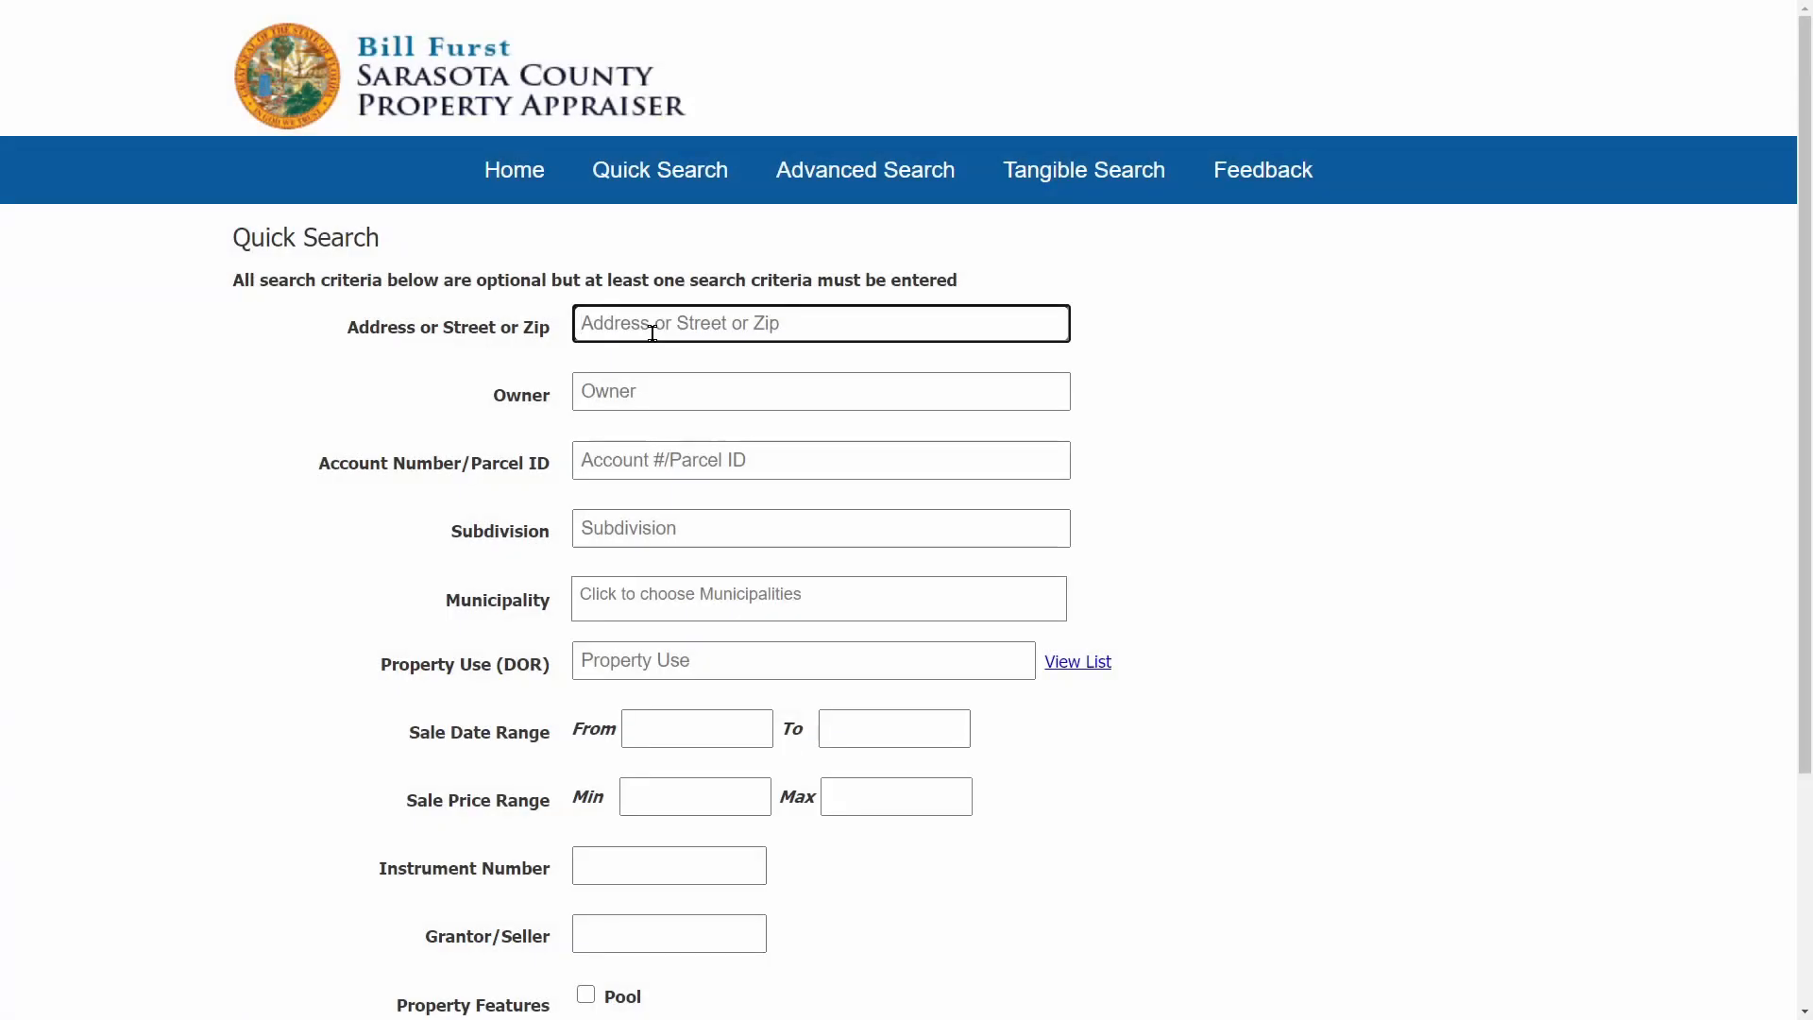
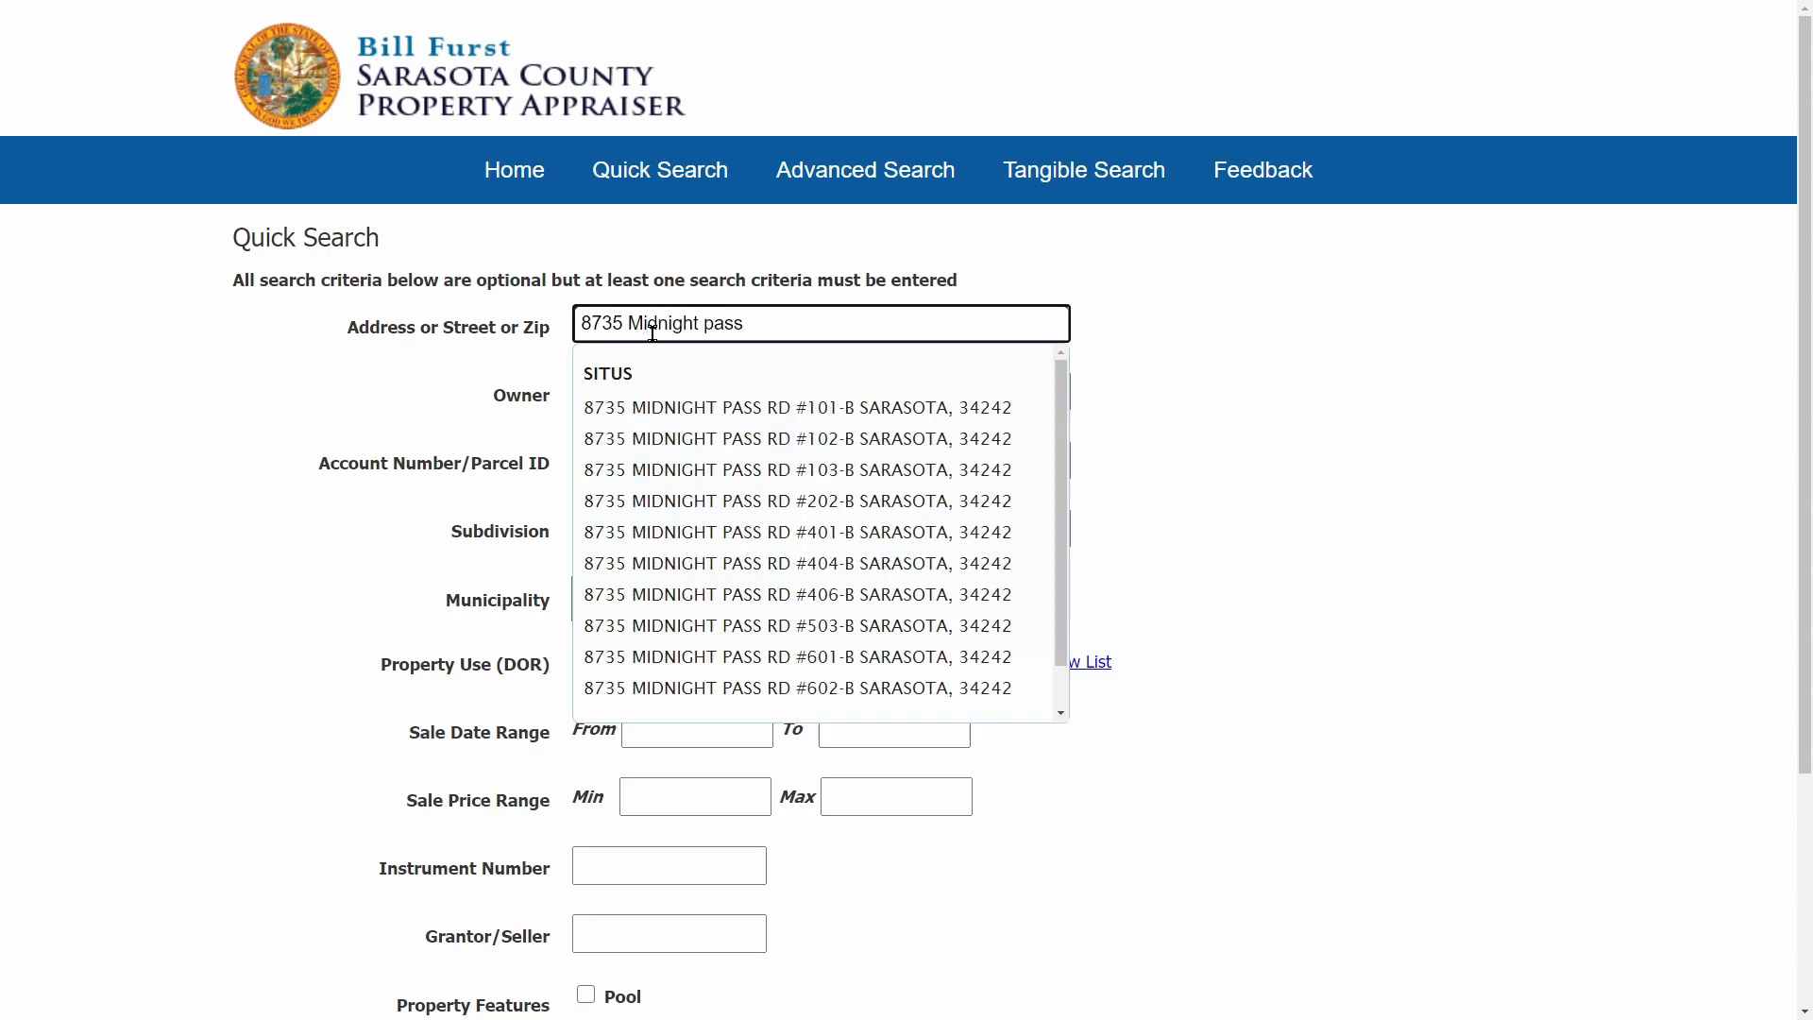
pyautogui.click(798, 407)
pyautogui.scroll(-1, 976, 534)
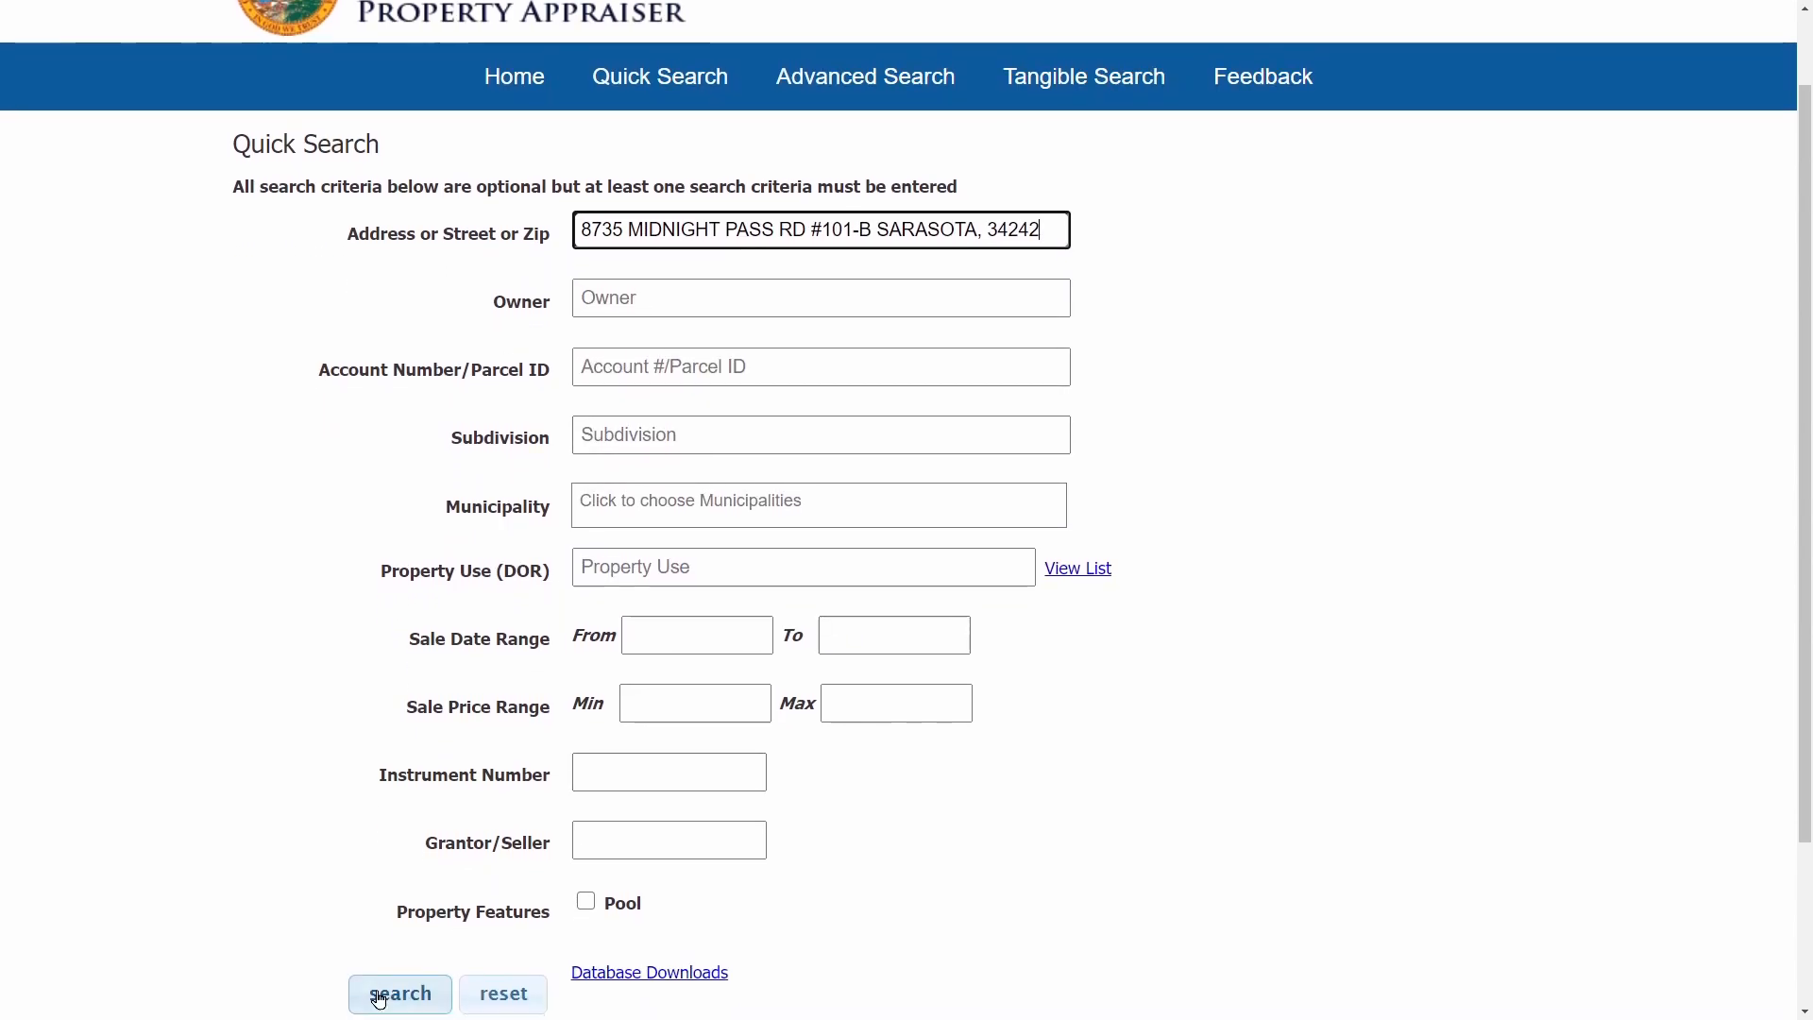
pyautogui.click(378, 993)
pyautogui.moveTo(1039, 622); pyautogui.dragTo(1095, 620)
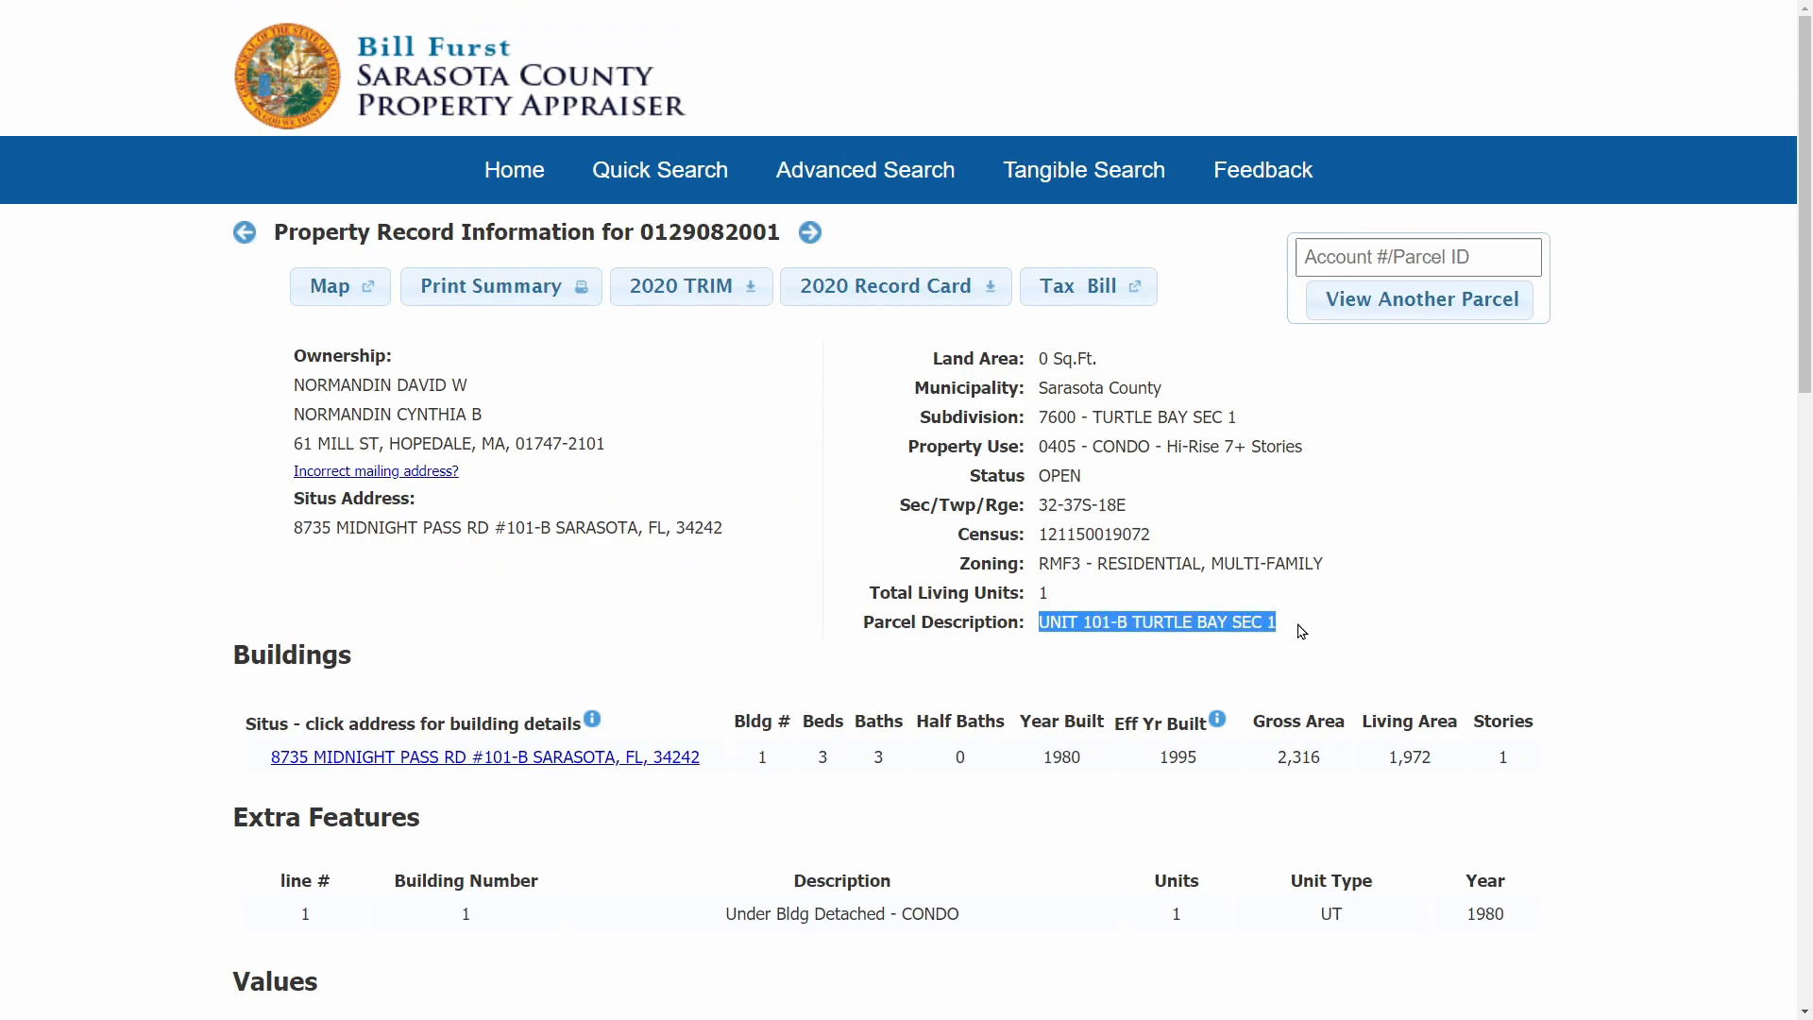
pyautogui.rightClick(1252, 627)
pyautogui.click(1286, 641)
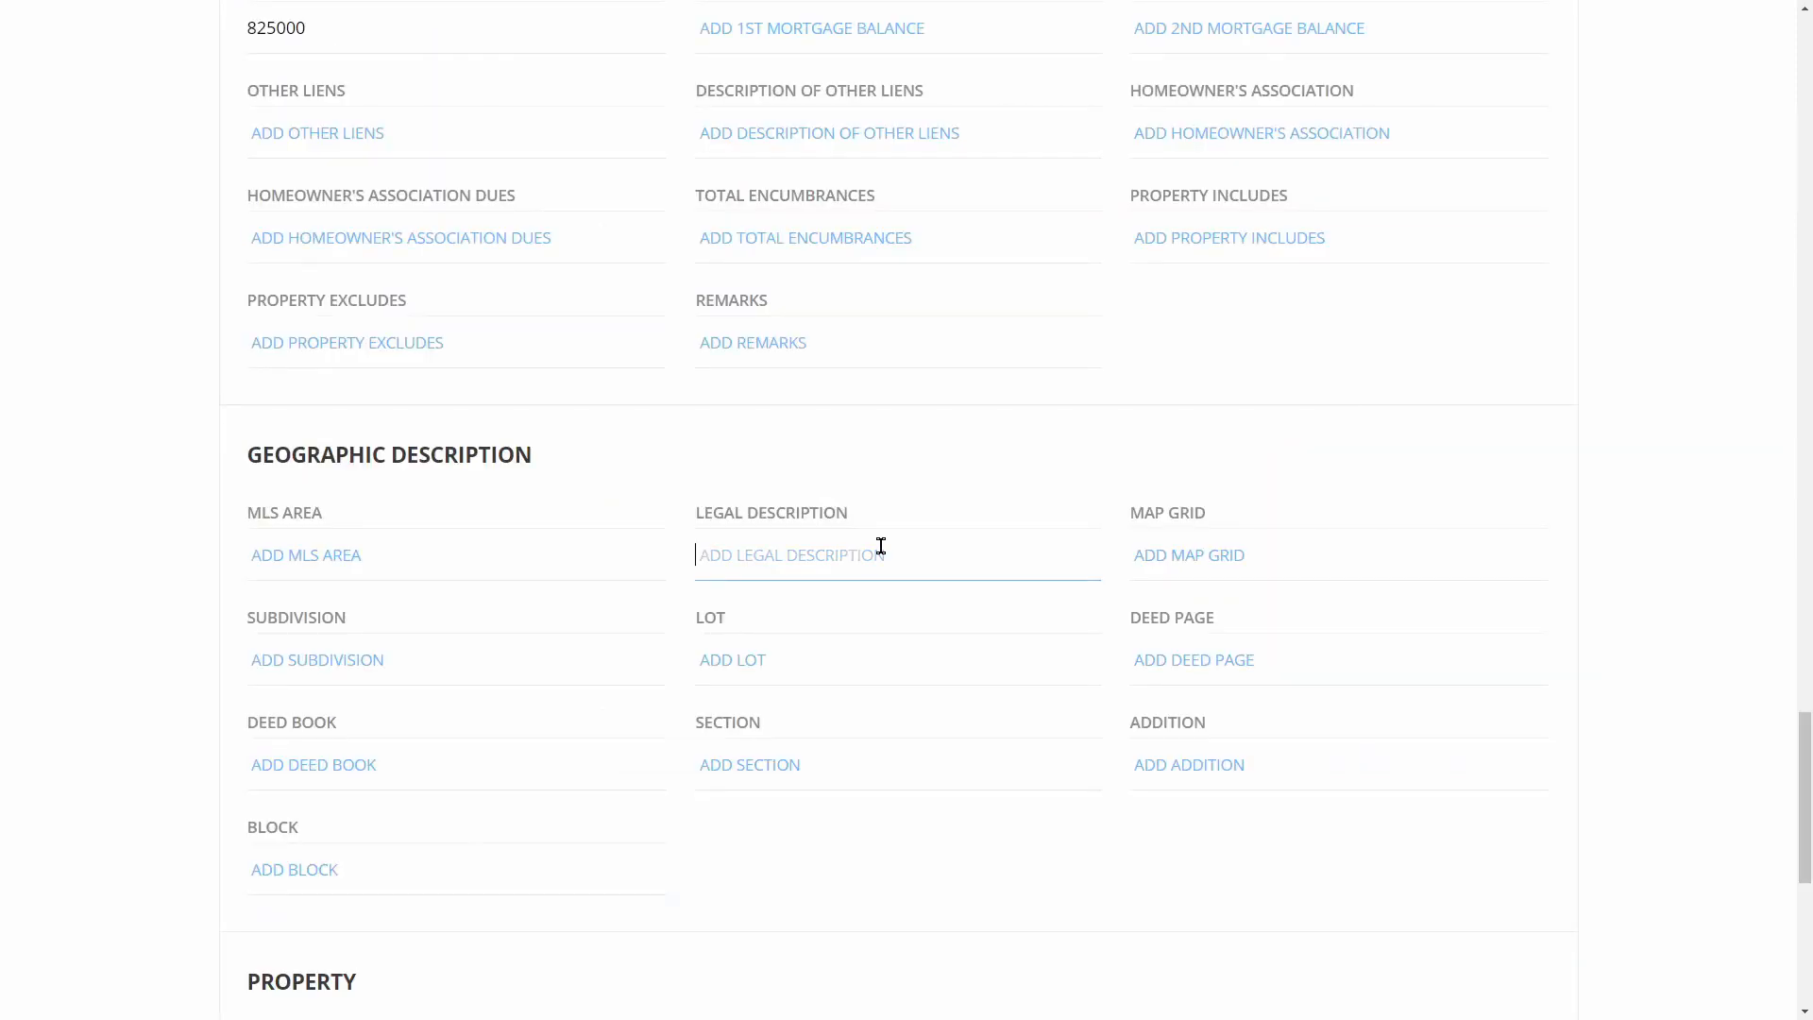
# Paste the legal description and subdivision 7600 - TURTLE BAY SEC 1 into the loop details
pyautogui.rightClick(884, 554)
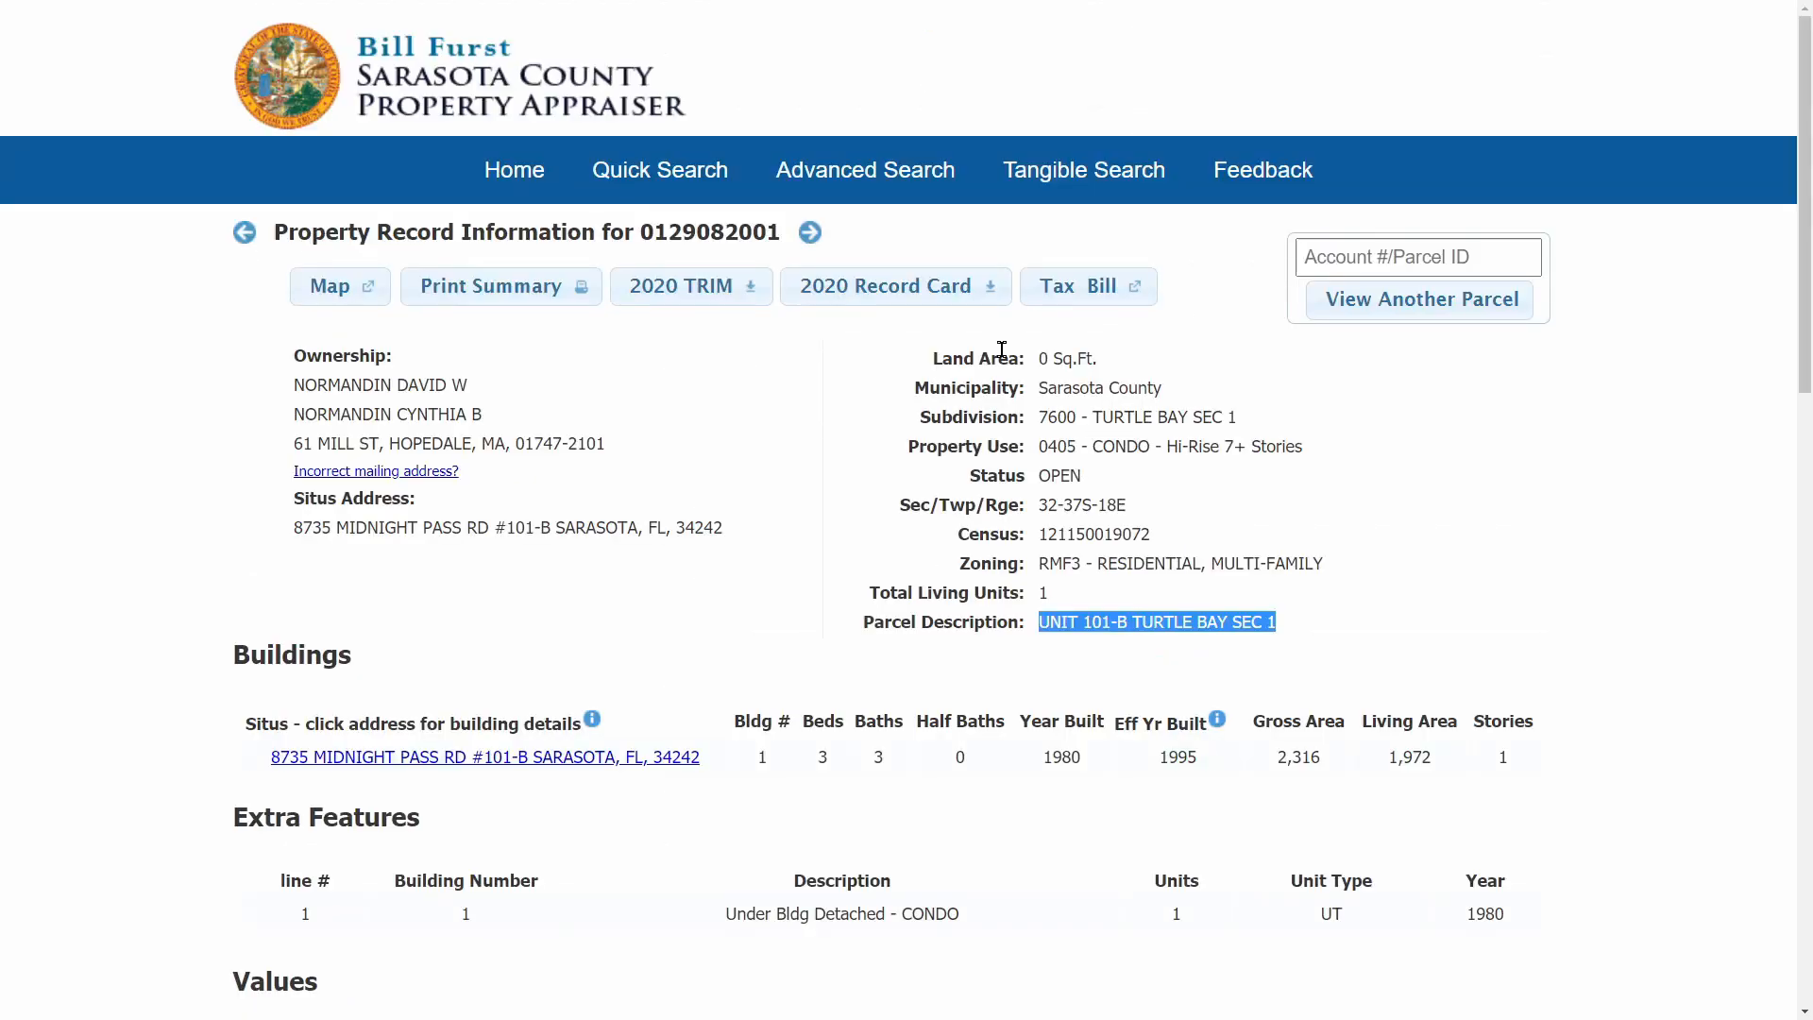
pyautogui.moveTo(1040, 416); pyautogui.dragTo(1230, 409)
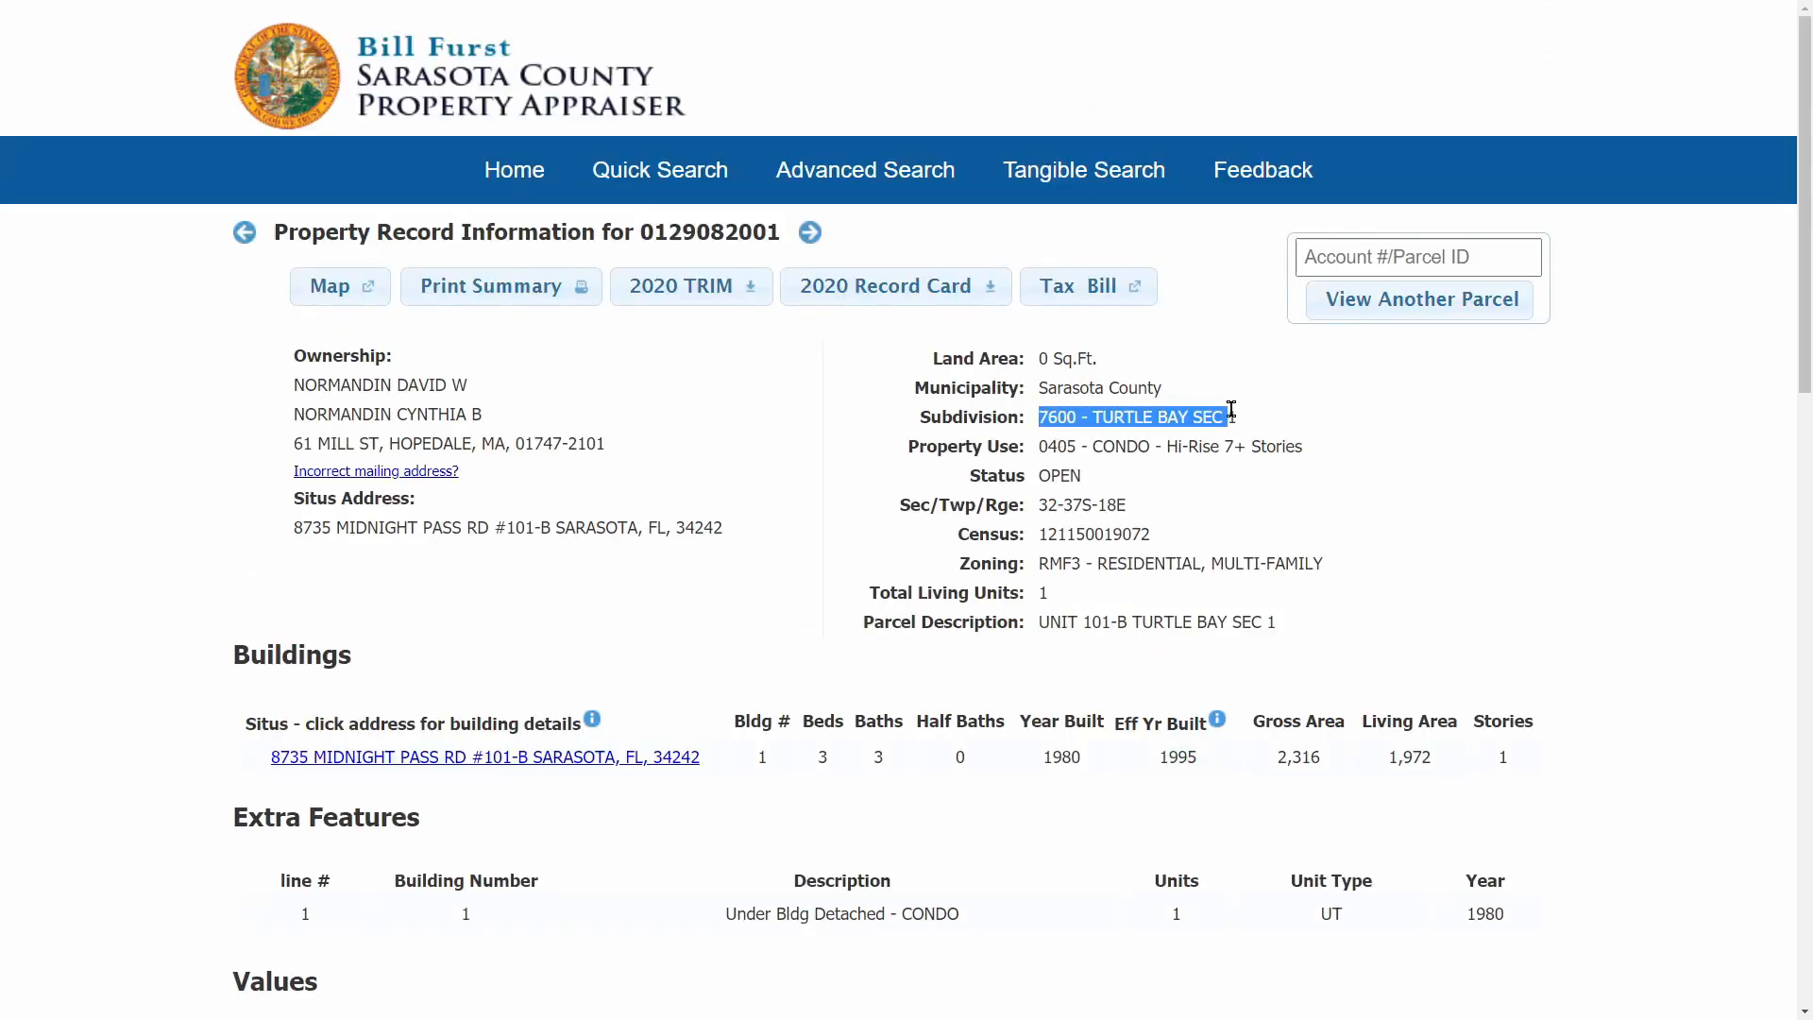
pyautogui.rightClick(1197, 415)
pyautogui.click(1263, 434)
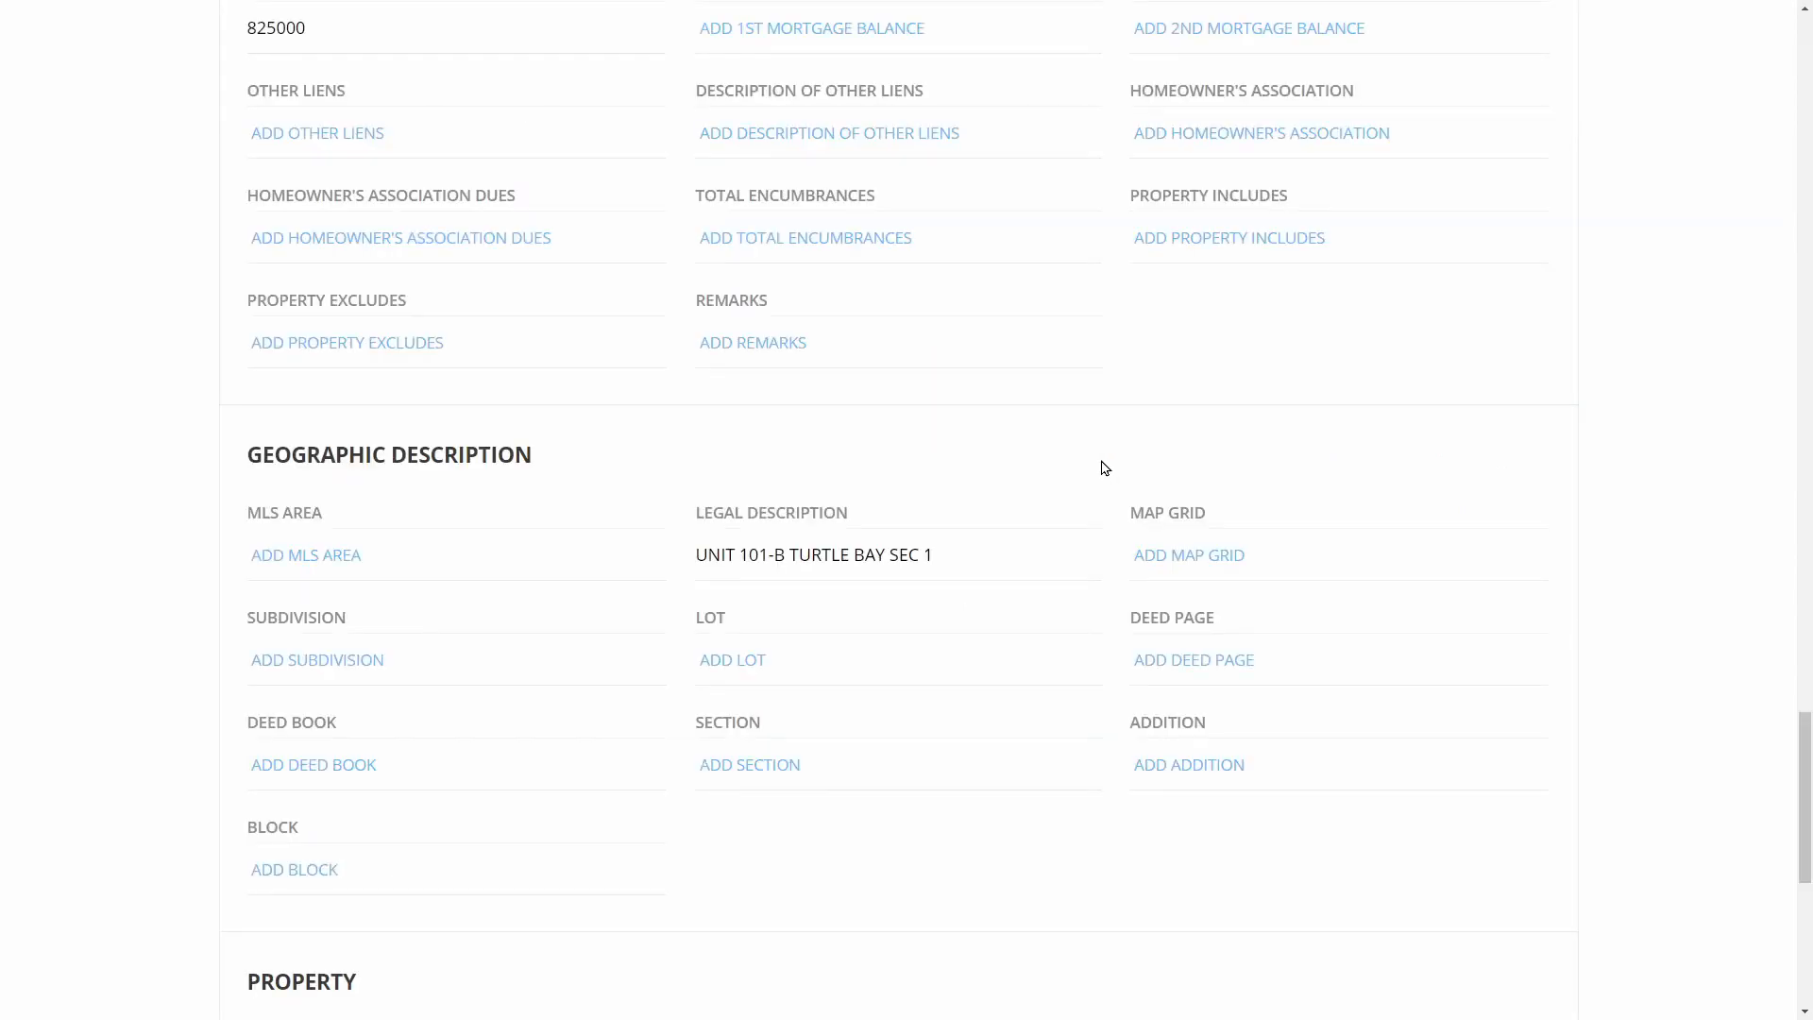
pyautogui.rightClick(528, 667)
pyautogui.click(620, 822)
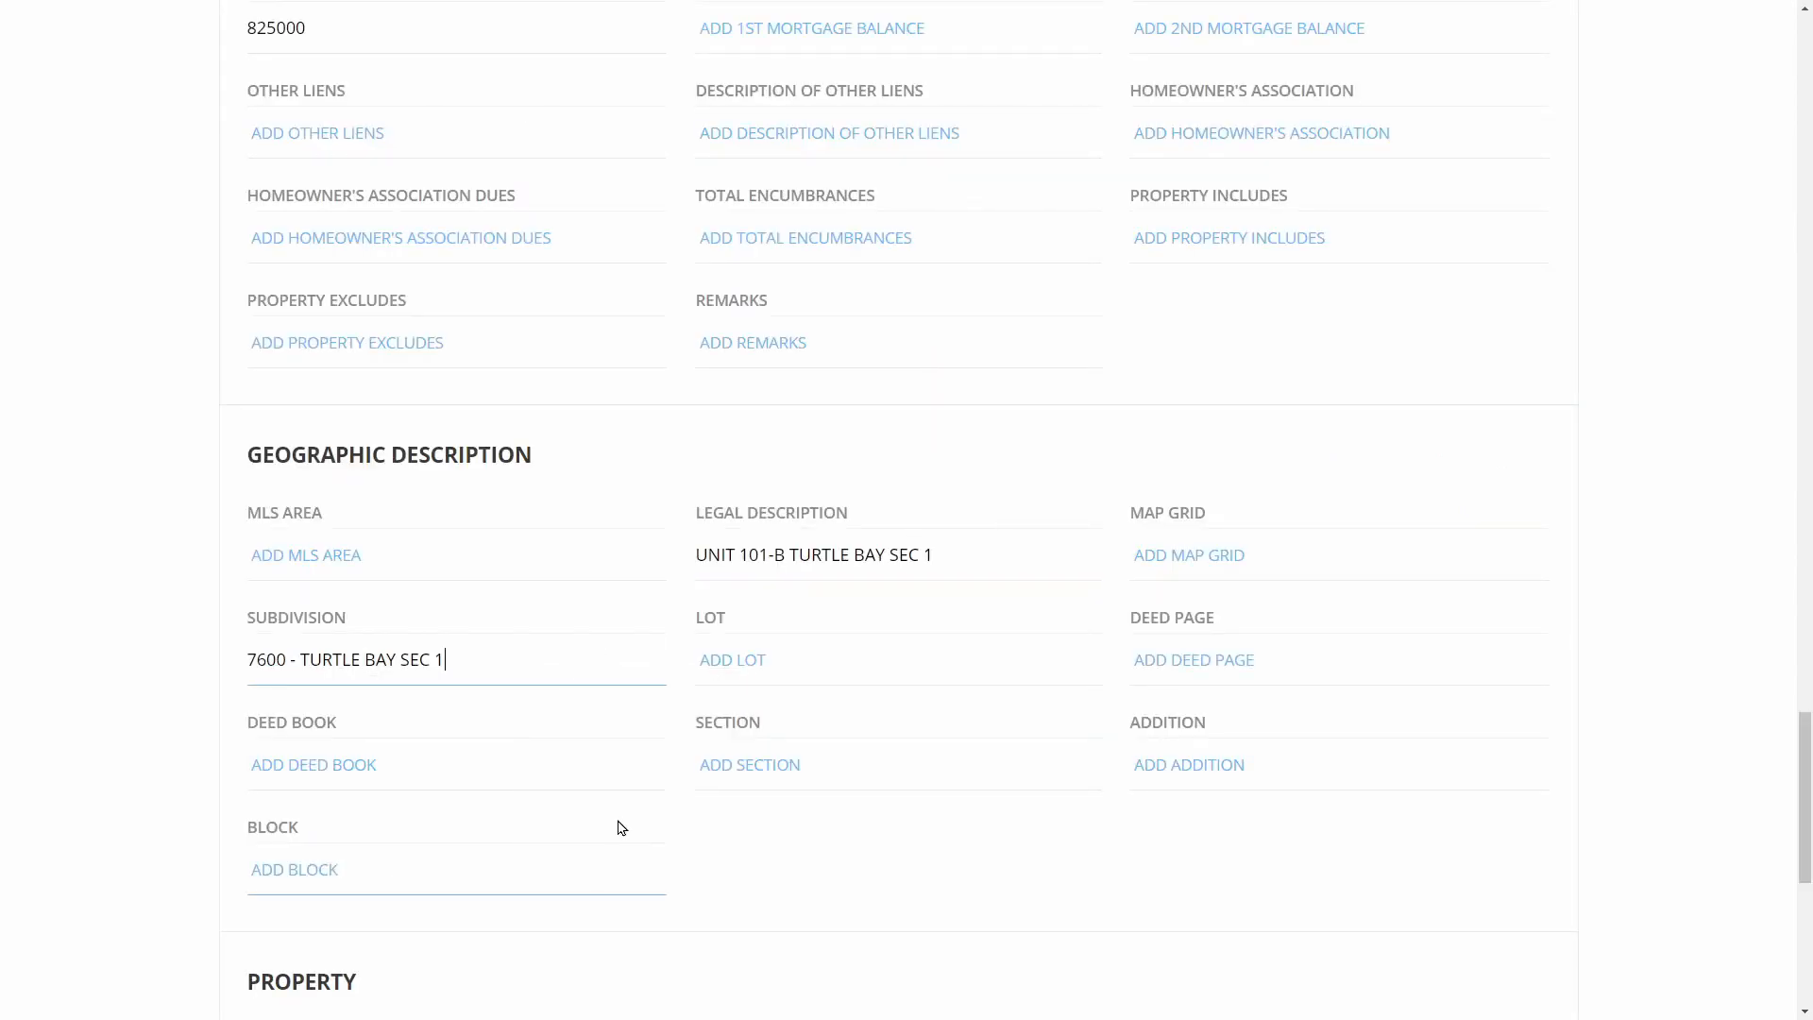
# Save the loop details and return to the loop page
pyautogui.scroll(-7, 742, 789)
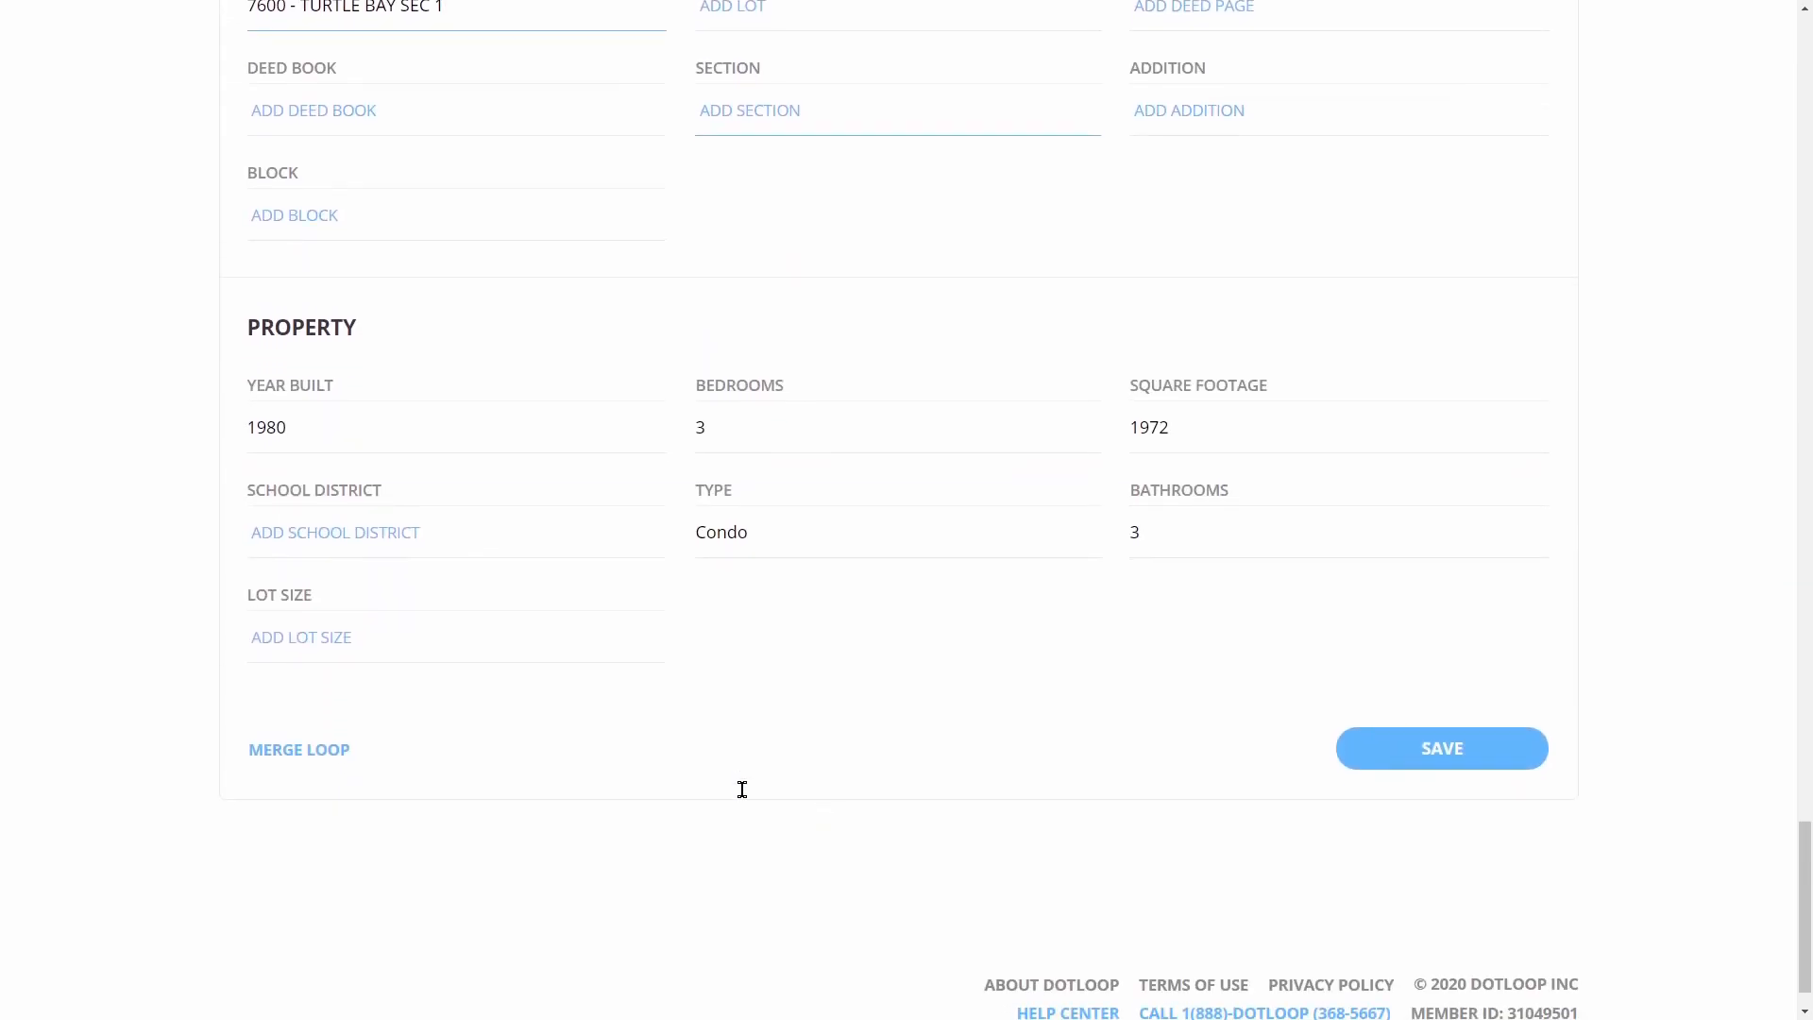
pyautogui.click(1509, 769)
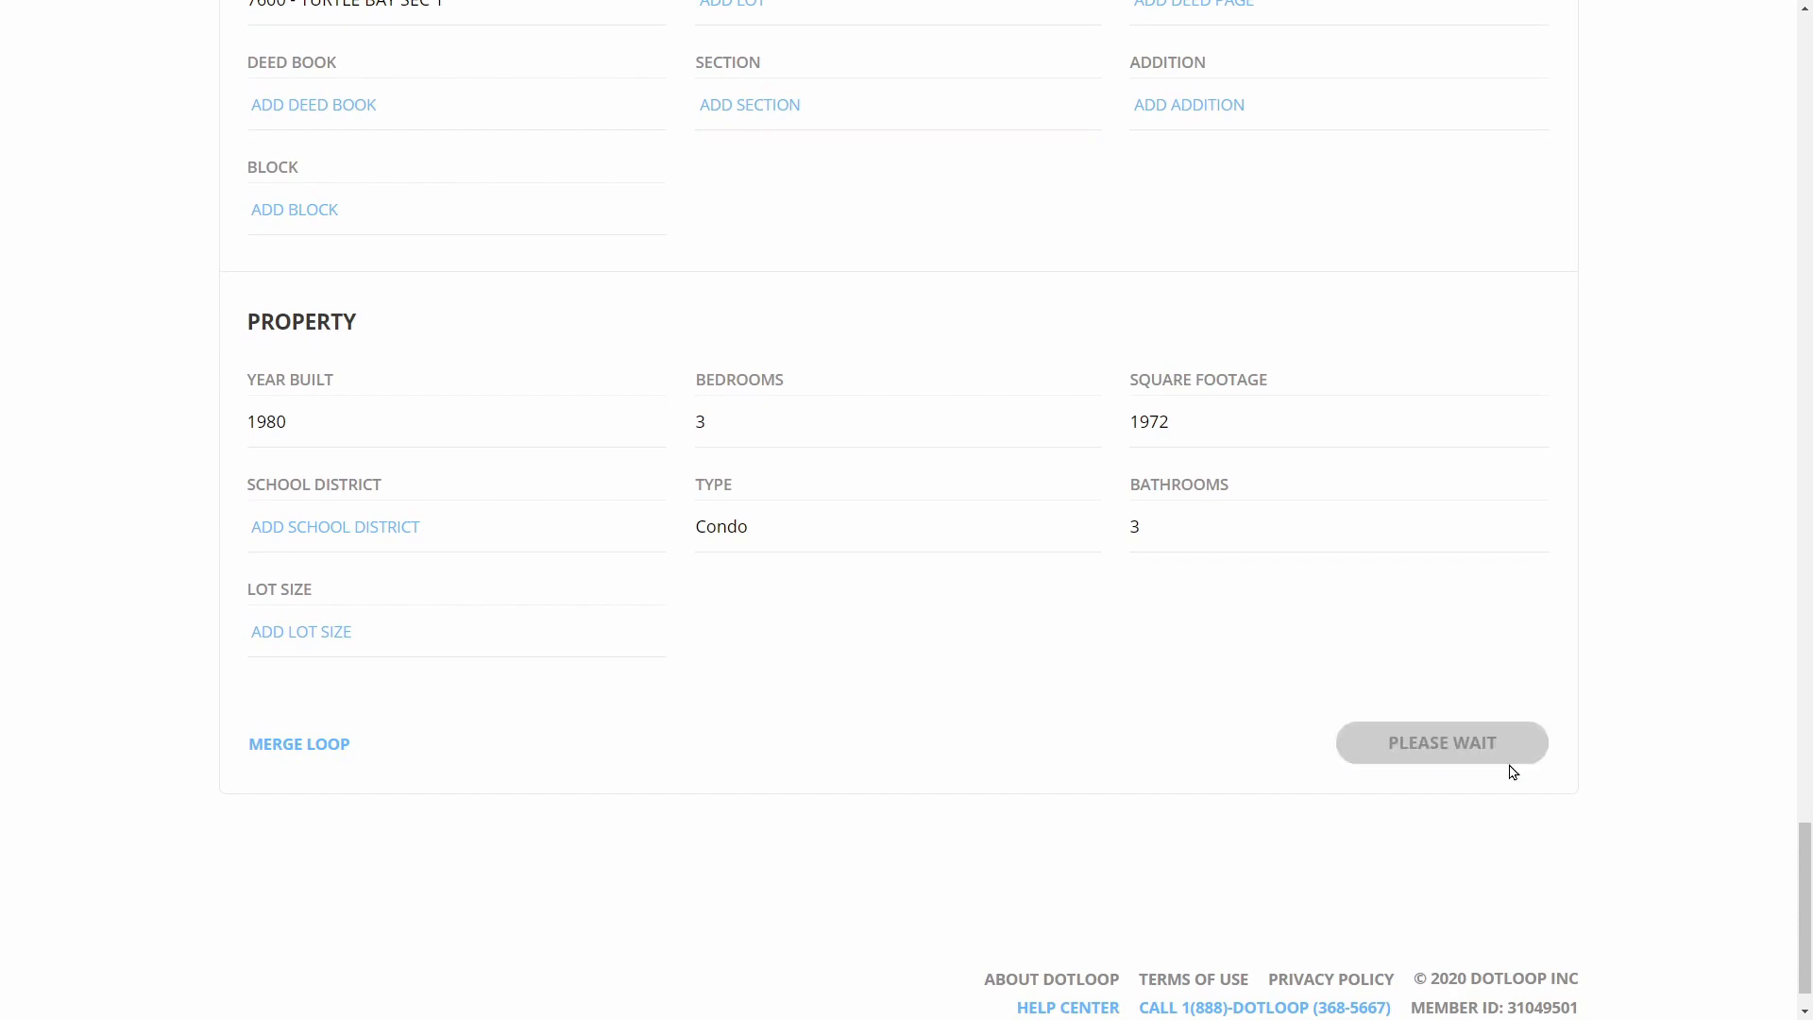
pyautogui.click(293, 170)
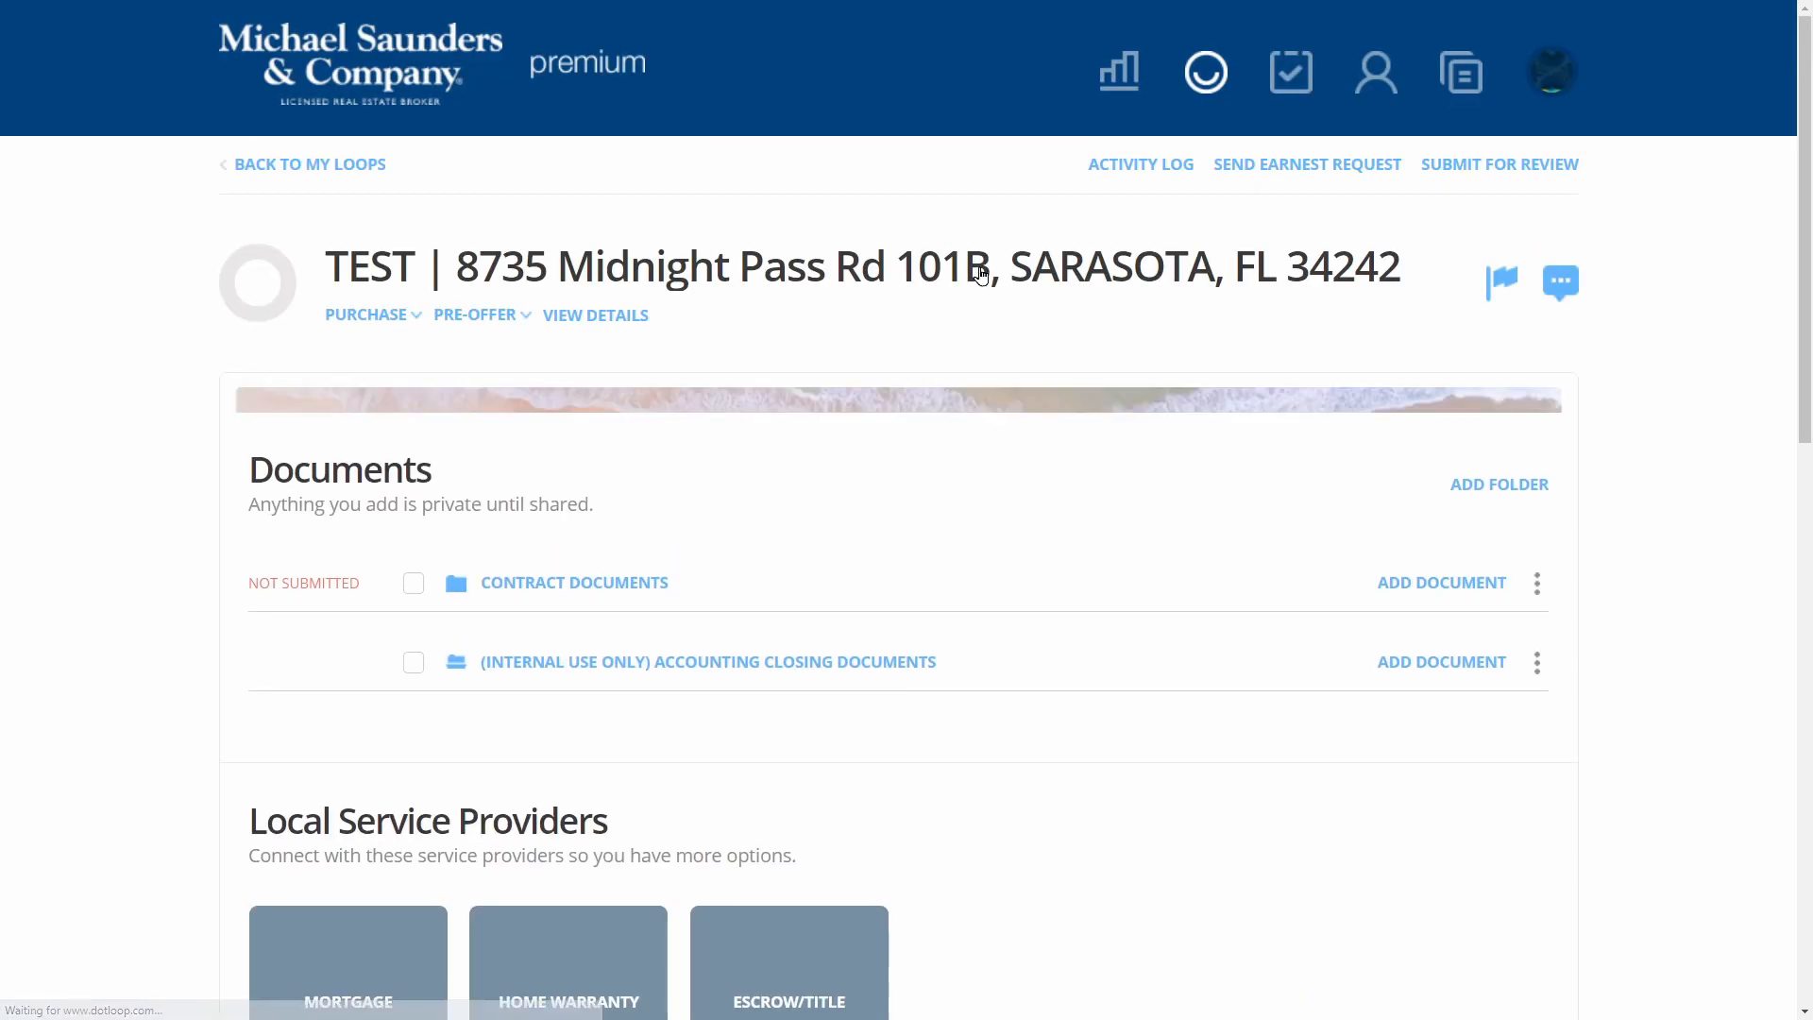
# Scroll down the loop page to view its two document folders
pyautogui.scroll(-4, 178, 550)
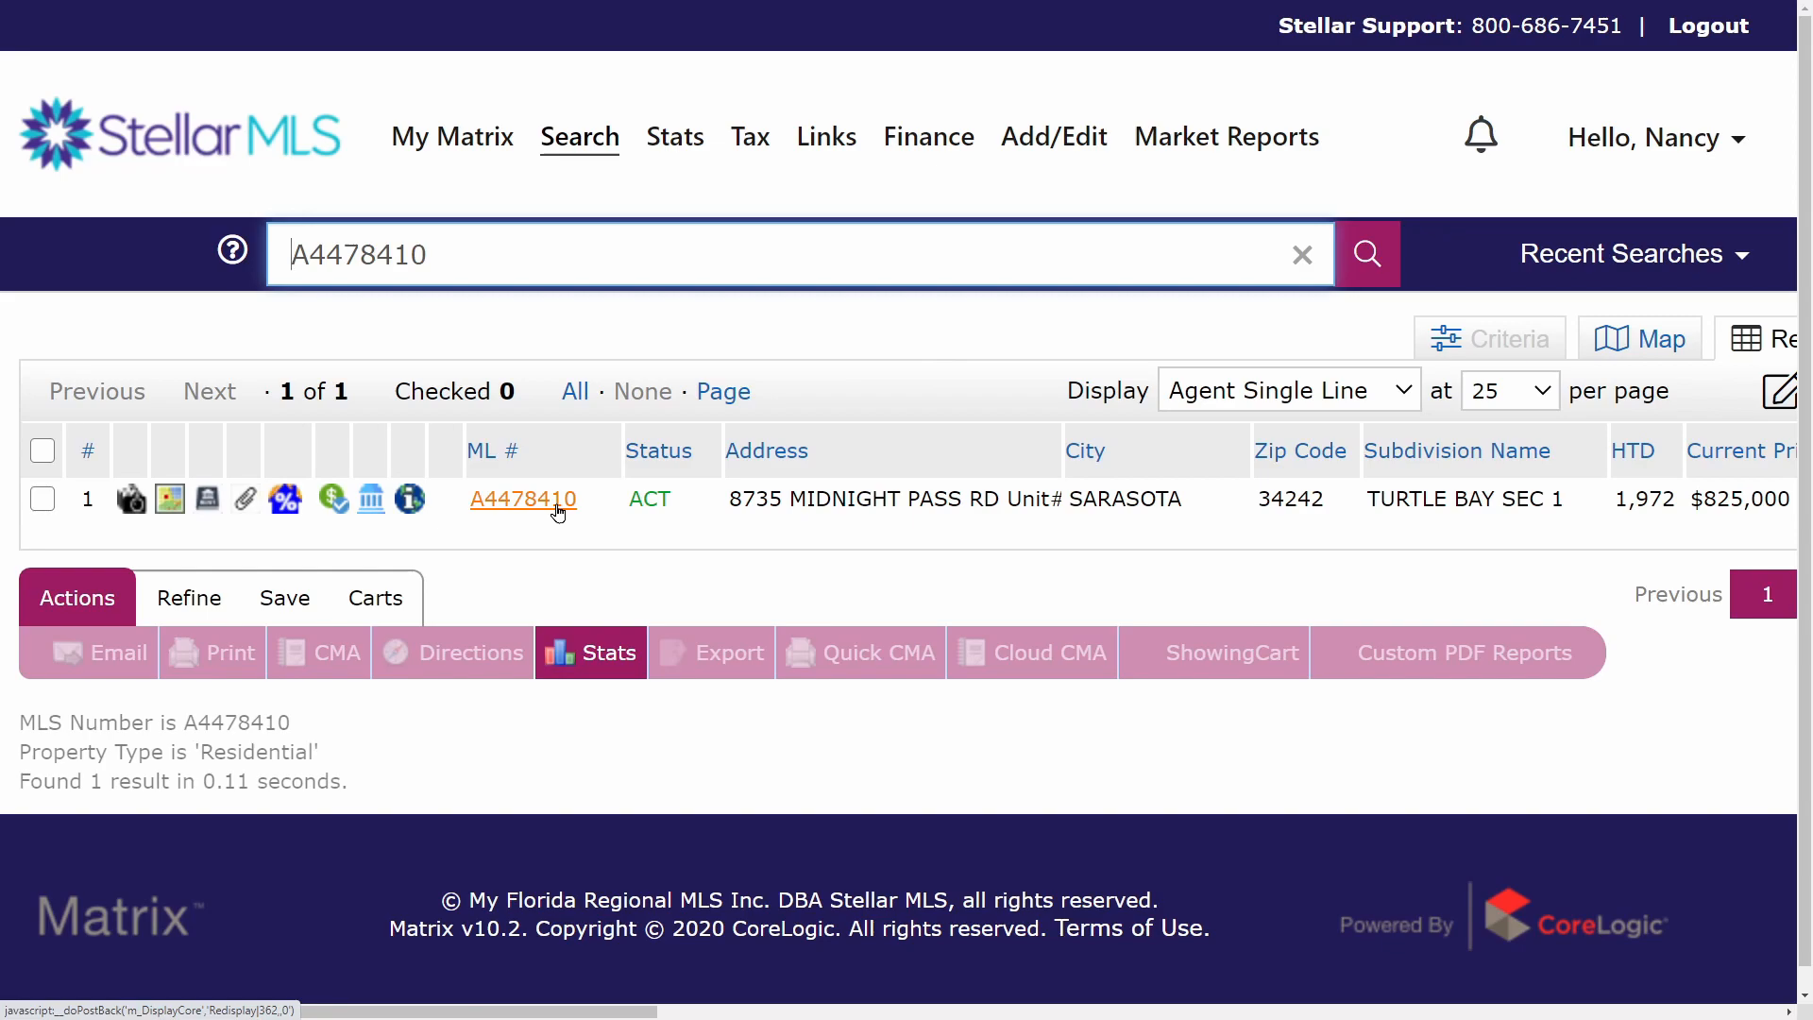
# Download Updated Disclosures.pdf and Covid19 Corona Virus Disclosure from listing A4478410's attachments
pyautogui.click(557, 510)
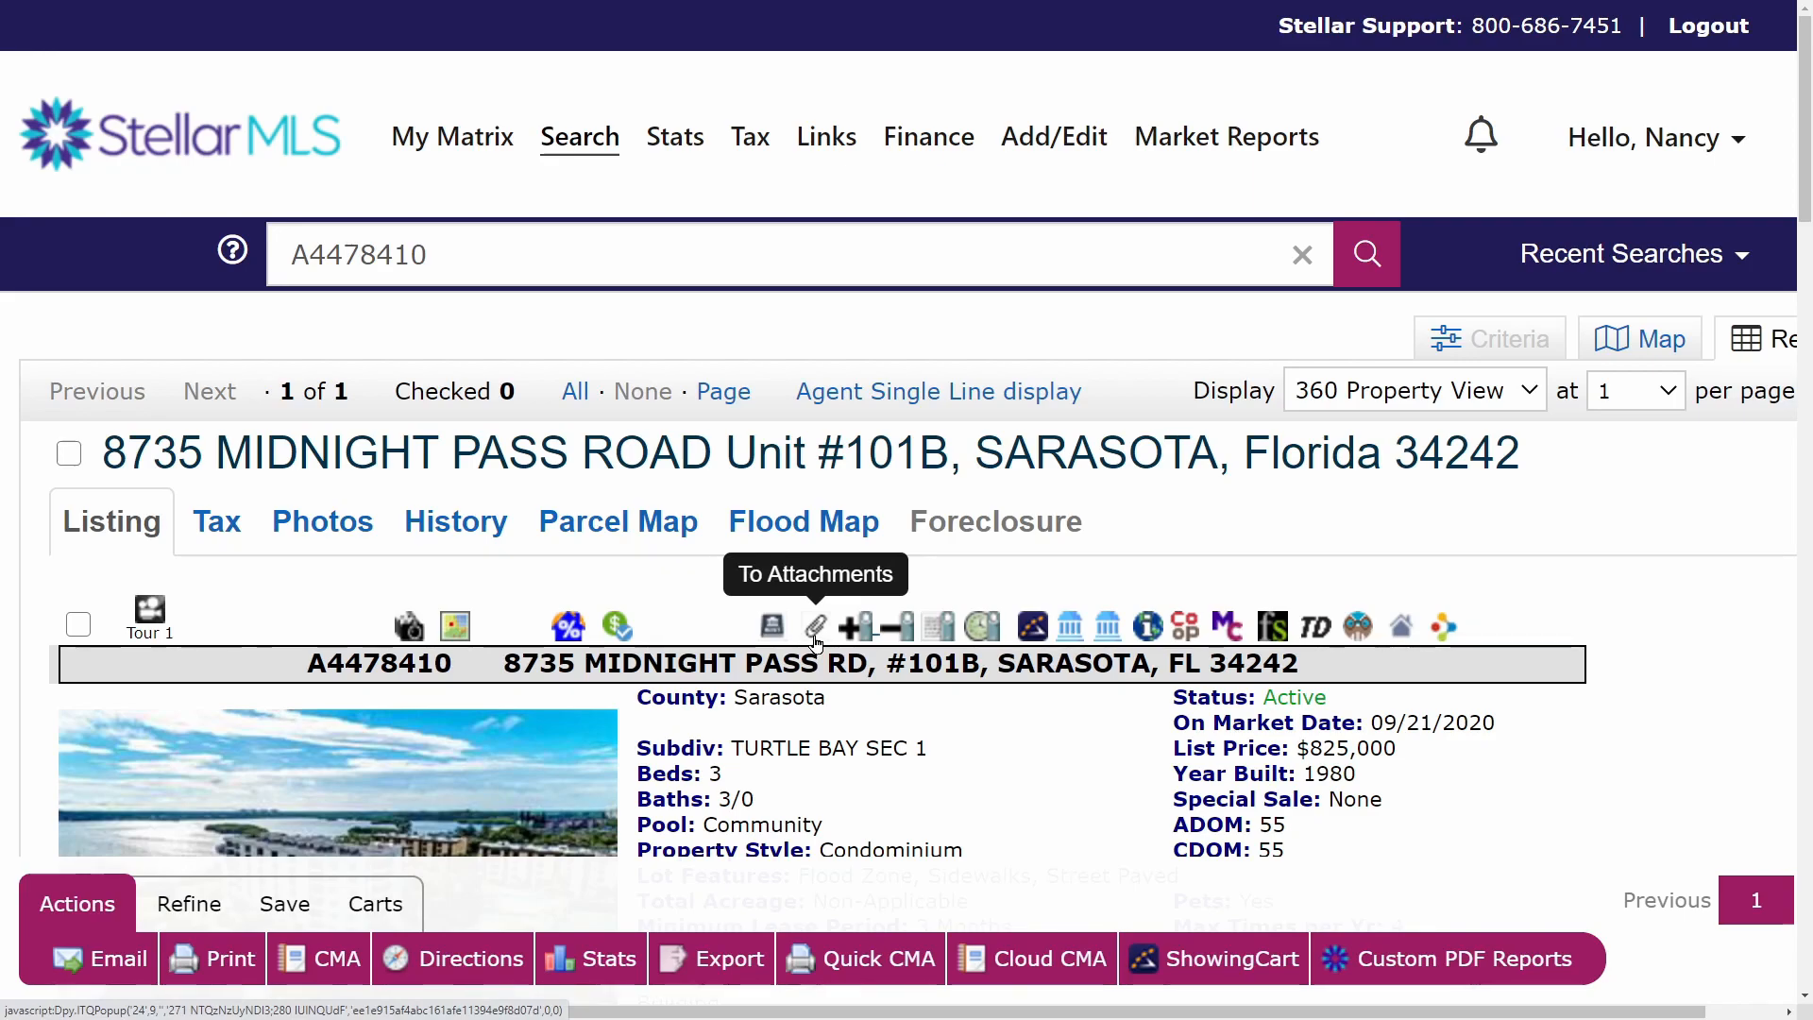
pyautogui.click(815, 640)
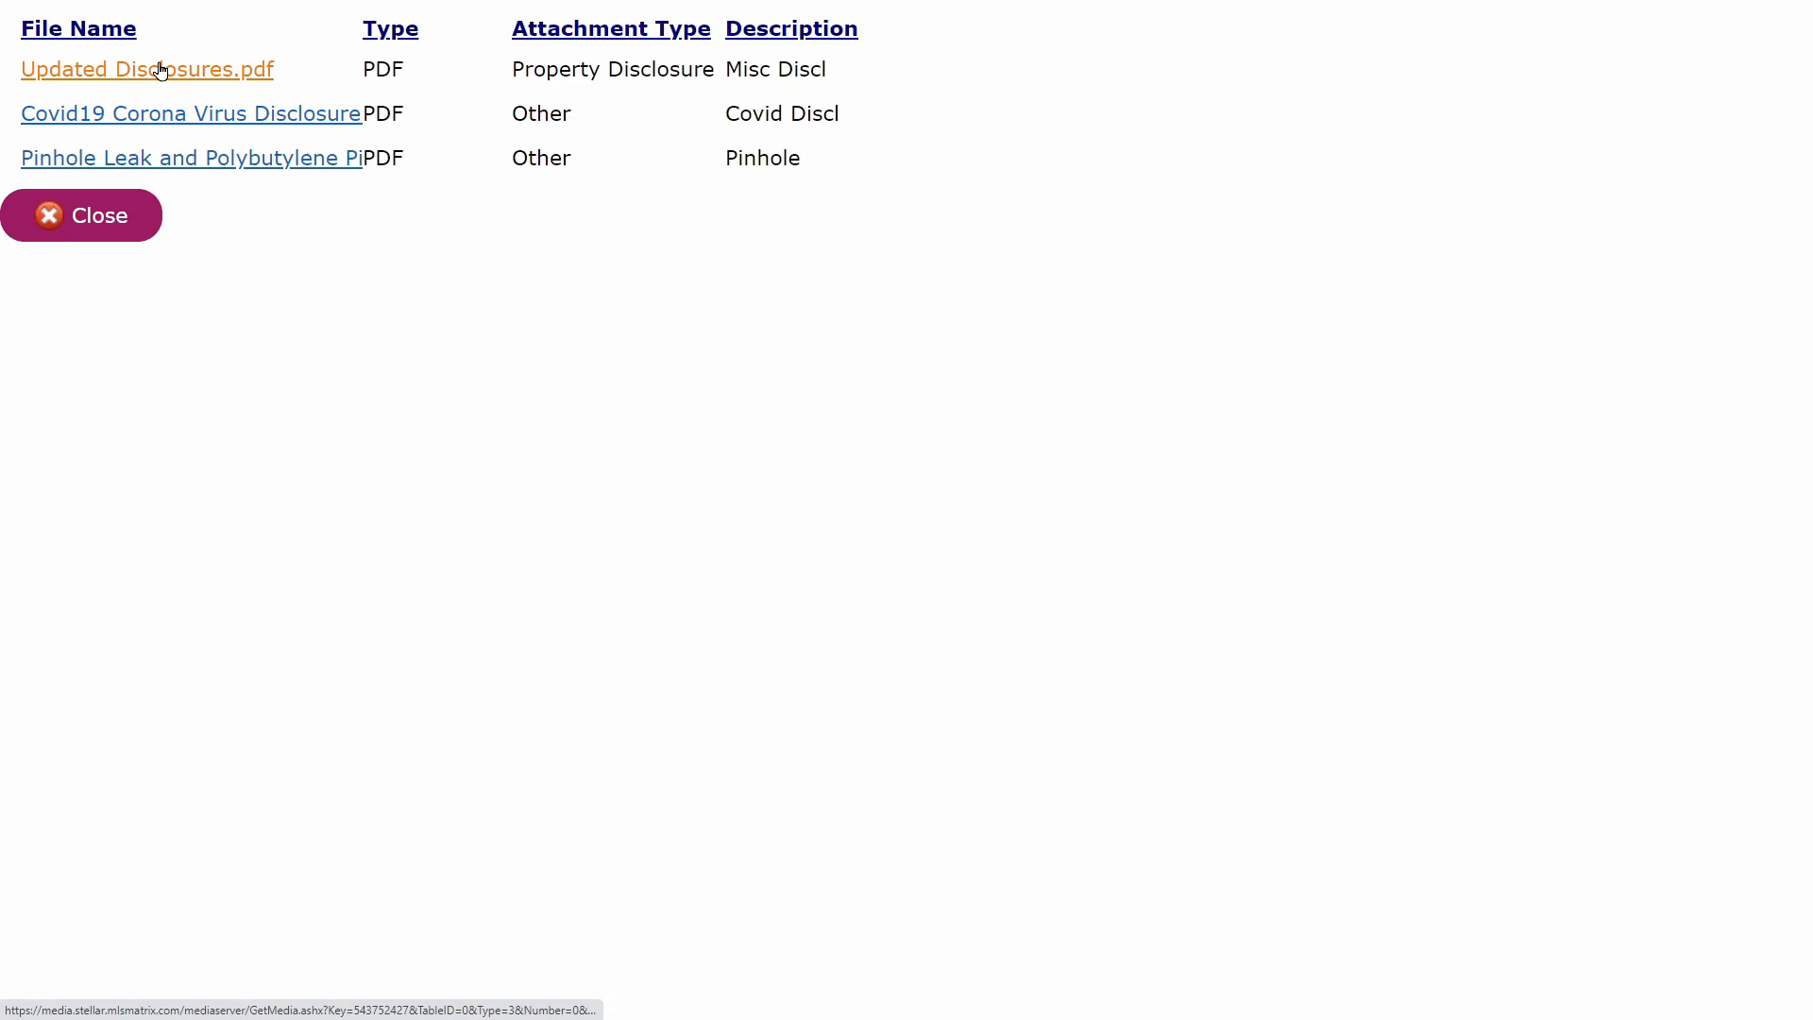
pyautogui.click(161, 71)
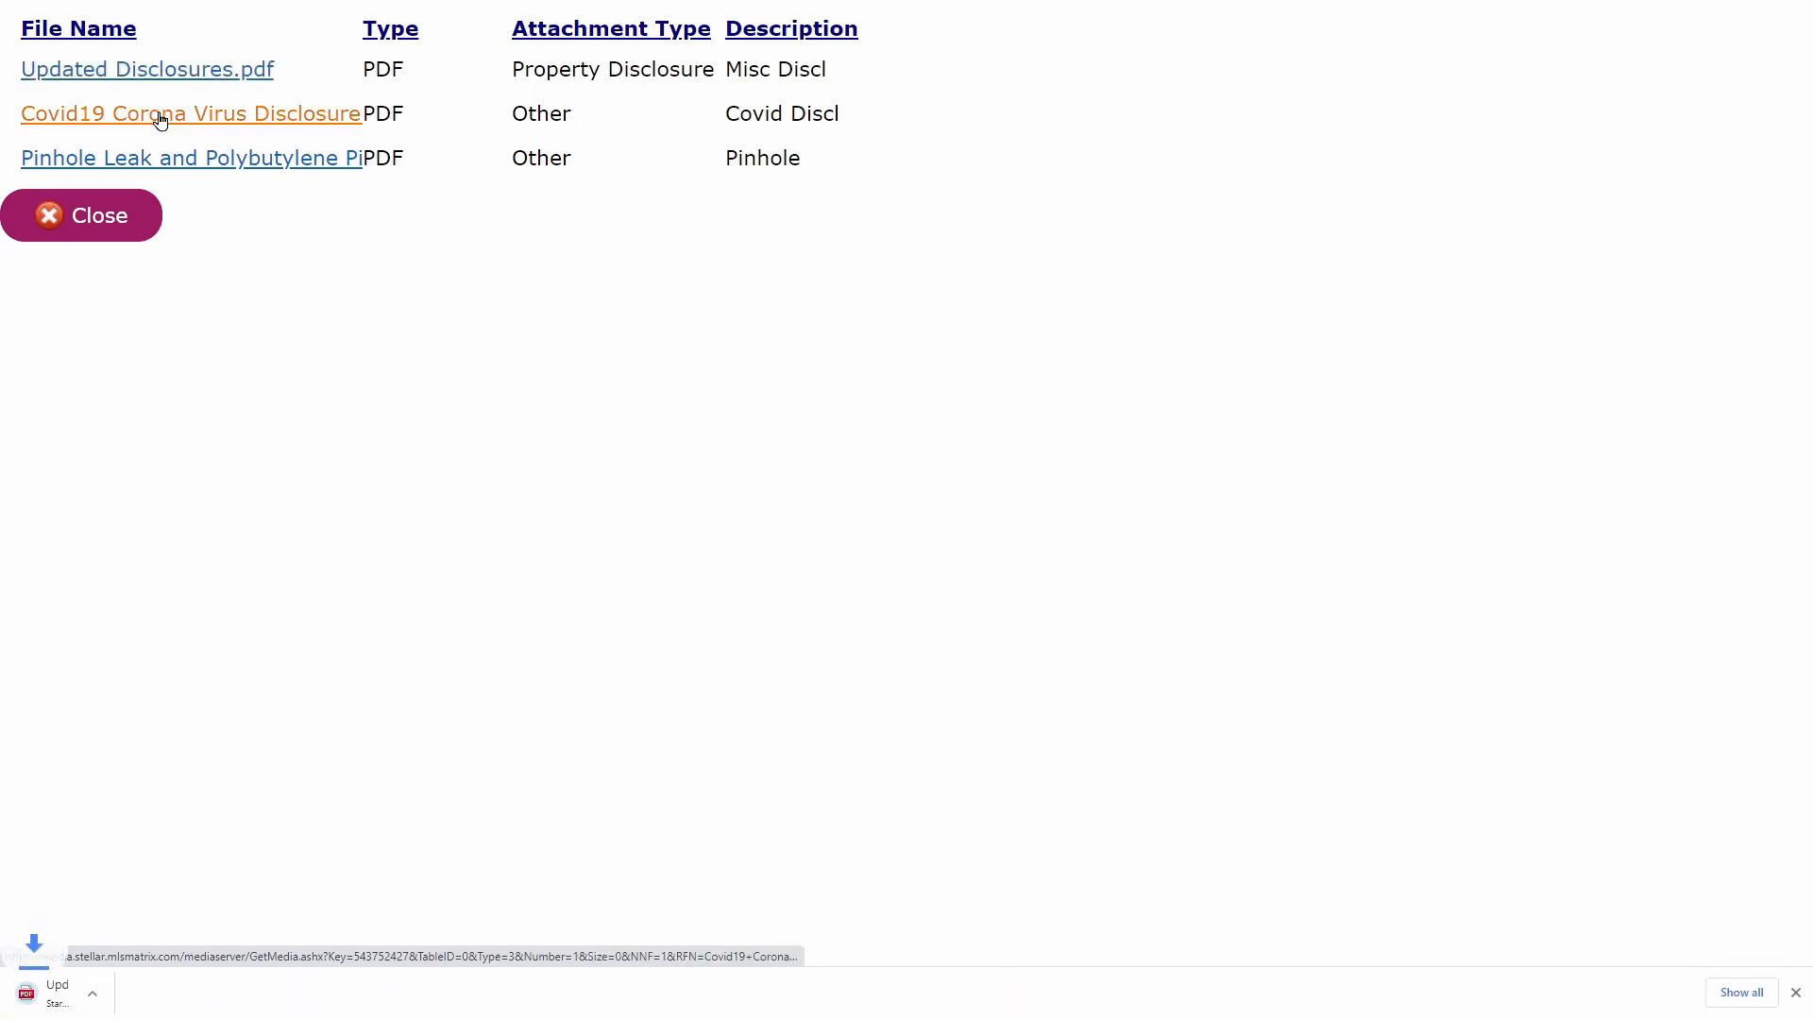
pyautogui.click(161, 116)
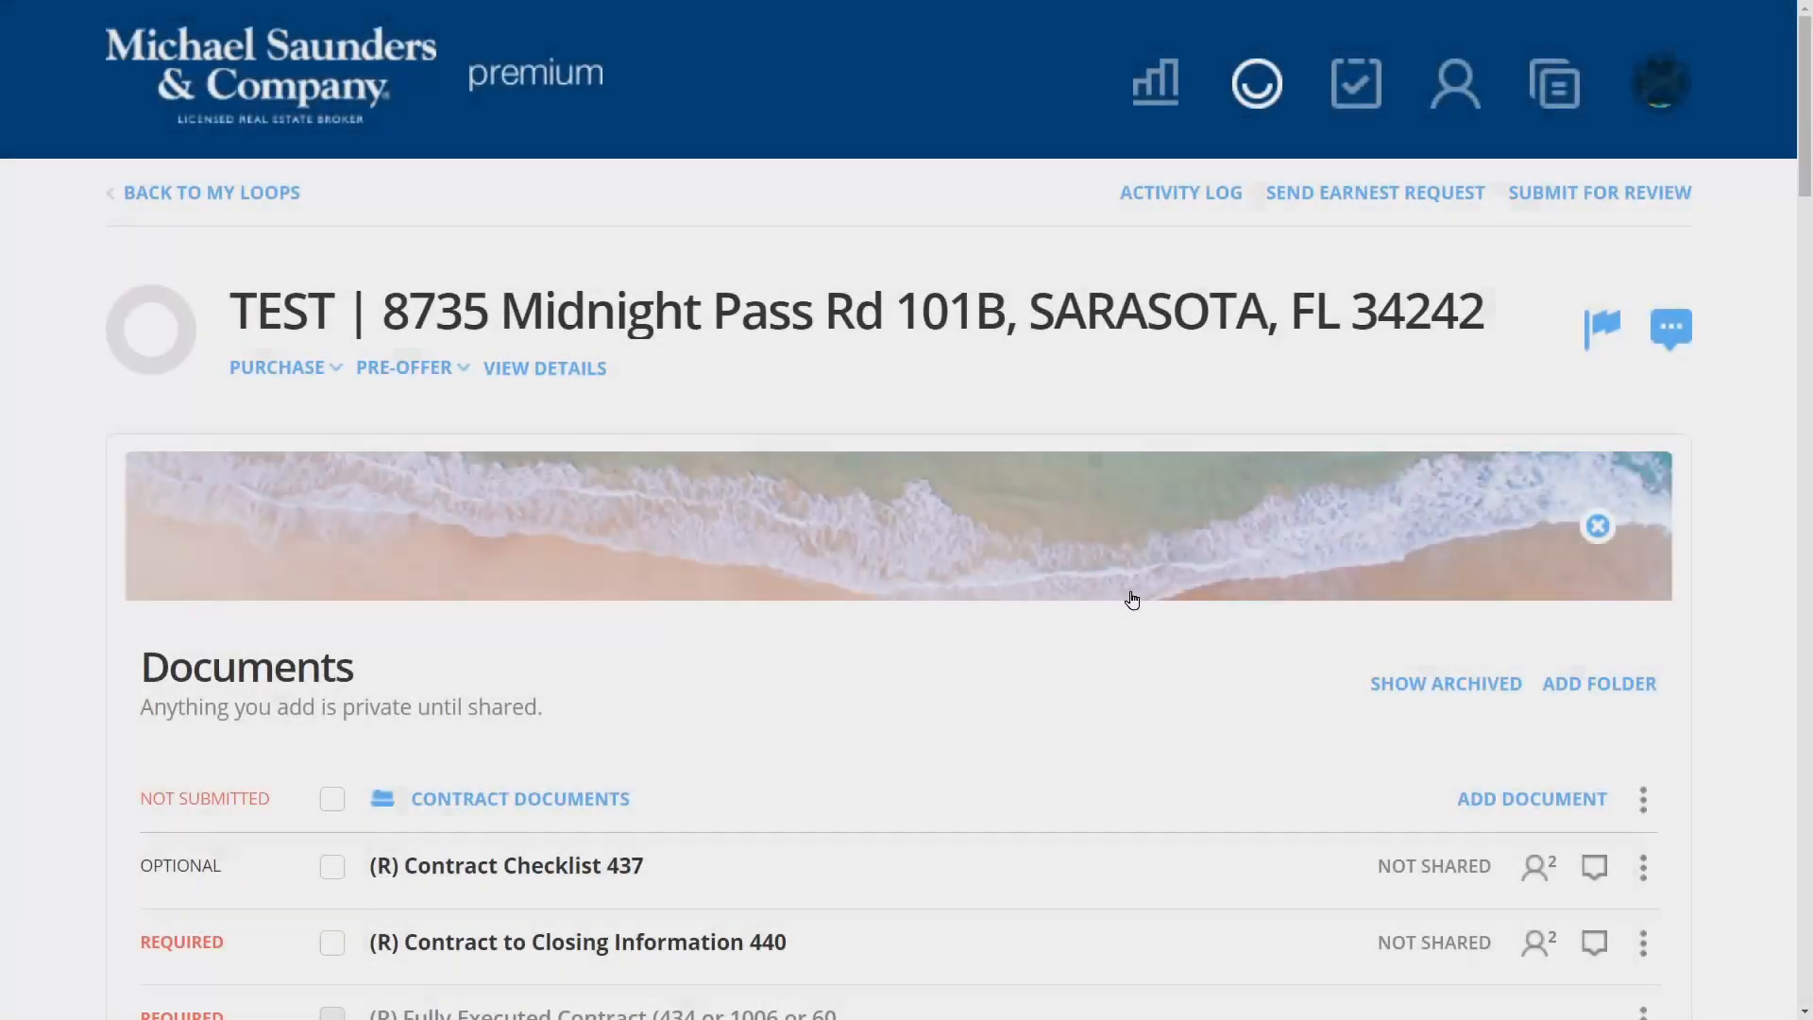
pyautogui.scroll(-5, 1129, 599)
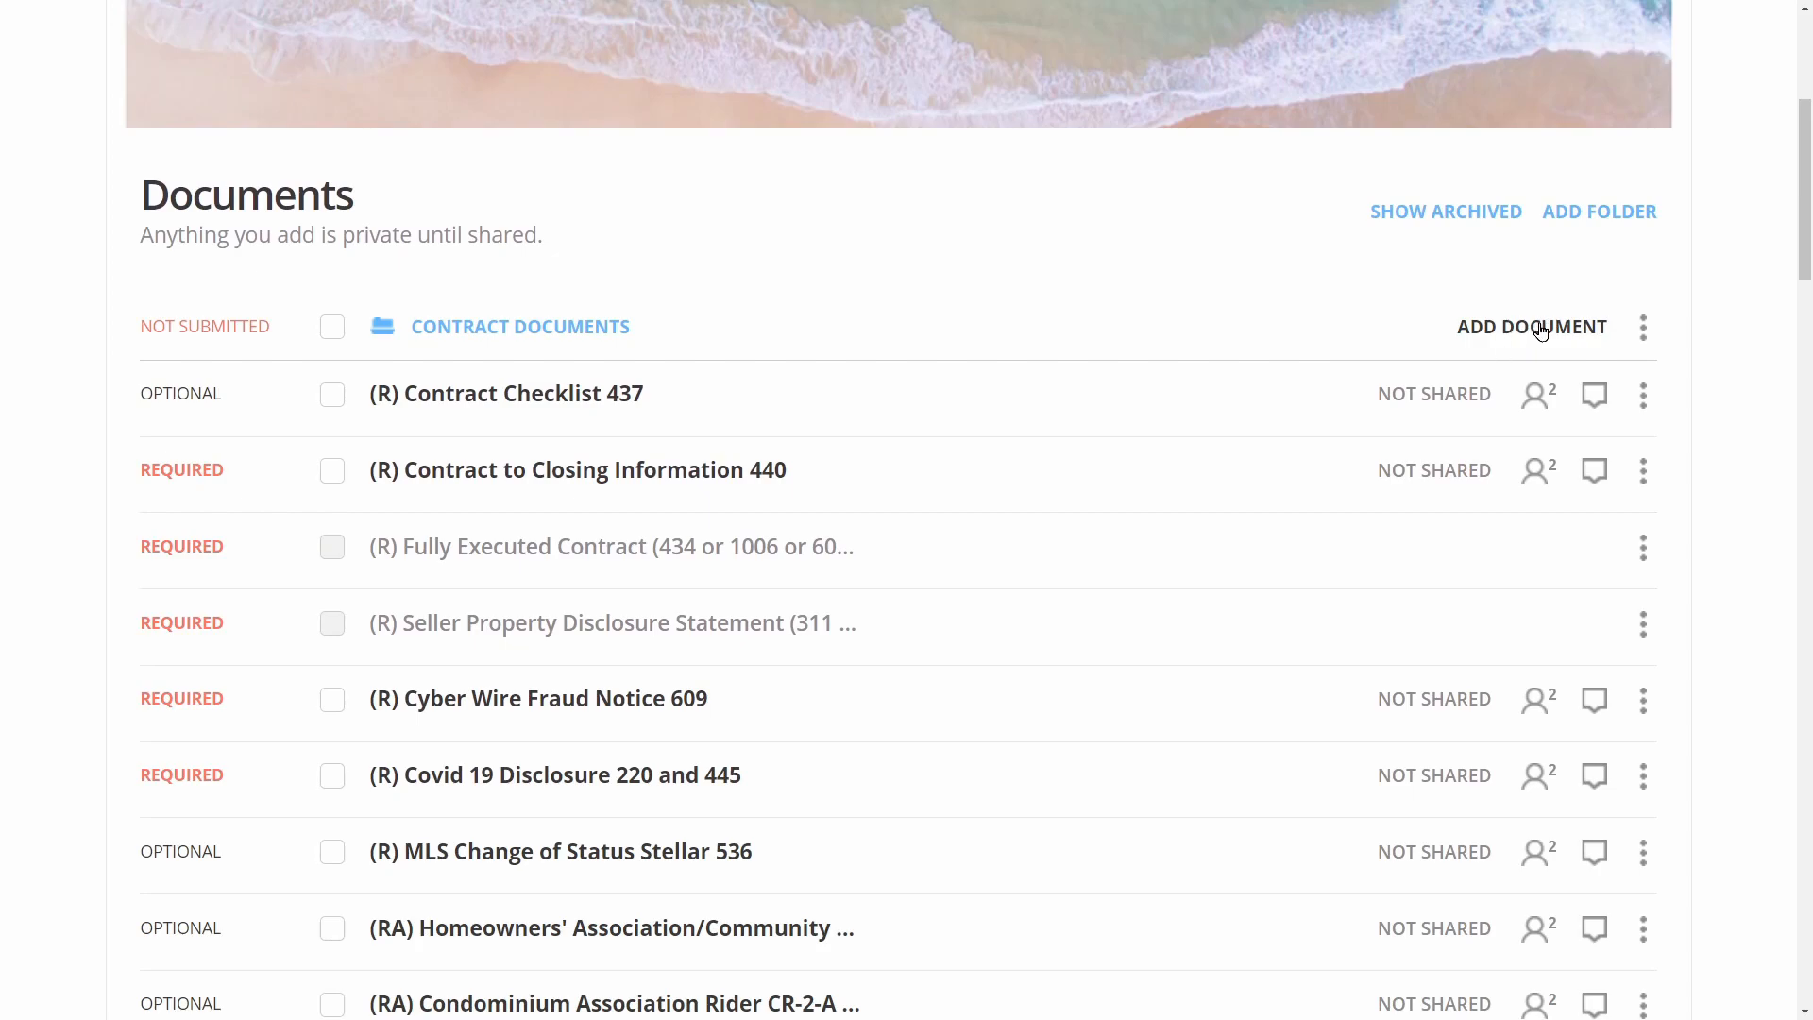
# Upload the tax record, Covid19, Pinhole Leak and updated disclosures PDFs into Contract Documents
pyautogui.click(1539, 329)
pyautogui.click(922, 502)
pyautogui.keyDown('shift'); pyautogui.click(253, 198); pyautogui.keyUp('shift')
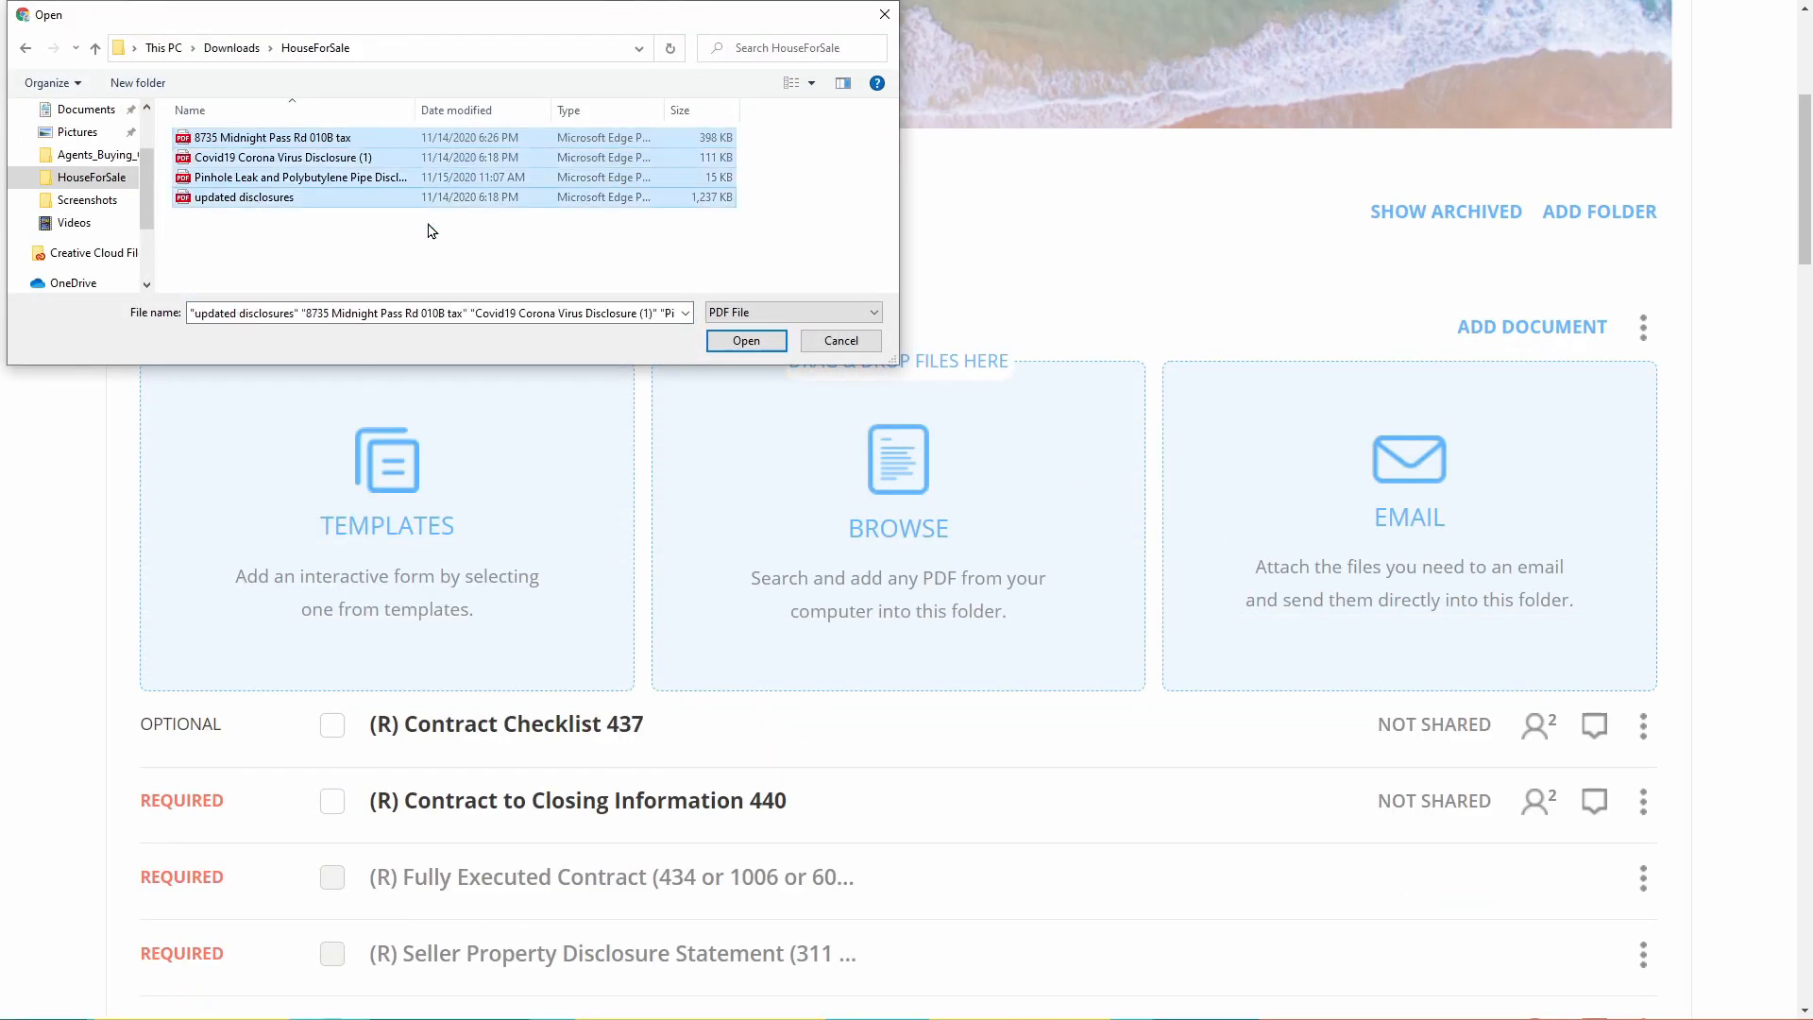
pyautogui.click(746, 340)
pyautogui.scroll(-3, 1194, 507)
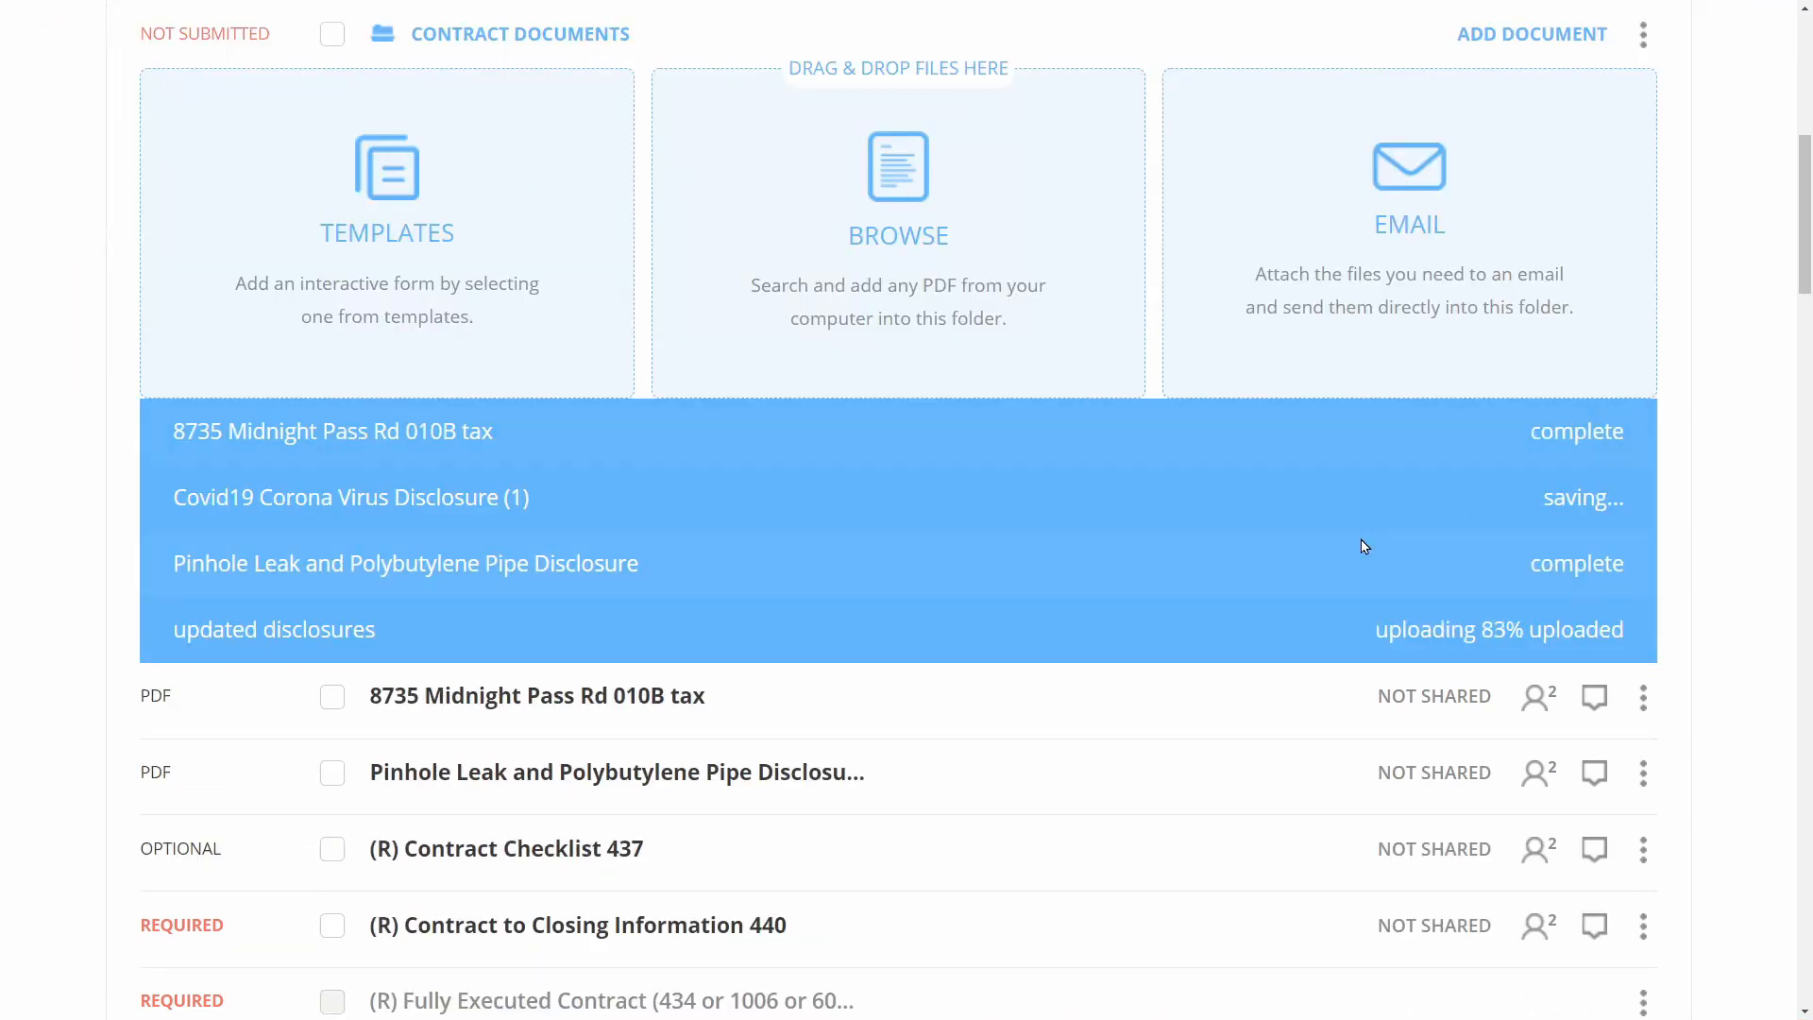
pyautogui.scroll(-2, 720, 502)
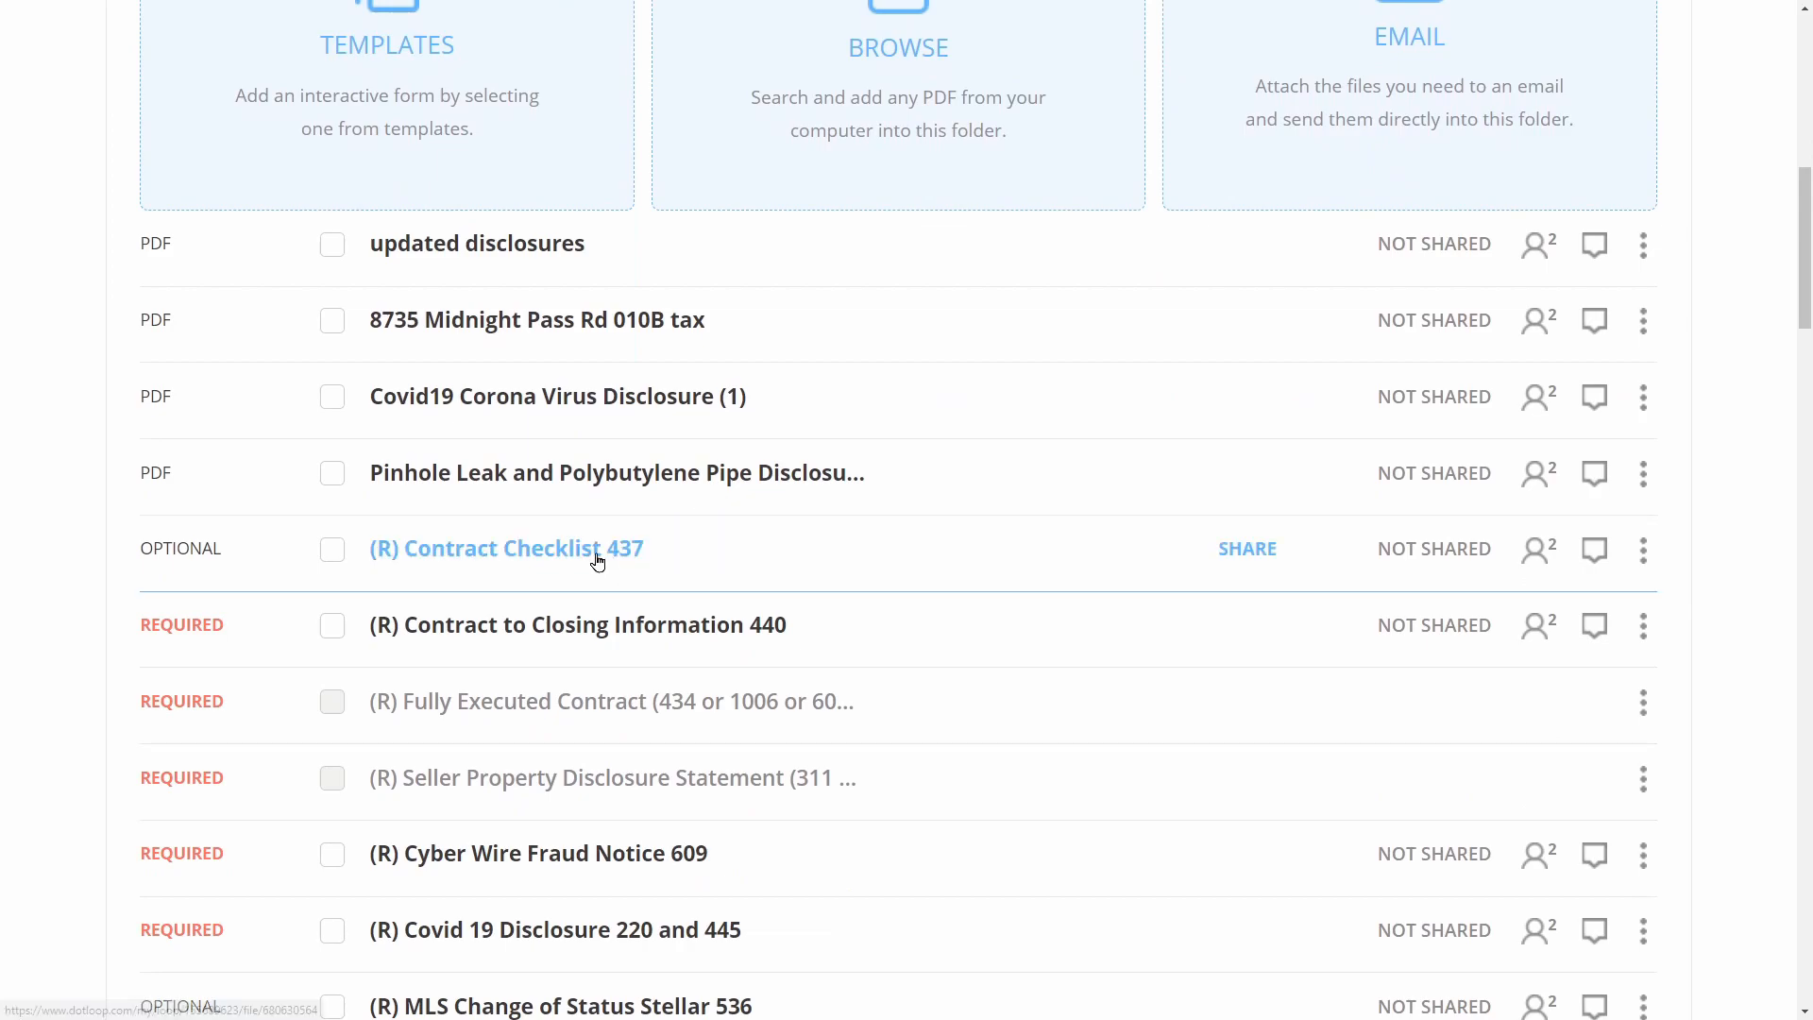
pyautogui.click(508, 252)
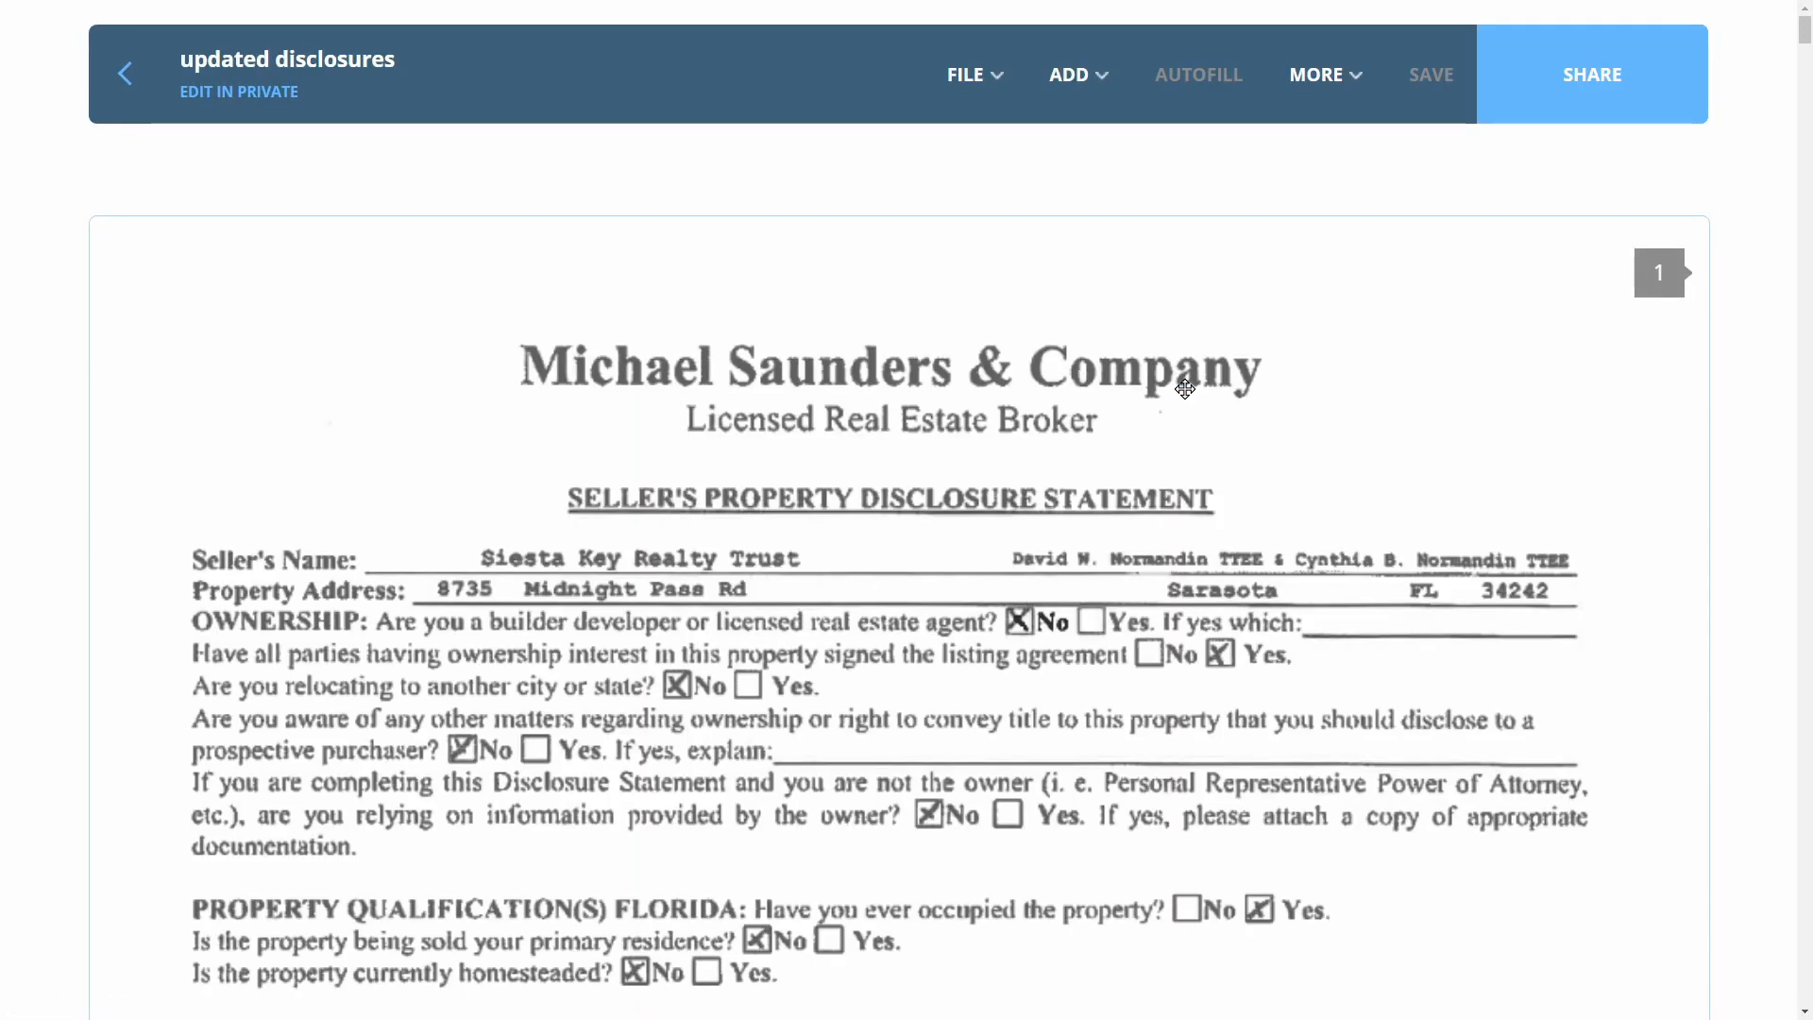
# Scroll through all 17 pages of the updated disclosures document
pyautogui.scroll(-15, 1185, 388)
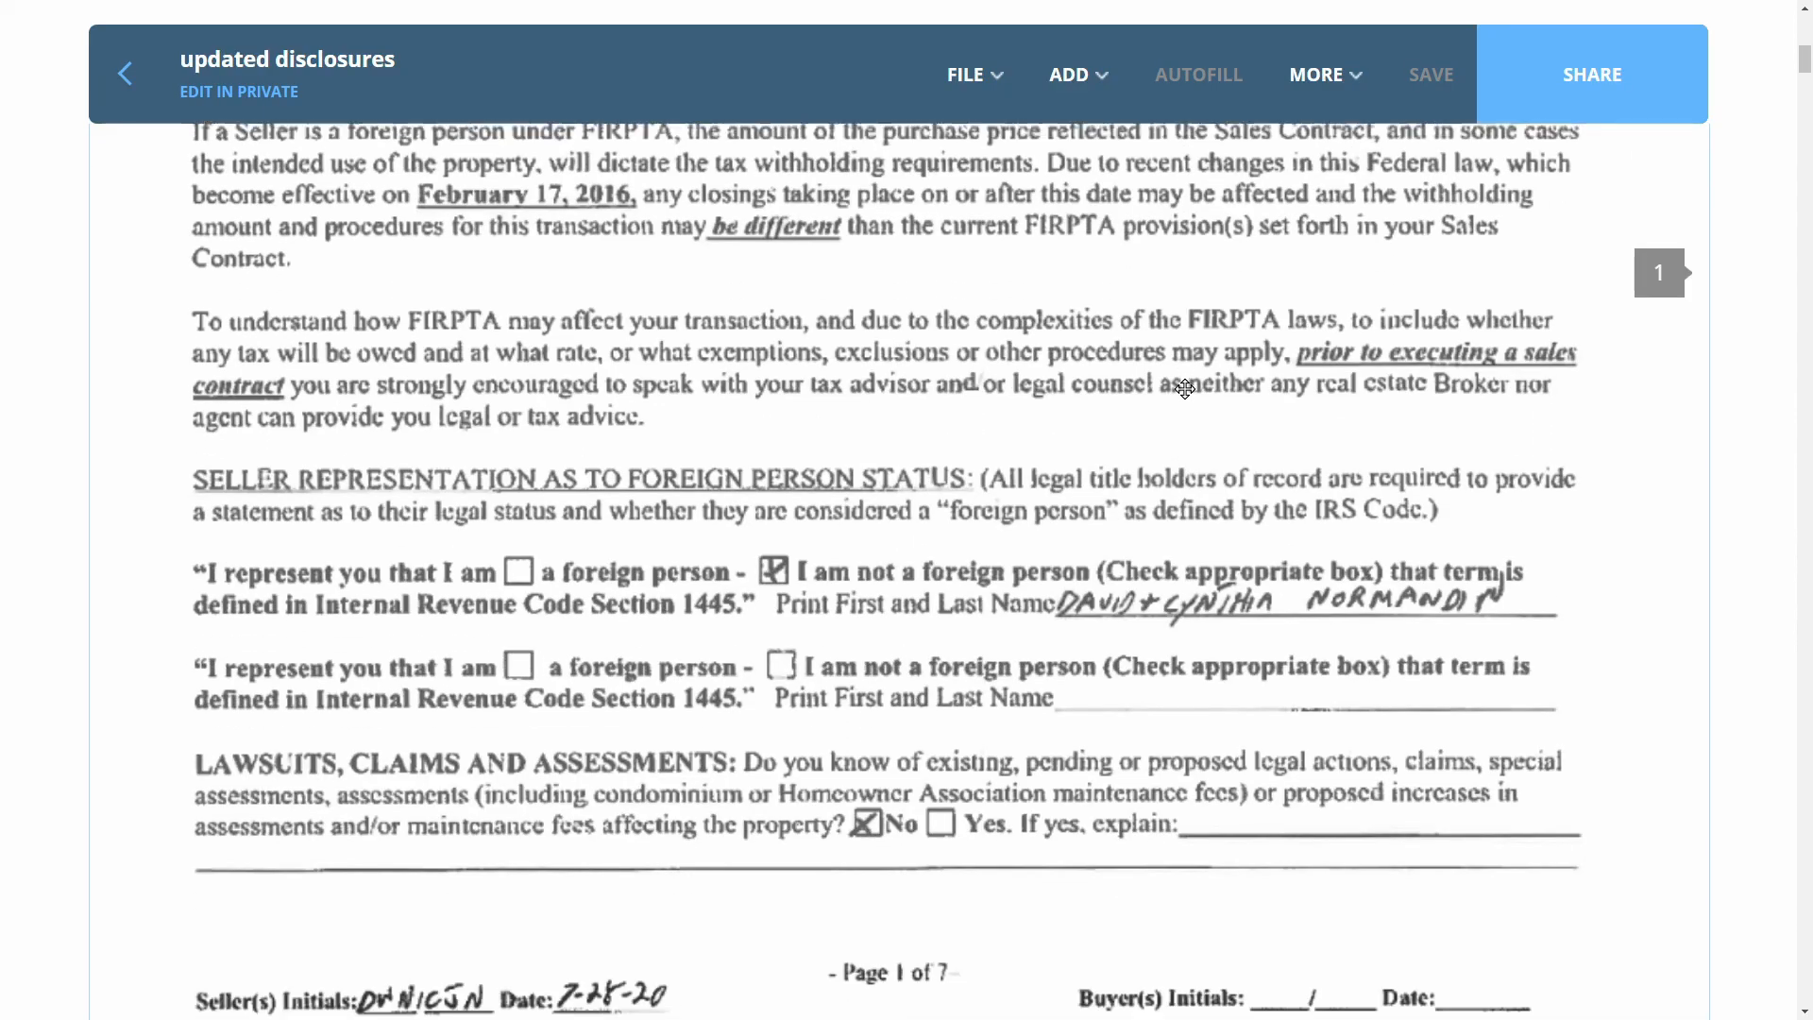
pyautogui.scroll(-20, 1185, 388)
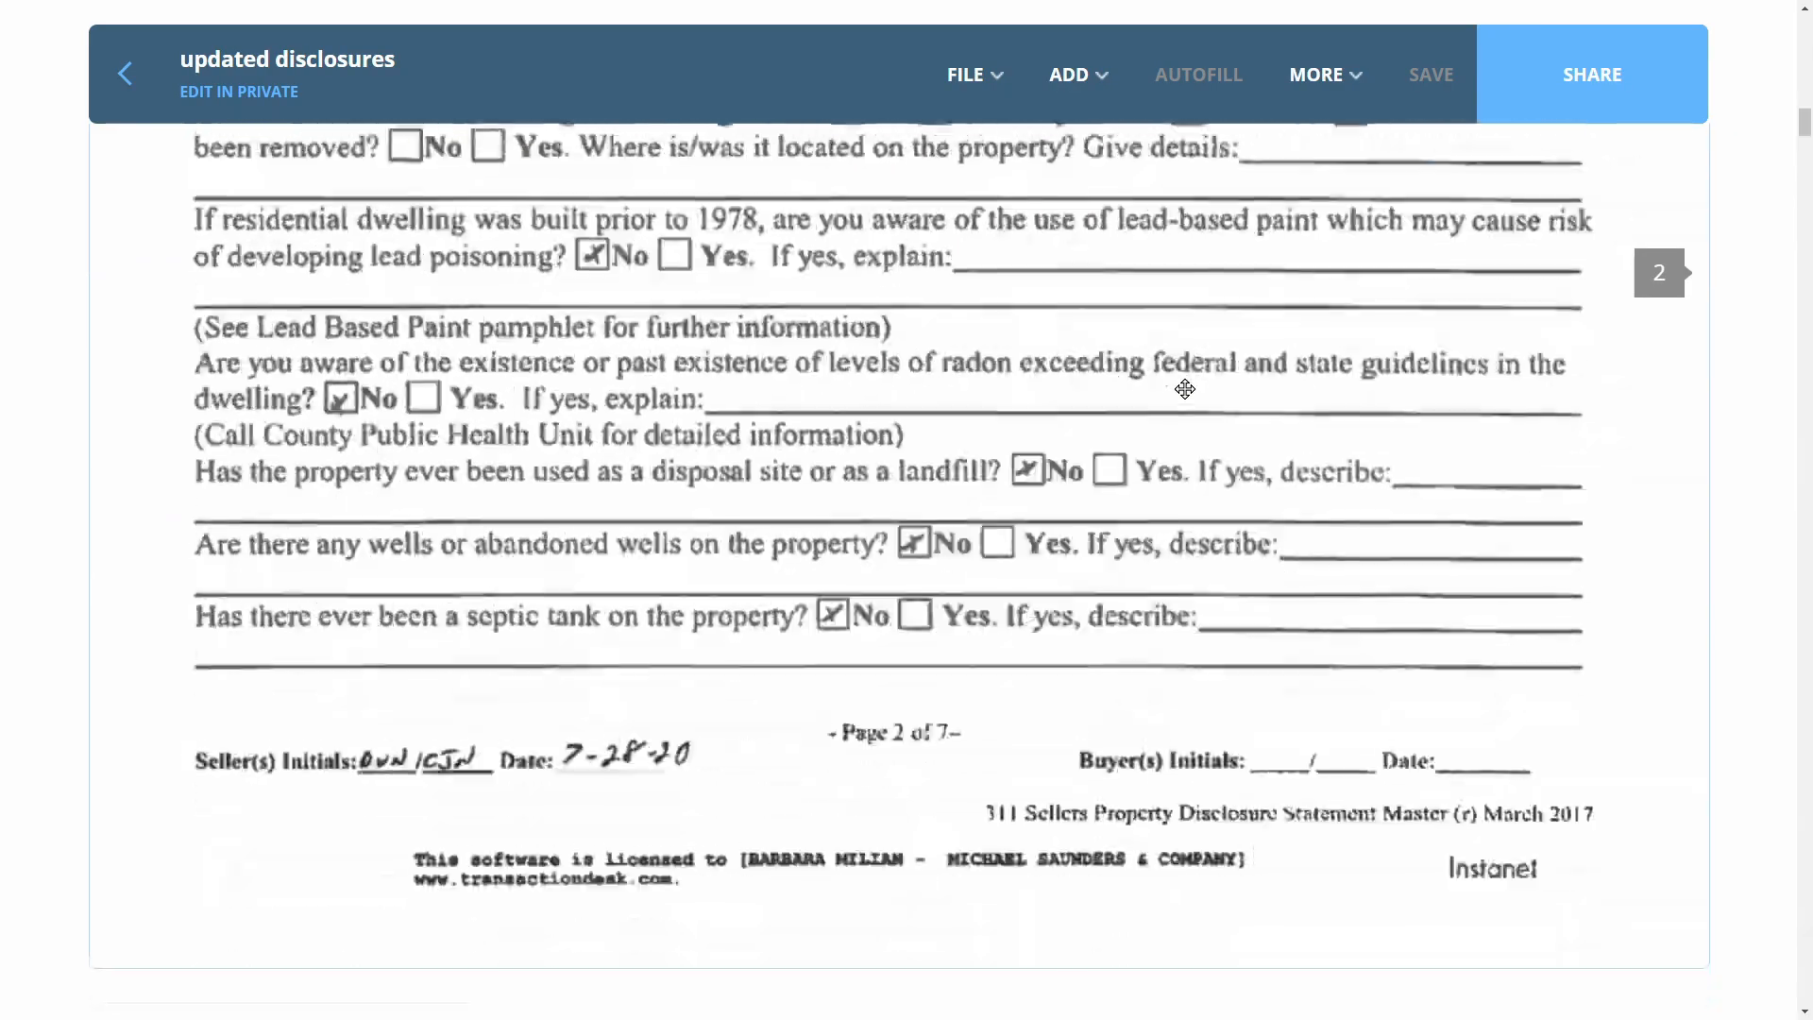
pyautogui.scroll(-20, 1185, 389)
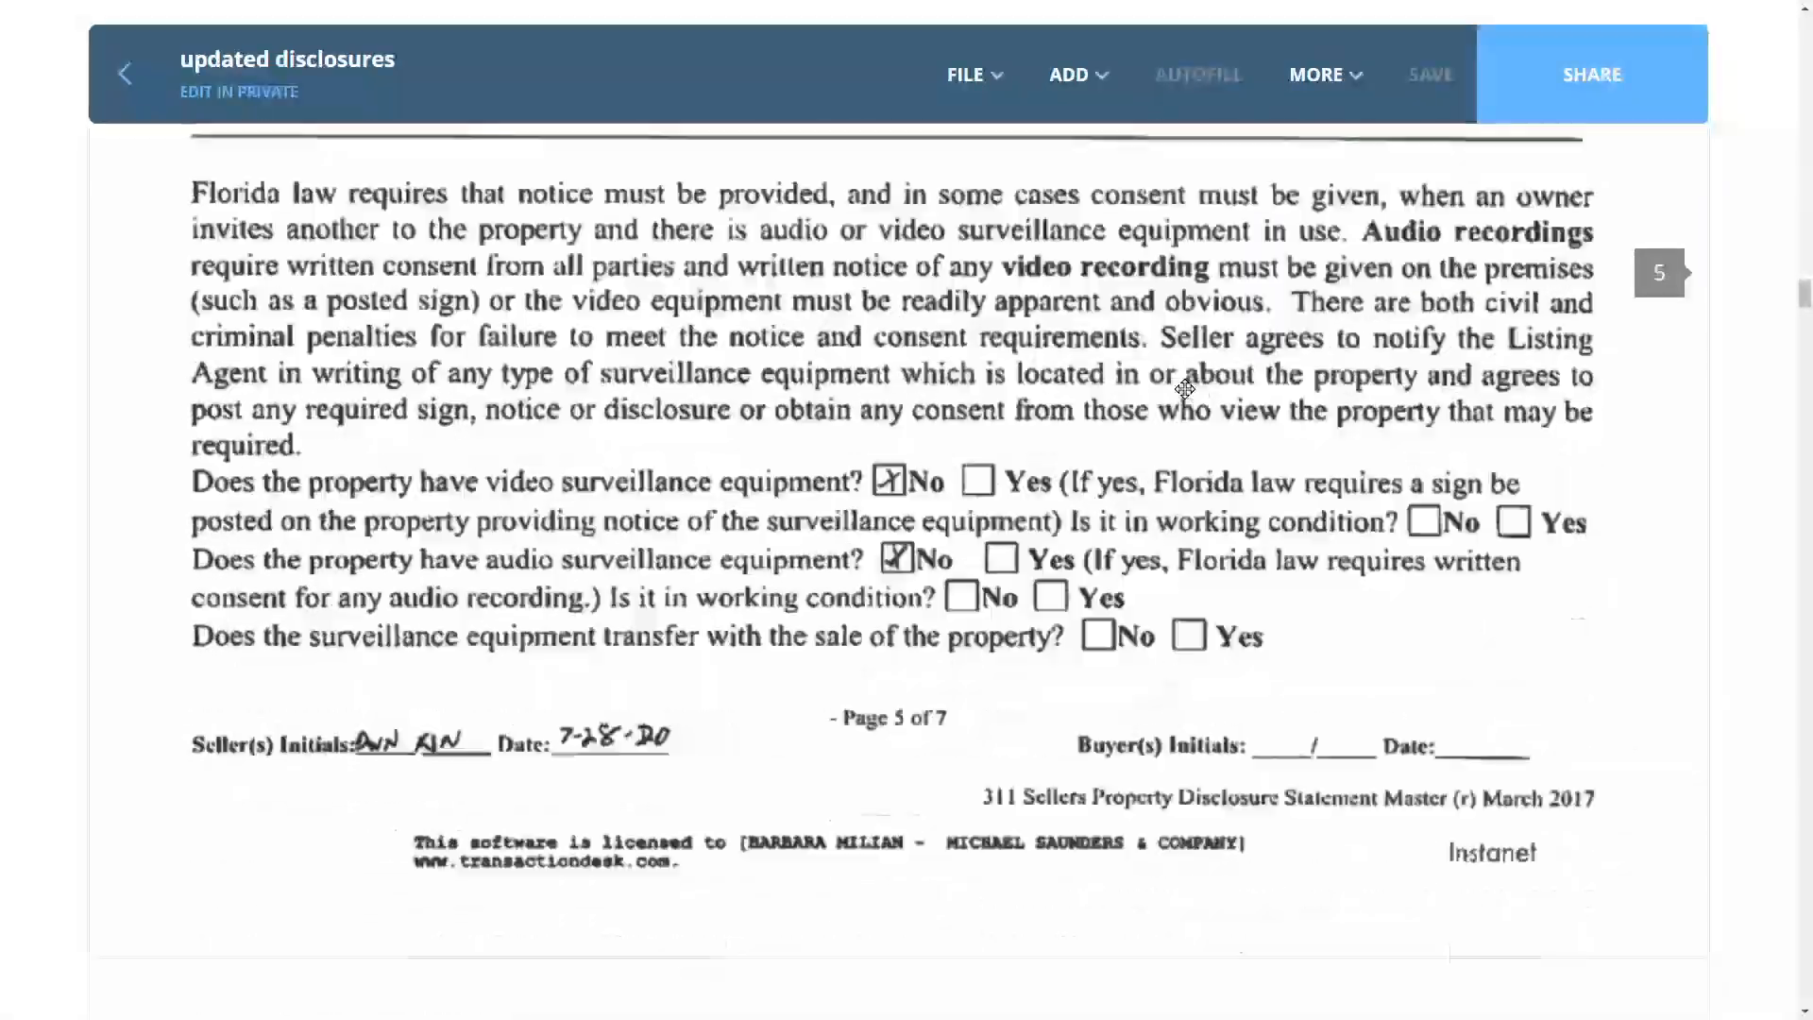
pyautogui.scroll(-20, 1185, 388)
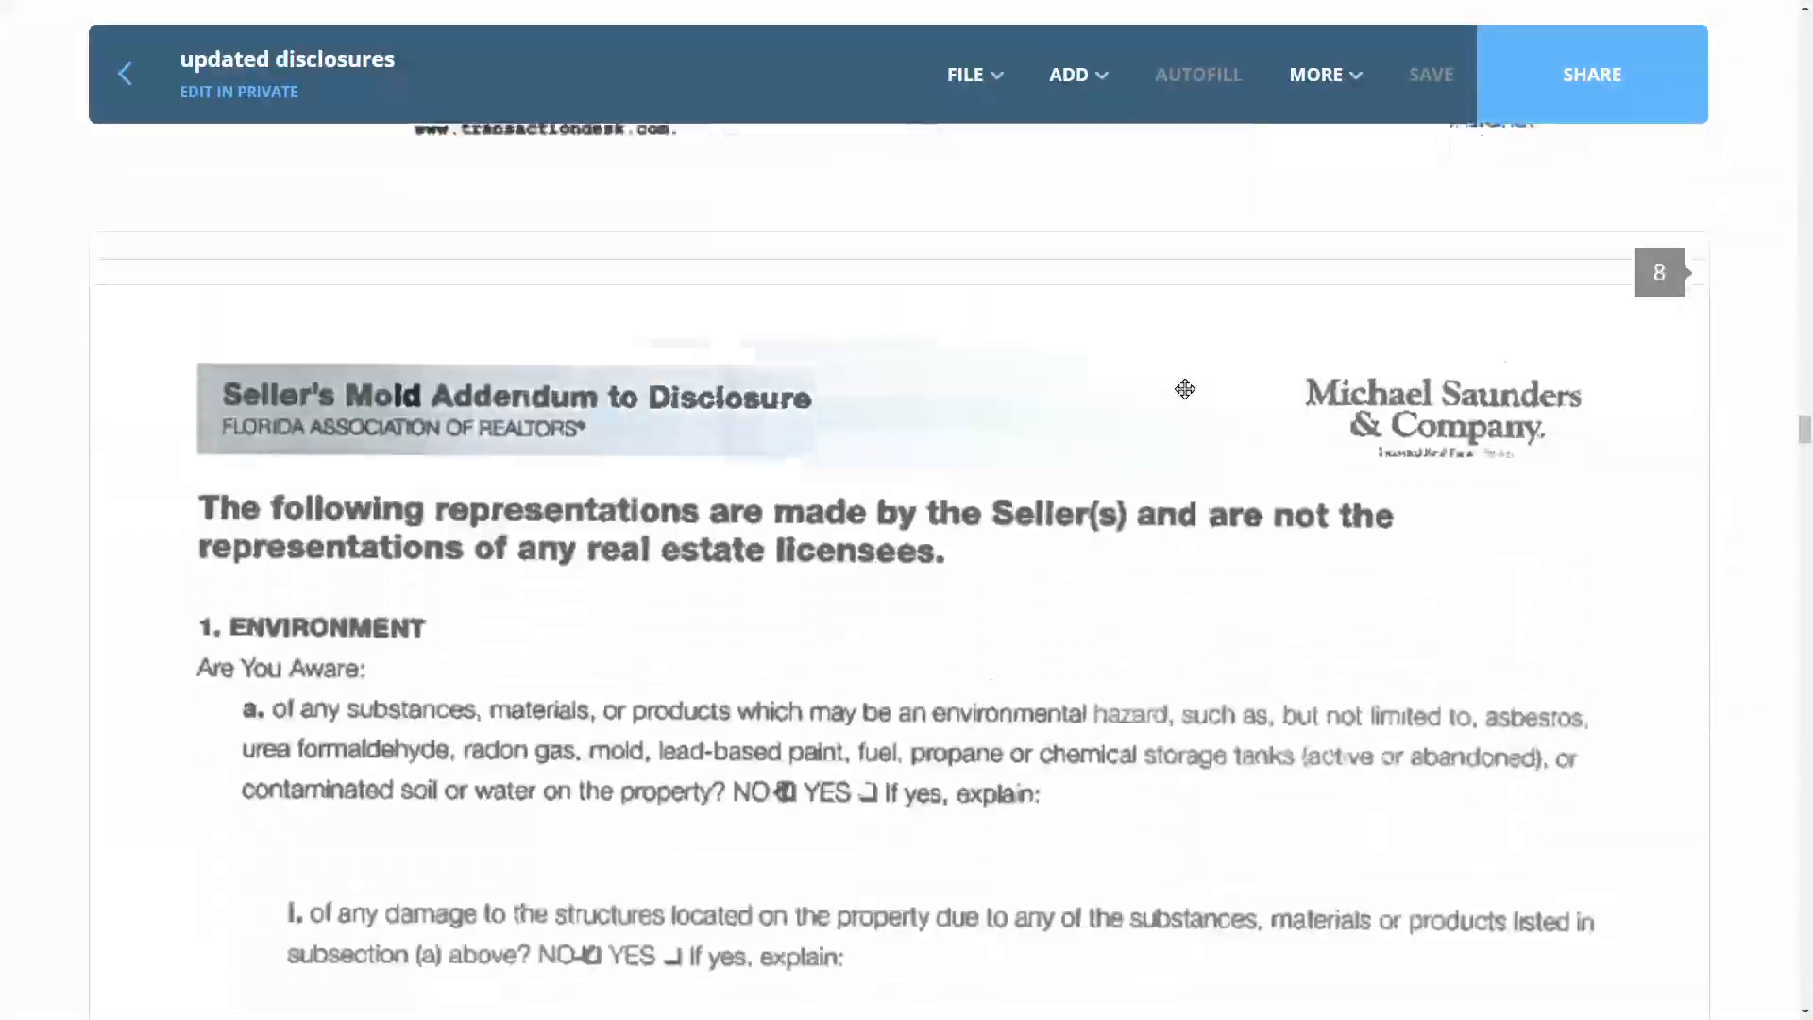
pyautogui.scroll(-20, 1185, 388)
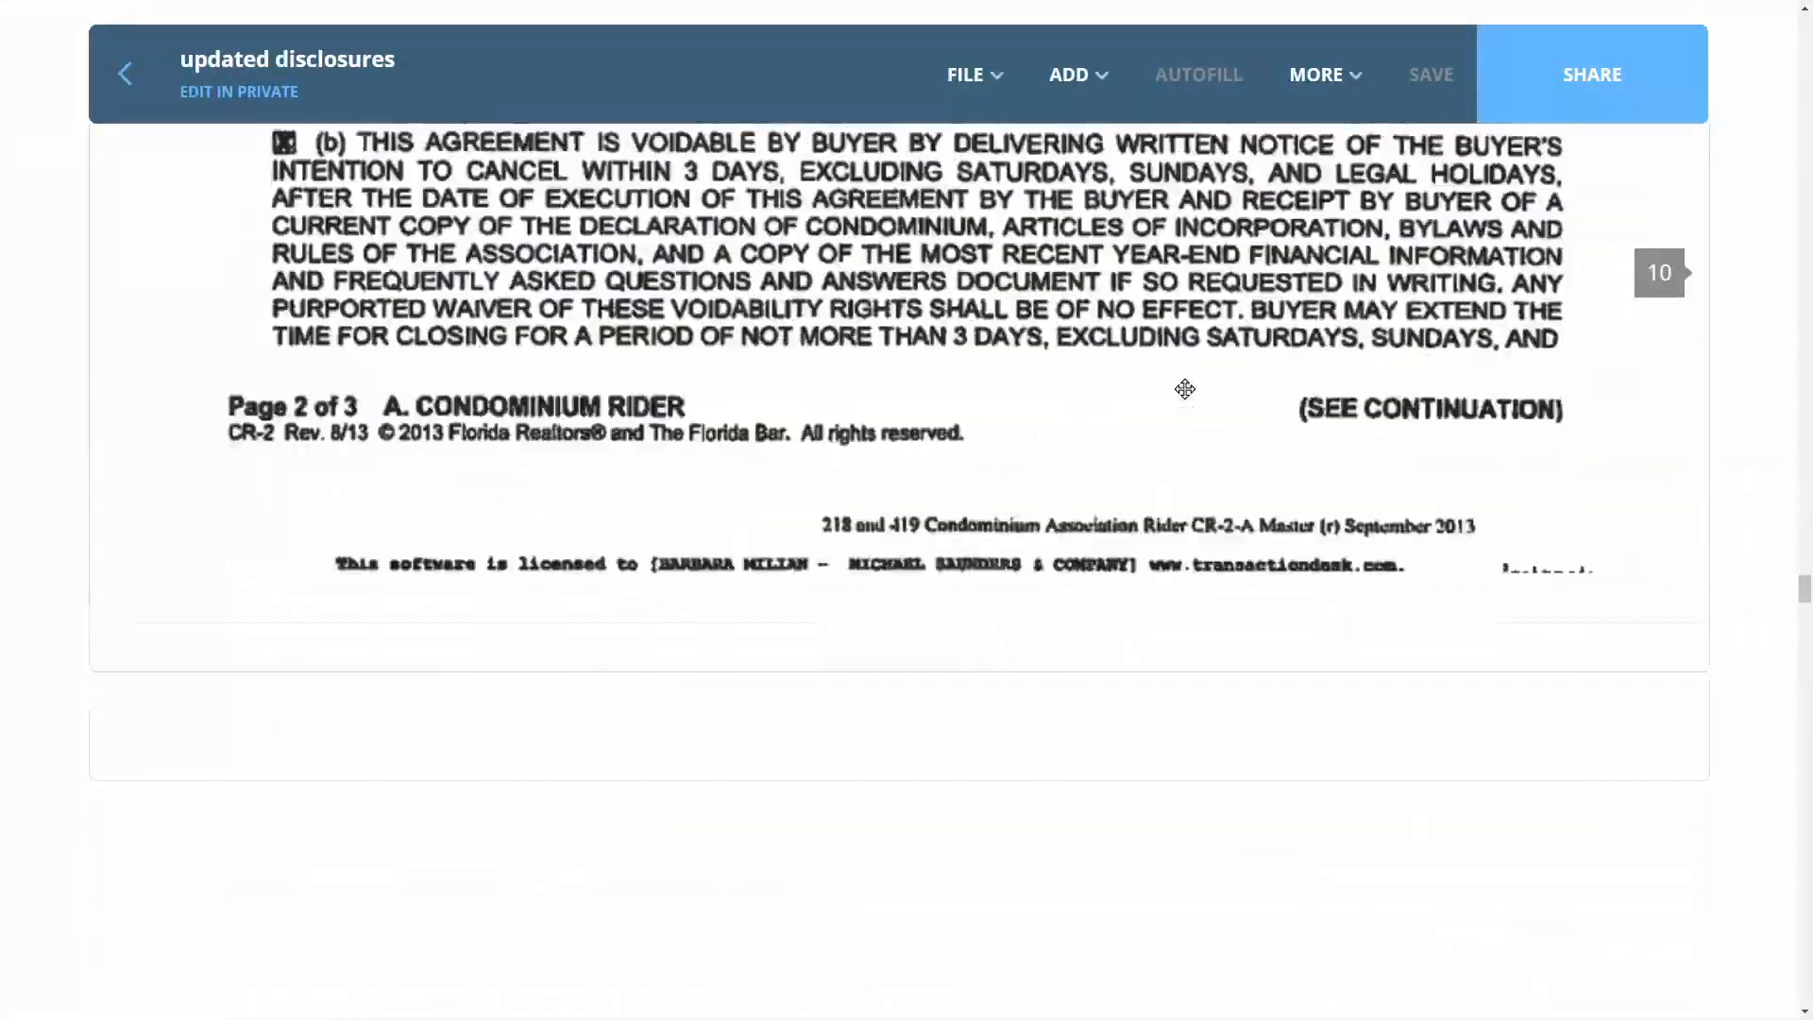
pyautogui.scroll(-20, 1185, 388)
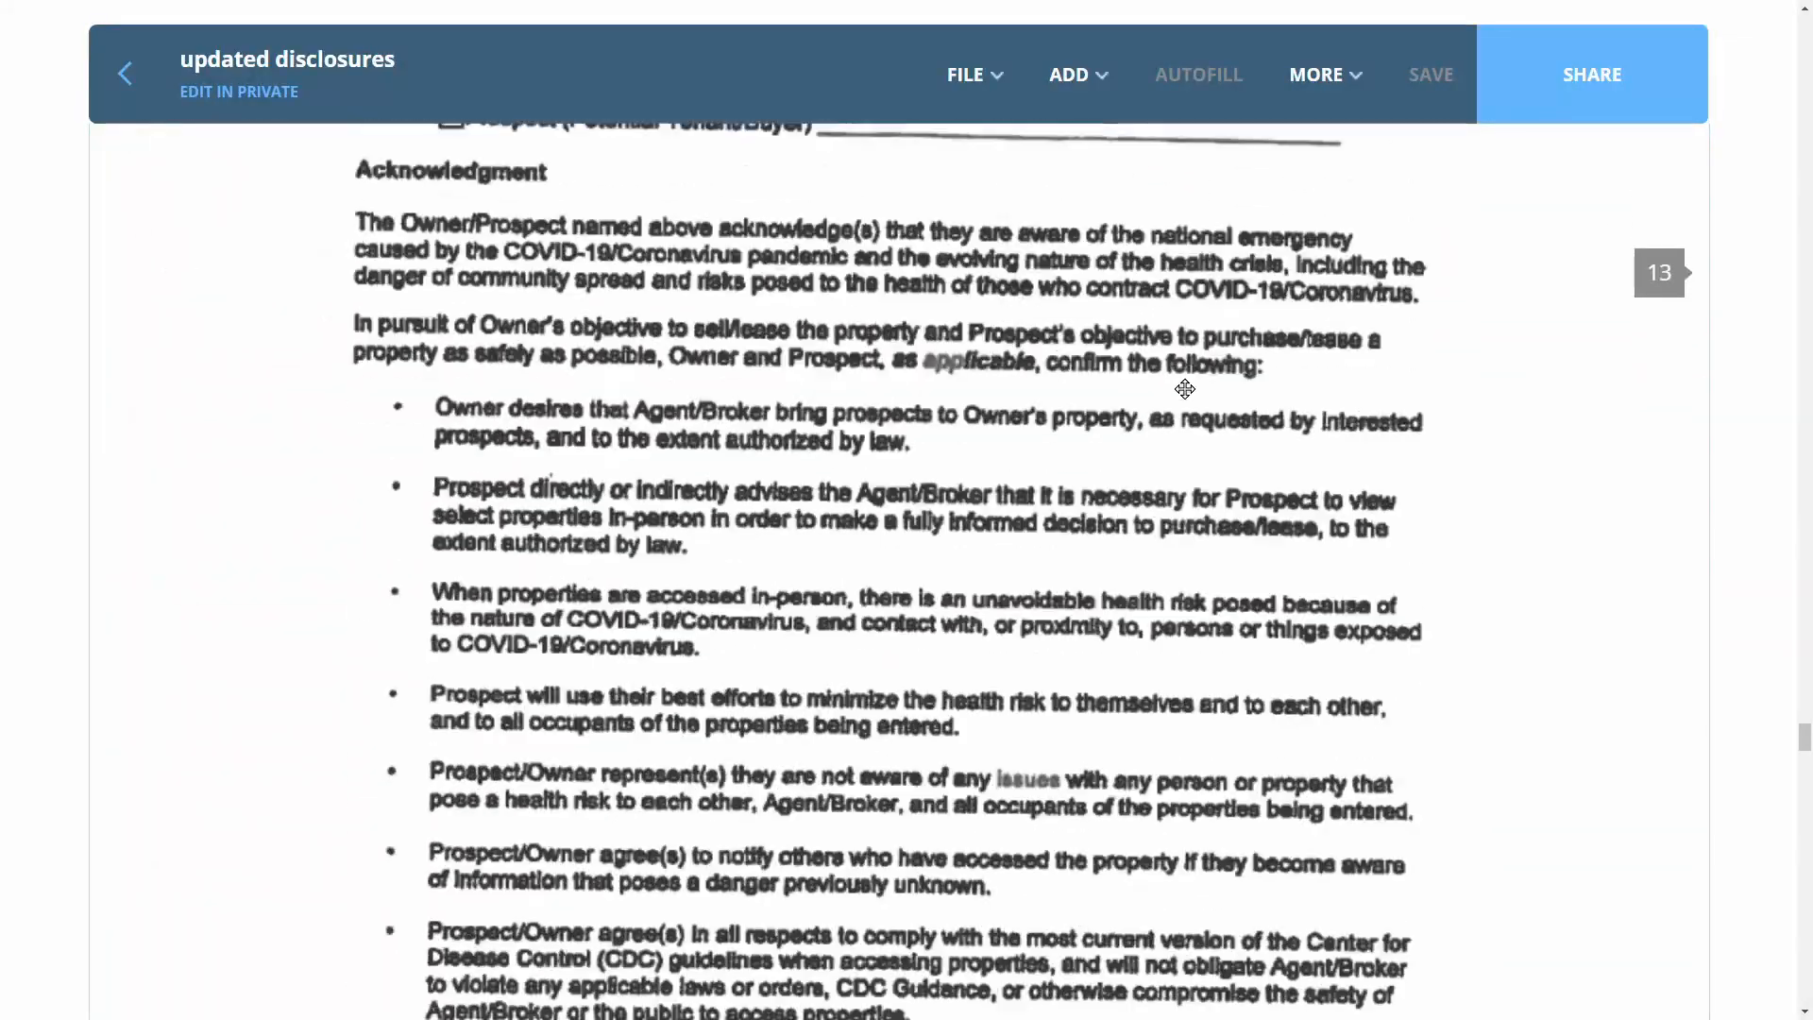
pyautogui.scroll(-20, 1185, 388)
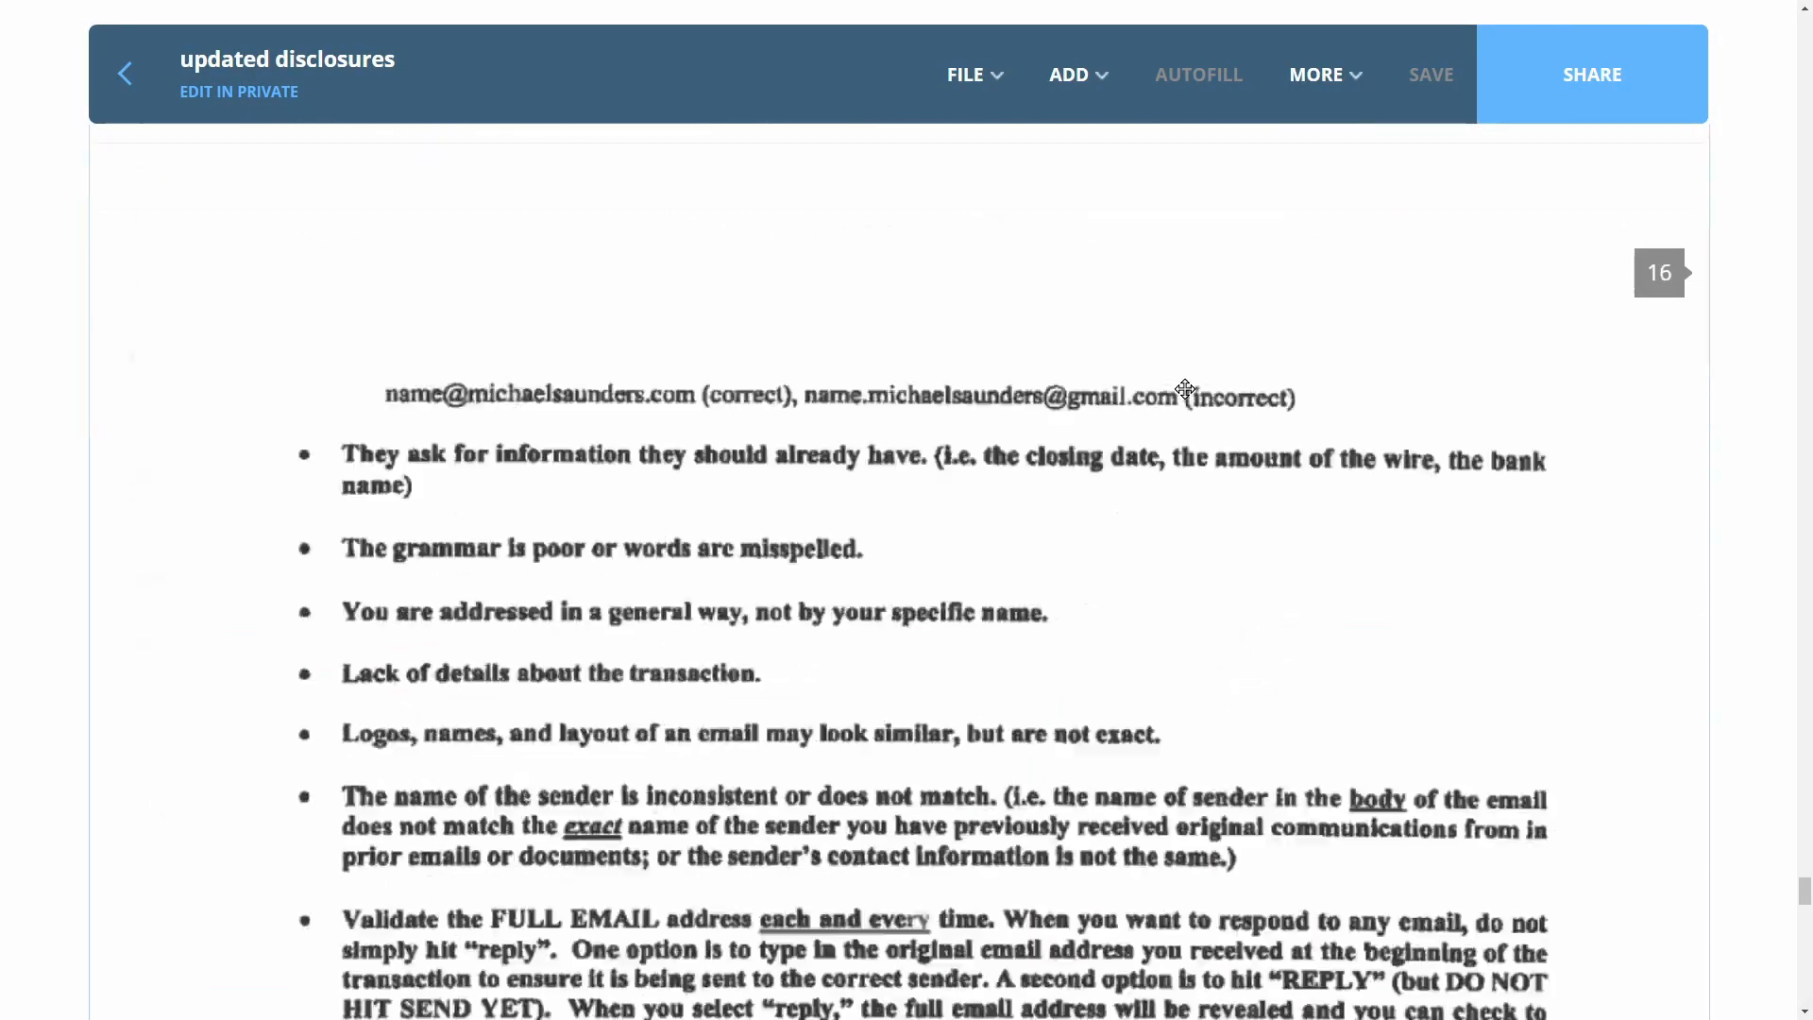
pyautogui.scroll(-15, 1185, 388)
pyautogui.scroll(10, 1185, 388)
# Split into seven files named spd, mold, condo, inven, covid in person, cyber and faq
pyautogui.moveTo(977, 83)
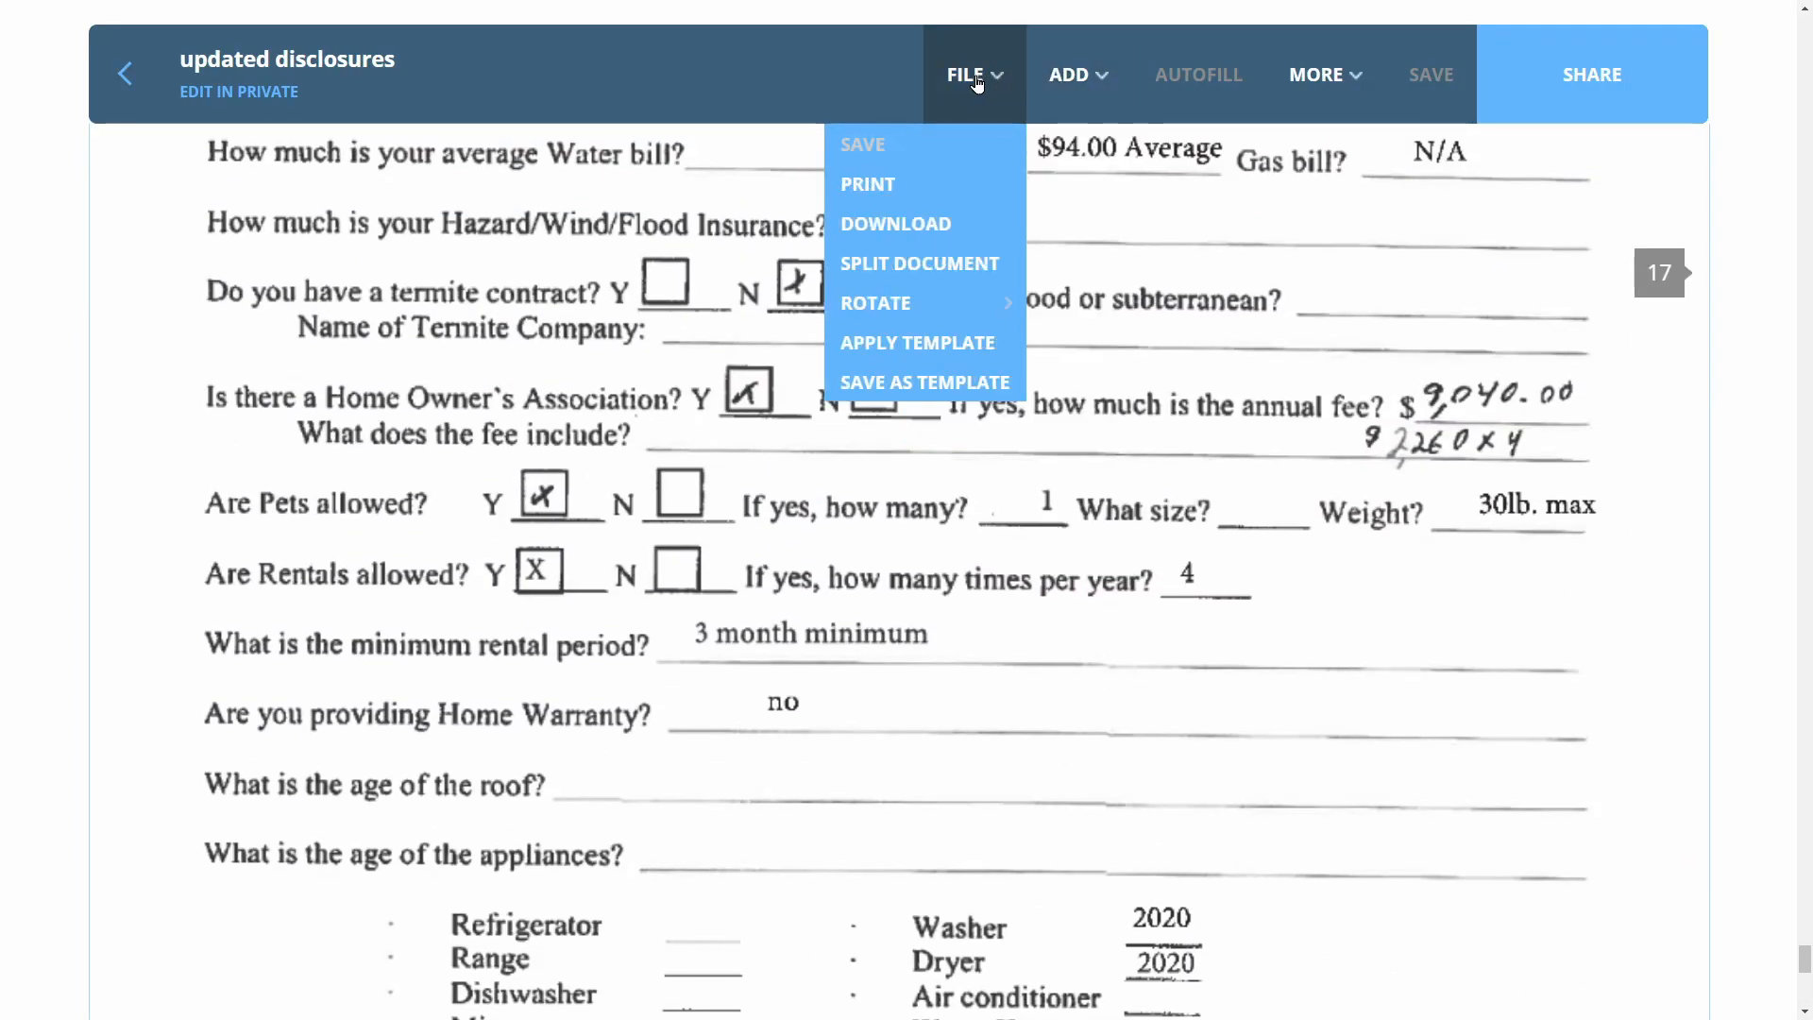
pyautogui.click(963, 273)
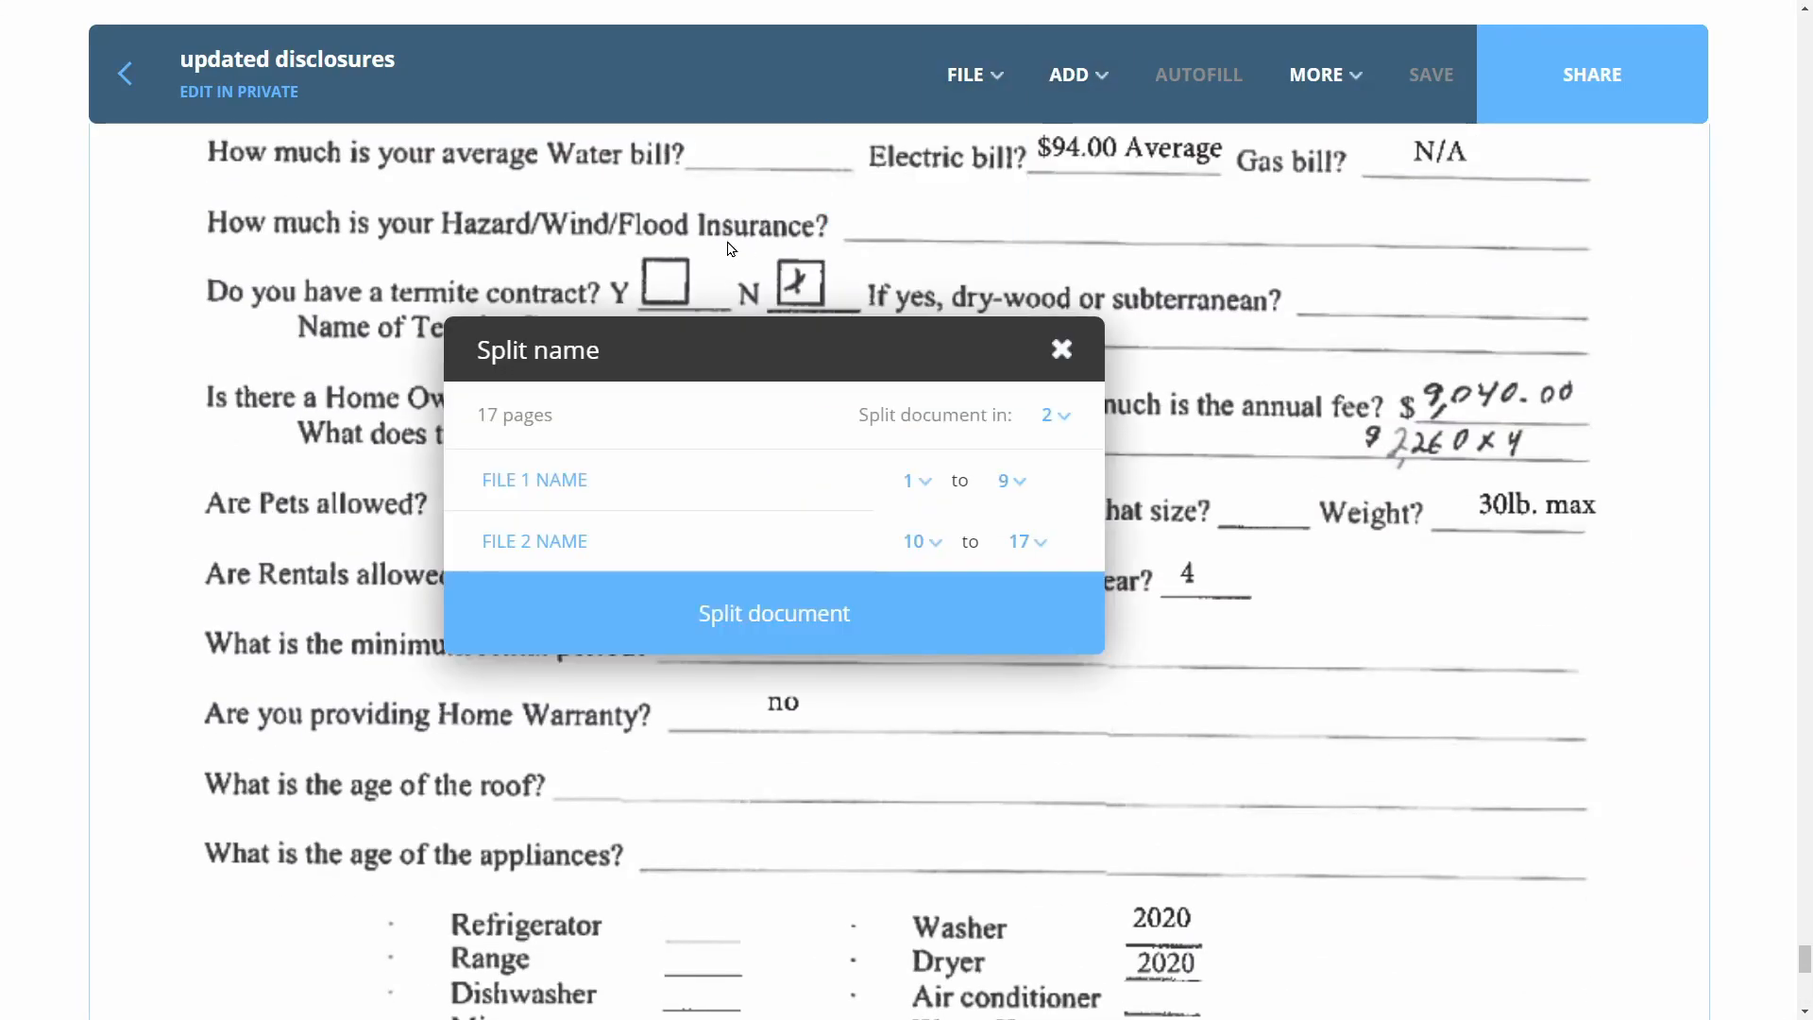
pyautogui.click(1053, 415)
pyautogui.click(1056, 648)
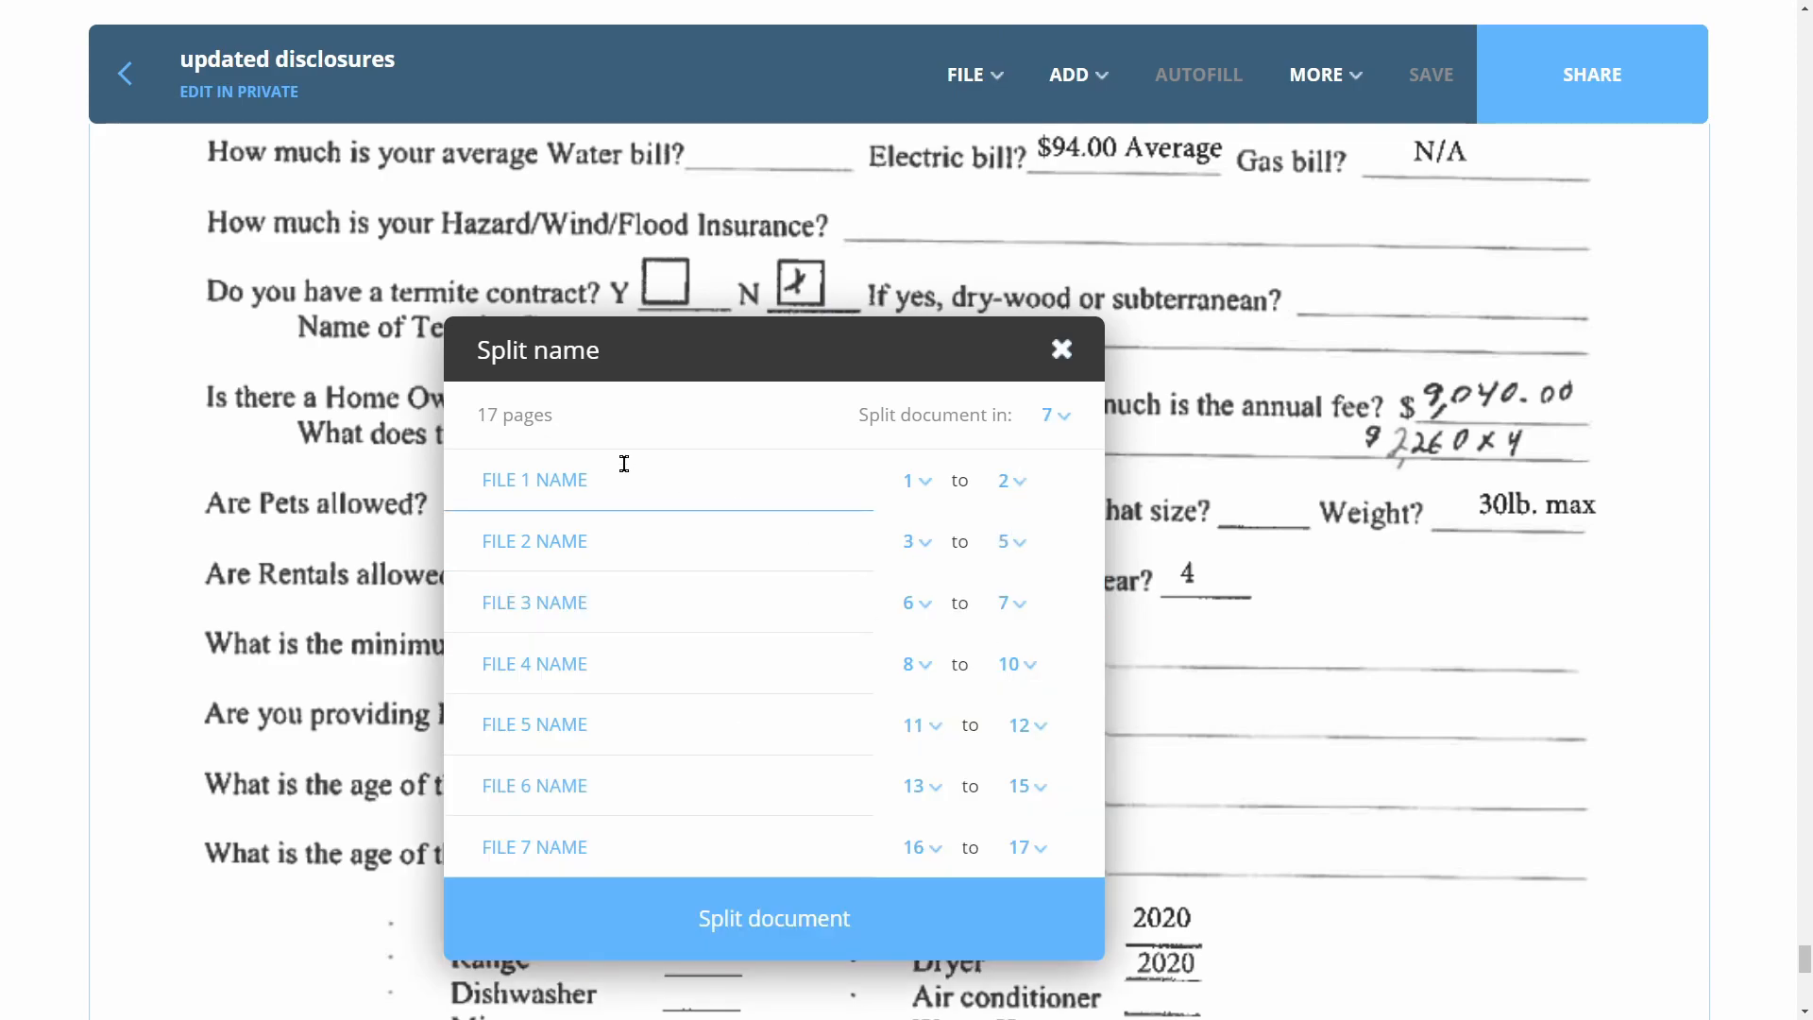
pyautogui.click(599, 479)
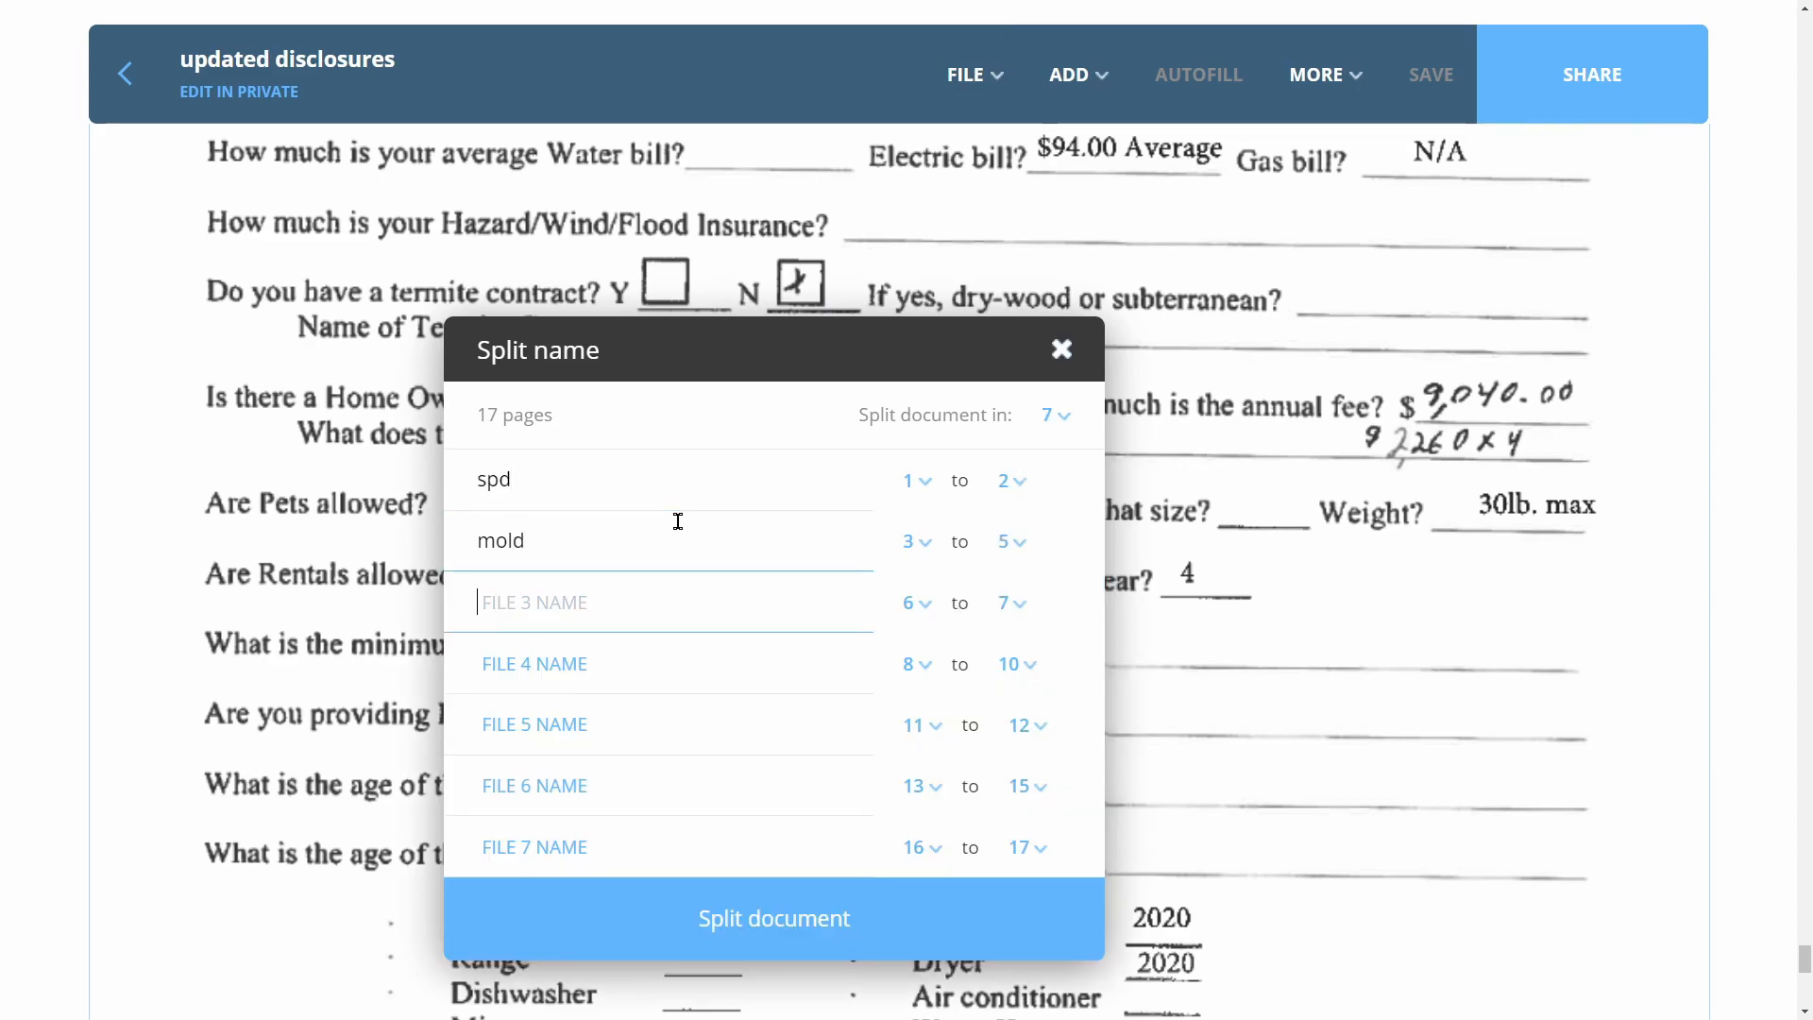
pyautogui.press('Tab')
pyautogui.write('inven')
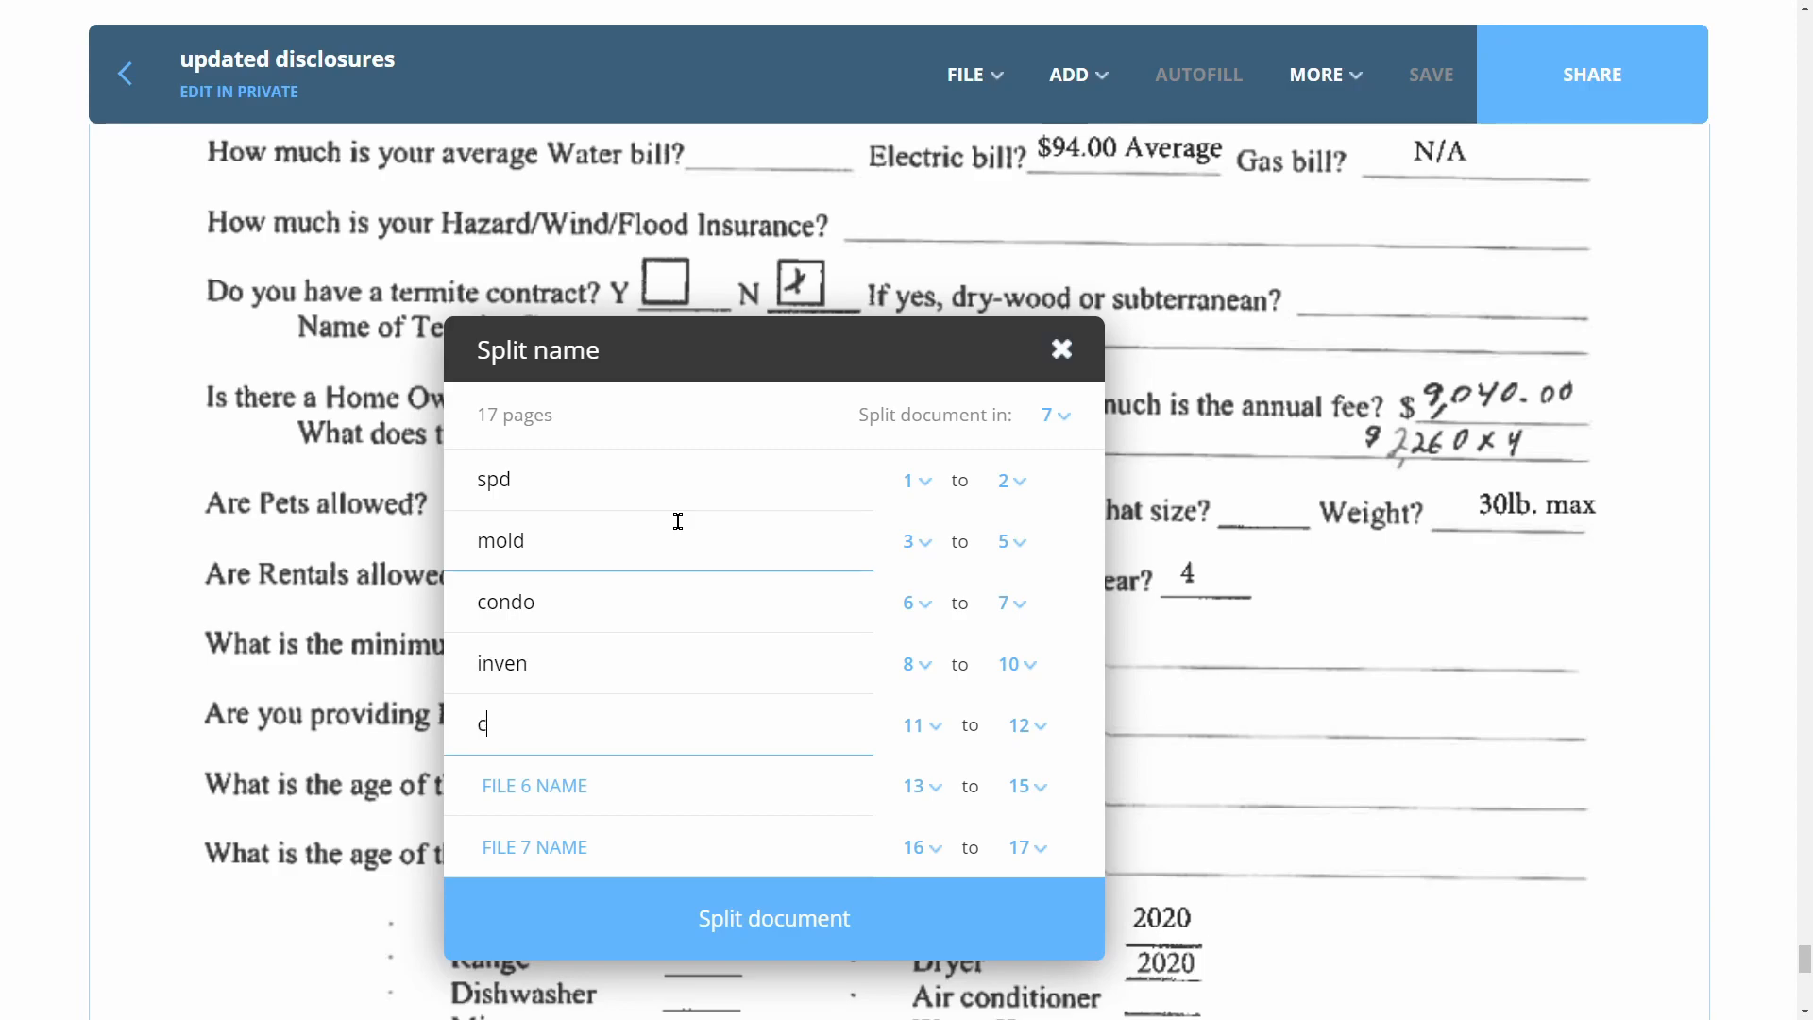
pyautogui.press('Tab')
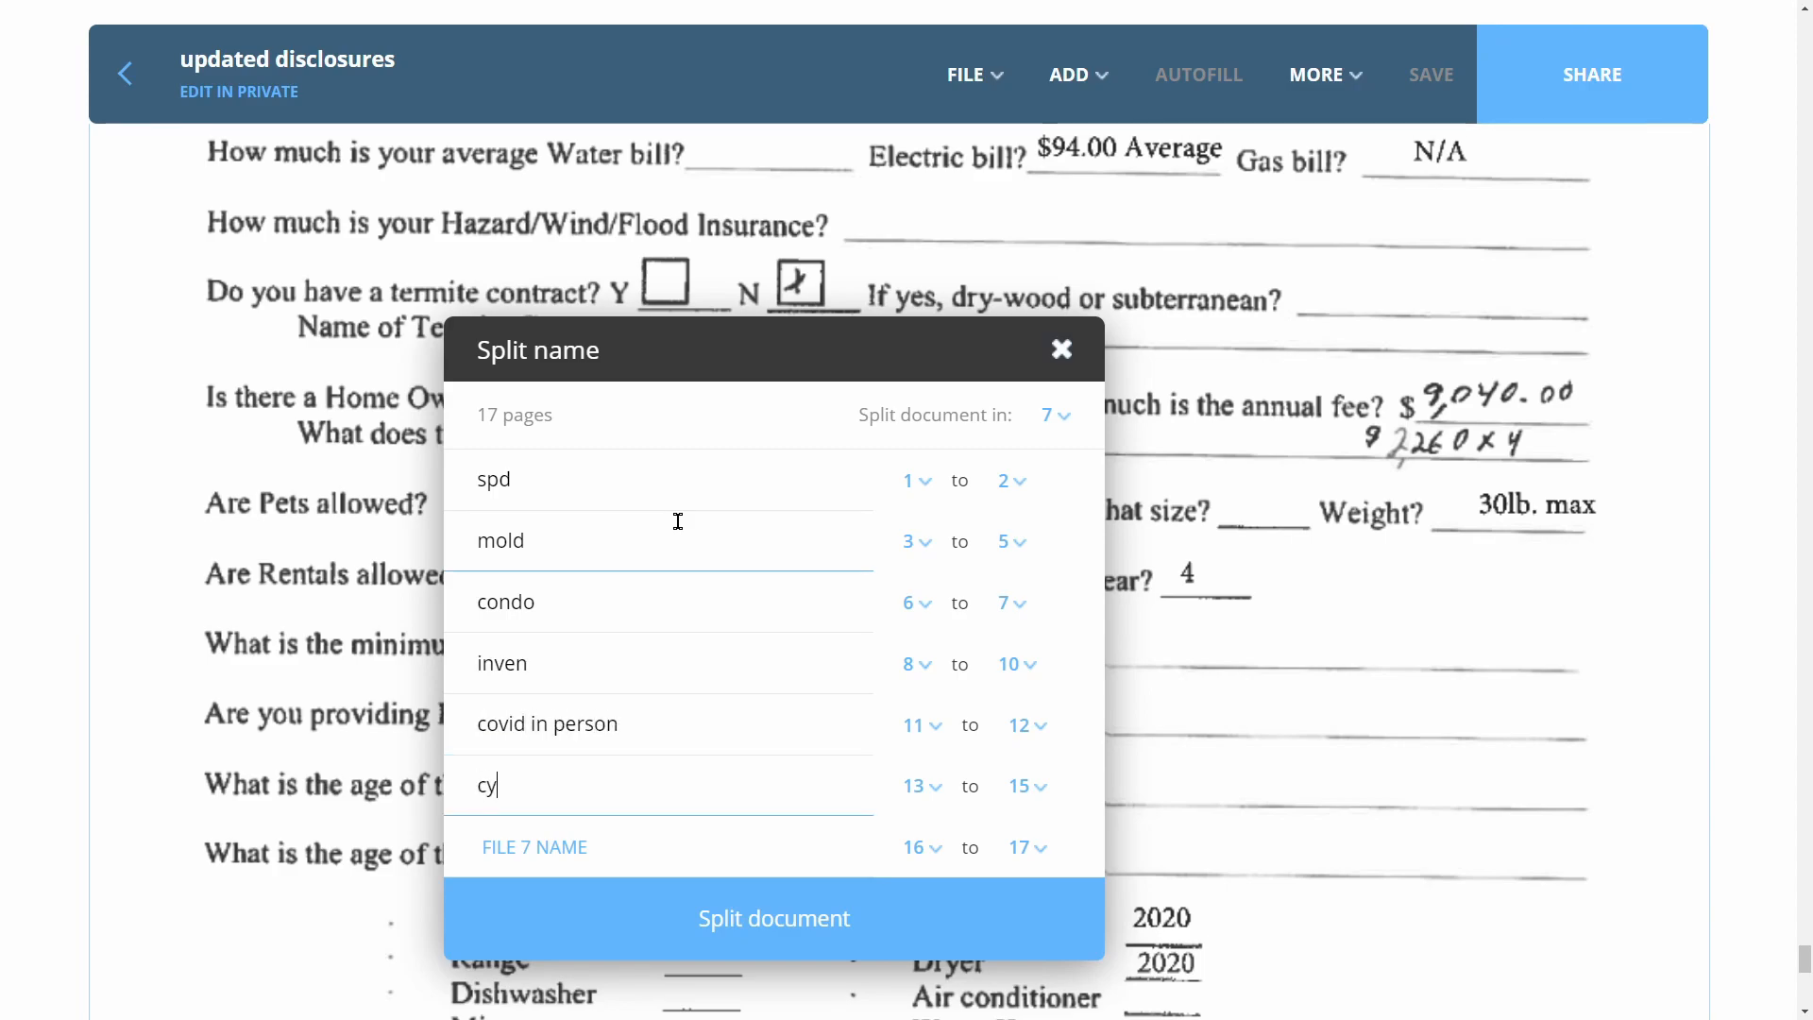
# Set start pages (mold 8, inven 12, covid in person 13, cyber 15, faq) and split the document
pyautogui.click(926, 552)
pyautogui.click(915, 809)
pyautogui.click(926, 486)
pyautogui.click(926, 746)
pyautogui.click(926, 546)
pyautogui.click(928, 745)
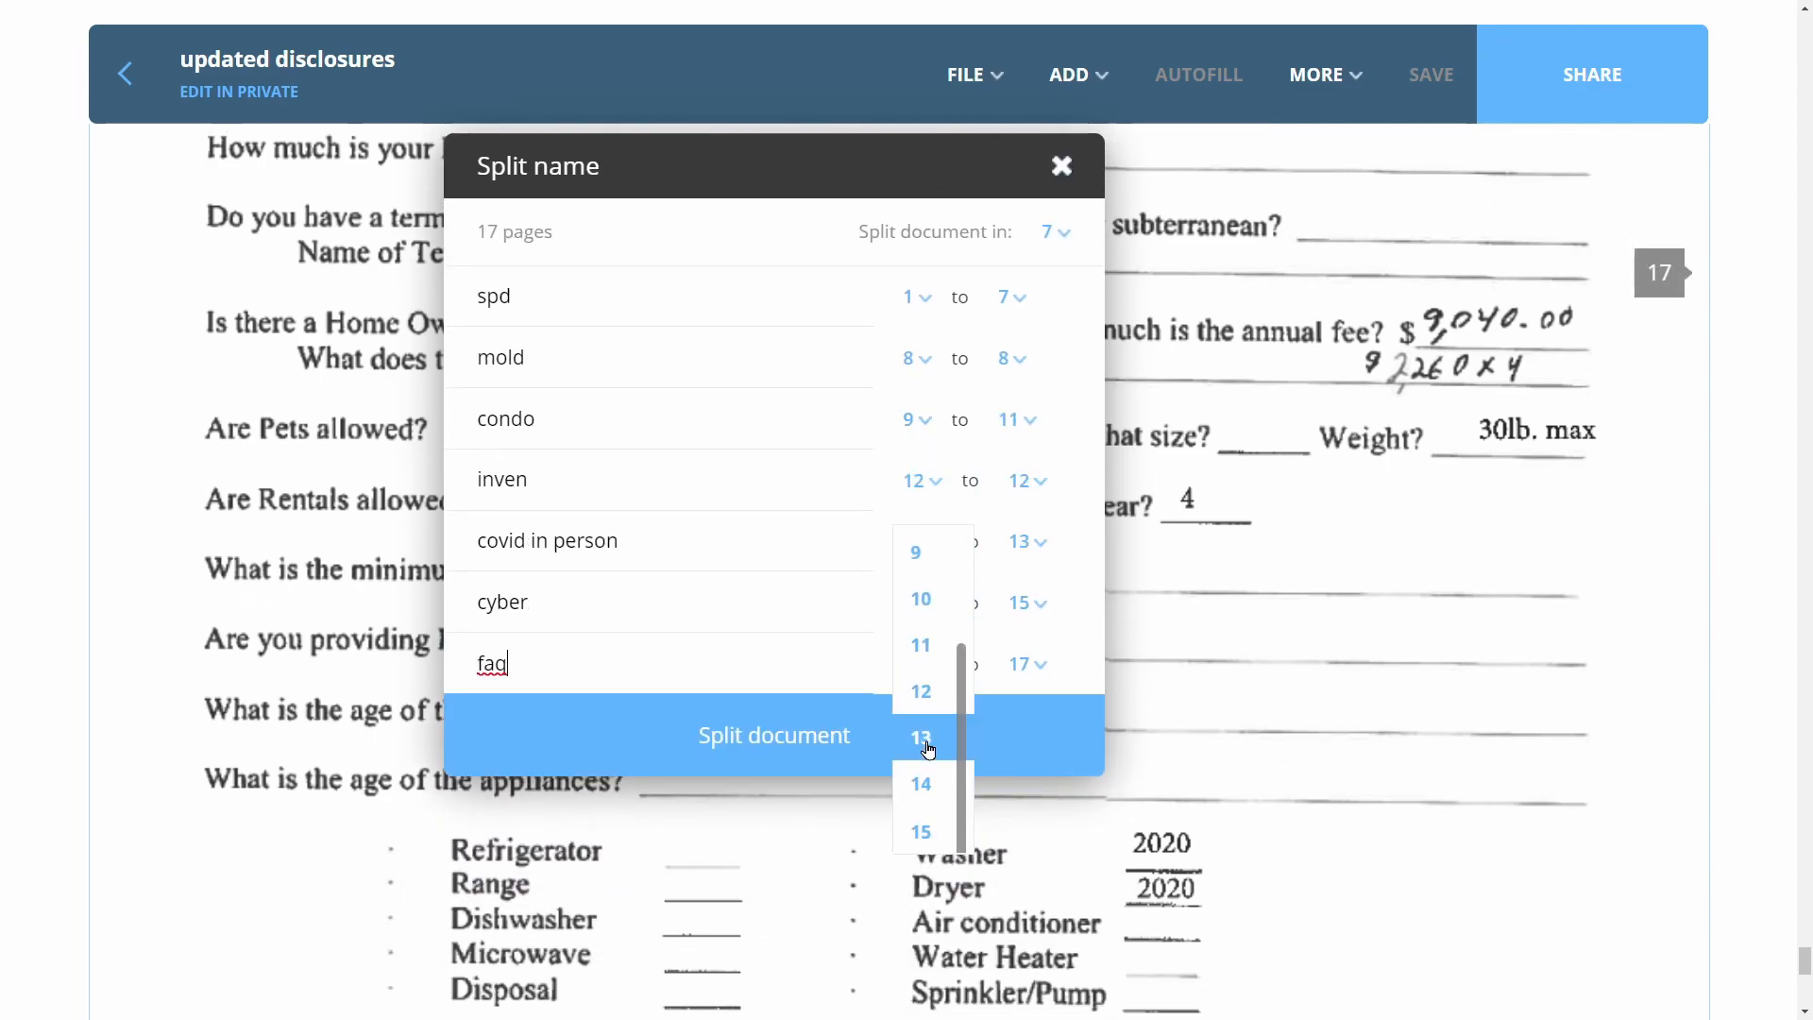
pyautogui.click(921, 604)
pyautogui.scroll(-3, 923, 755)
pyautogui.click(921, 841)
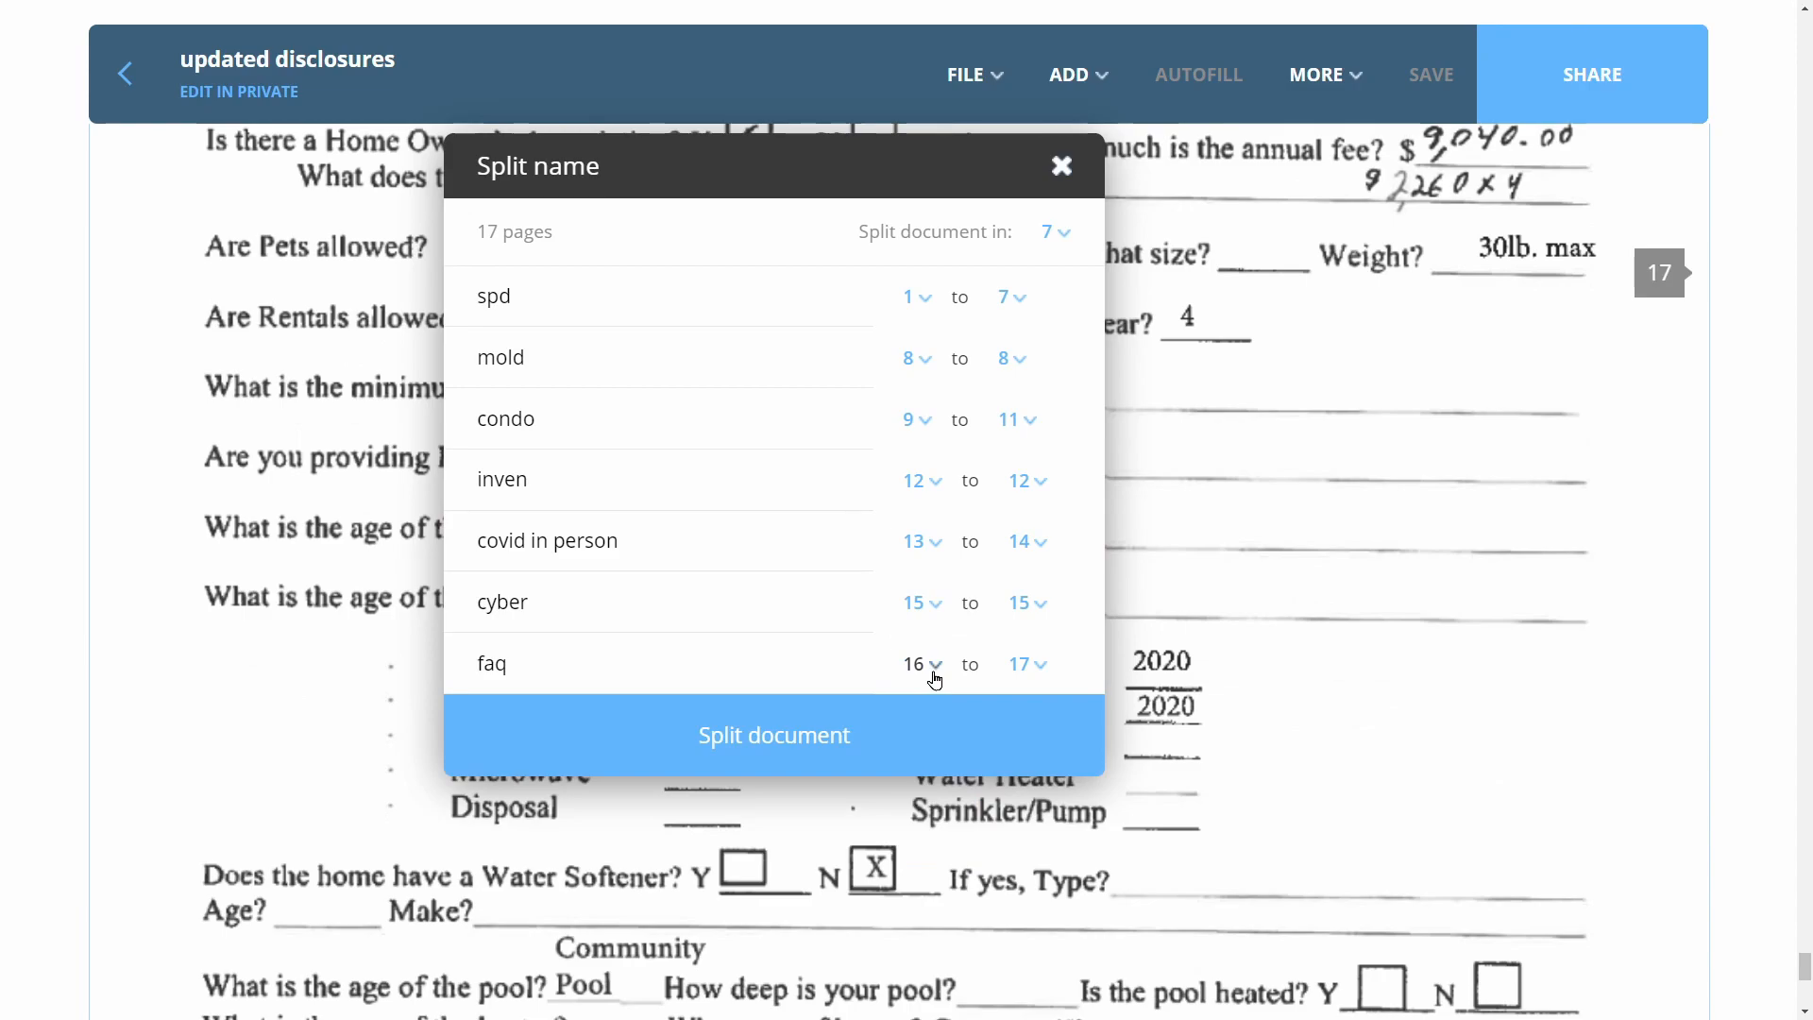
pyautogui.click(934, 676)
pyautogui.click(923, 907)
pyautogui.click(891, 735)
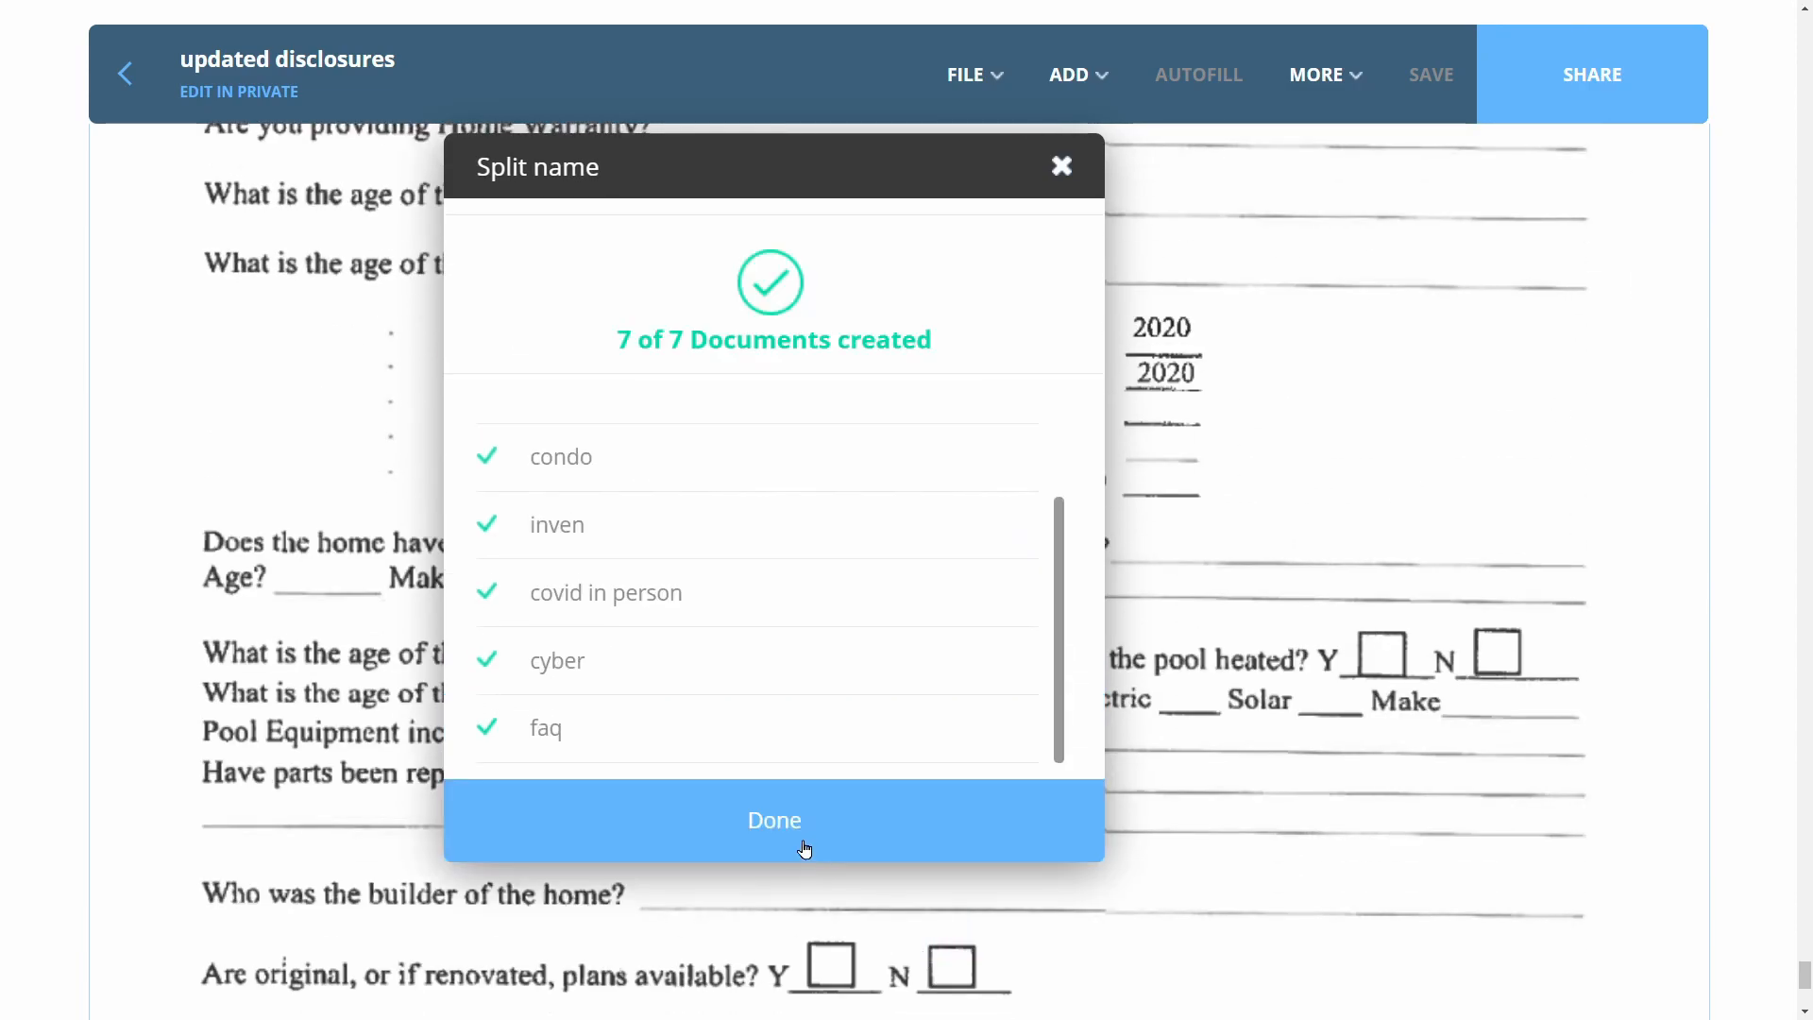
pyautogui.click(803, 855)
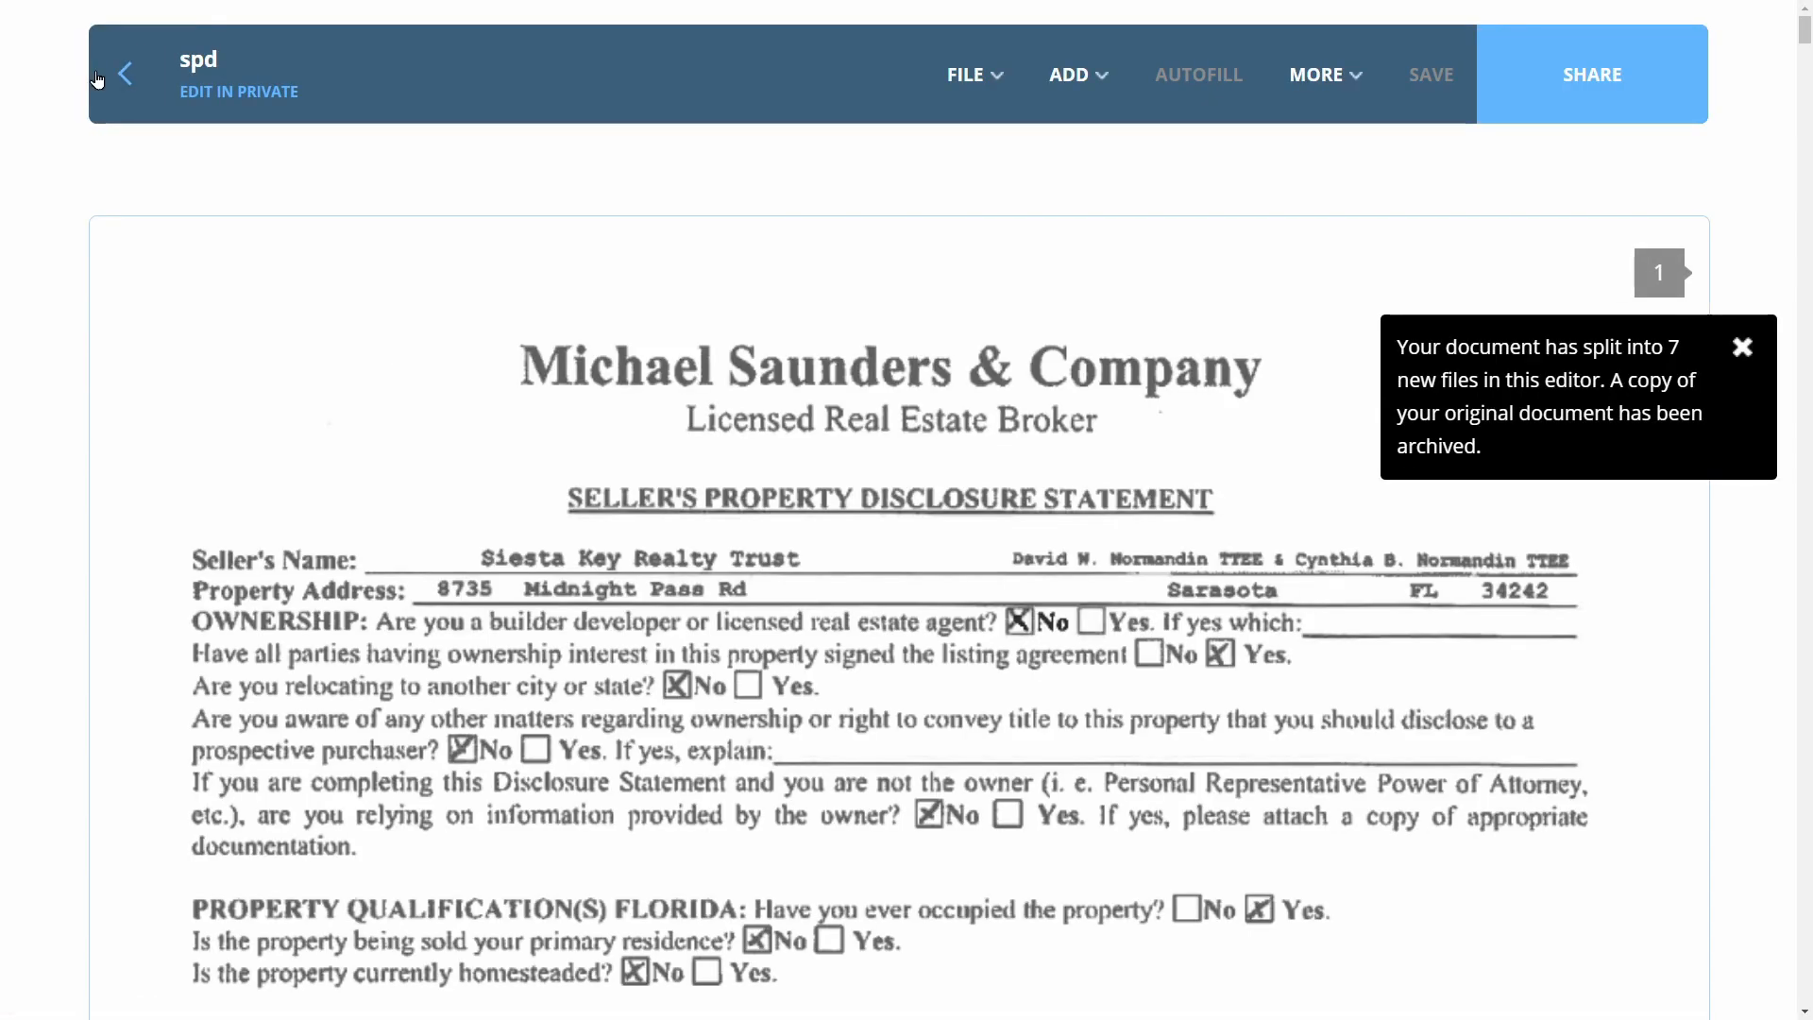
pyautogui.scroll(-5, 847, 565)
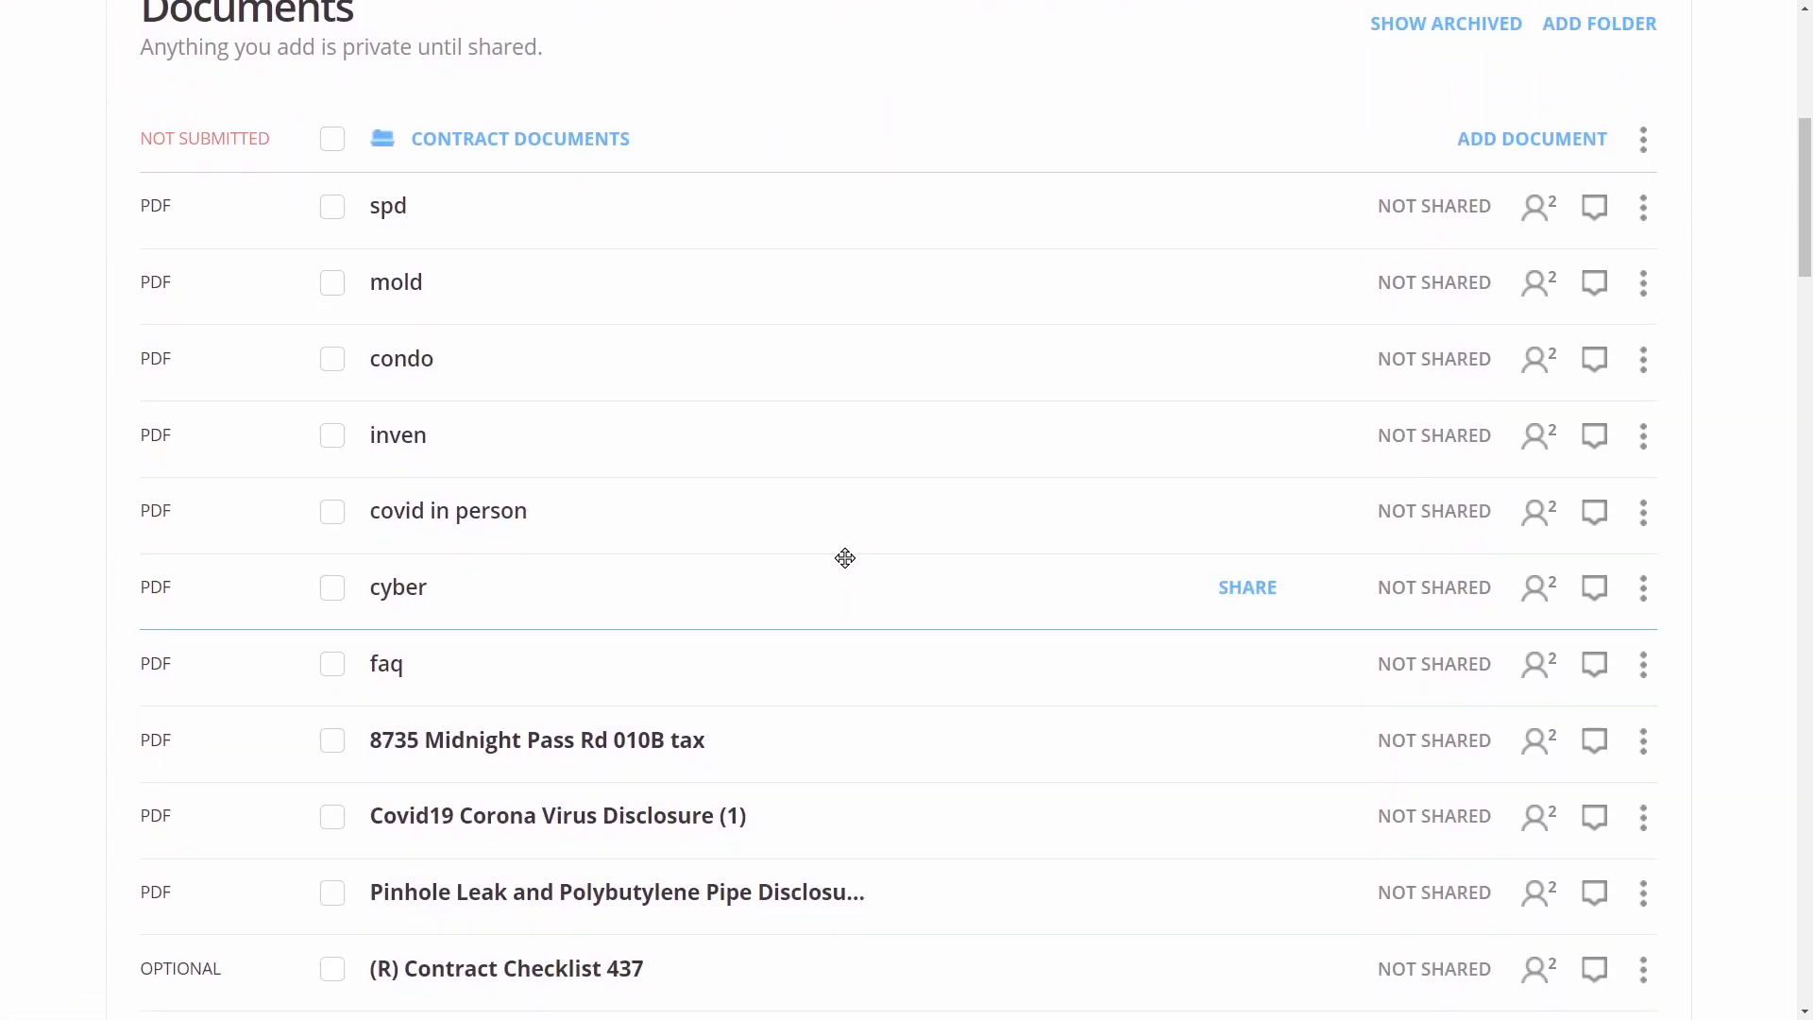
# Drop the spd file onto the (R) Seller Property Disclosure Statement slot
pyautogui.scroll(-1, 845, 558)
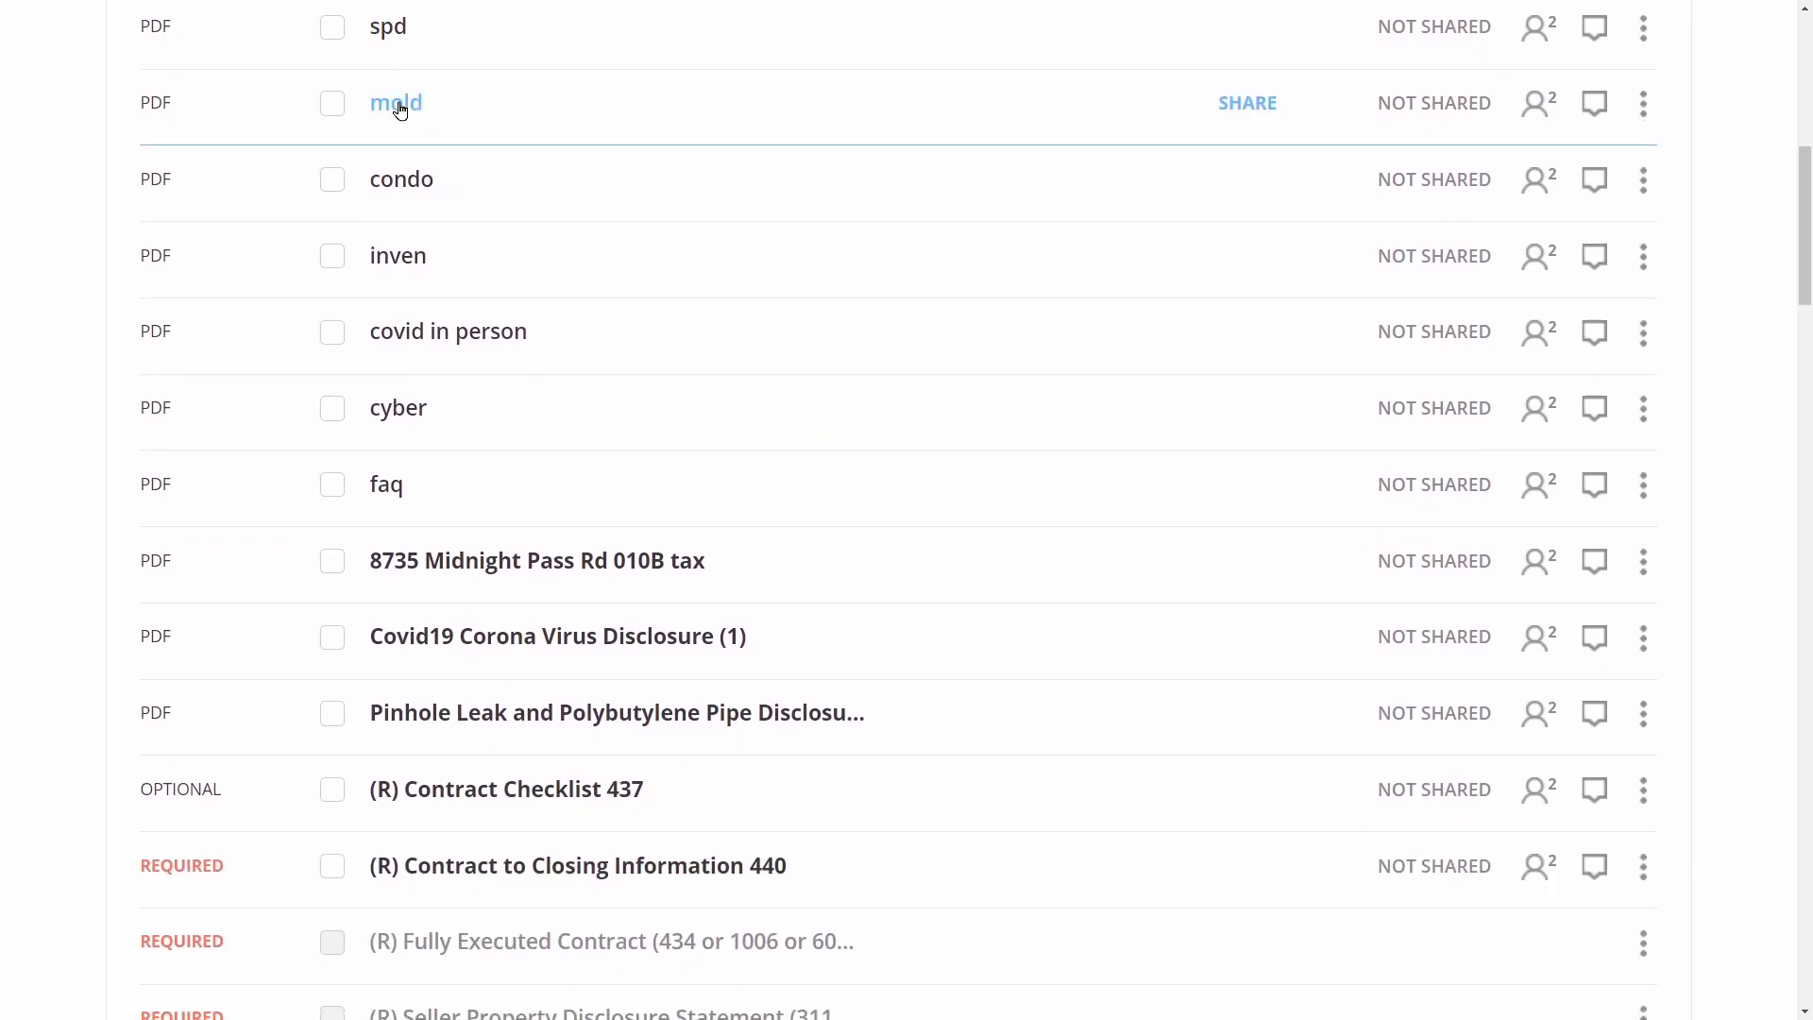
pyautogui.moveTo(396, 82); pyautogui.dragTo(656, 802)
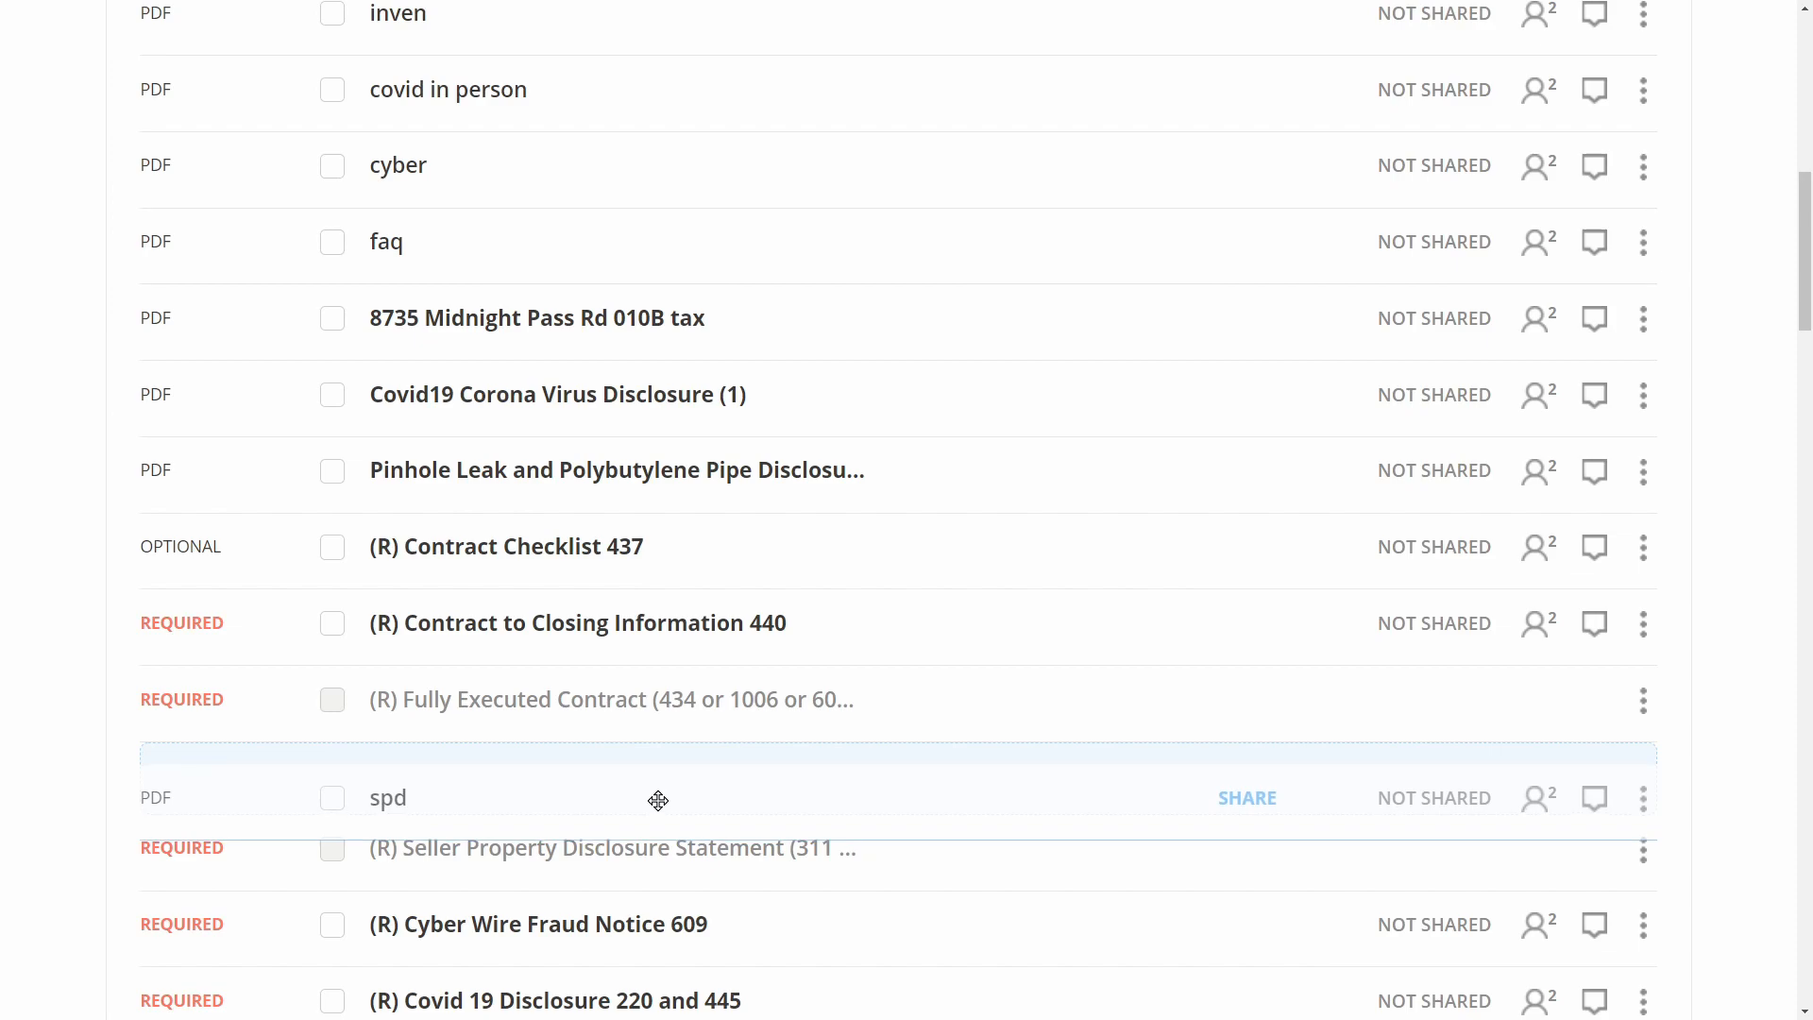
pyautogui.moveTo(658, 801); pyautogui.dragTo(777, 830)
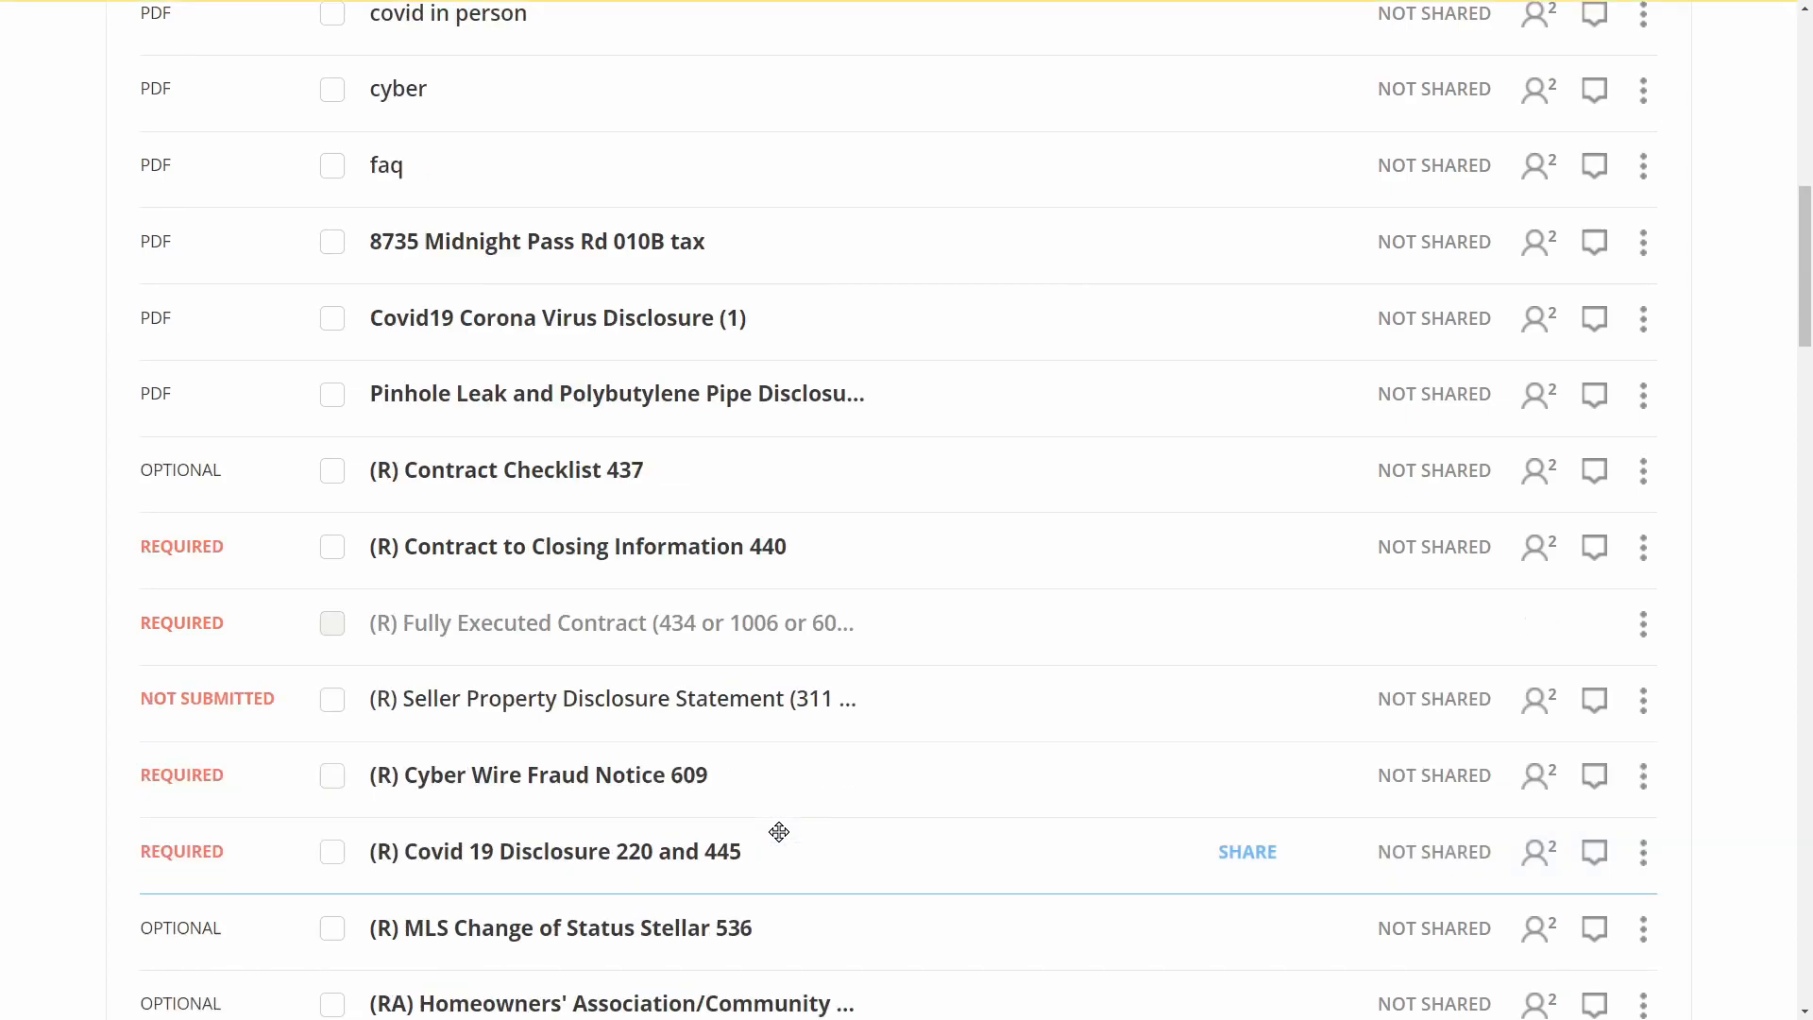
# Review the Seller Property Disclosure Statement and return to the documents list
pyautogui.click(519, 715)
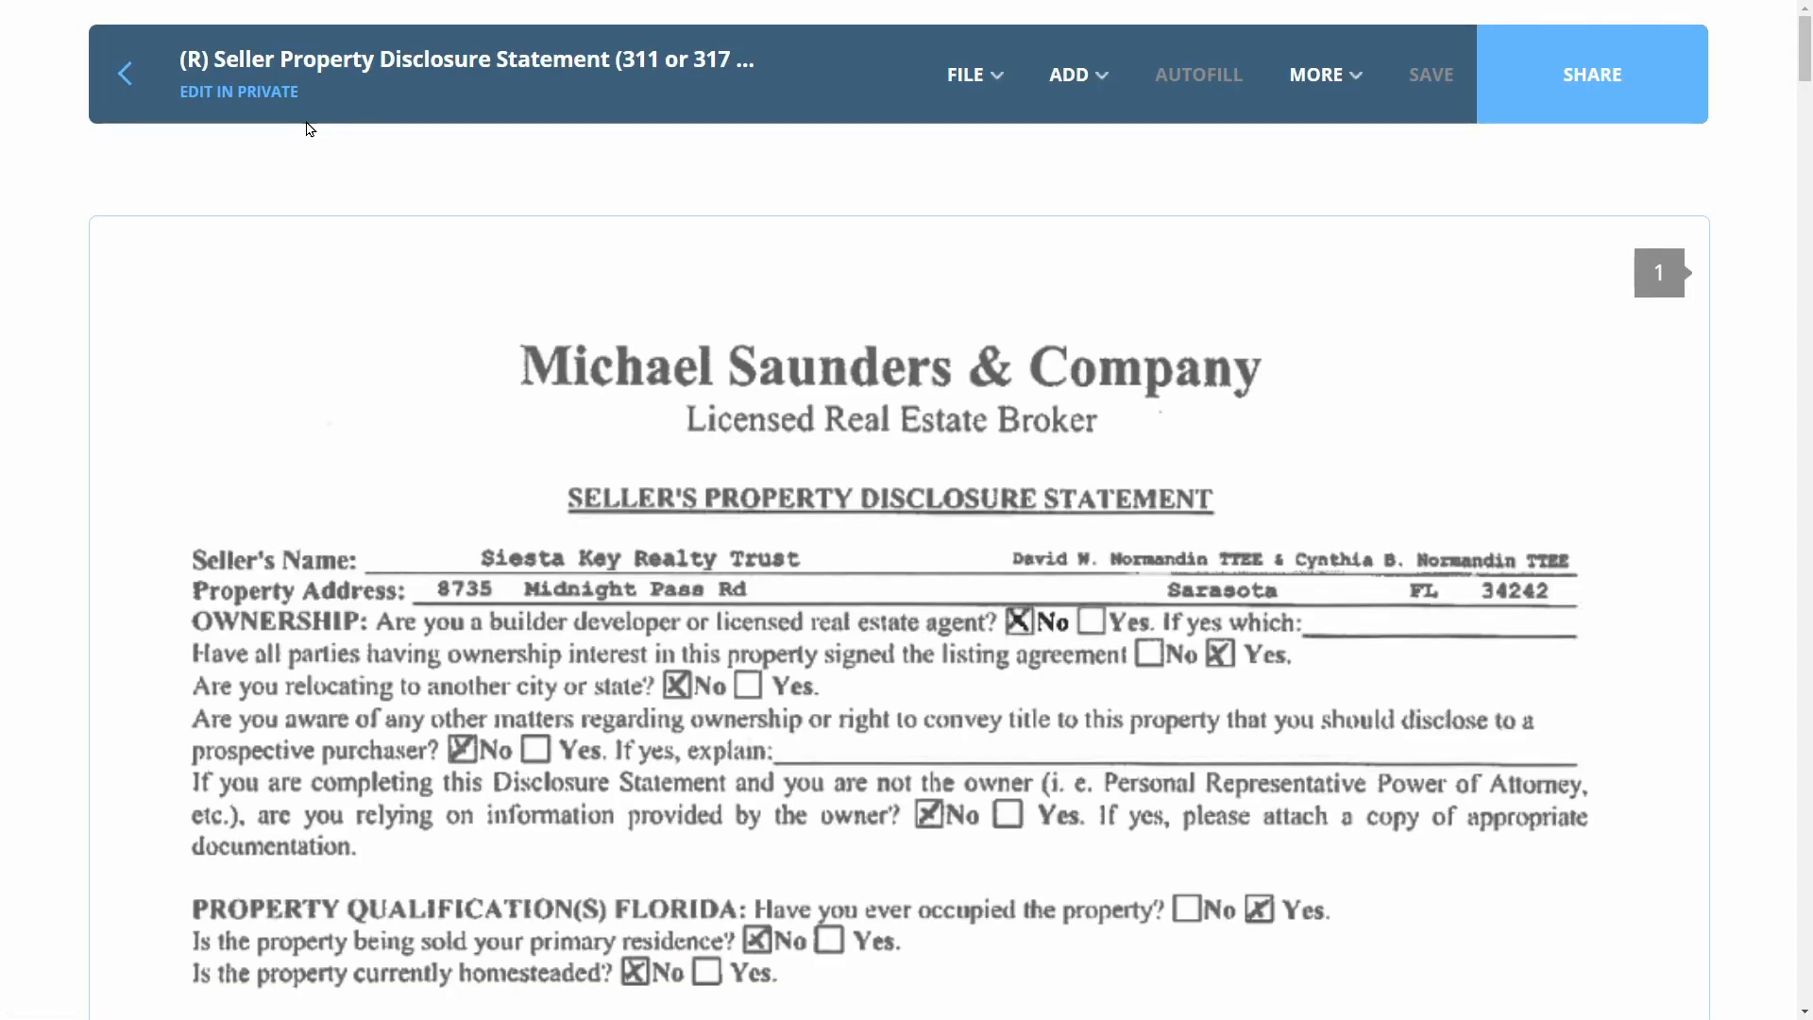
pyautogui.scroll(-15, 757, 317)
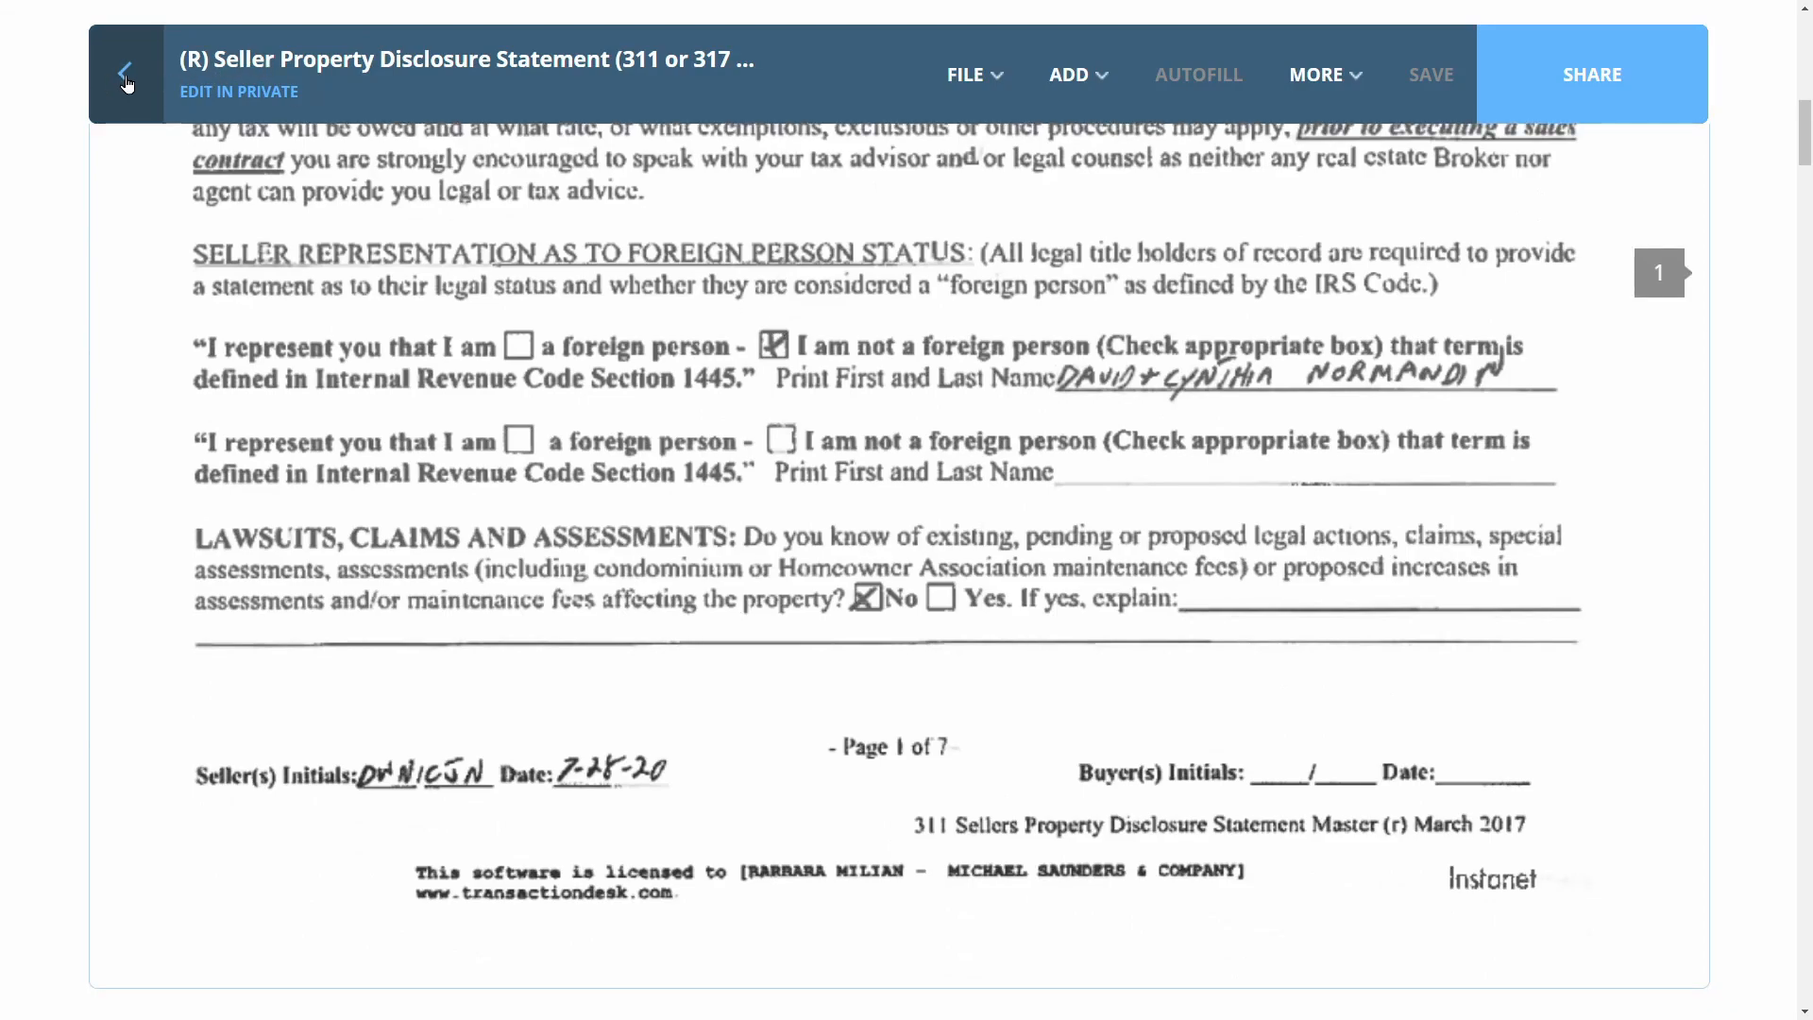
pyautogui.click(126, 76)
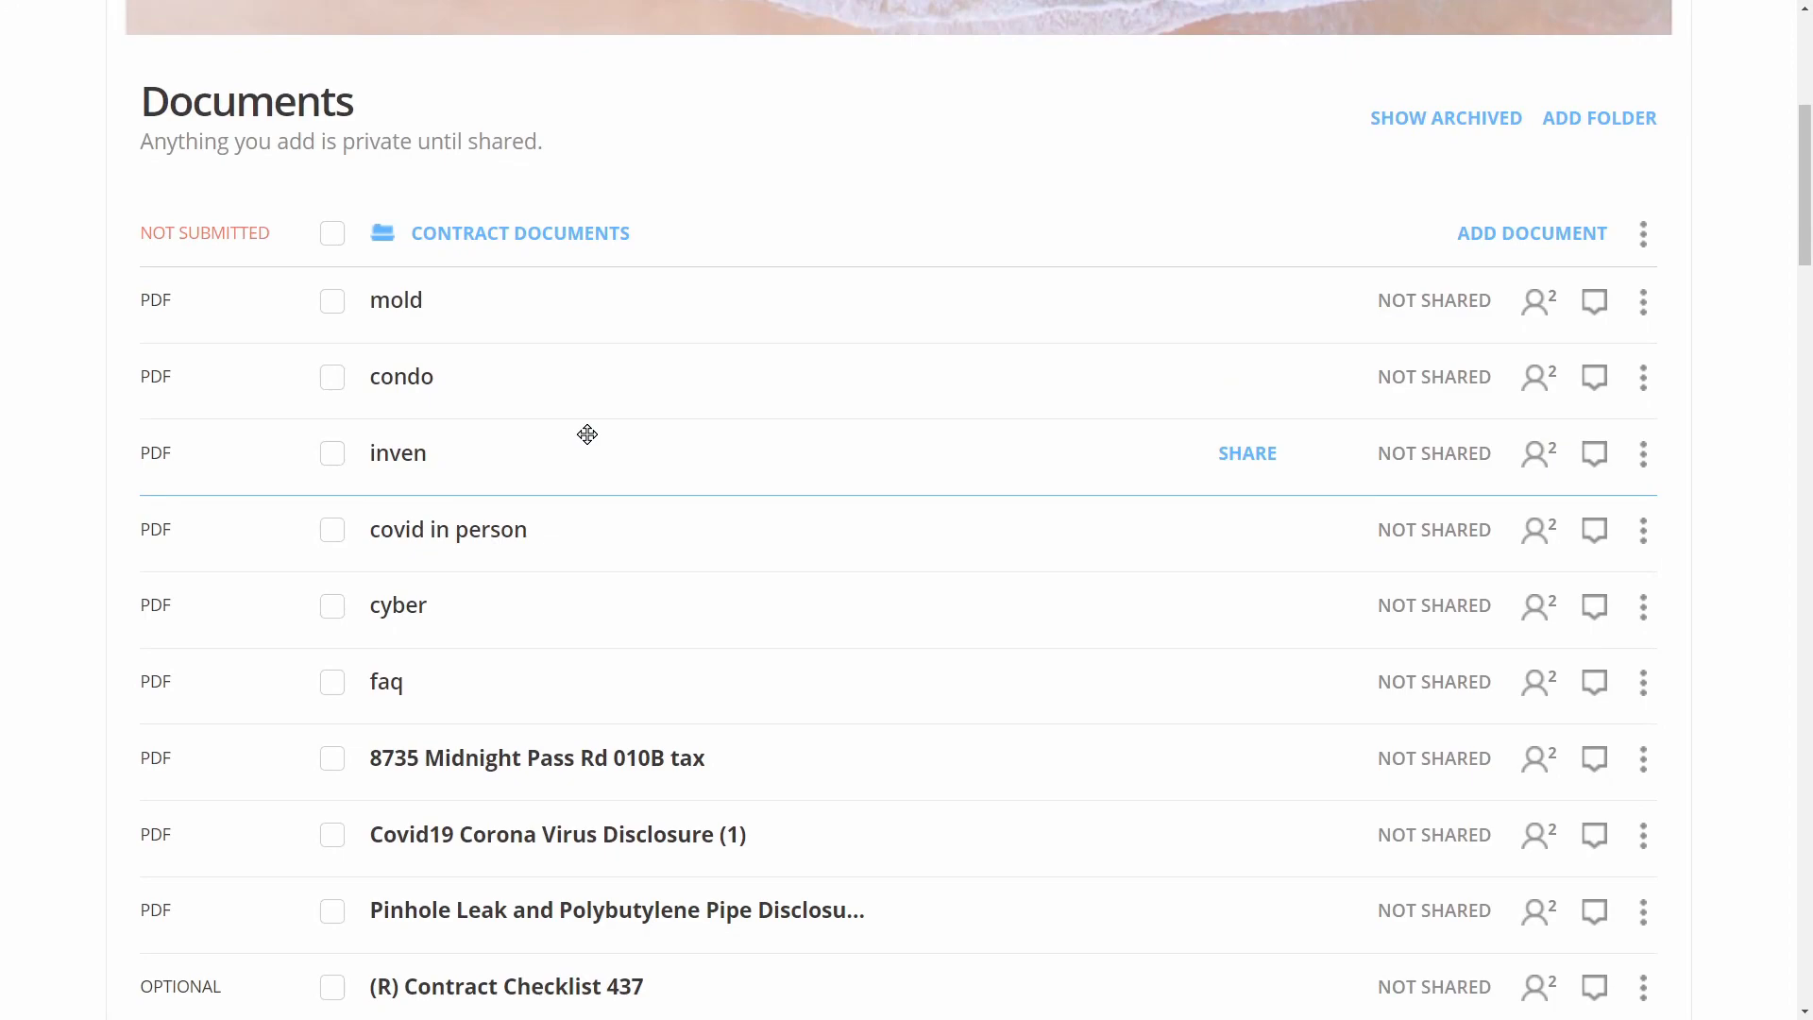
# Replace Mold Addendum to Disclosure 275 with the mold file and preview it
pyautogui.scroll(-1, 588, 432)
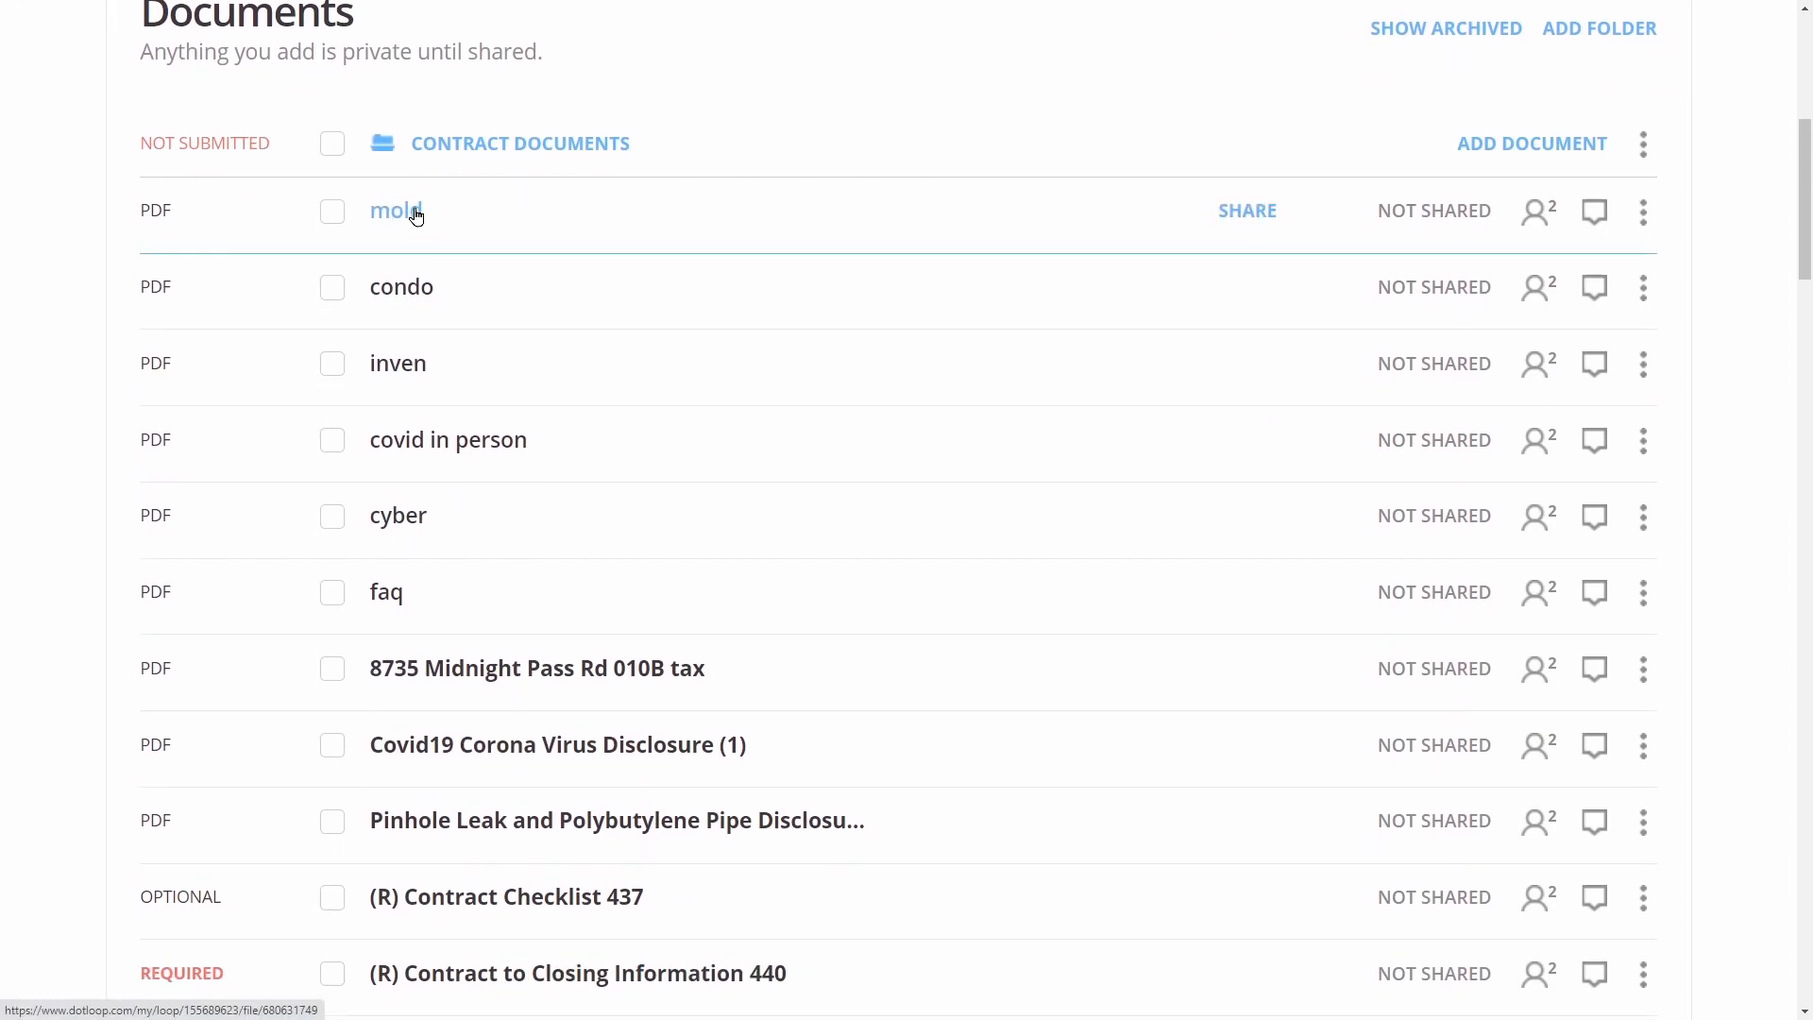
pyautogui.moveTo(484, 438); pyautogui.dragTo(610, 825)
pyautogui.scroll(-7, 587, 657)
pyautogui.scroll(-2, 586, 756)
pyautogui.moveTo(609, 825); pyautogui.dragTo(615, 860)
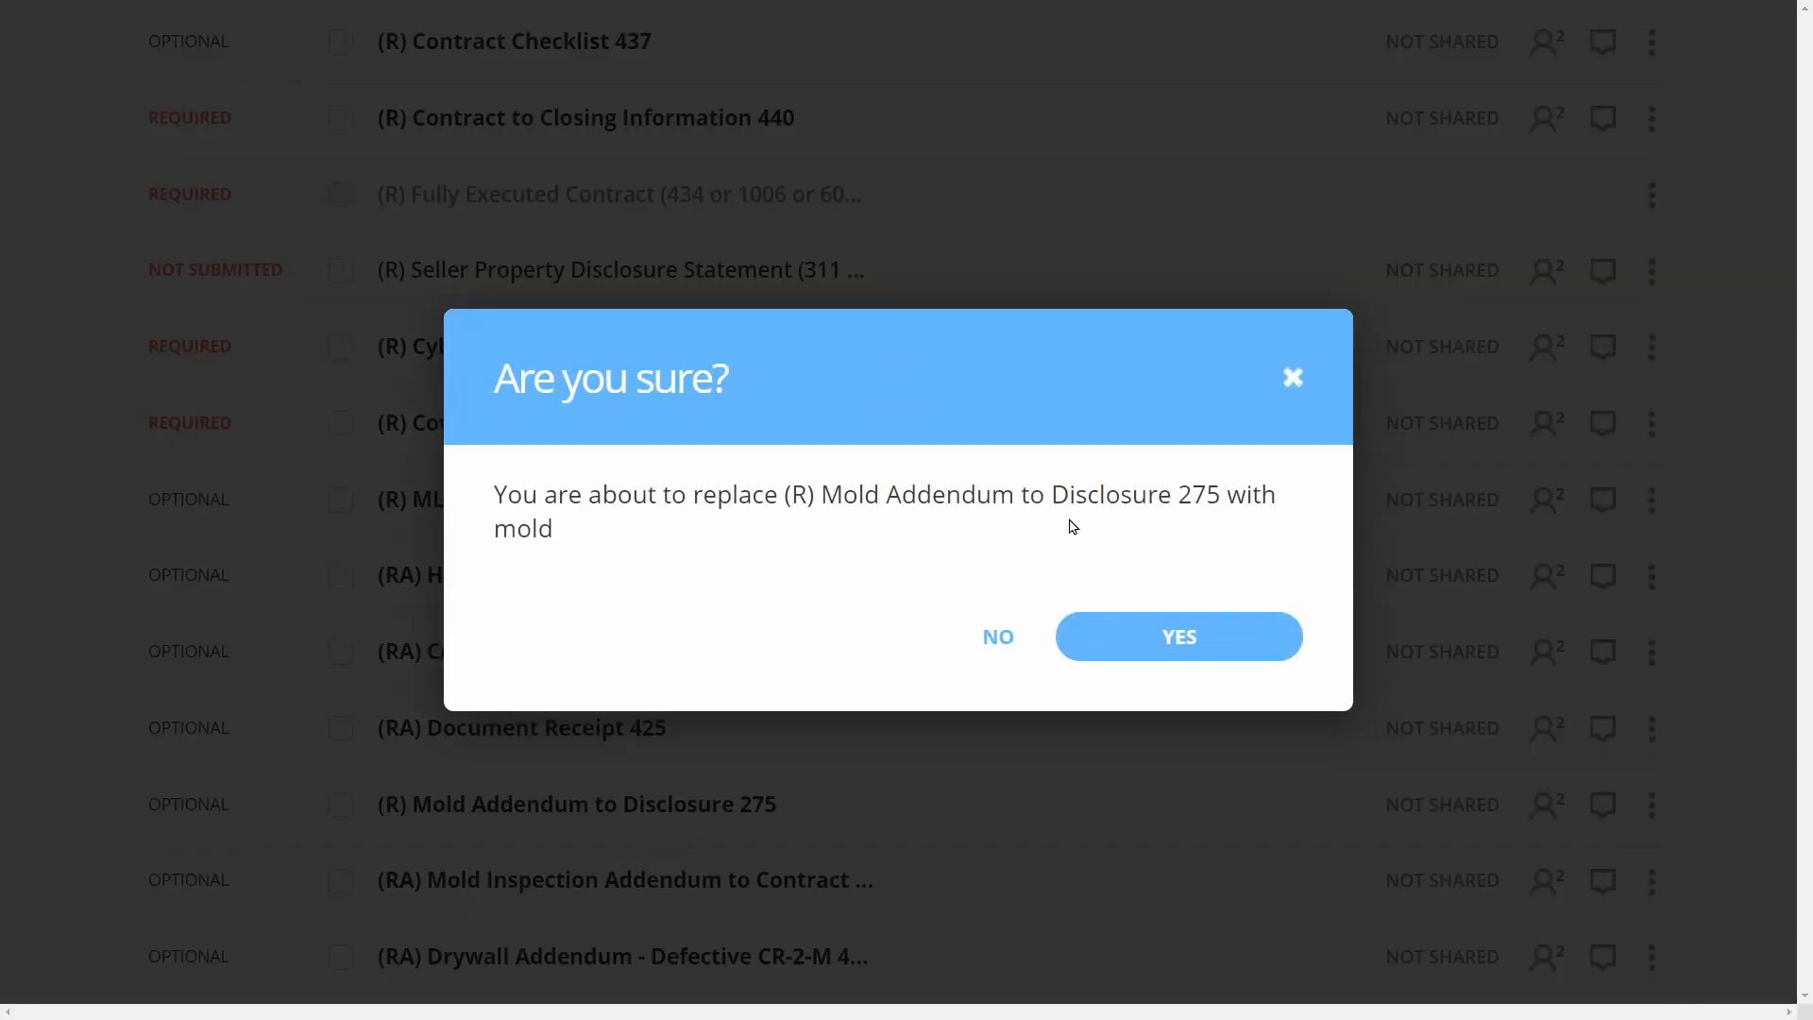
pyautogui.click(1175, 663)
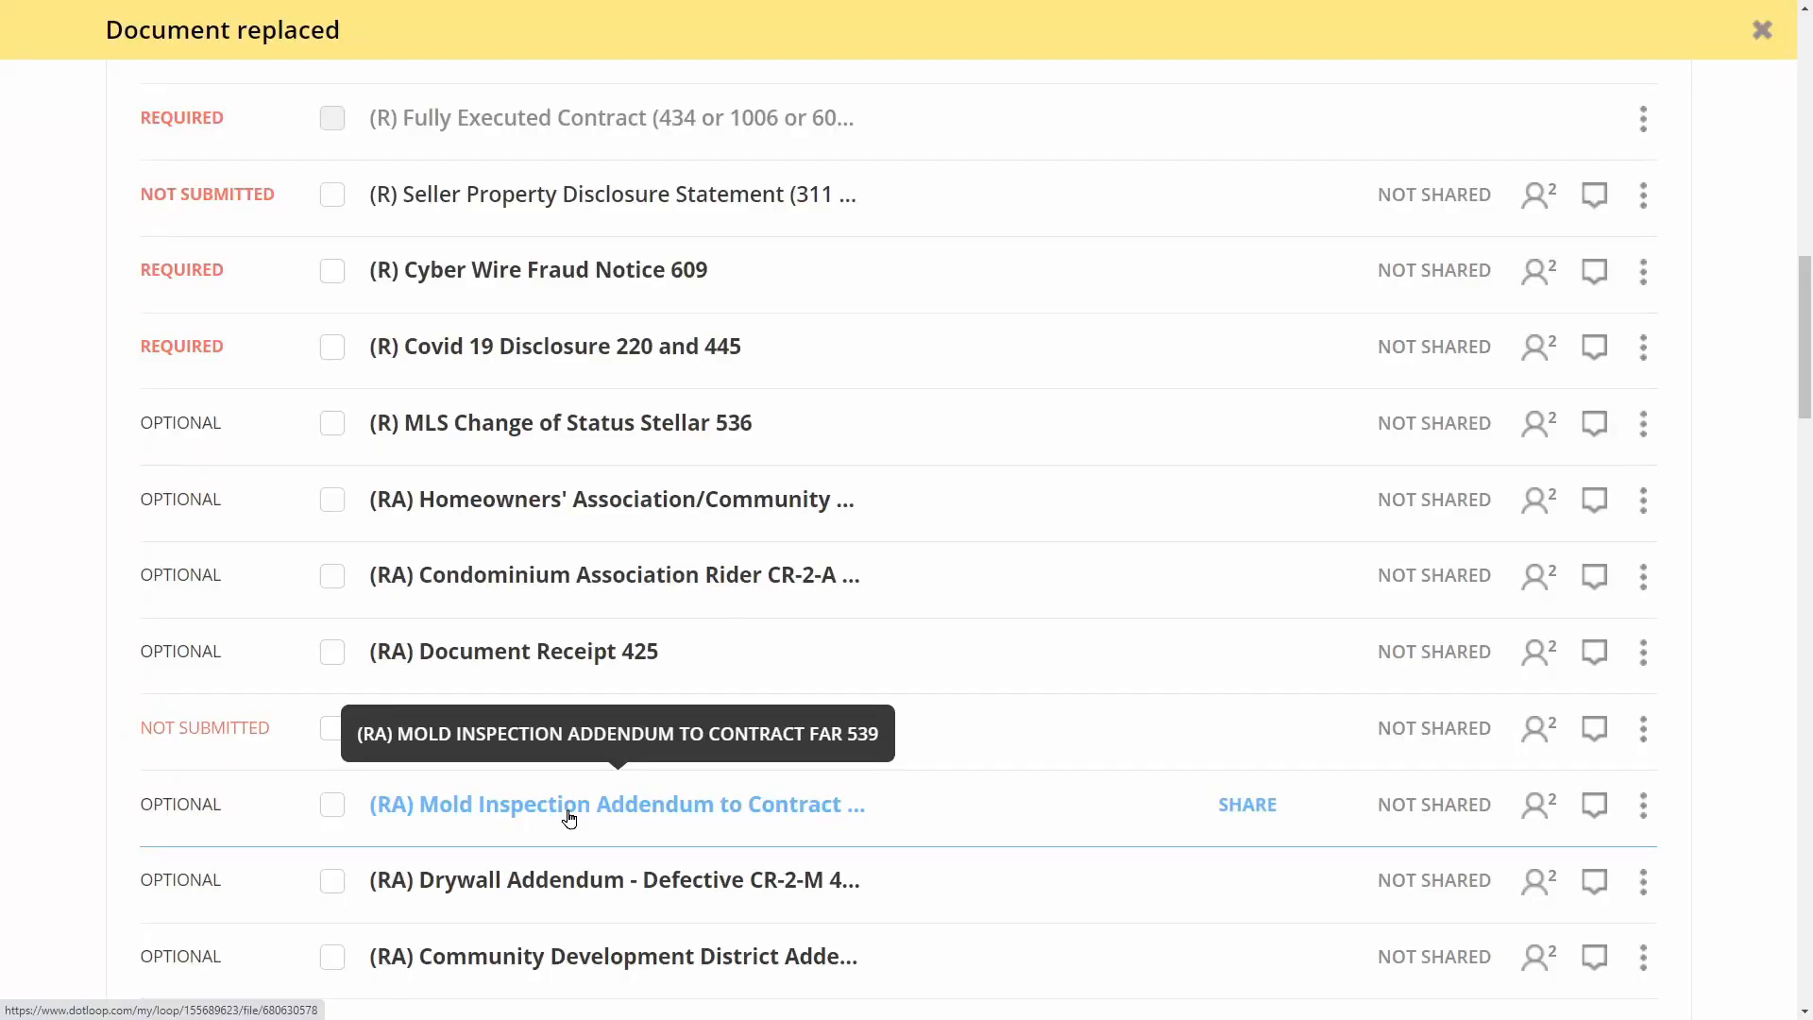
pyautogui.click(591, 728)
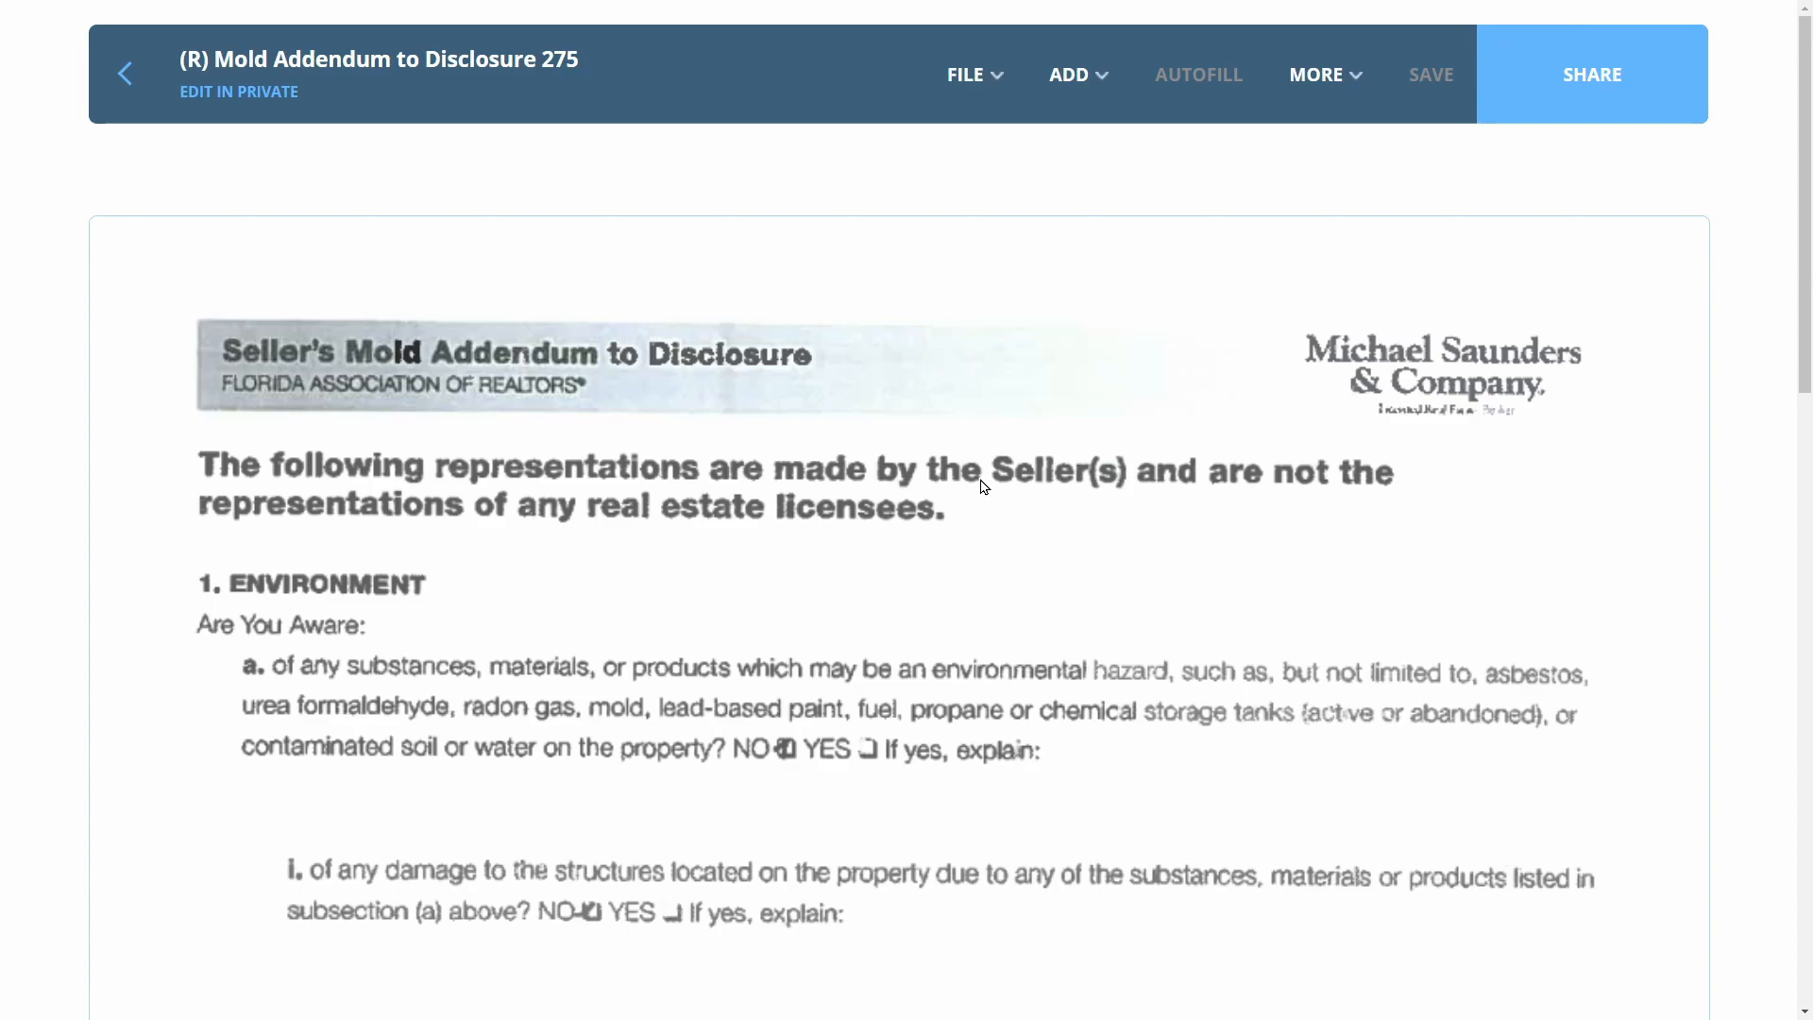
pyautogui.scroll(-10, 982, 486)
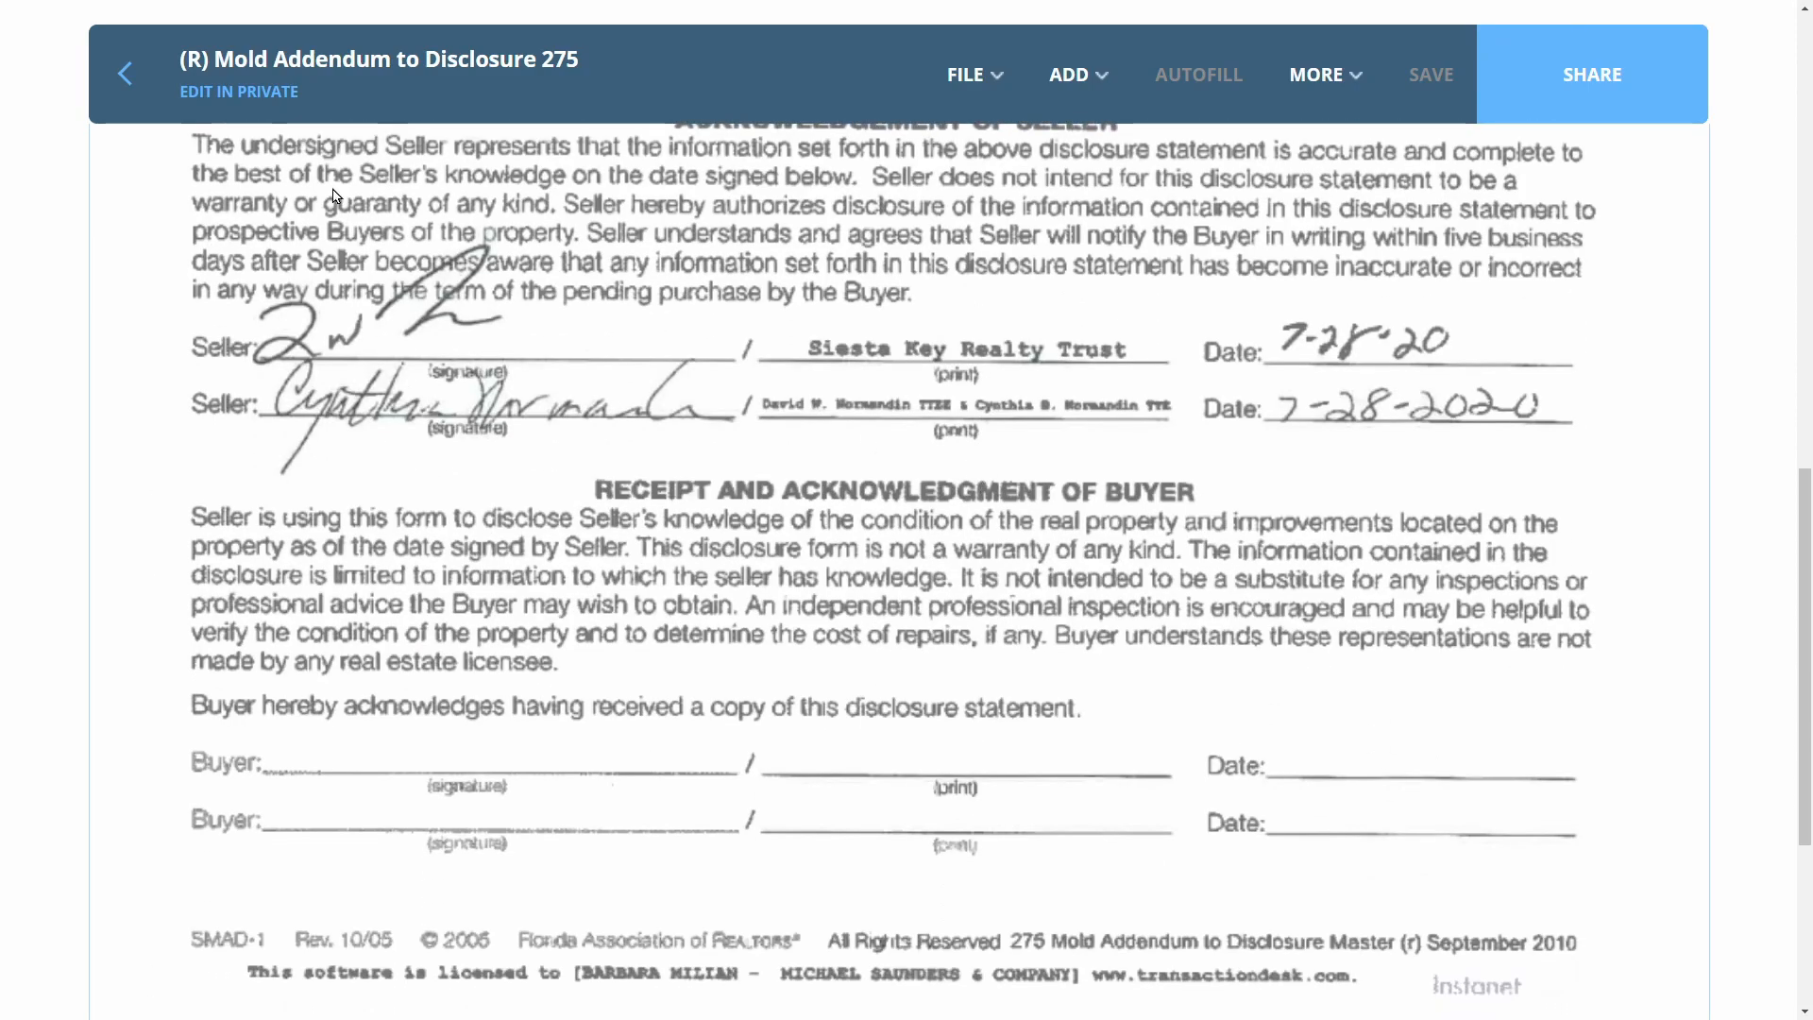
pyautogui.click(122, 76)
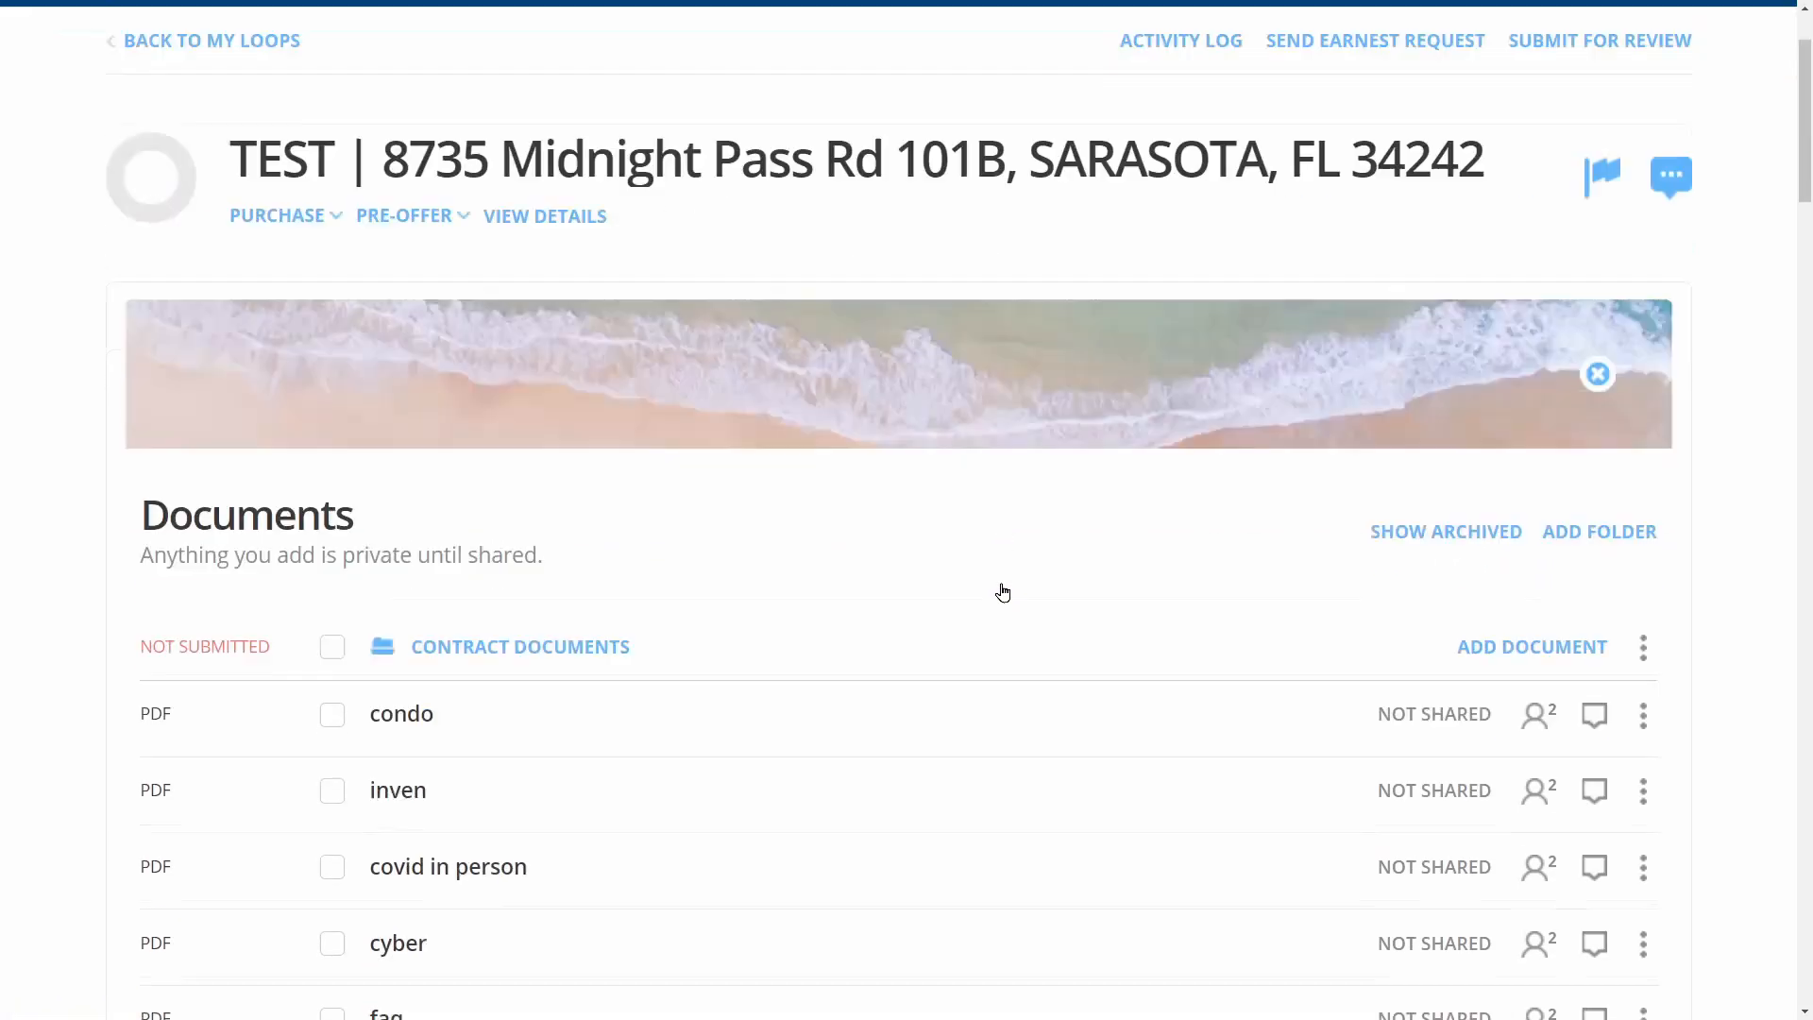
# Replace the Condominium Association Rider CR-2-A 218 and Inventory 236 slots with condo and inven
pyautogui.scroll(-6, 999, 595)
pyautogui.moveTo(429, 126); pyautogui.dragTo(650, 617)
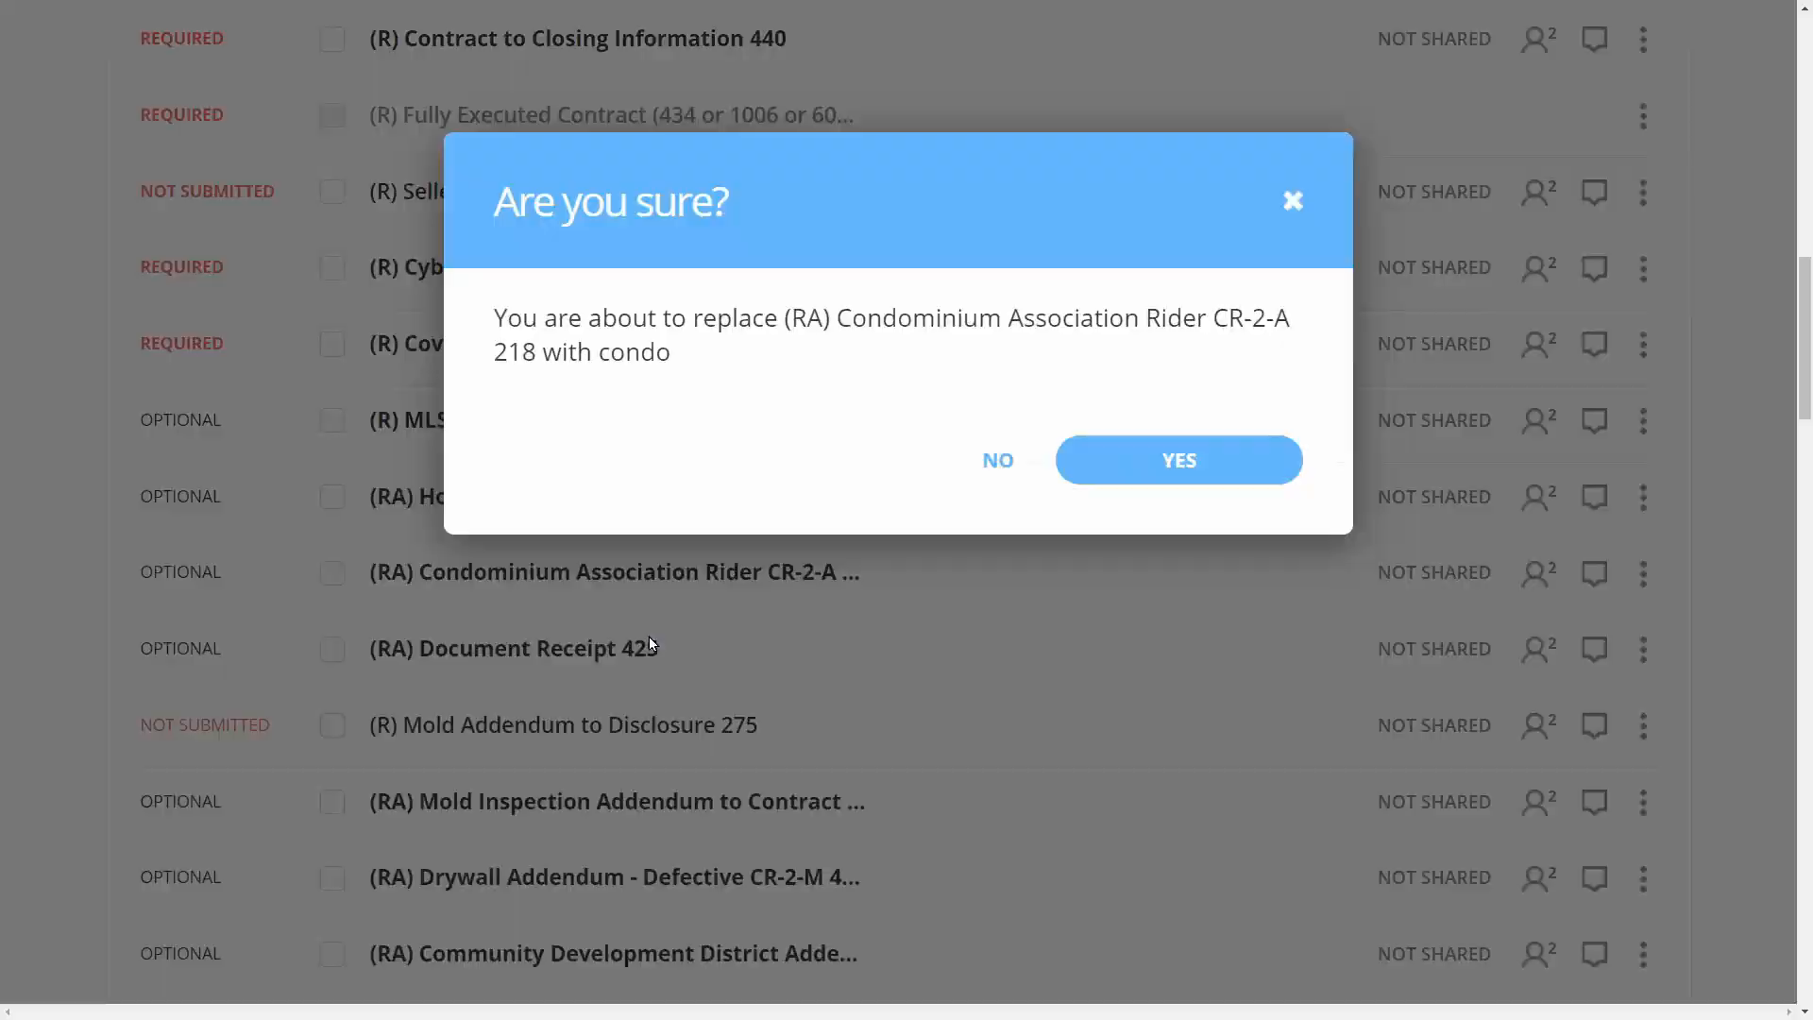
pyautogui.click(1179, 636)
pyautogui.scroll(2, 919, 473)
pyautogui.moveTo(494, 186); pyautogui.dragTo(688, 284)
pyautogui.scroll(-8, 579, 311)
pyautogui.click(1163, 627)
pyautogui.scroll(15, 506, 307)
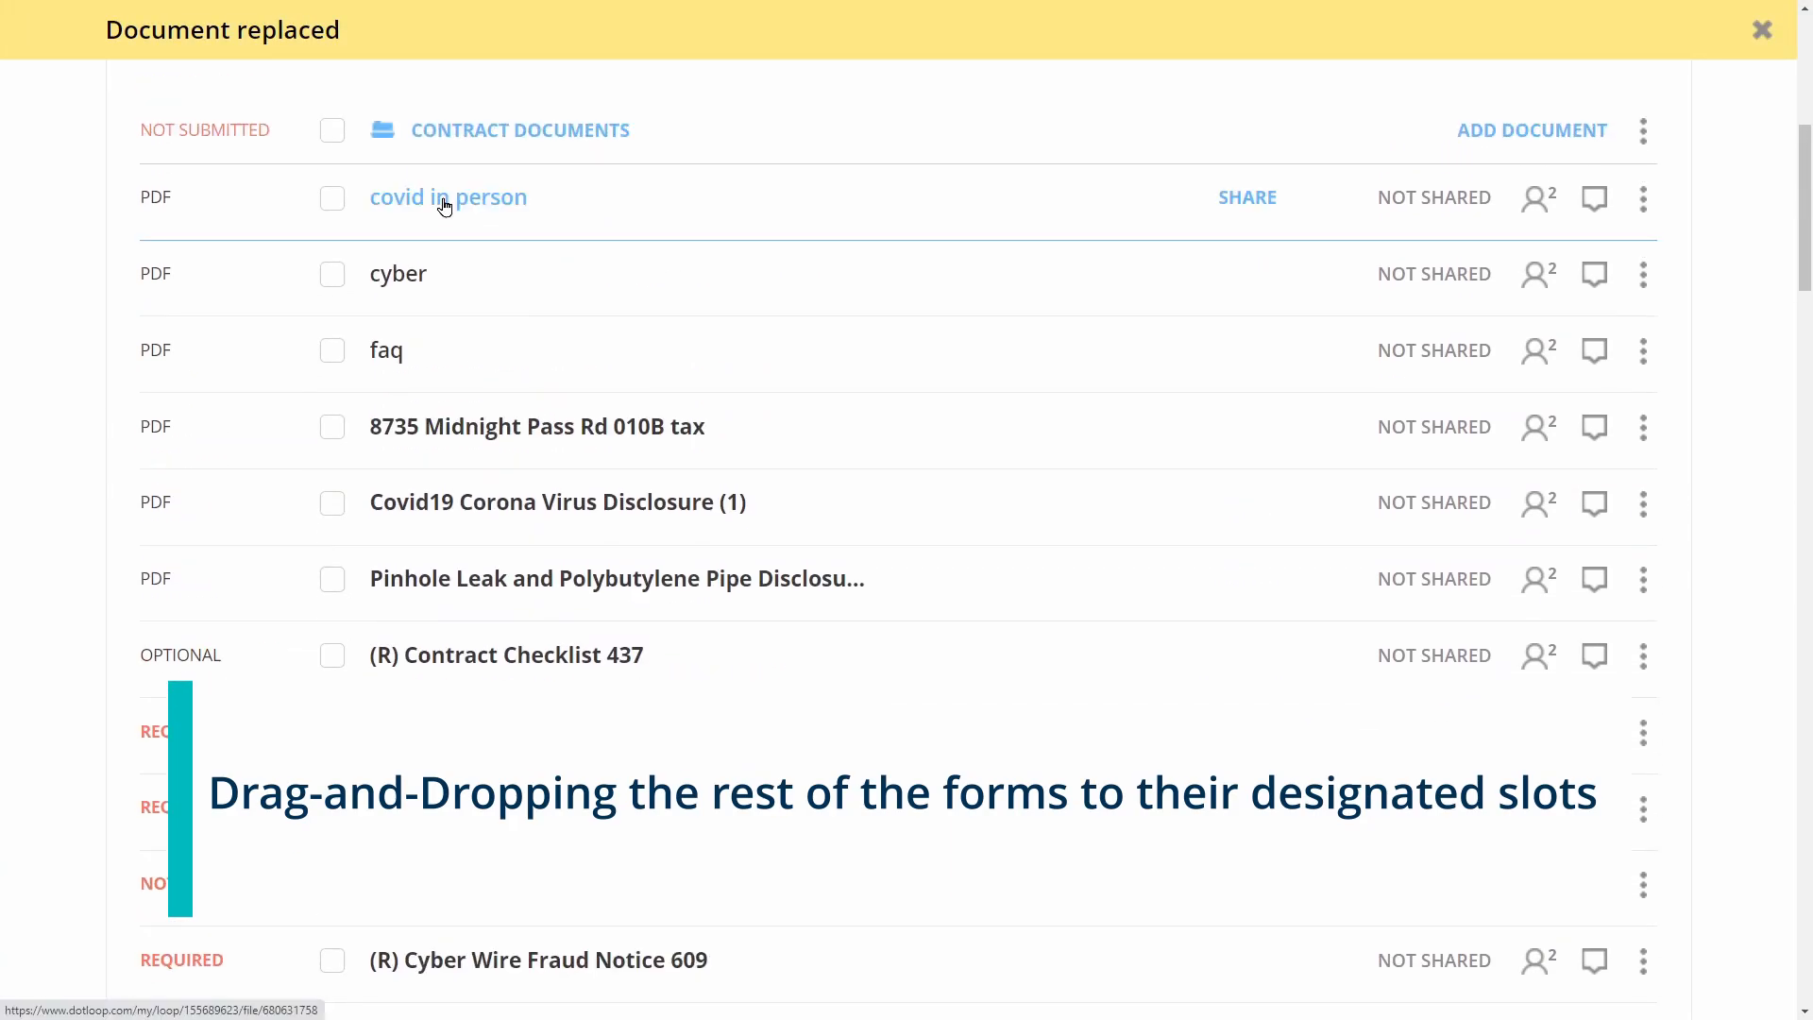
# Replace the COVID-19 in-person access form and Cyber Wire Fraud Notice 609 with covid in person and cyber
pyautogui.scroll(-6, 498, 422)
pyautogui.scroll(-9, 496, 420)
pyautogui.moveTo(497, 422); pyautogui.dragTo(595, 382)
pyautogui.click(1167, 629)
pyautogui.scroll(15, 780, 457)
pyautogui.scroll(-5, 775, 381)
pyautogui.moveTo(421, 198); pyautogui.dragTo(774, 389)
pyautogui.click(1163, 628)
pyautogui.scroll(7, 651, 207)
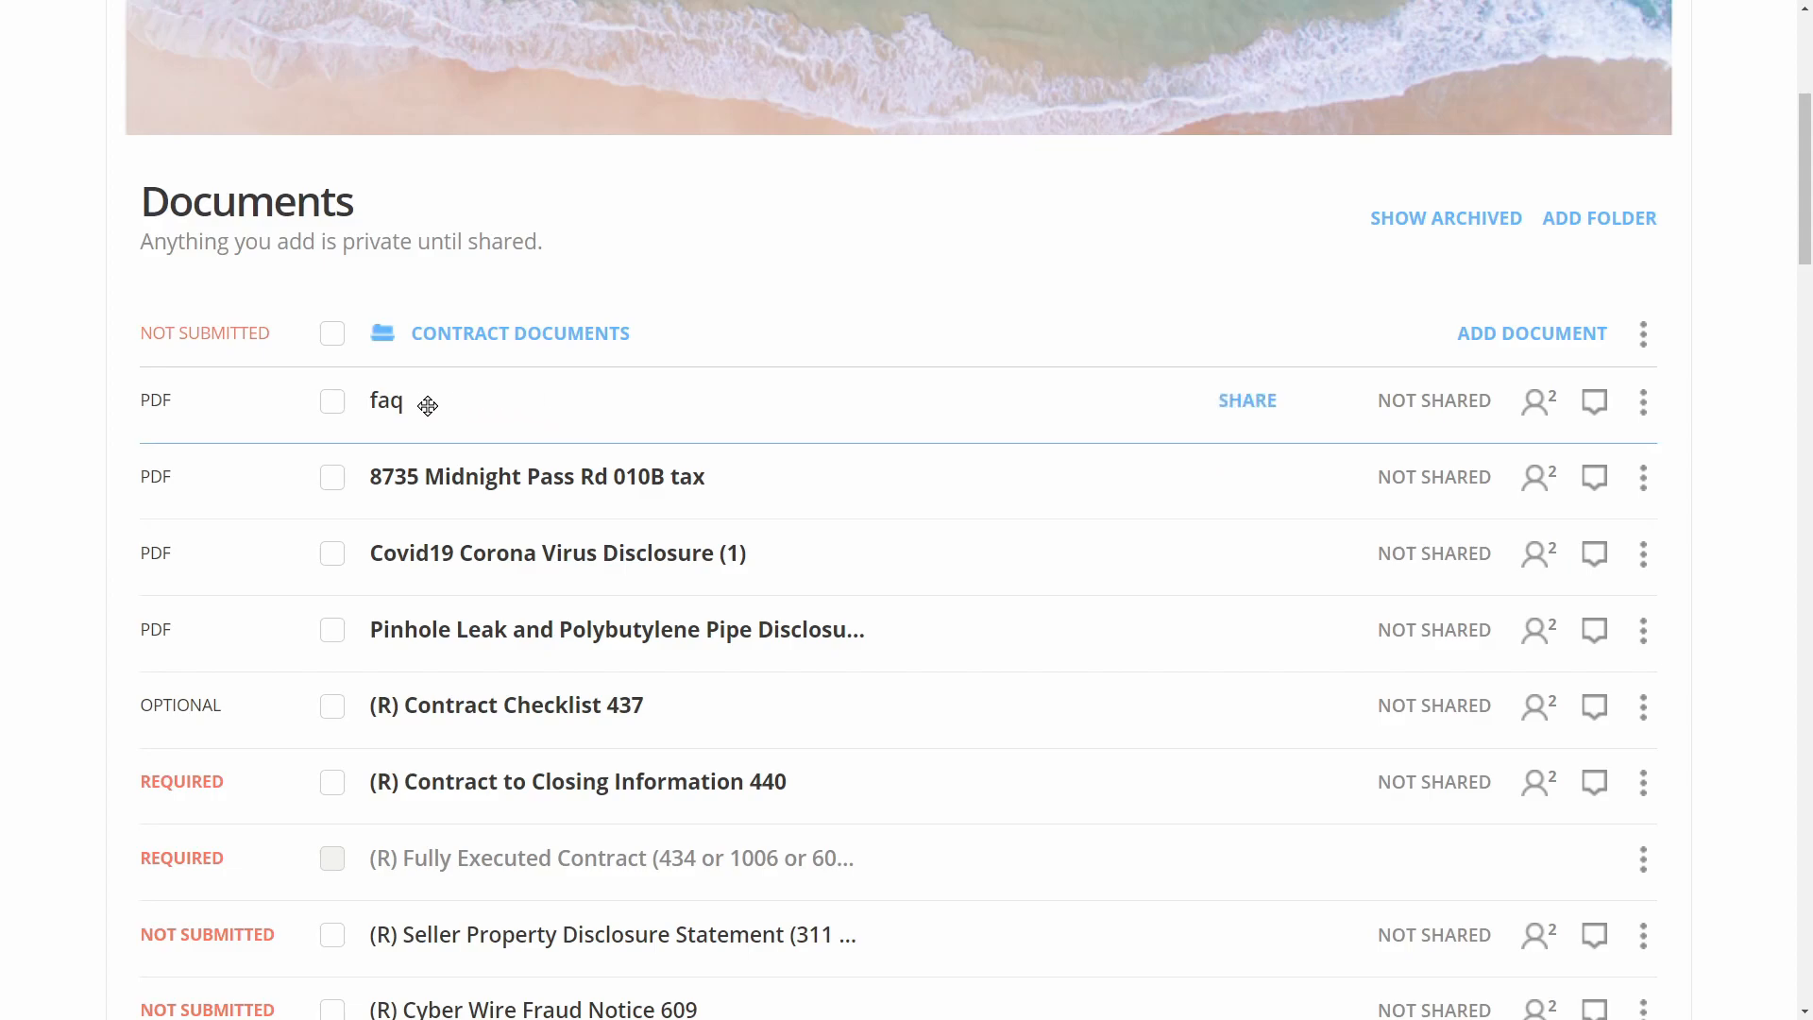
# Move the faq file to the bottom of Contract Documents
pyautogui.moveTo(395, 404); pyautogui.dragTo(734, 662)
pyautogui.scroll(-12, 734, 663)
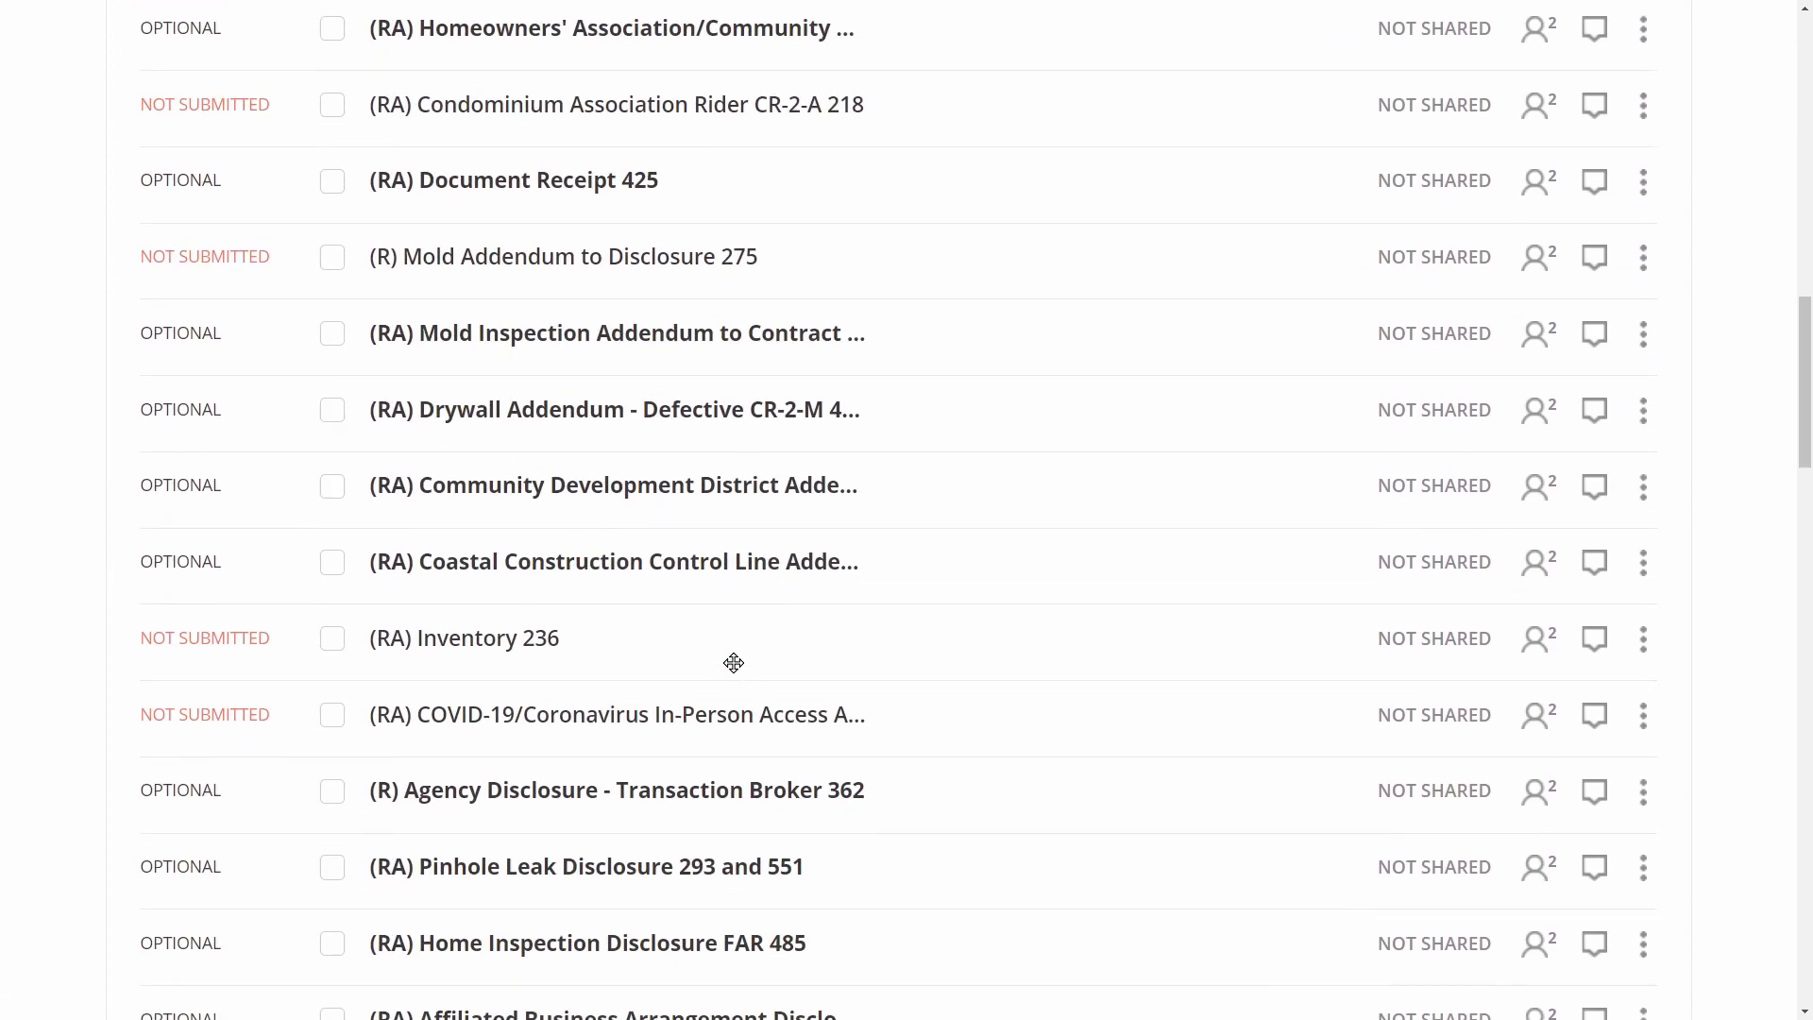
pyautogui.scroll(-15, 733, 662)
pyautogui.moveTo(734, 663); pyautogui.dragTo(725, 607)
pyautogui.scroll(1, 796, 517)
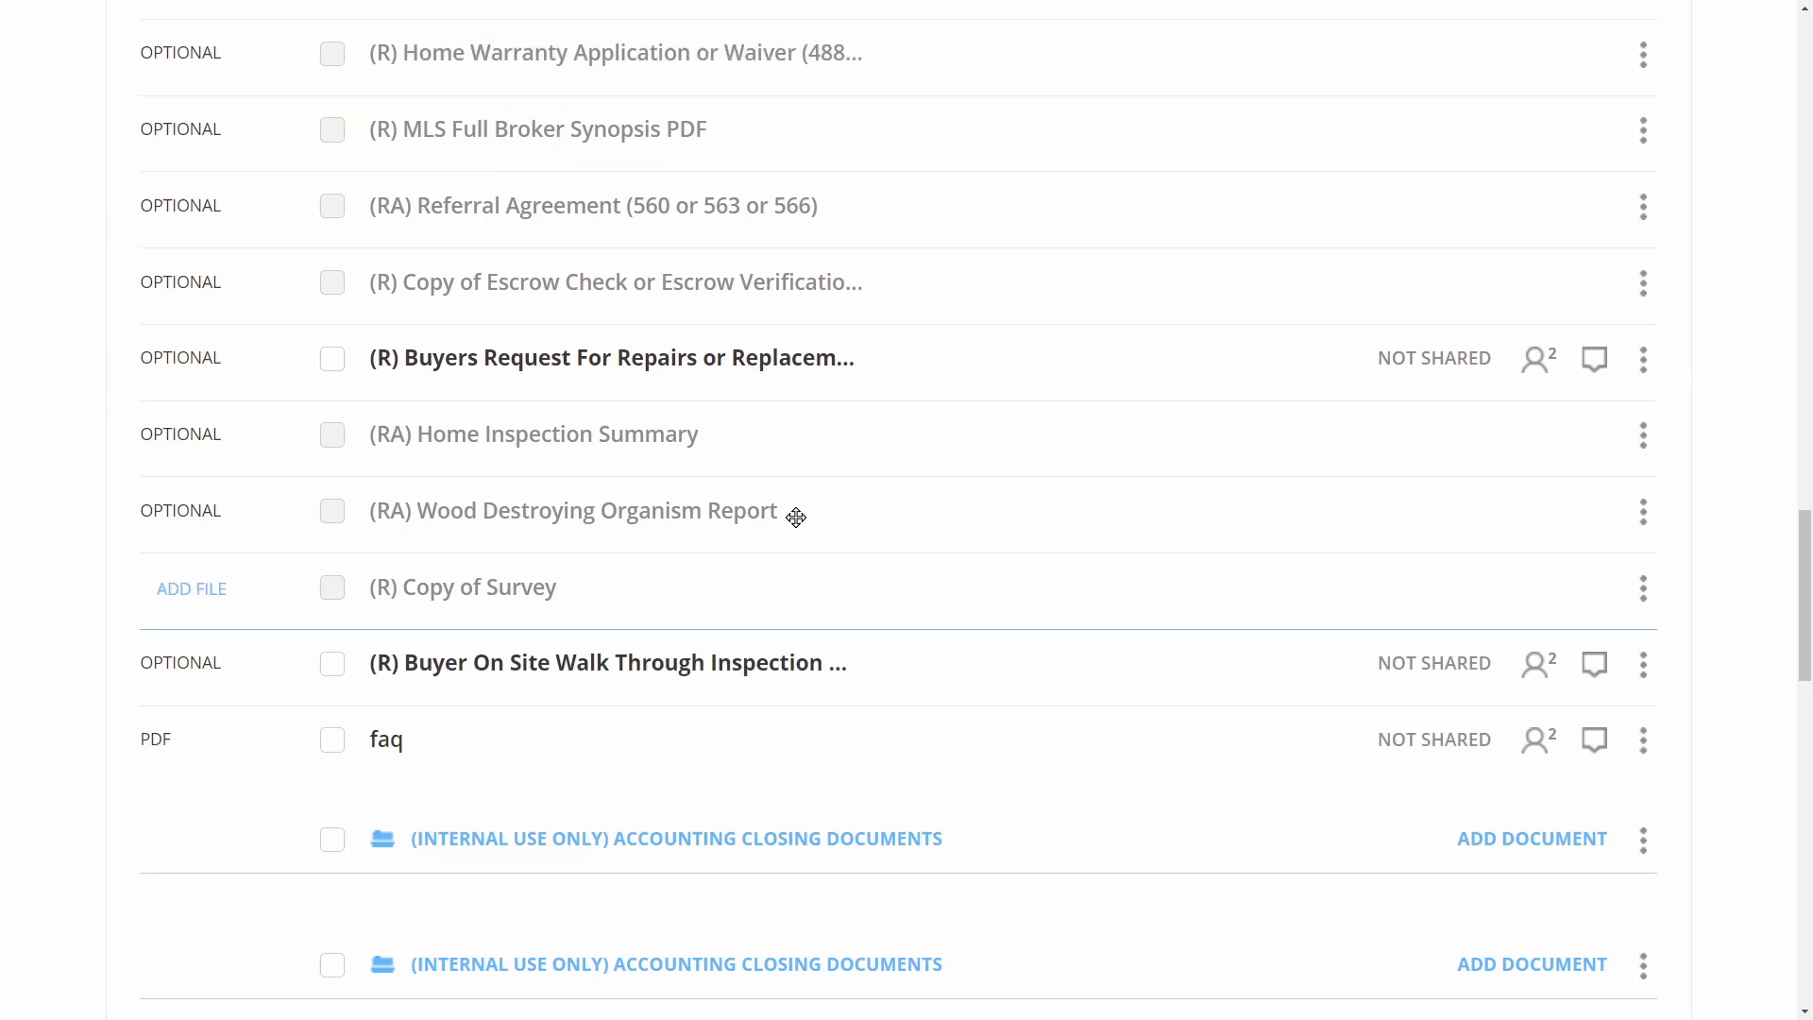
pyautogui.scroll(20, 796, 518)
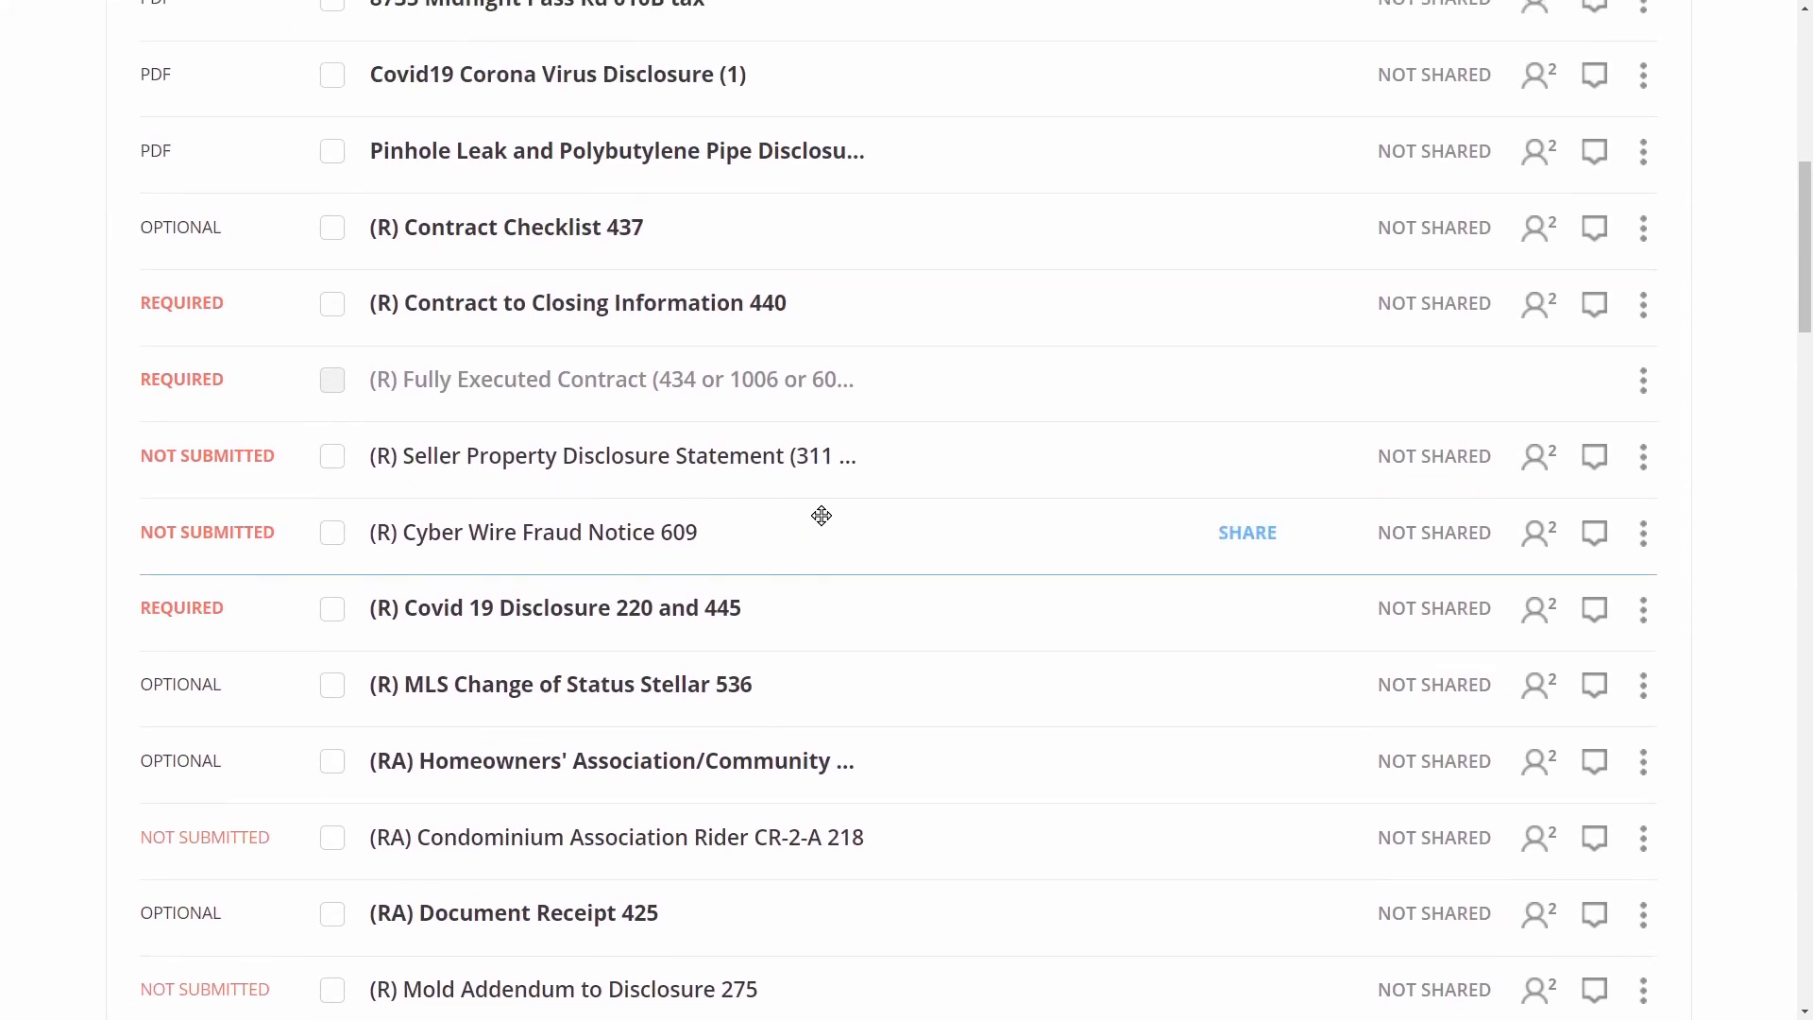
pyautogui.scroll(3, 820, 515)
pyautogui.scroll(-2, 798, 531)
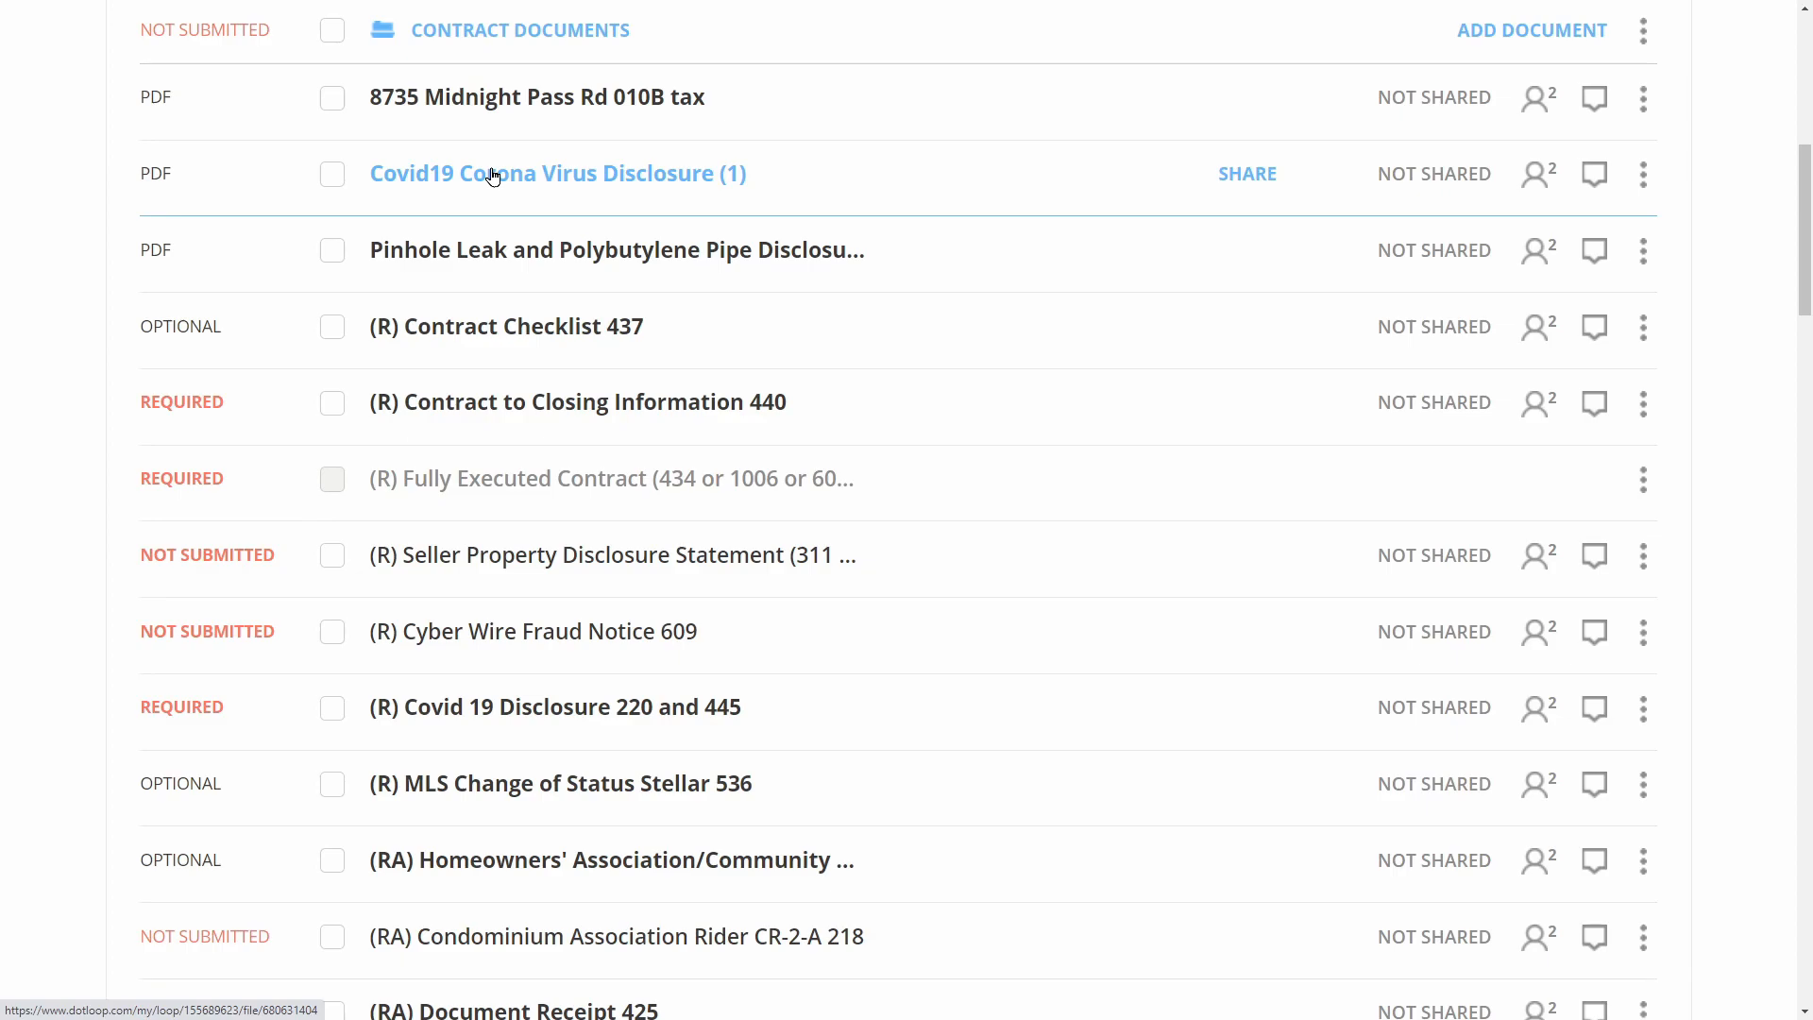
# File the Covid19 disclosure into Covid 19 Disclosure 220 and 445 and Pinhole Leak into its slot, moving the tax file to the bottom
pyautogui.moveTo(492, 180); pyautogui.dragTo(561, 661)
pyautogui.click(1167, 637)
pyautogui.scroll(-15, 595, 326)
pyautogui.moveTo(576, 118); pyautogui.dragTo(963, 875)
pyautogui.scroll(15, 963, 874)
pyautogui.scroll(-10, 599, 497)
pyautogui.moveTo(589, 384); pyautogui.dragTo(595, 422)
pyautogui.scroll(10, 830, 283)
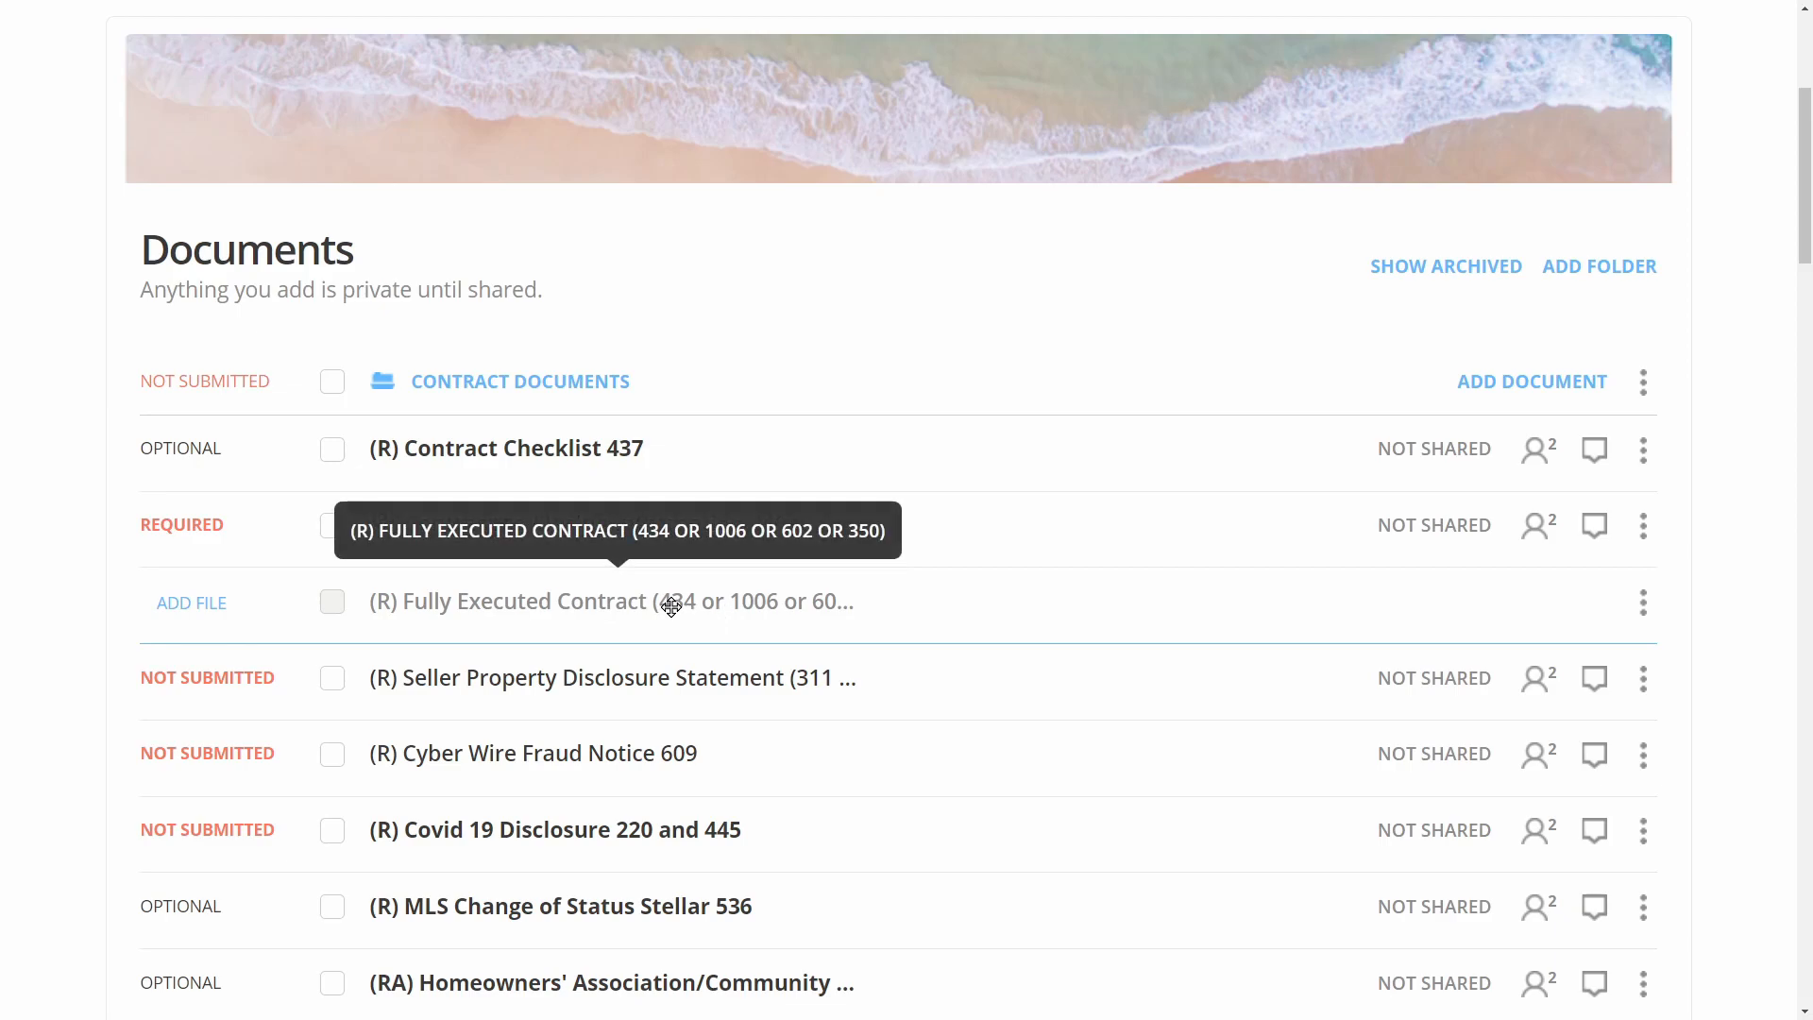
# Copy the Residential Contract For Sale And Purchase template, found by searching 'residential', into the Fully Executed Contract slot
pyautogui.click(208, 609)
pyautogui.click(223, 692)
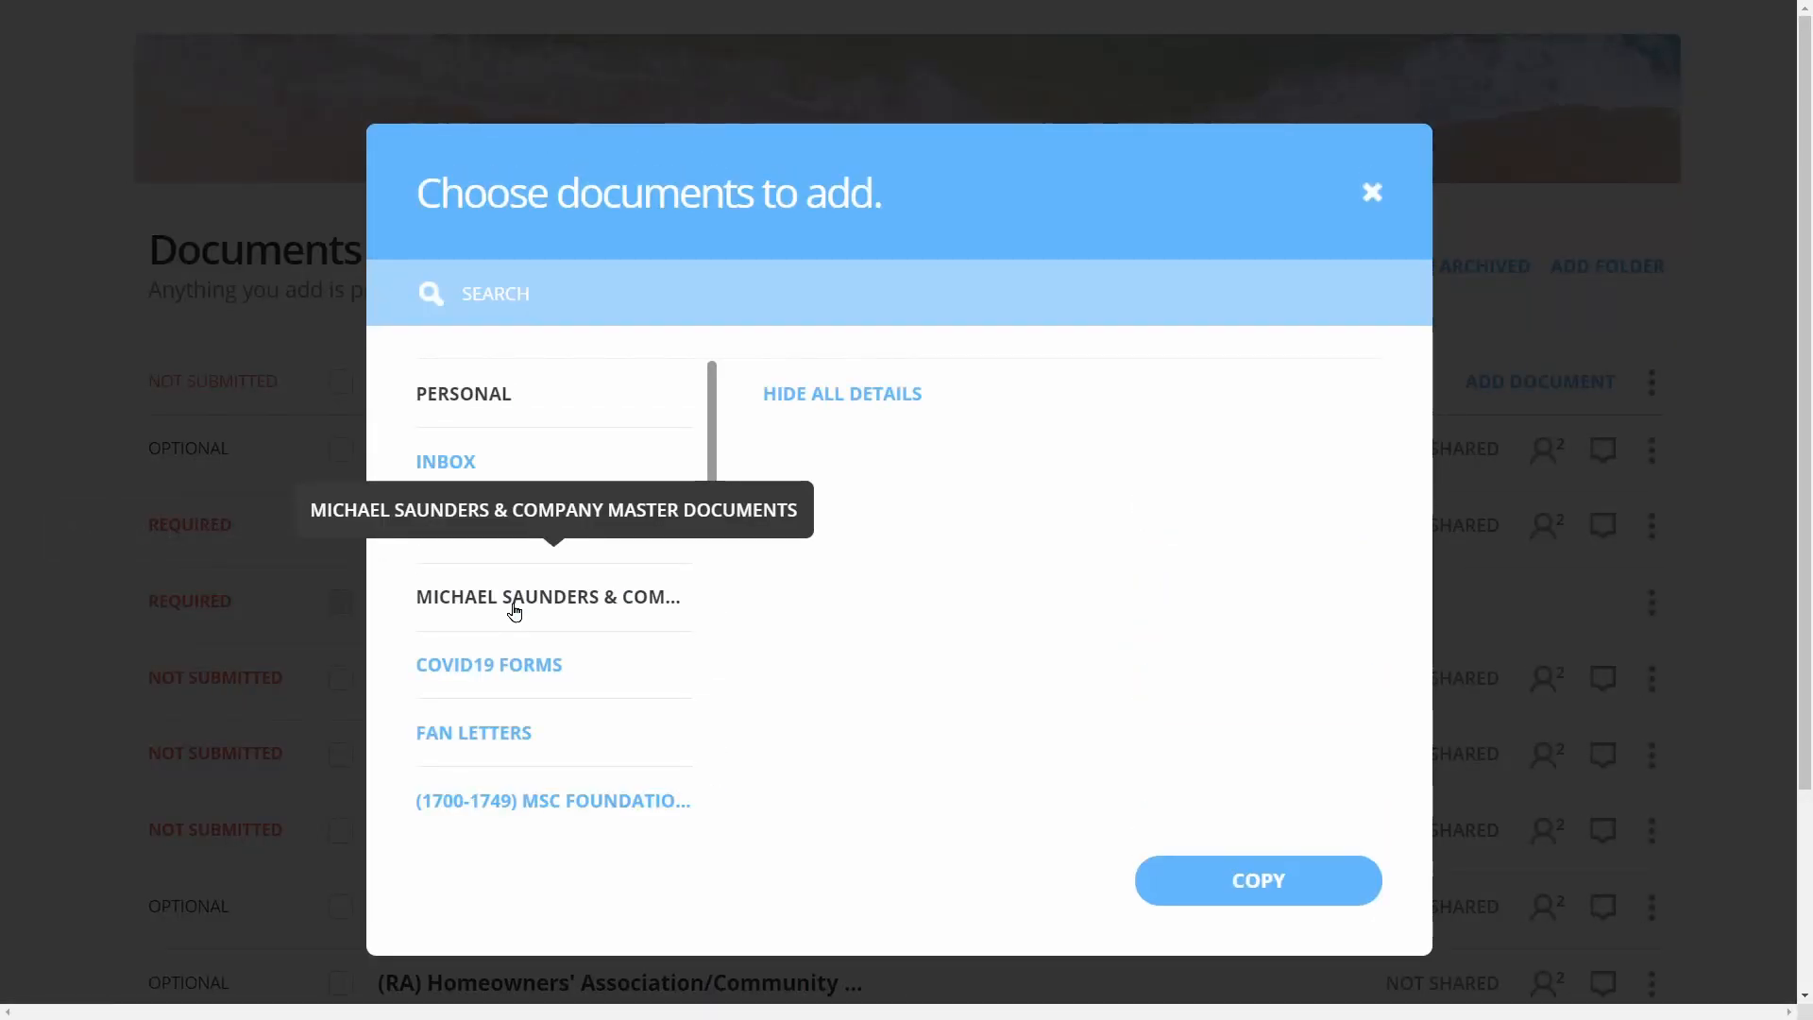
pyautogui.click(536, 288)
pyautogui.write('residential')
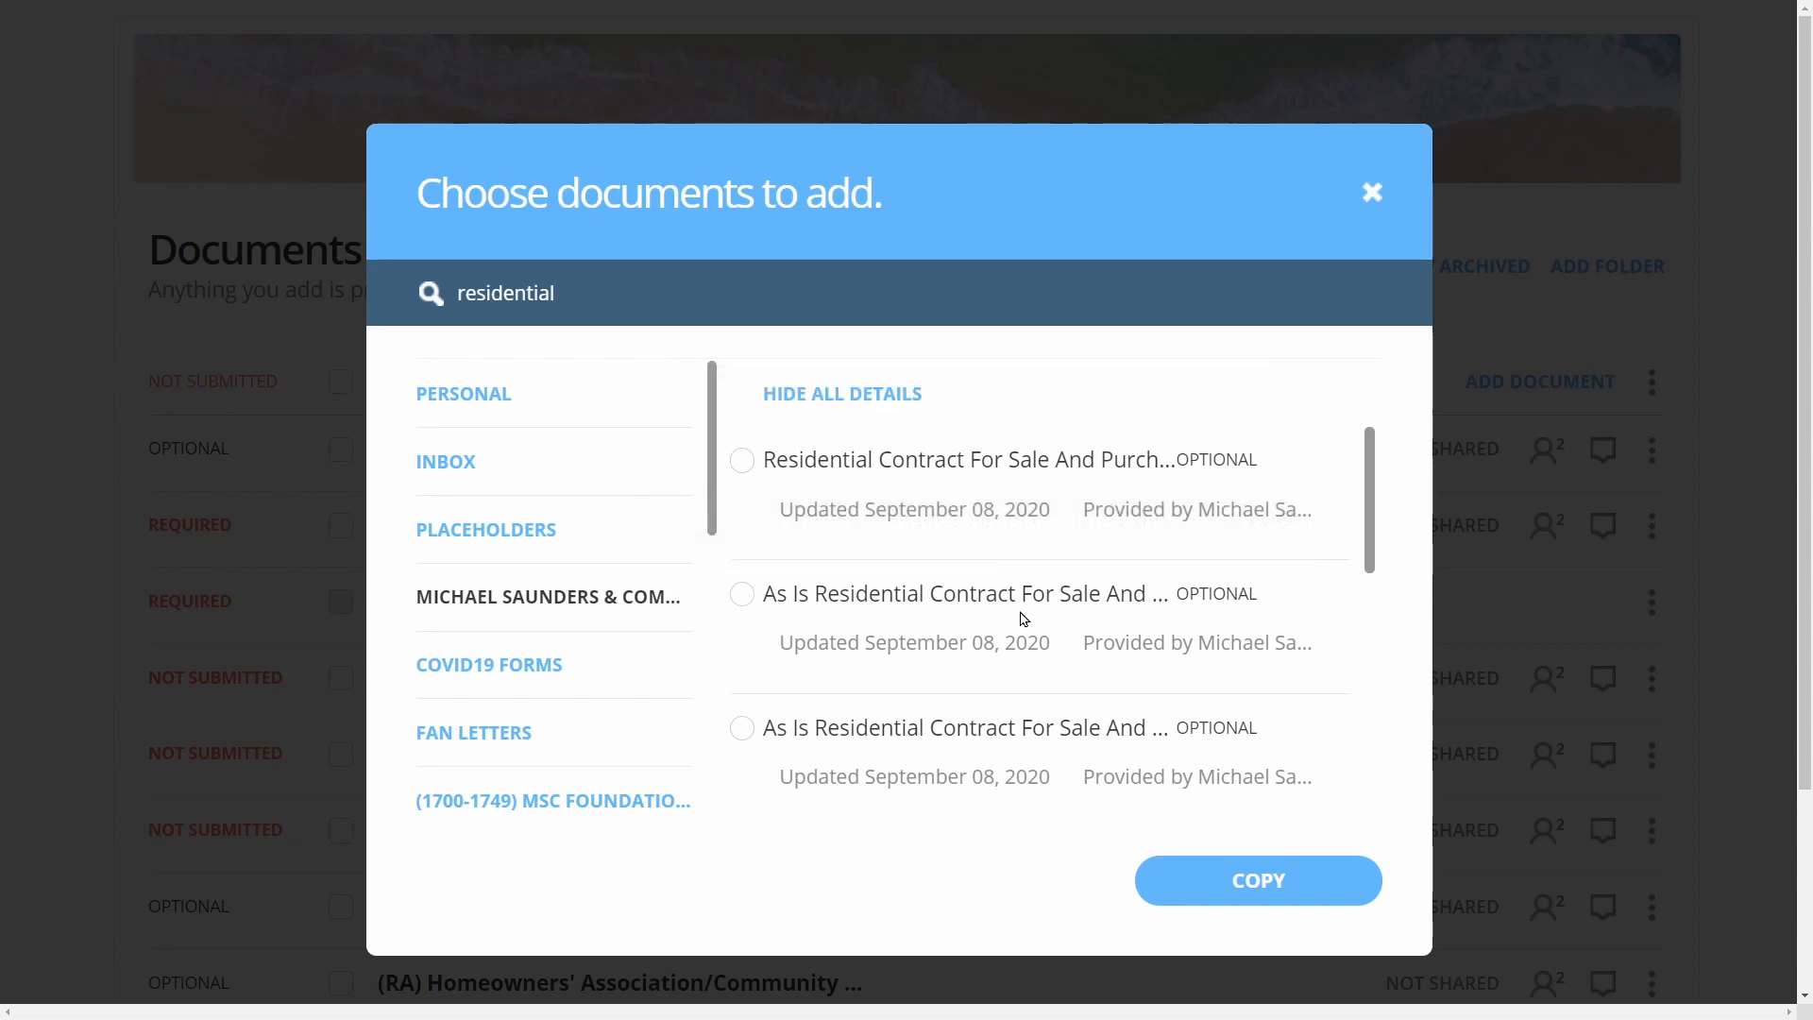
pyautogui.click(744, 461)
pyautogui.click(1250, 882)
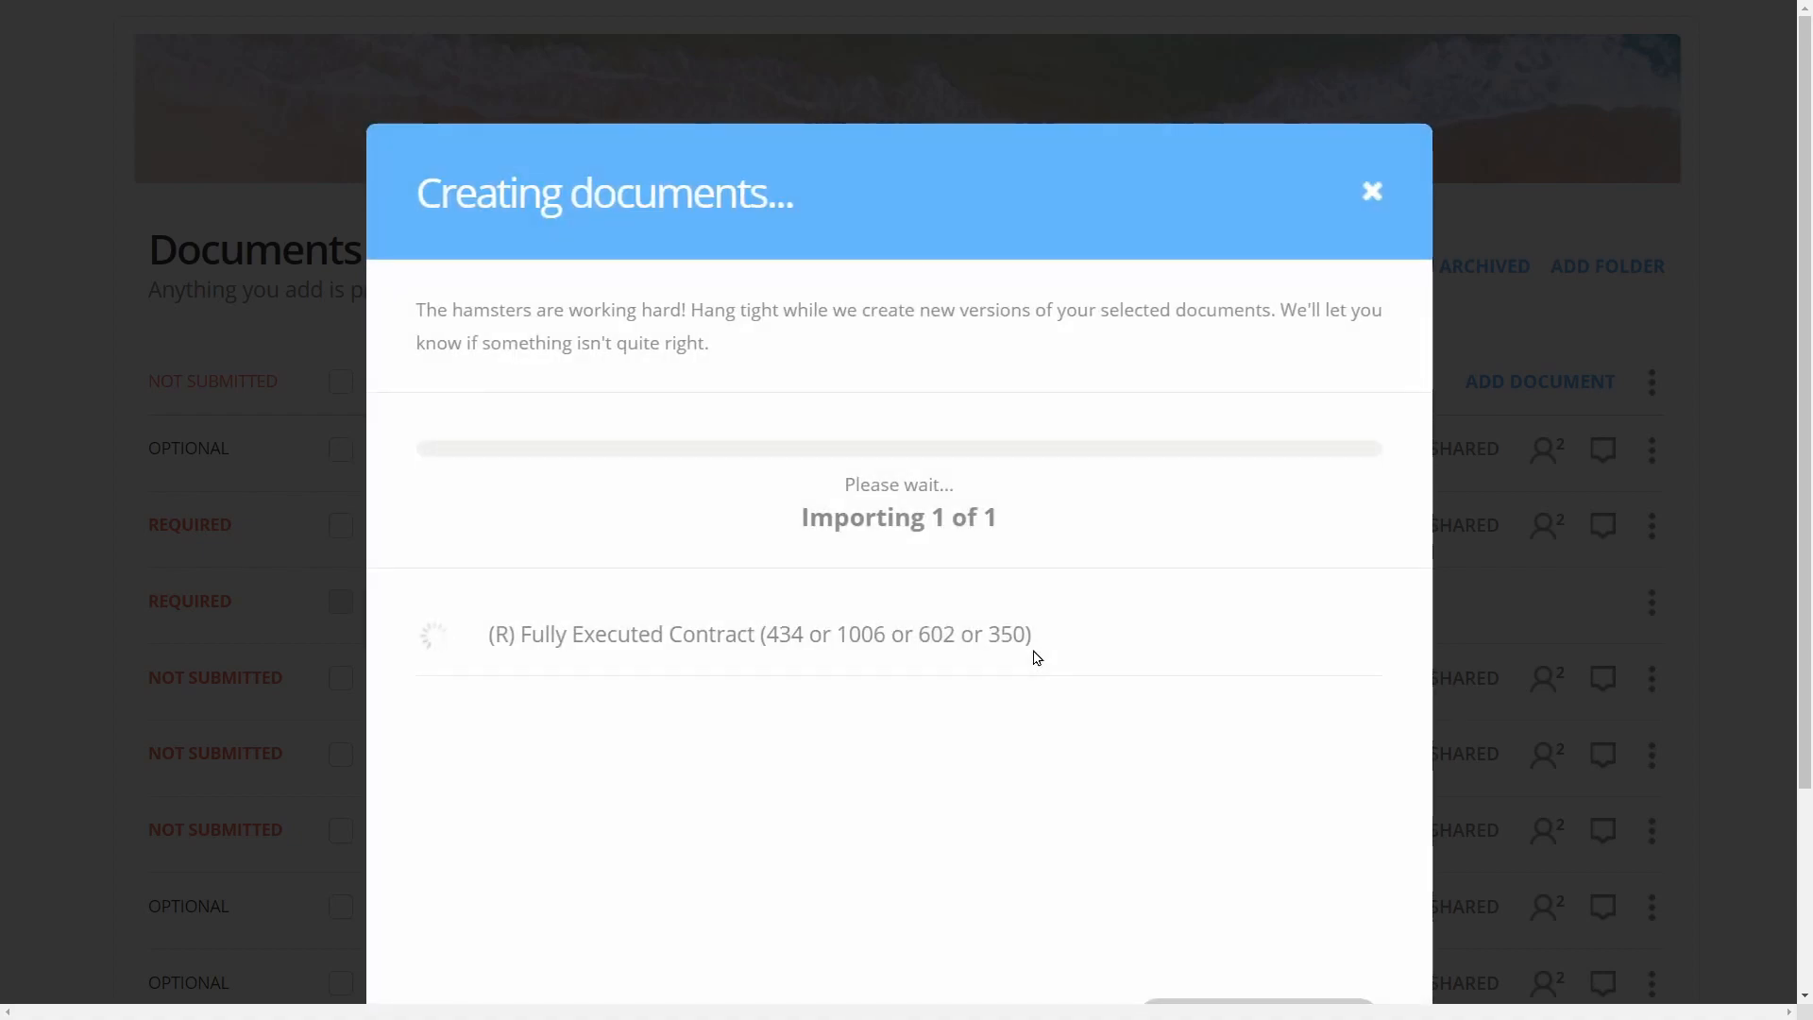
pyautogui.scroll(-3, 1036, 656)
pyautogui.click(1227, 813)
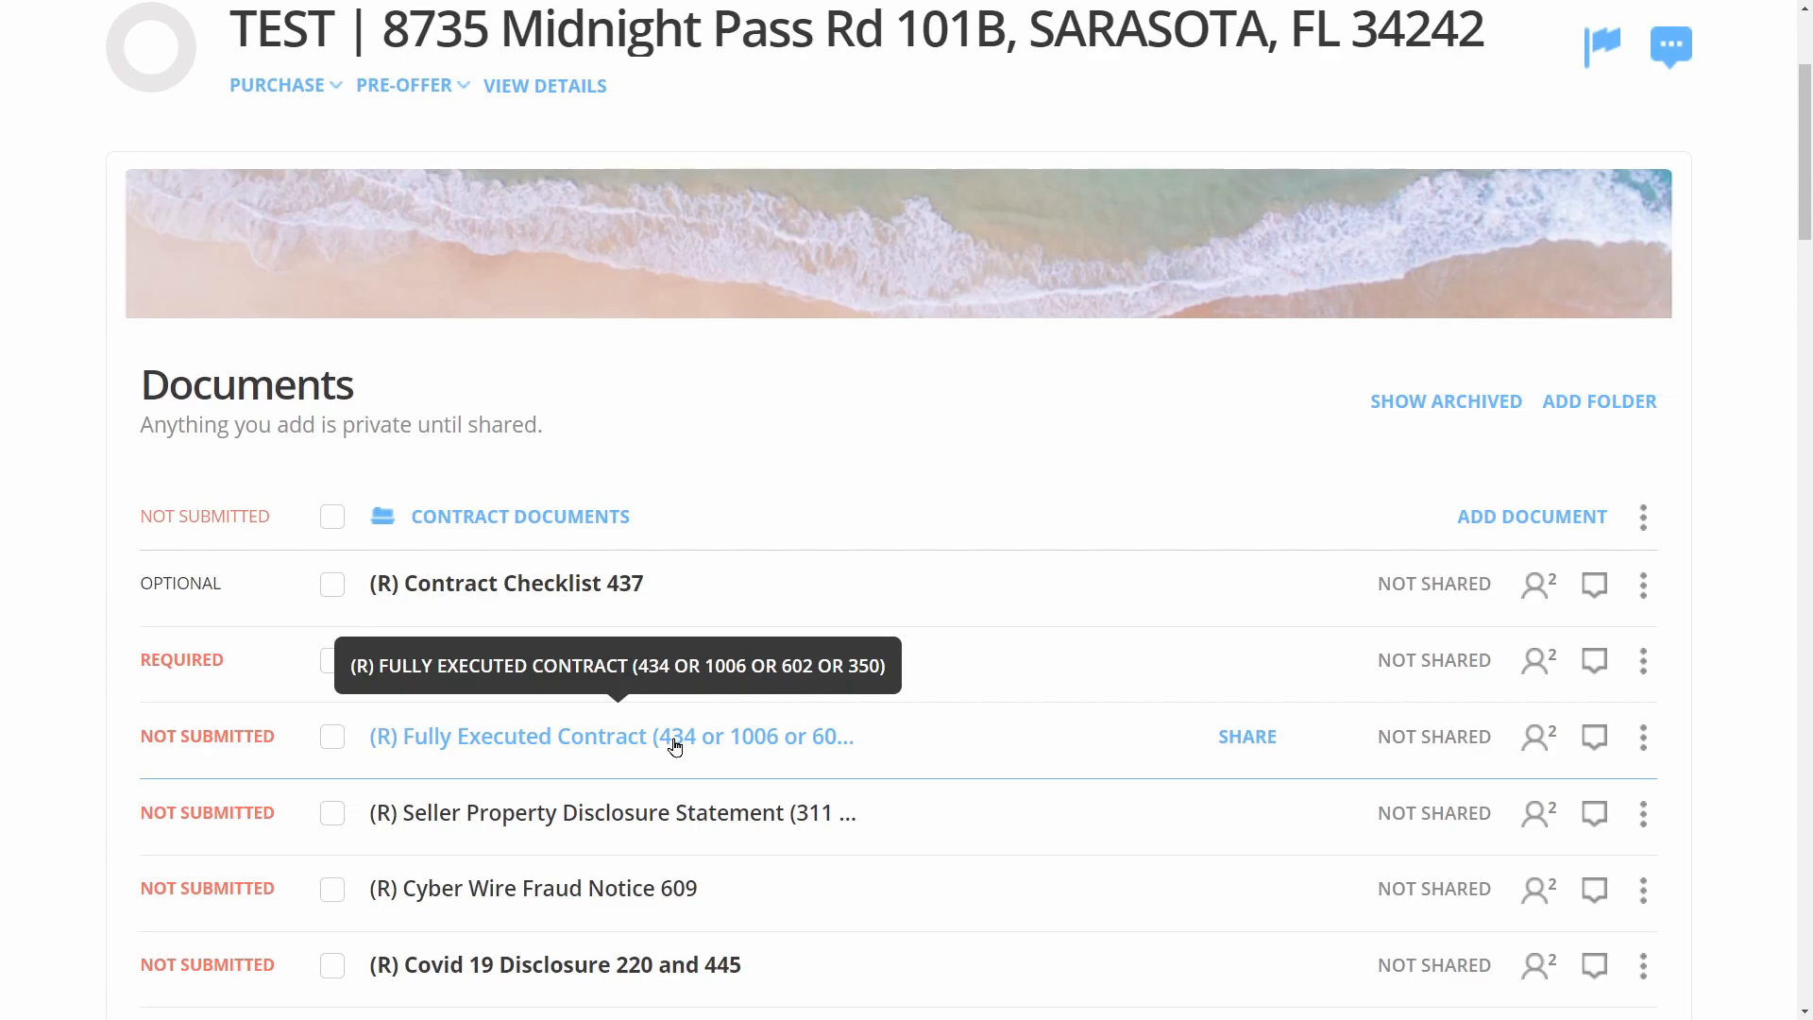
# Preview the new contract, then select it, the Seller Property Disclosure, Cyber Wire Fraud and Covid 19 forms
pyautogui.click(820, 737)
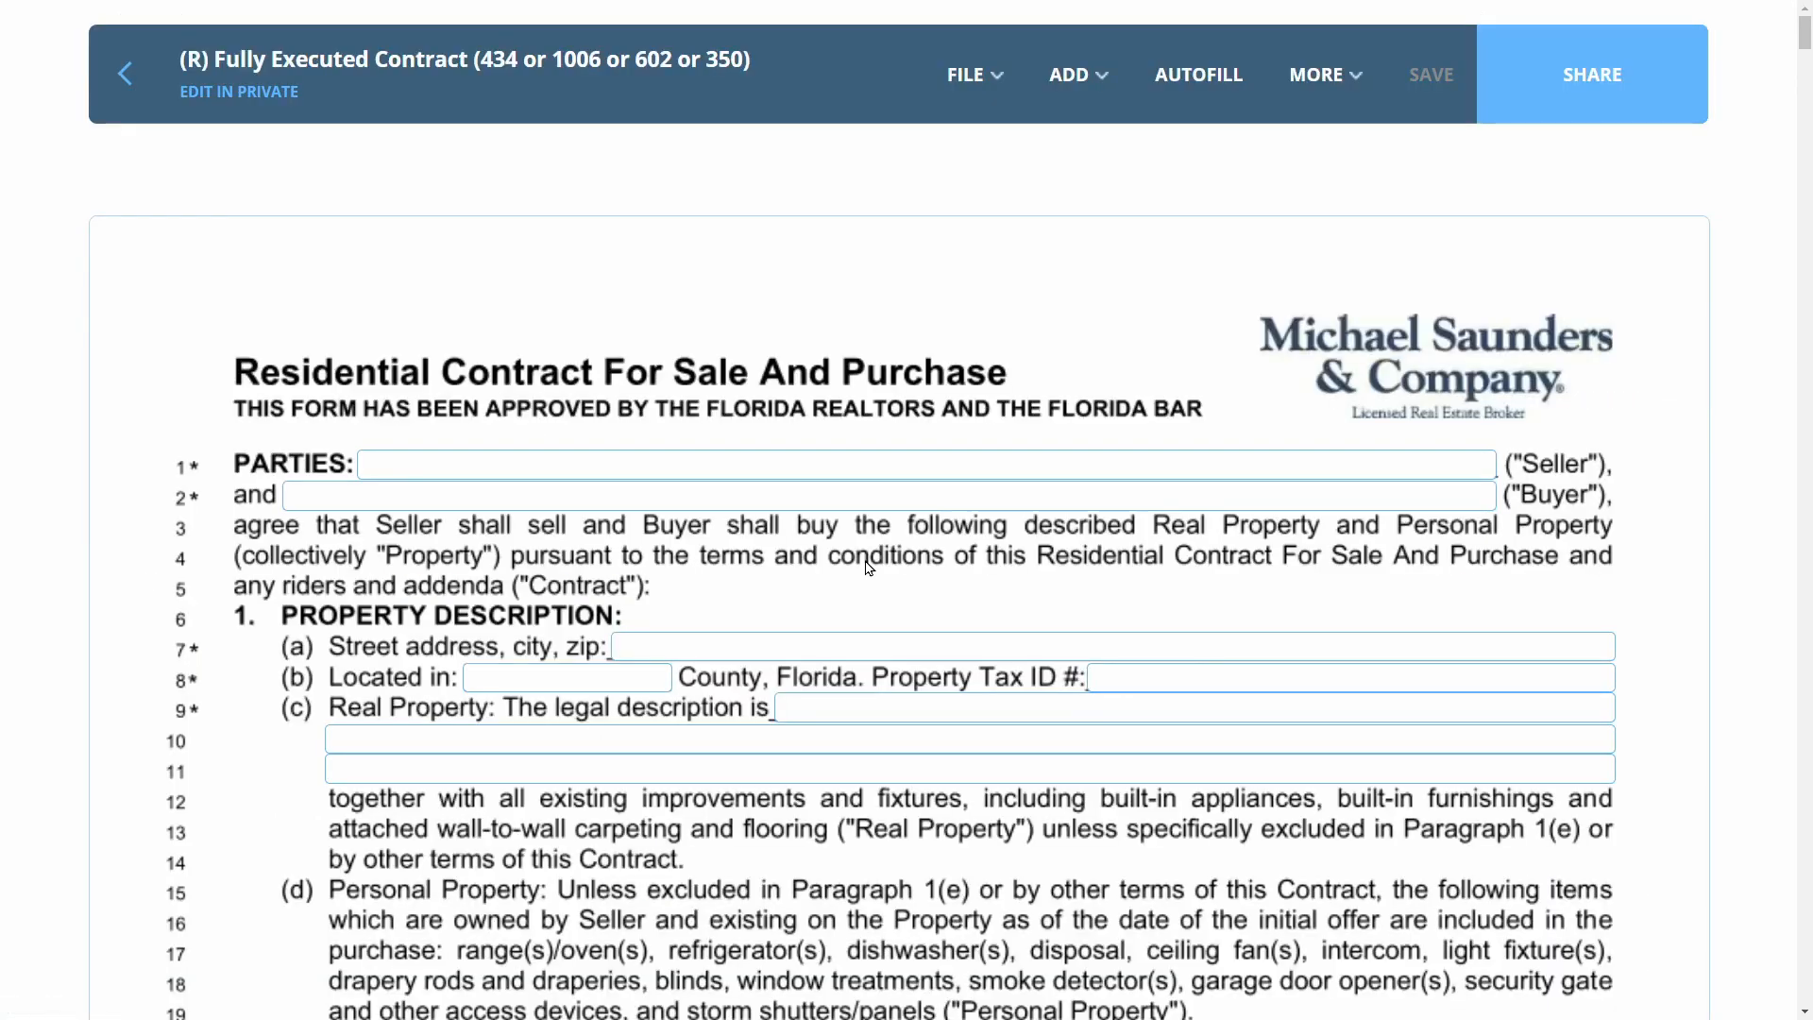
pyautogui.click(124, 74)
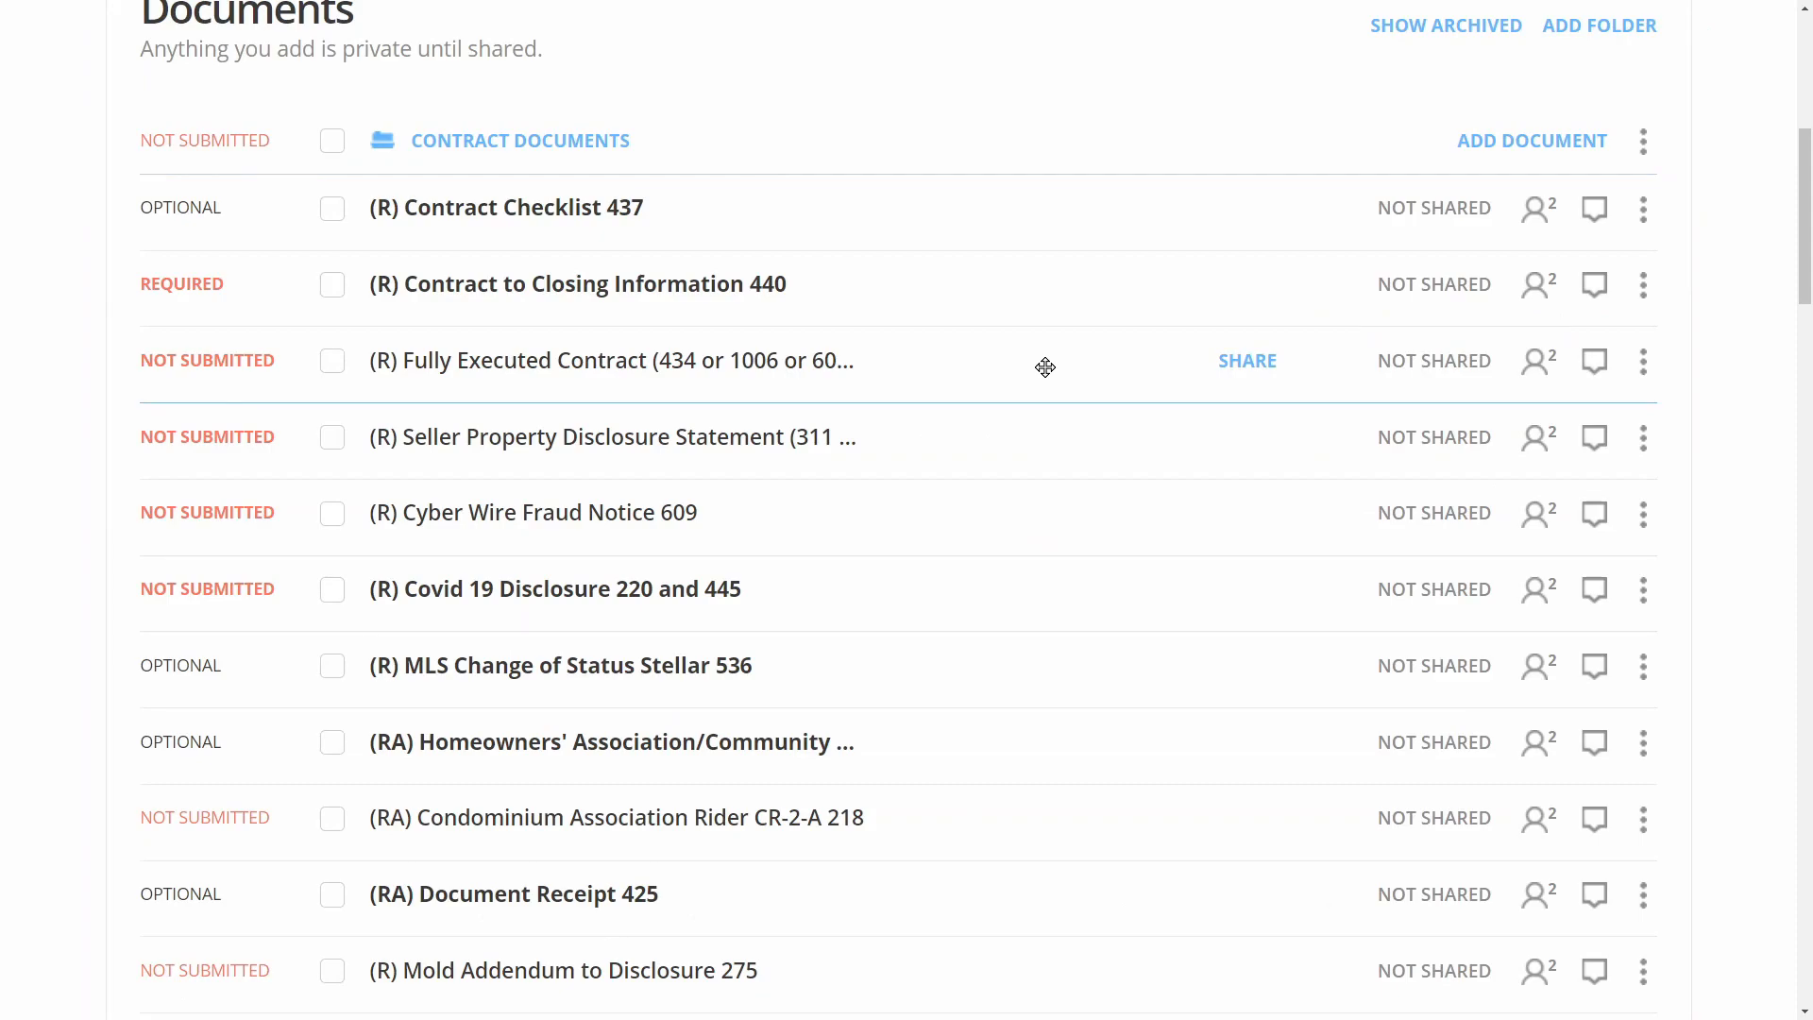
pyautogui.click(332, 362)
pyautogui.click(332, 437)
pyautogui.click(332, 522)
pyautogui.click(332, 591)
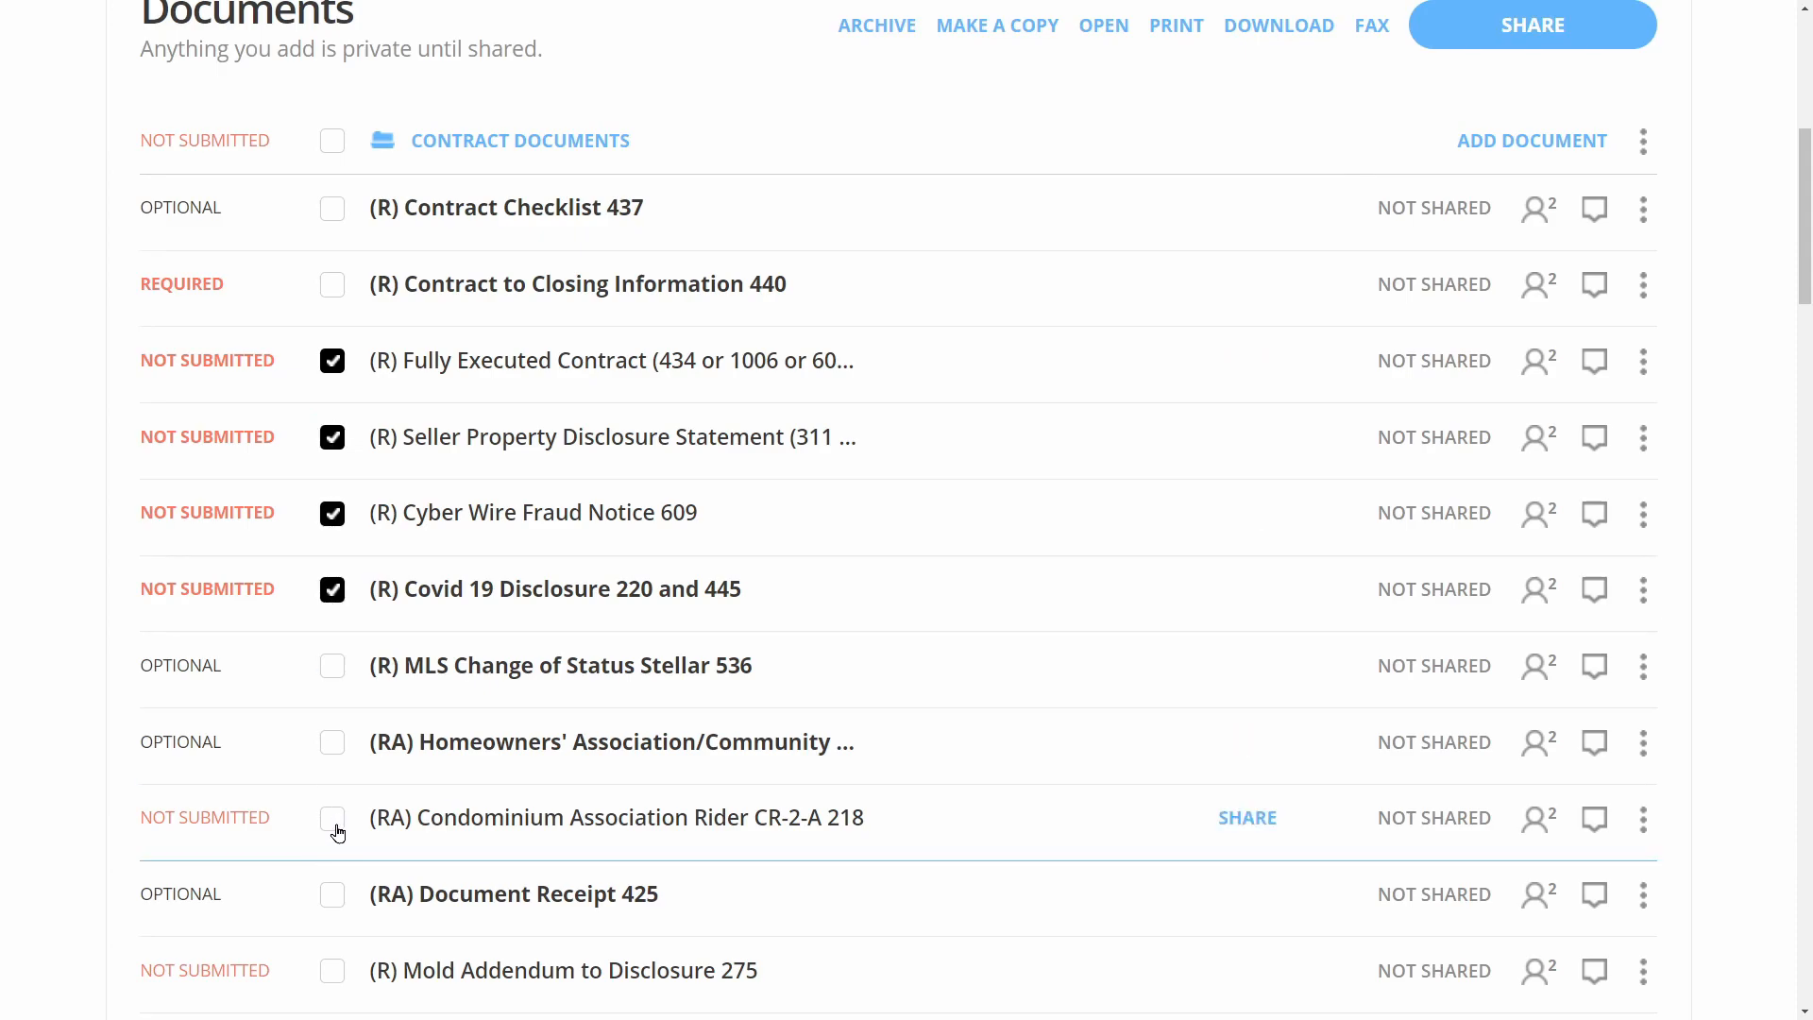
# Also select the Condo Rider, Mold Addendum, Inventory, COVID-19 access and Pinhole Leak forms, and open them all
pyautogui.click(333, 818)
pyautogui.click(332, 971)
pyautogui.scroll(-5, 337, 804)
pyautogui.click(332, 786)
pyautogui.click(333, 861)
pyautogui.scroll(-3, 331, 753)
pyautogui.click(332, 747)
pyautogui.scroll(-2, 579, 850)
pyautogui.scroll(5, 577, 845)
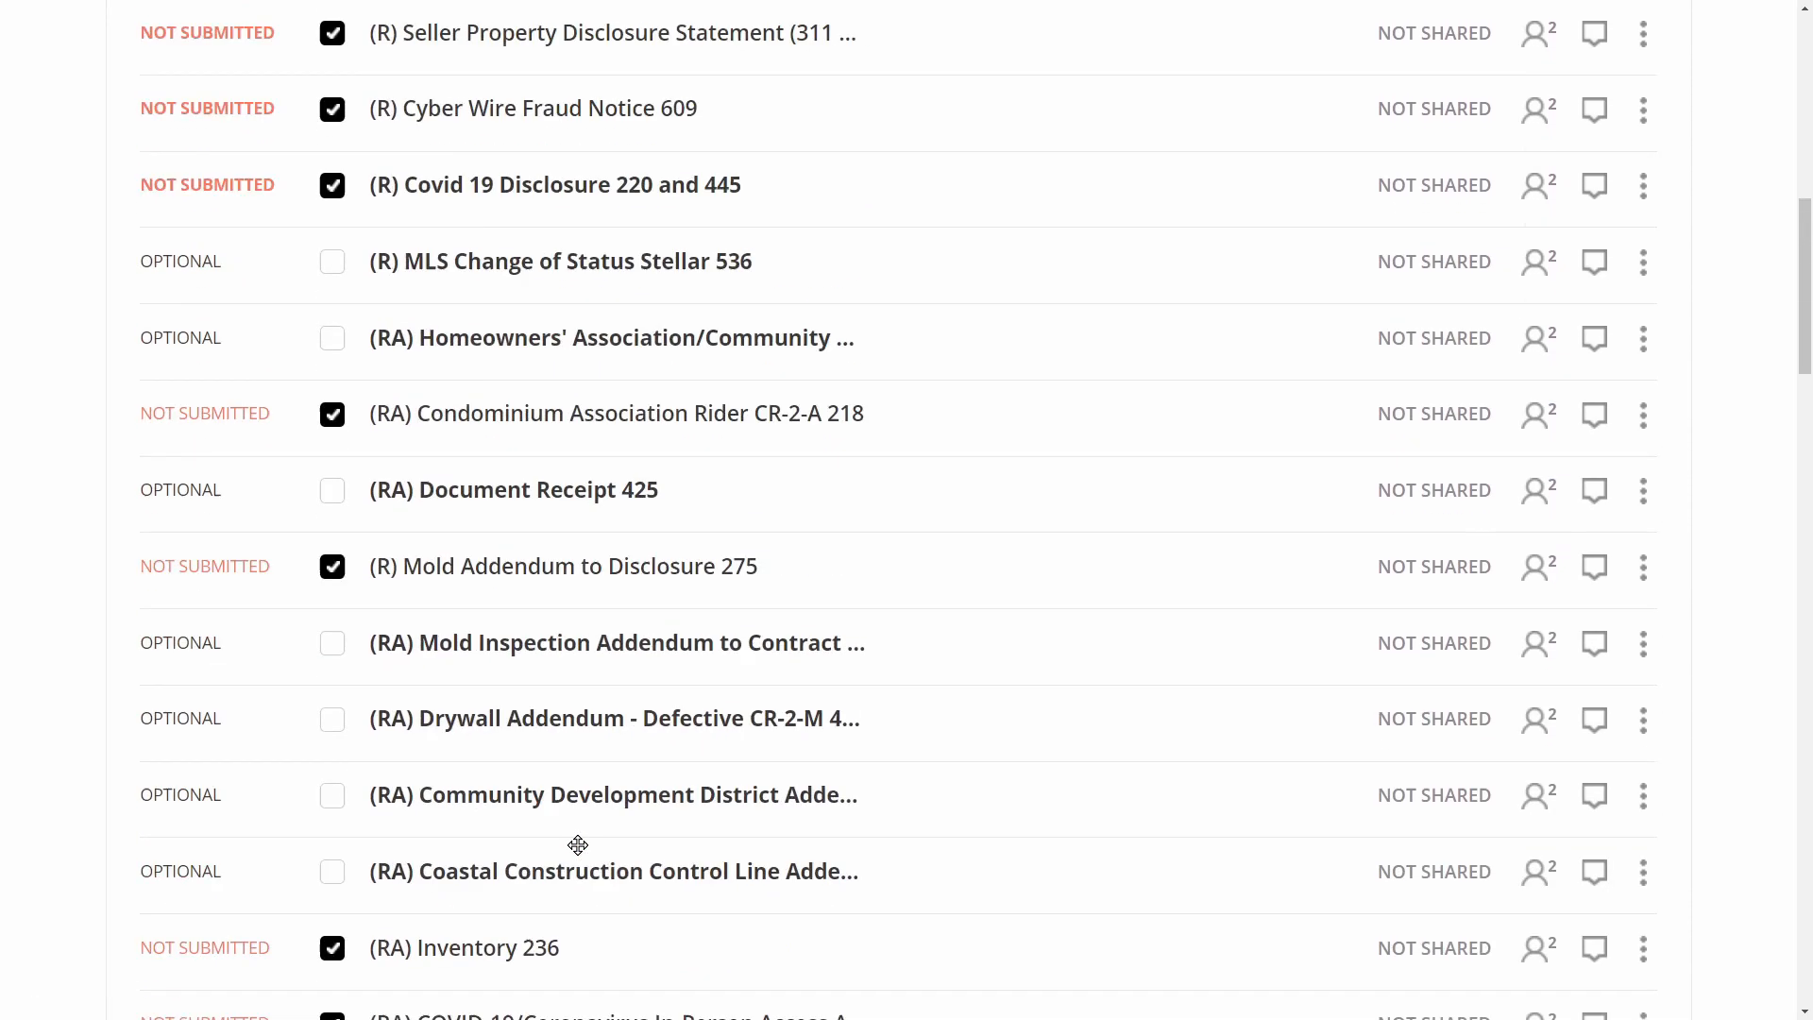
pyautogui.scroll(8, 578, 846)
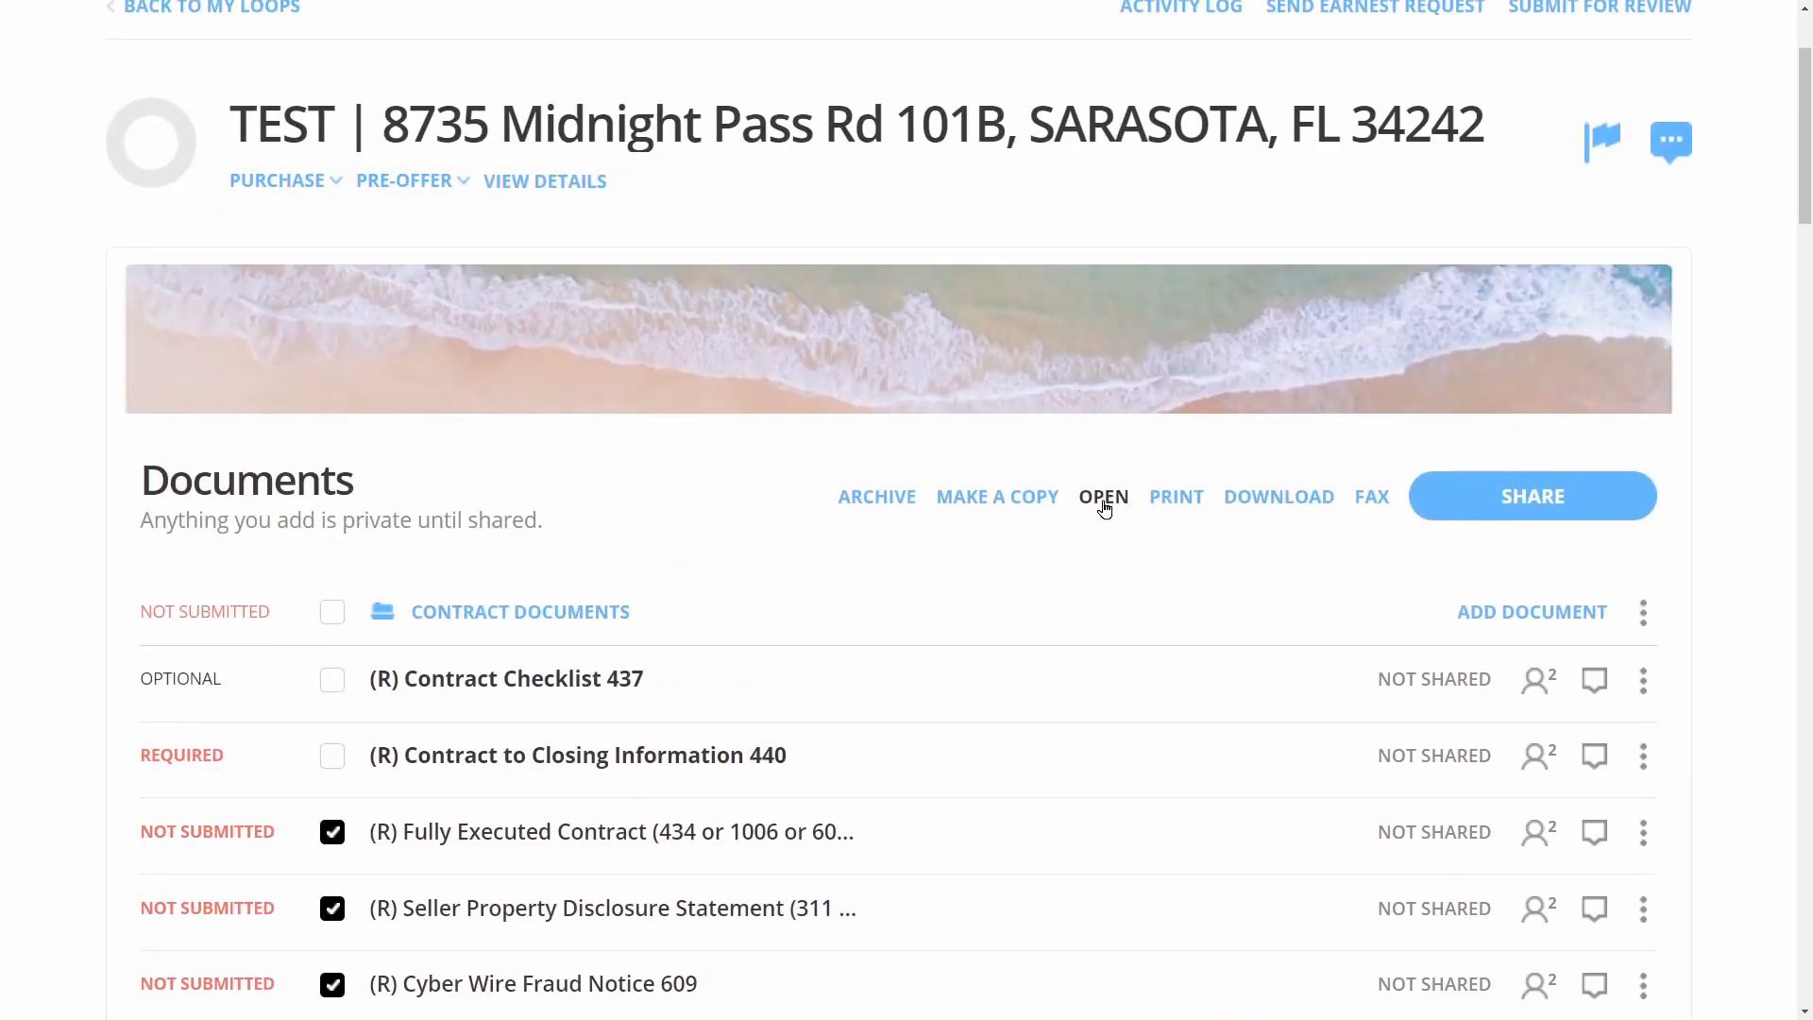
pyautogui.click(1104, 500)
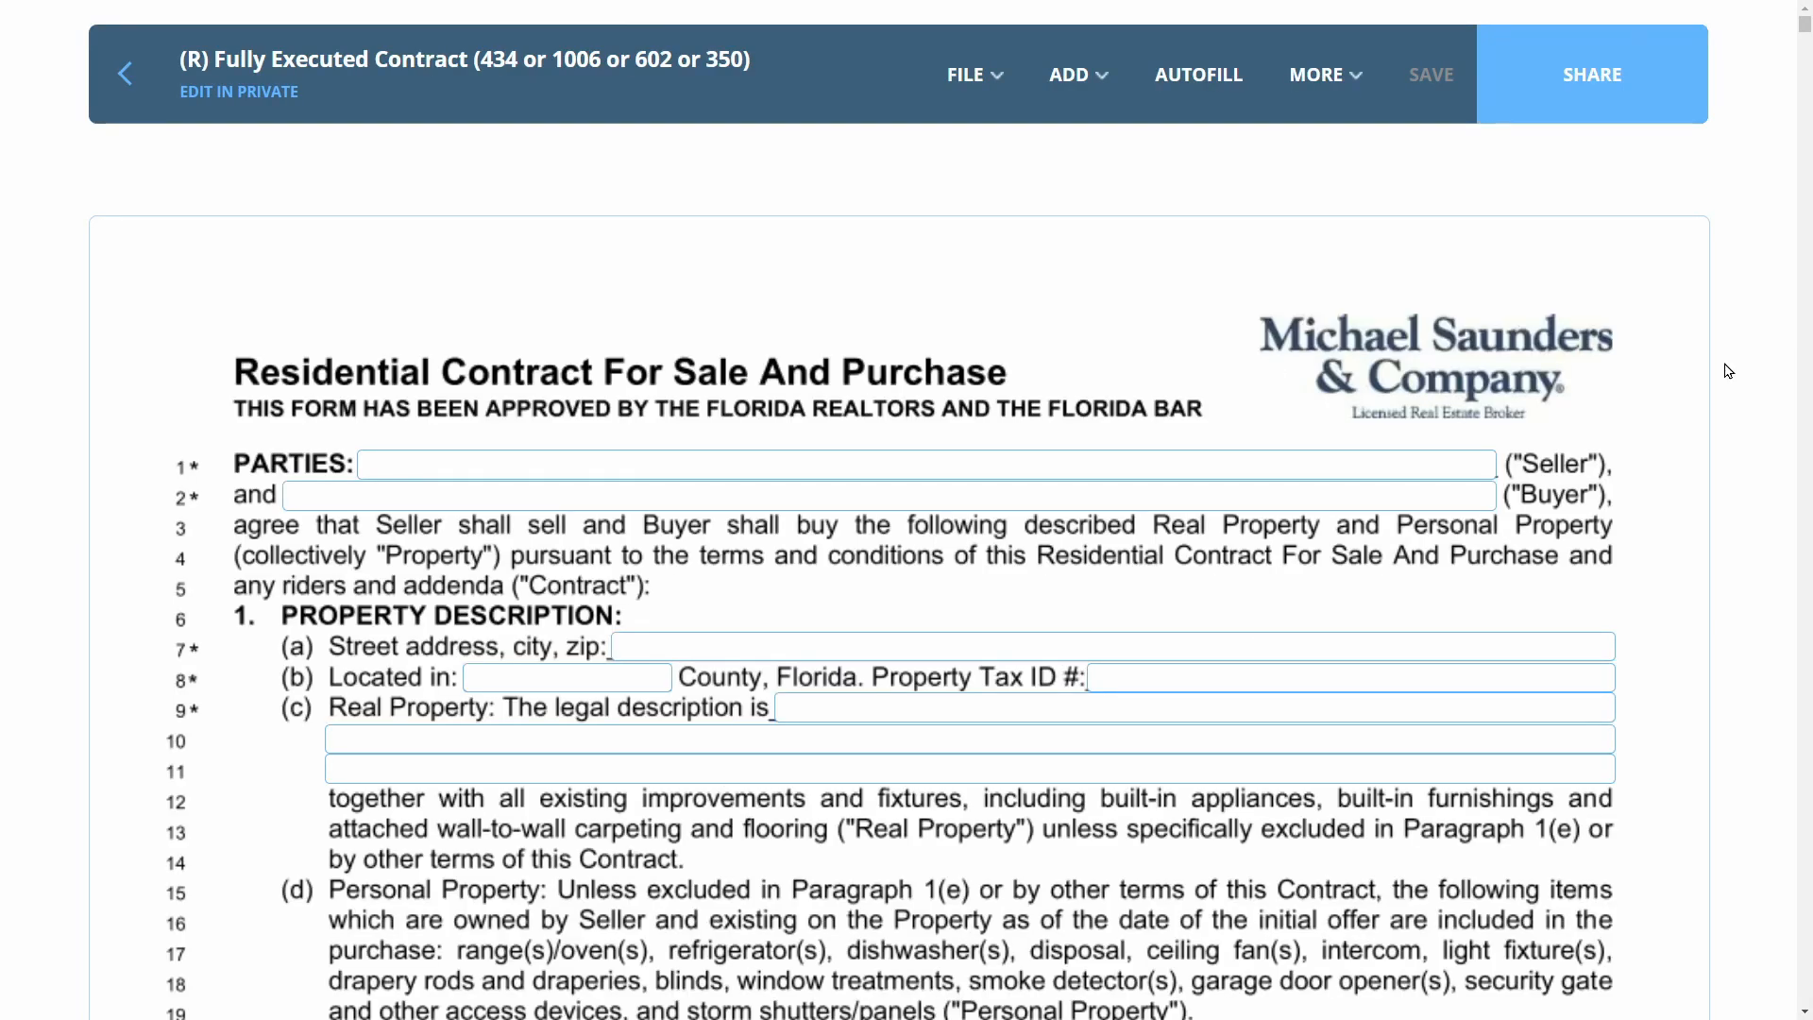
# Apply Autofill to the Fully Executed Contract with the prefilled buyers, property address and legal description
pyautogui.click(1199, 87)
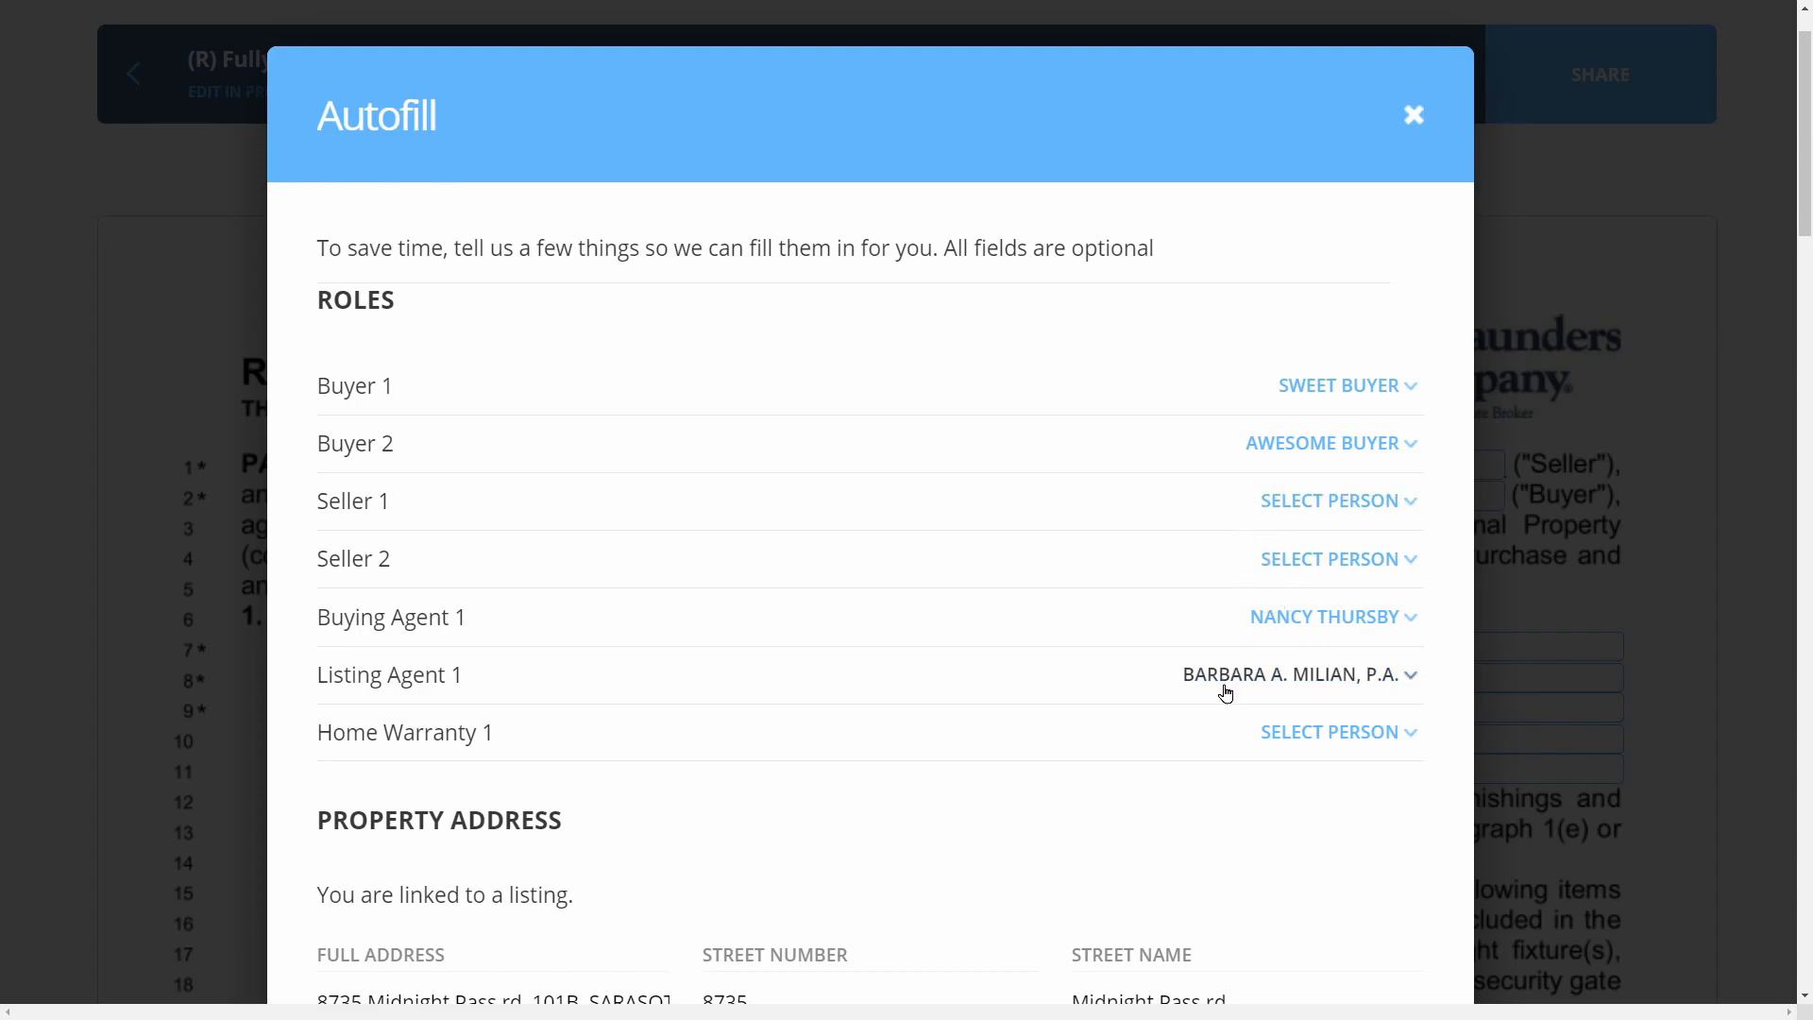
pyautogui.scroll(-20, 1225, 694)
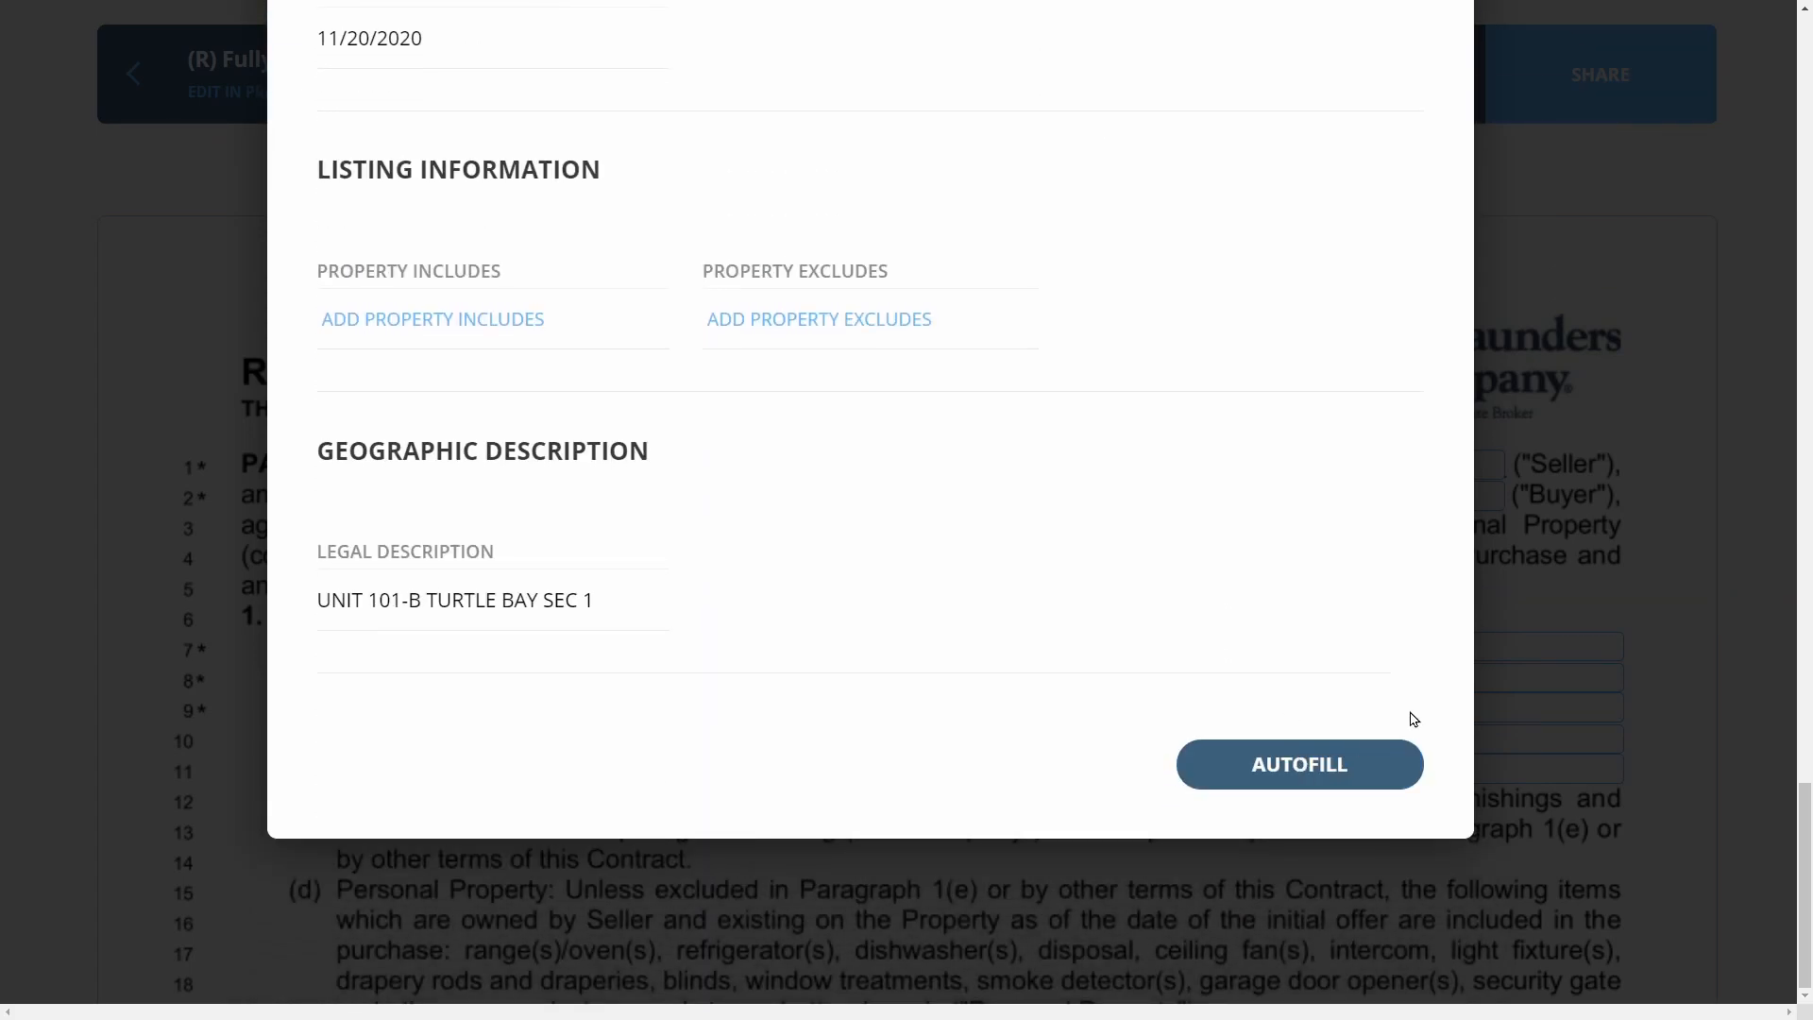
pyautogui.click(1358, 745)
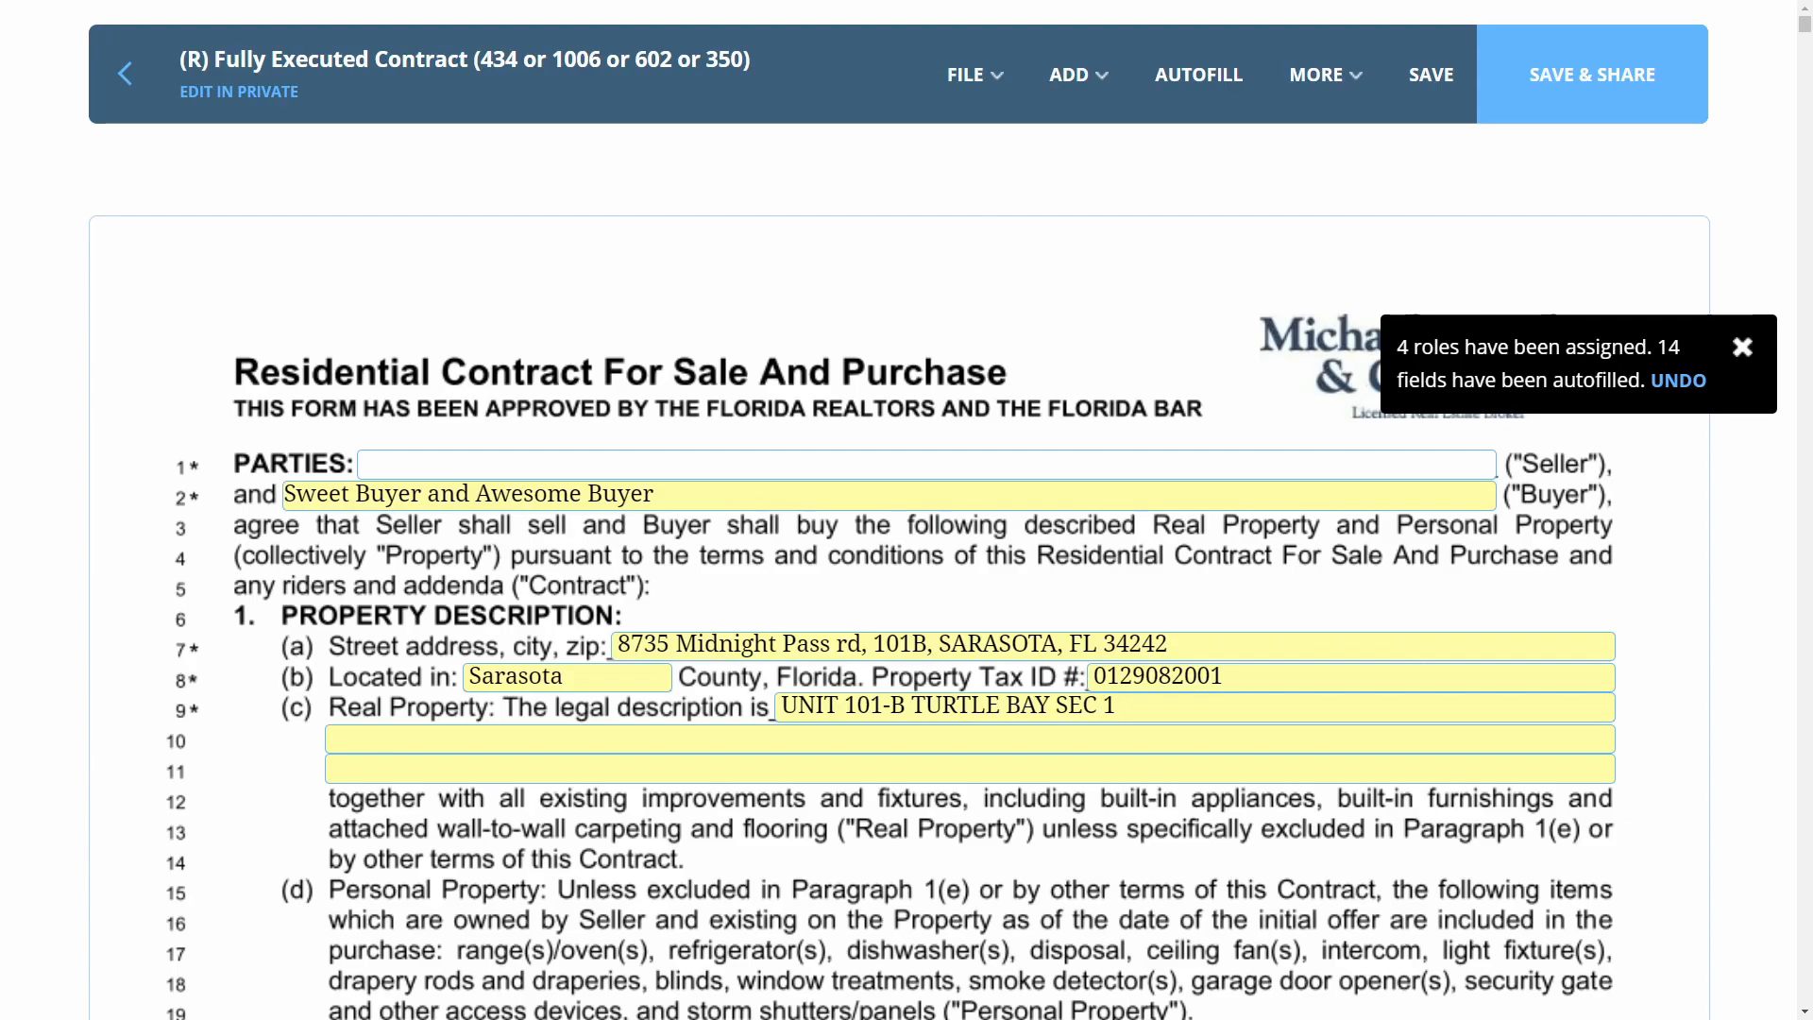
# Enter the sellers' trust and trustee names in the contract's Seller field
pyautogui.click(644, 456)
pyautogui.write('Siesta Key Realty Trust')
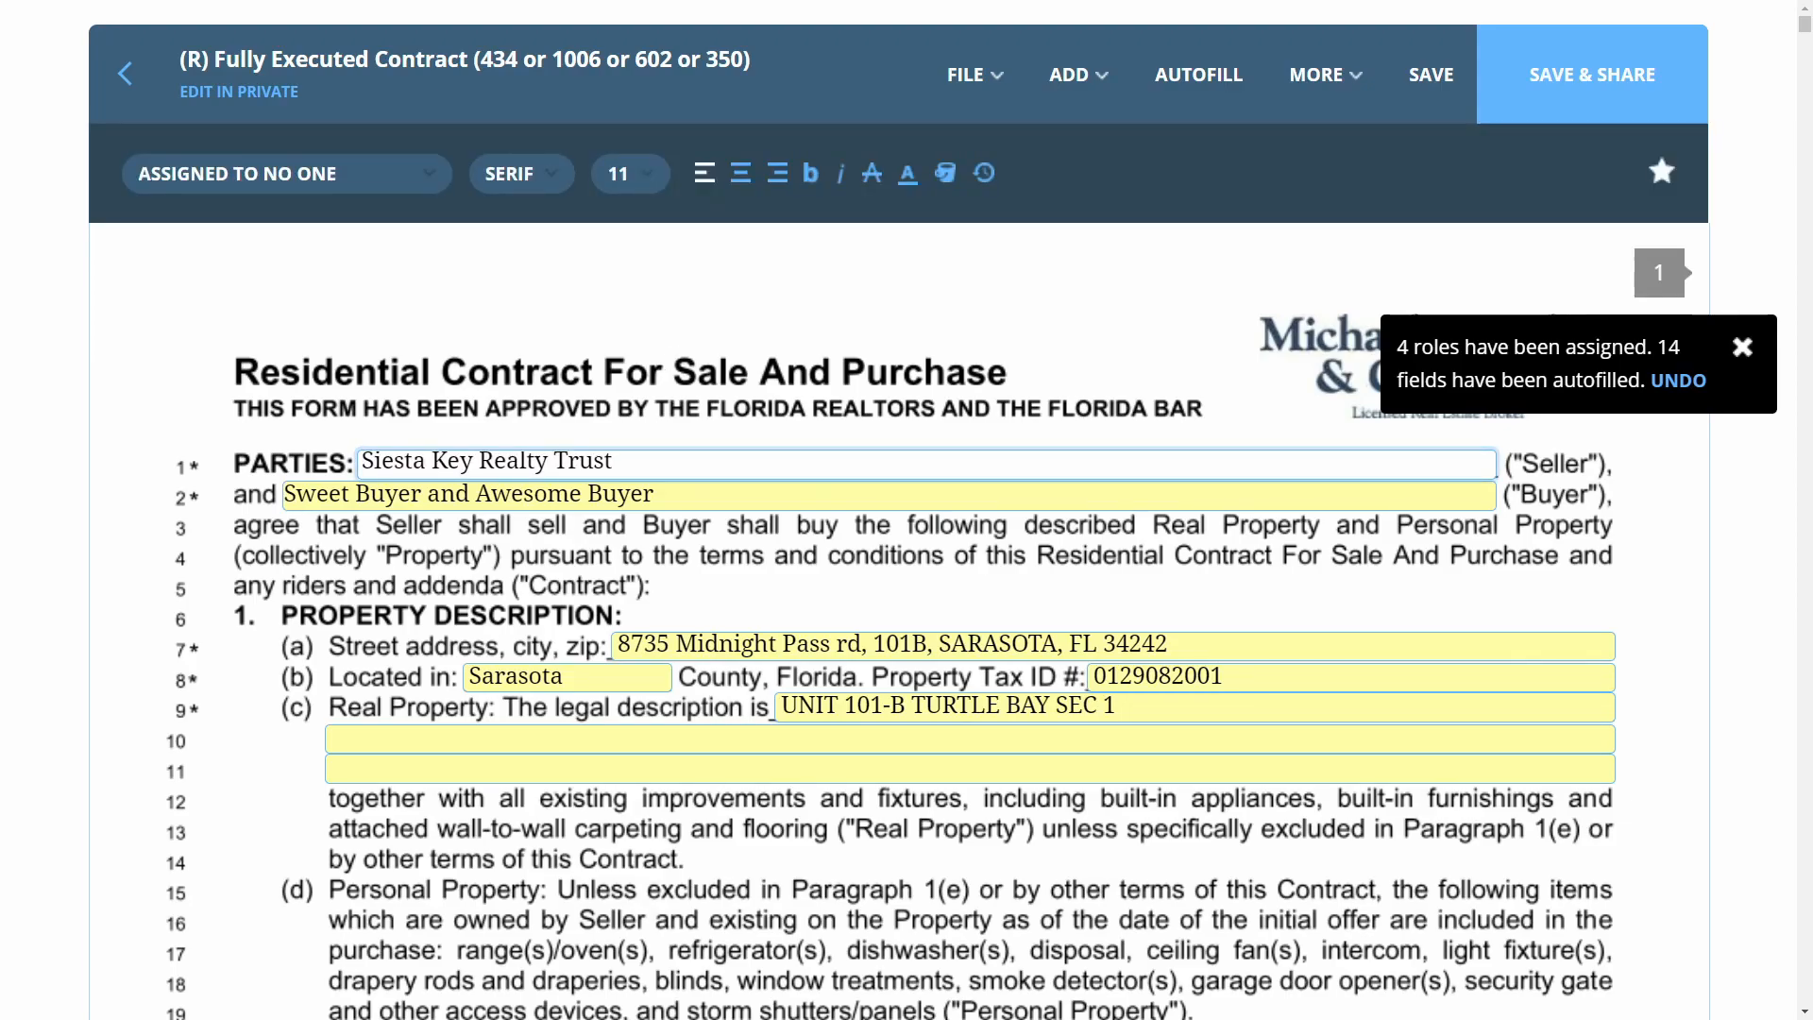
pyautogui.press('Tab')
pyautogui.click(1034, 461)
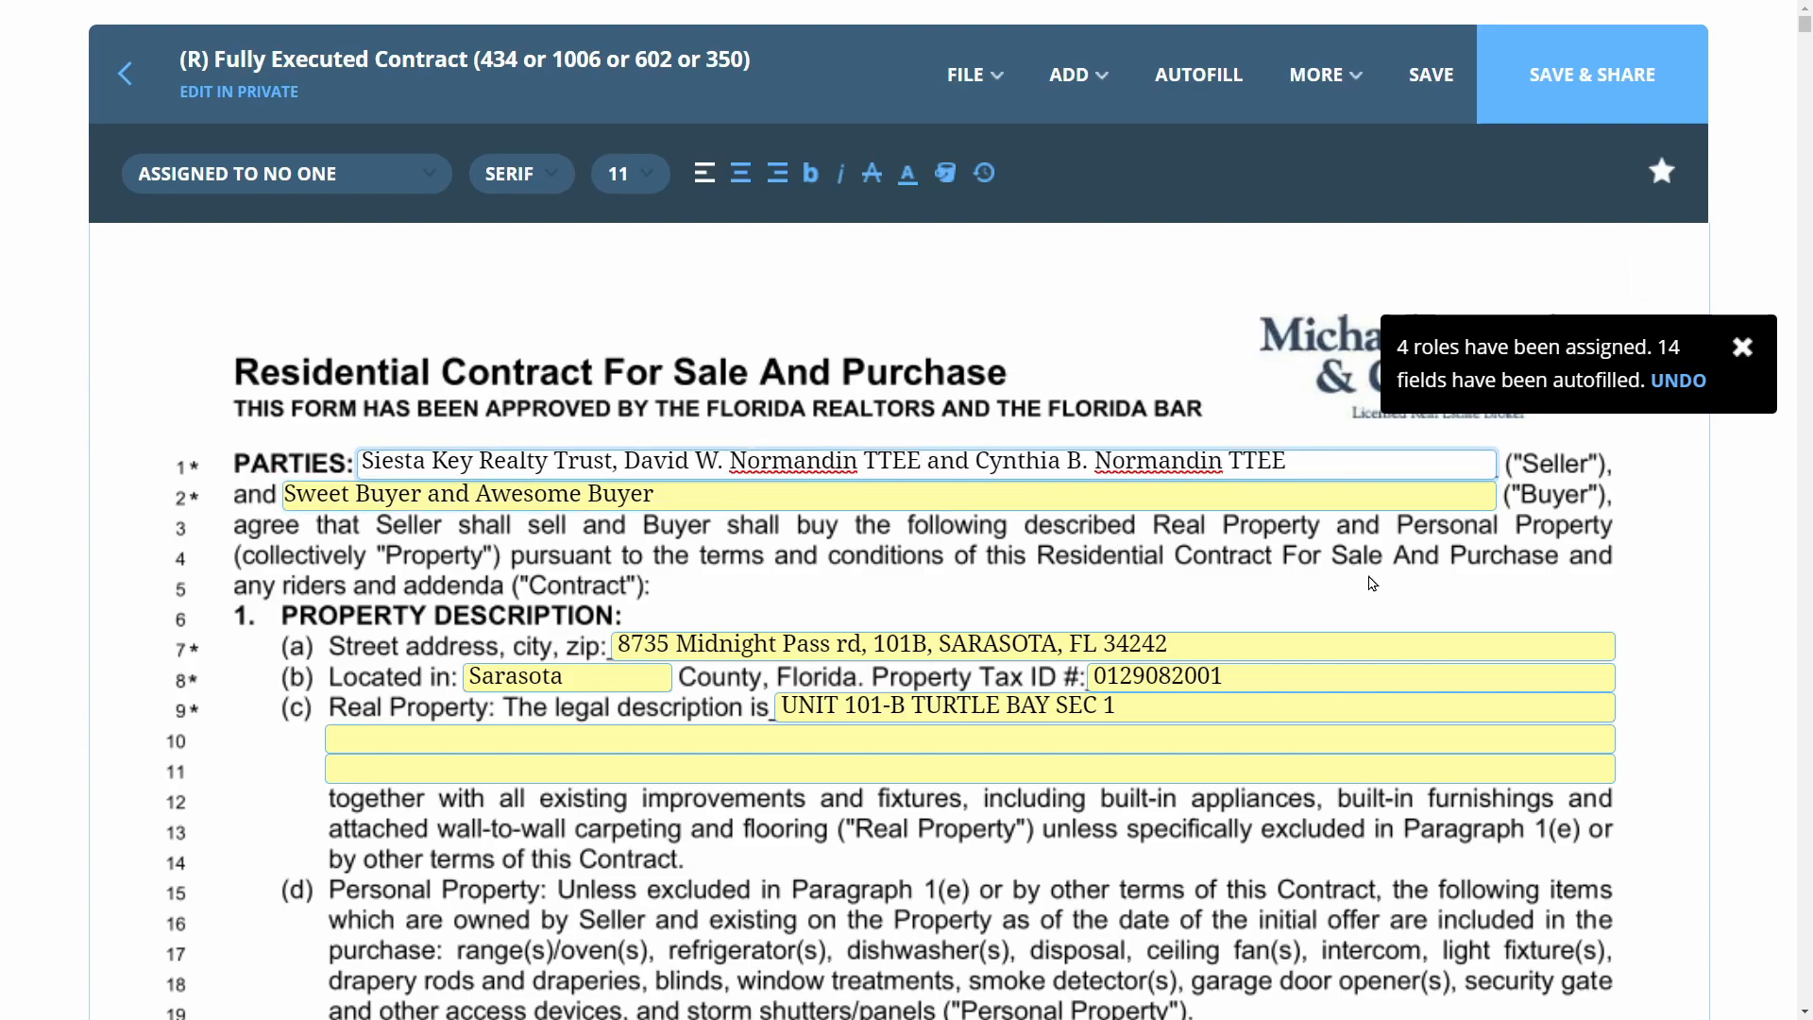
pyautogui.scroll(-7, 1372, 582)
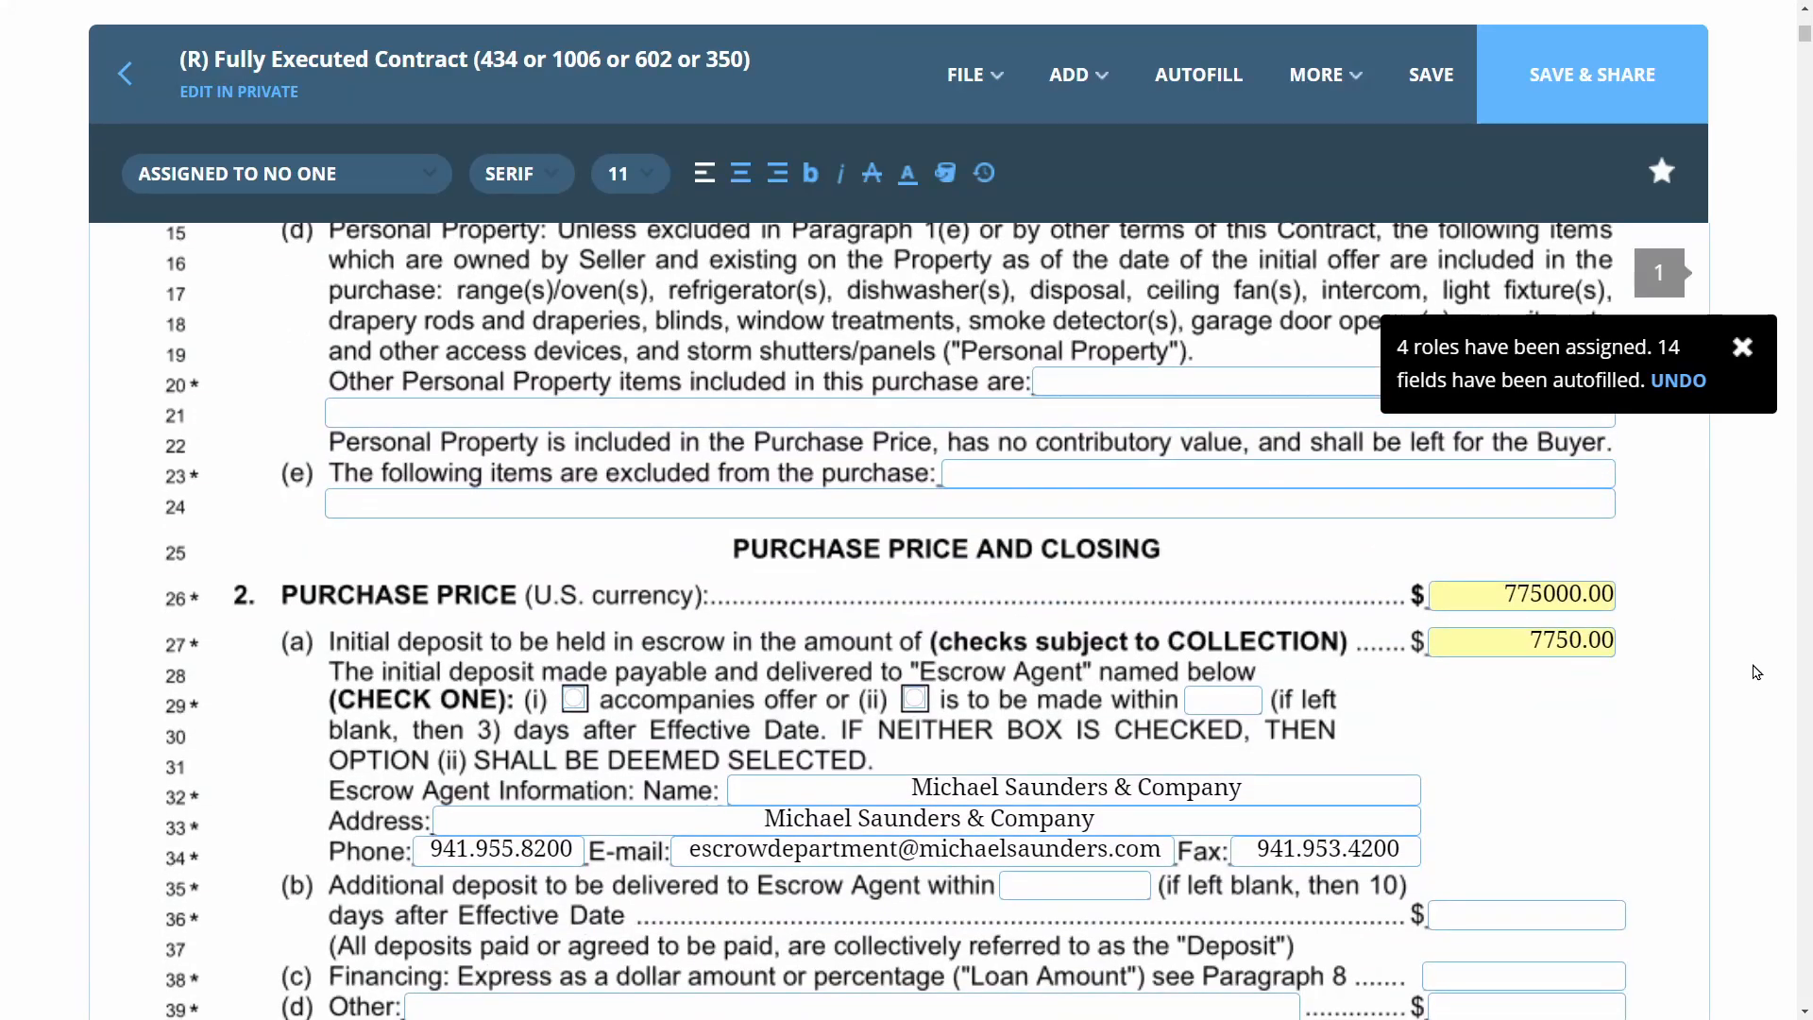
pyautogui.scroll(-2, 1726, 674)
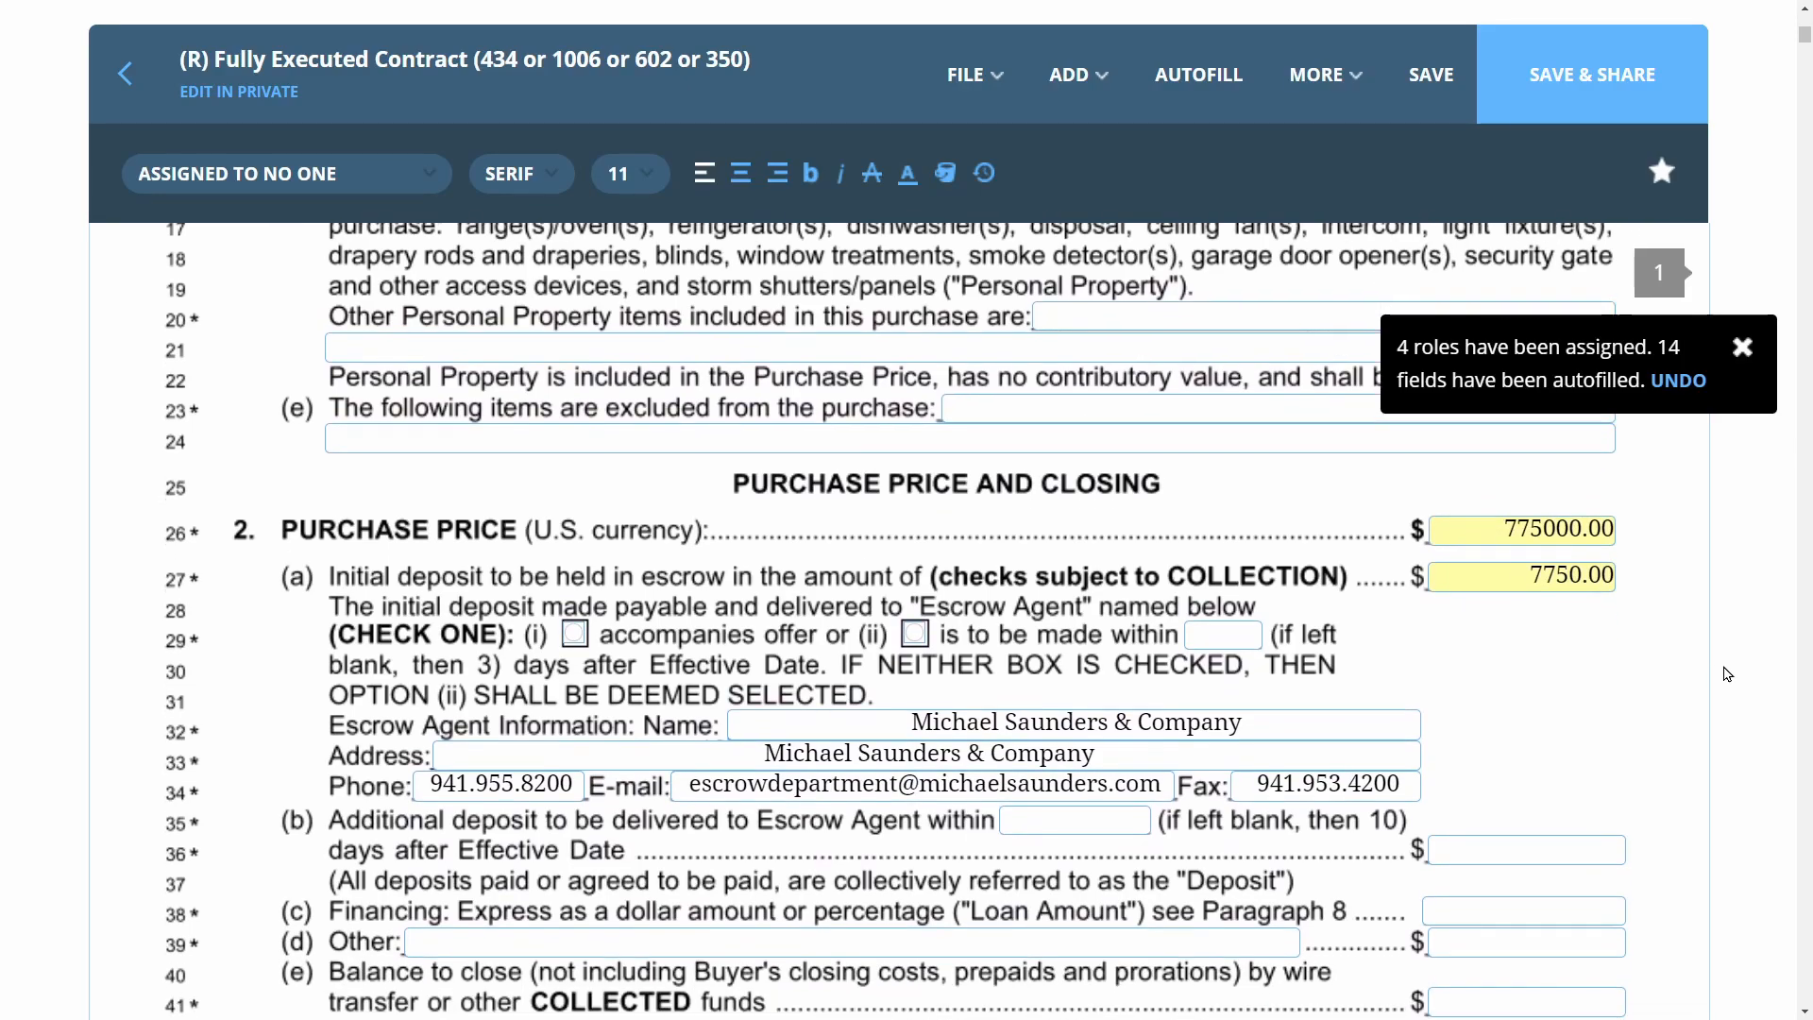
pyautogui.scroll(-15, 1678, 518)
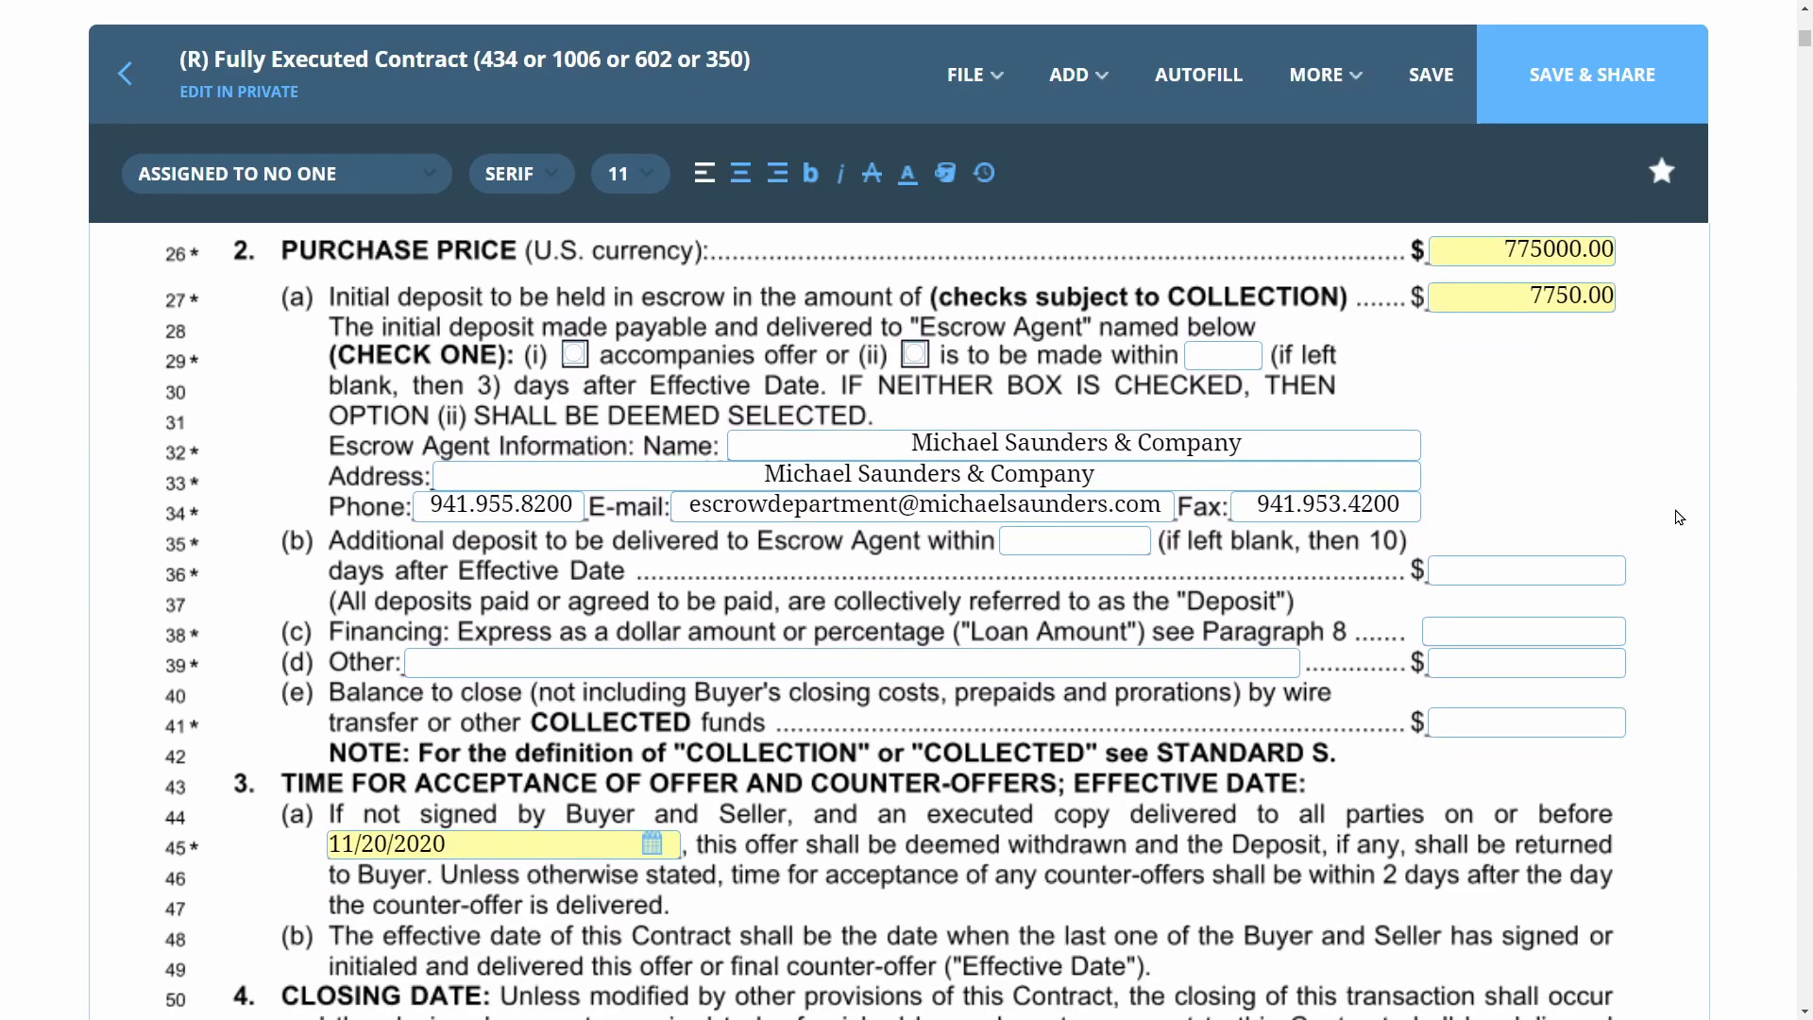
pyautogui.scroll(-15, 1678, 517)
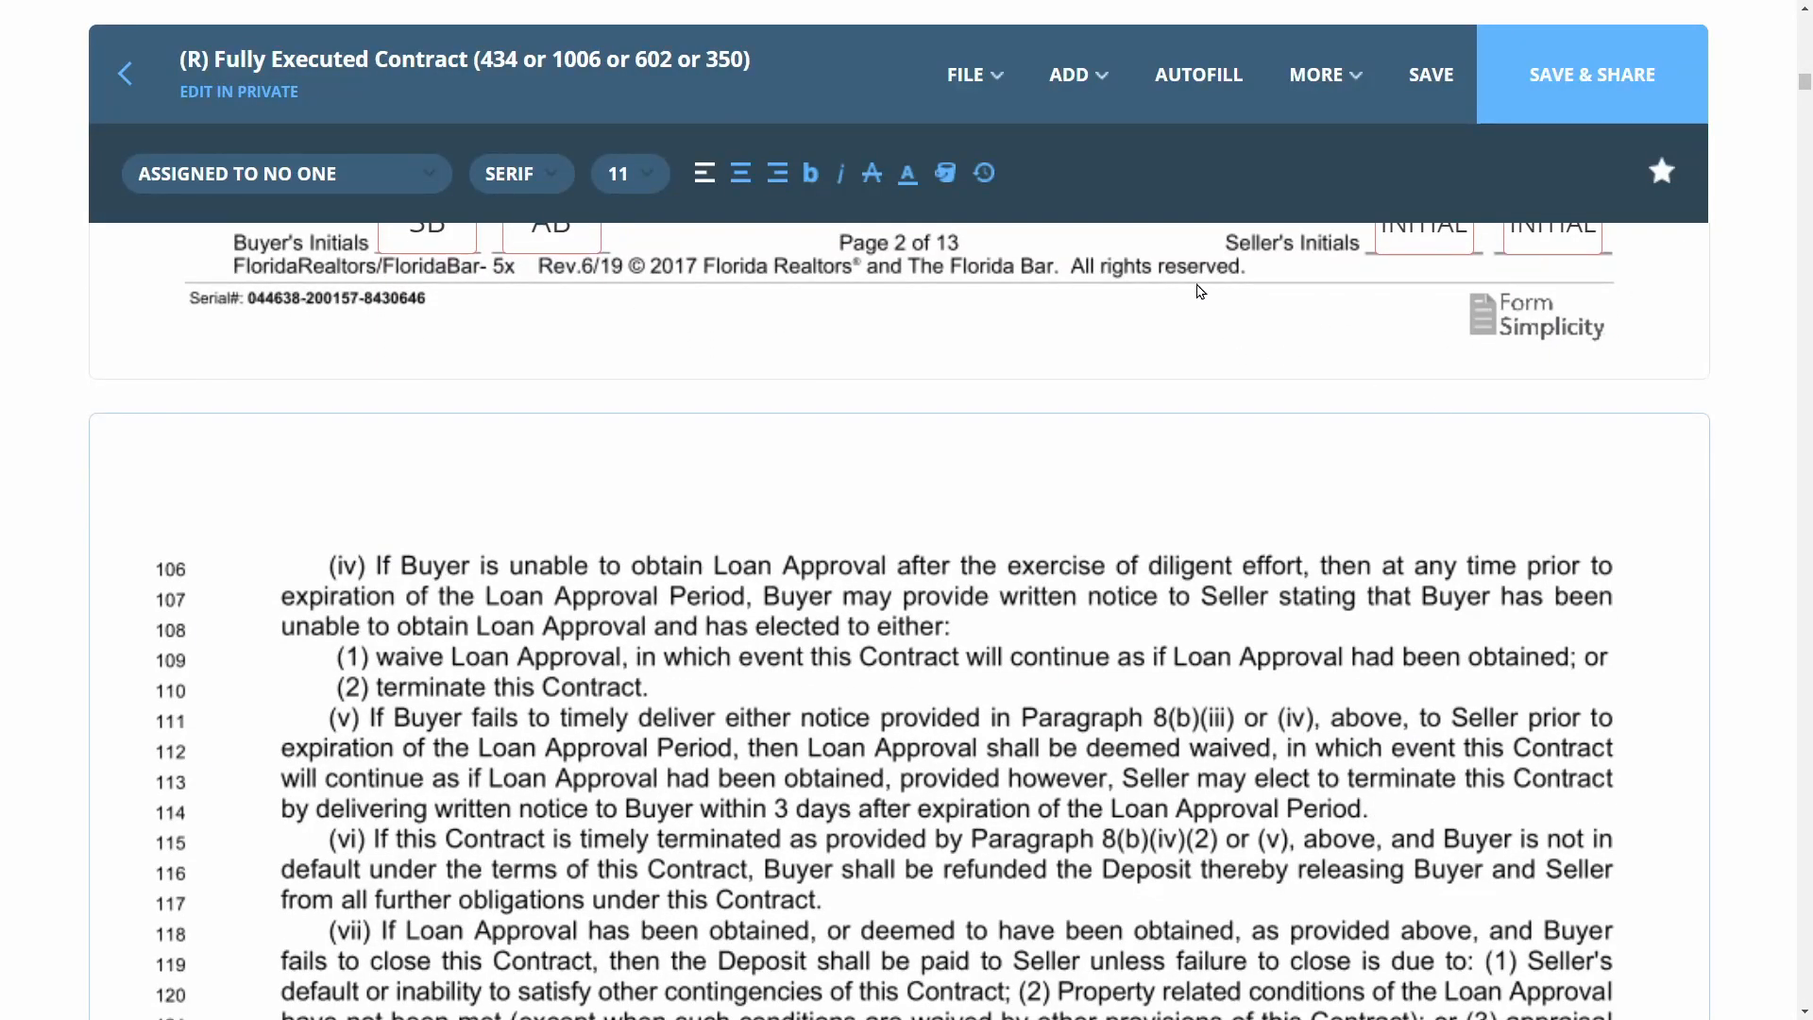
# Add strikethroughs across lines 106, 107 and 108 of paragraph (iv)
pyautogui.click(1076, 74)
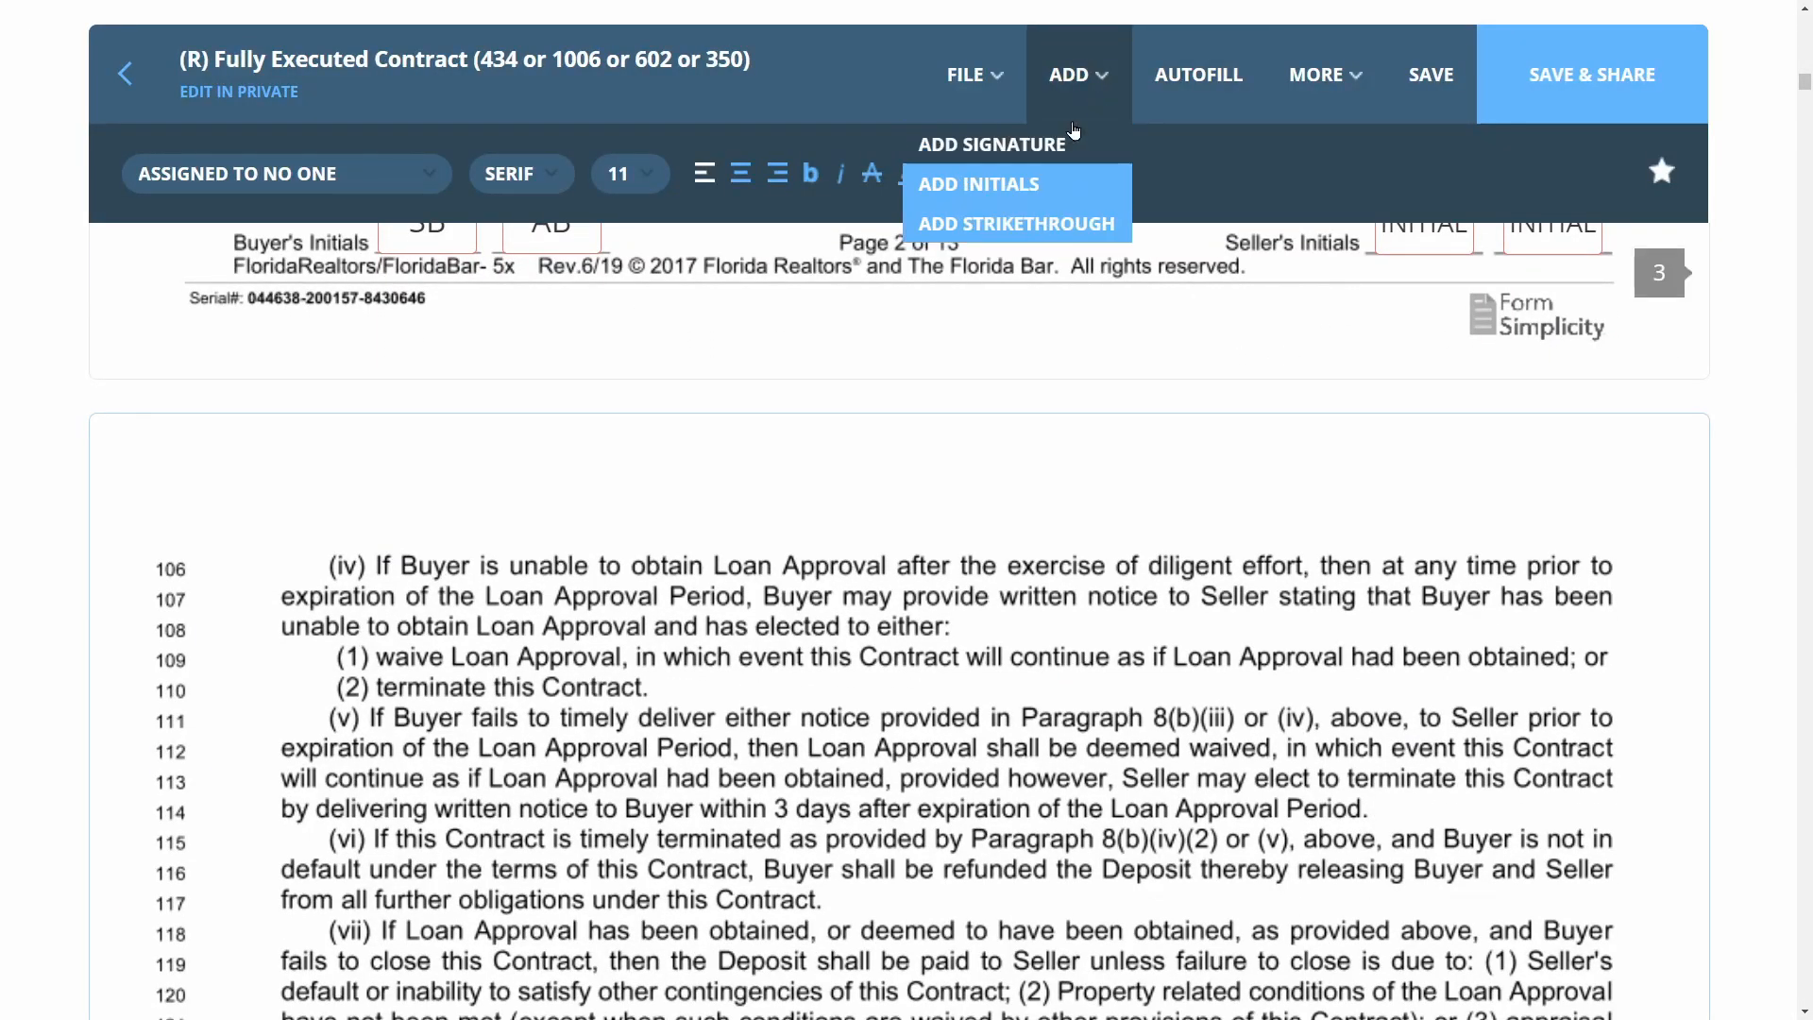
pyautogui.click(1036, 224)
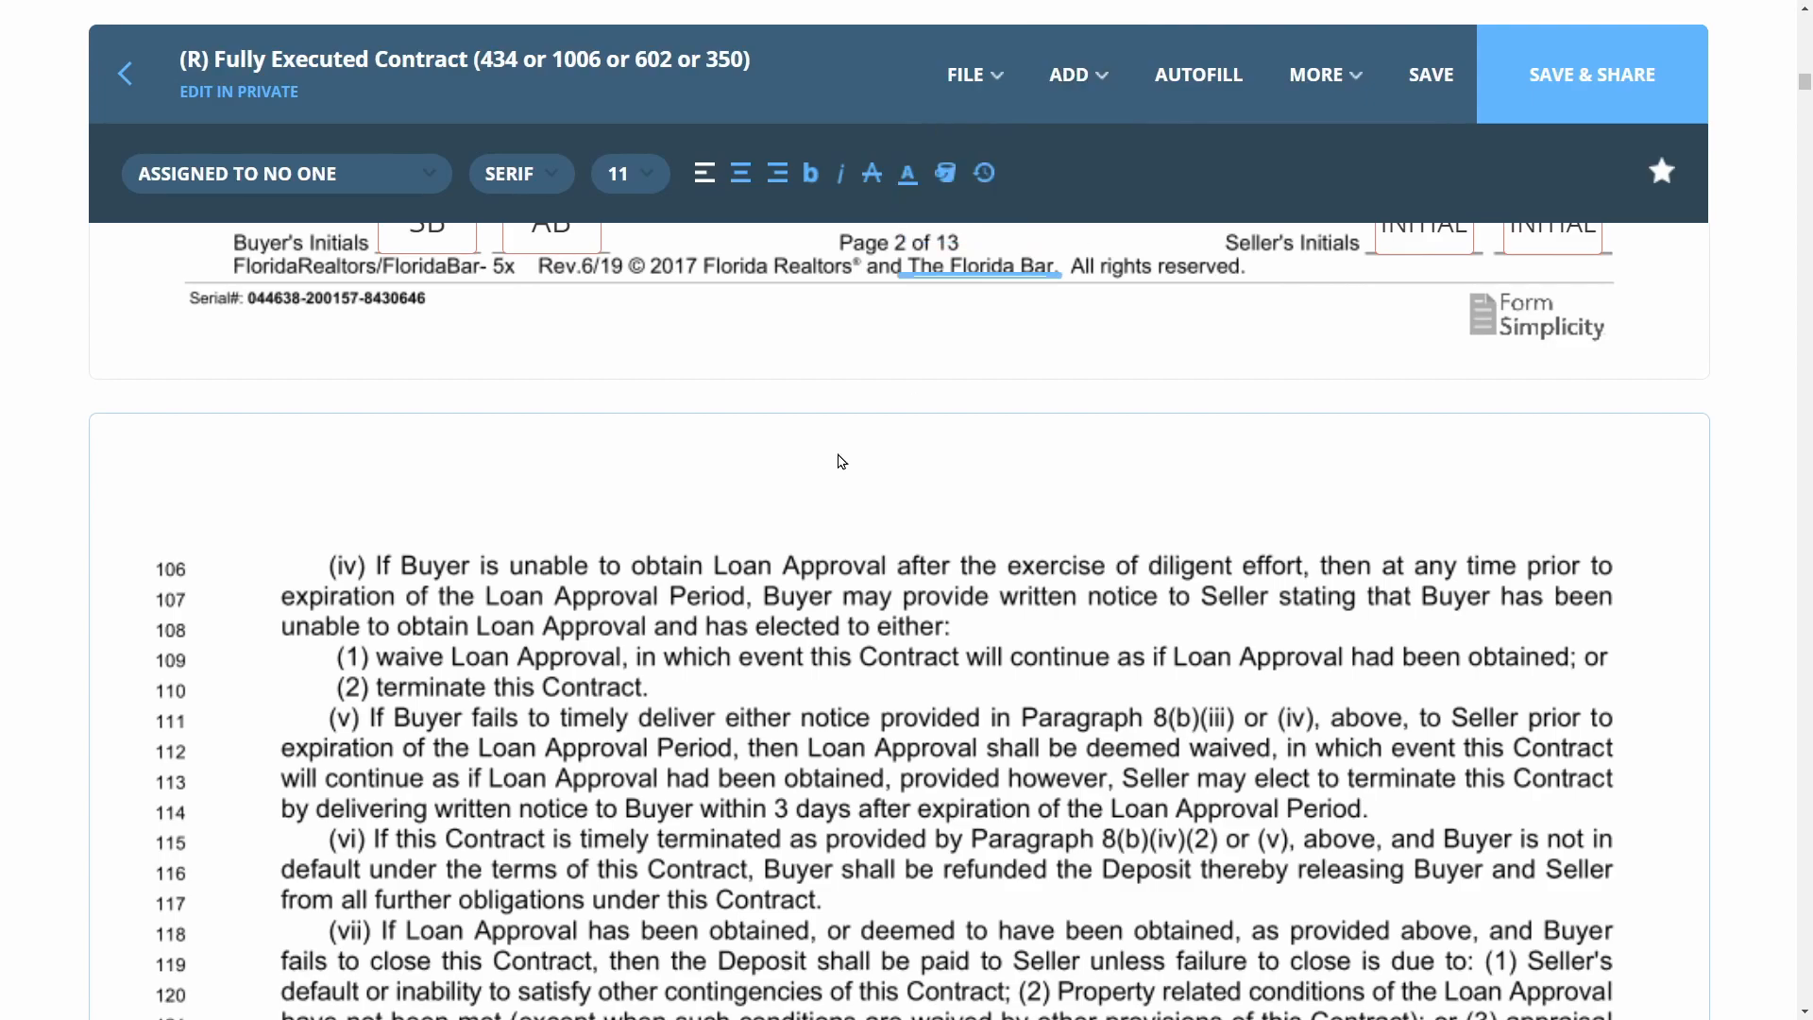
pyautogui.moveTo(321, 571); pyautogui.dragTo(1584, 549)
pyautogui.click(1076, 74)
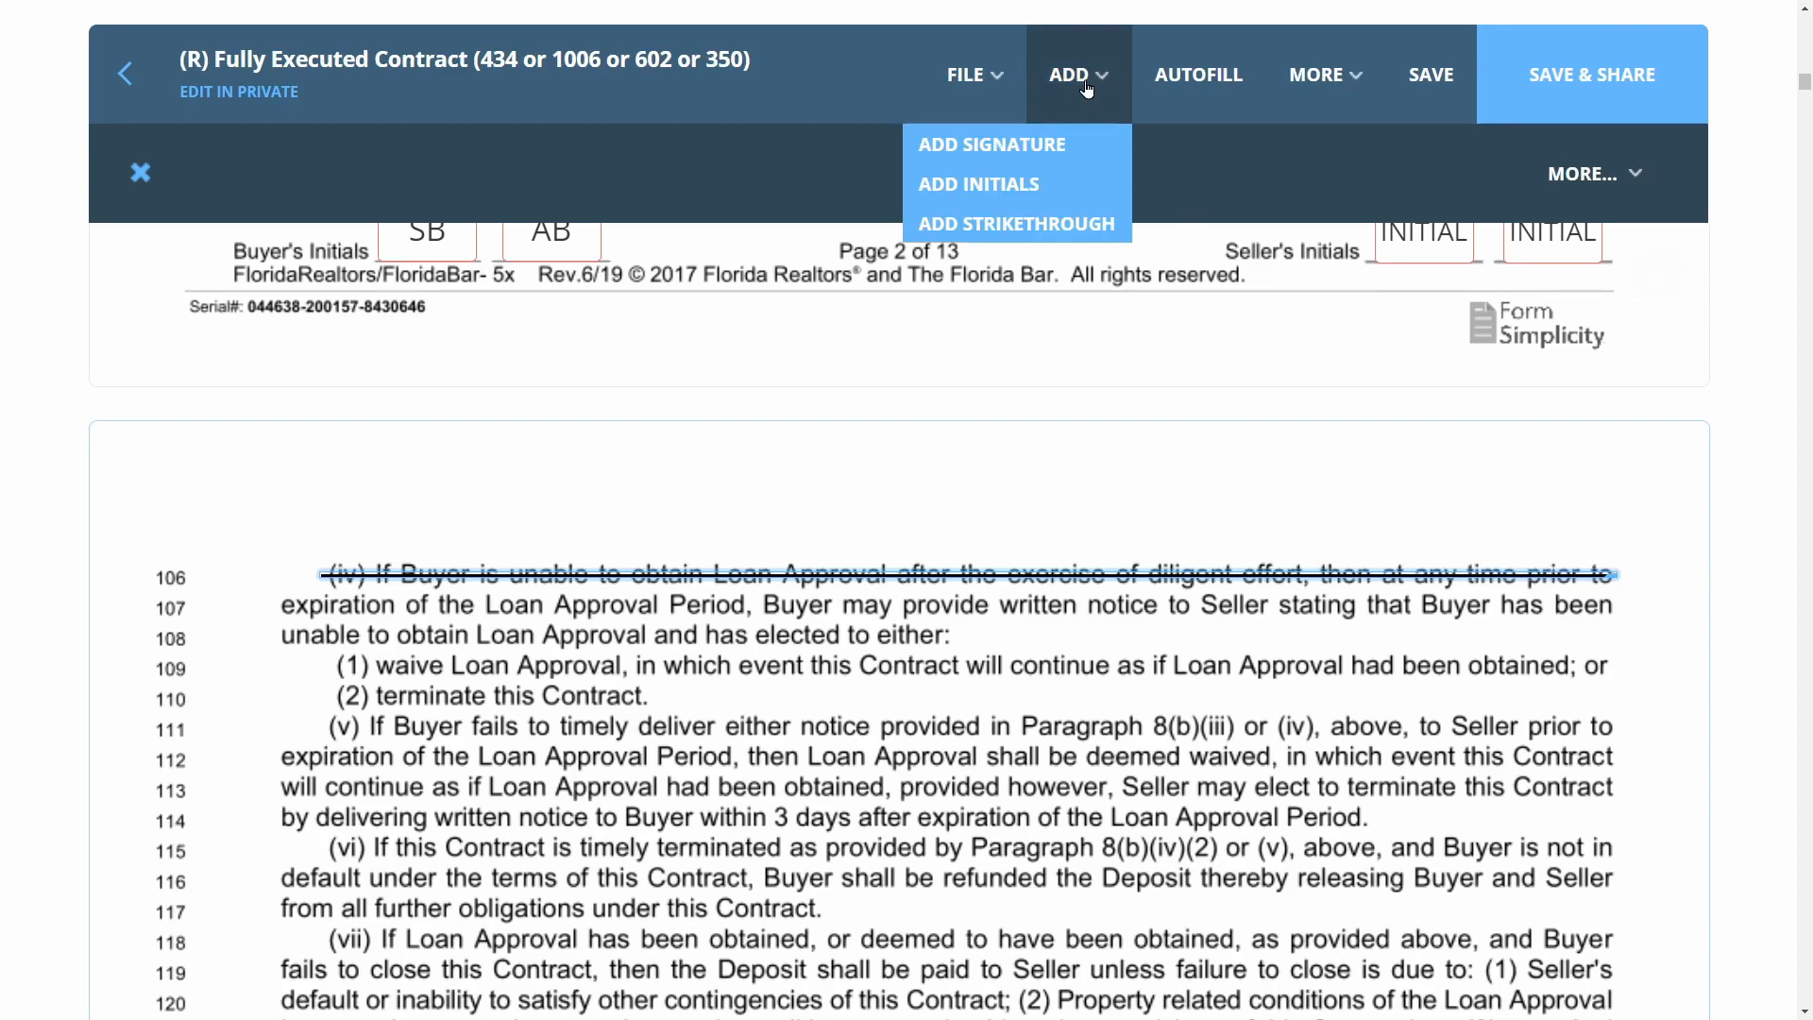
pyautogui.click(1035, 224)
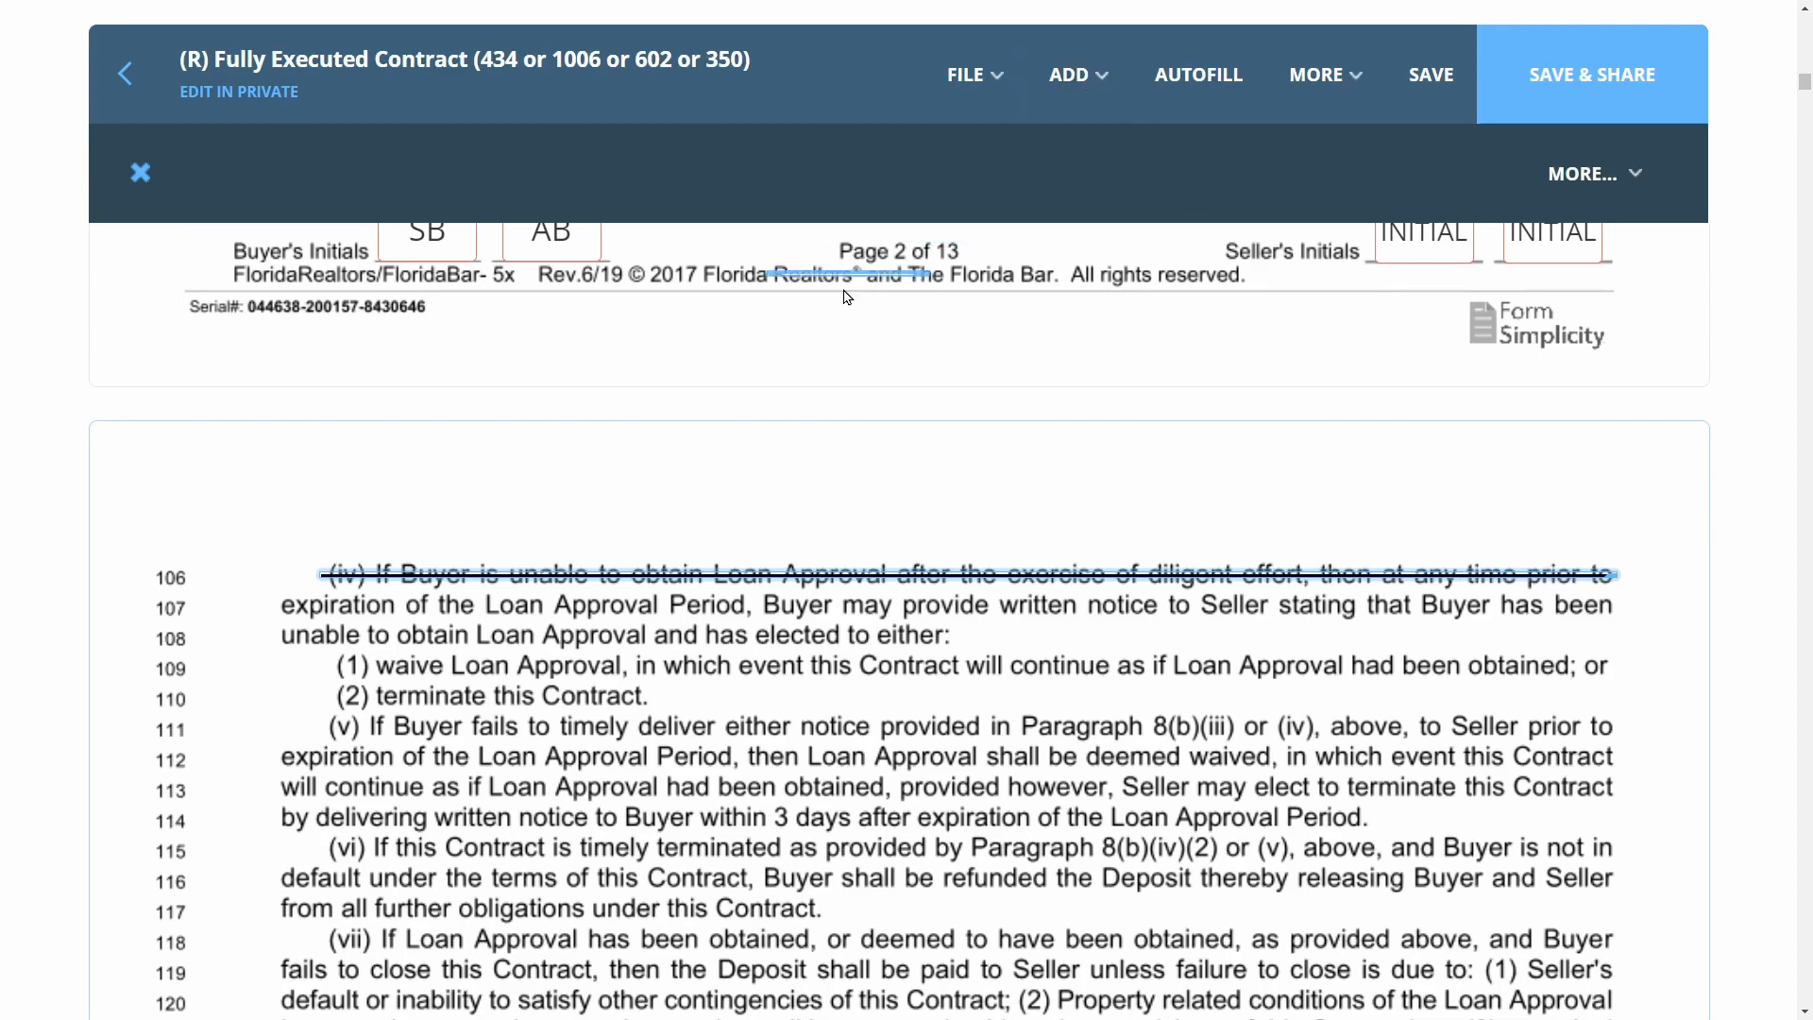
pyautogui.click(359, 628)
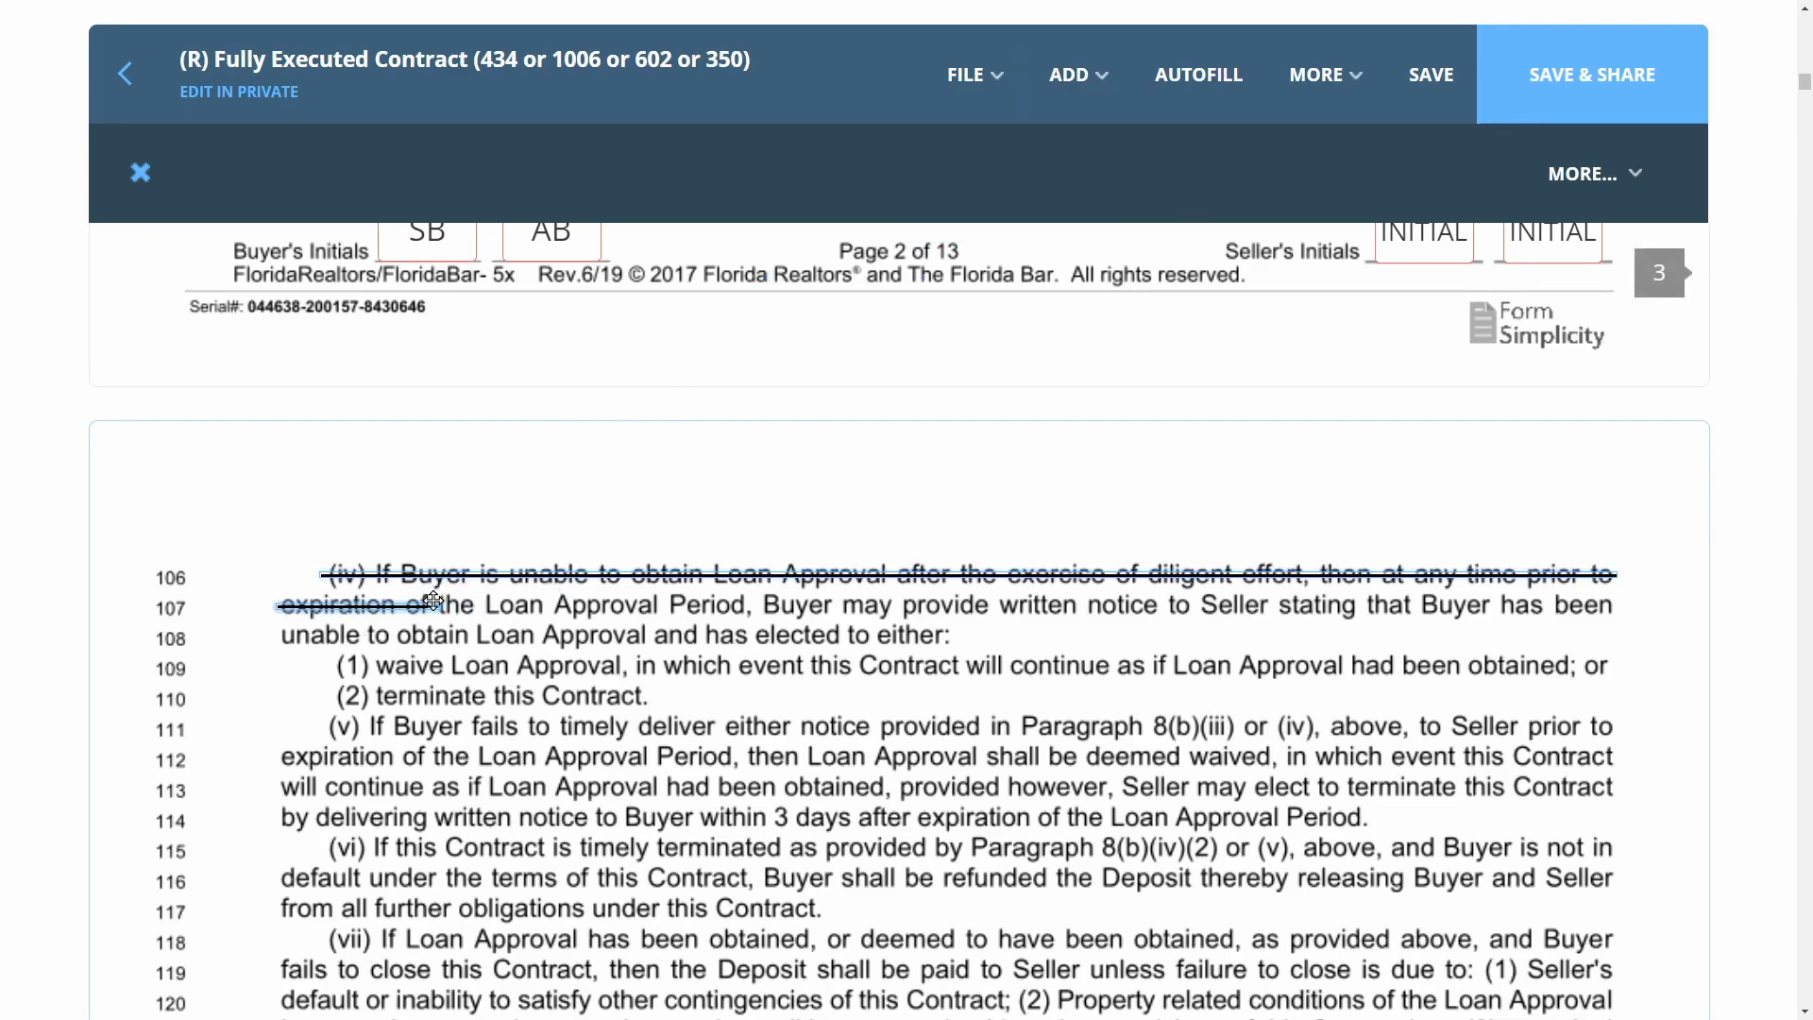
pyautogui.moveTo(435, 604); pyautogui.dragTo(1638, 593)
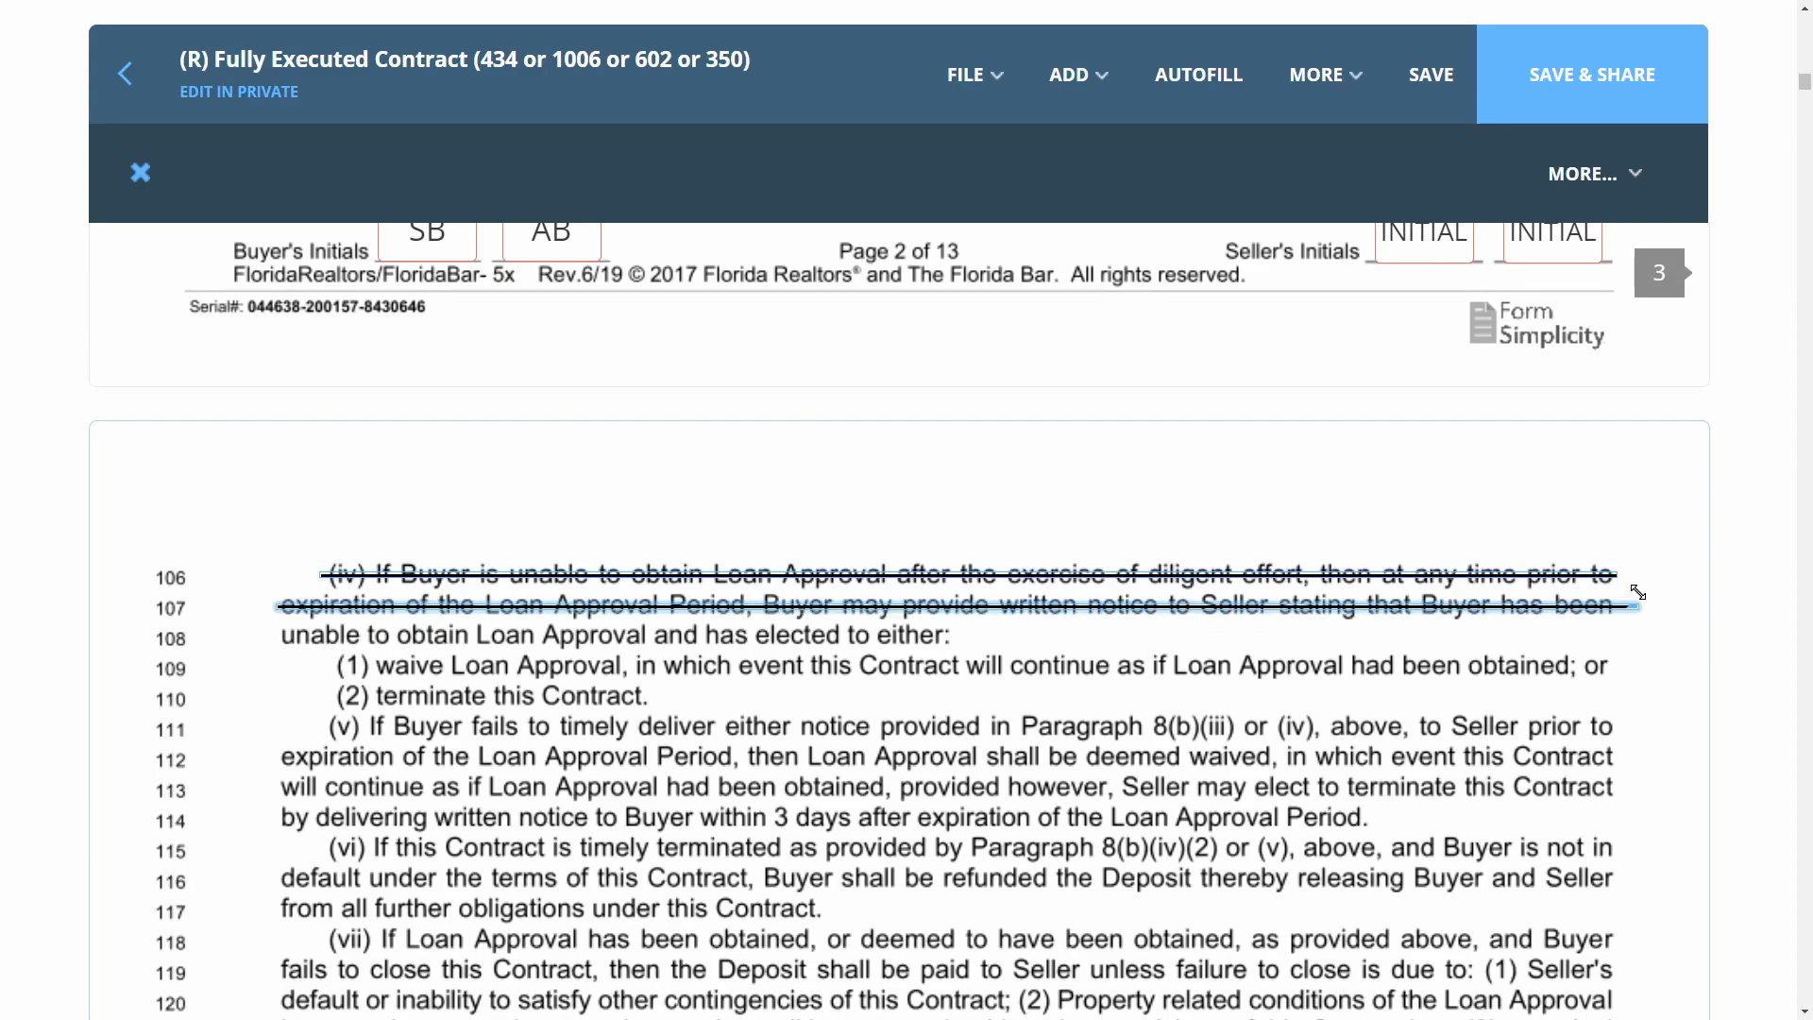
pyautogui.click(1077, 74)
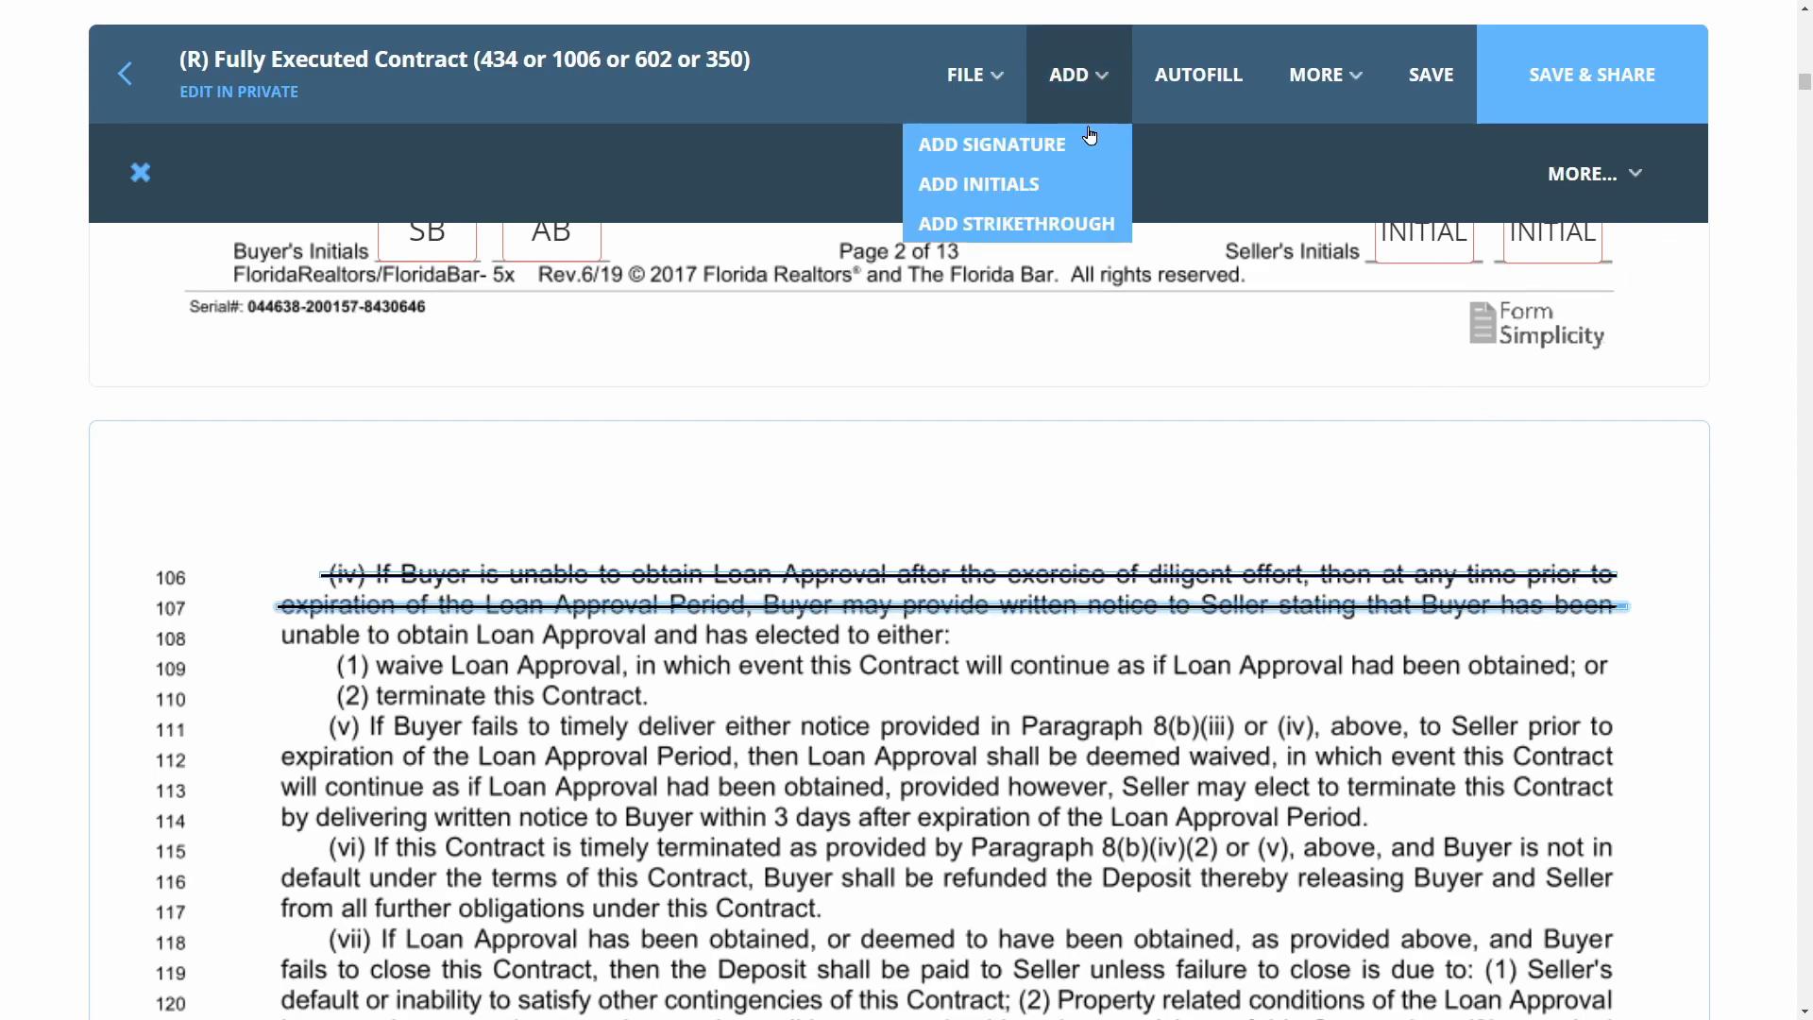
pyautogui.click(1084, 224)
pyautogui.click(353, 654)
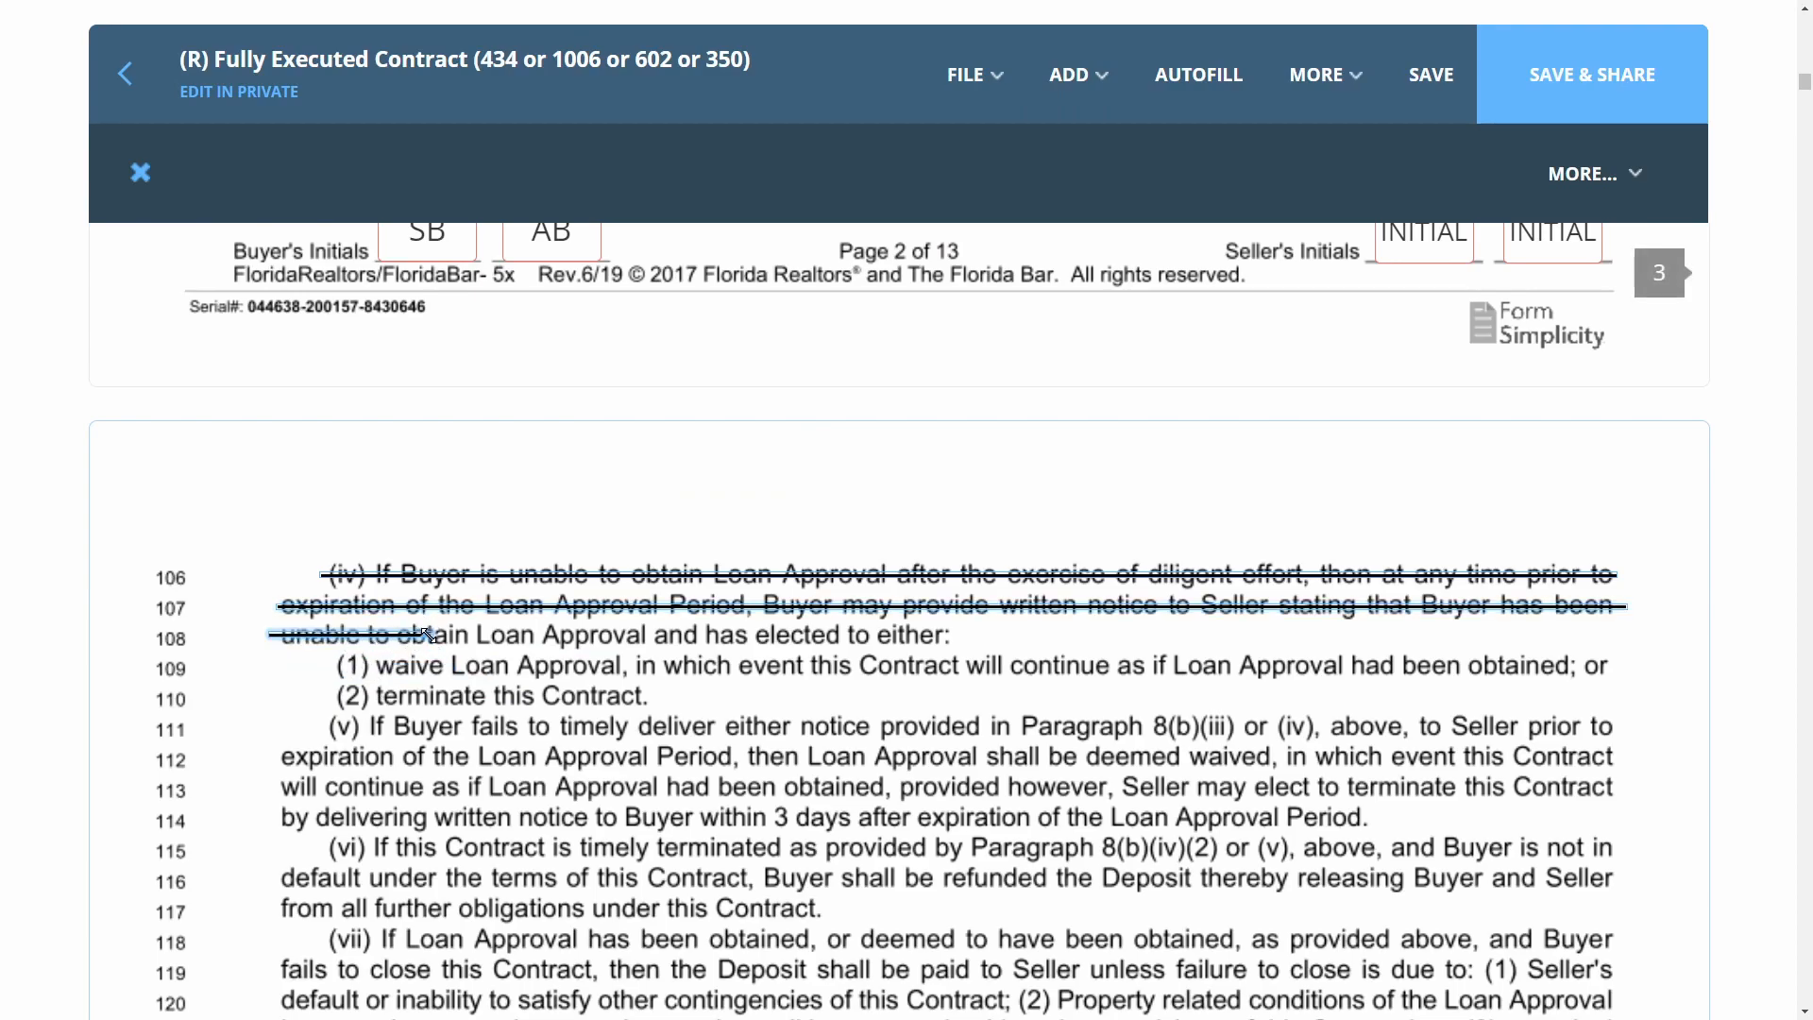
pyautogui.moveTo(434, 643); pyautogui.dragTo(964, 641)
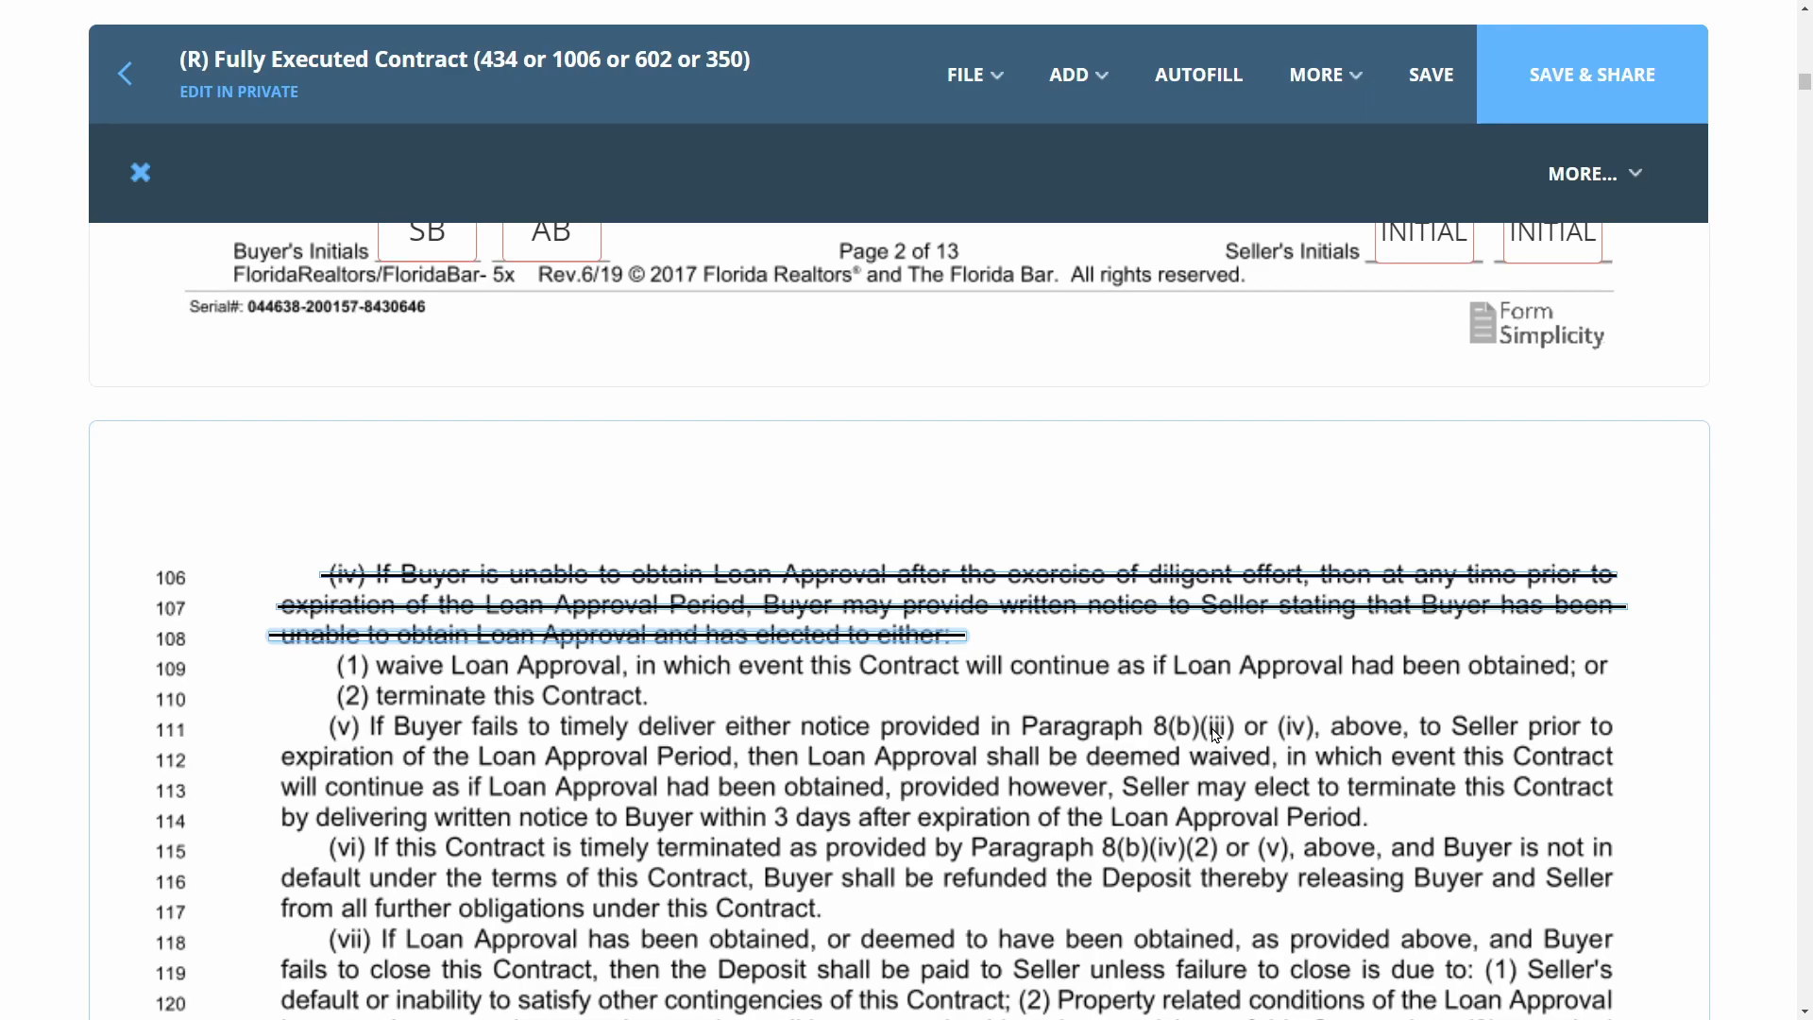
pyautogui.click(1077, 74)
# Place an initials field beside line 106 assigned to the first buyer
pyautogui.click(973, 179)
pyautogui.click(239, 602)
pyautogui.click(256, 651)
pyautogui.click(194, 296)
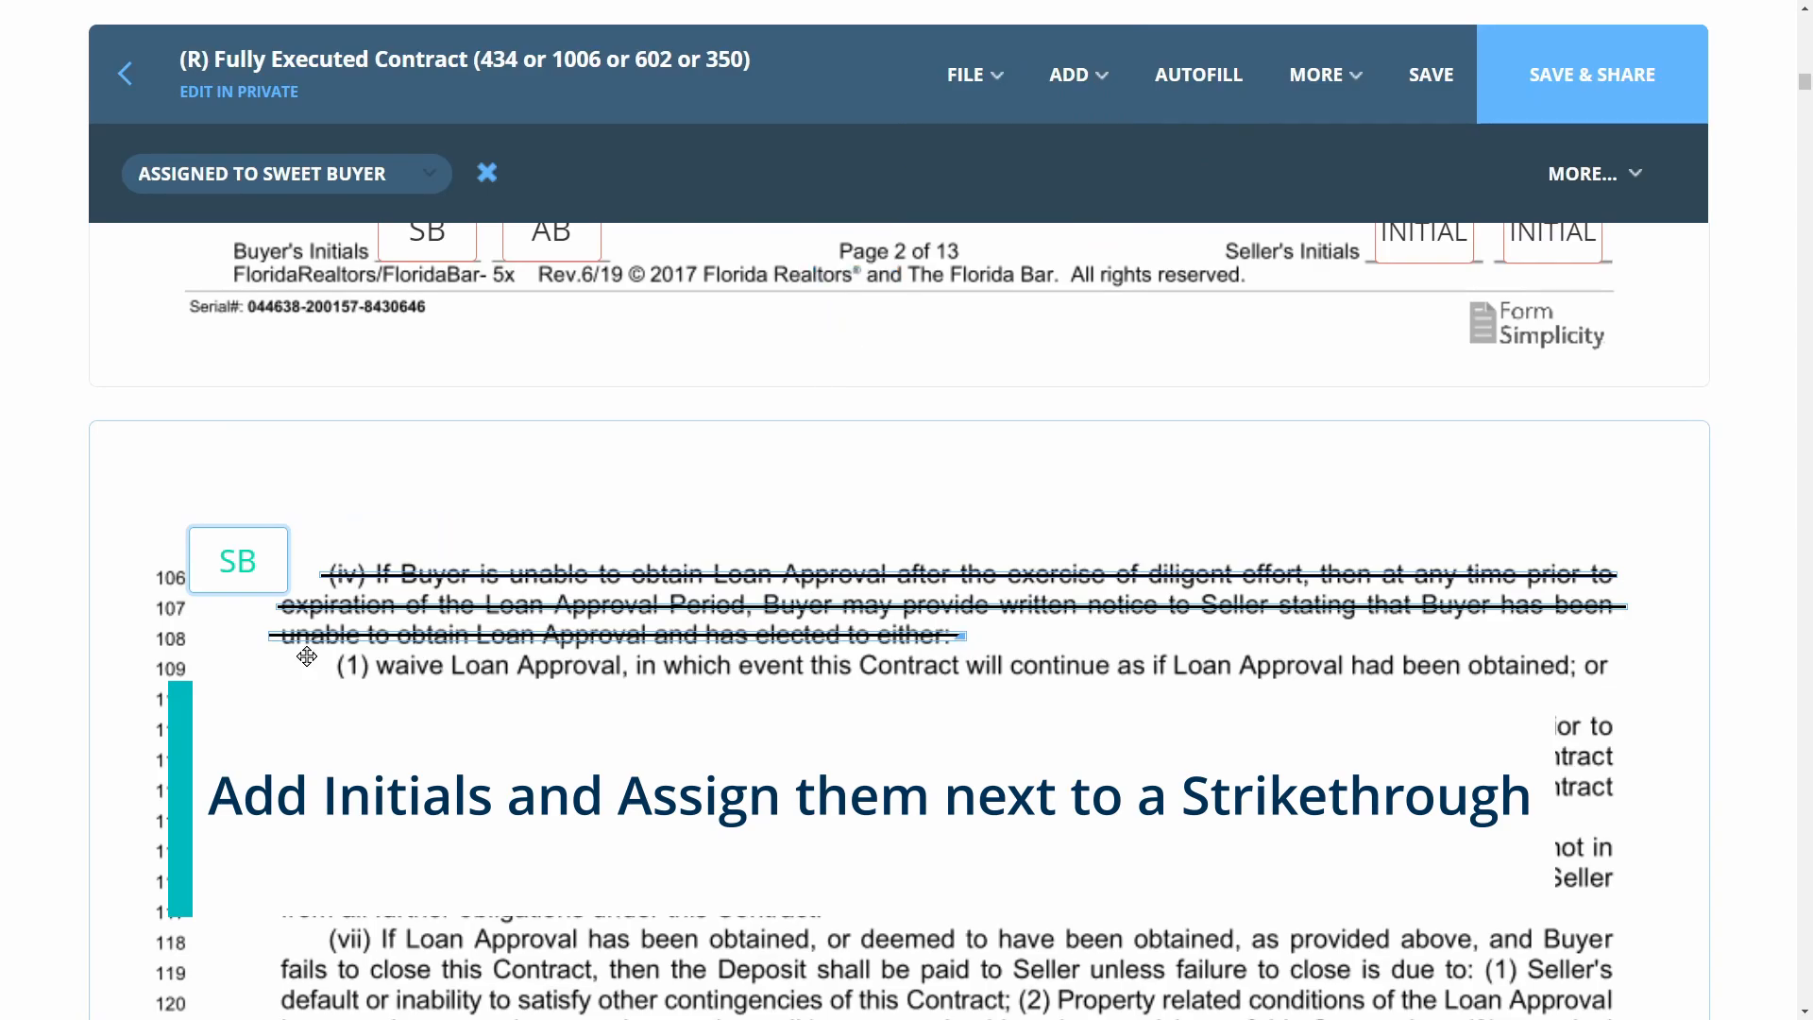
# Add a second initials field next to it assigned to the other buyer
pyautogui.click(231, 671)
pyautogui.click(218, 672)
pyautogui.click(231, 720)
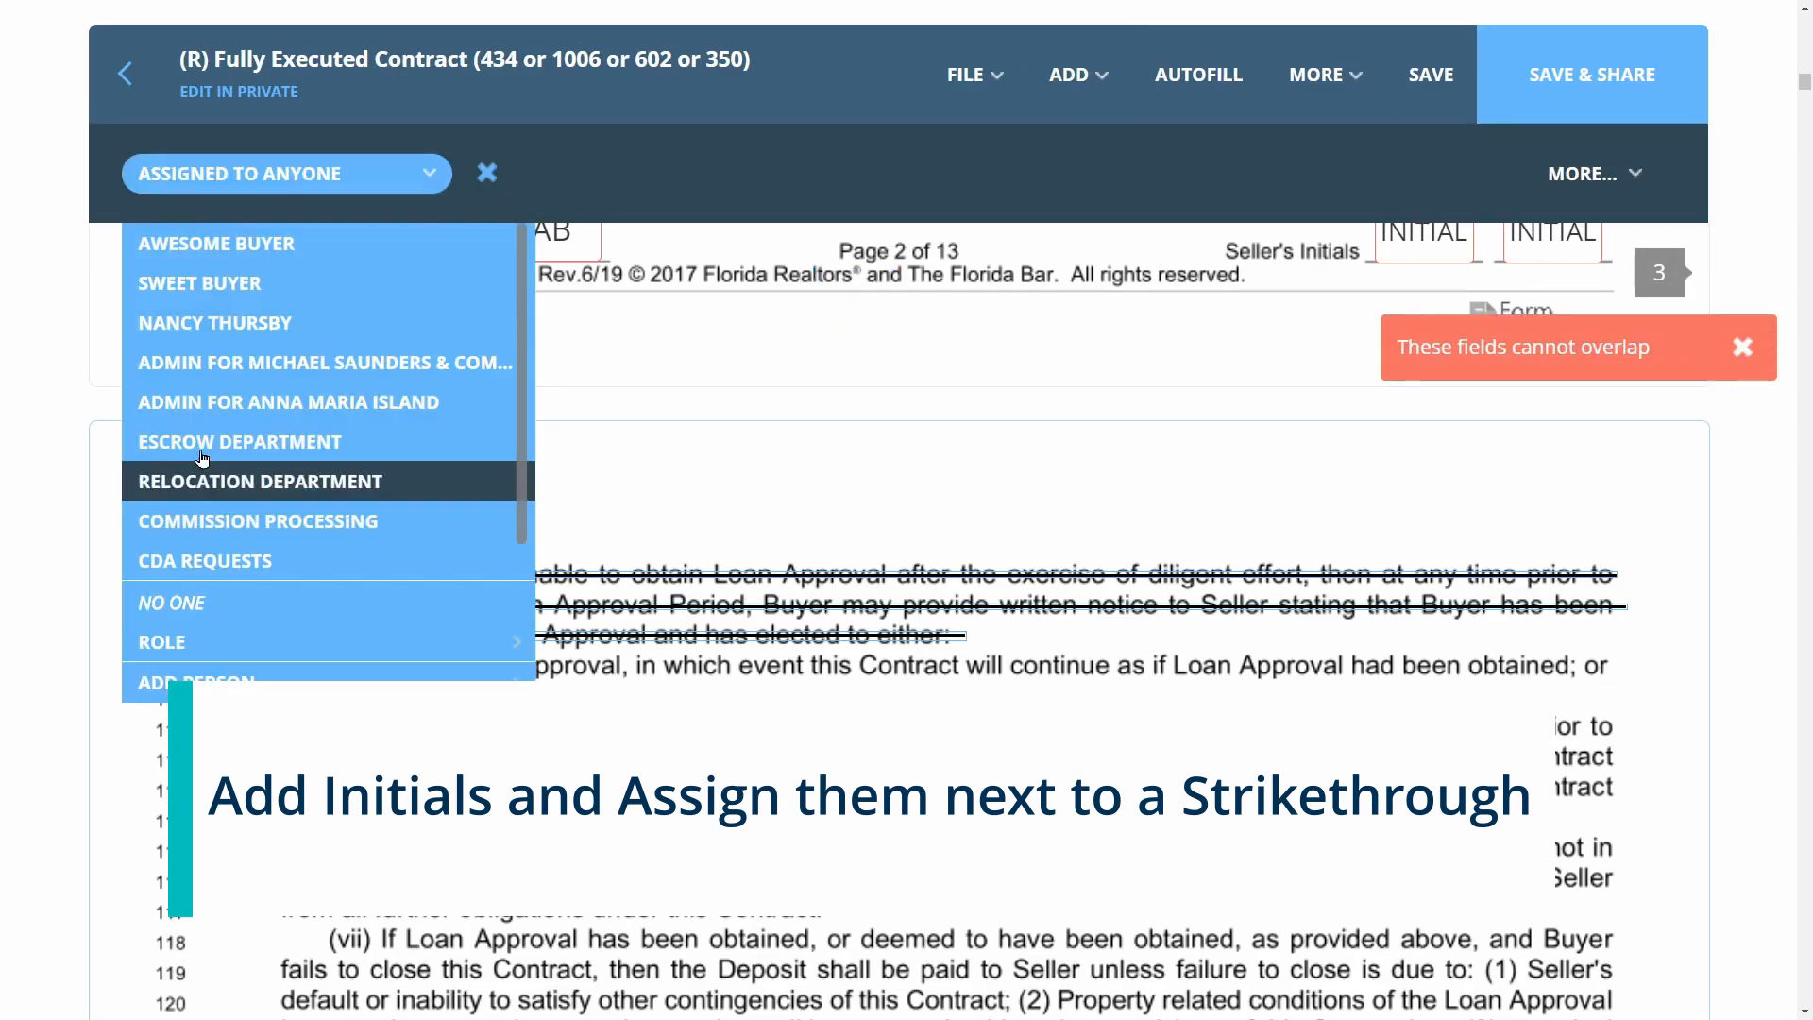
pyautogui.click(217, 243)
pyautogui.scroll(-20, 766, 625)
pyautogui.scroll(-20, 766, 625)
pyautogui.scroll(-20, 765, 626)
pyautogui.scroll(-20, 766, 625)
pyautogui.scroll(-5, 766, 628)
pyautogui.scroll(2, 1318, 607)
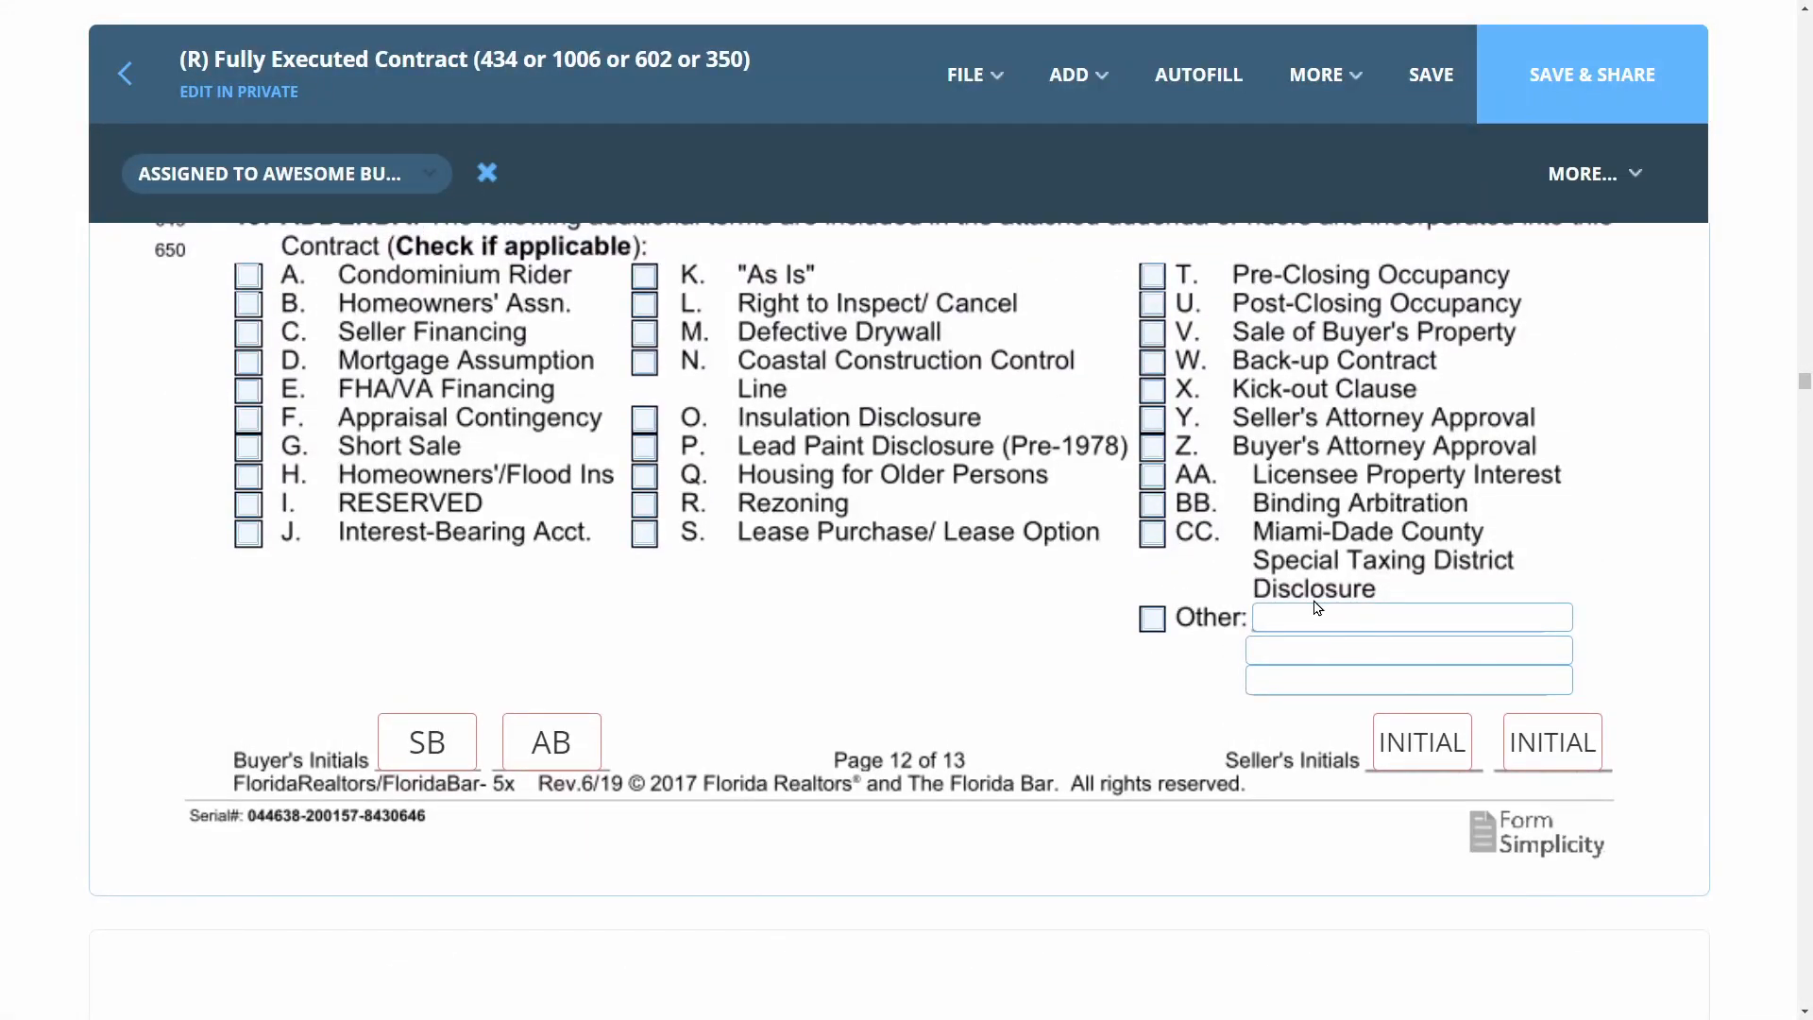
# Enter and save the line 106 note on blank Additional Terms line 654
pyautogui.doubleClick(1311, 616)
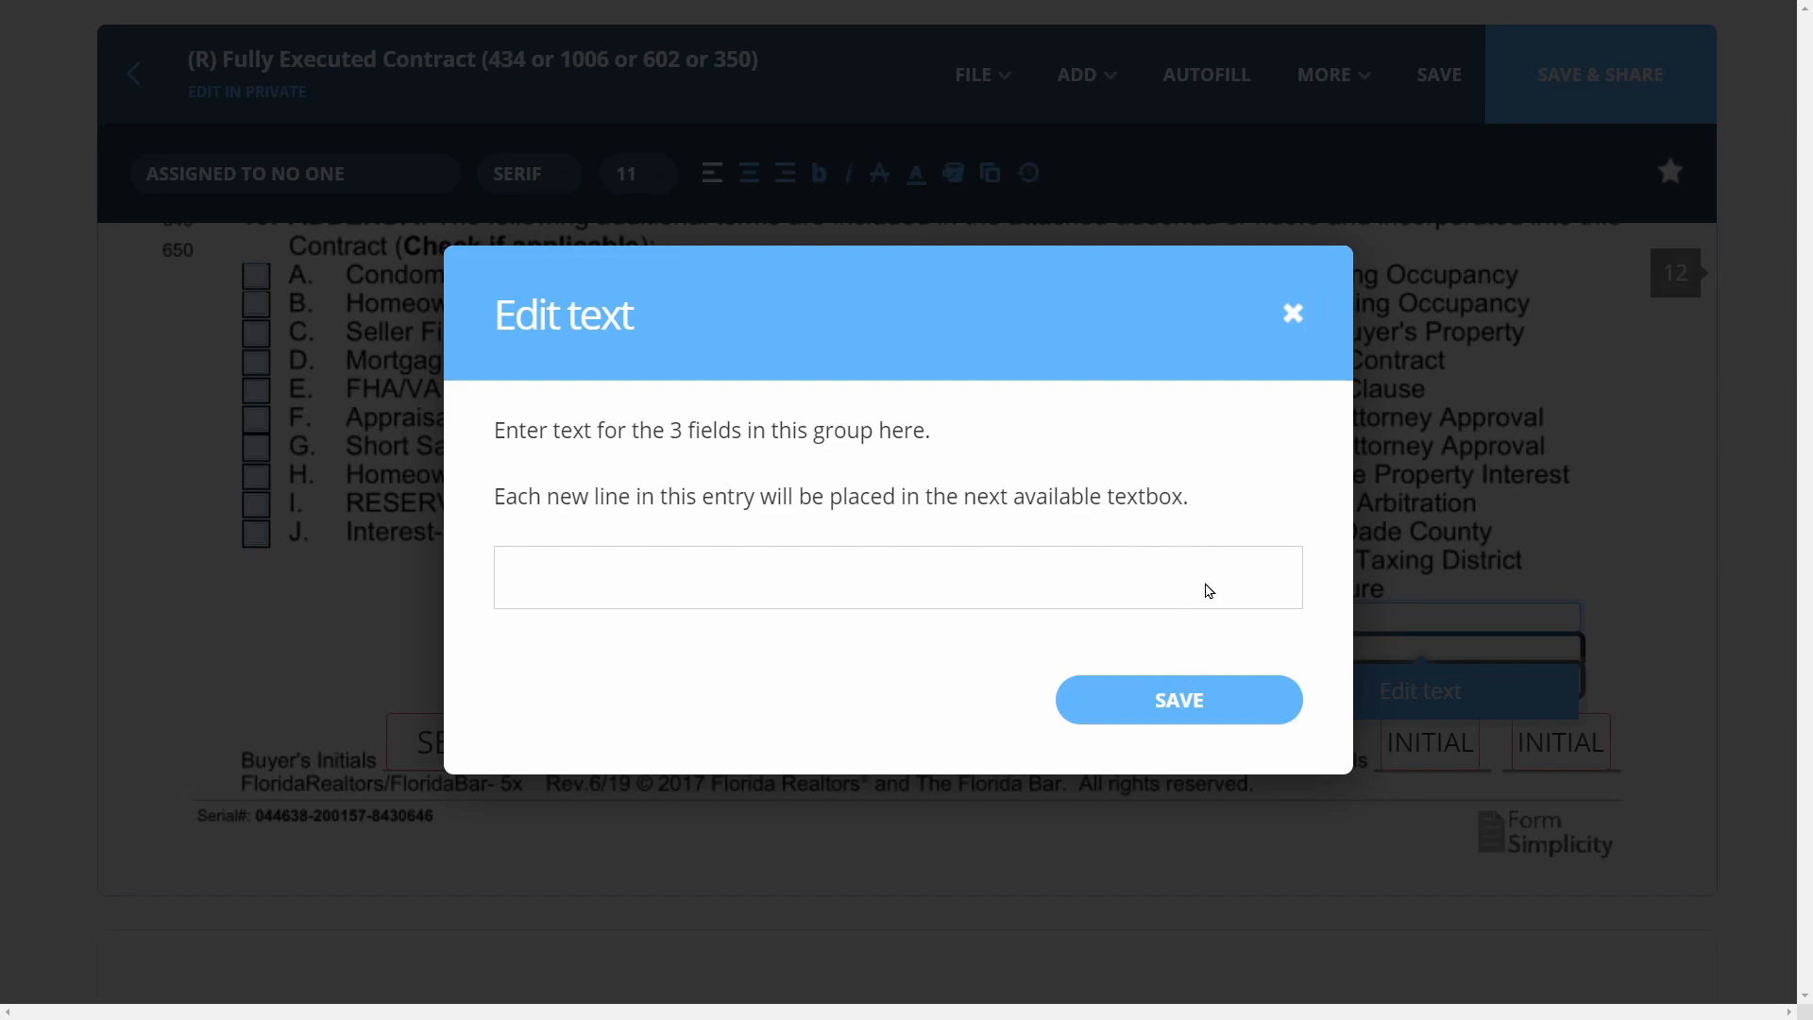
pyautogui.click(1293, 313)
pyautogui.scroll(-5, 445, 552)
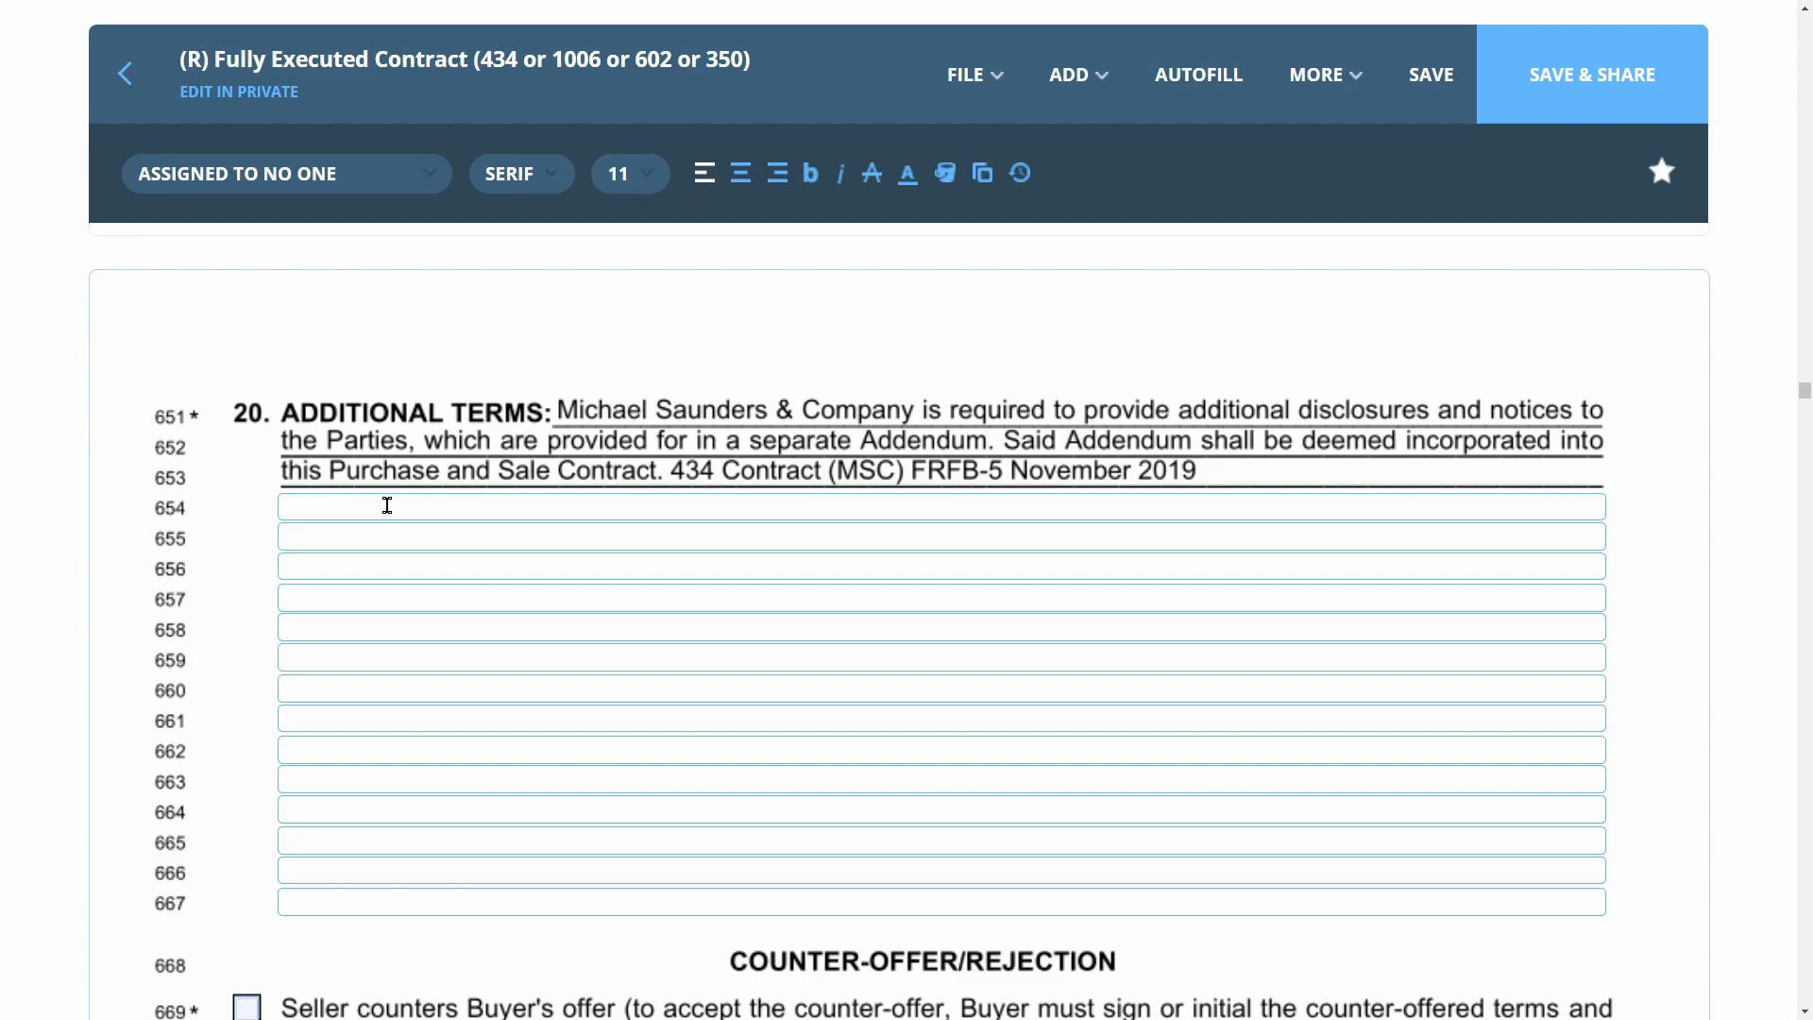
pyautogui.click(387, 505)
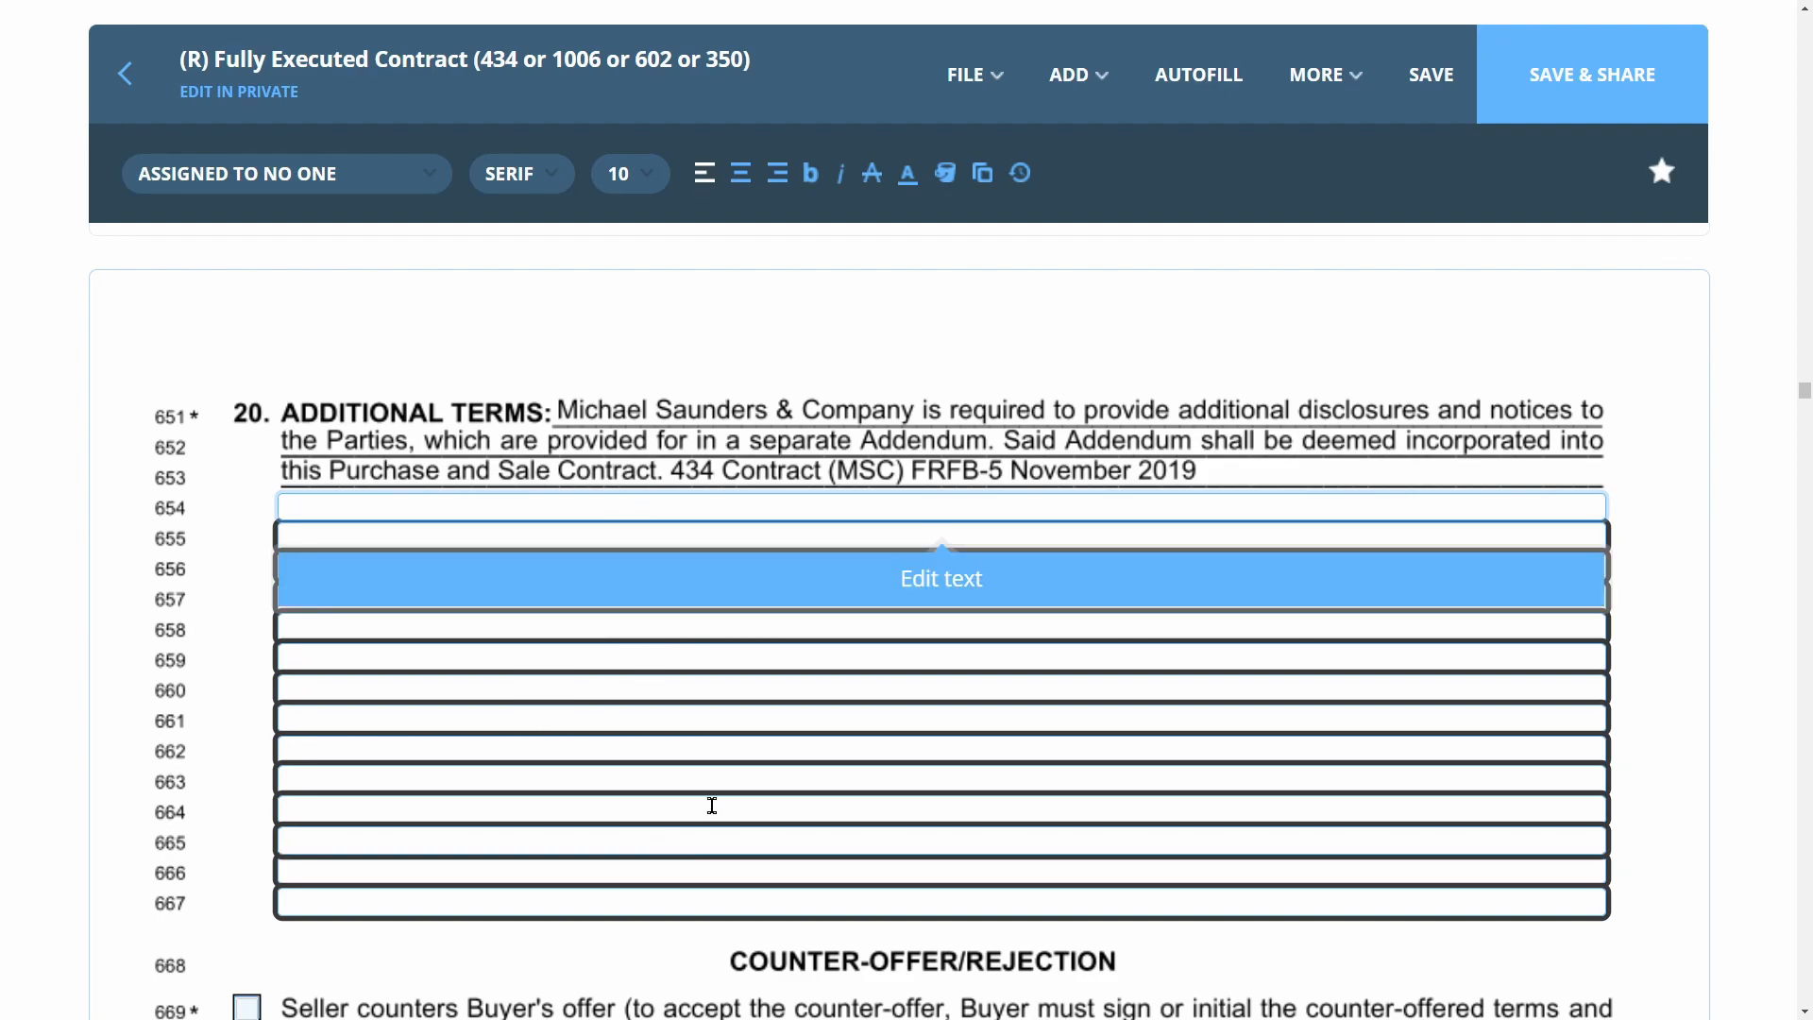
pyautogui.click(781, 571)
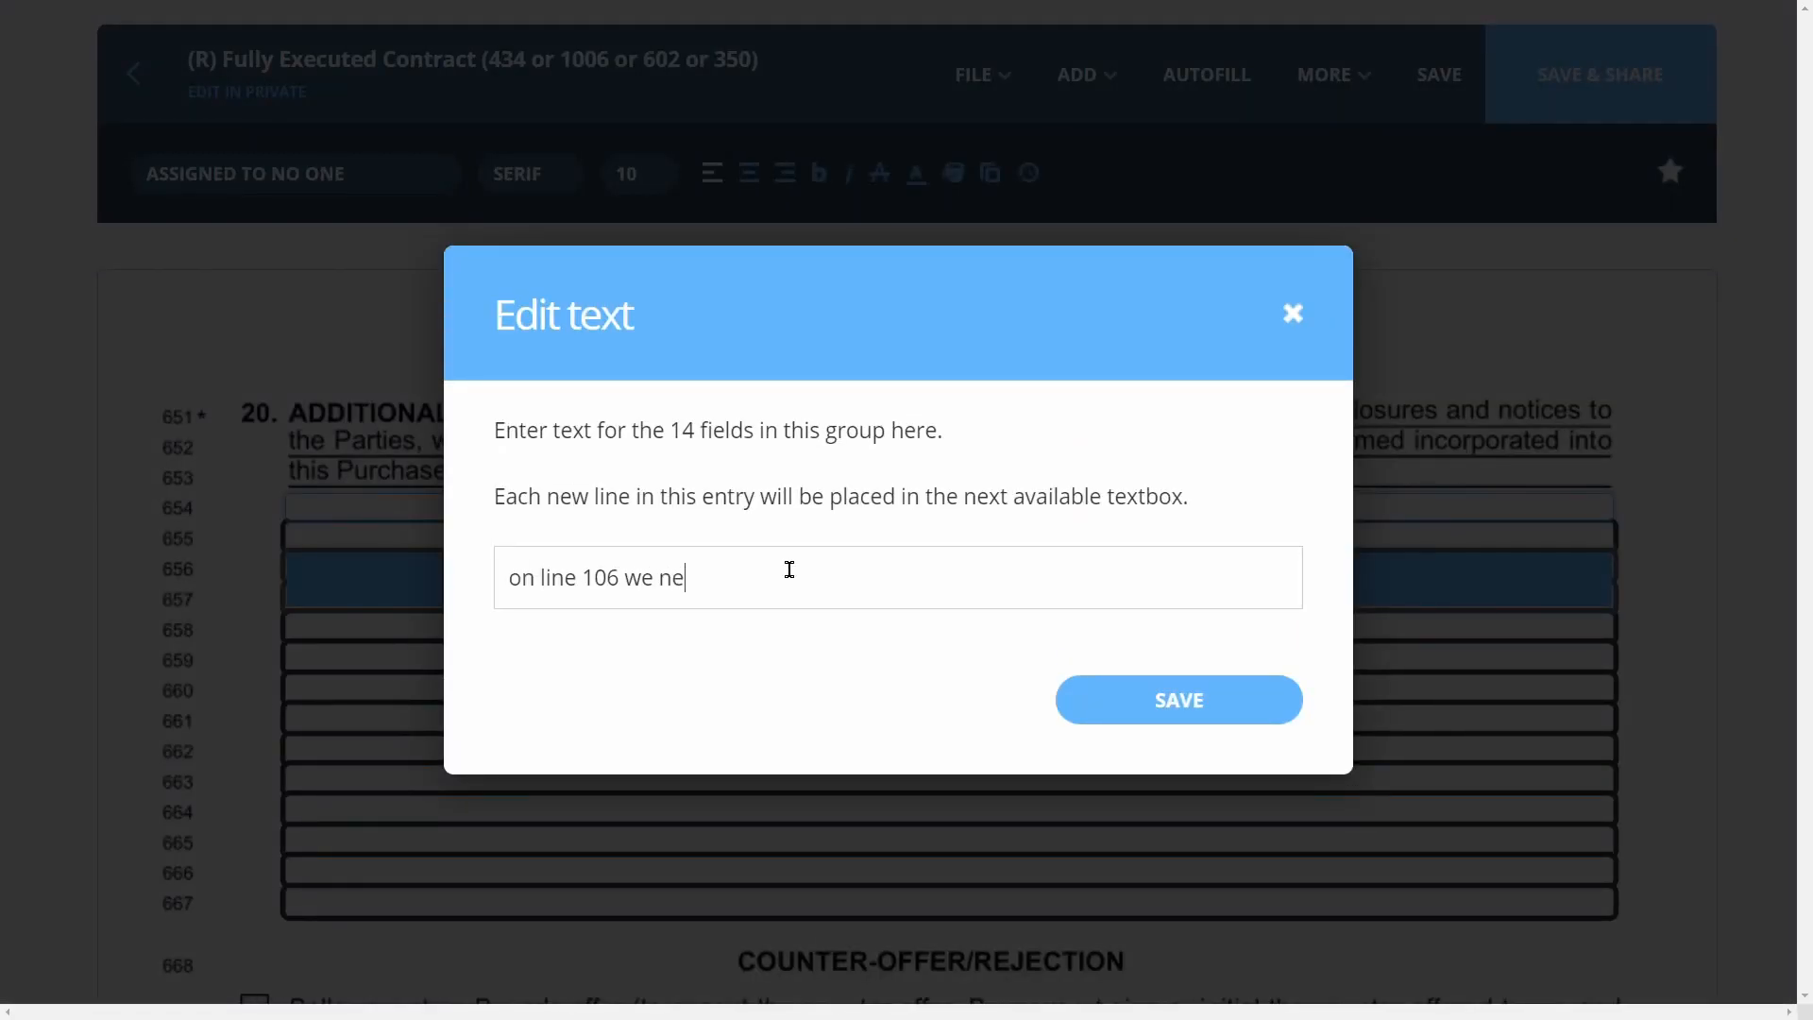
pyautogui.click(1176, 694)
pyautogui.scroll(-5, 1174, 676)
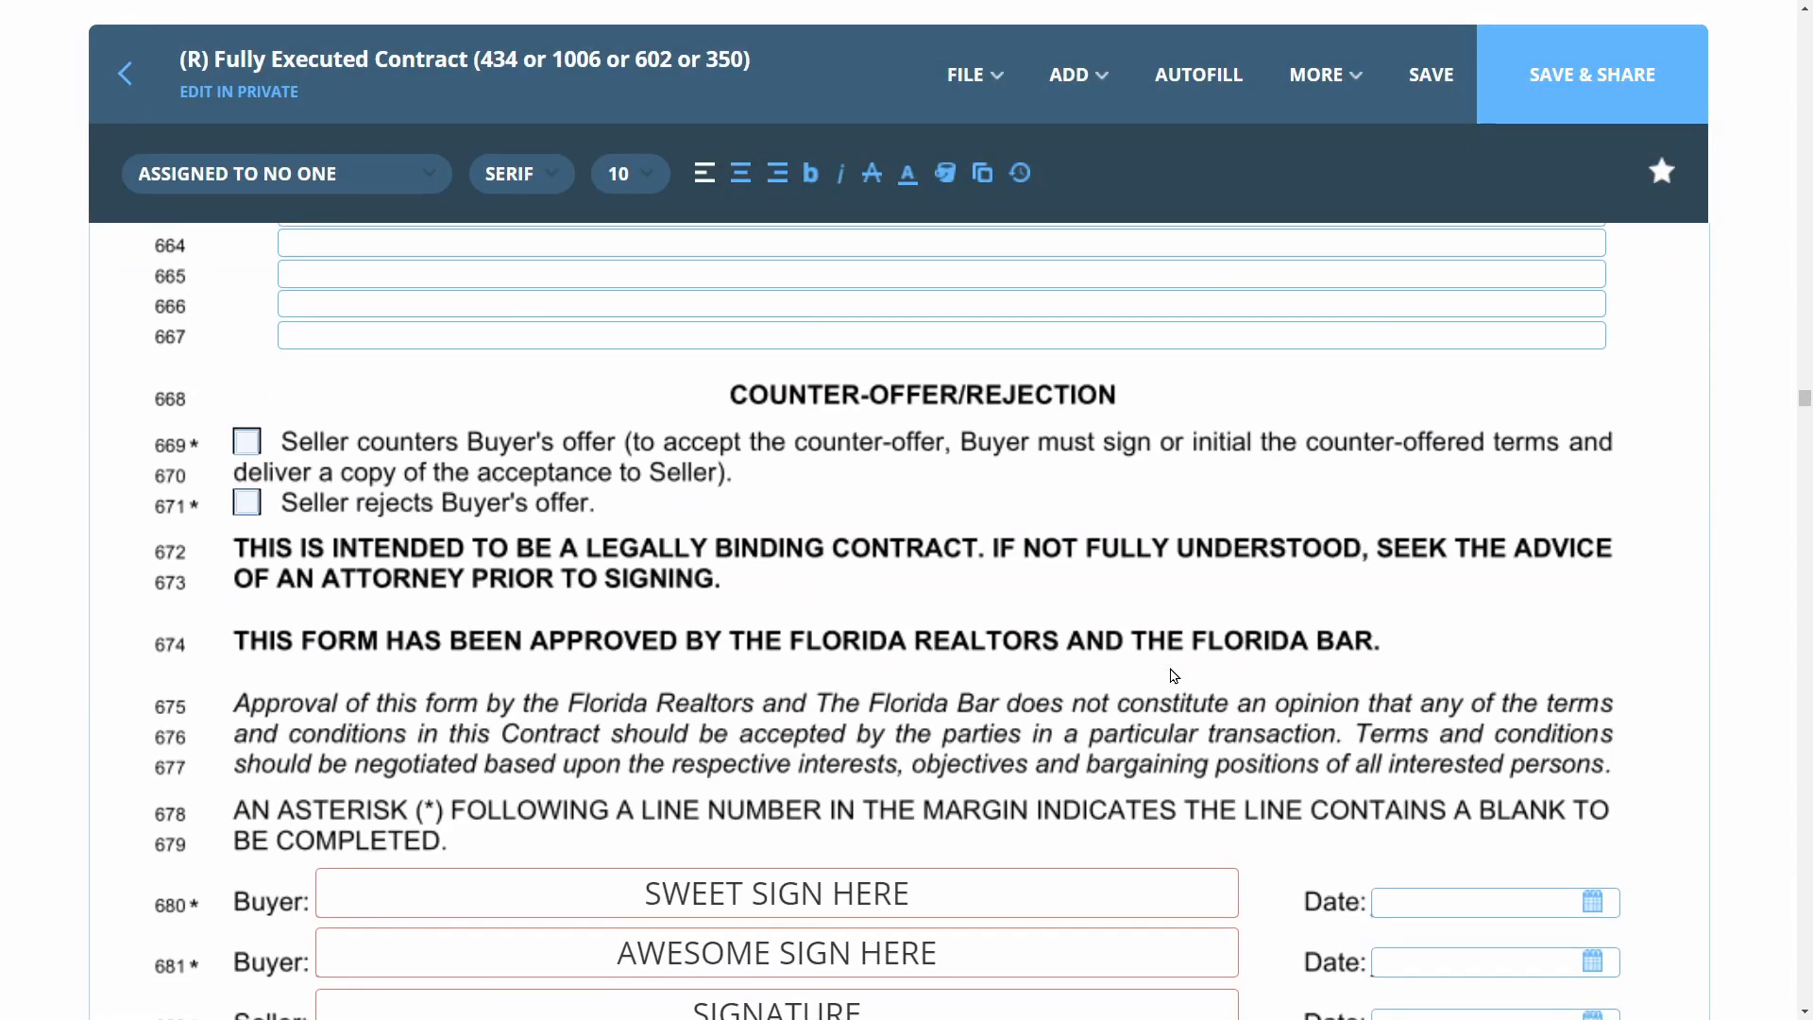
pyautogui.scroll(-12, 1173, 676)
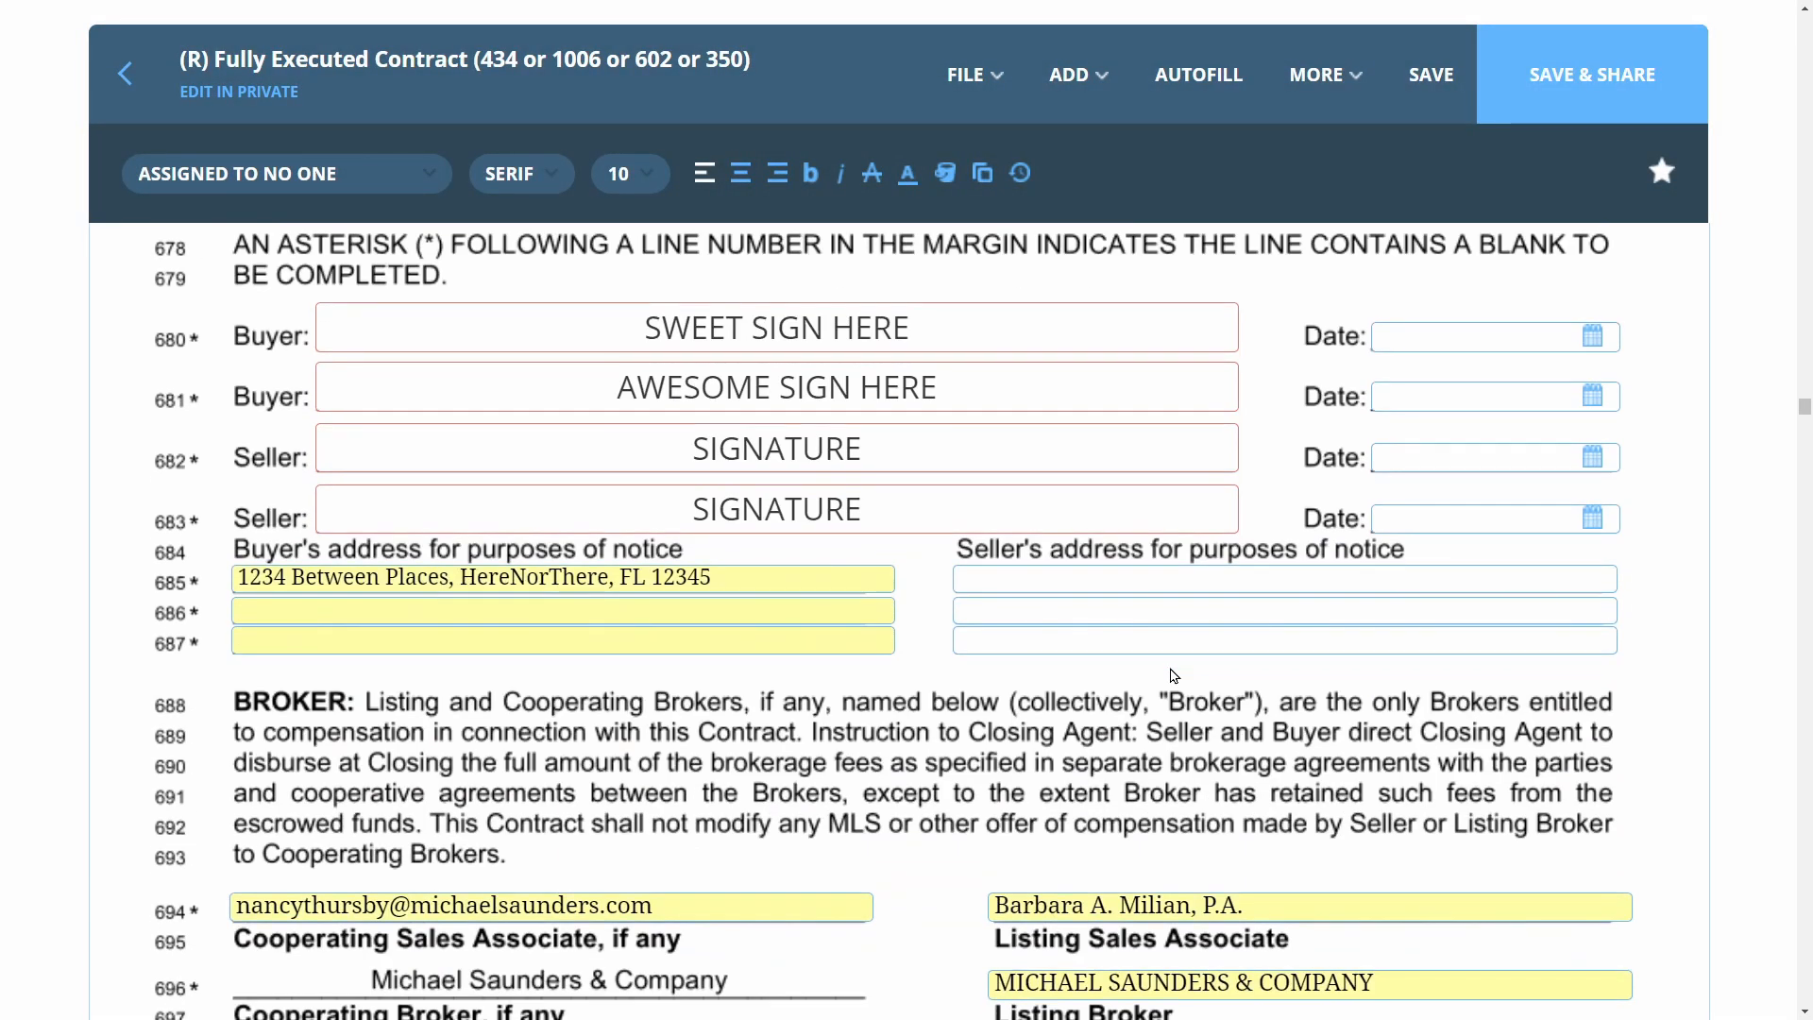
pyautogui.scroll(-15, 1174, 676)
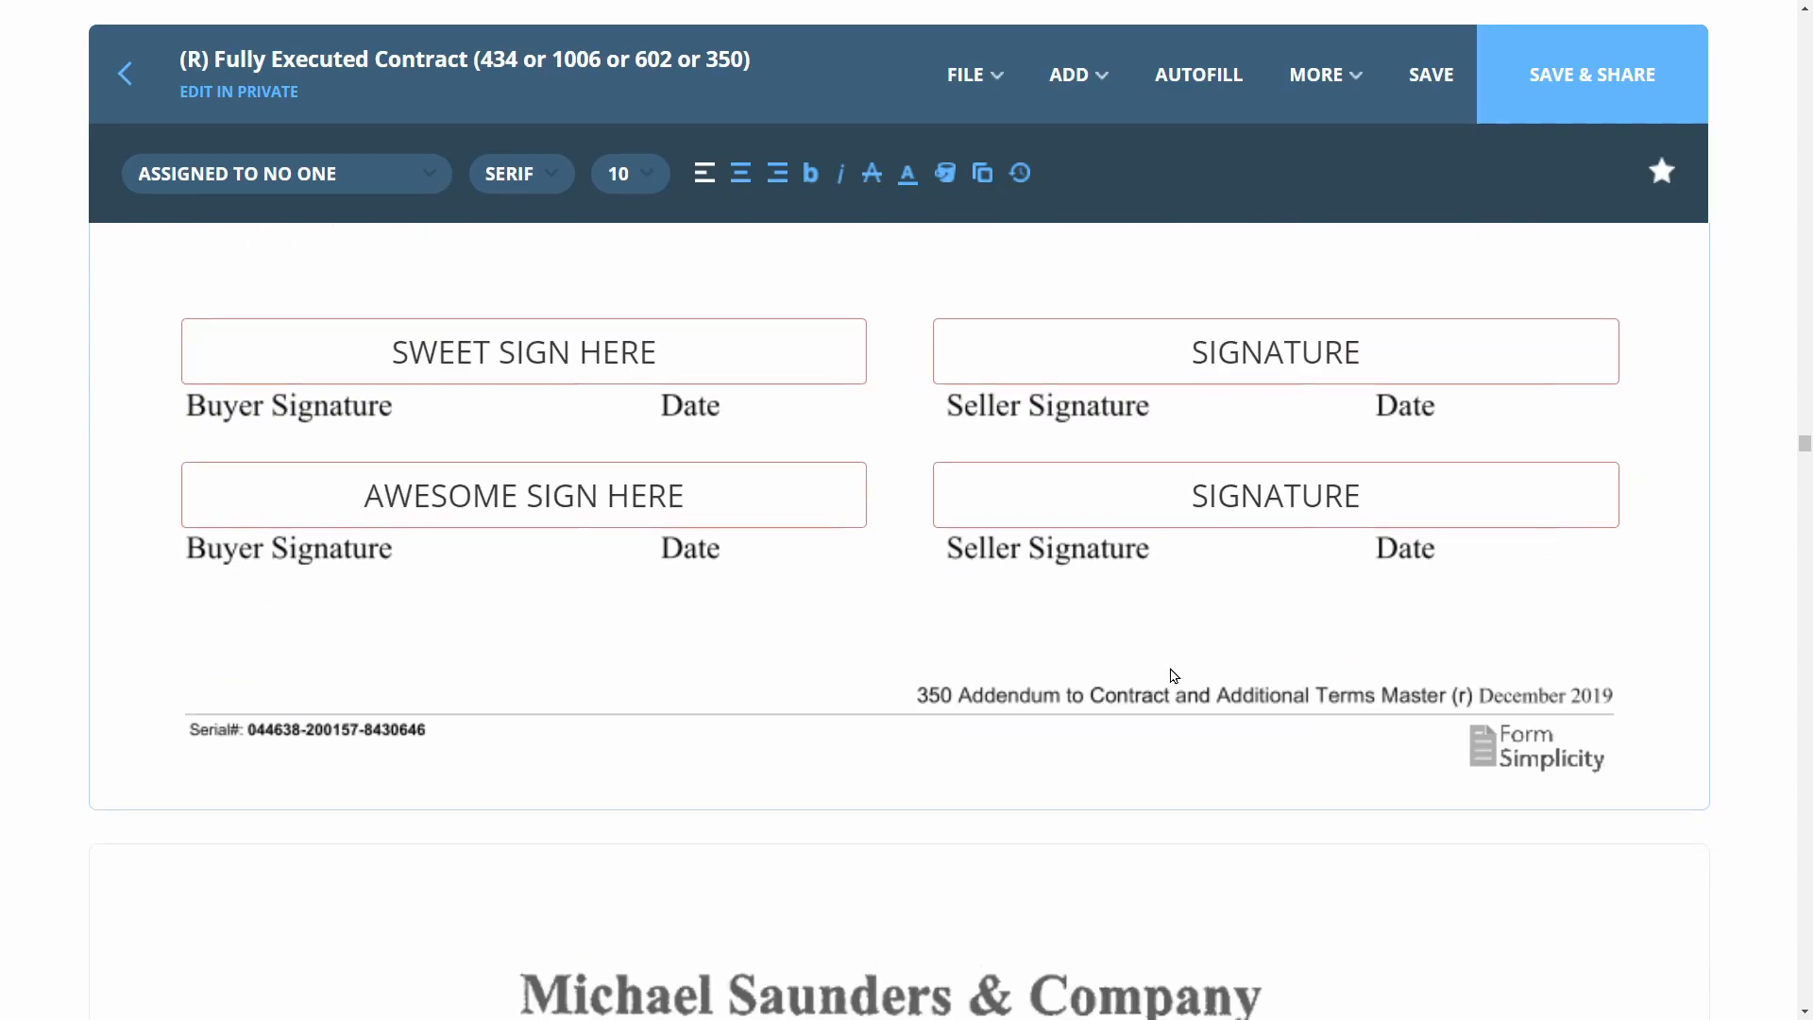
pyautogui.scroll(-15, 1173, 676)
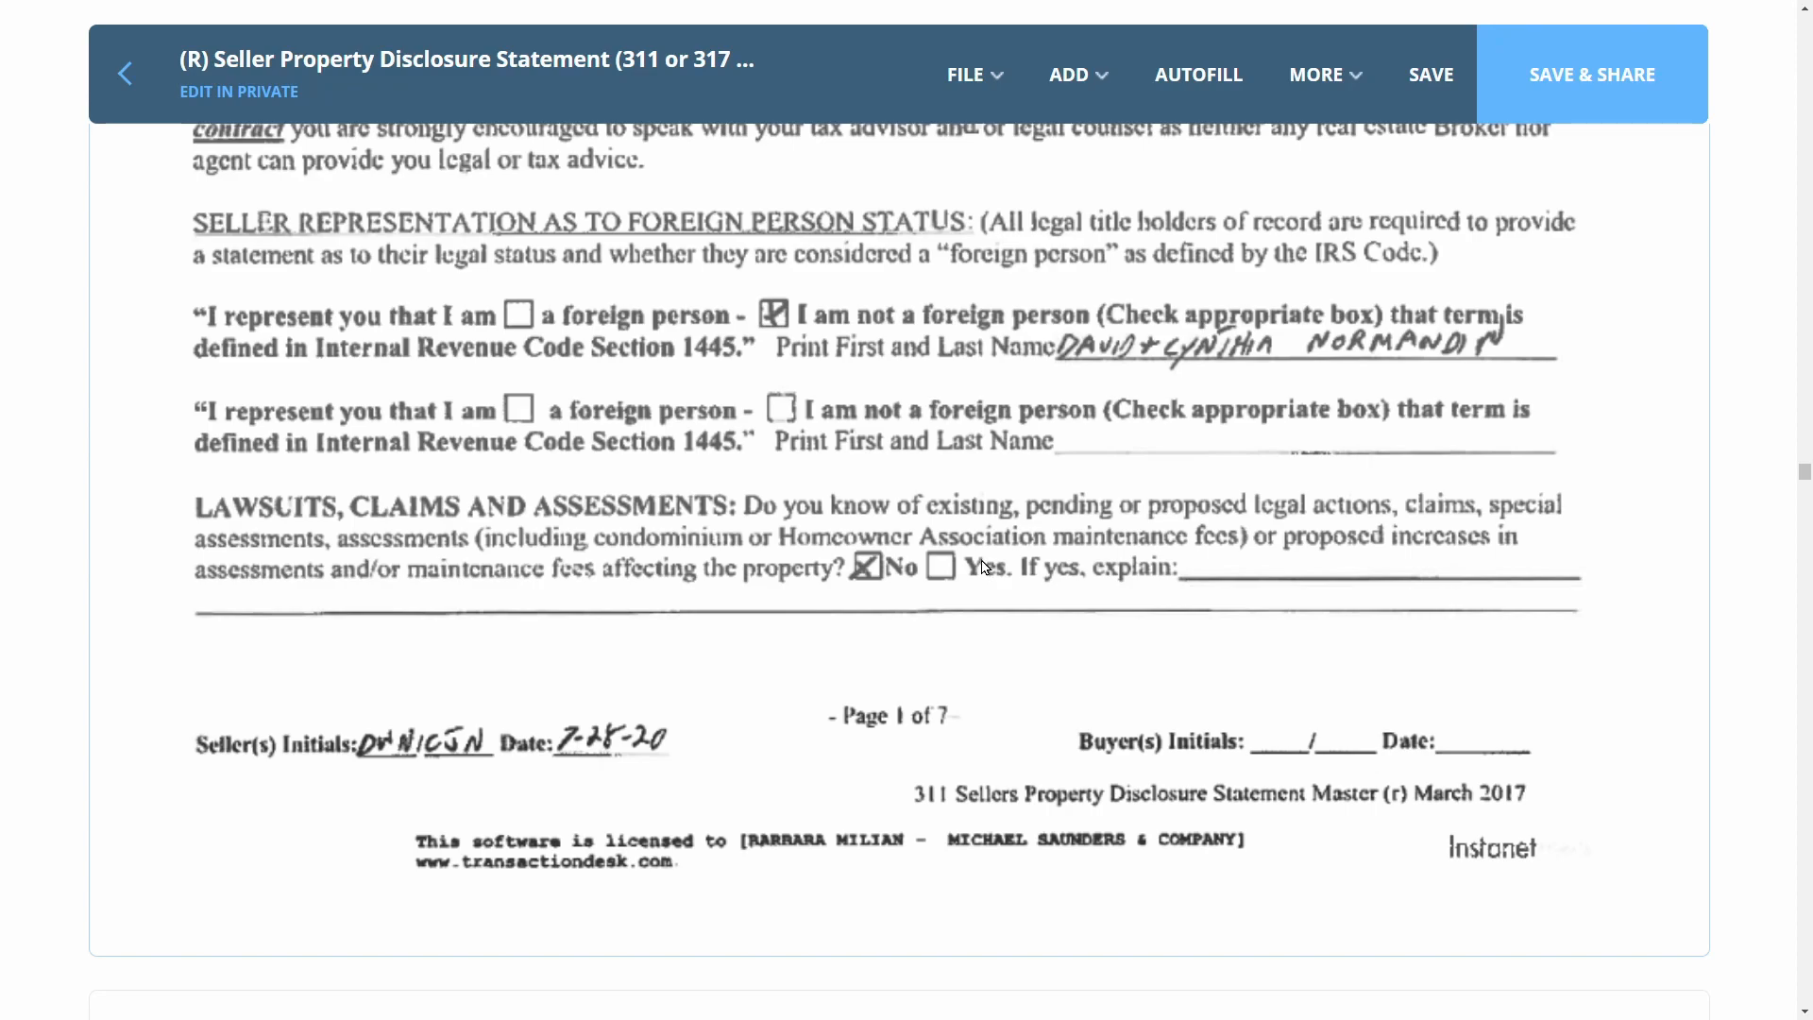
# Add an initials field on page 1's Buyer(s) Initials line, assigned to the first buyer
pyautogui.click(1085, 75)
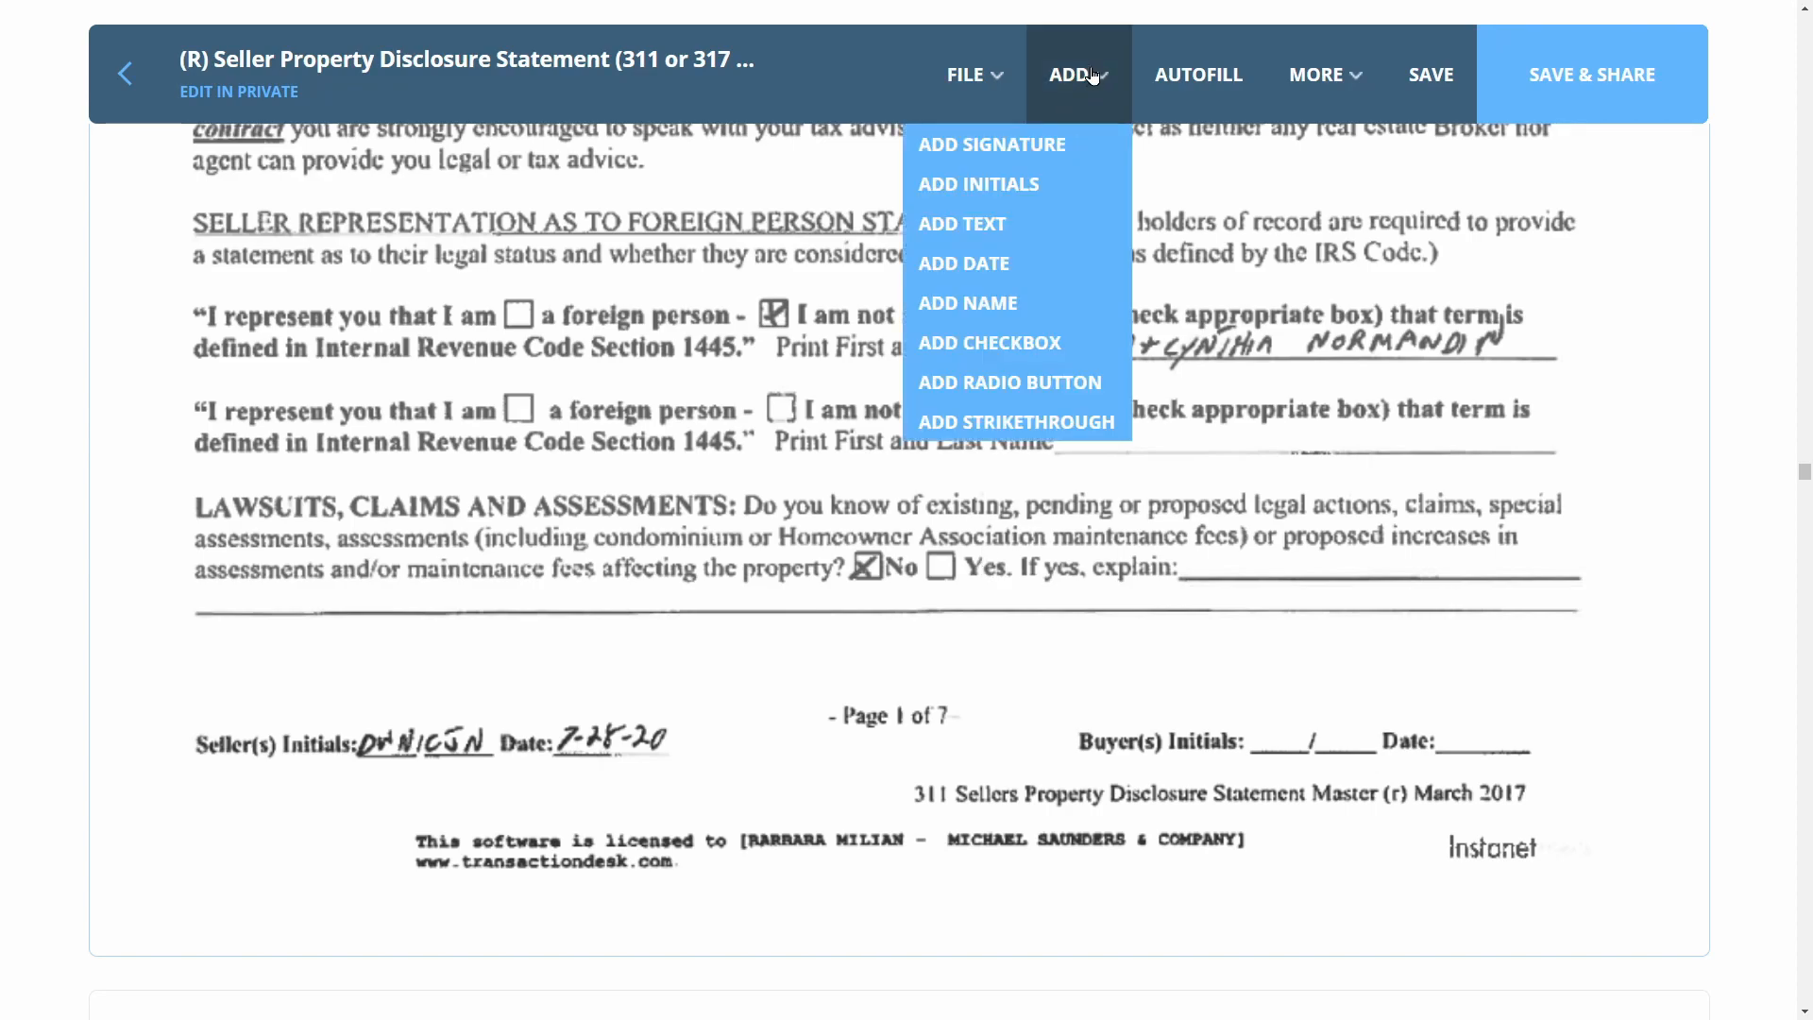
pyautogui.click(996, 183)
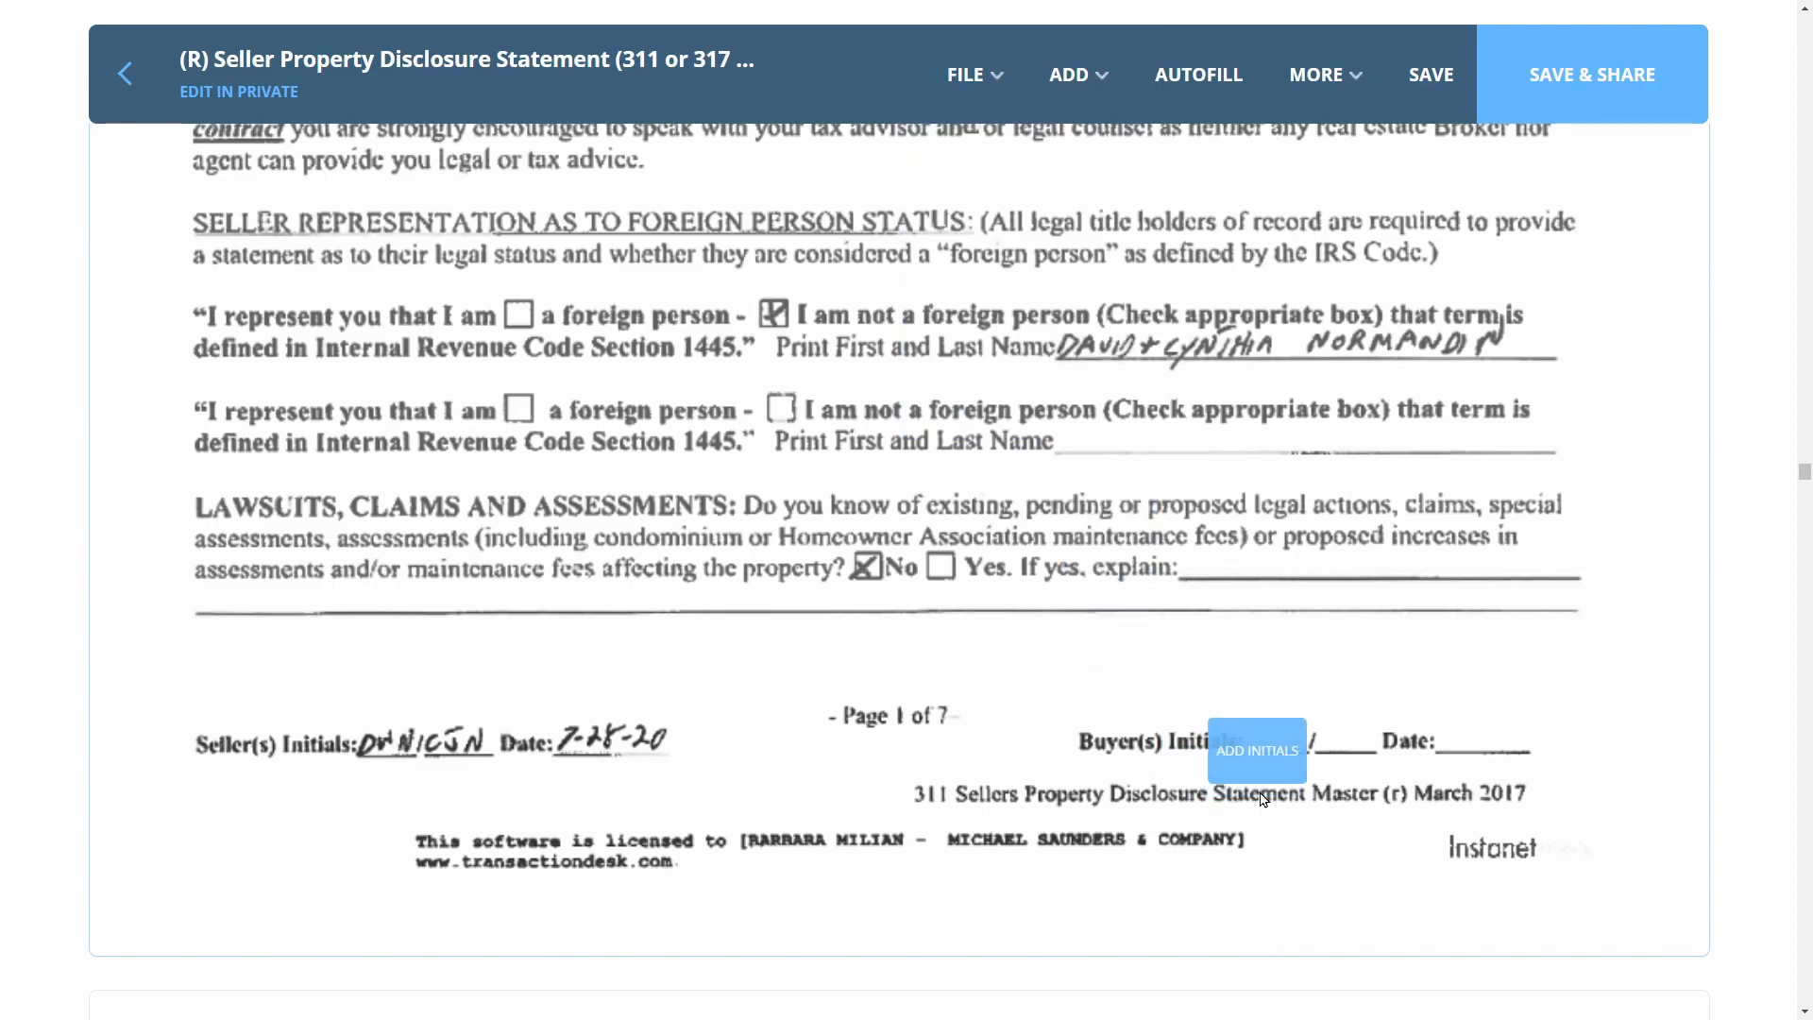
pyautogui.click(1267, 786)
pyautogui.click(1266, 827)
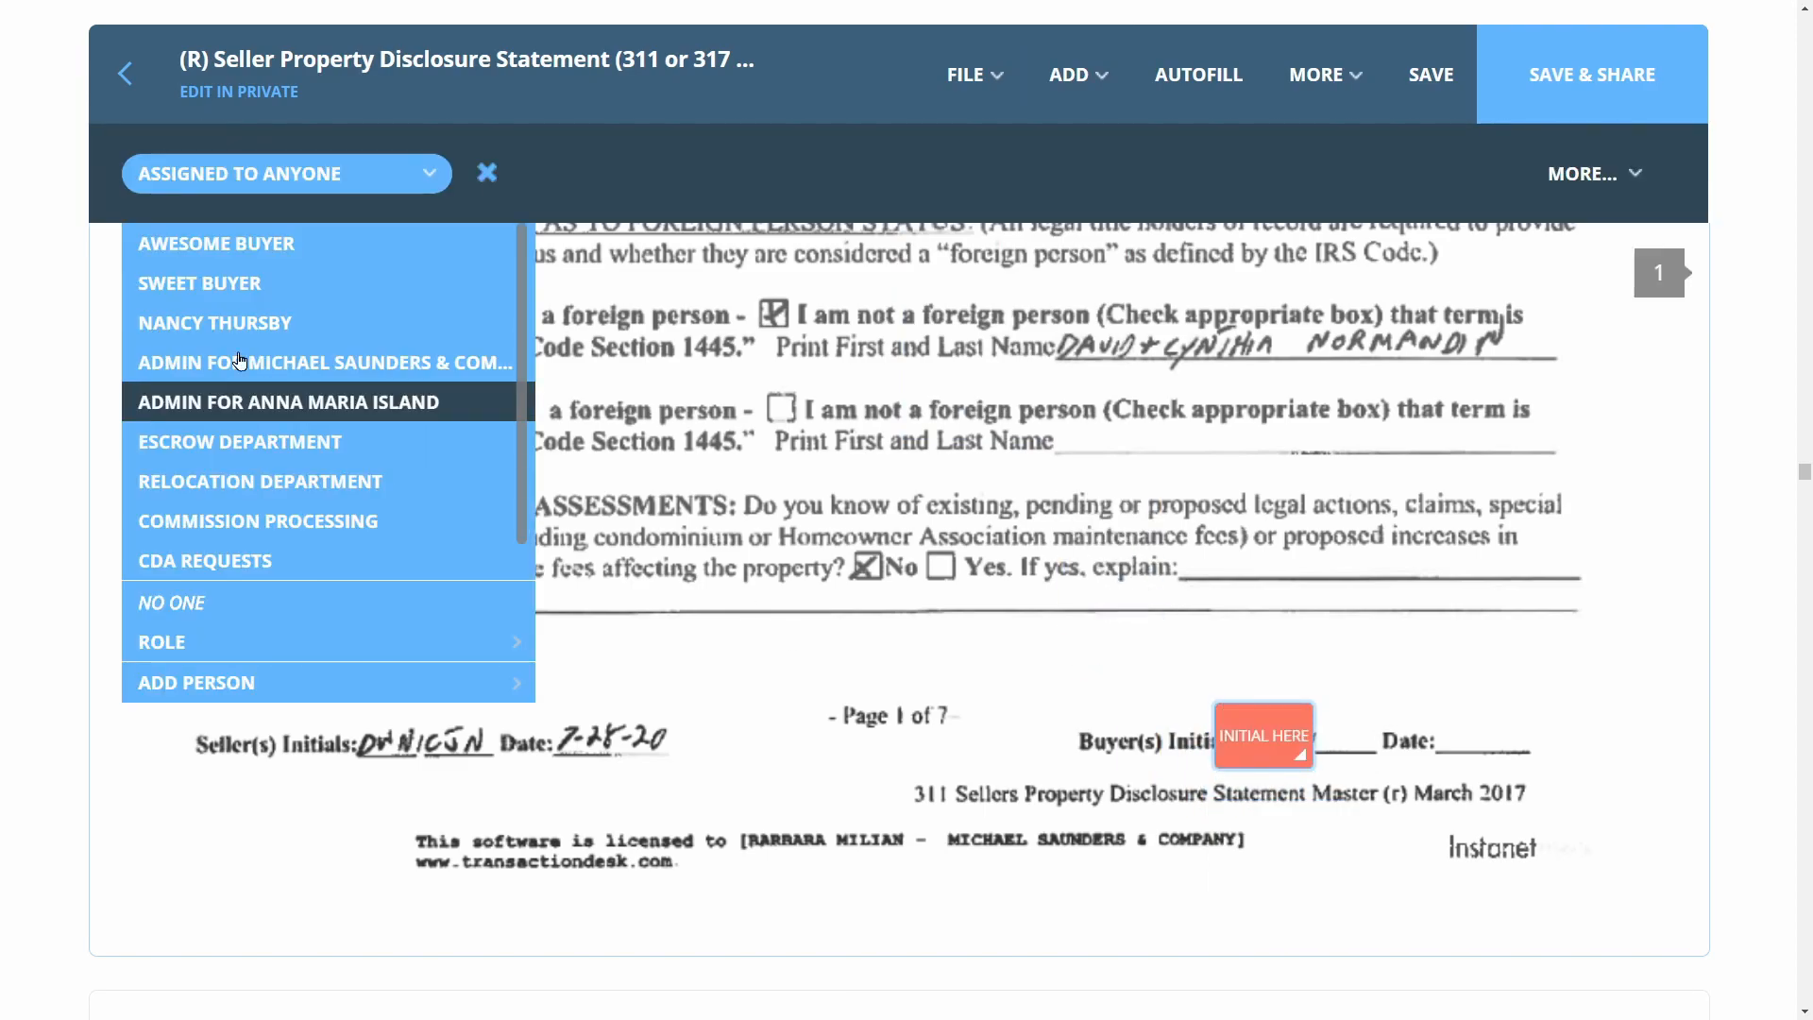
pyautogui.click(200, 283)
# Add a second initials field beside it for the other buyer, then select both fields
pyautogui.click(1076, 75)
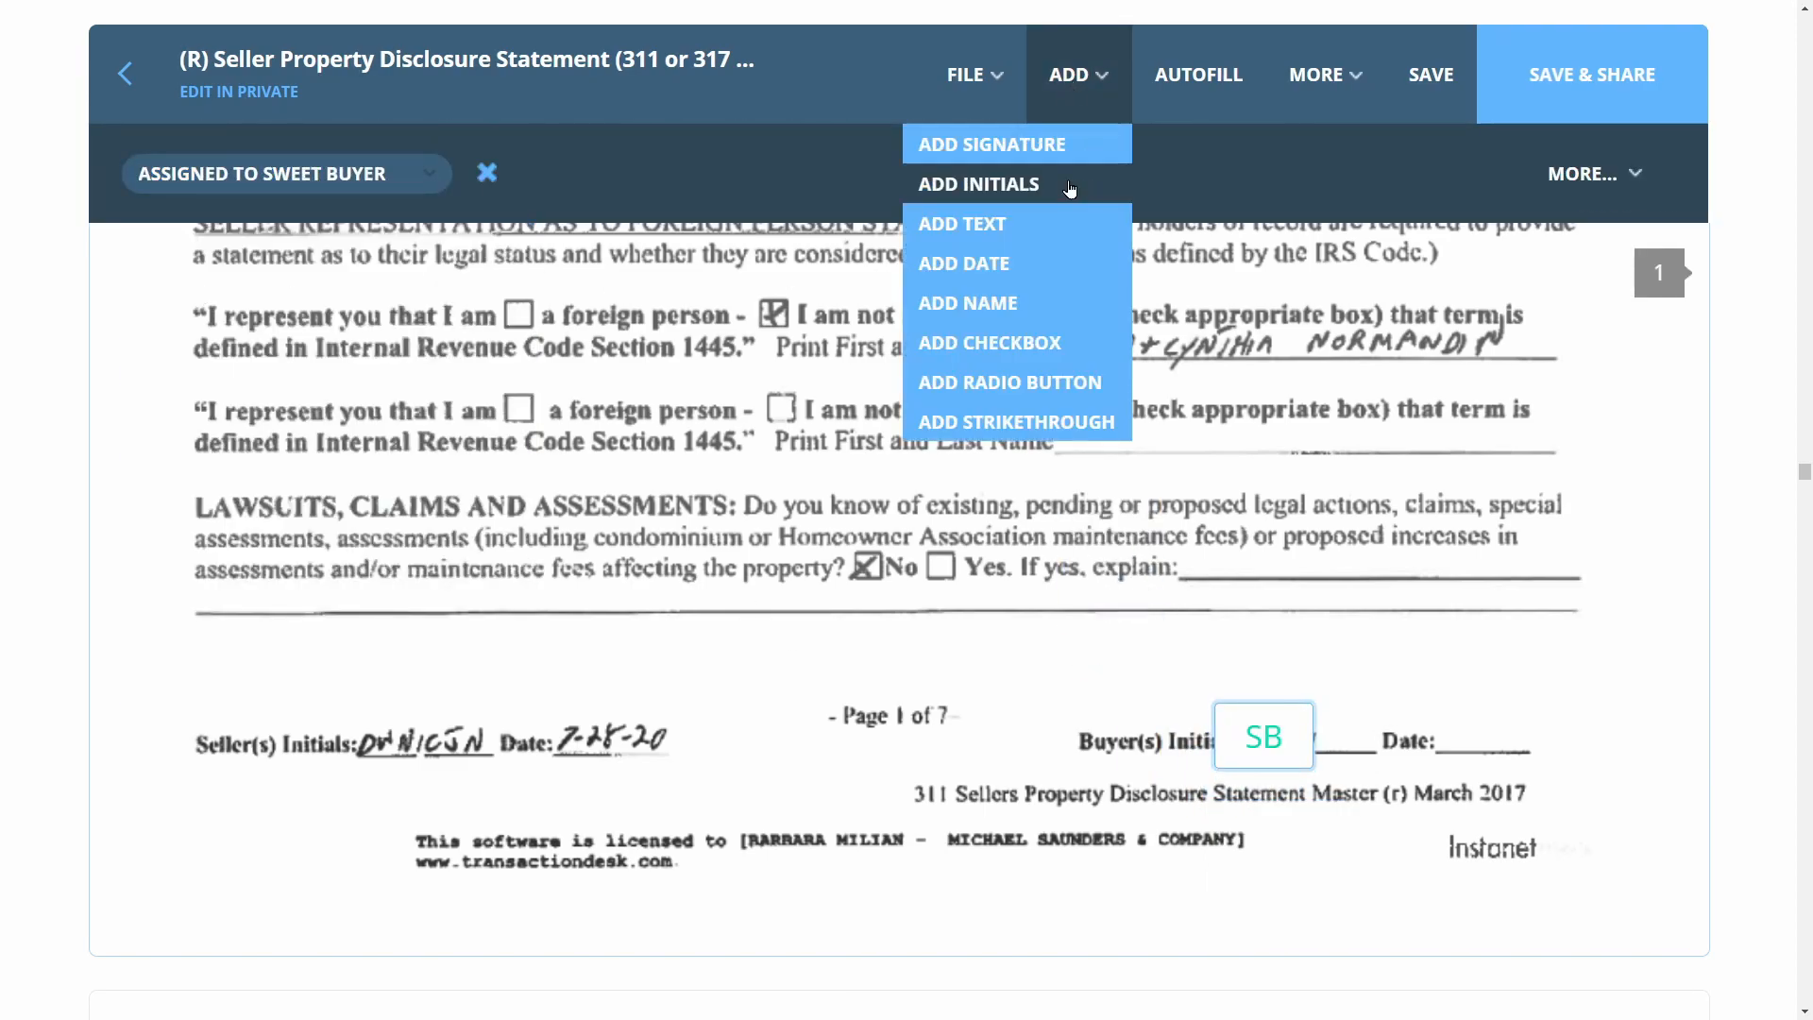
pyautogui.click(992, 175)
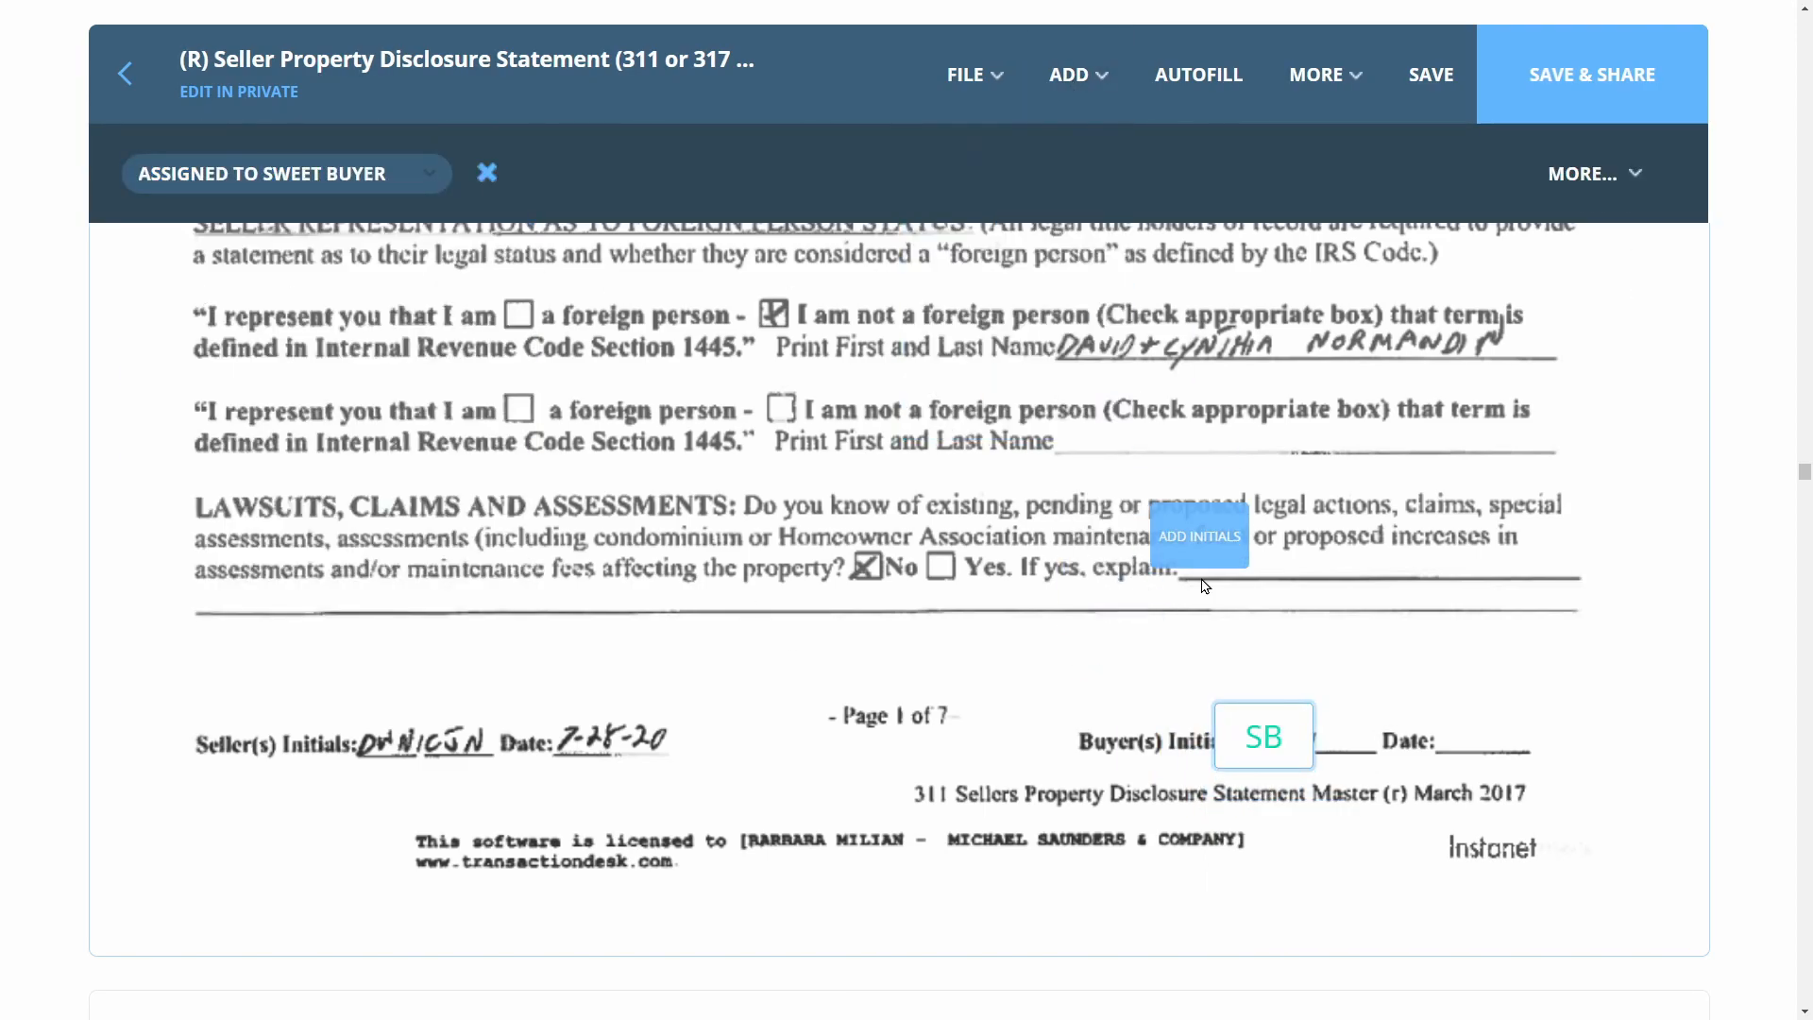
pyautogui.click(1373, 784)
pyautogui.click(1360, 823)
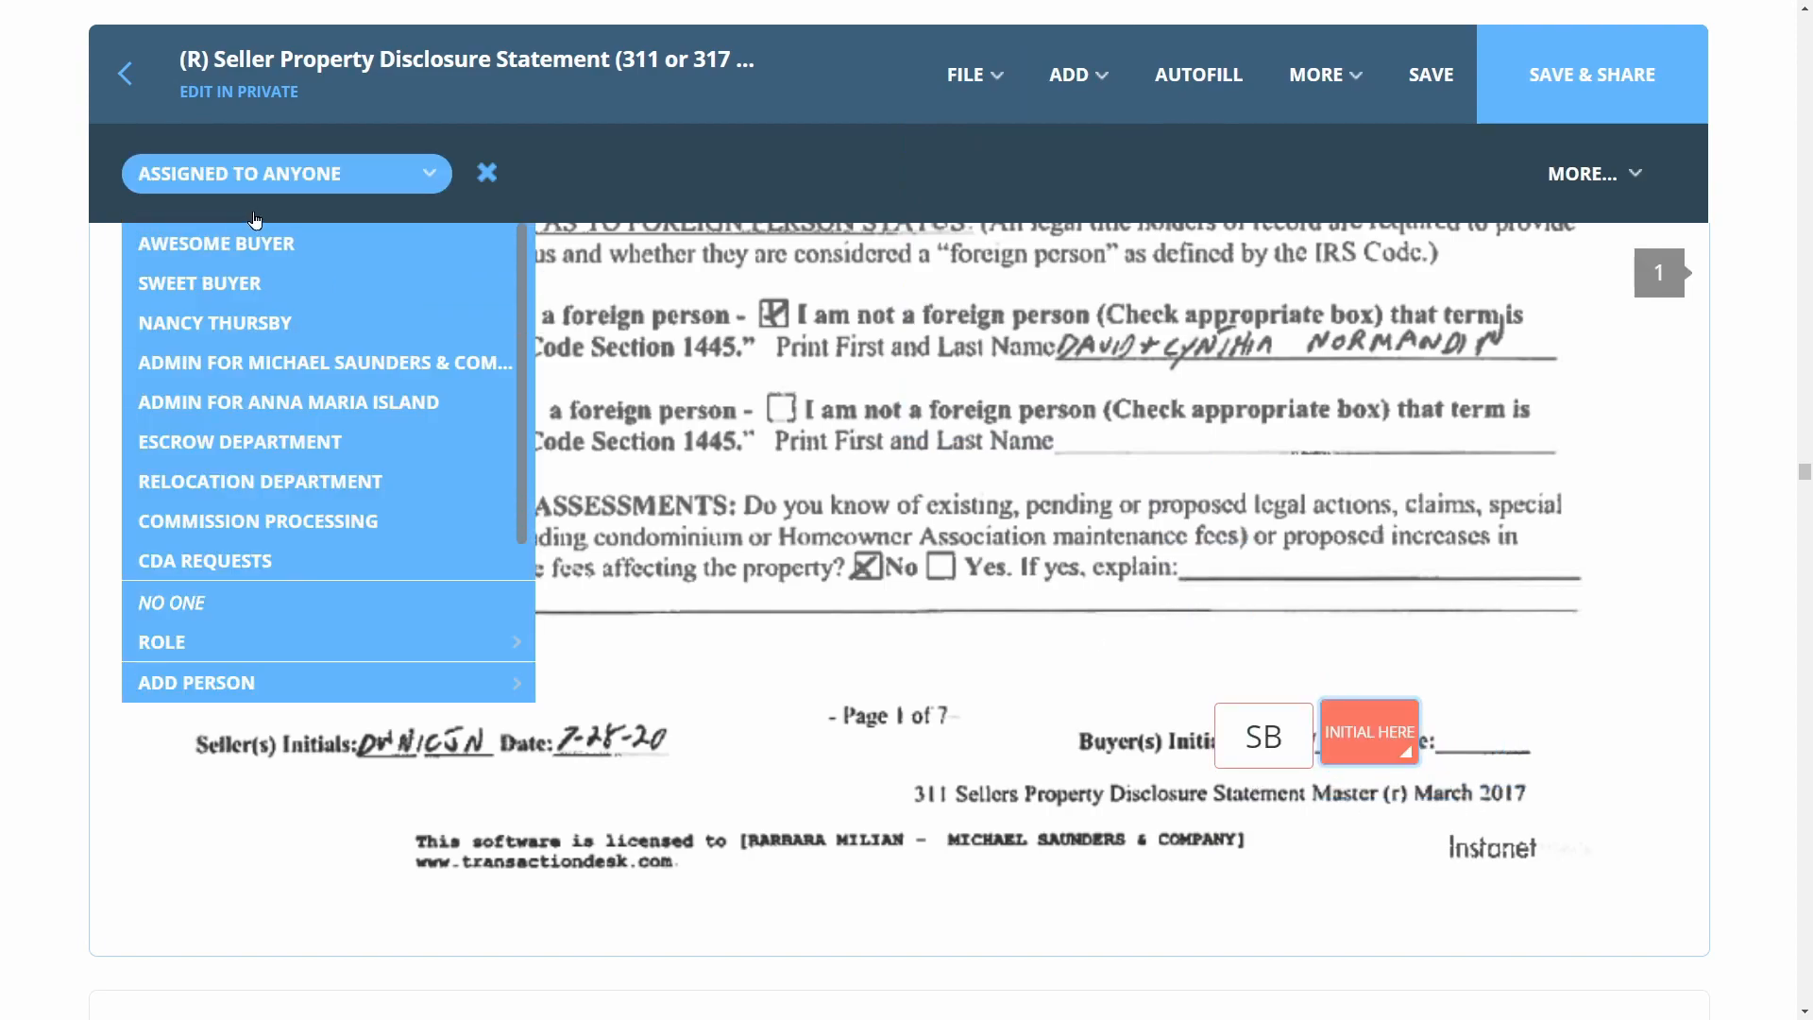
pyautogui.click(252, 245)
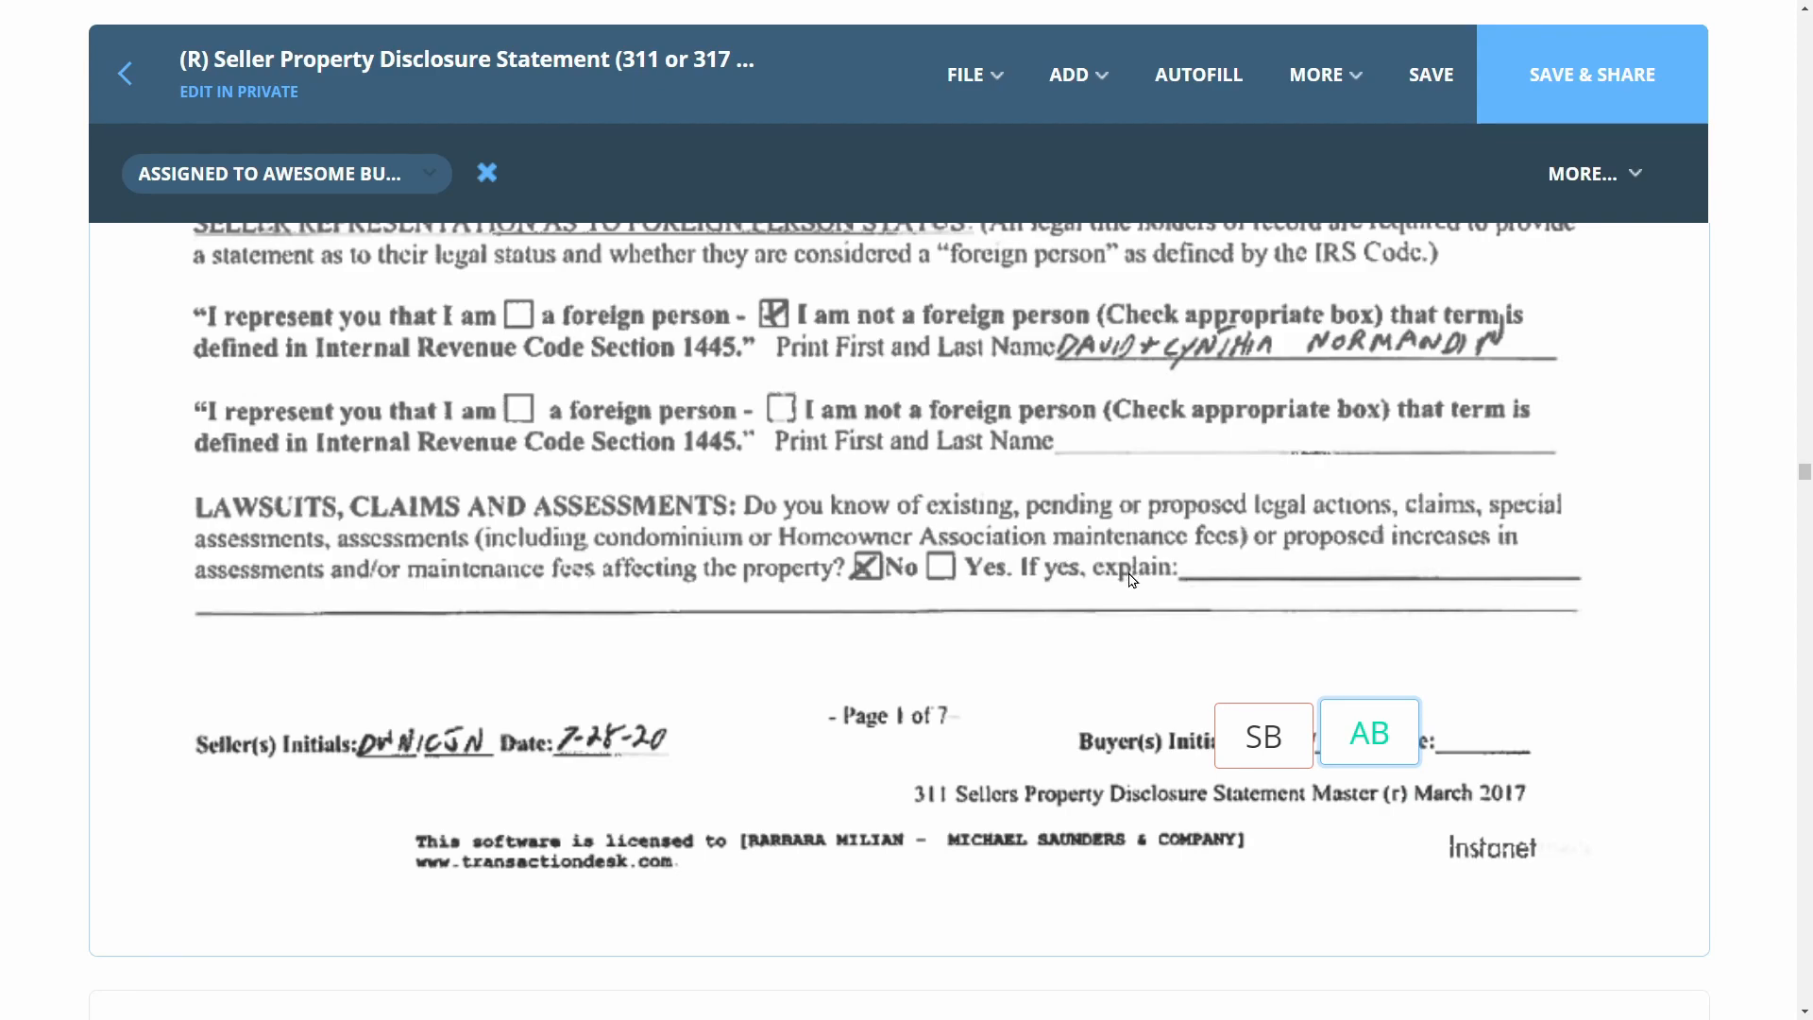
pyautogui.click(1114, 76)
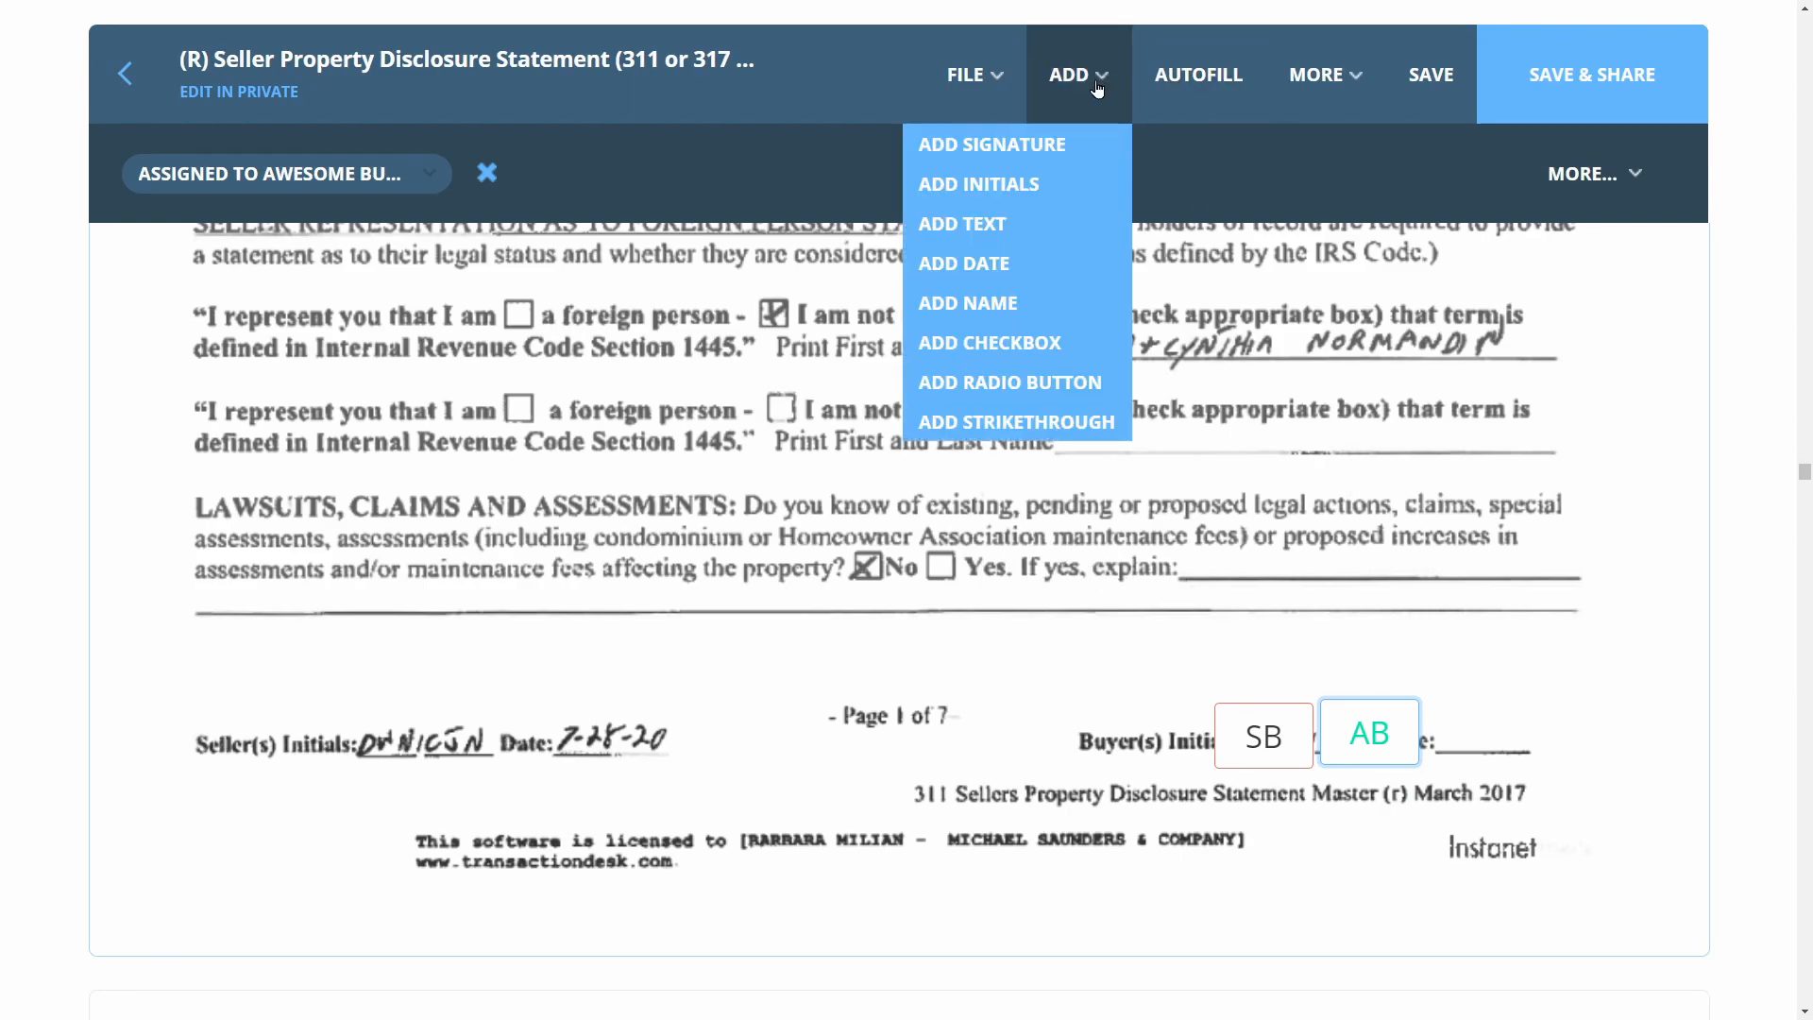
pyautogui.click(1055, 244)
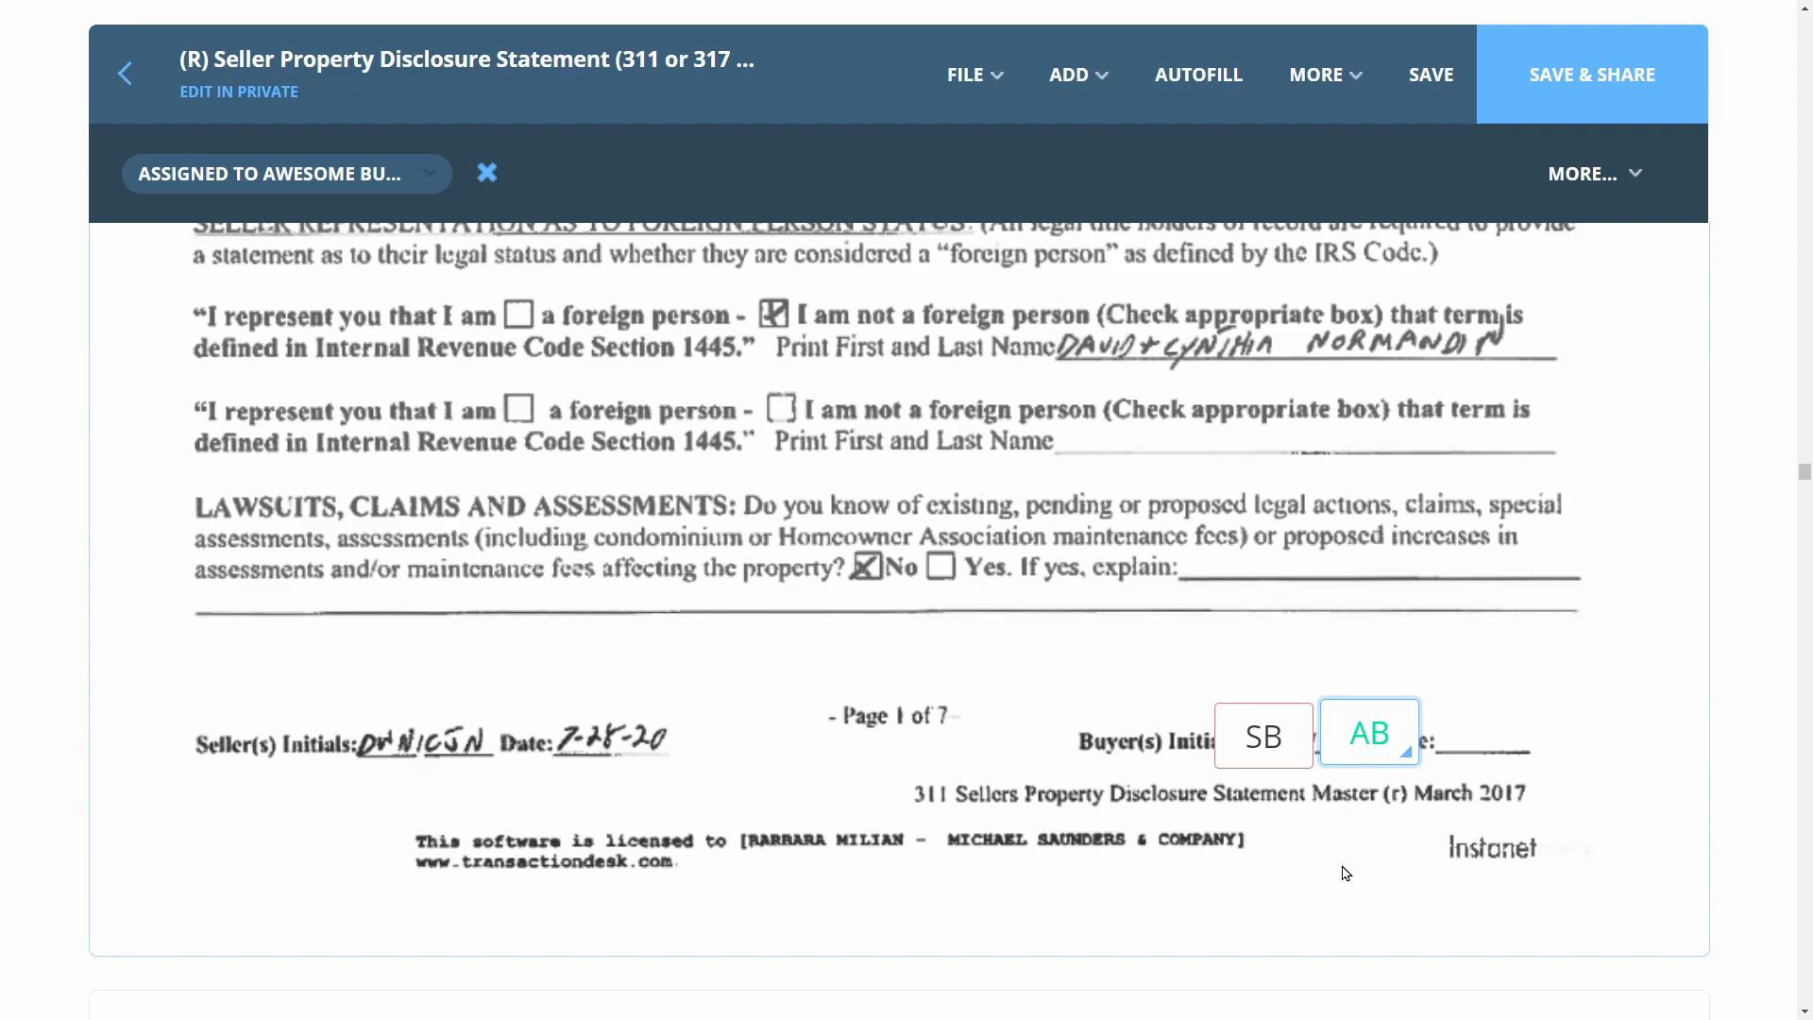
pyautogui.keyDown('shift'); pyautogui.click(1262, 751); pyautogui.keyUp('shift')
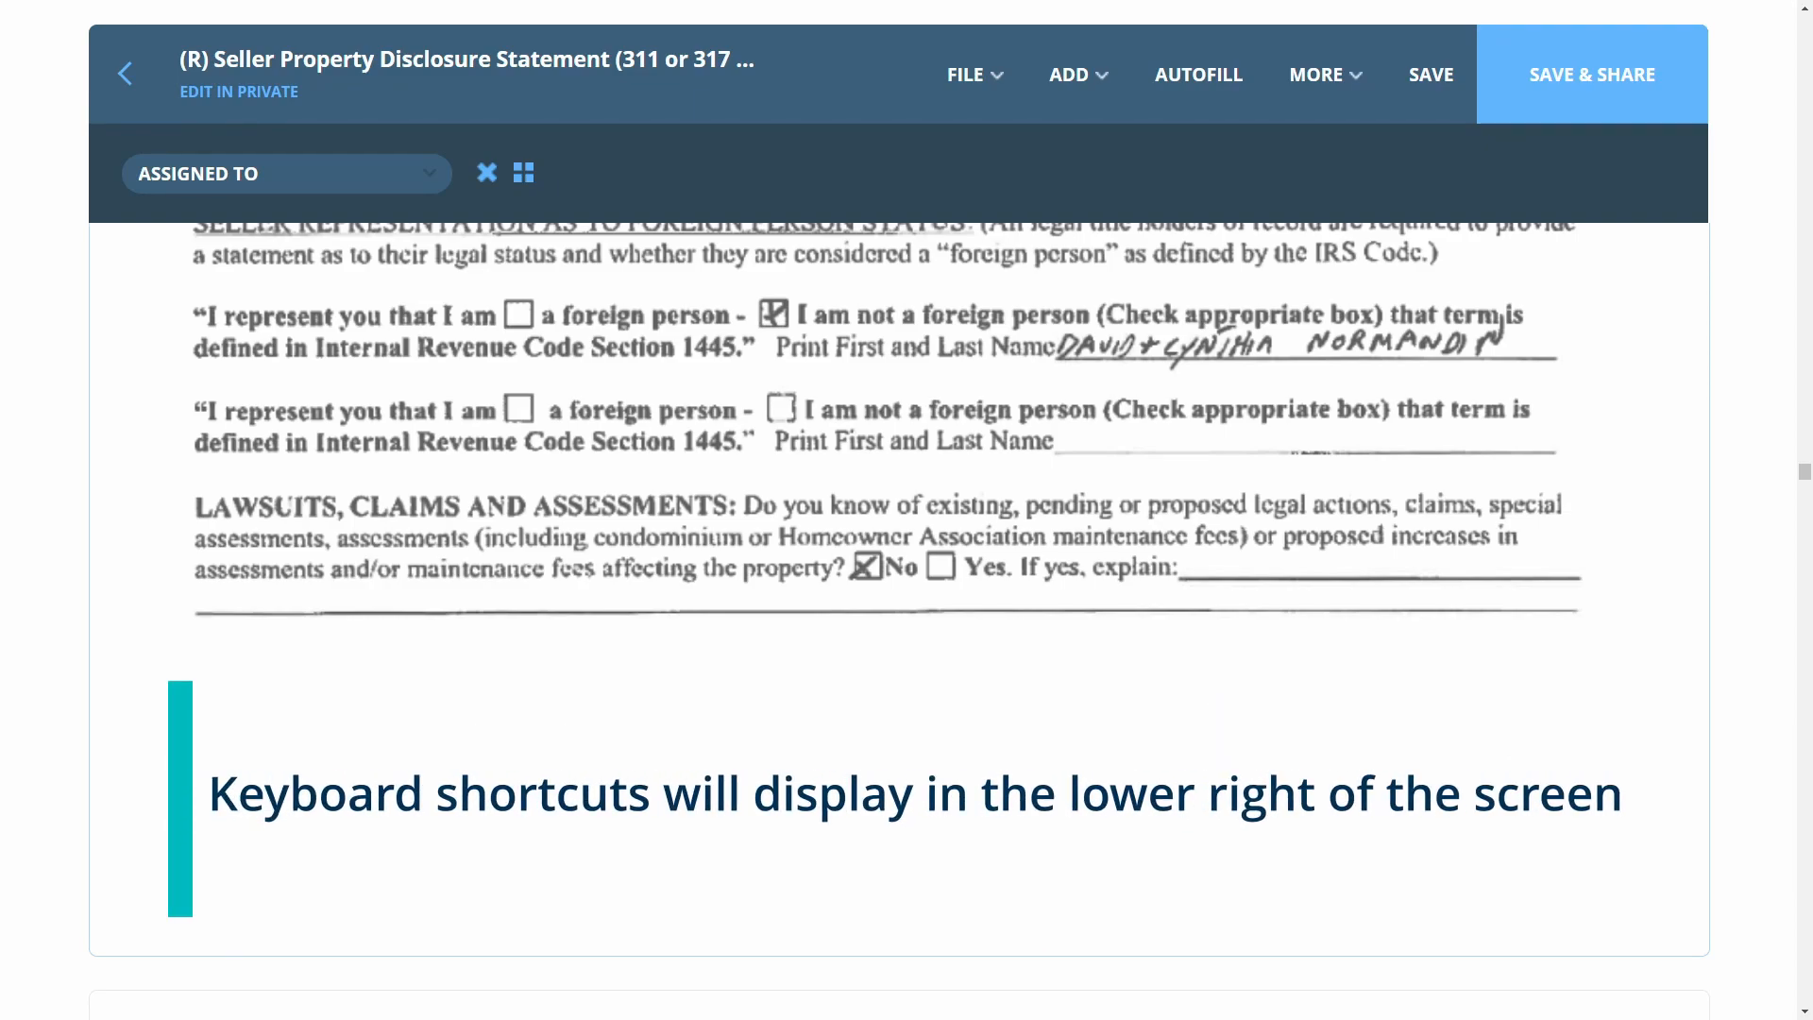
# Paste the buyers' initials pair onto the Buyer(s) Initials lines of pages 2 and 3
pyautogui.scroll(-15, 1328, 835)
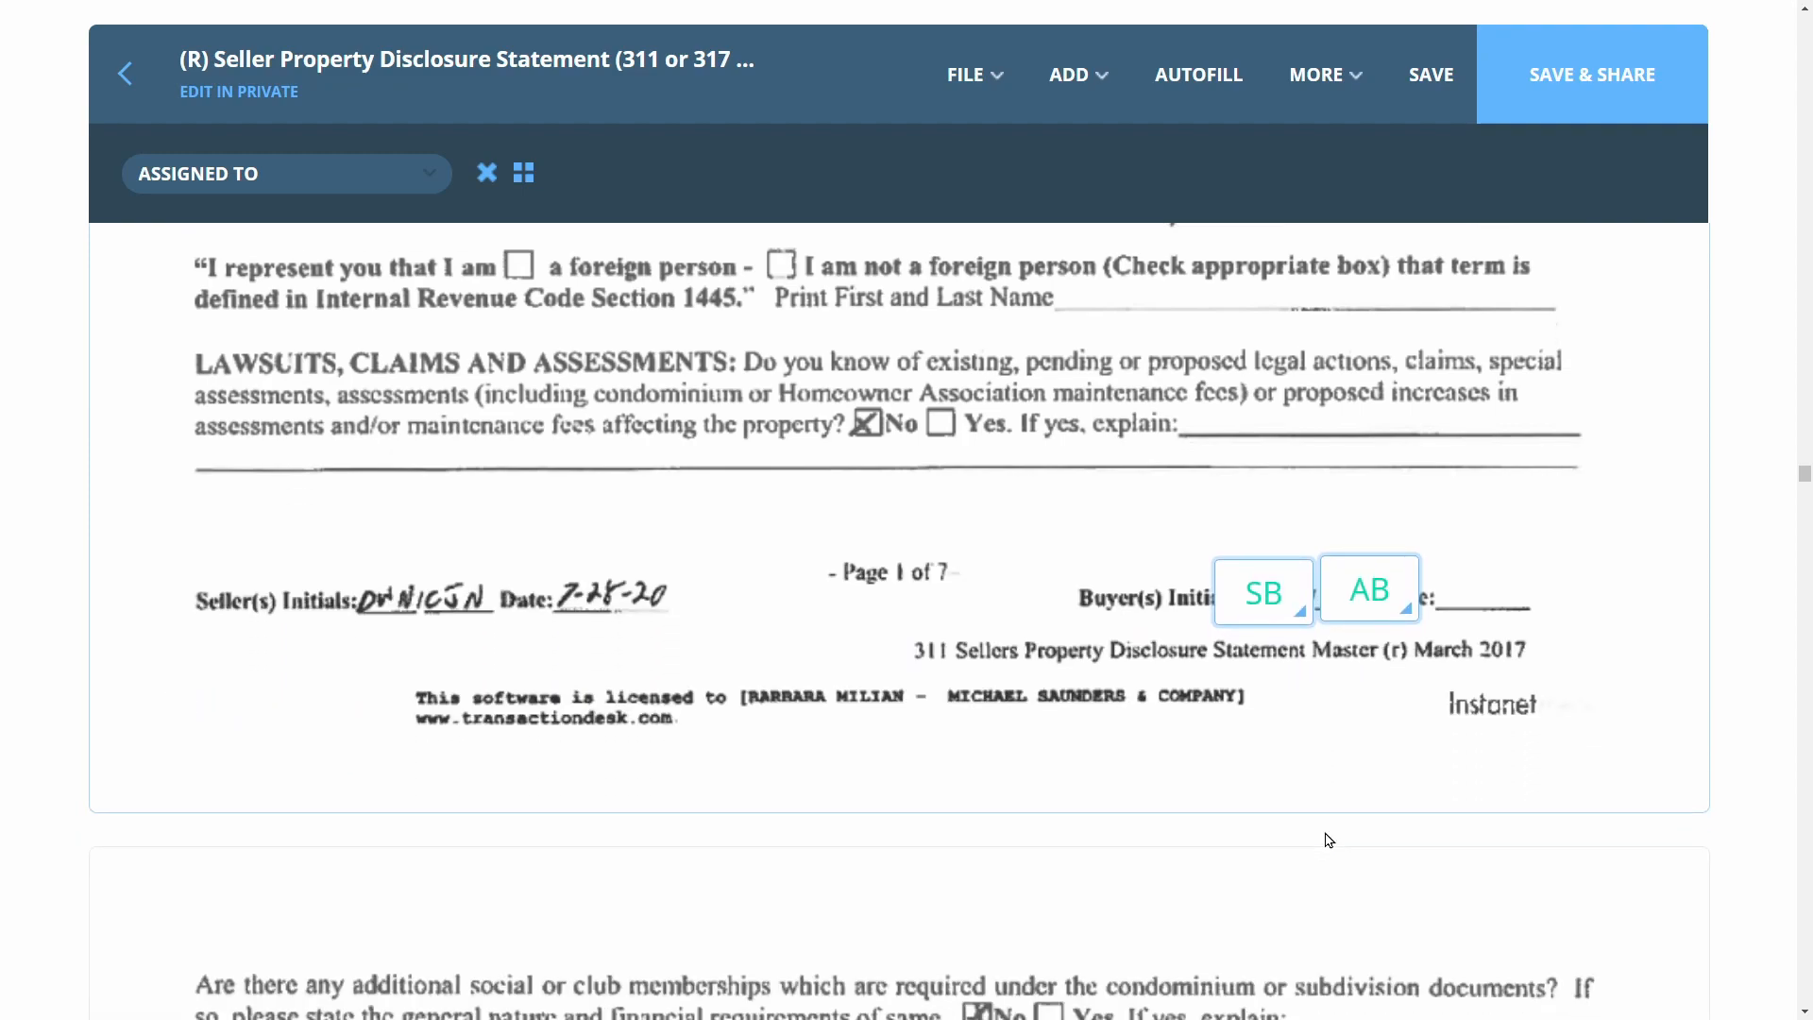
pyautogui.scroll(-12, 1327, 838)
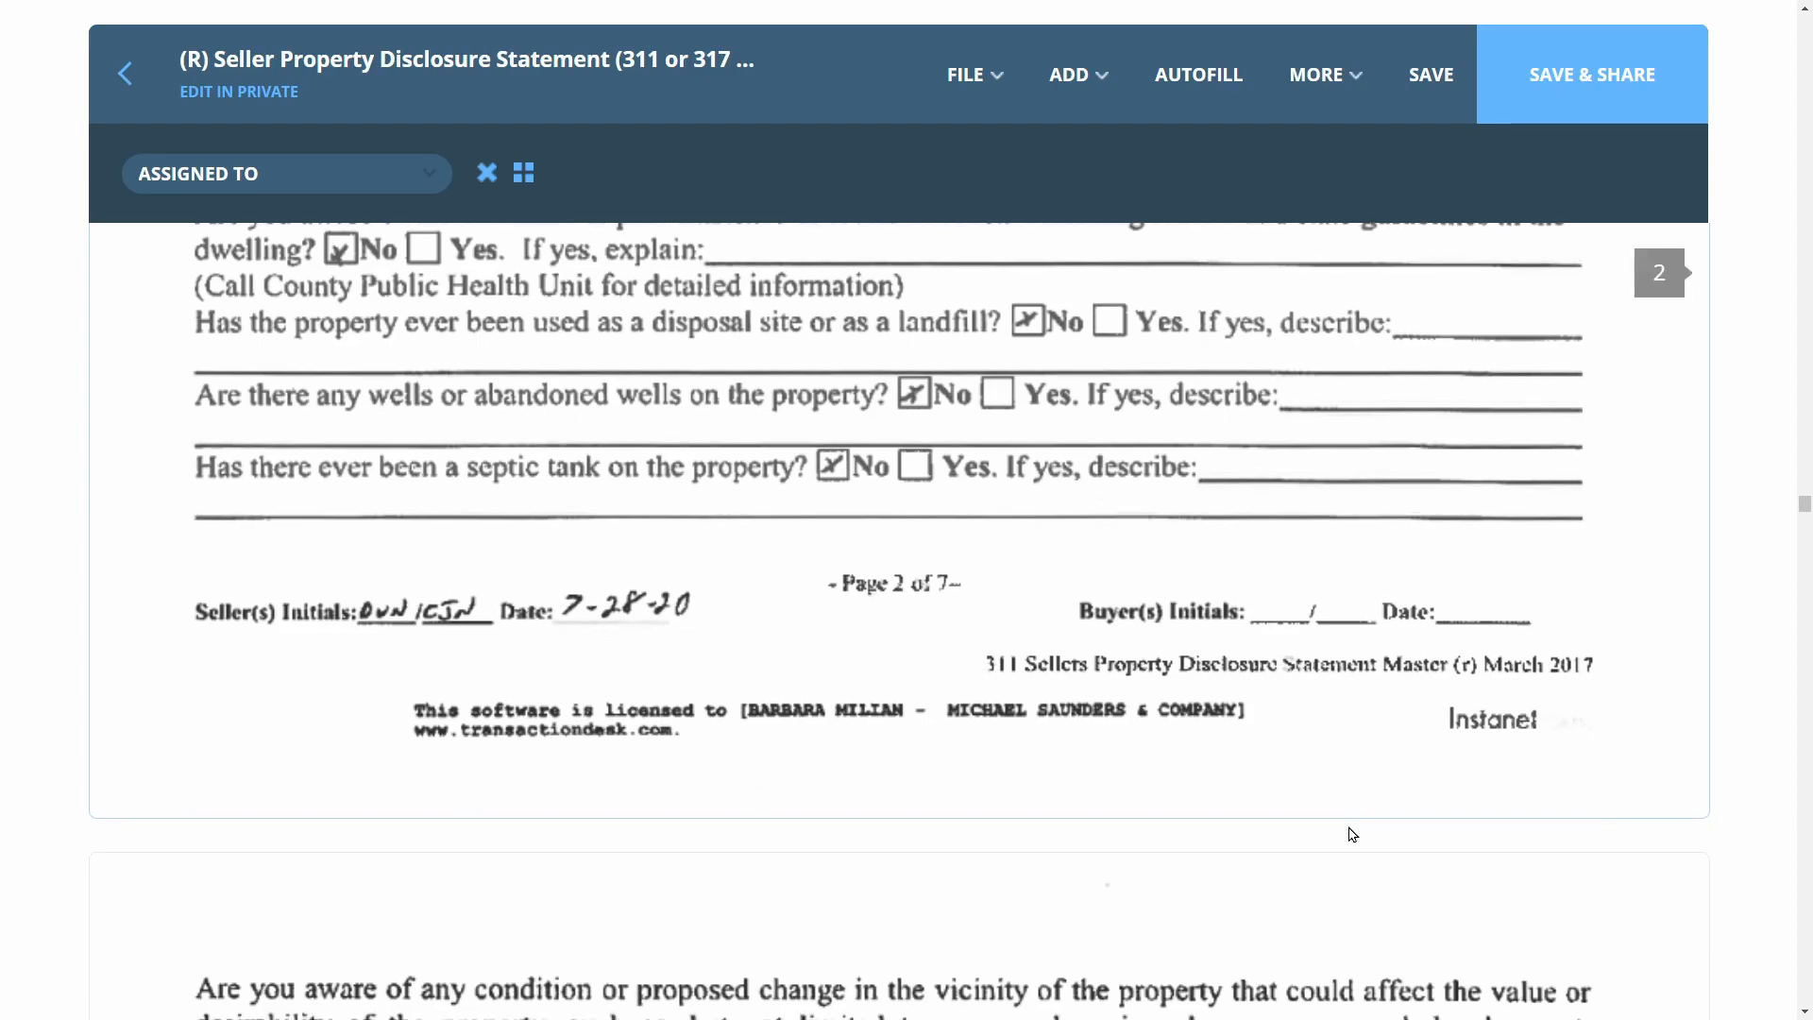
pyautogui.hotkey('ctrl', 'v')
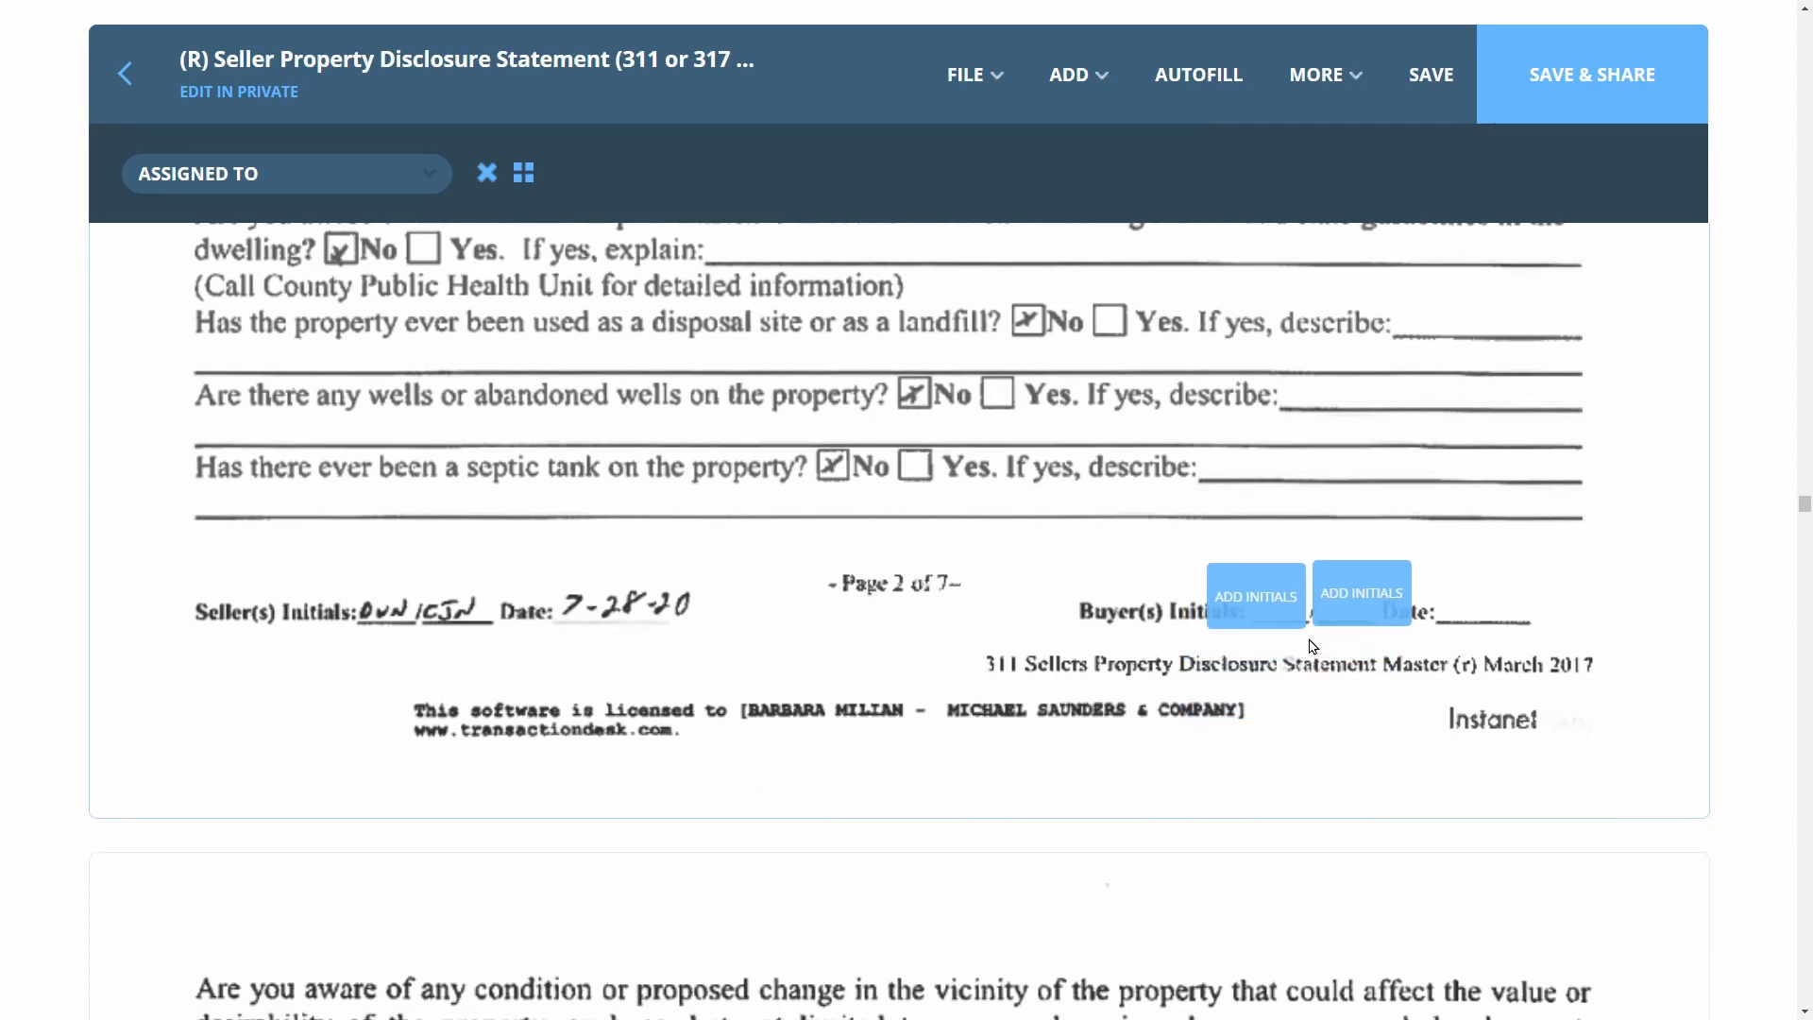
pyautogui.click(1311, 643)
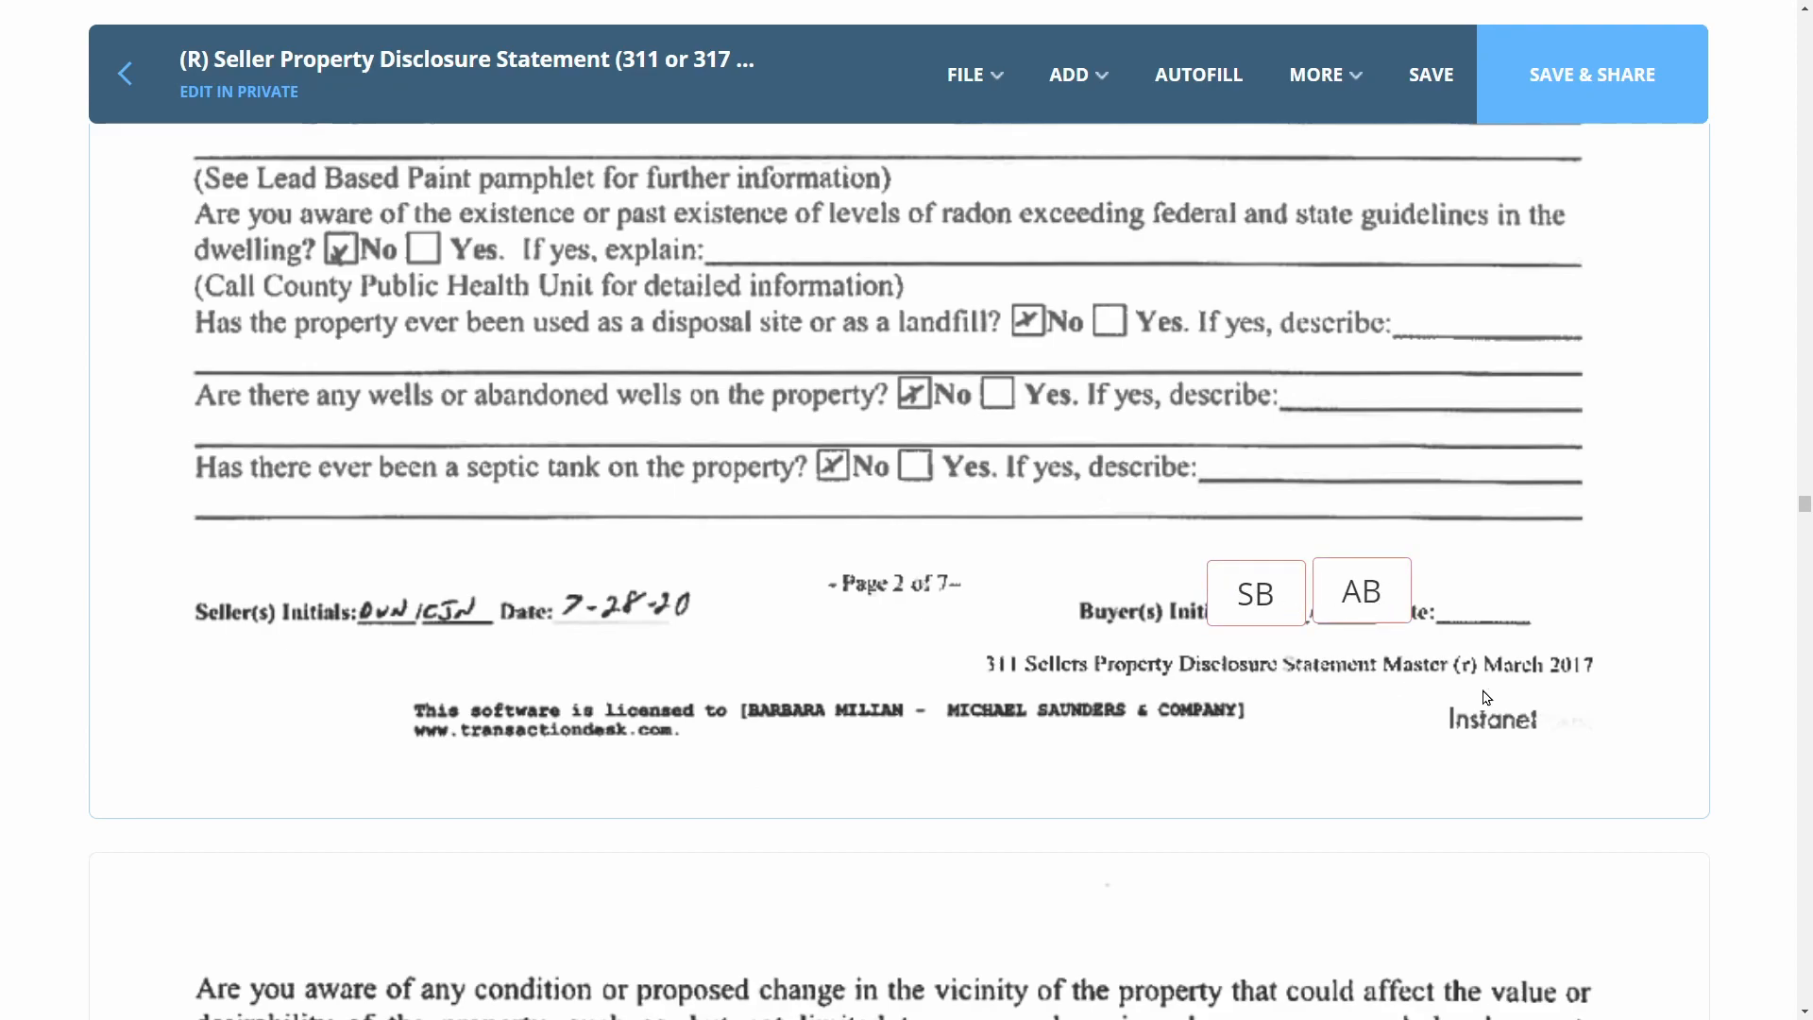
pyautogui.scroll(-3, 1486, 698)
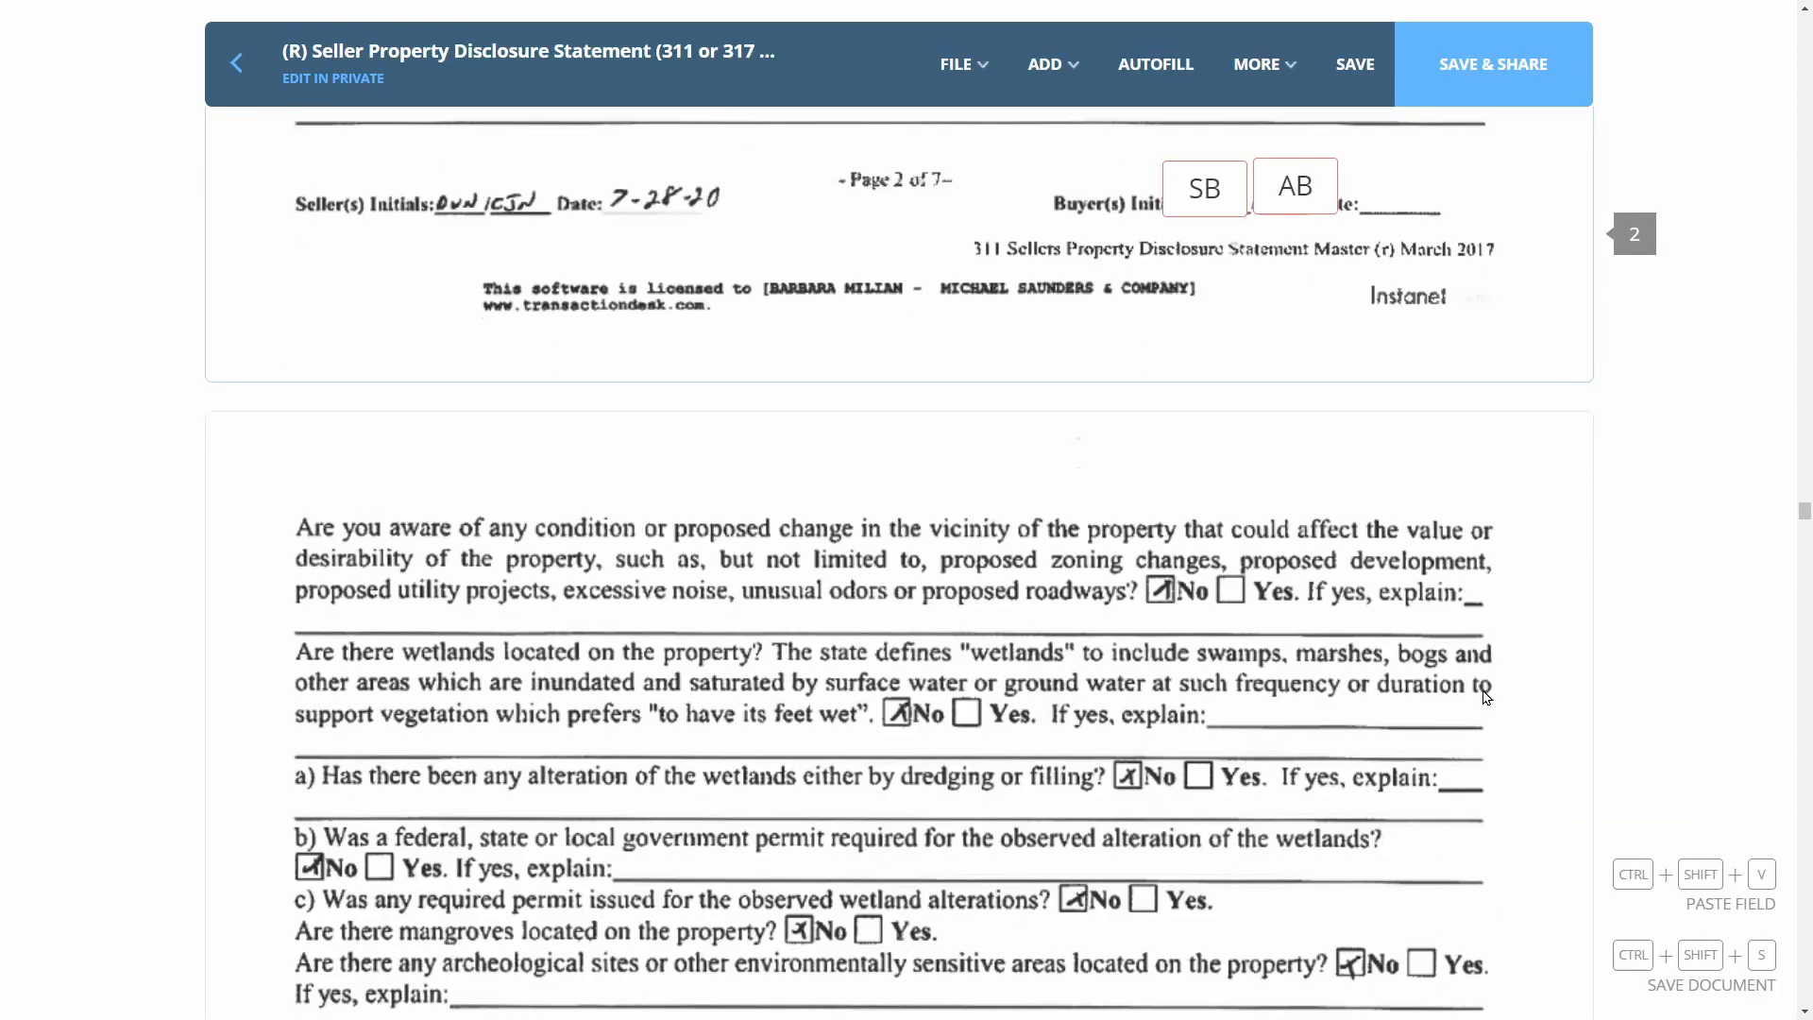
pyautogui.scroll(-10, 1486, 698)
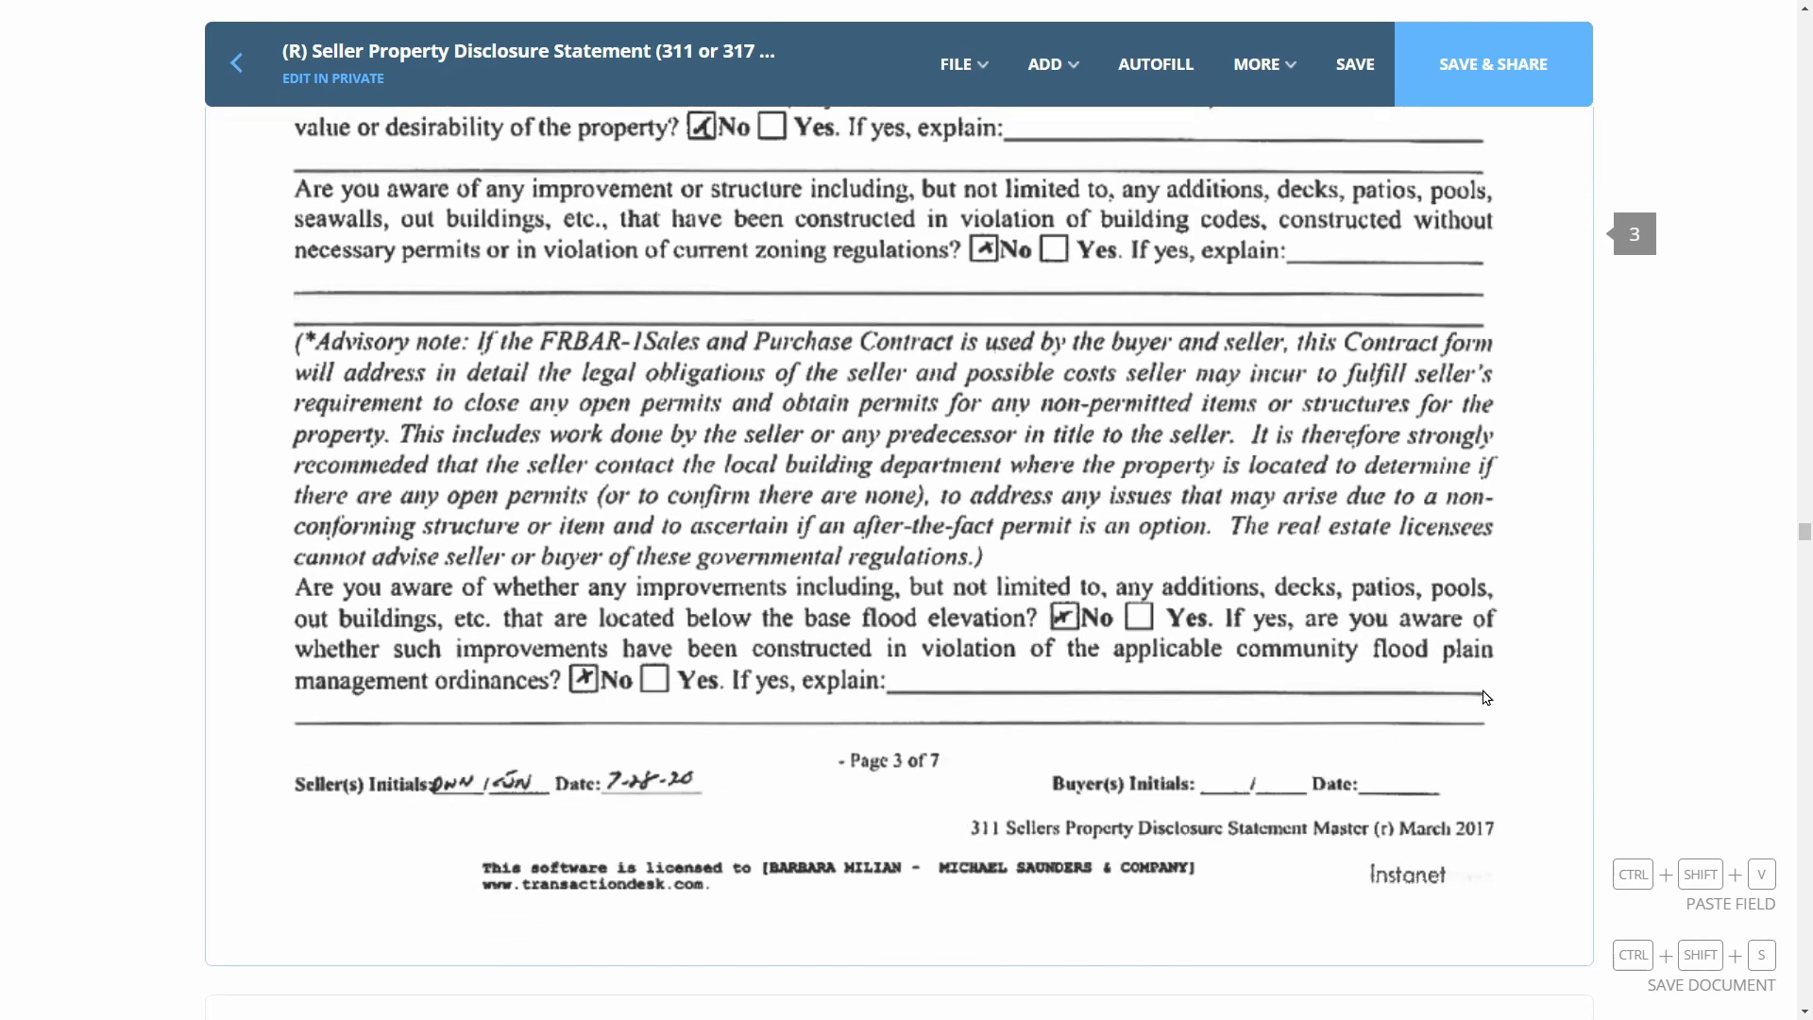
pyautogui.hotkey('ctrl', 'shift', 'v')
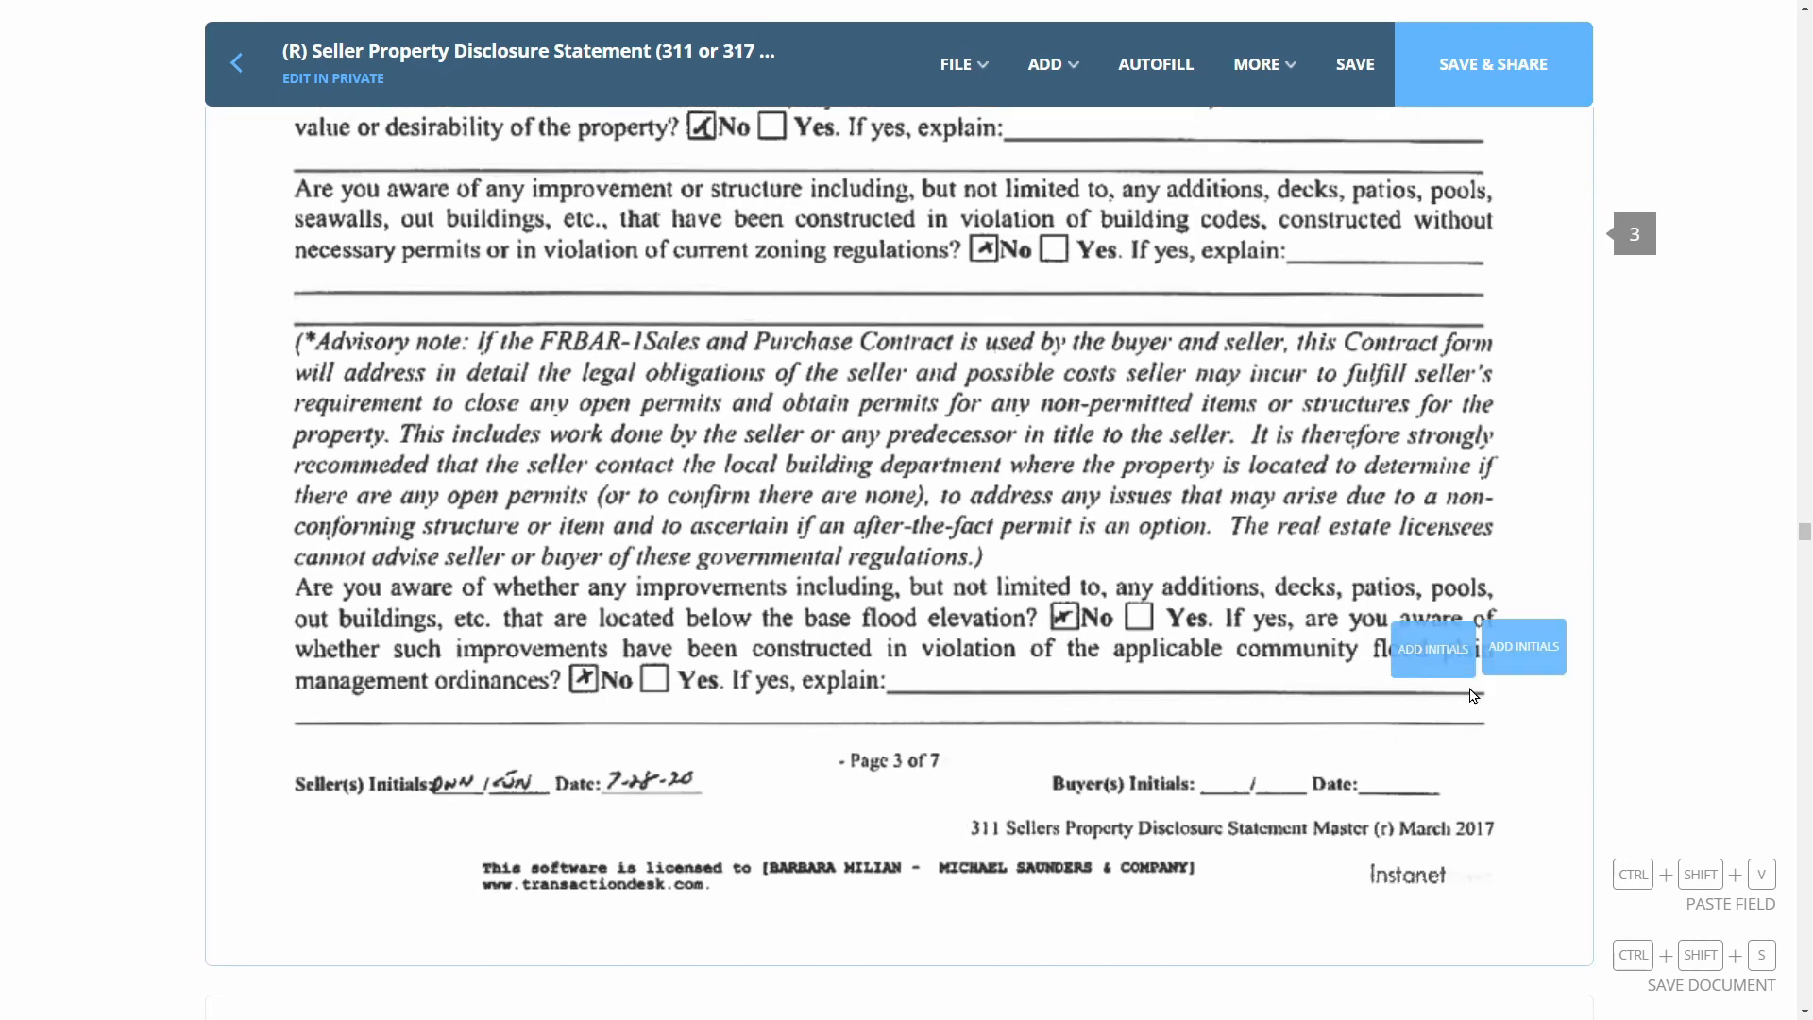
pyautogui.click(1254, 809)
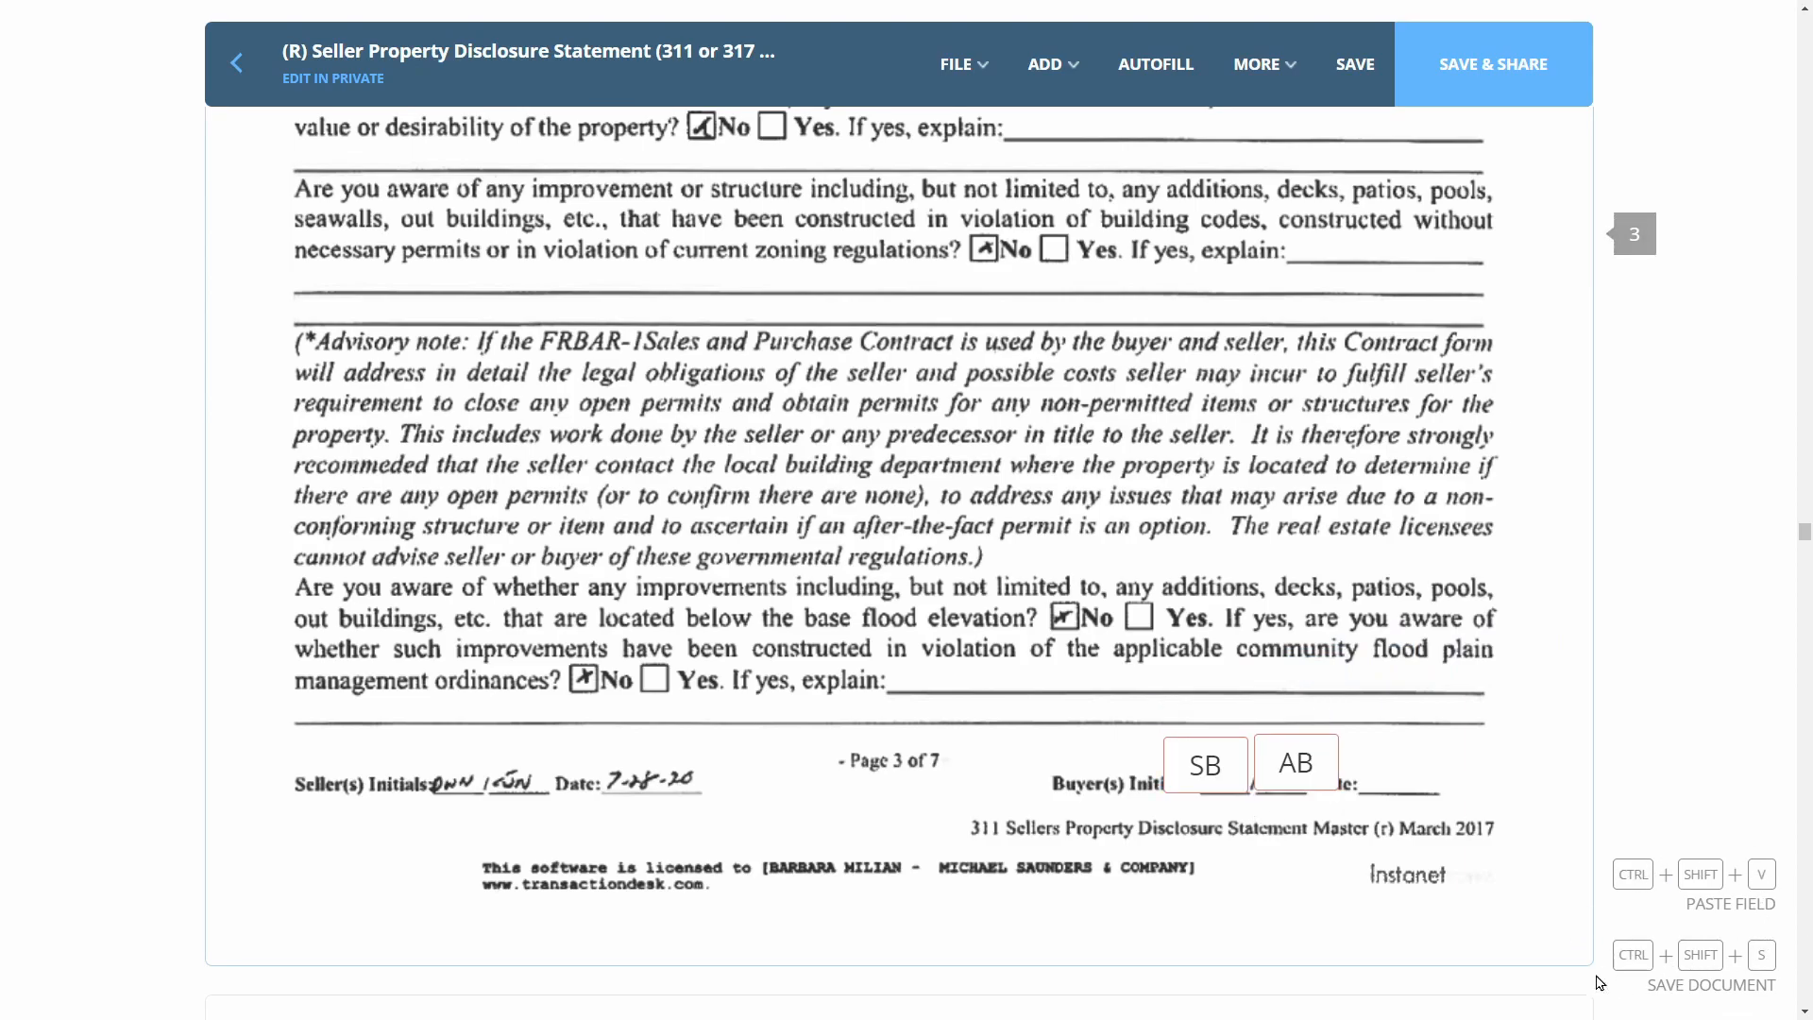
# Paste the initials pair onto page 4's and the next page's Buyer(s) Initials lines
pyautogui.scroll(-10, 1691, 914)
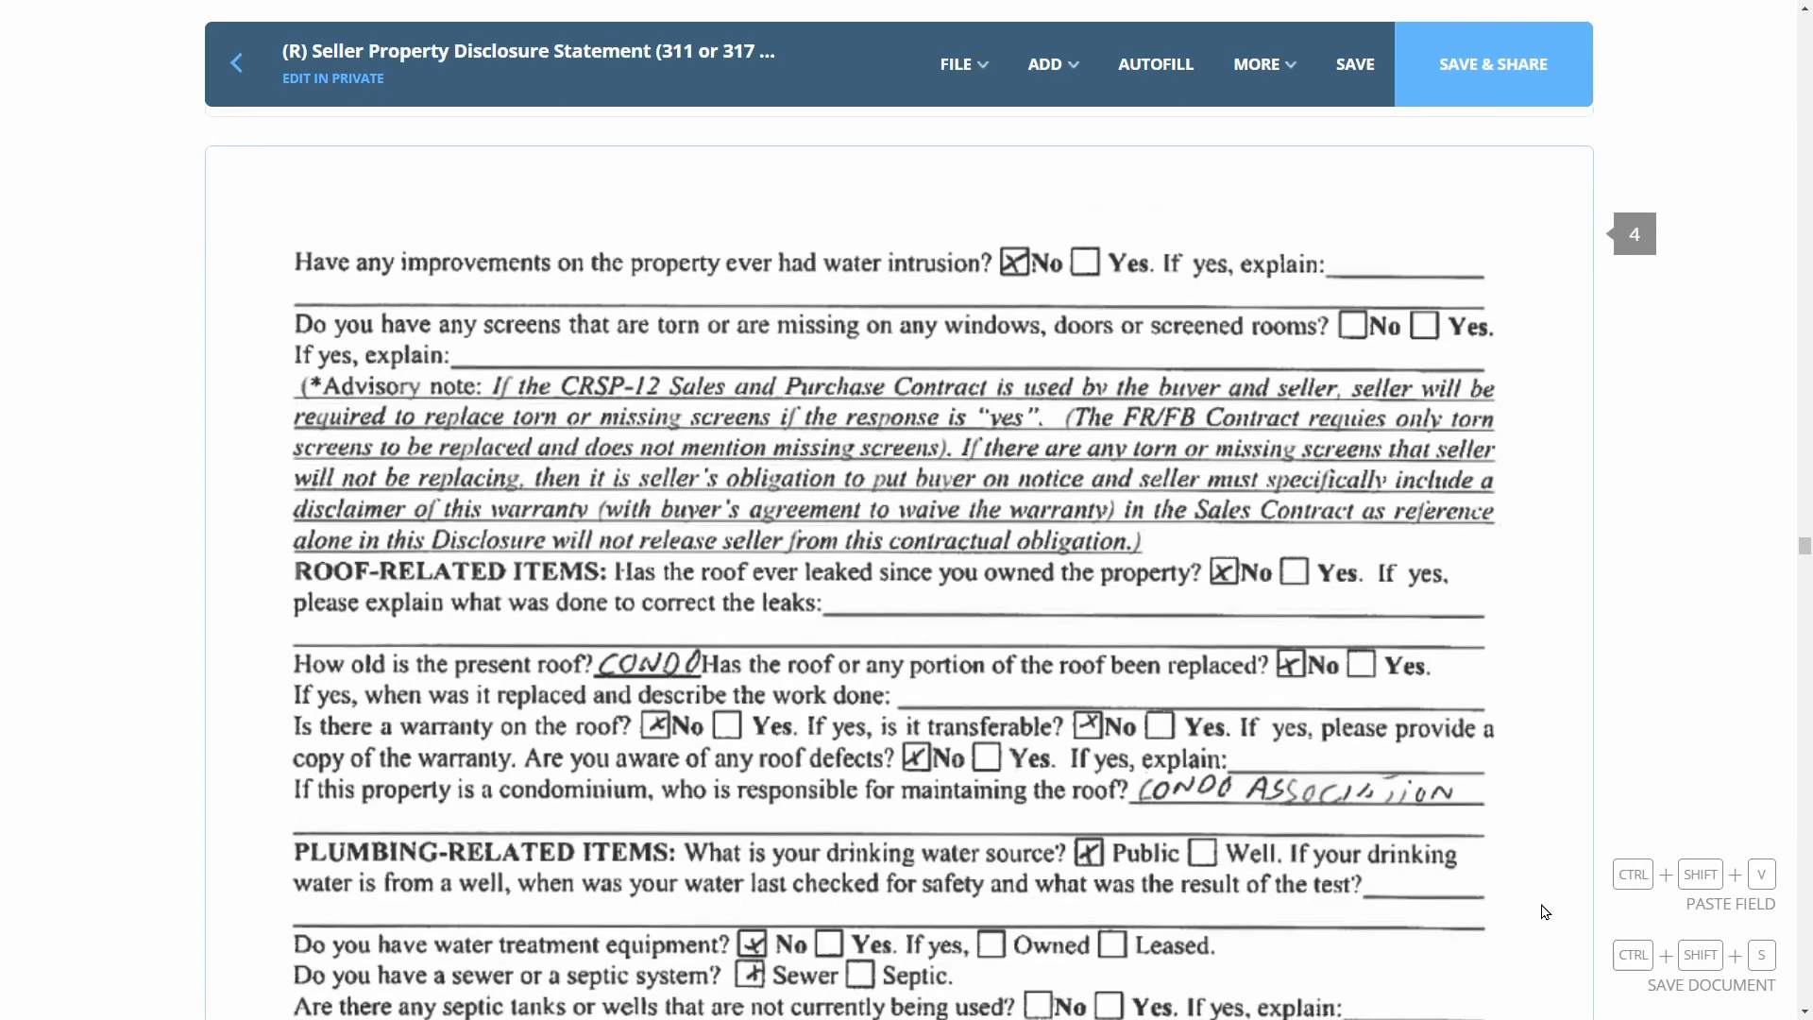
pyautogui.scroll(-12, 1544, 895)
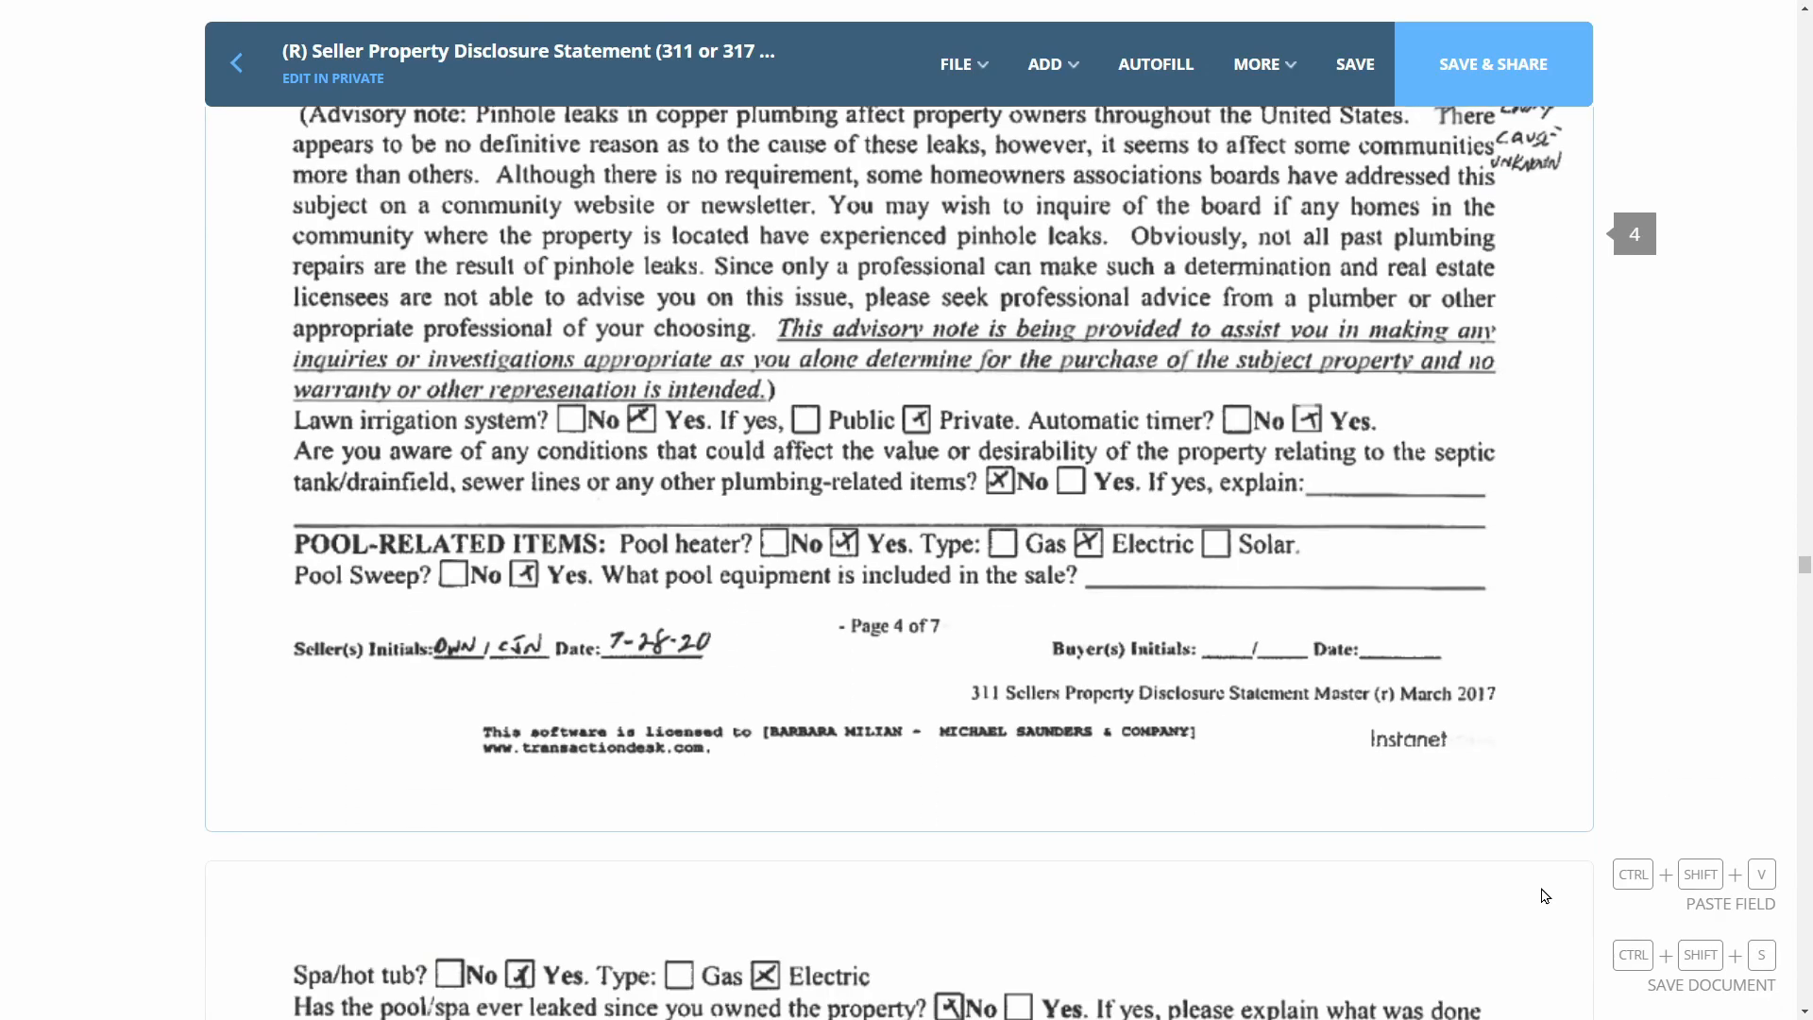
pyautogui.click(1299, 637)
pyautogui.scroll(-10, 1266, 699)
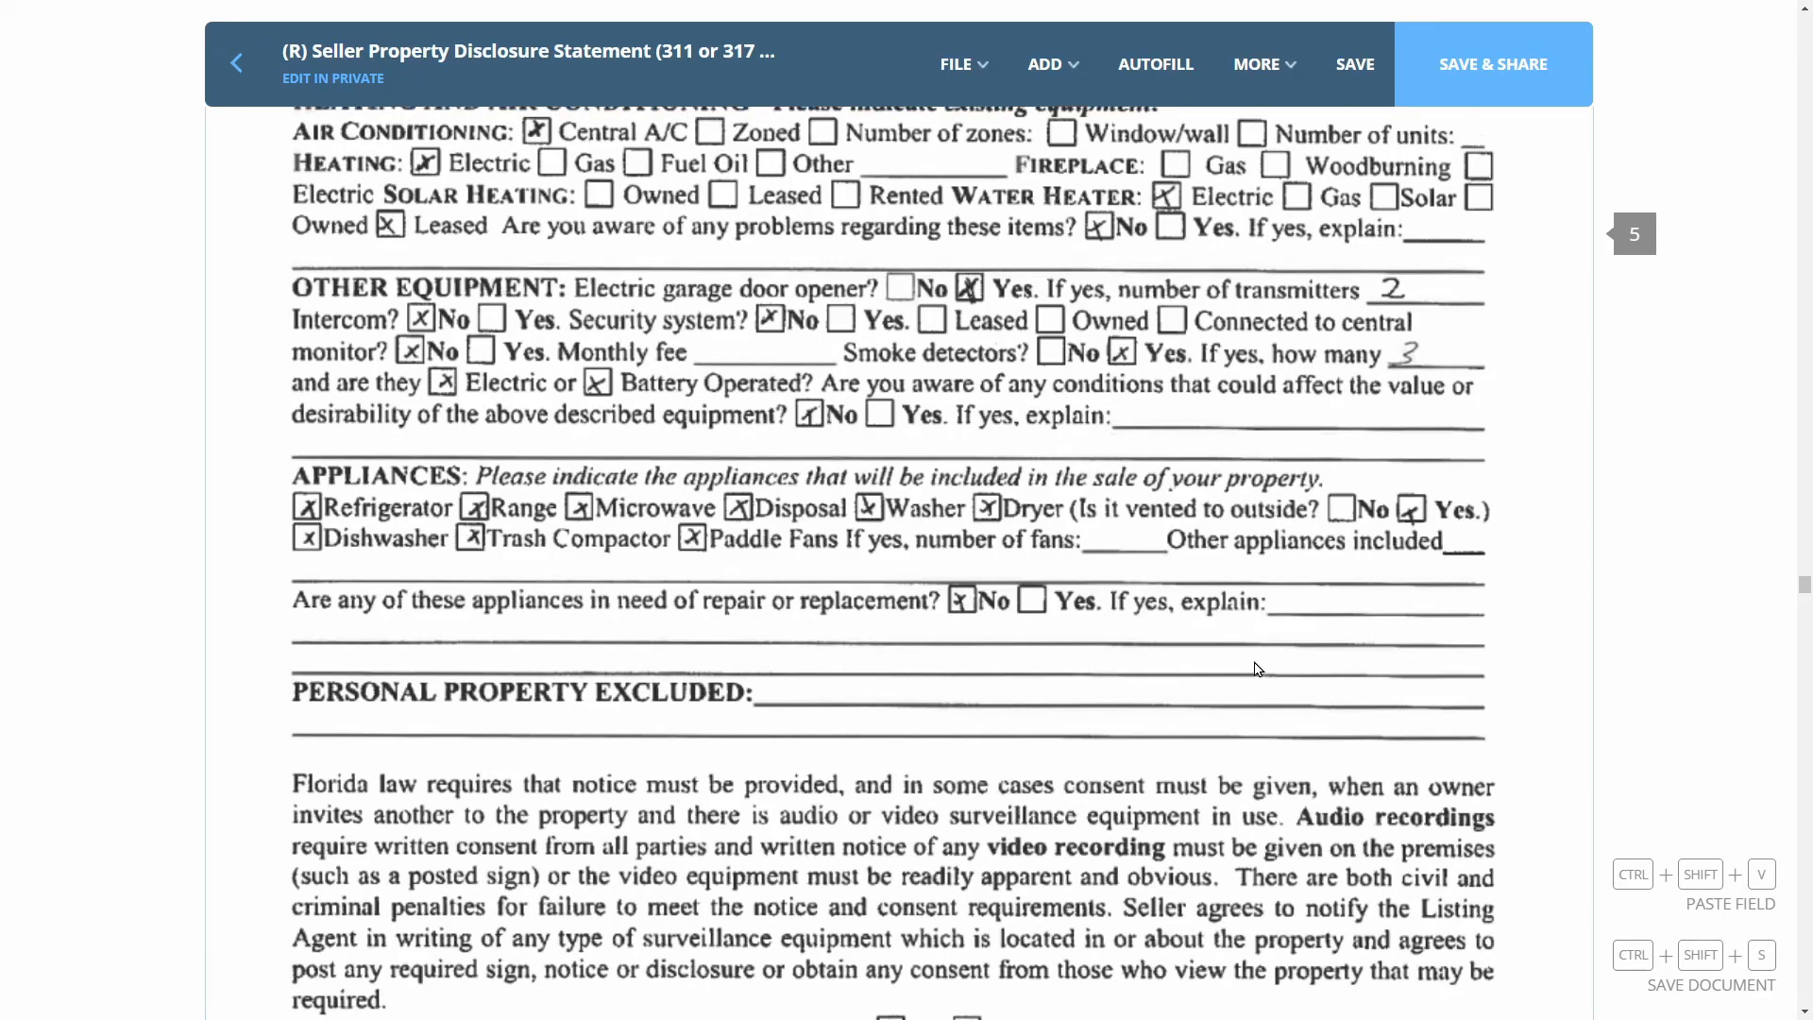
pyautogui.scroll(-10, 1254, 677)
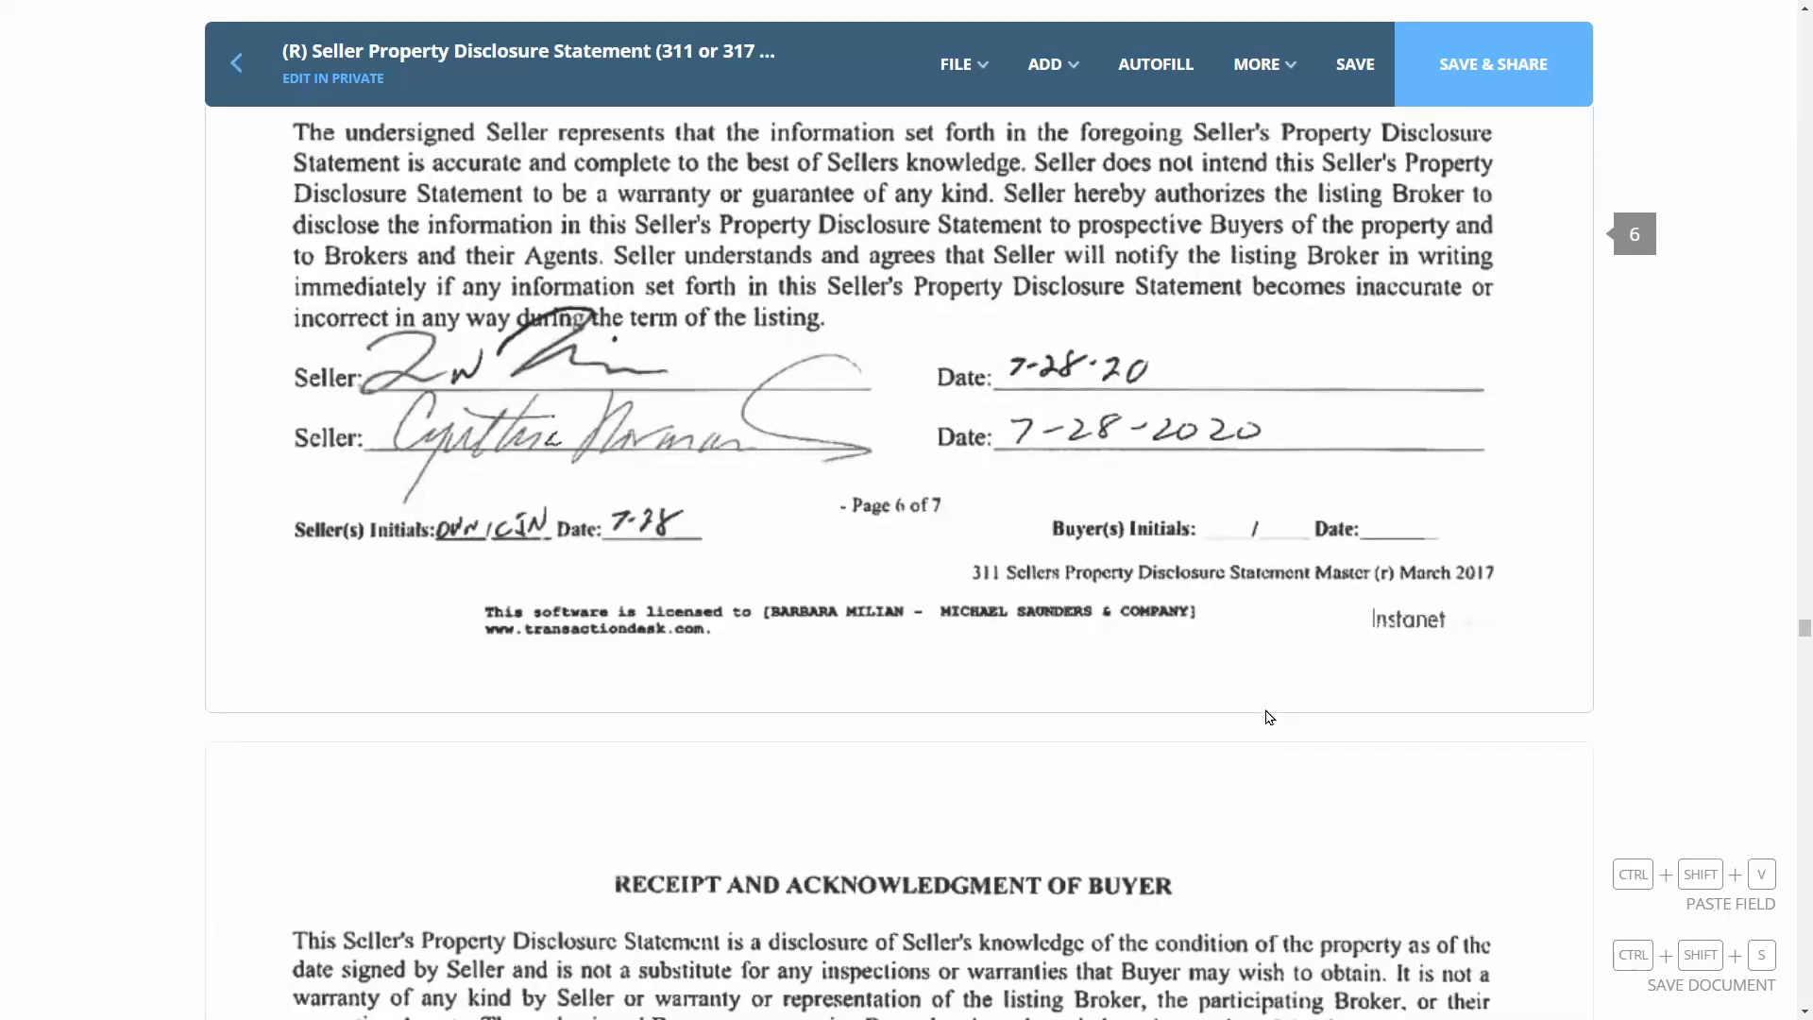
pyautogui.click(1262, 530)
pyautogui.scroll(-10, 1284, 642)
# Add signature fields on both page 7 Buyer lines, one assigned to each buyer
pyautogui.click(1048, 64)
pyautogui.click(1039, 121)
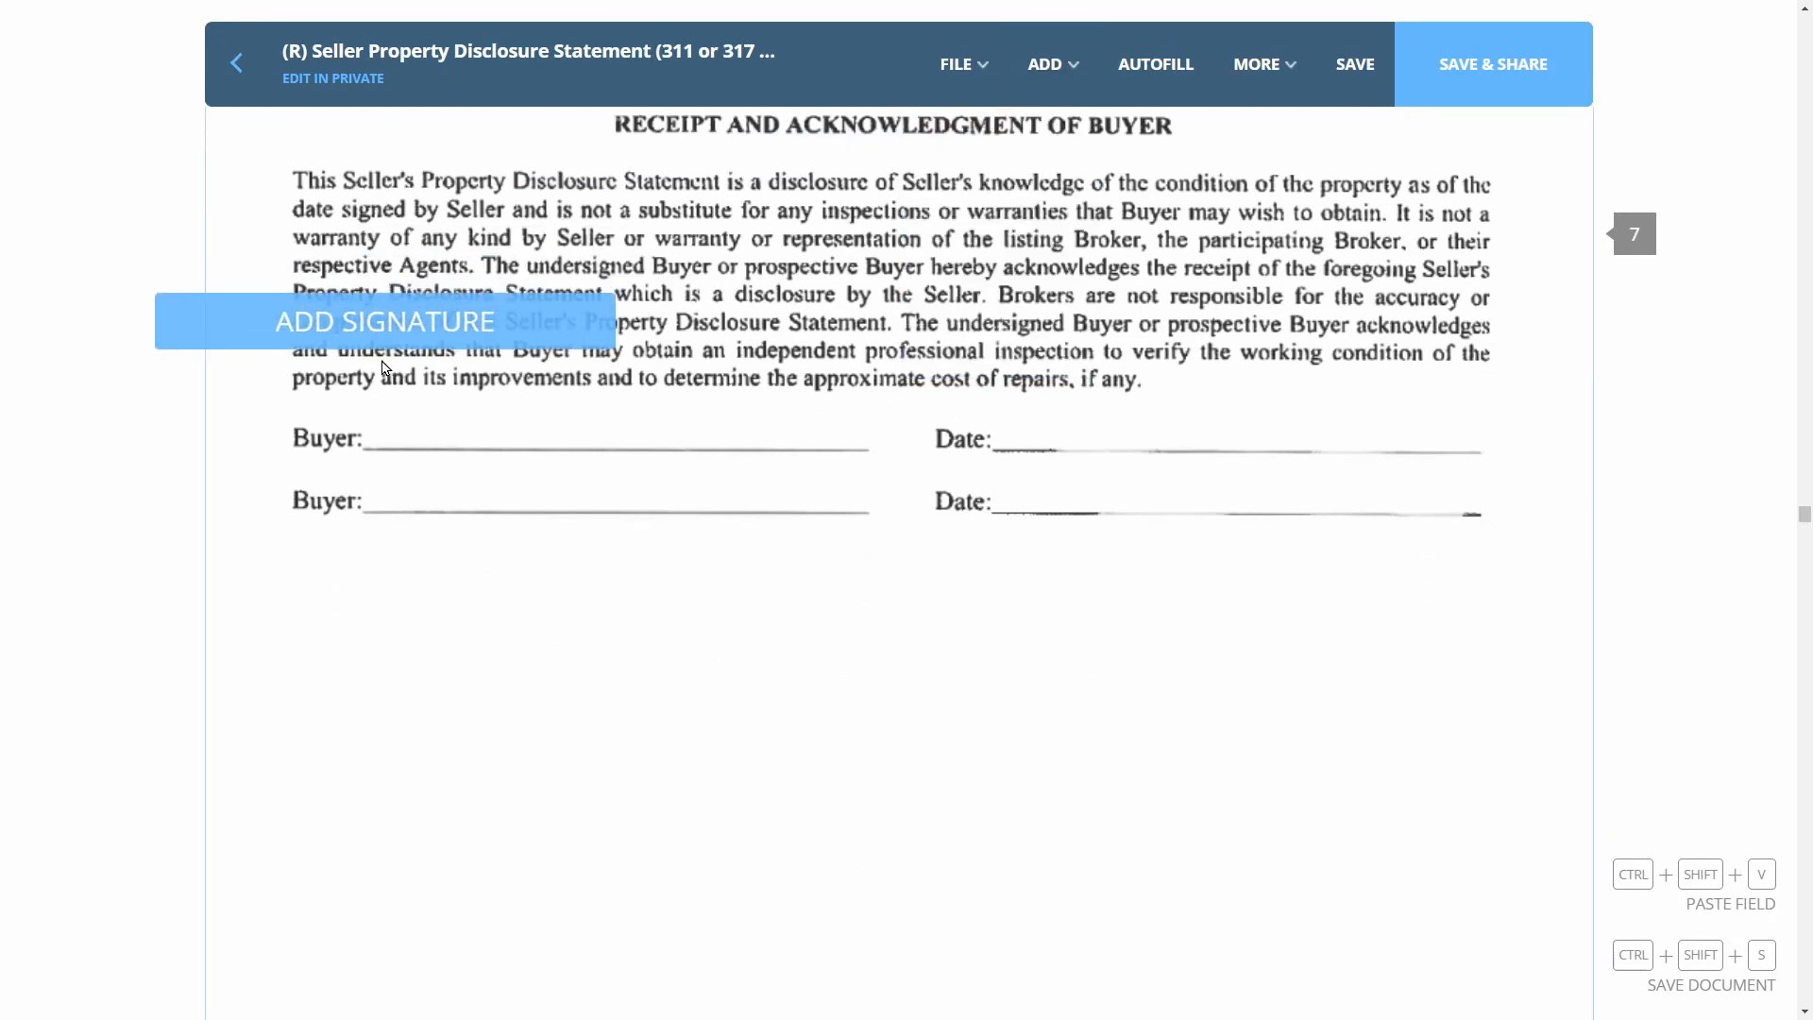
pyautogui.click(599, 454)
pyautogui.click(598, 496)
pyautogui.click(312, 240)
pyautogui.click(1049, 63)
pyautogui.click(1039, 122)
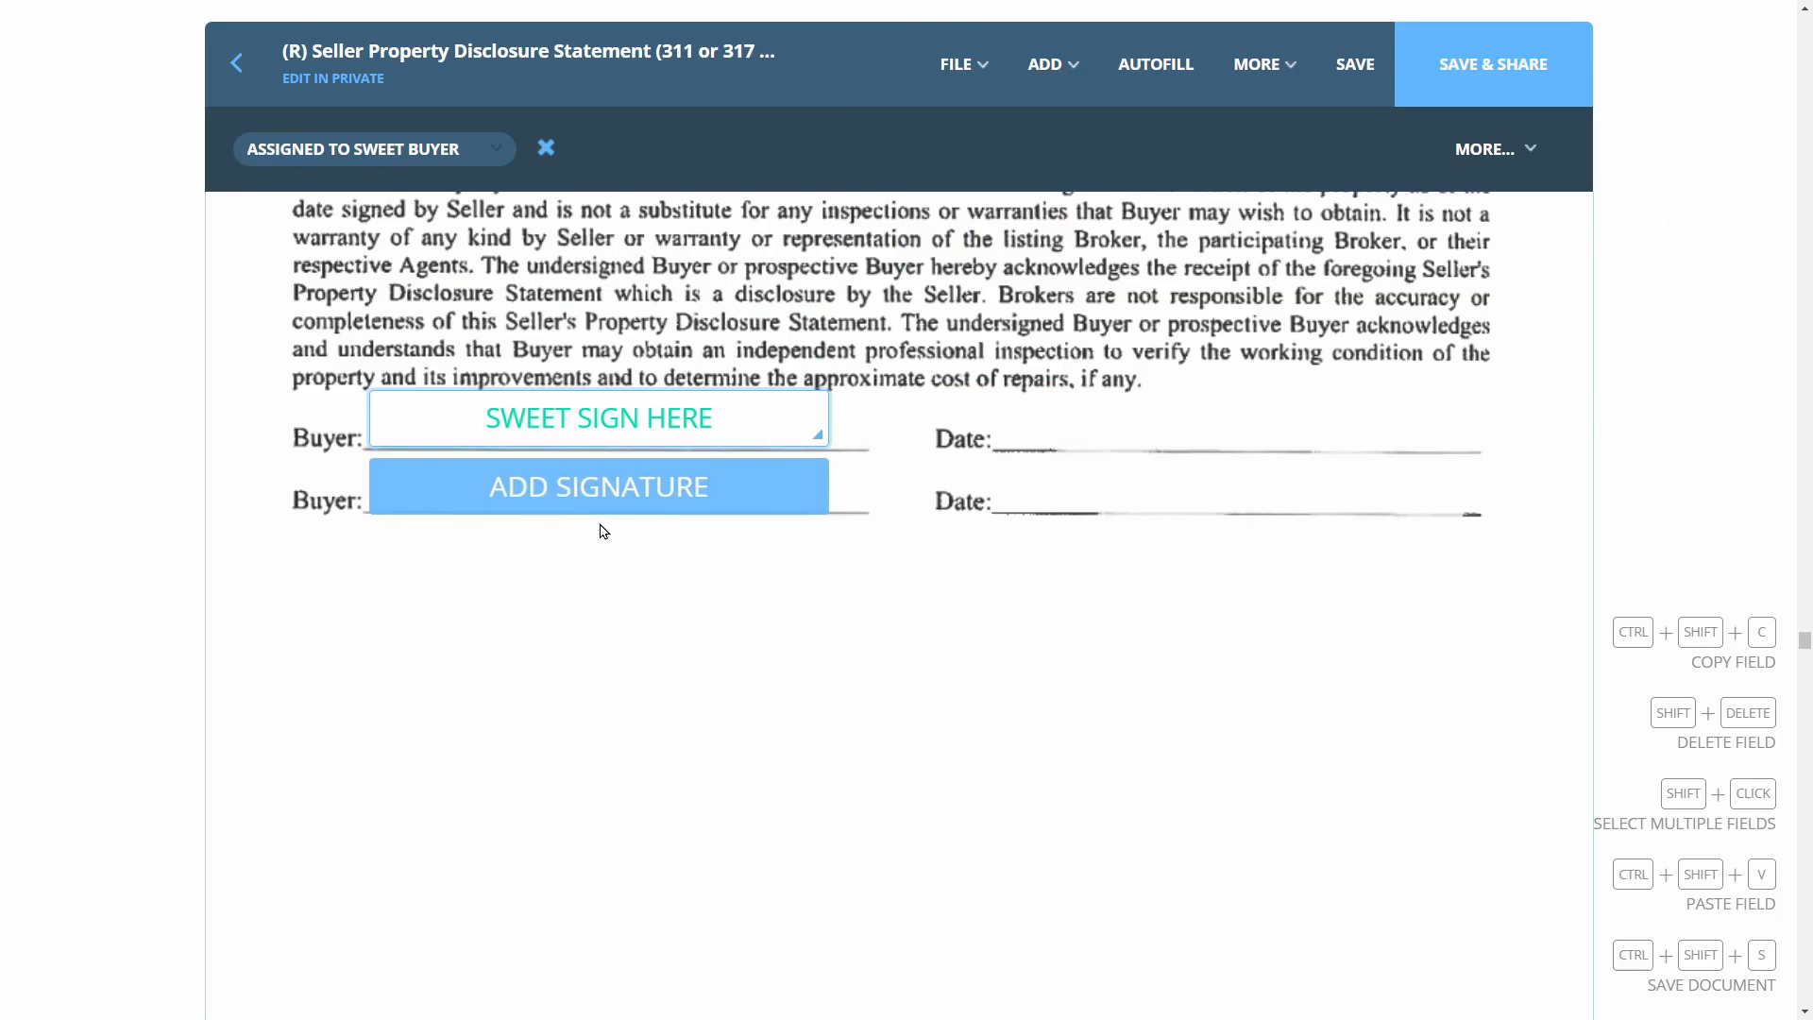
pyautogui.click(599, 523)
pyautogui.click(529, 564)
pyautogui.click(303, 202)
pyautogui.scroll(-6, 1168, 437)
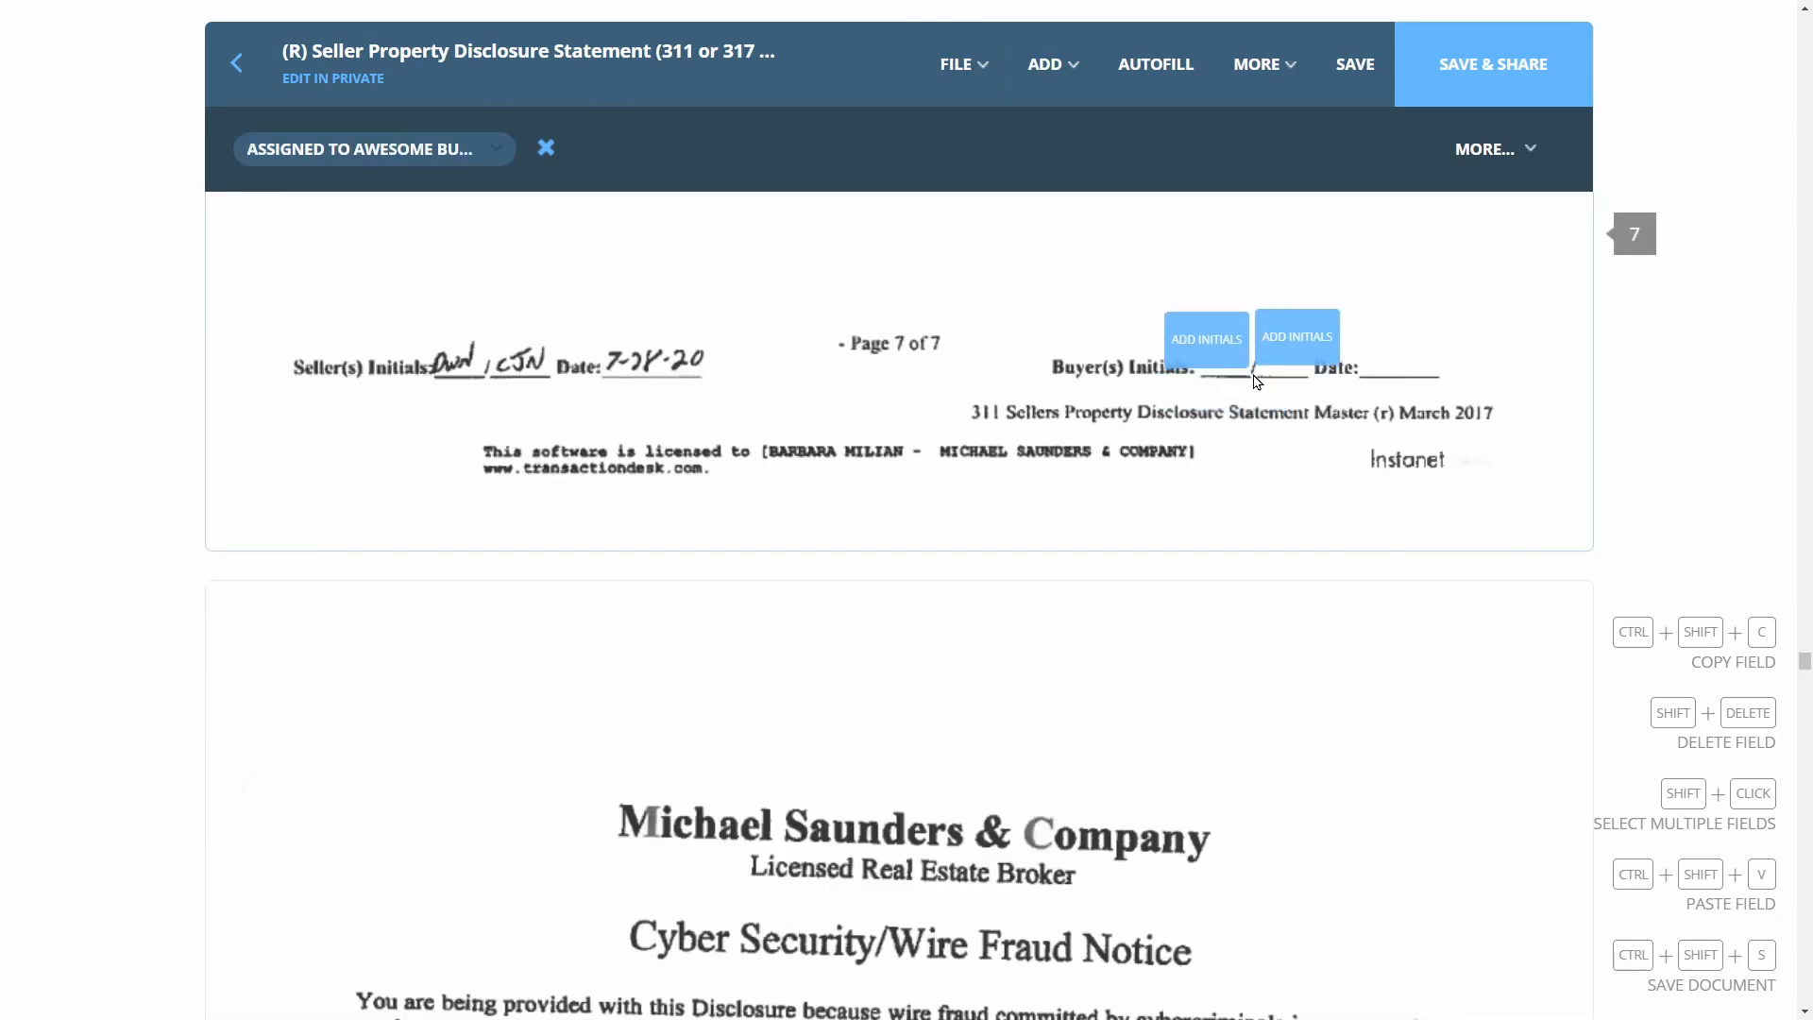
pyautogui.scroll(-15, 1256, 393)
# Add signature fields on both Buyer lines of the Cyber Wire Fraud Notice, one per buyer
pyautogui.click(963, 63)
pyautogui.click(1048, 63)
pyautogui.click(978, 123)
pyautogui.click(552, 415)
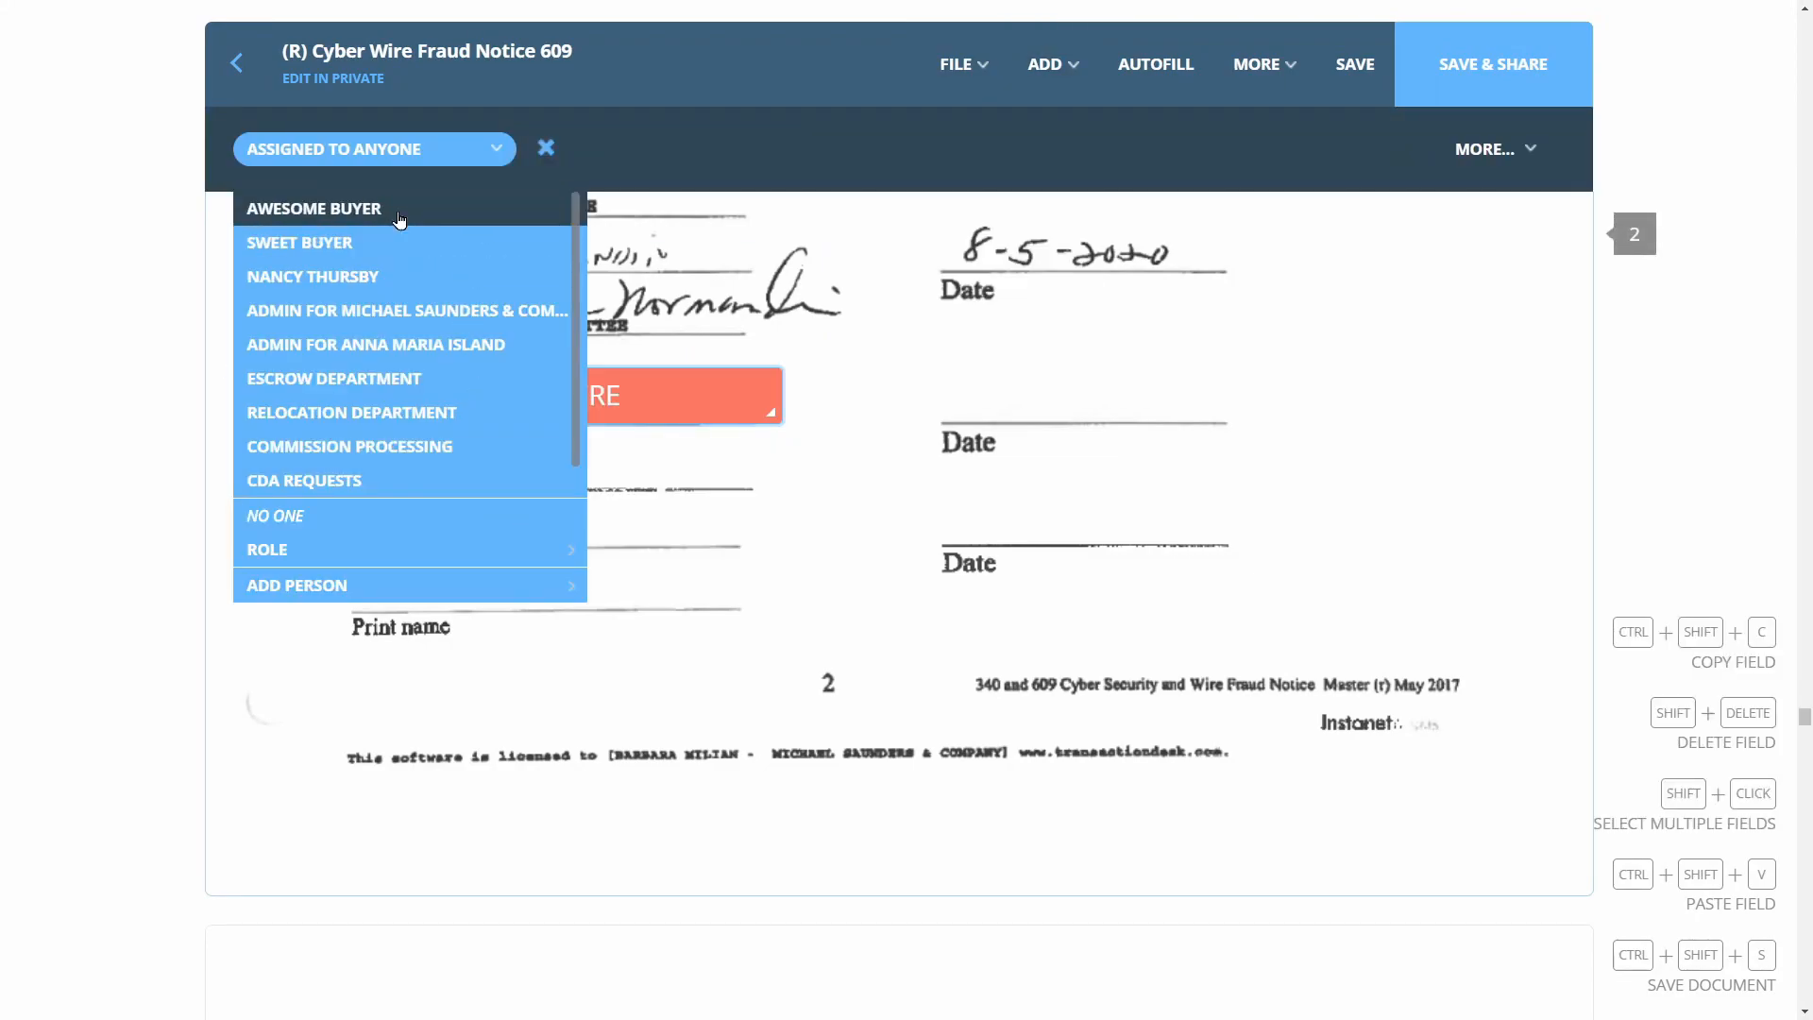
pyautogui.click(302, 239)
pyautogui.click(1045, 66)
pyautogui.click(978, 123)
pyautogui.click(550, 568)
pyautogui.click(566, 595)
pyautogui.click(332, 208)
# Add text boxes with each buyer's printed name on the two Print name lines
pyautogui.moveTo(1046, 71)
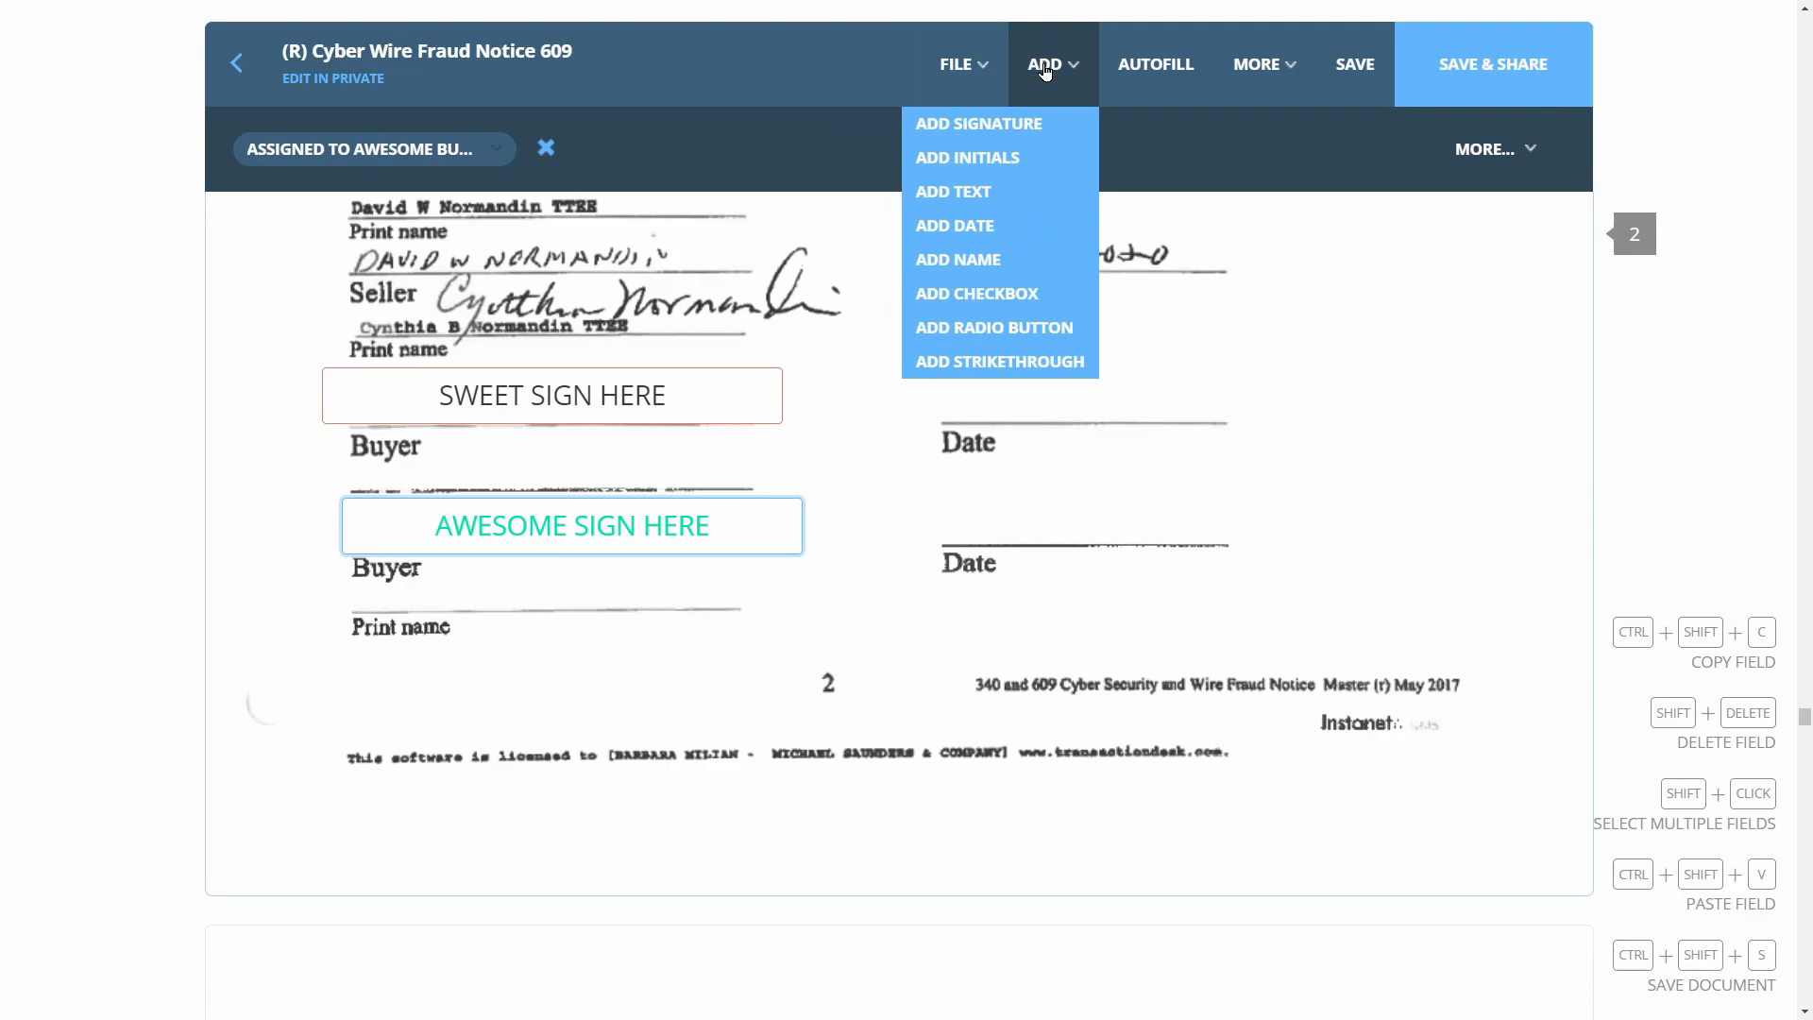
pyautogui.click(411, 467)
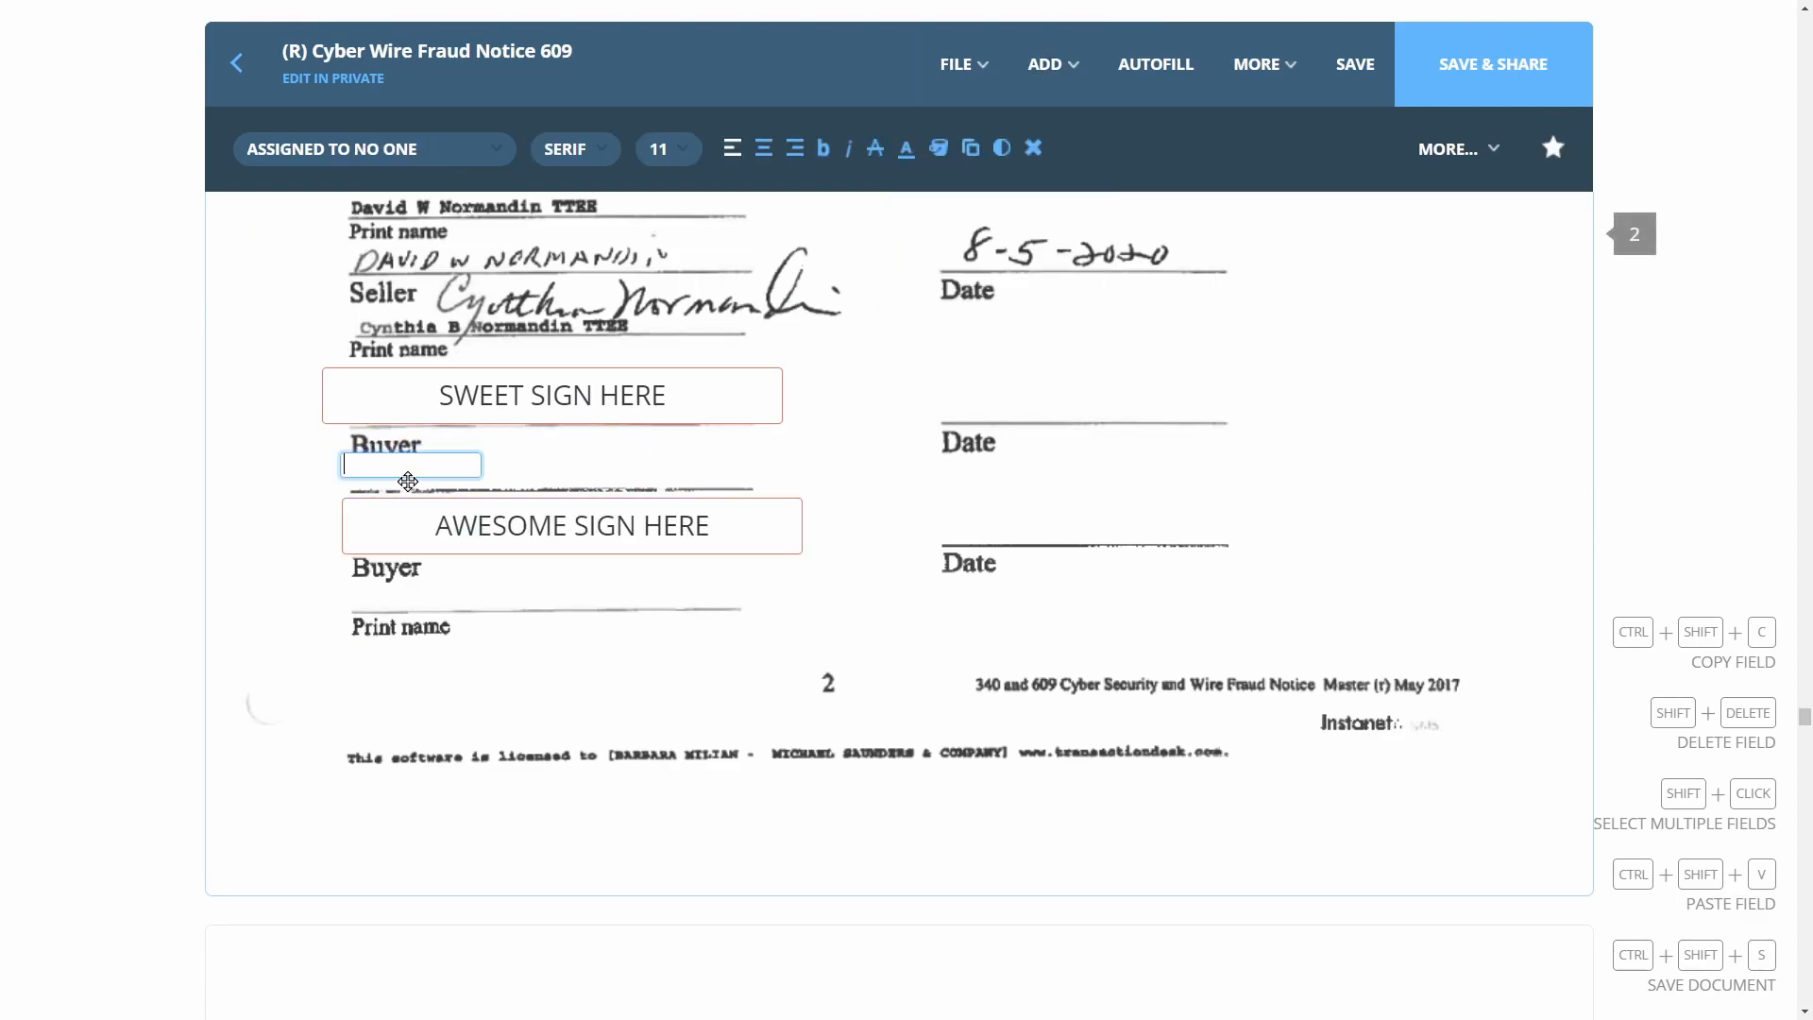
pyautogui.write('Sweet Buyee')
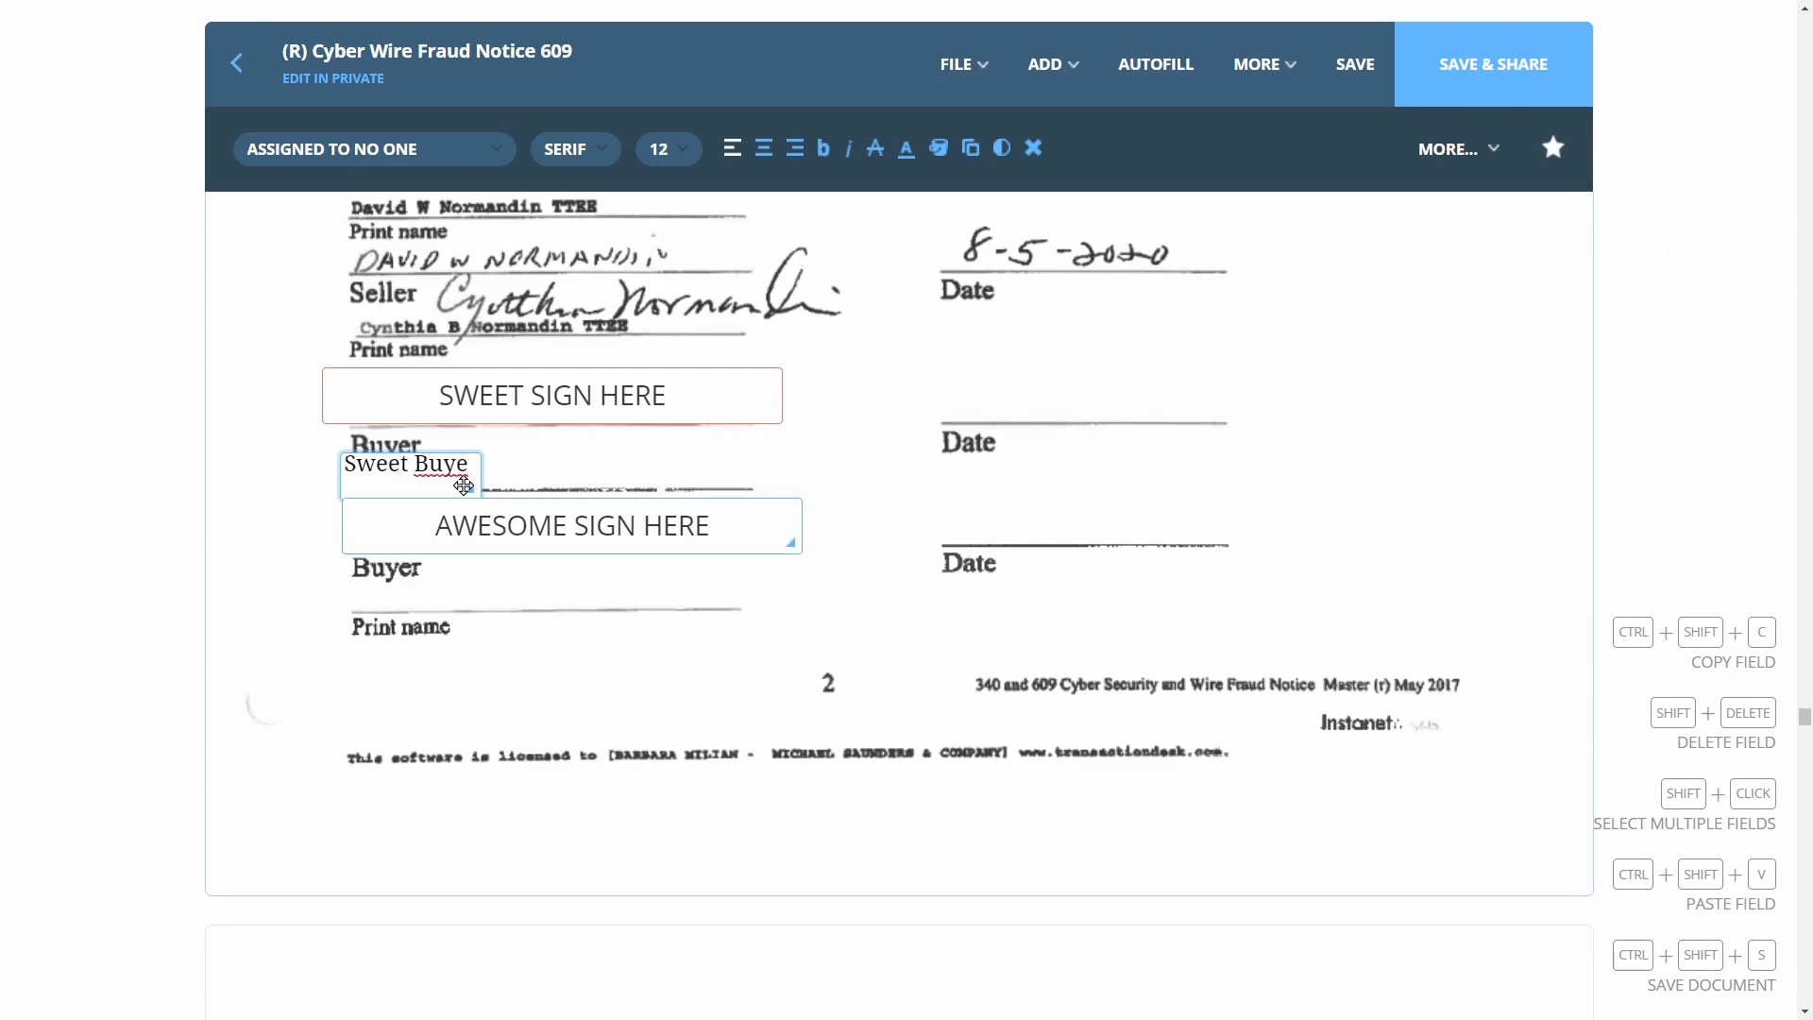
pyautogui.click(1045, 63)
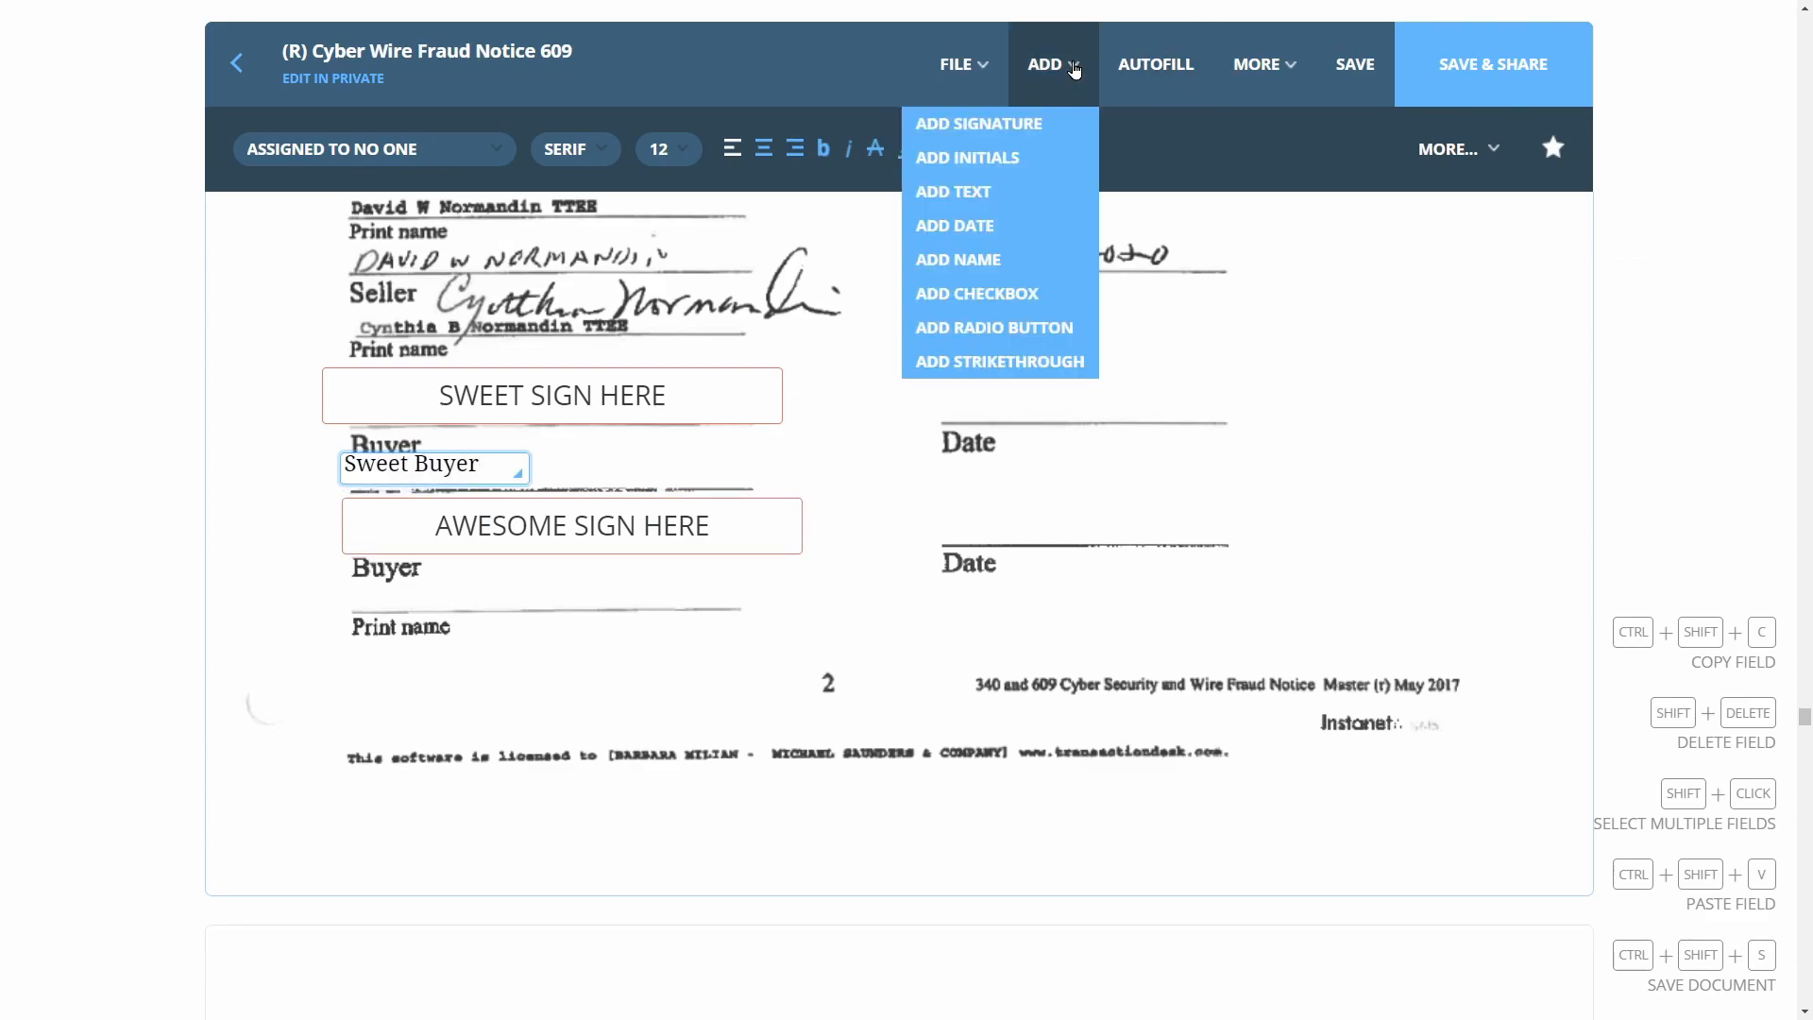
pyautogui.click(944, 189)
pyautogui.click(487, 615)
pyautogui.moveTo(488, 614); pyautogui.dragTo(624, 607)
pyautogui.write('Awesome Buyer')
pyautogui.scroll(-20, 963, 564)
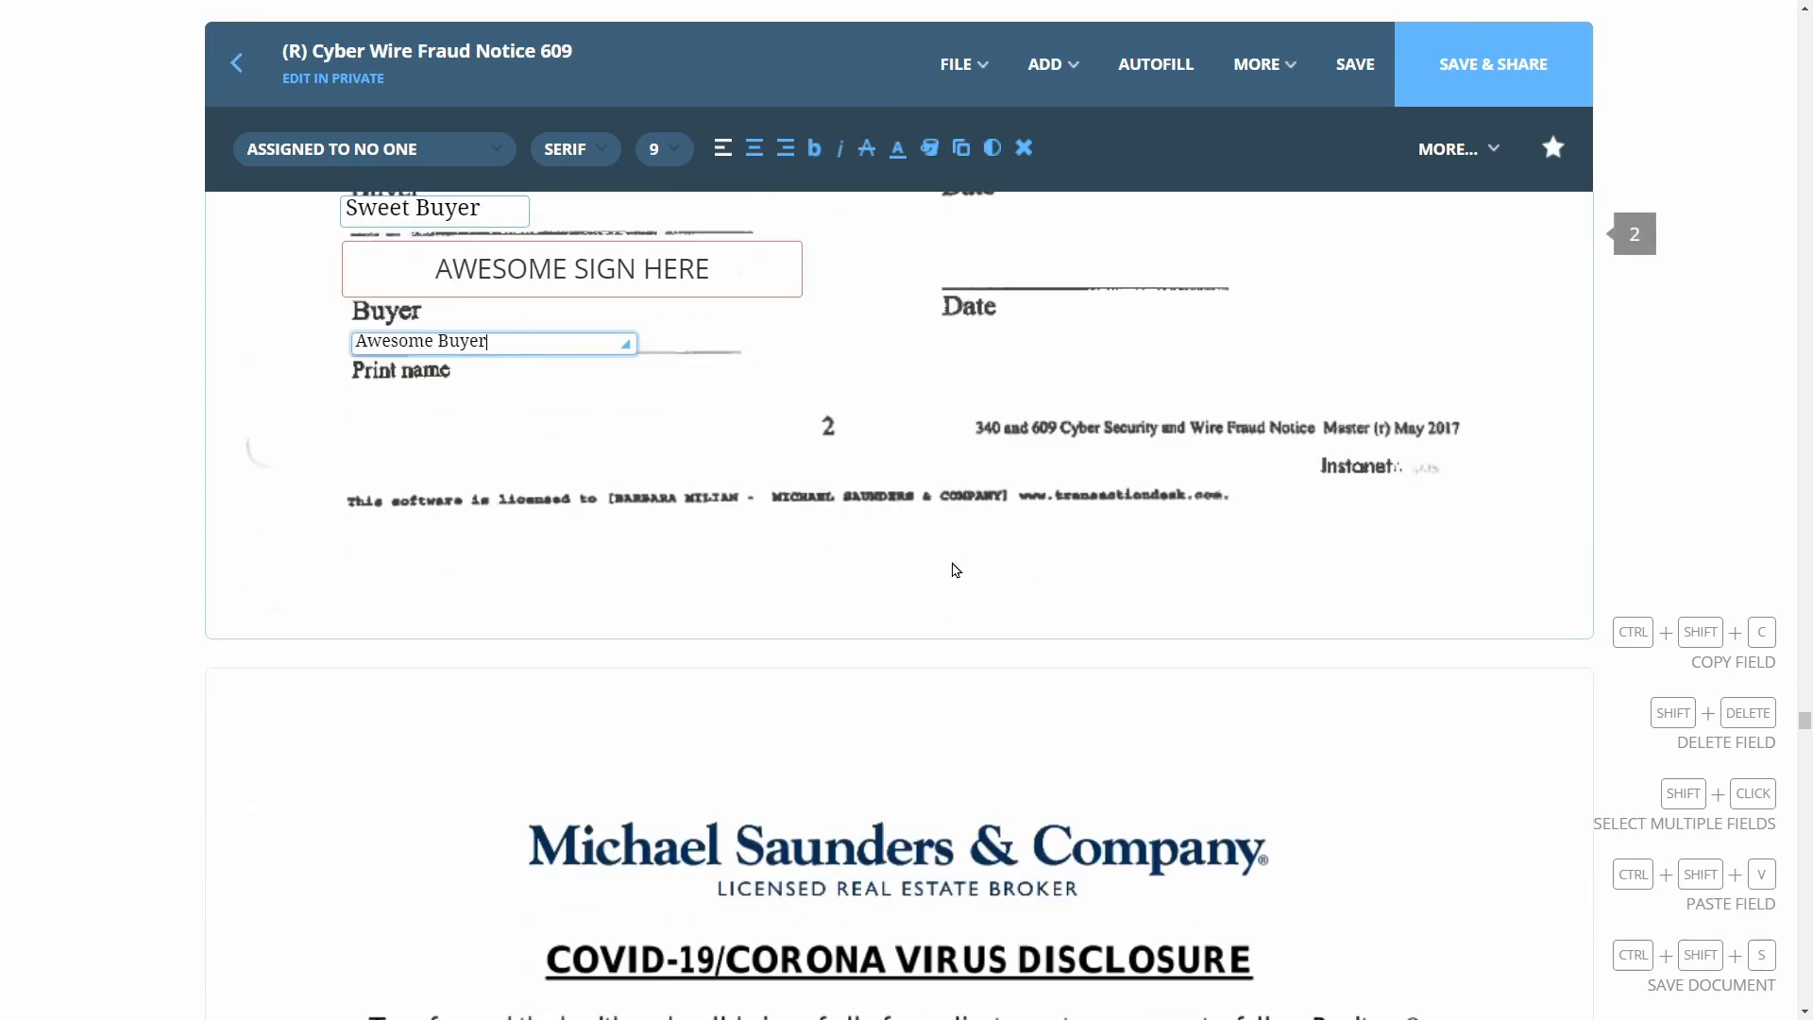
pyautogui.scroll(3, 970, 561)
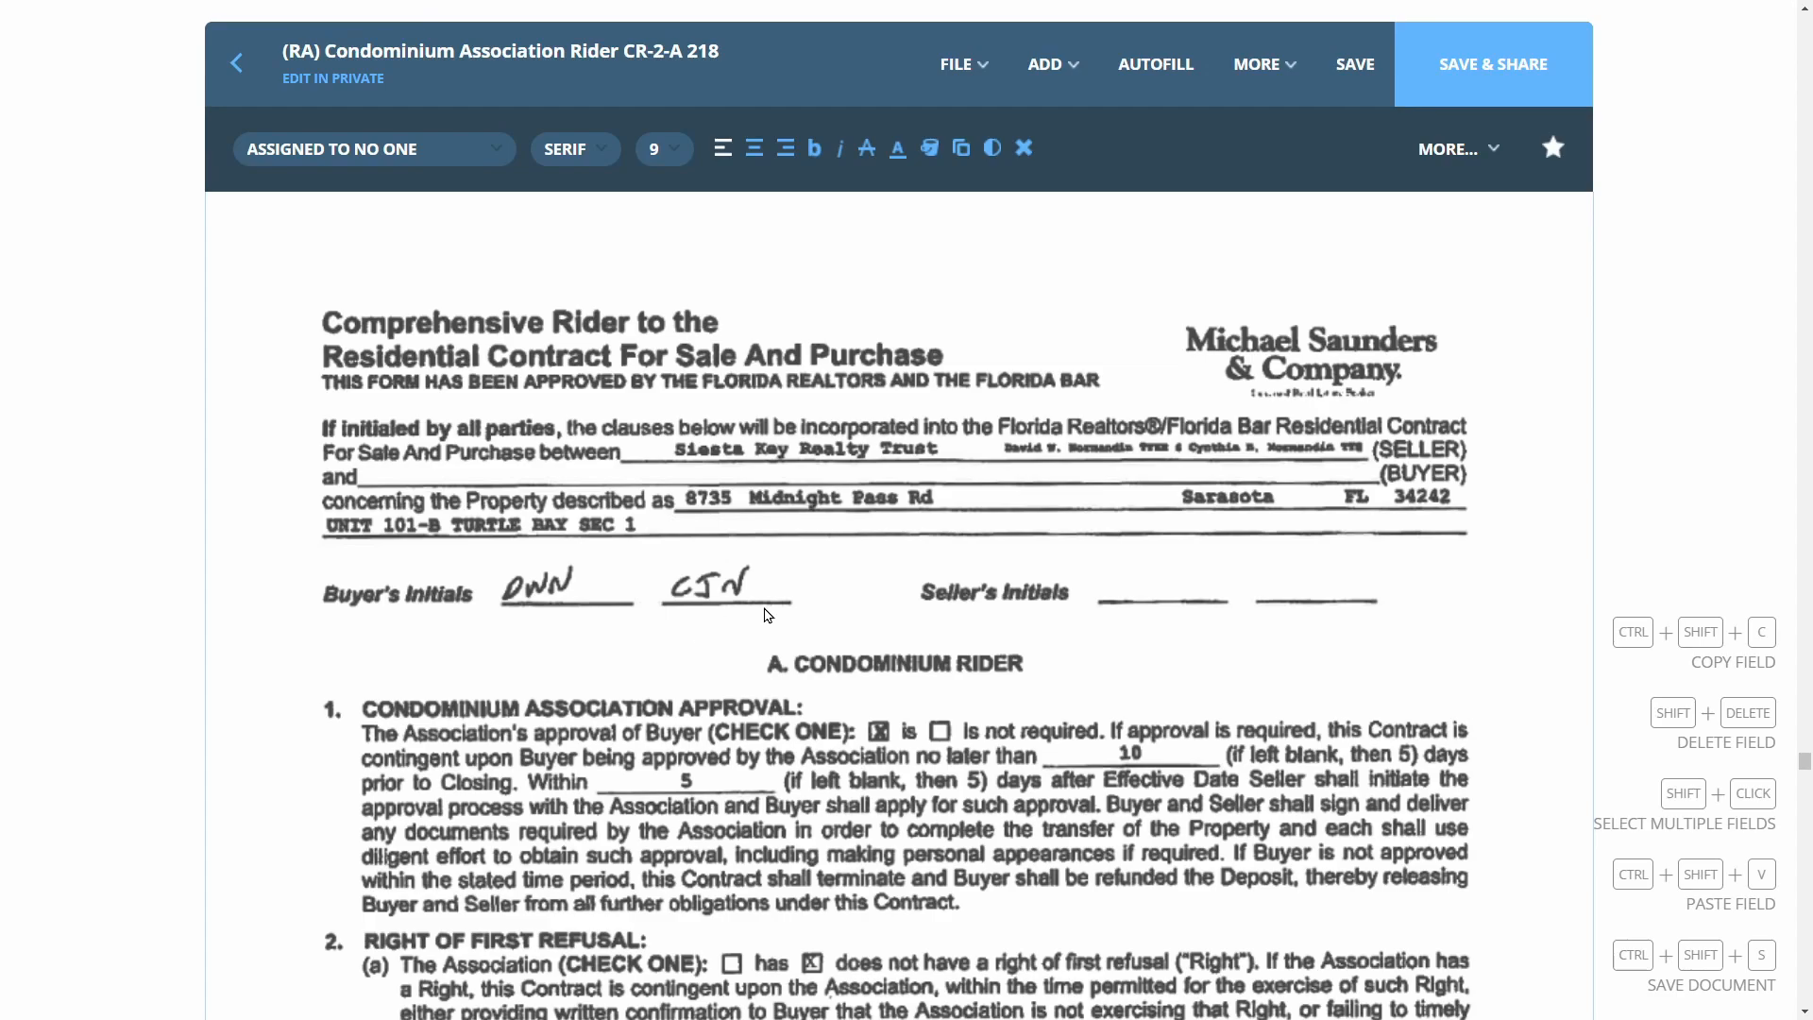
# Paste both buyers' initials fields onto the condo rider's Buyer's Initials lines
pyautogui.hotkey('ctrl', 'shift', 'v')
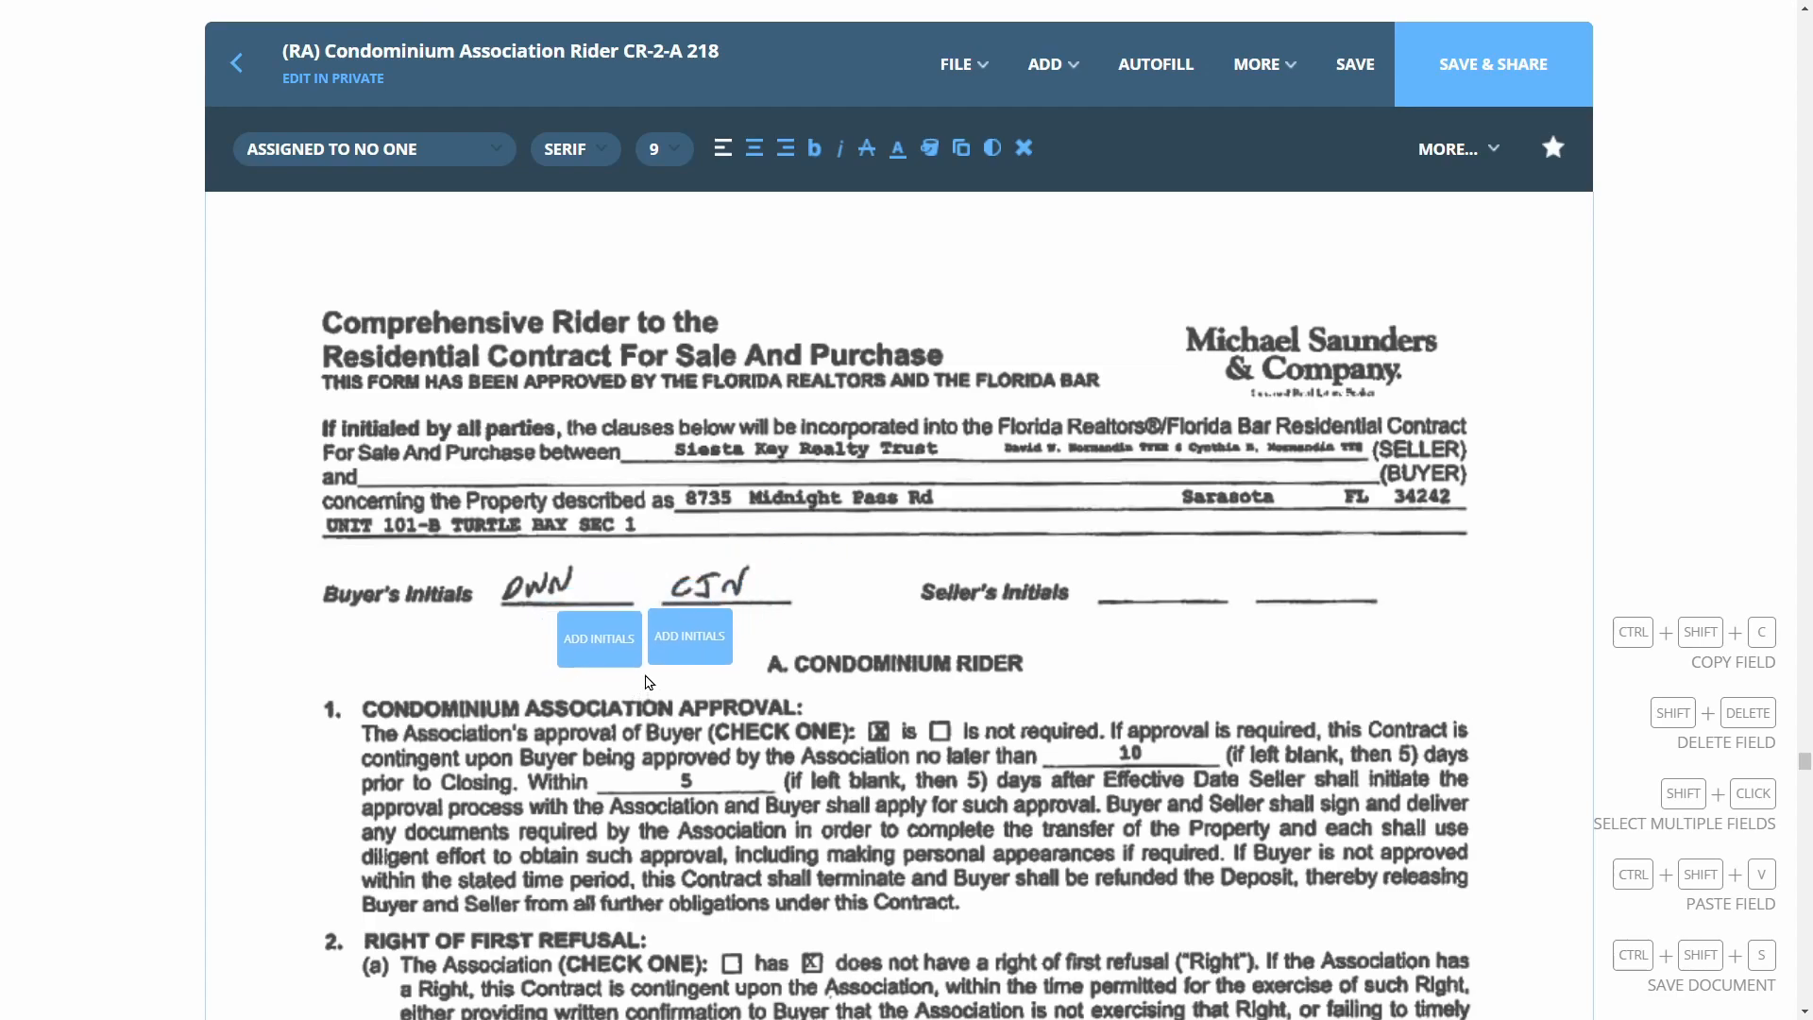
pyautogui.click(645, 682)
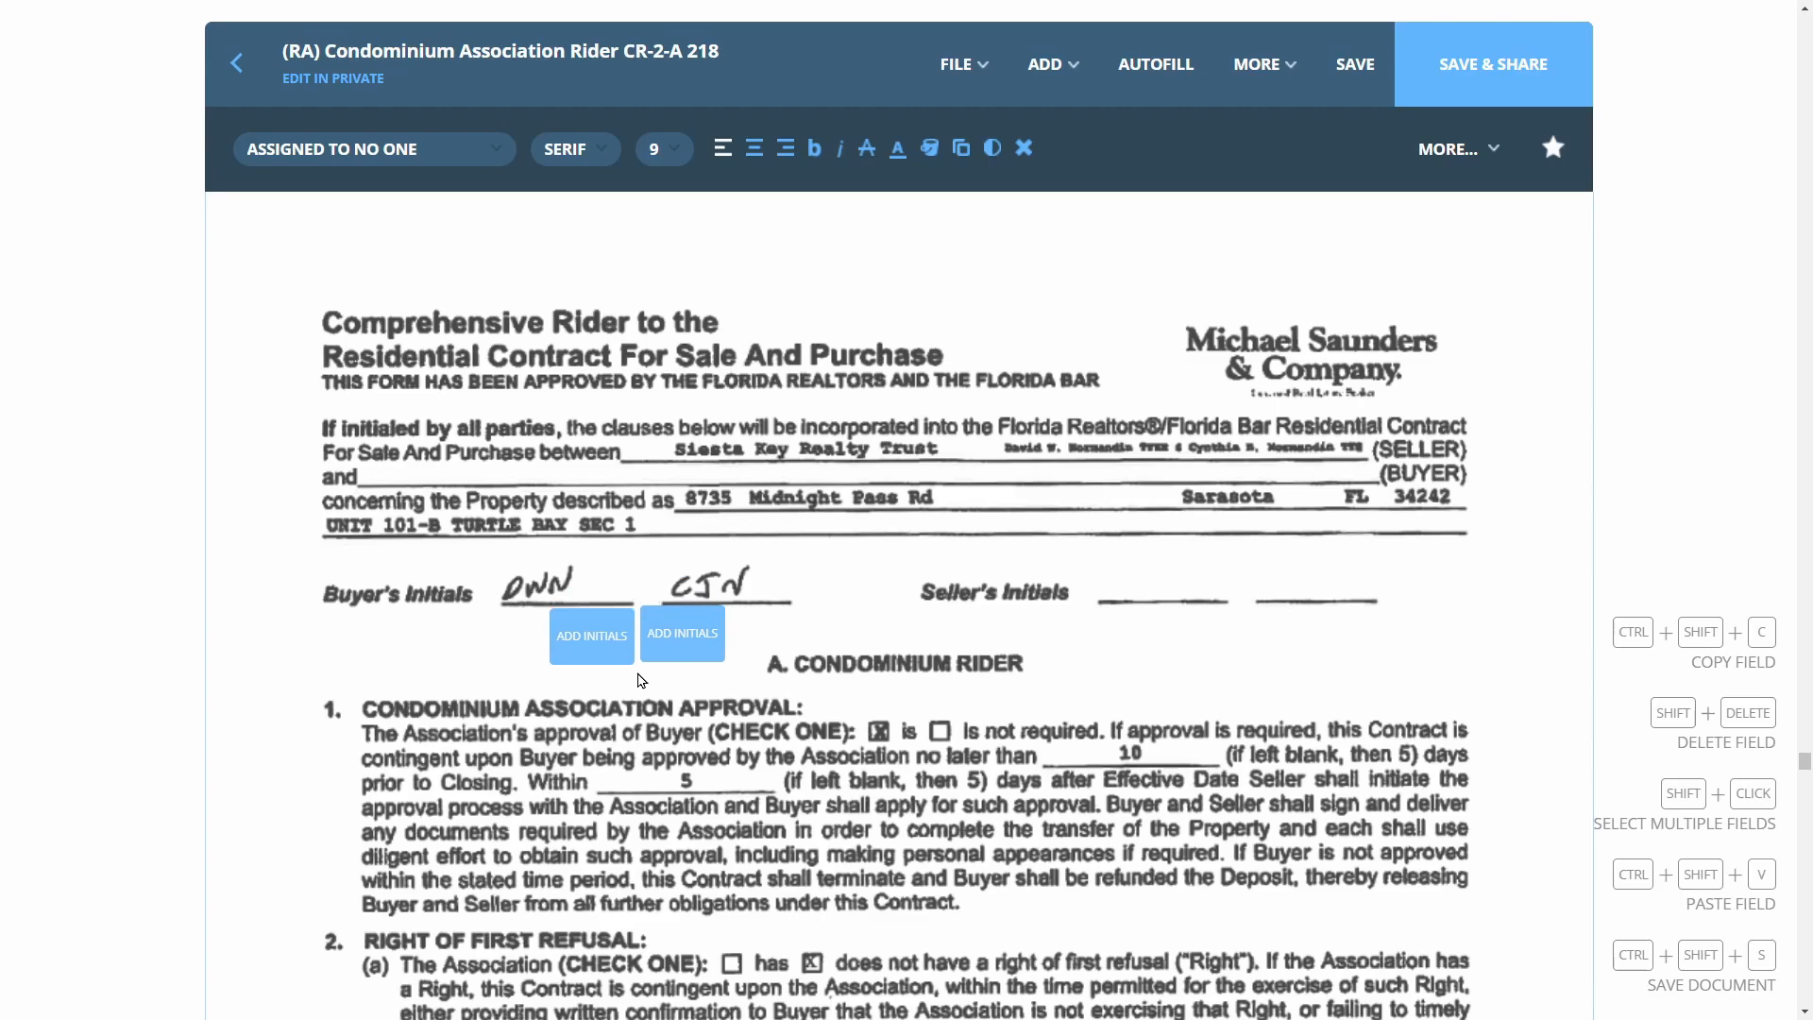
pyautogui.click(641, 679)
pyautogui.moveTo(668, 649); pyautogui.dragTo(697, 648)
# Add signature fields on the mold addendum's two Buyer lines for Sweet Buyer and Awesome Buyer
pyautogui.scroll(-20, 1196, 701)
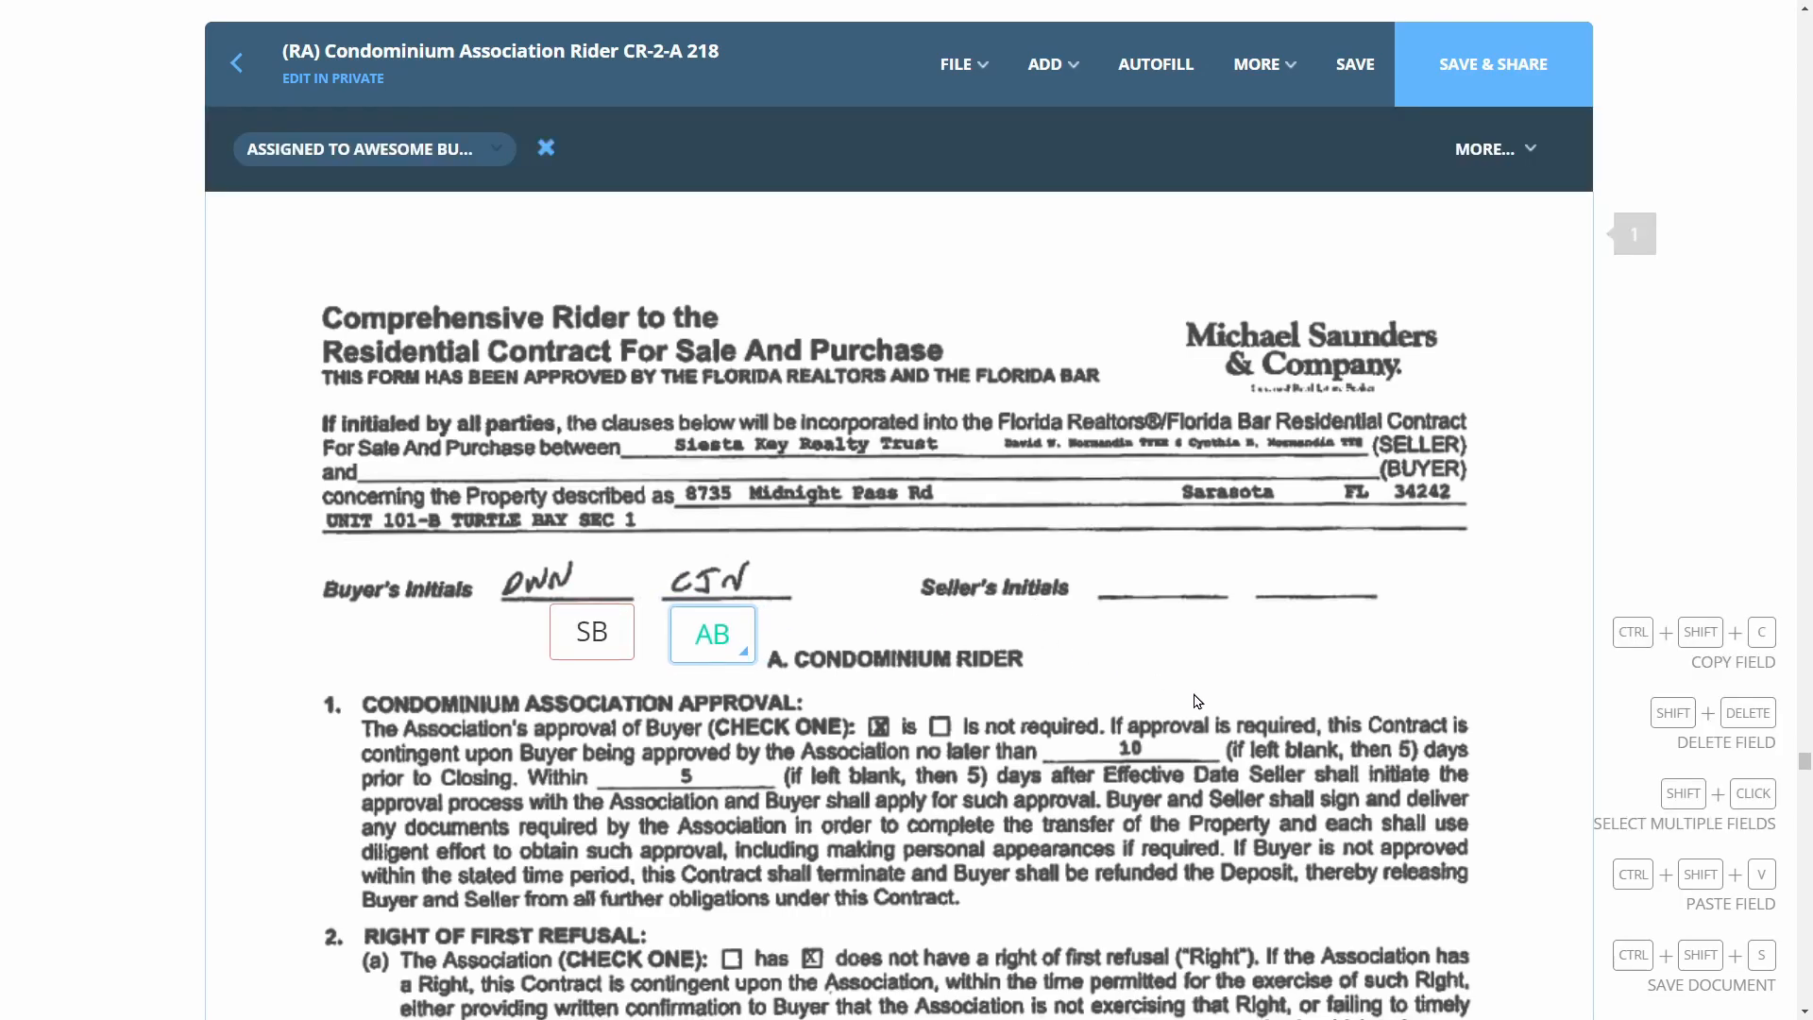
pyautogui.scroll(-20, 1196, 701)
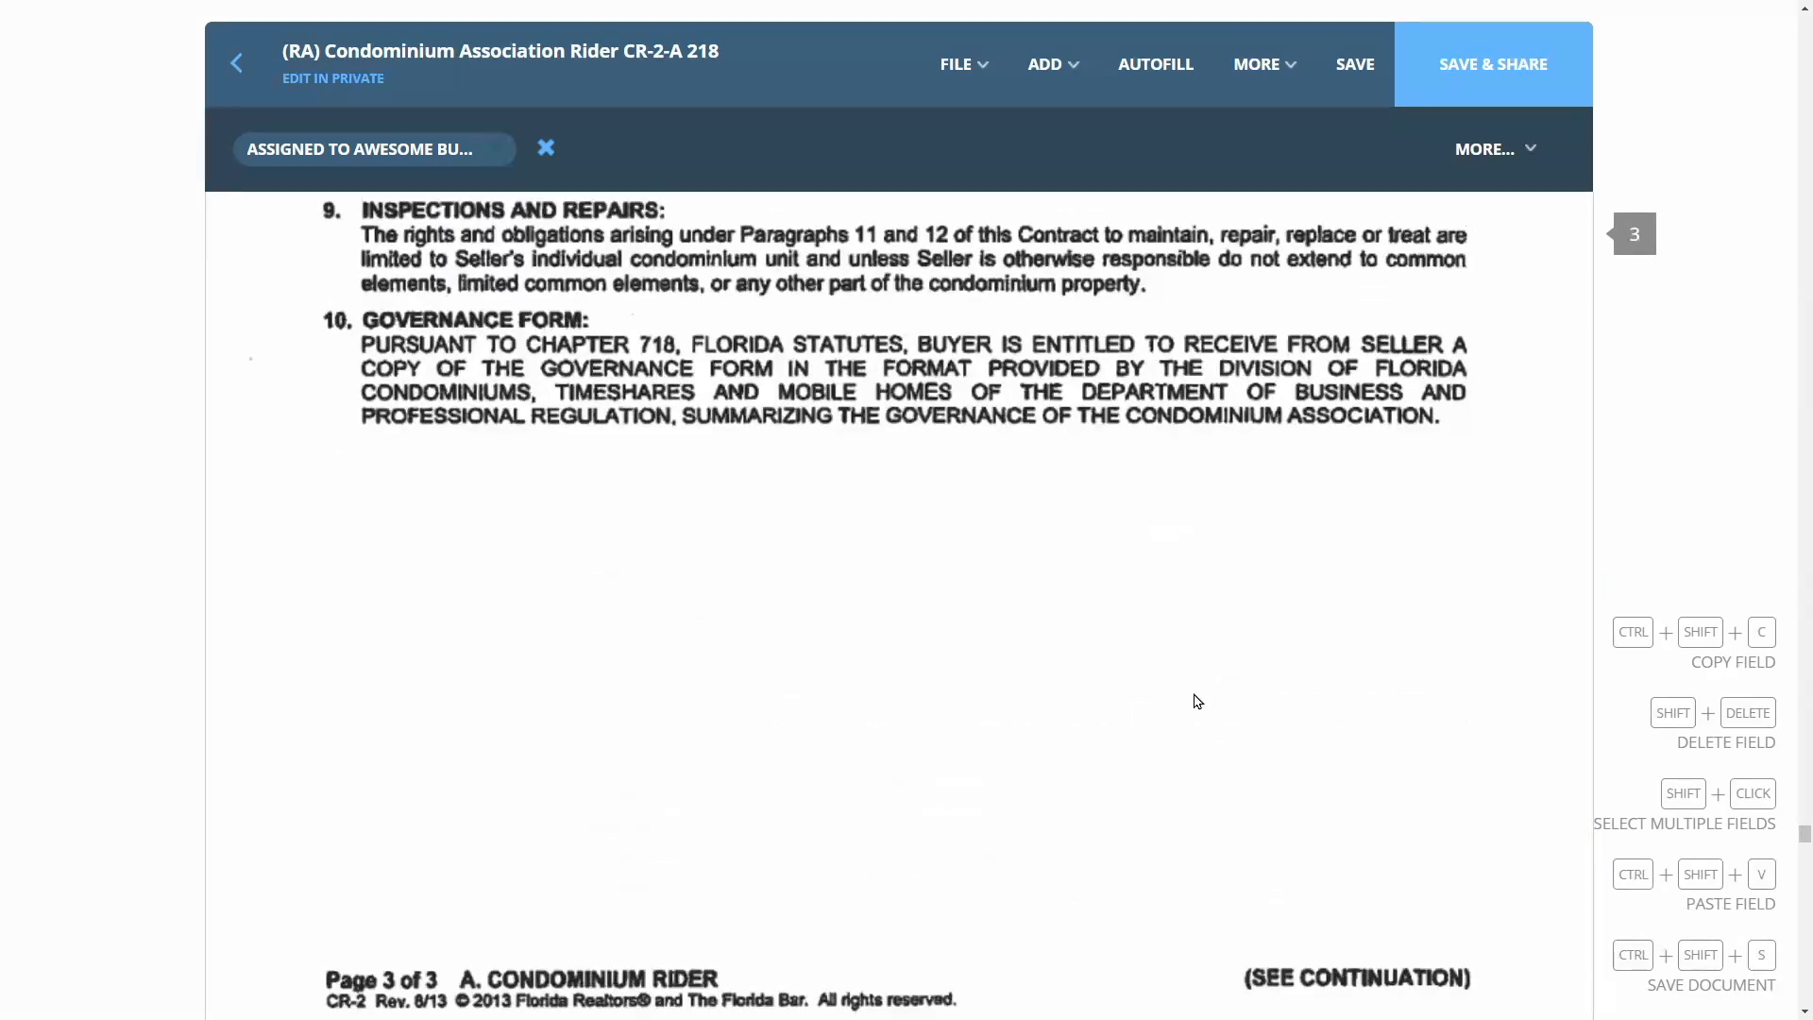
pyautogui.click(1047, 64)
pyautogui.click(977, 118)
pyautogui.click(575, 593)
pyautogui.click(299, 242)
pyautogui.click(1046, 64)
pyautogui.click(977, 118)
pyautogui.click(575, 628)
pyautogui.click(575, 697)
pyautogui.click(309, 209)
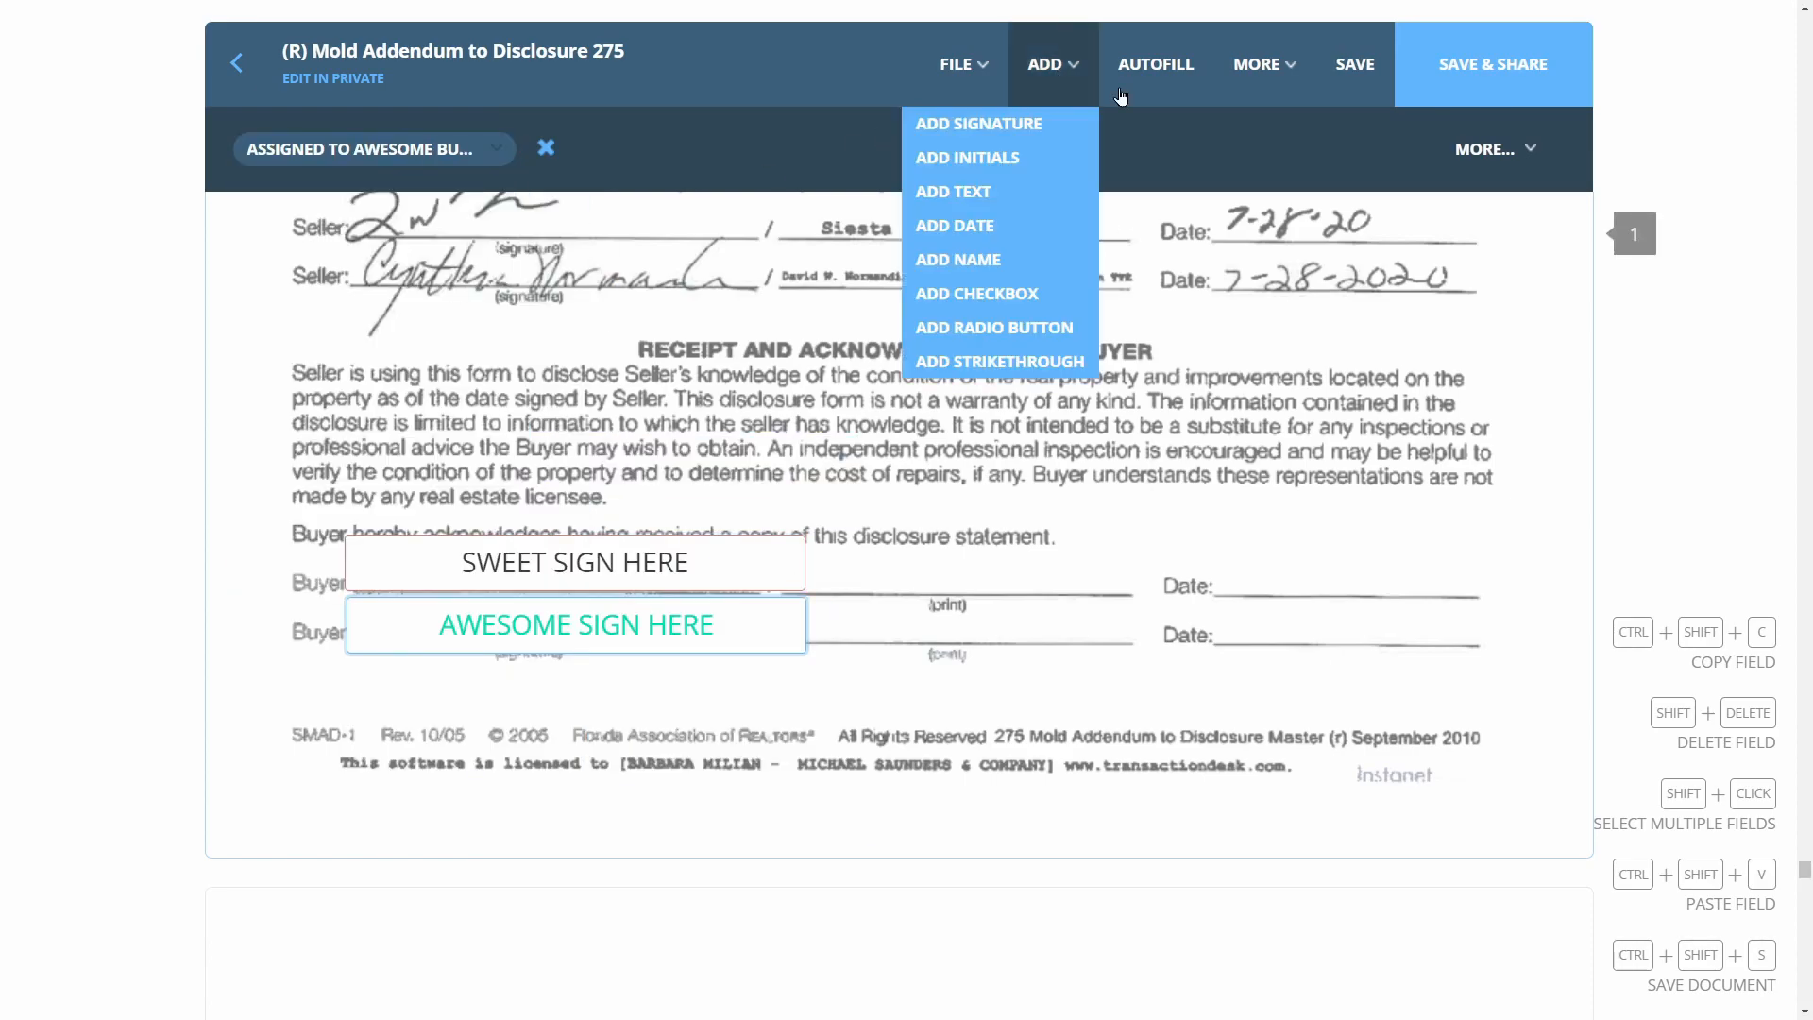
# Add print-name text fields reading 'Sweet Buyer' and 'Awesome B' on the two print lines
pyautogui.click(1046, 64)
pyautogui.click(977, 190)
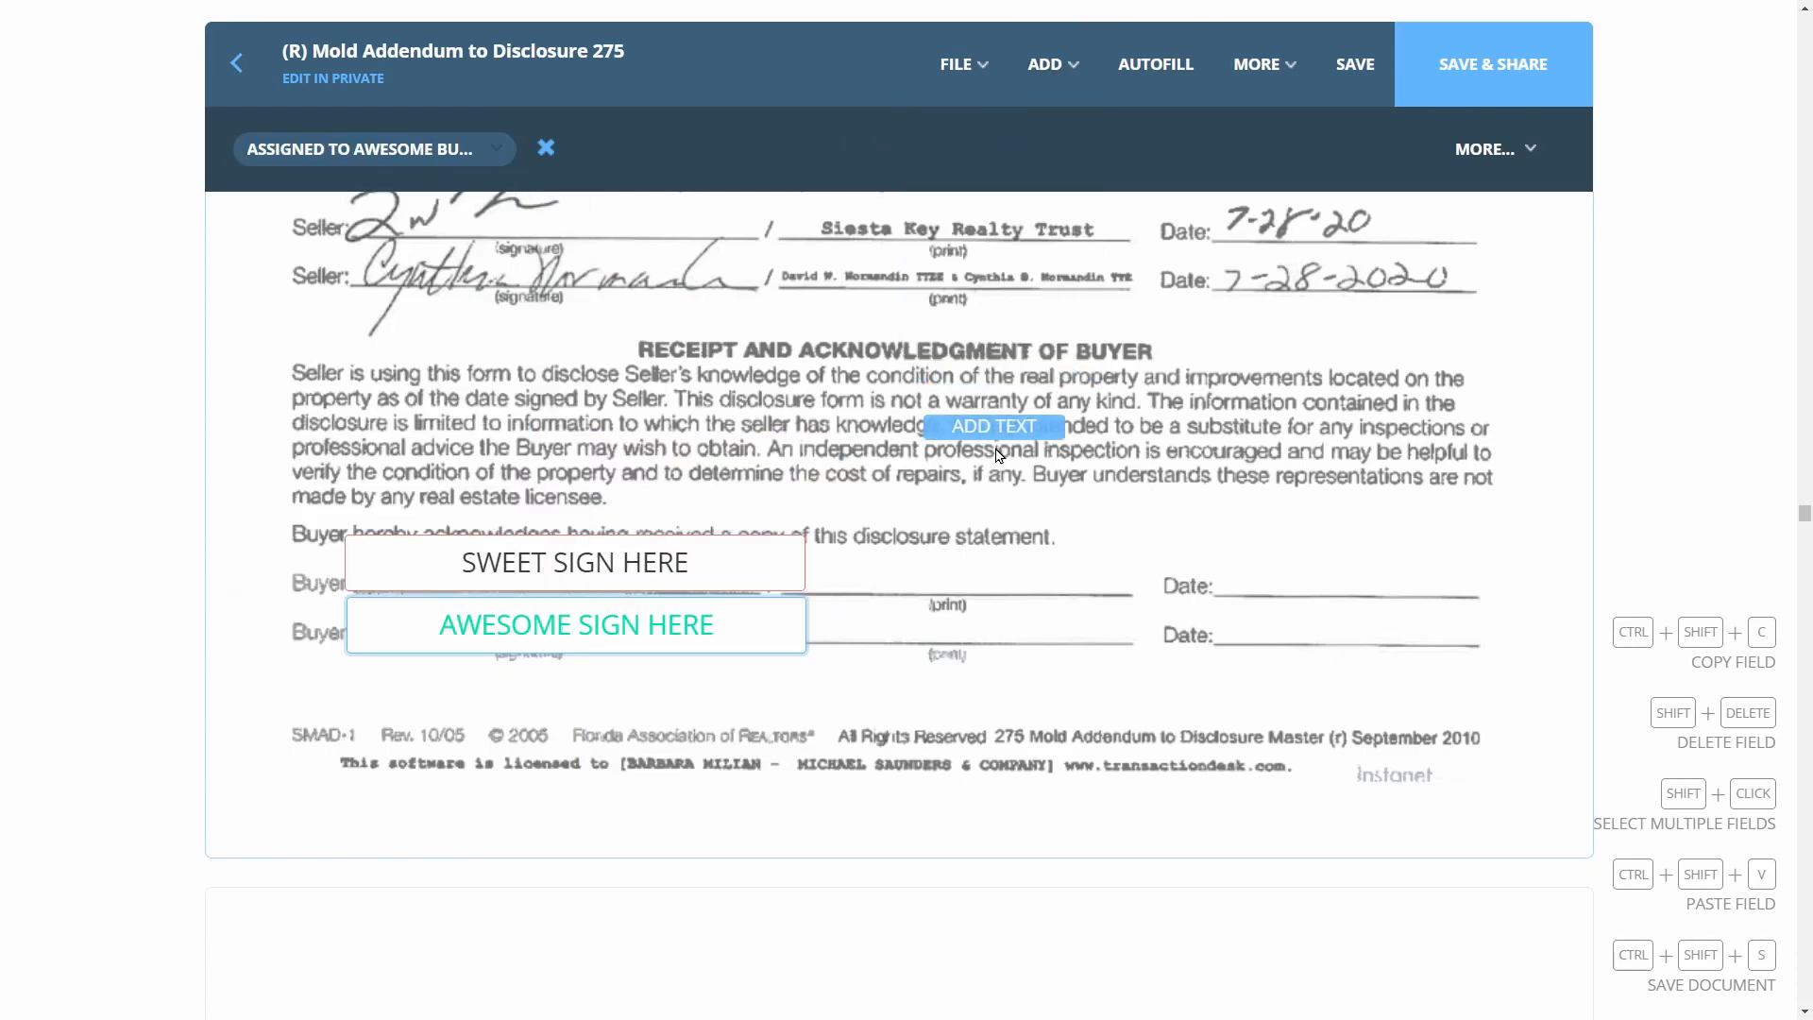
pyautogui.click(904, 597)
pyautogui.moveTo(993, 577); pyautogui.dragTo(1038, 579)
pyautogui.write('Sweet Buyer')
pyautogui.click(1046, 64)
pyautogui.click(978, 190)
pyautogui.click(902, 645)
pyautogui.moveTo(969, 636); pyautogui.dragTo(1039, 631)
pyautogui.write('Awesome B')
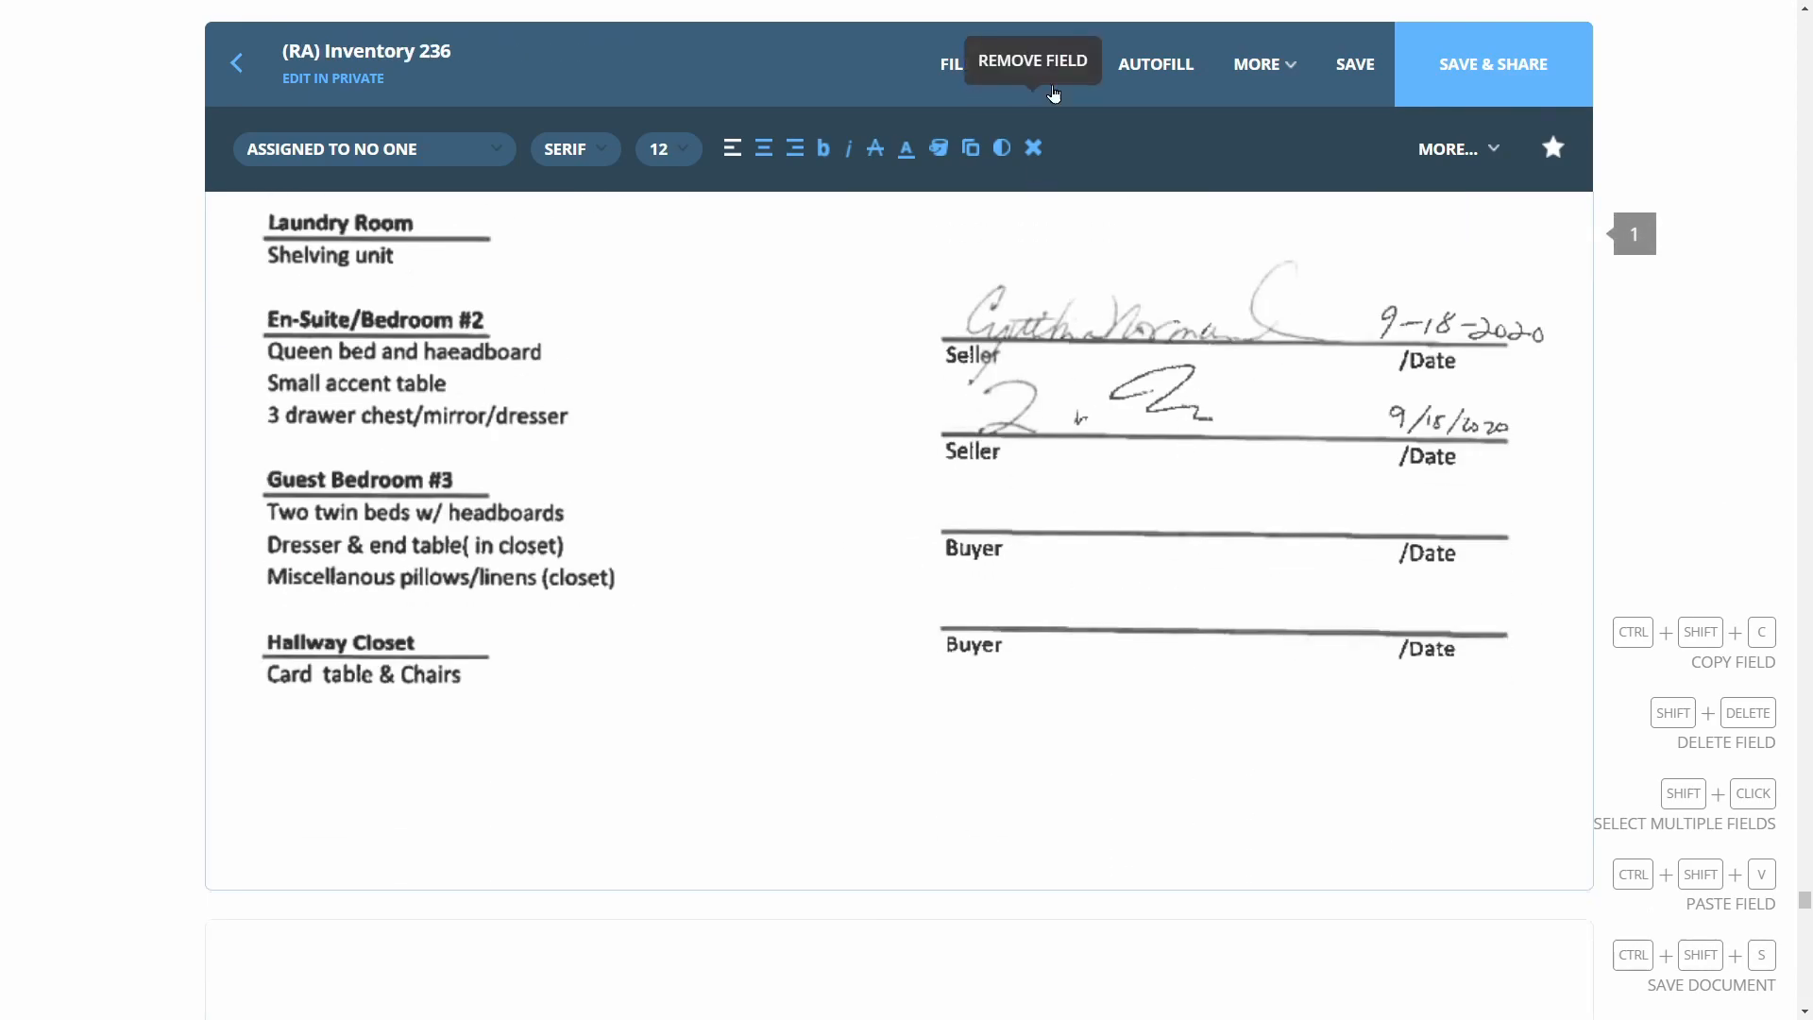
# Add signature fields on the Inventory's two Buyer lines, one for each buyer
pyautogui.click(1130, 574)
pyautogui.click(1131, 574)
pyautogui.click(340, 243)
pyautogui.click(1056, 83)
pyautogui.click(1037, 124)
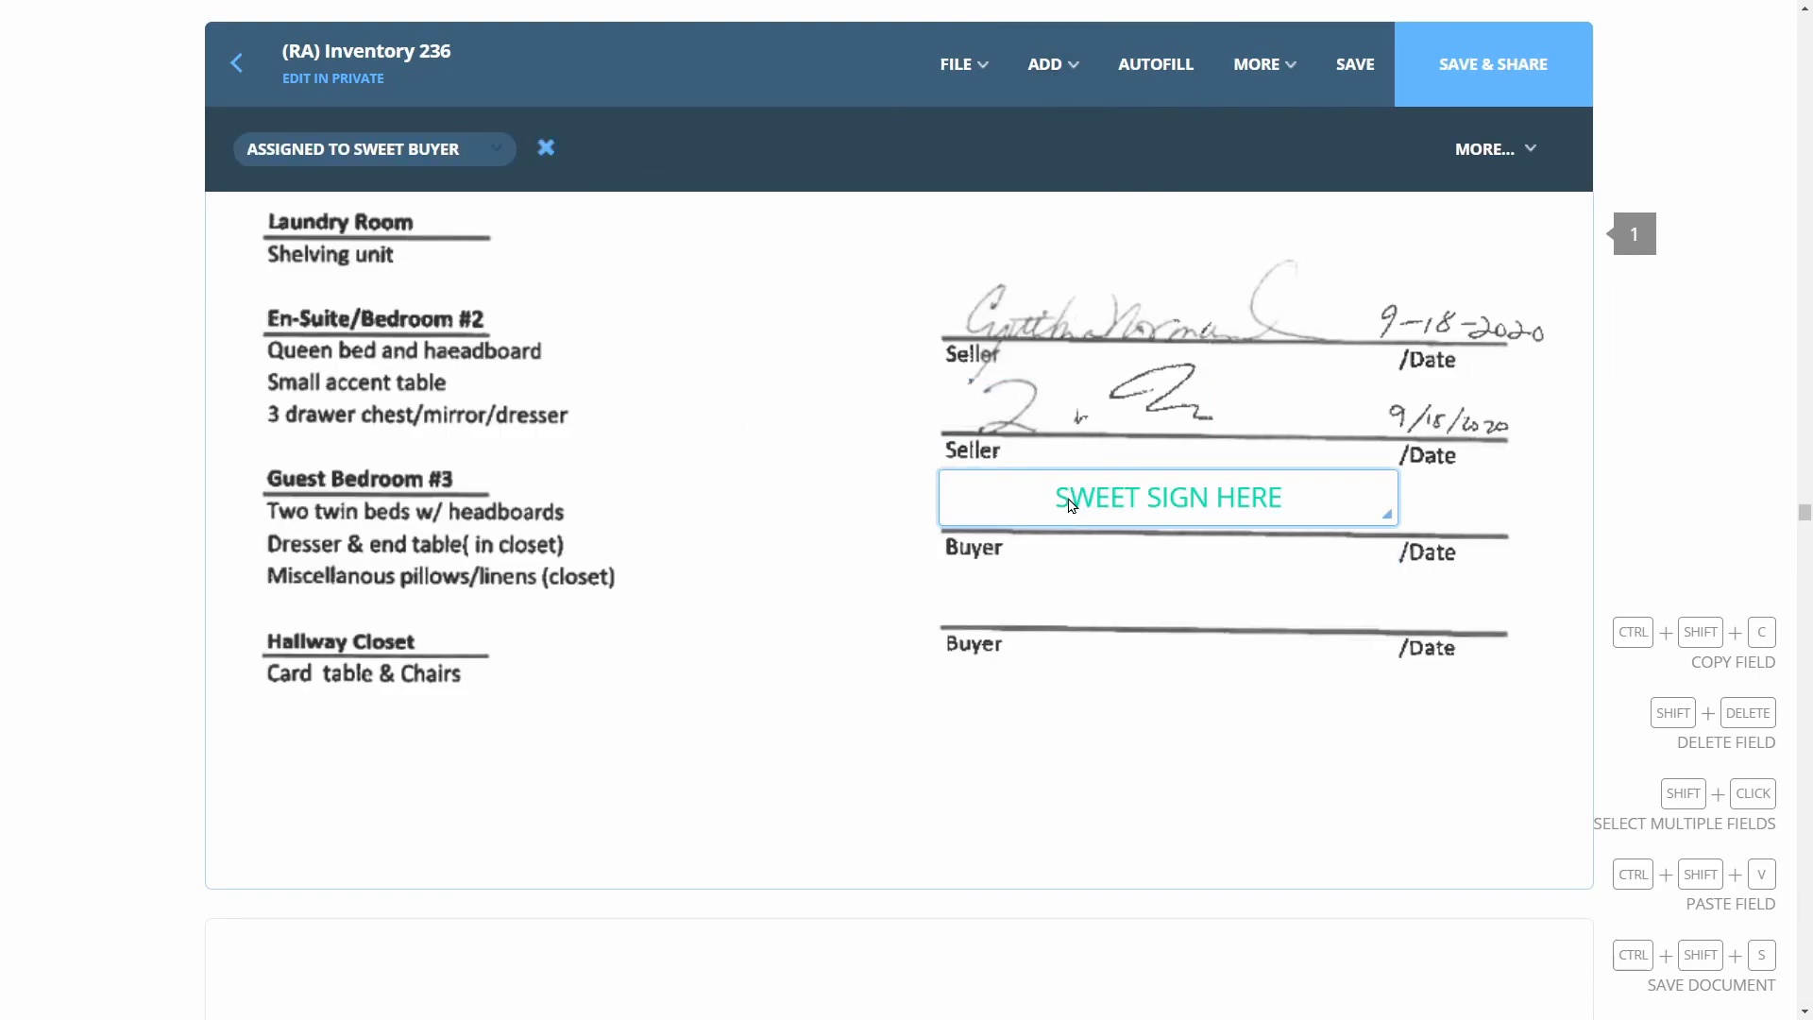
pyautogui.click(1177, 636)
pyautogui.click(1172, 672)
pyautogui.click(369, 209)
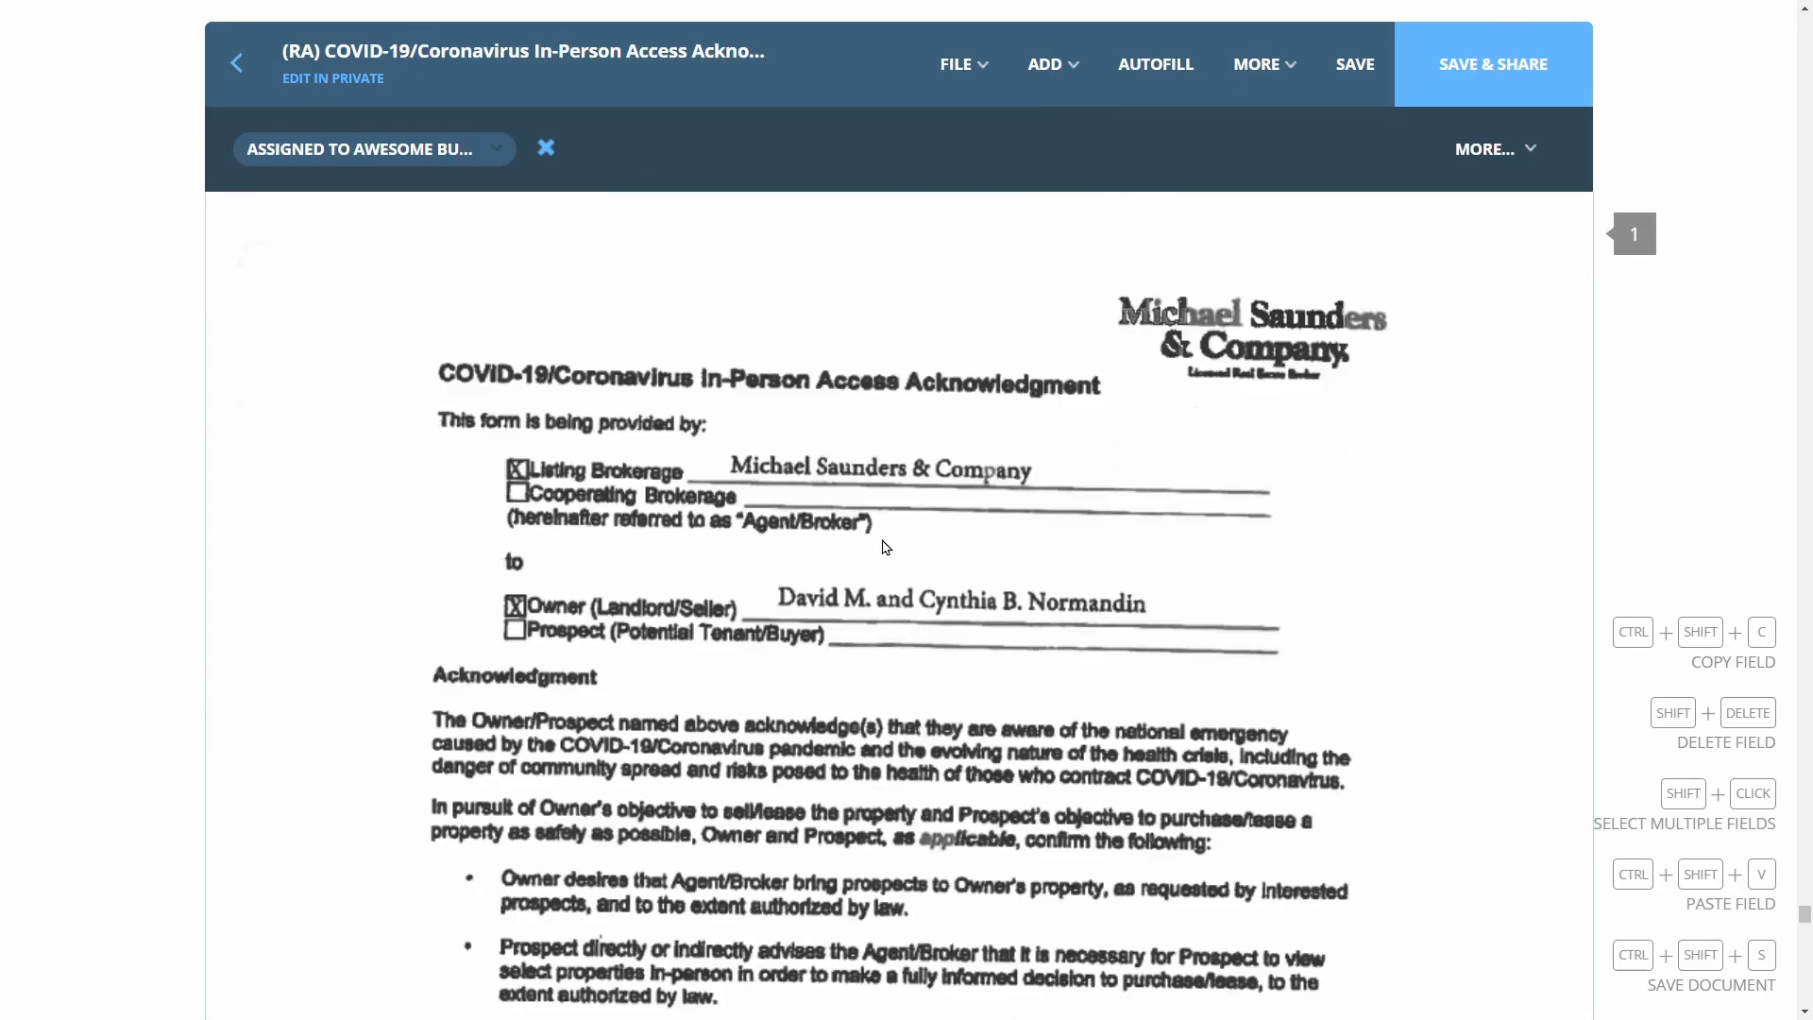
# Add signature fields for both buyers on the COVID-19 form's Prospect's Signature lines
pyautogui.scroll(-15, 882, 491)
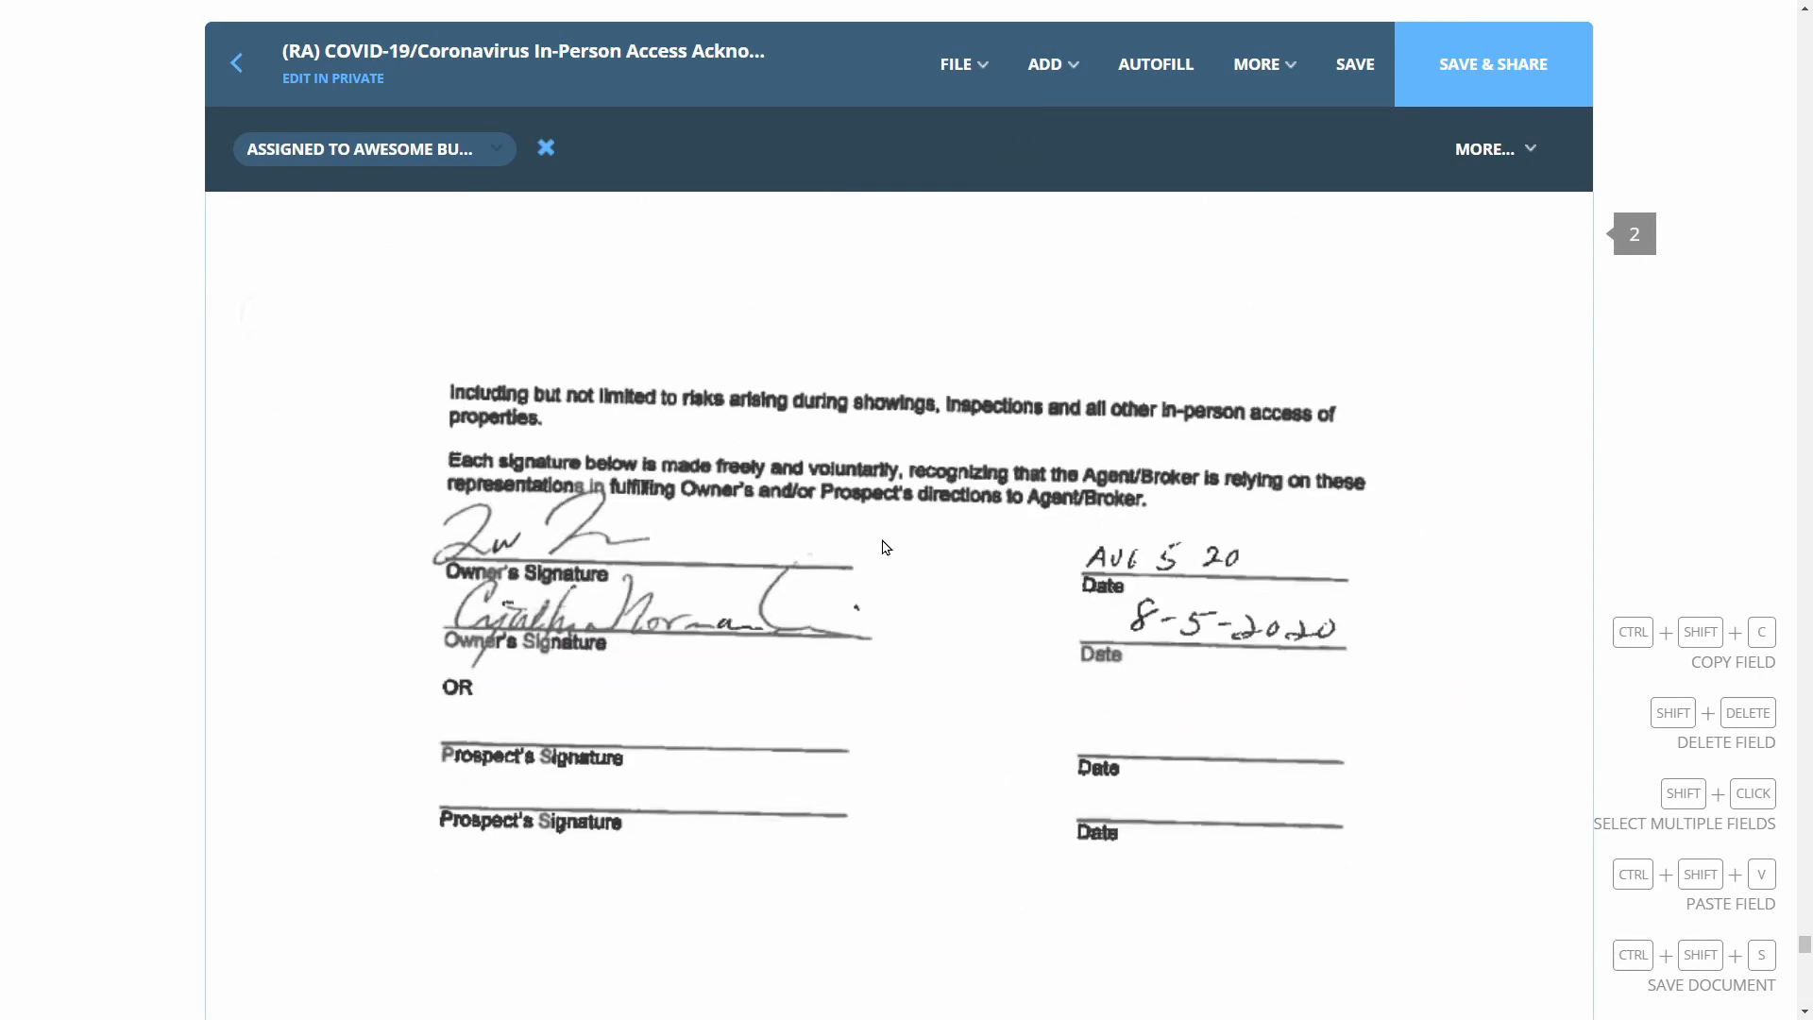
pyautogui.click(1044, 64)
pyautogui.click(972, 121)
pyautogui.click(664, 488)
pyautogui.click(660, 513)
pyautogui.click(340, 243)
pyautogui.click(1044, 64)
pyautogui.click(972, 121)
pyautogui.click(661, 555)
pyautogui.click(648, 601)
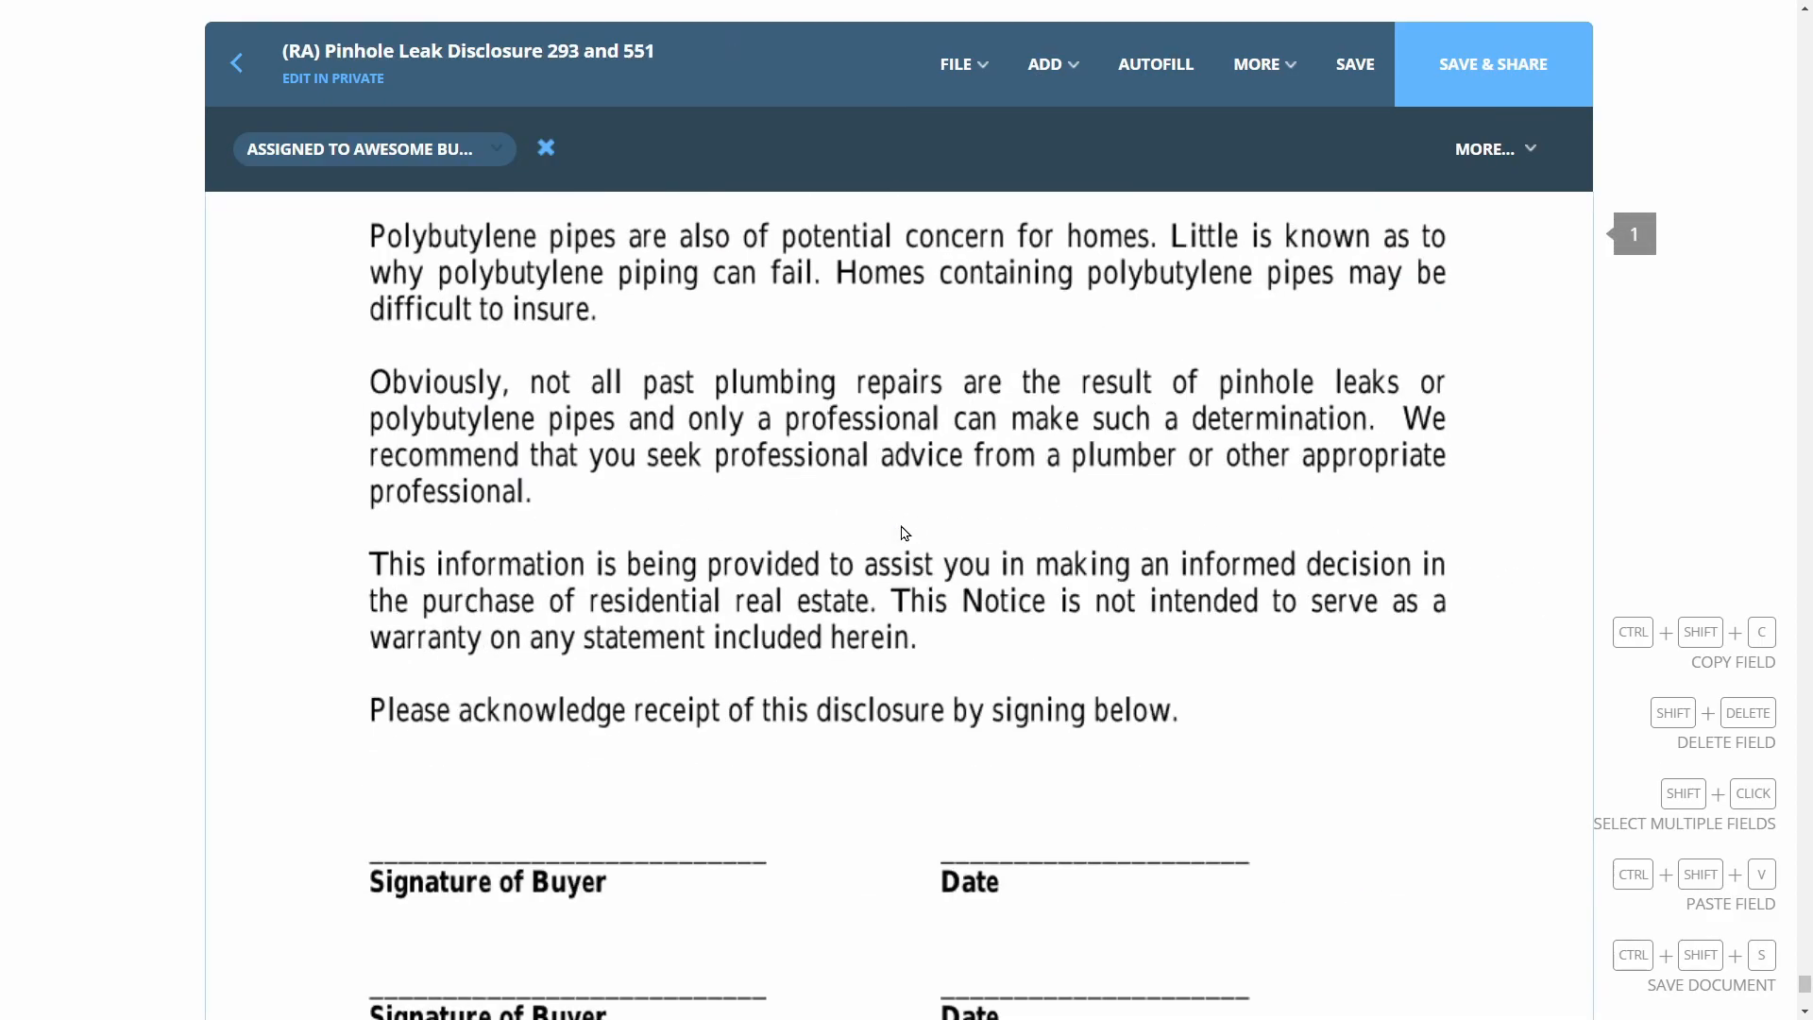
# Add signature fields for both buyers on the Pinhole Leak Disclosure's Signature of Buyer lines
pyautogui.scroll(-10, 882, 491)
pyautogui.click(1044, 64)
pyautogui.click(1036, 117)
pyautogui.click(572, 304)
pyautogui.click(574, 343)
pyautogui.click(340, 243)
pyautogui.click(1045, 65)
pyautogui.click(1001, 121)
pyautogui.click(575, 441)
pyautogui.click(582, 480)
pyautogui.click(368, 210)
pyautogui.scroll(-1, 973, 493)
pyautogui.click(1348, 340)
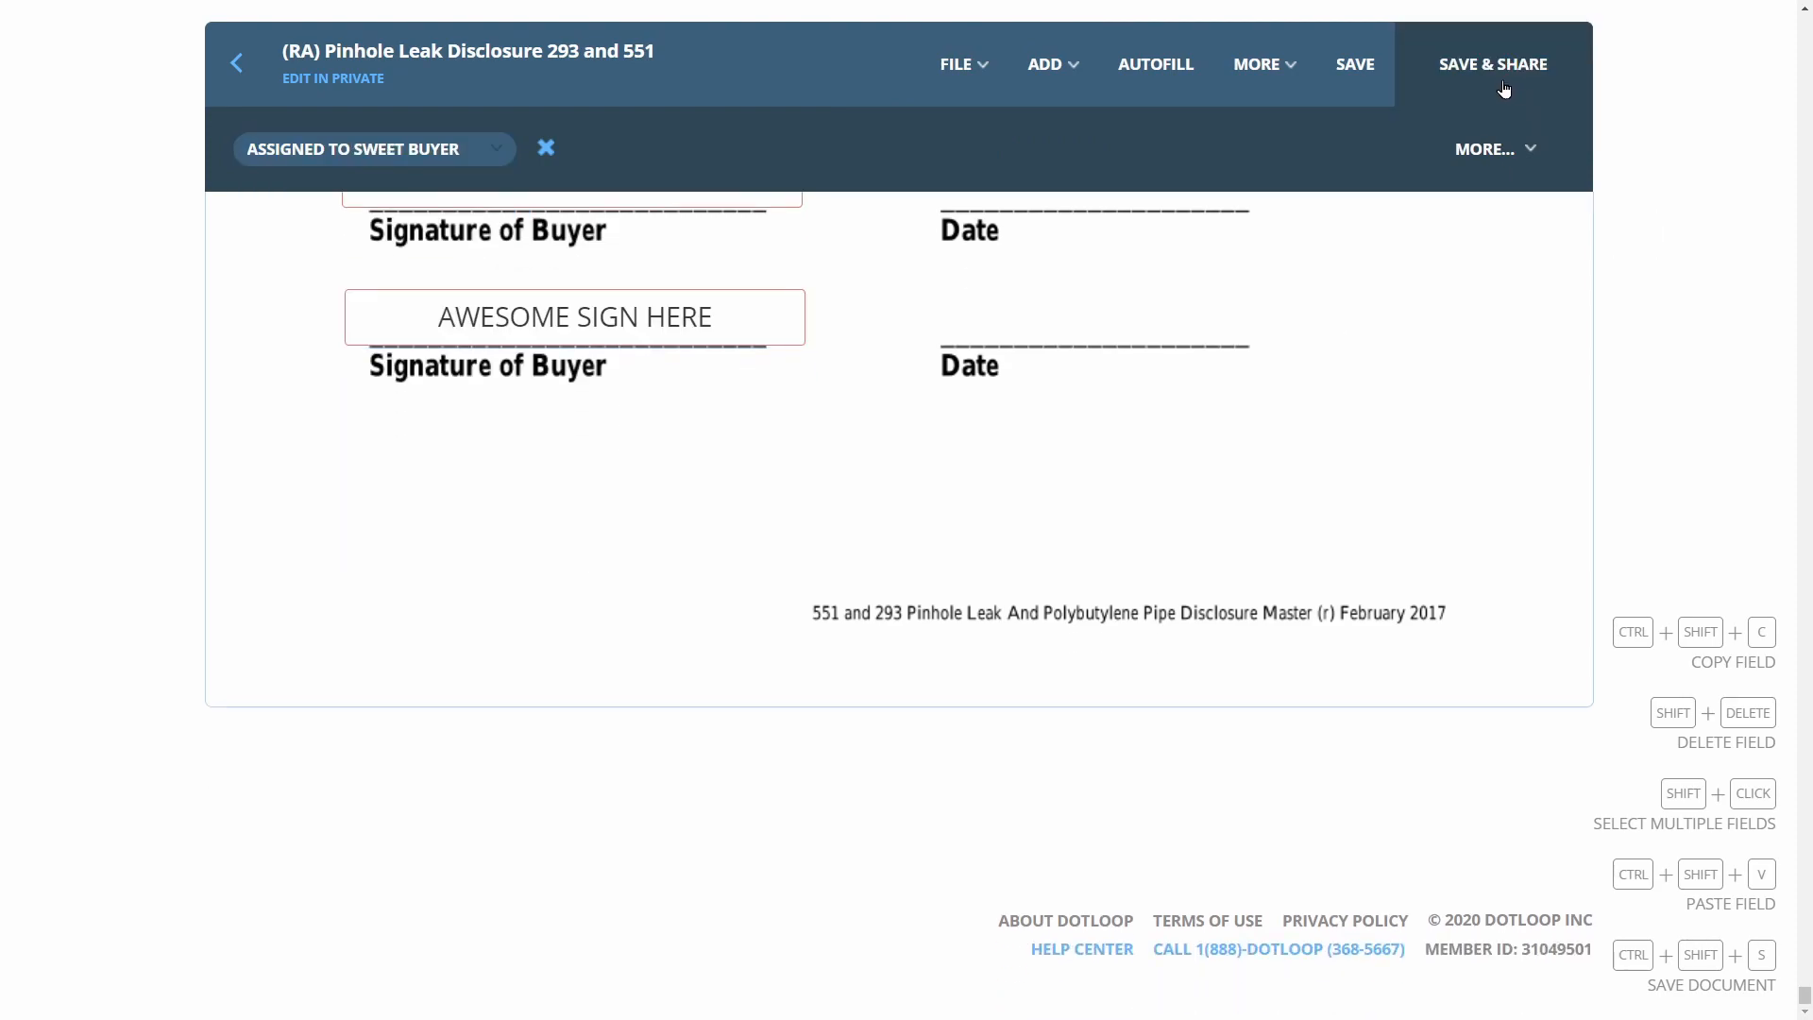
# Save the documents and share them with both buyers for signature
pyautogui.click(1504, 88)
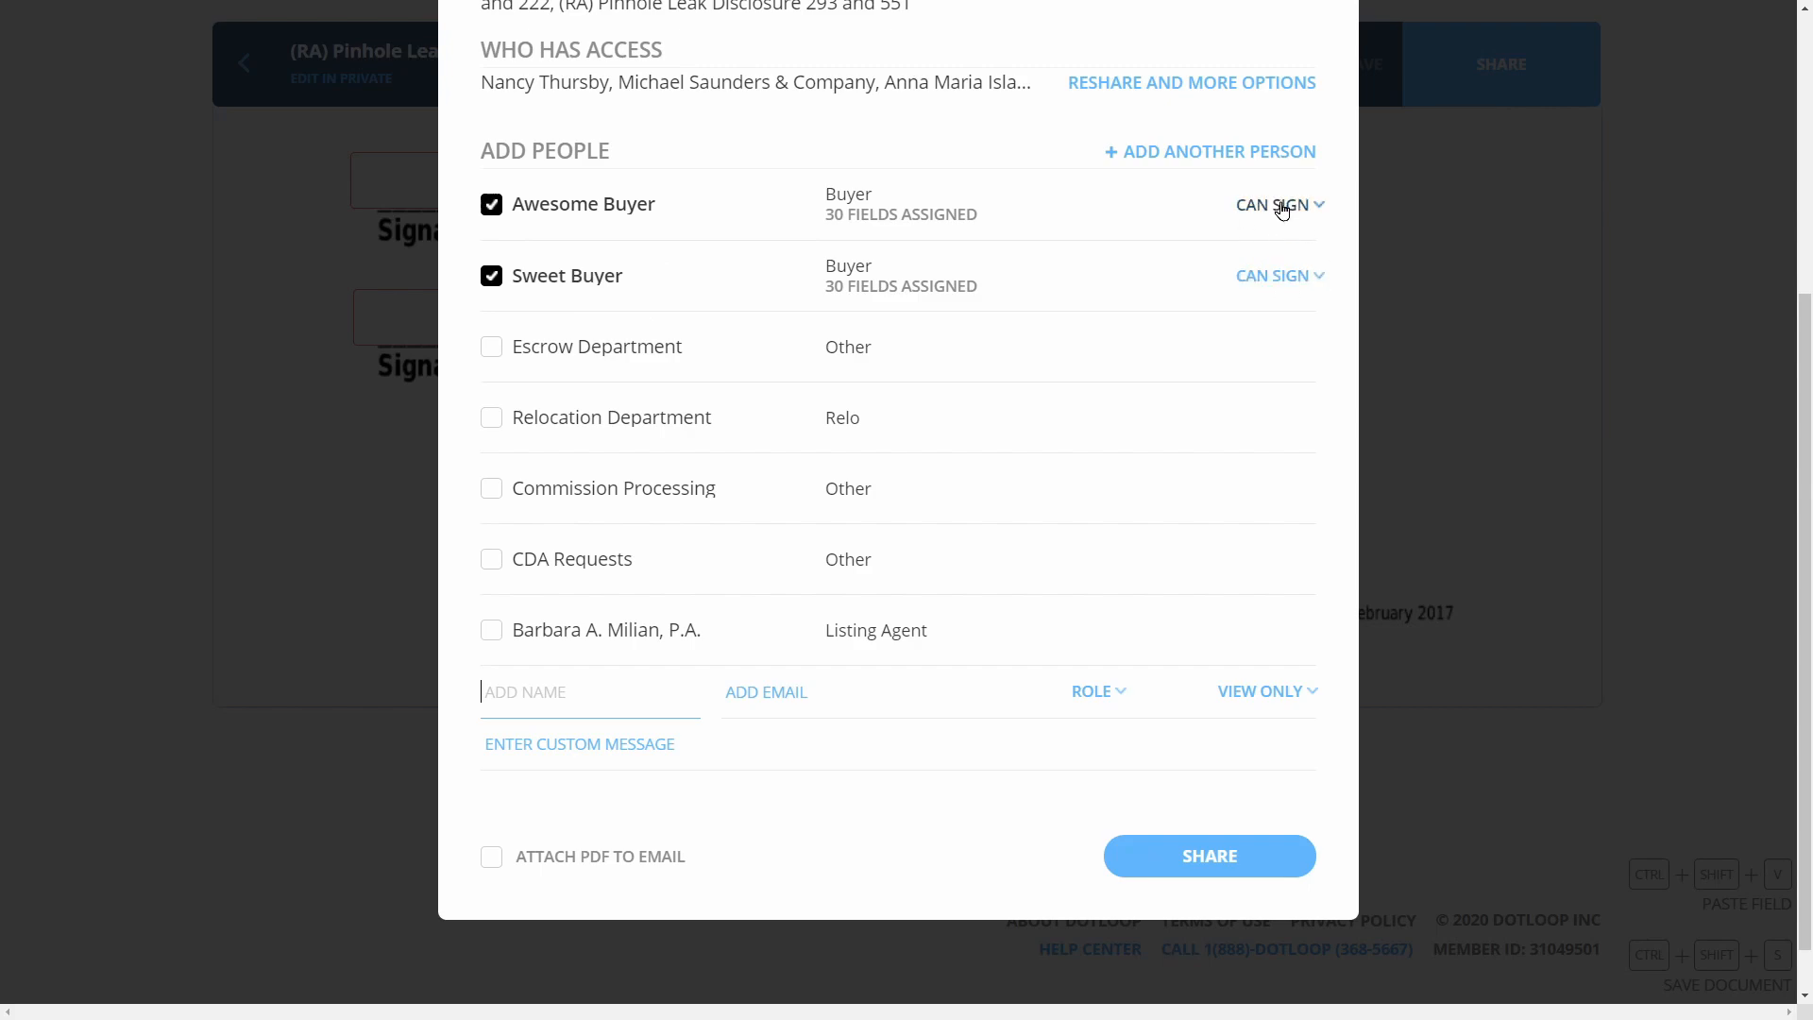
pyautogui.click(1205, 861)
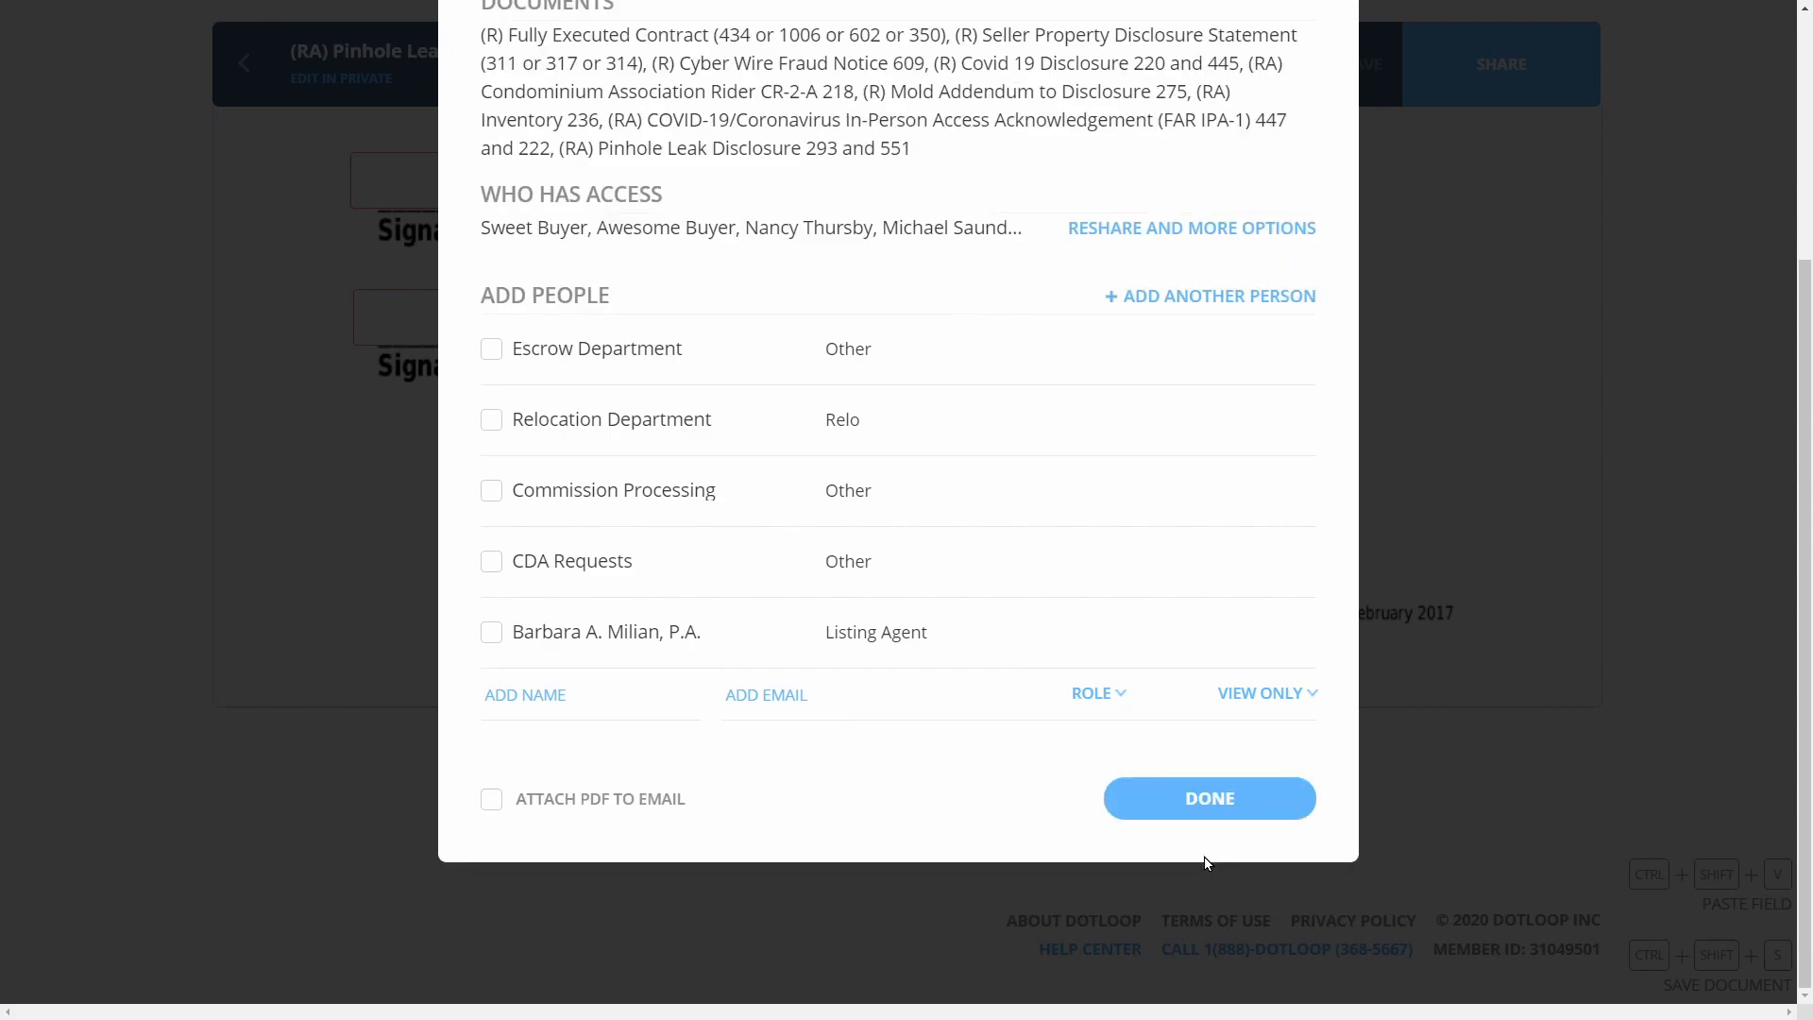
pyautogui.click(1205, 810)
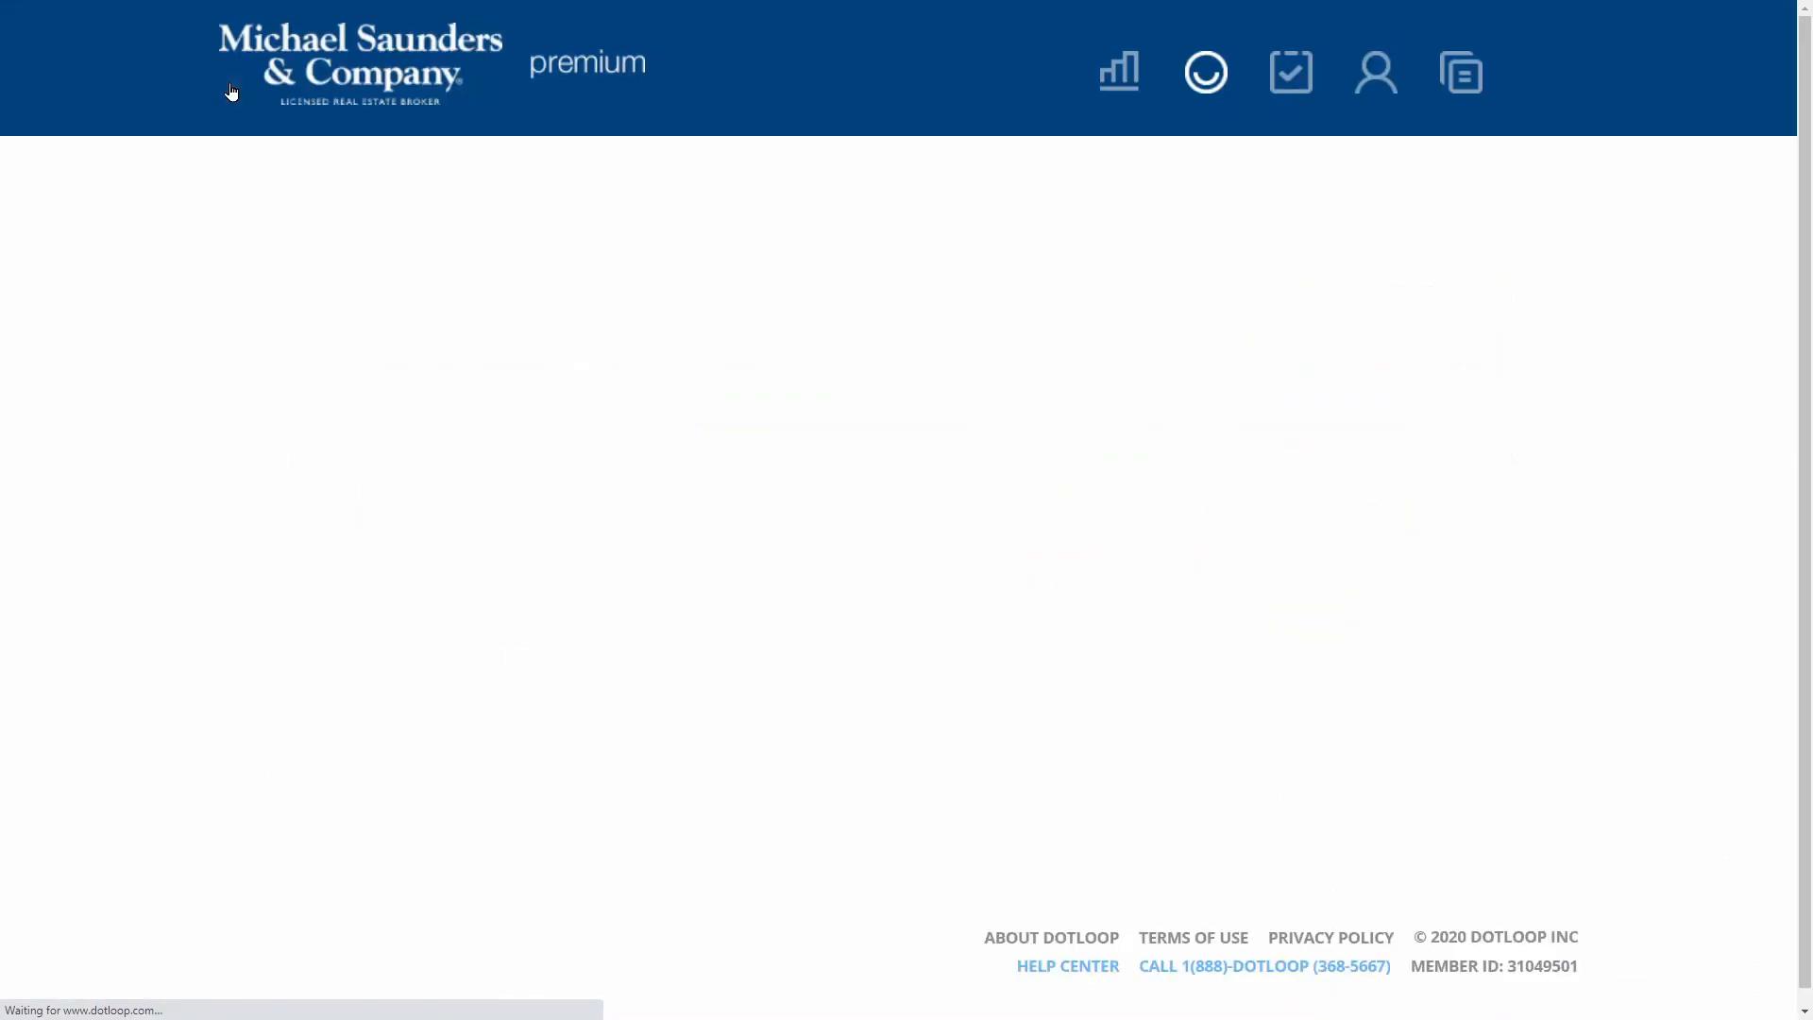
# Open the shared documents from the first buyer's dotloop invitation email
pyautogui.scroll(-6, 1012, 557)
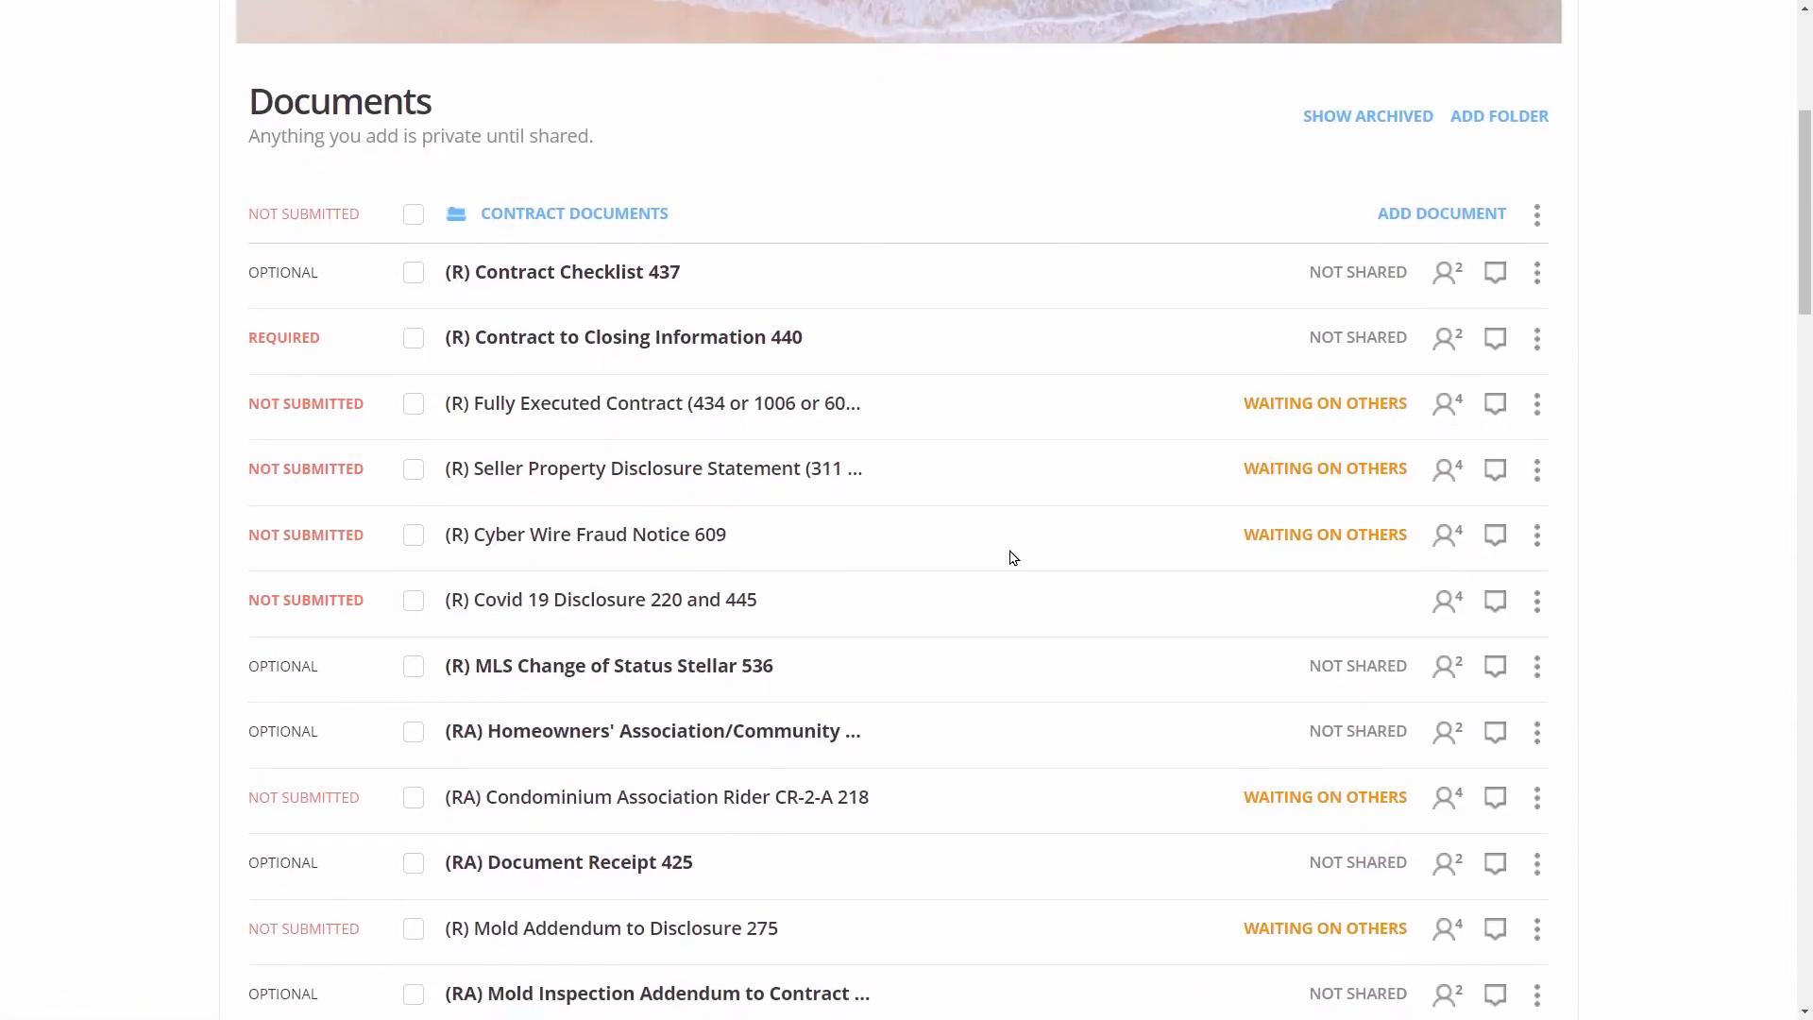
pyautogui.moveTo(1312, 319)
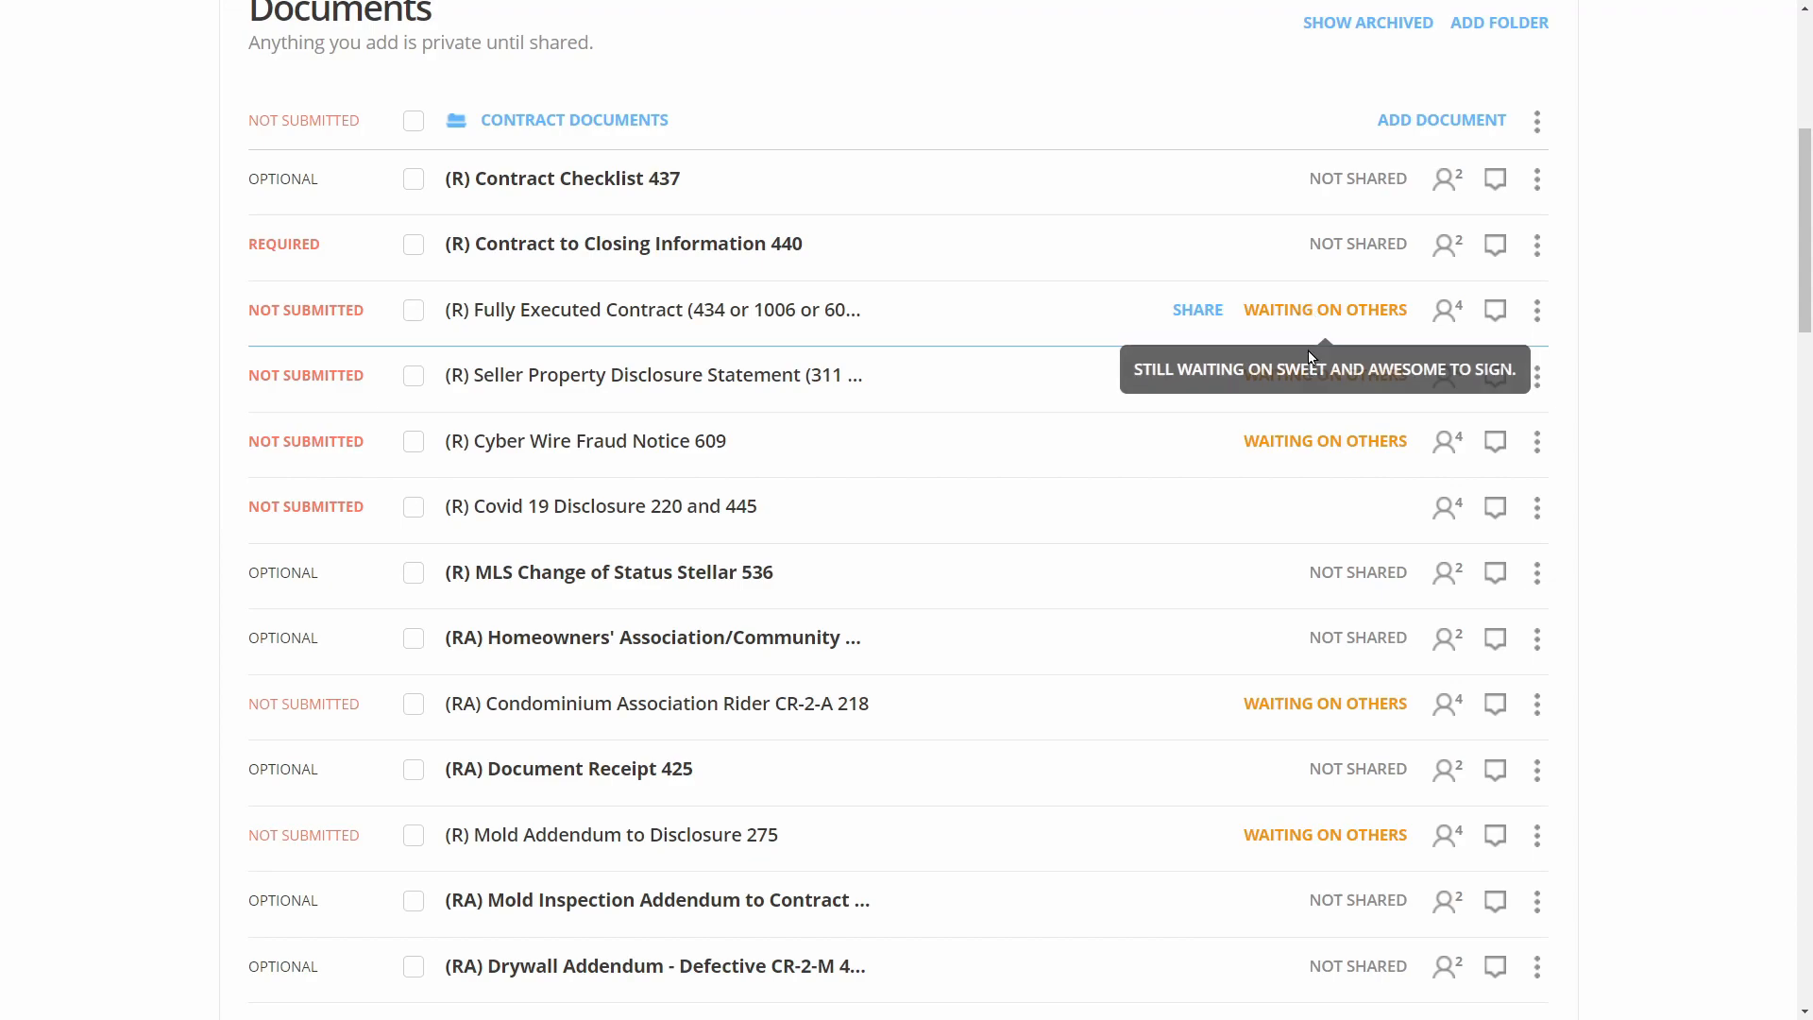
pyautogui.moveTo(1304, 434)
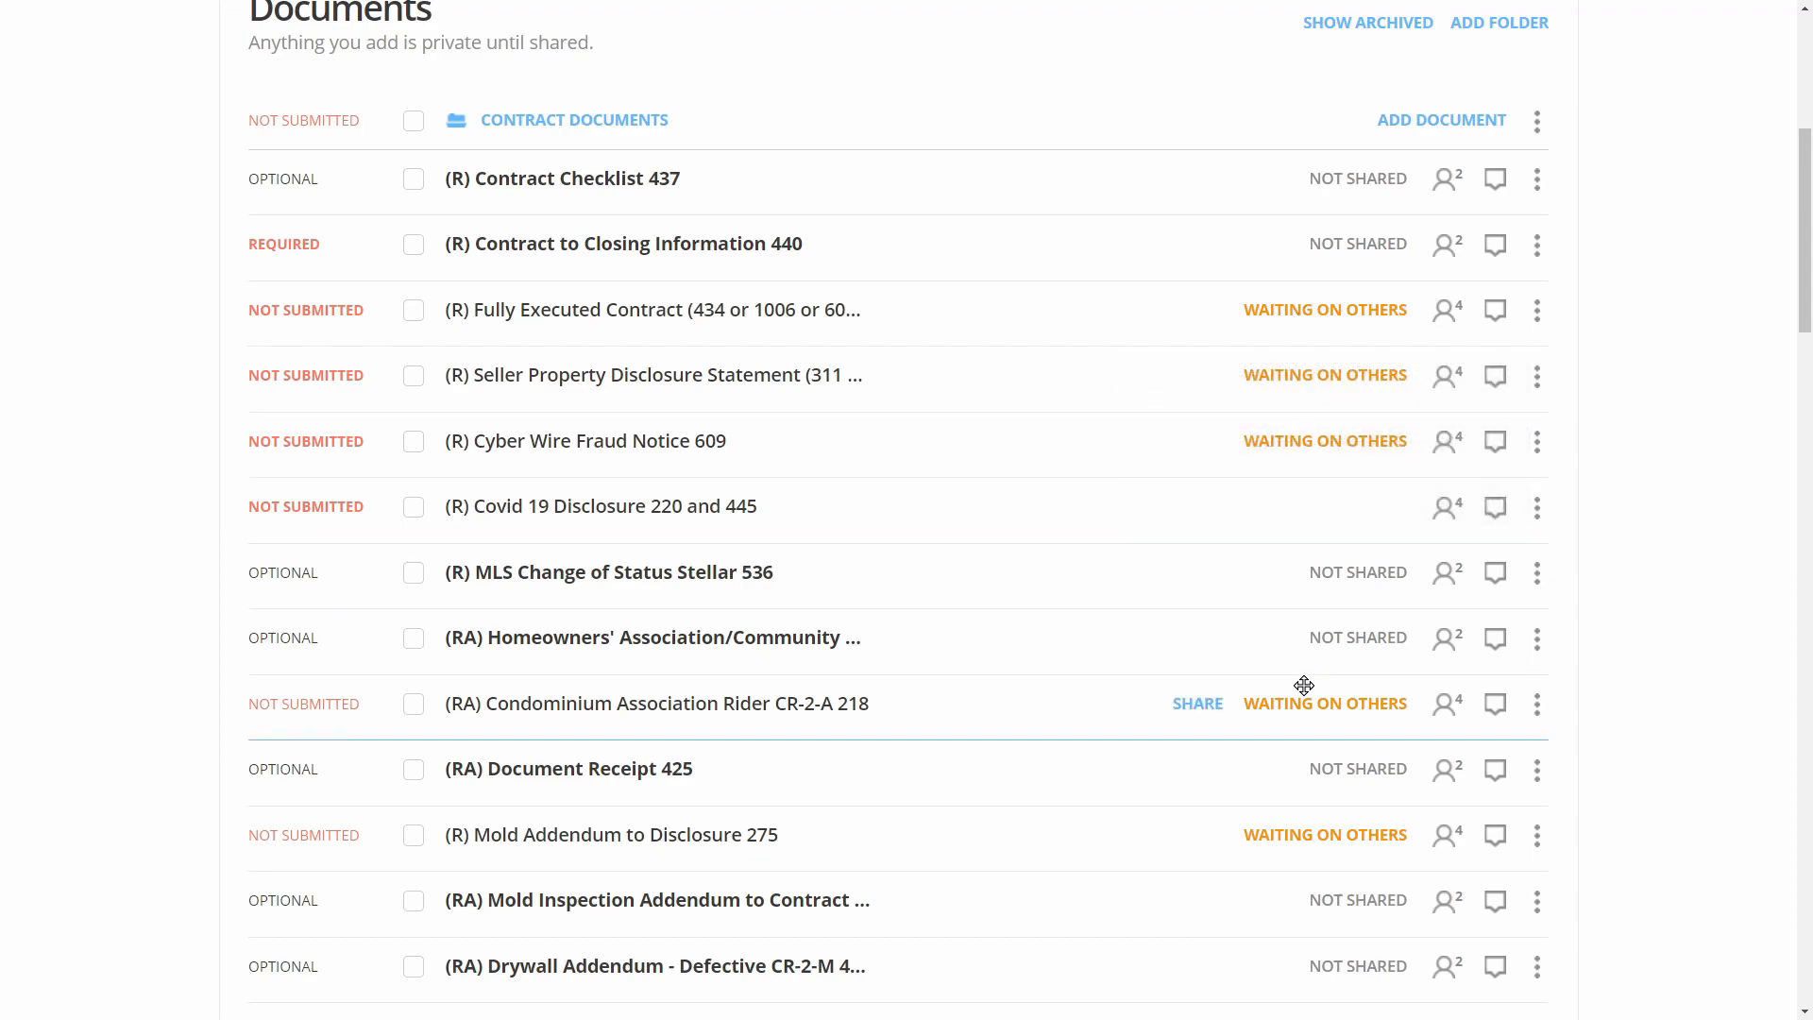
pyautogui.moveTo(1307, 696)
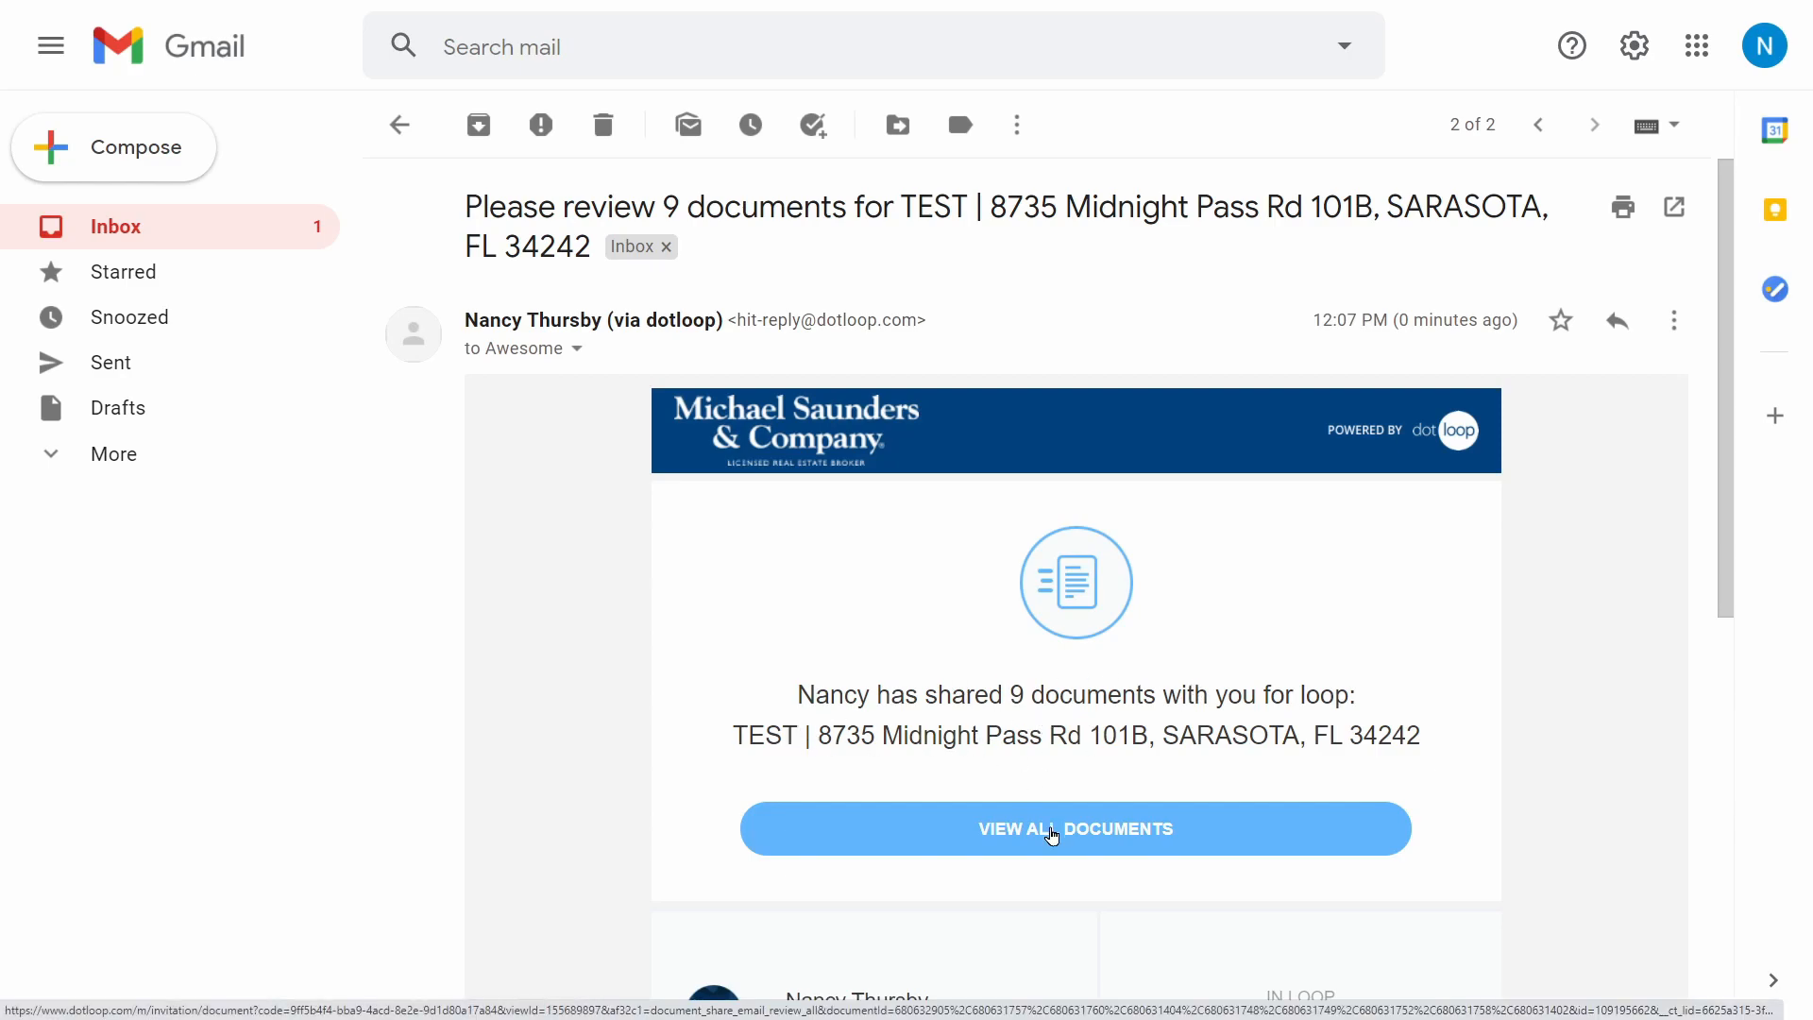
pyautogui.click(1051, 834)
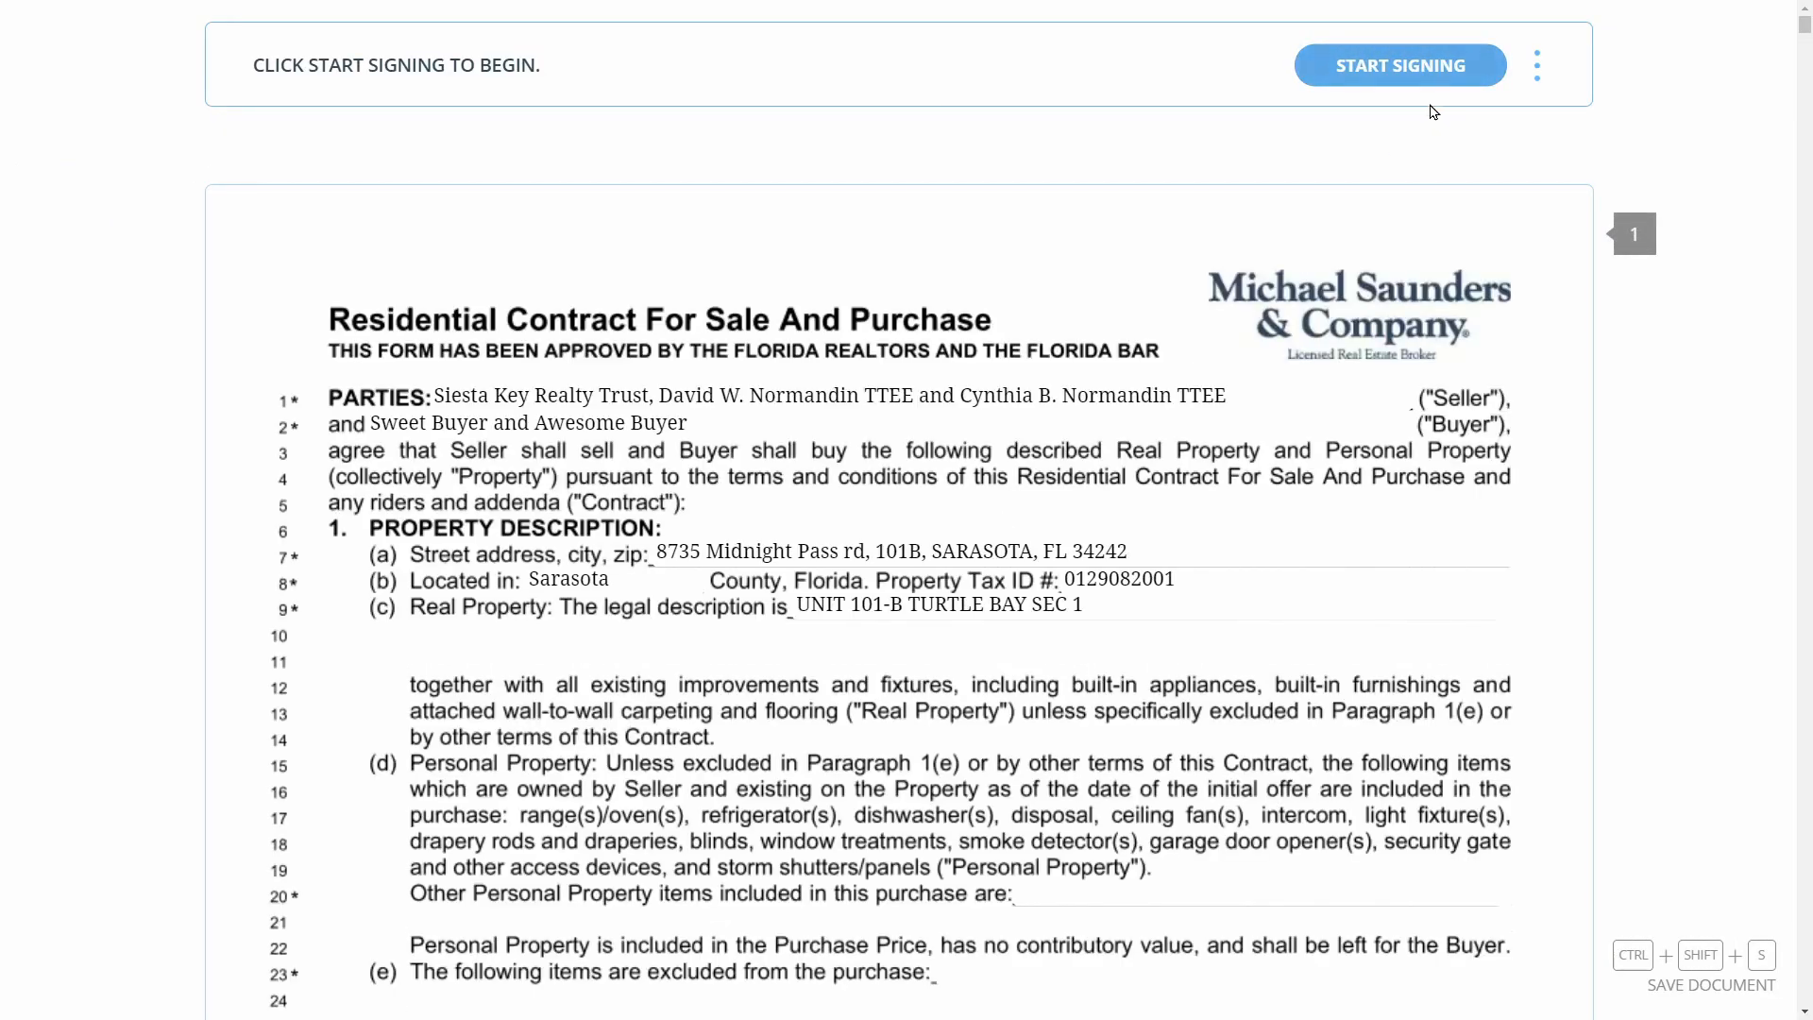
# Start signing as the first buyer and adopt the prefilled signature and initials
pyautogui.click(1413, 71)
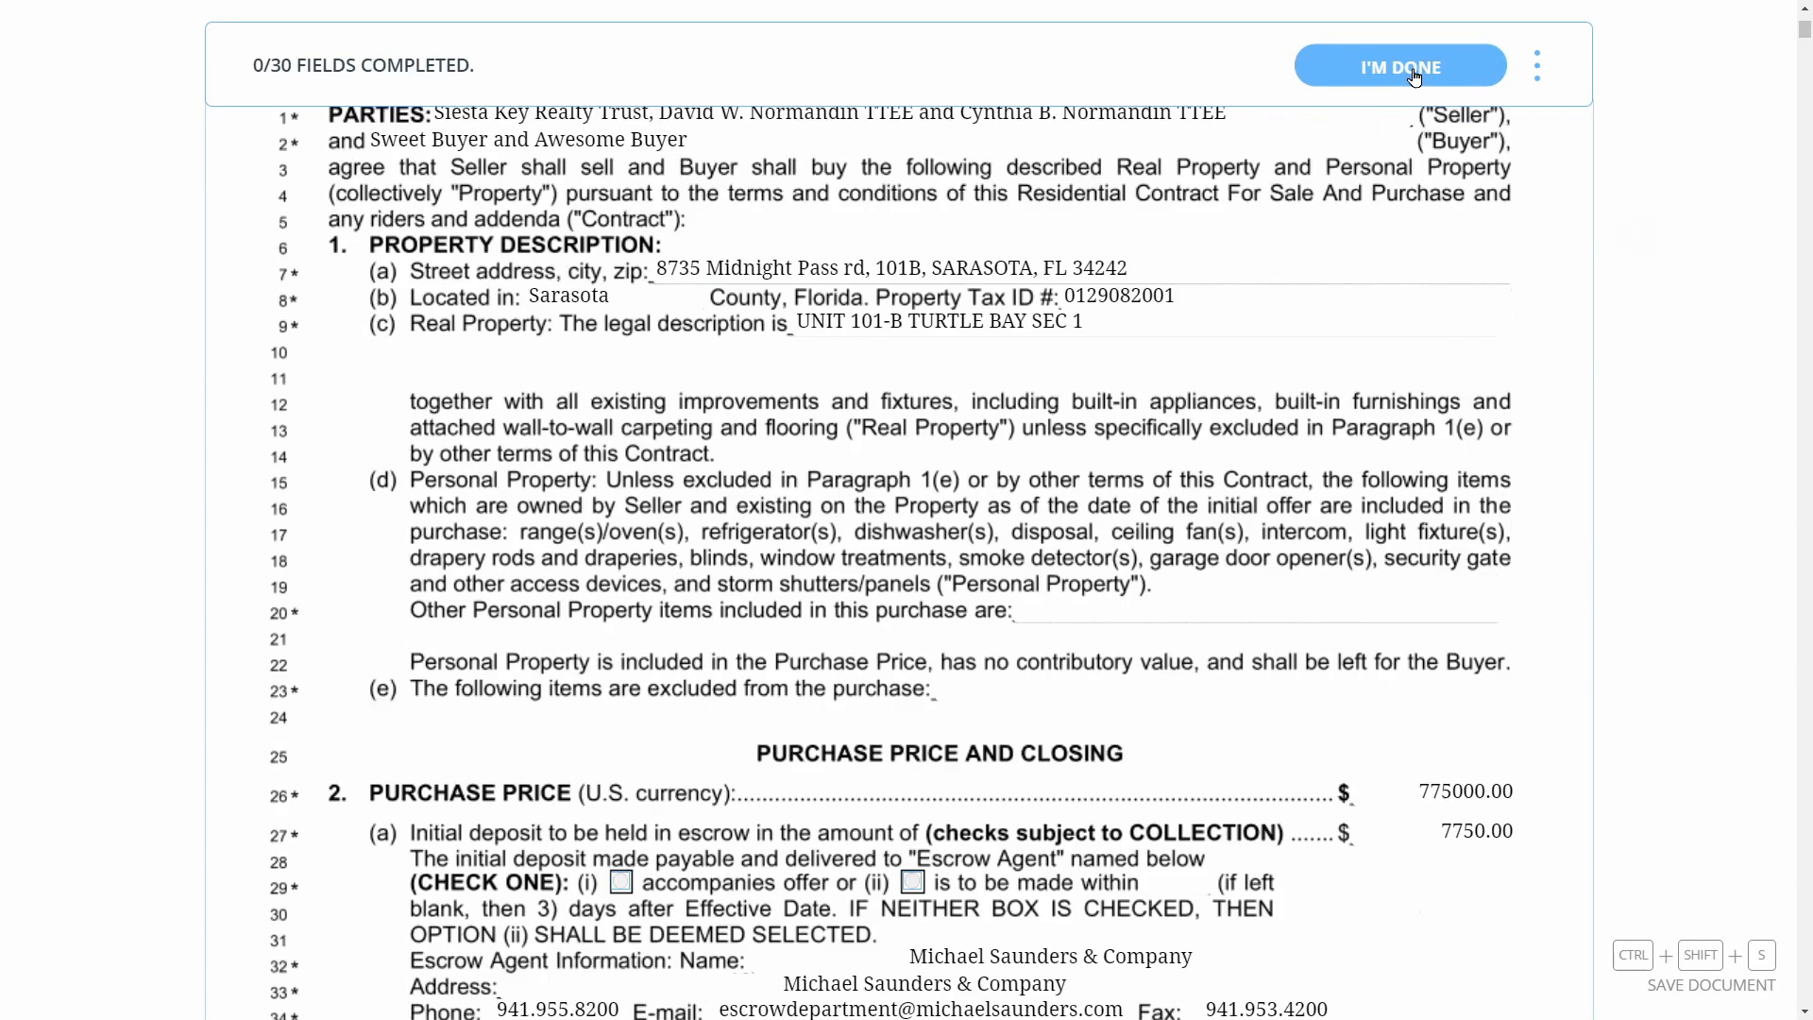
pyautogui.click(601, 394)
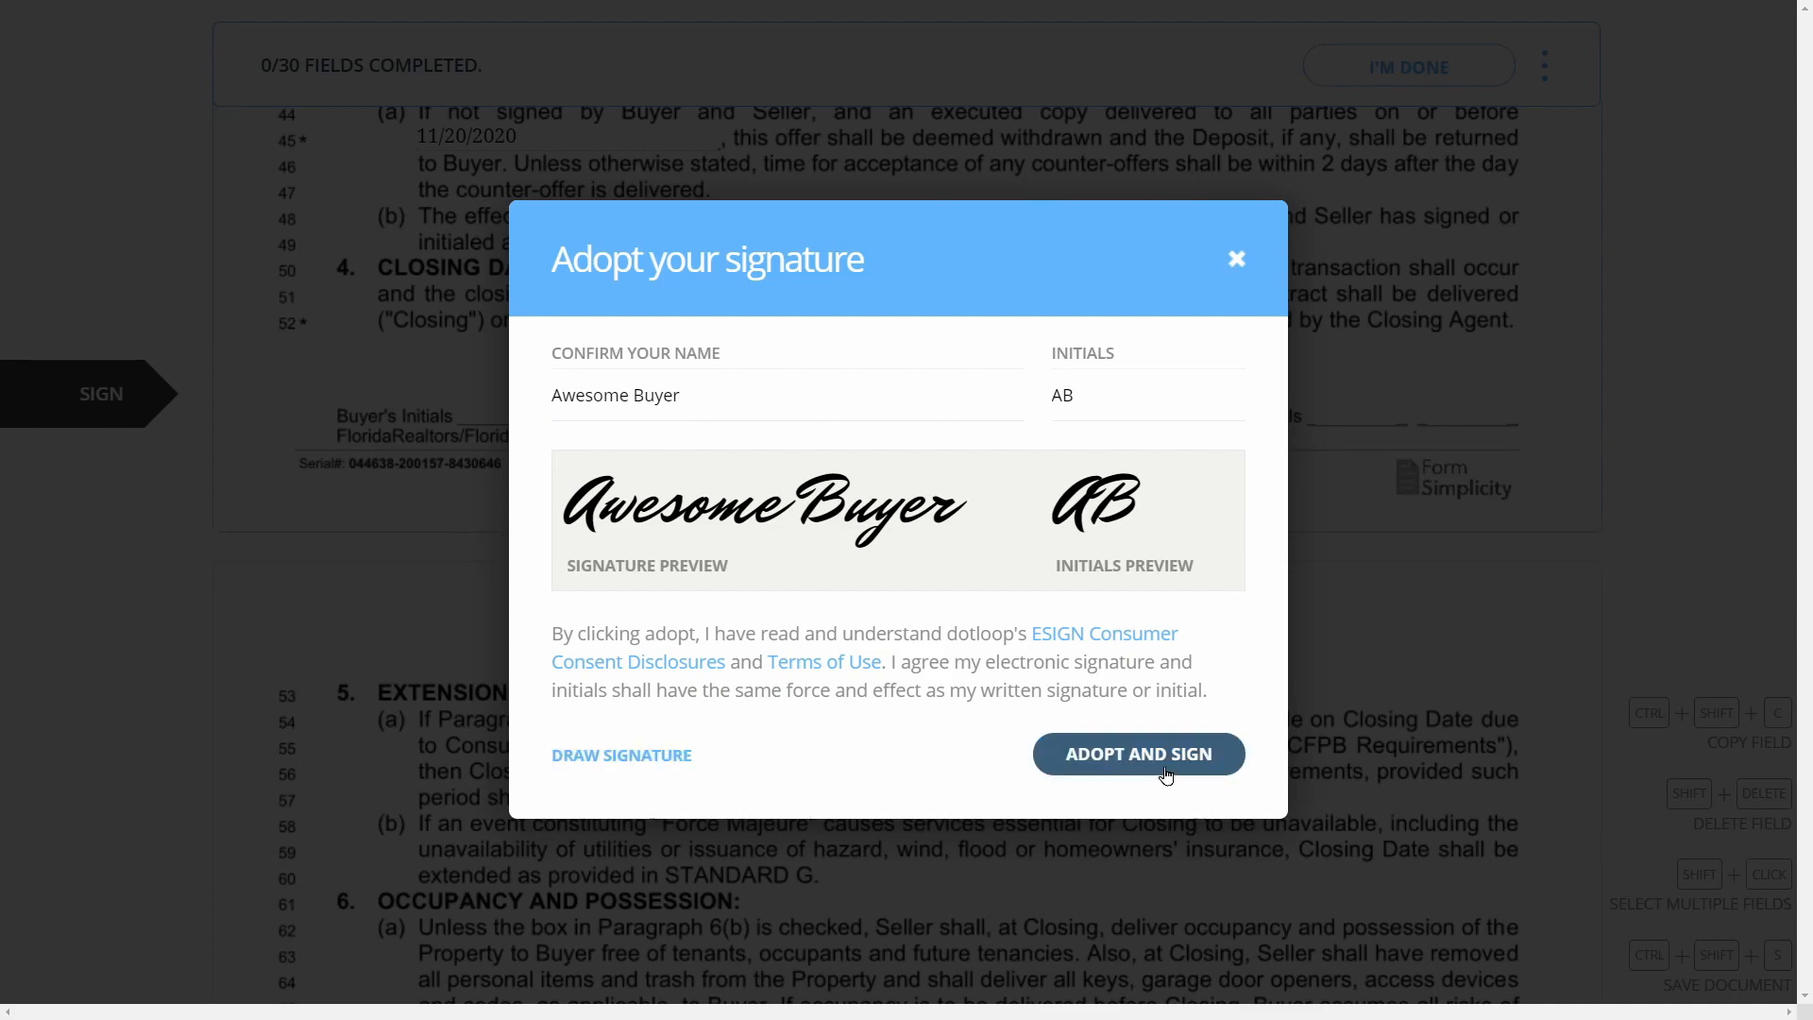
pyautogui.click(1139, 755)
# Fill in every required initials field across the contract and disclosure pages
pyautogui.click(612, 419)
pyautogui.click(597, 413)
pyautogui.click(597, 408)
pyautogui.click(575, 409)
pyautogui.click(561, 408)
pyautogui.click(599, 414)
pyautogui.click(599, 415)
pyautogui.click(600, 409)
pyautogui.click(600, 412)
pyautogui.click(600, 444)
pyautogui.click(598, 433)
pyautogui.click(600, 416)
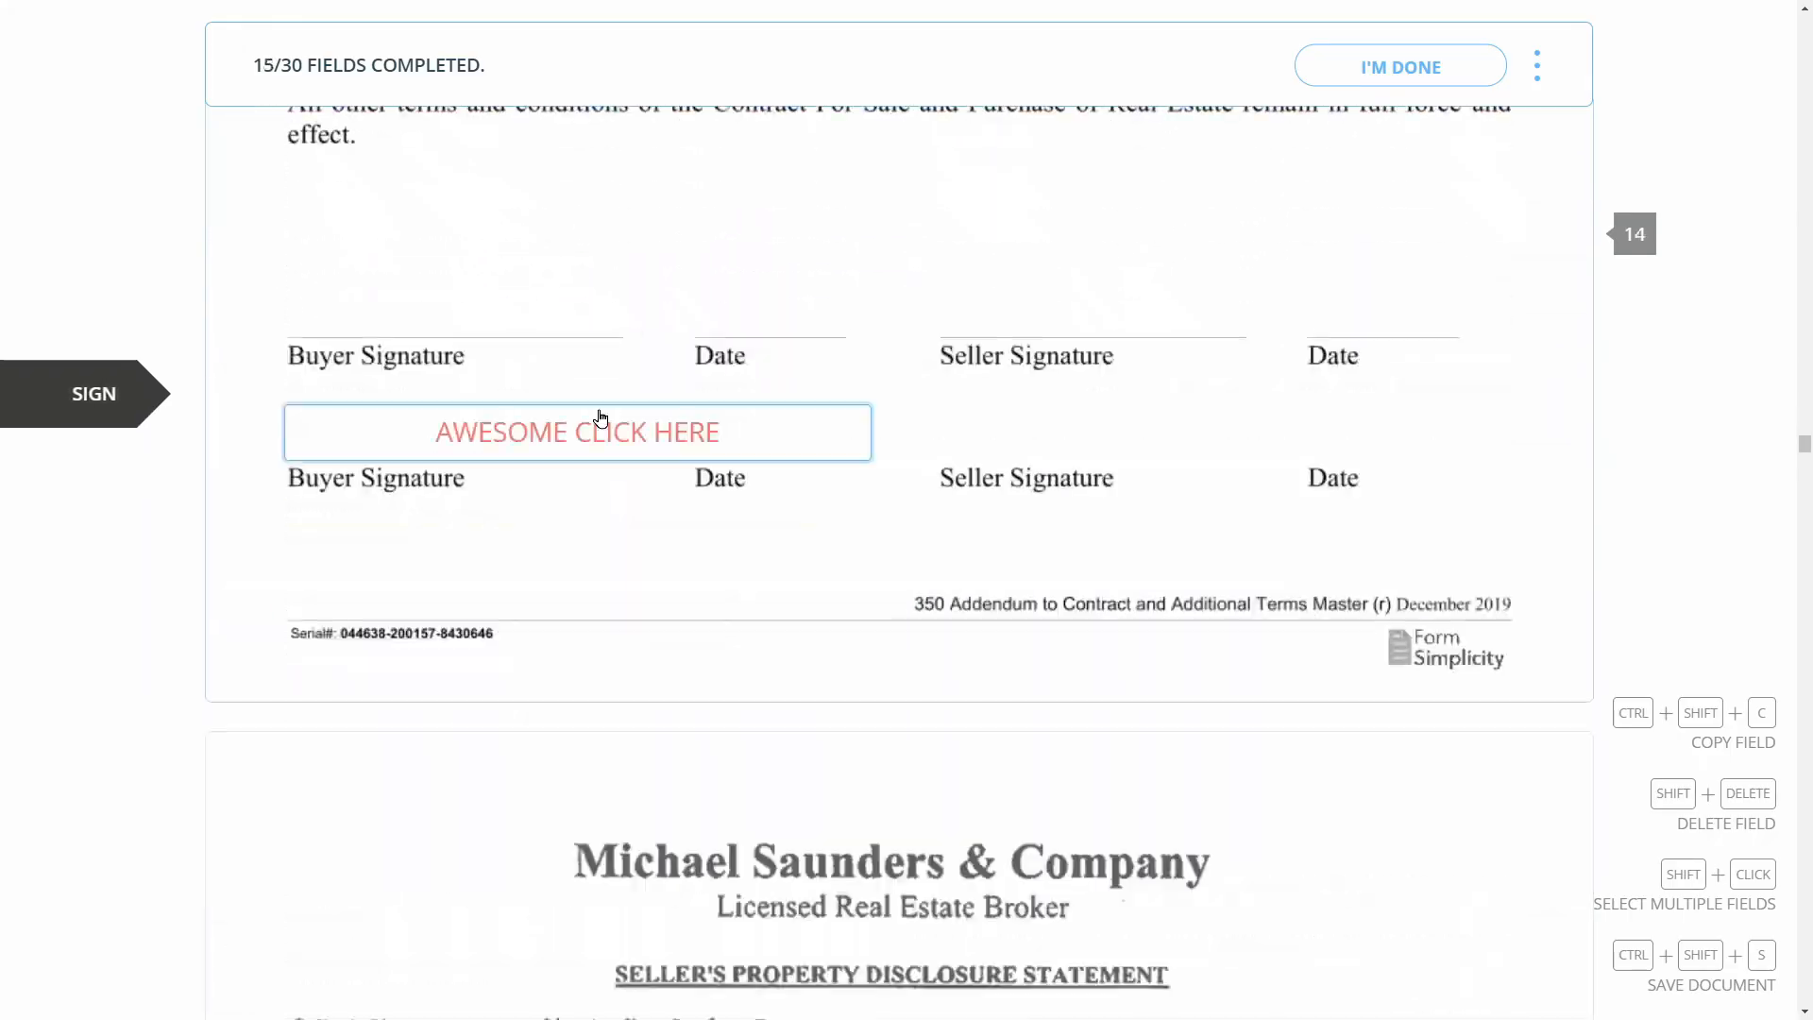
pyautogui.click(600, 416)
pyautogui.click(1275, 437)
pyautogui.click(1277, 437)
pyautogui.click(1277, 439)
pyautogui.click(1276, 438)
pyautogui.click(1278, 437)
pyautogui.click(1280, 436)
# Sign all of the first buyer's remaining signature fields
pyautogui.click(796, 460)
pyautogui.click(1304, 437)
pyautogui.click(547, 433)
pyautogui.click(720, 483)
pyautogui.click(720, 479)
pyautogui.click(723, 477)
pyautogui.click(727, 473)
pyautogui.click(737, 465)
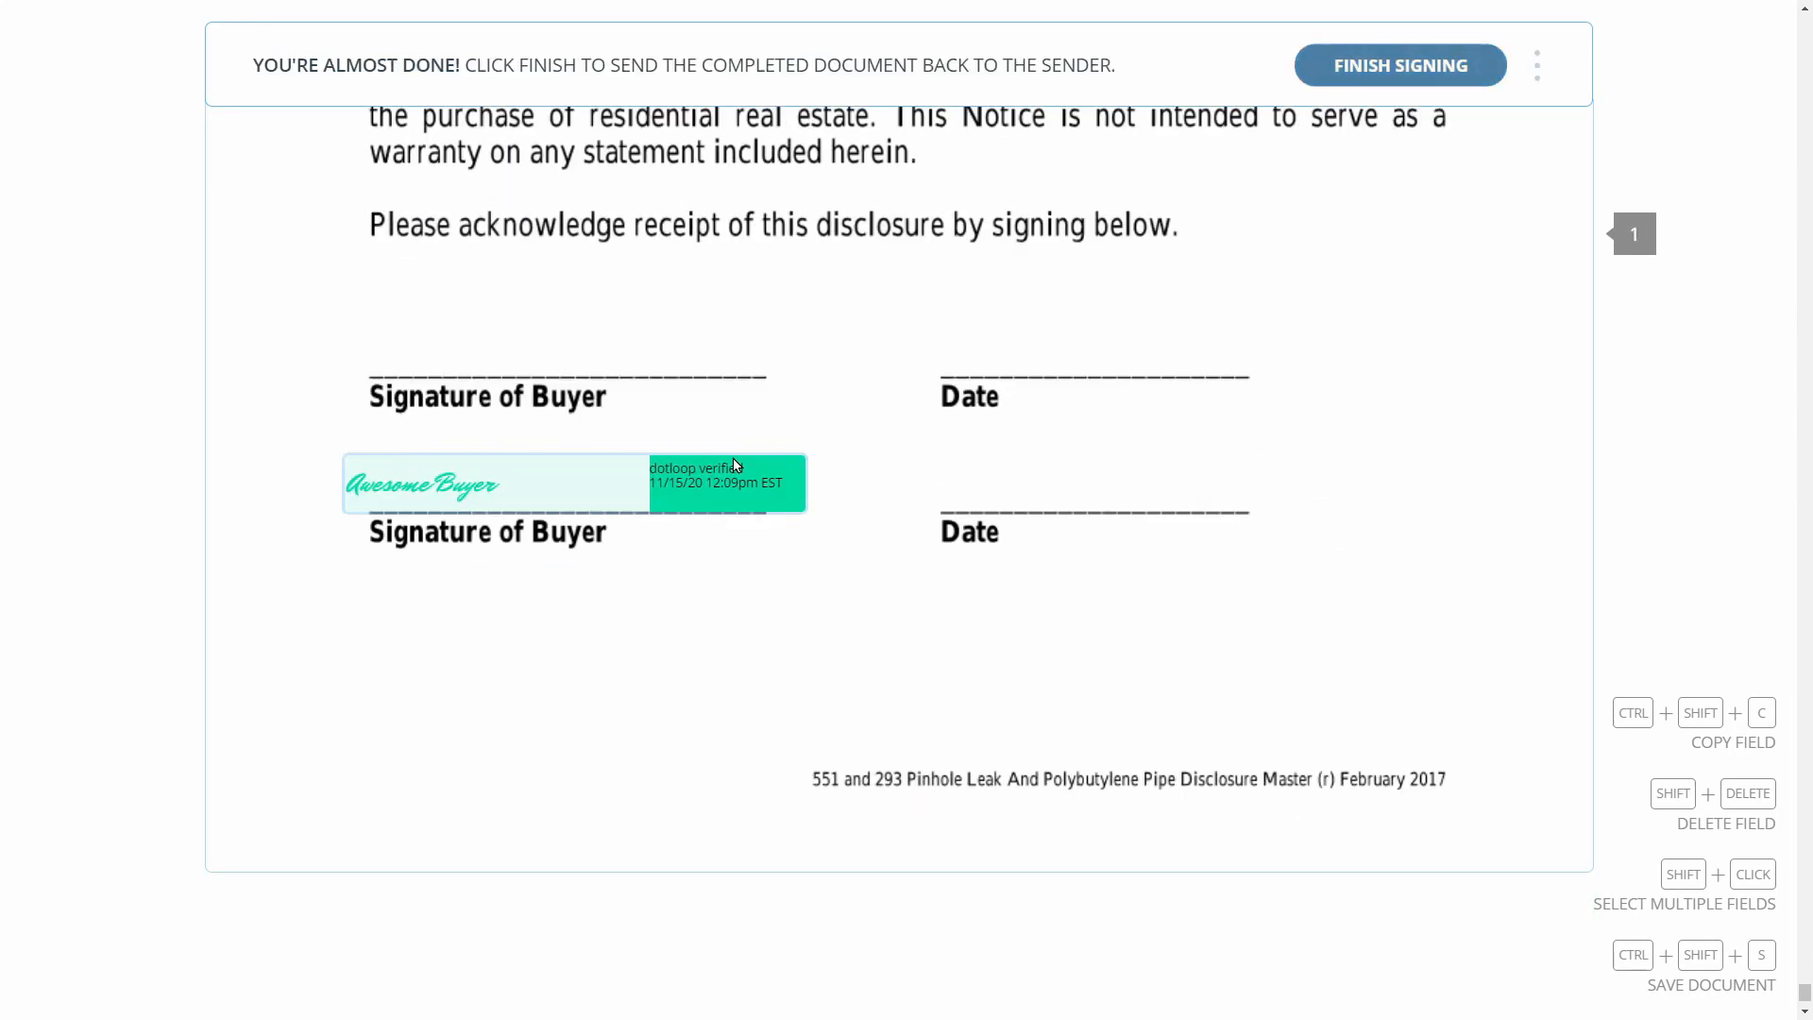
# Finish signing, dismiss the sign-up offer, and open the second buyer's shared documents
pyautogui.click(1440, 66)
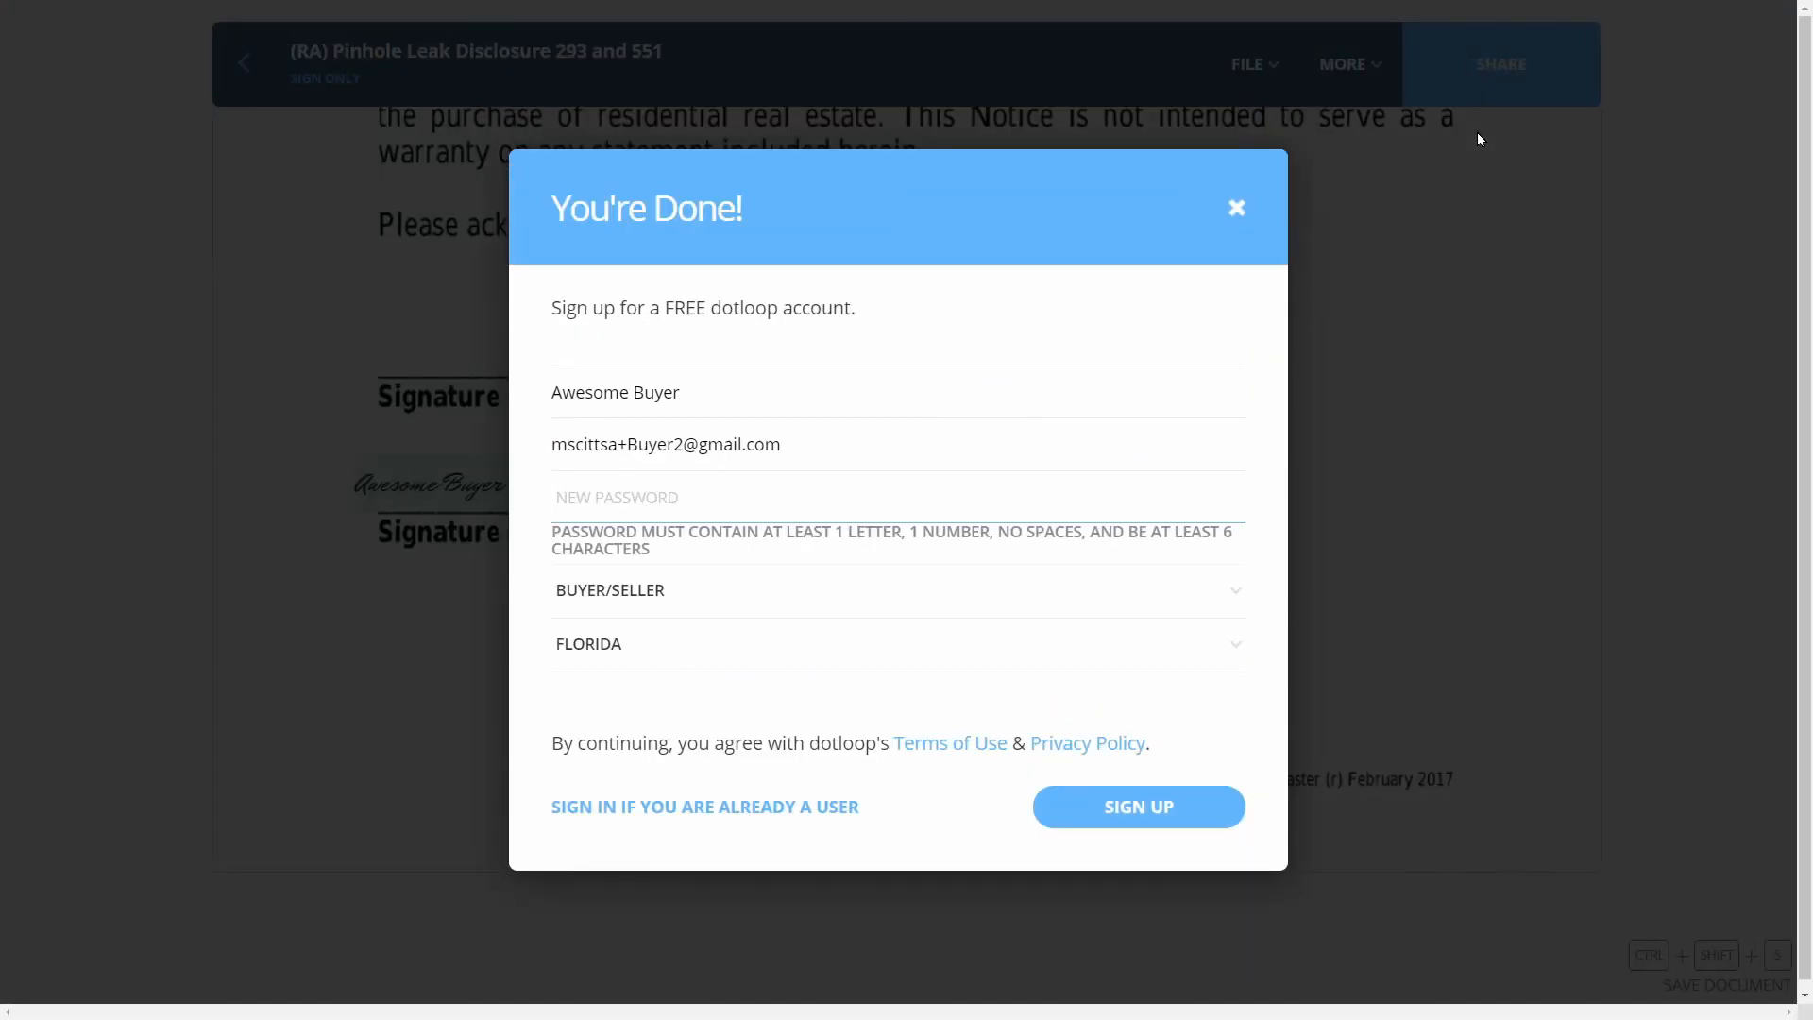
pyautogui.click(1237, 207)
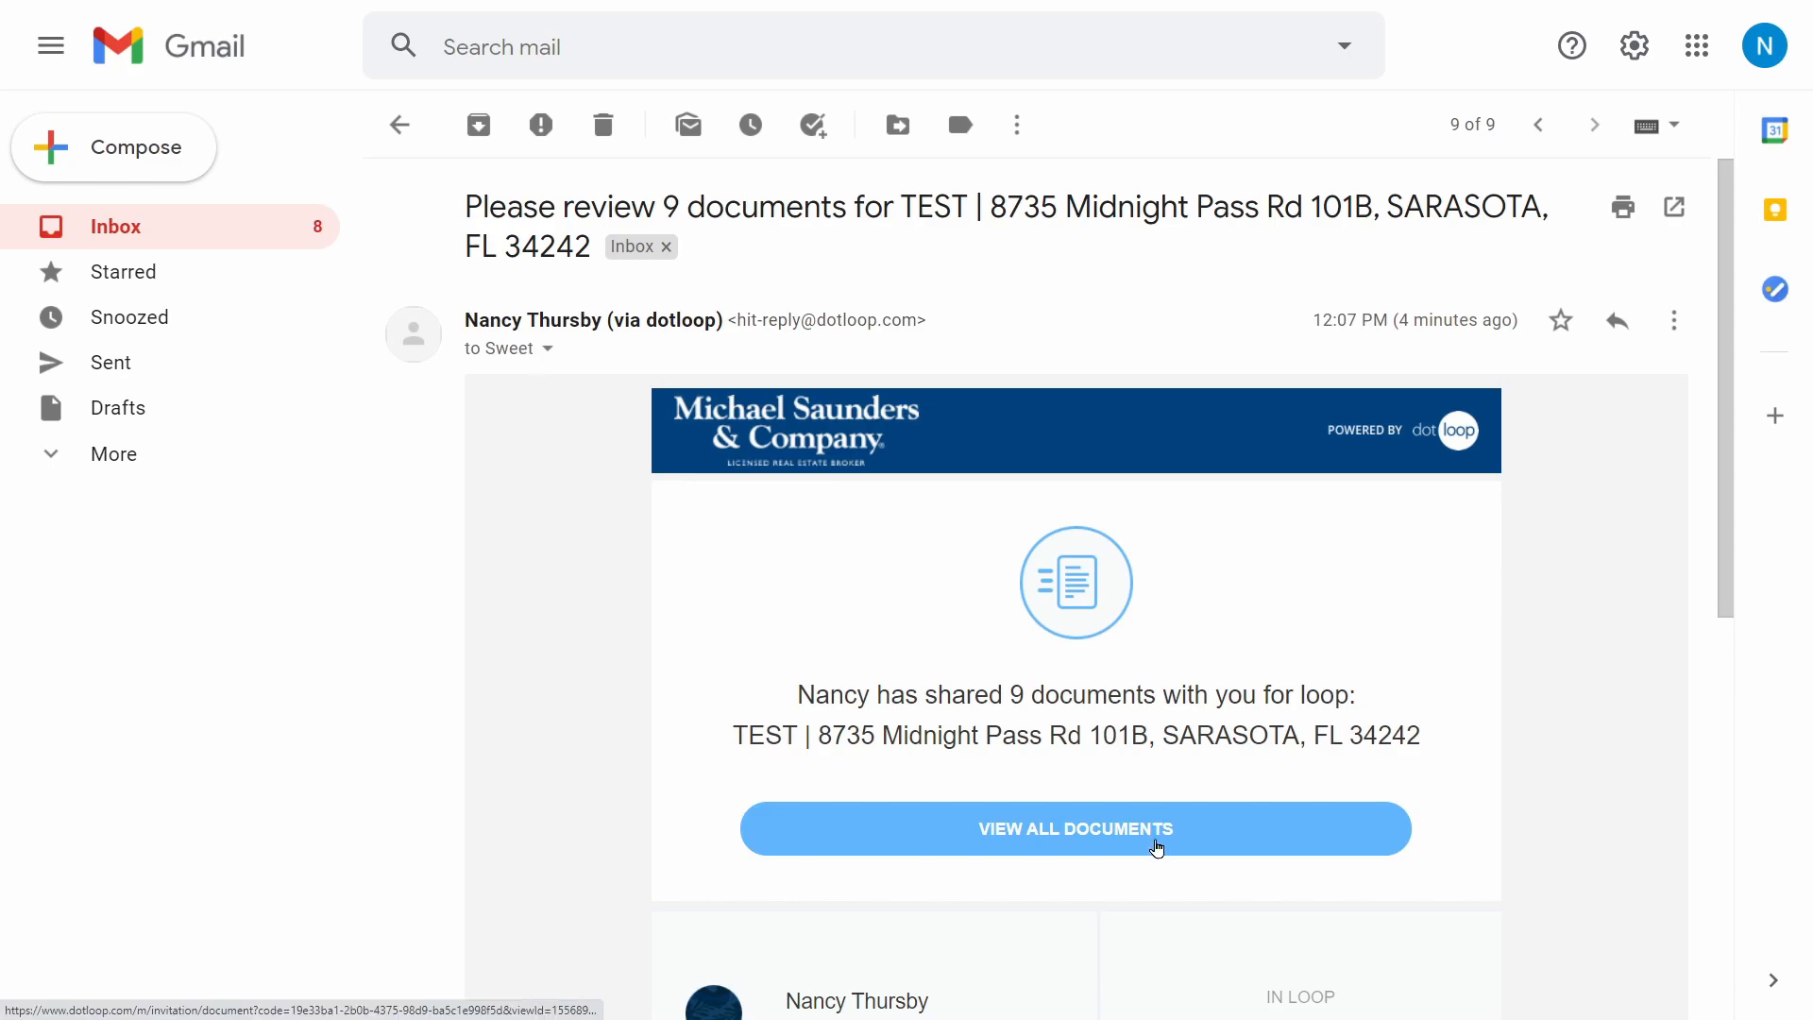
pyautogui.click(1157, 847)
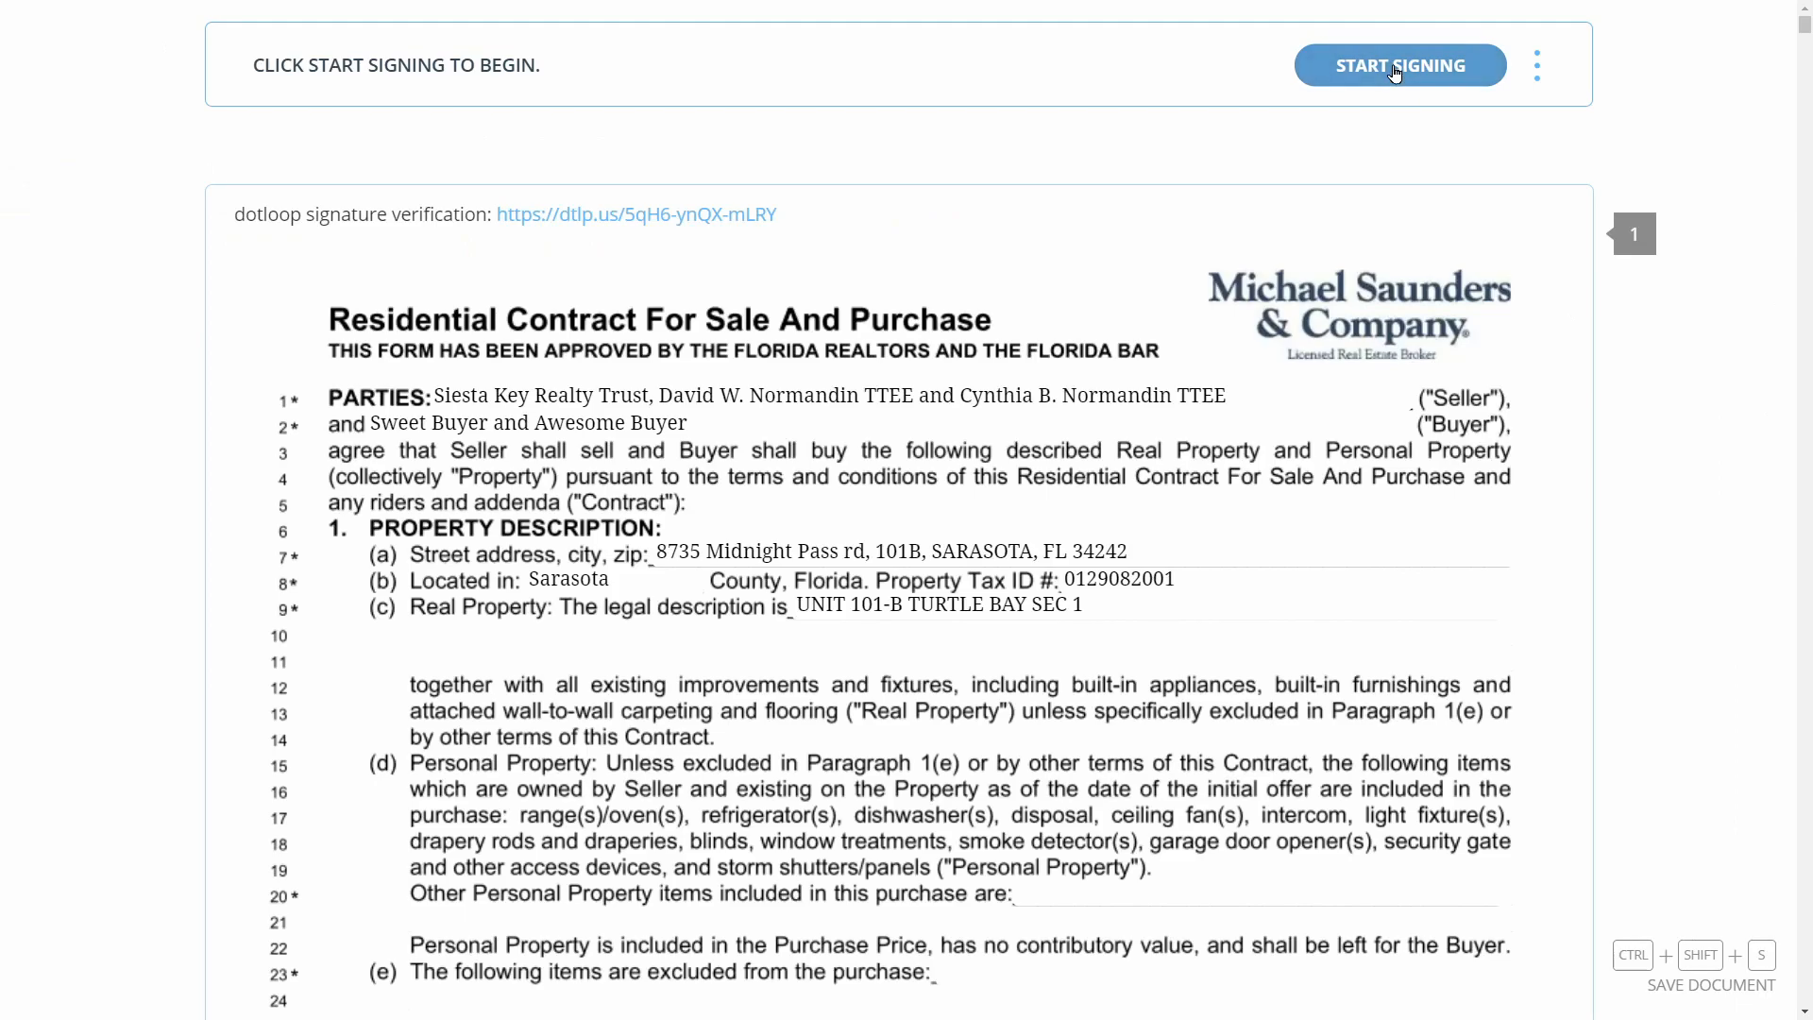
# Start signing as the second buyer, adopt signature and initials, and initial the contract pages
pyautogui.click(1395, 66)
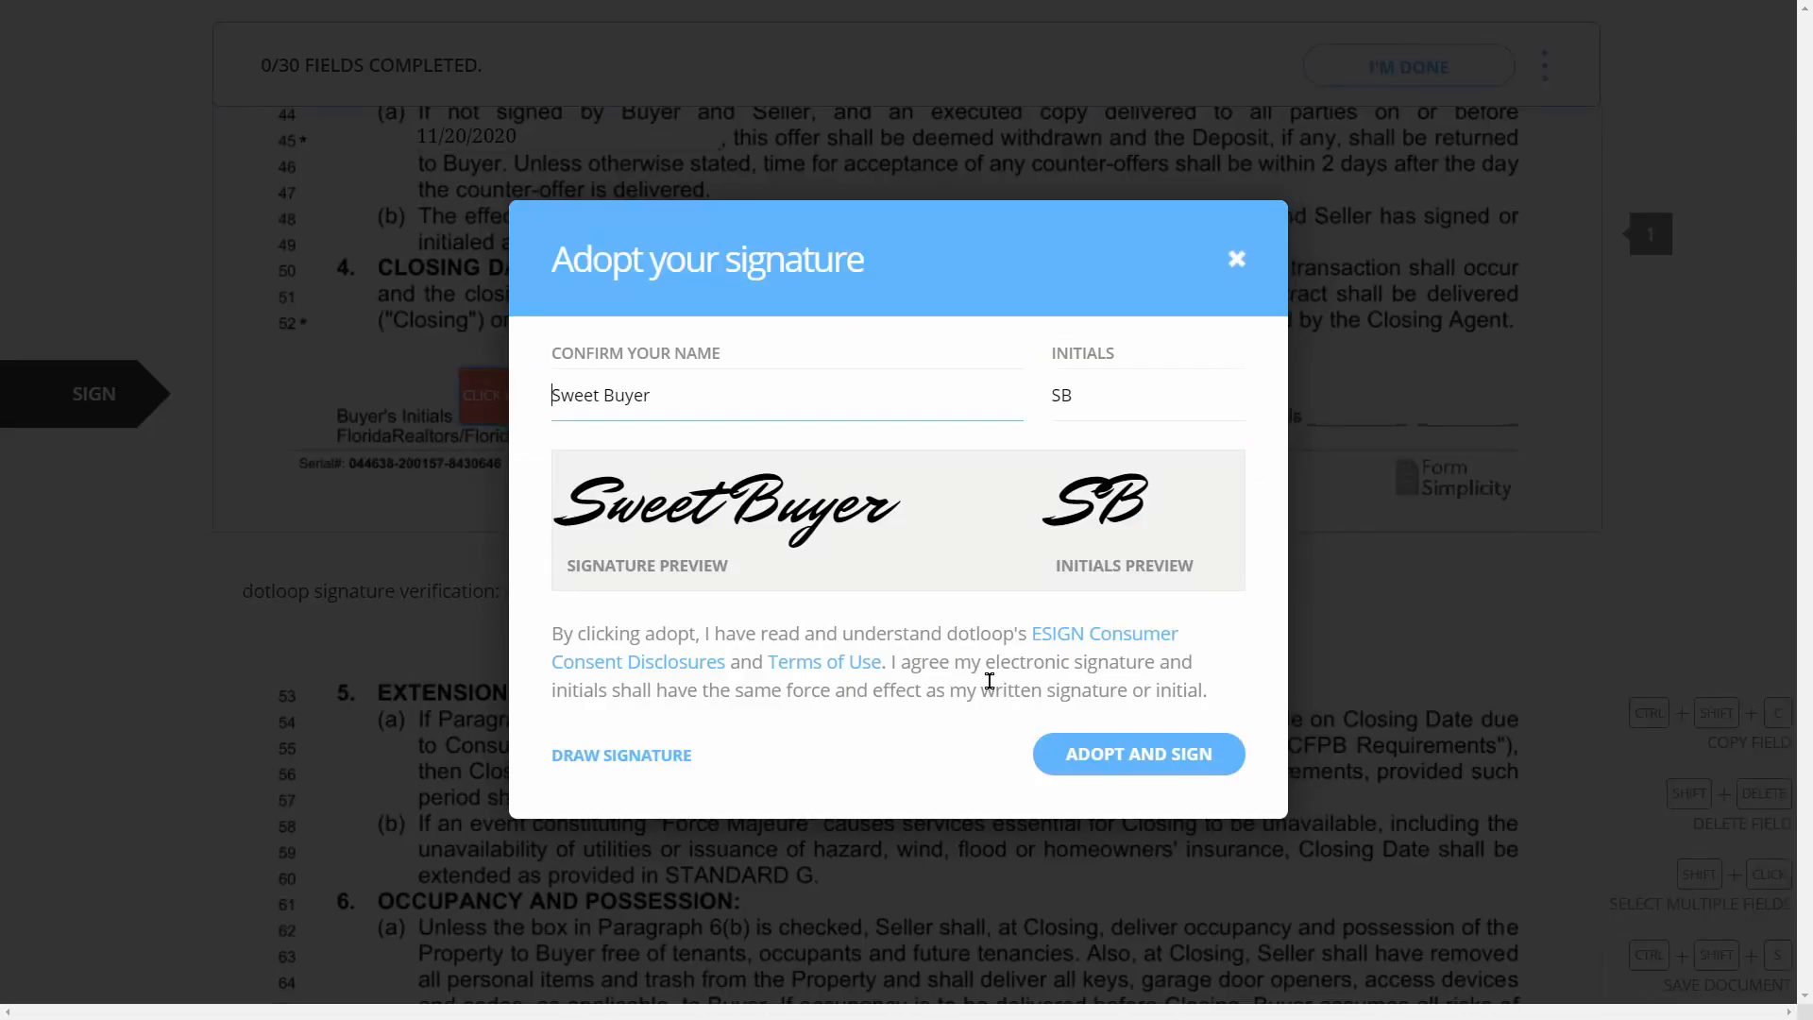
pyautogui.click(1139, 763)
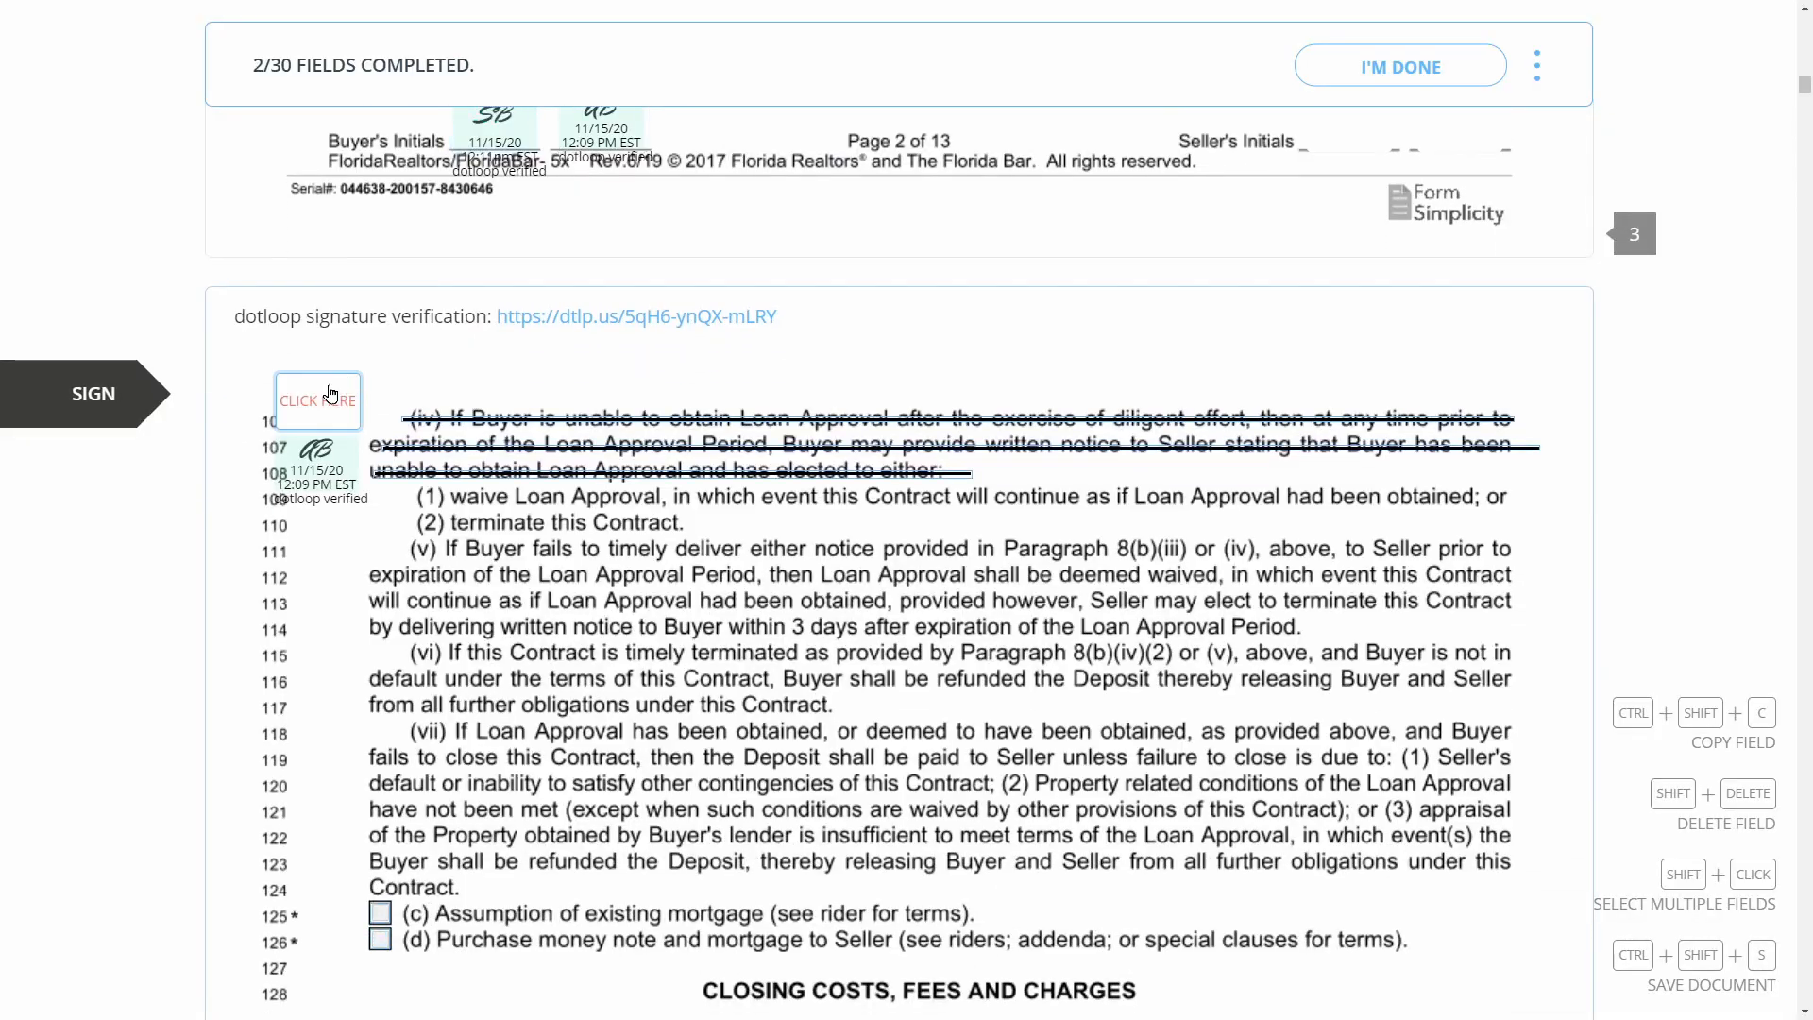
pyautogui.click(331, 393)
pyautogui.click(513, 413)
pyautogui.click(507, 412)
pyautogui.click(502, 410)
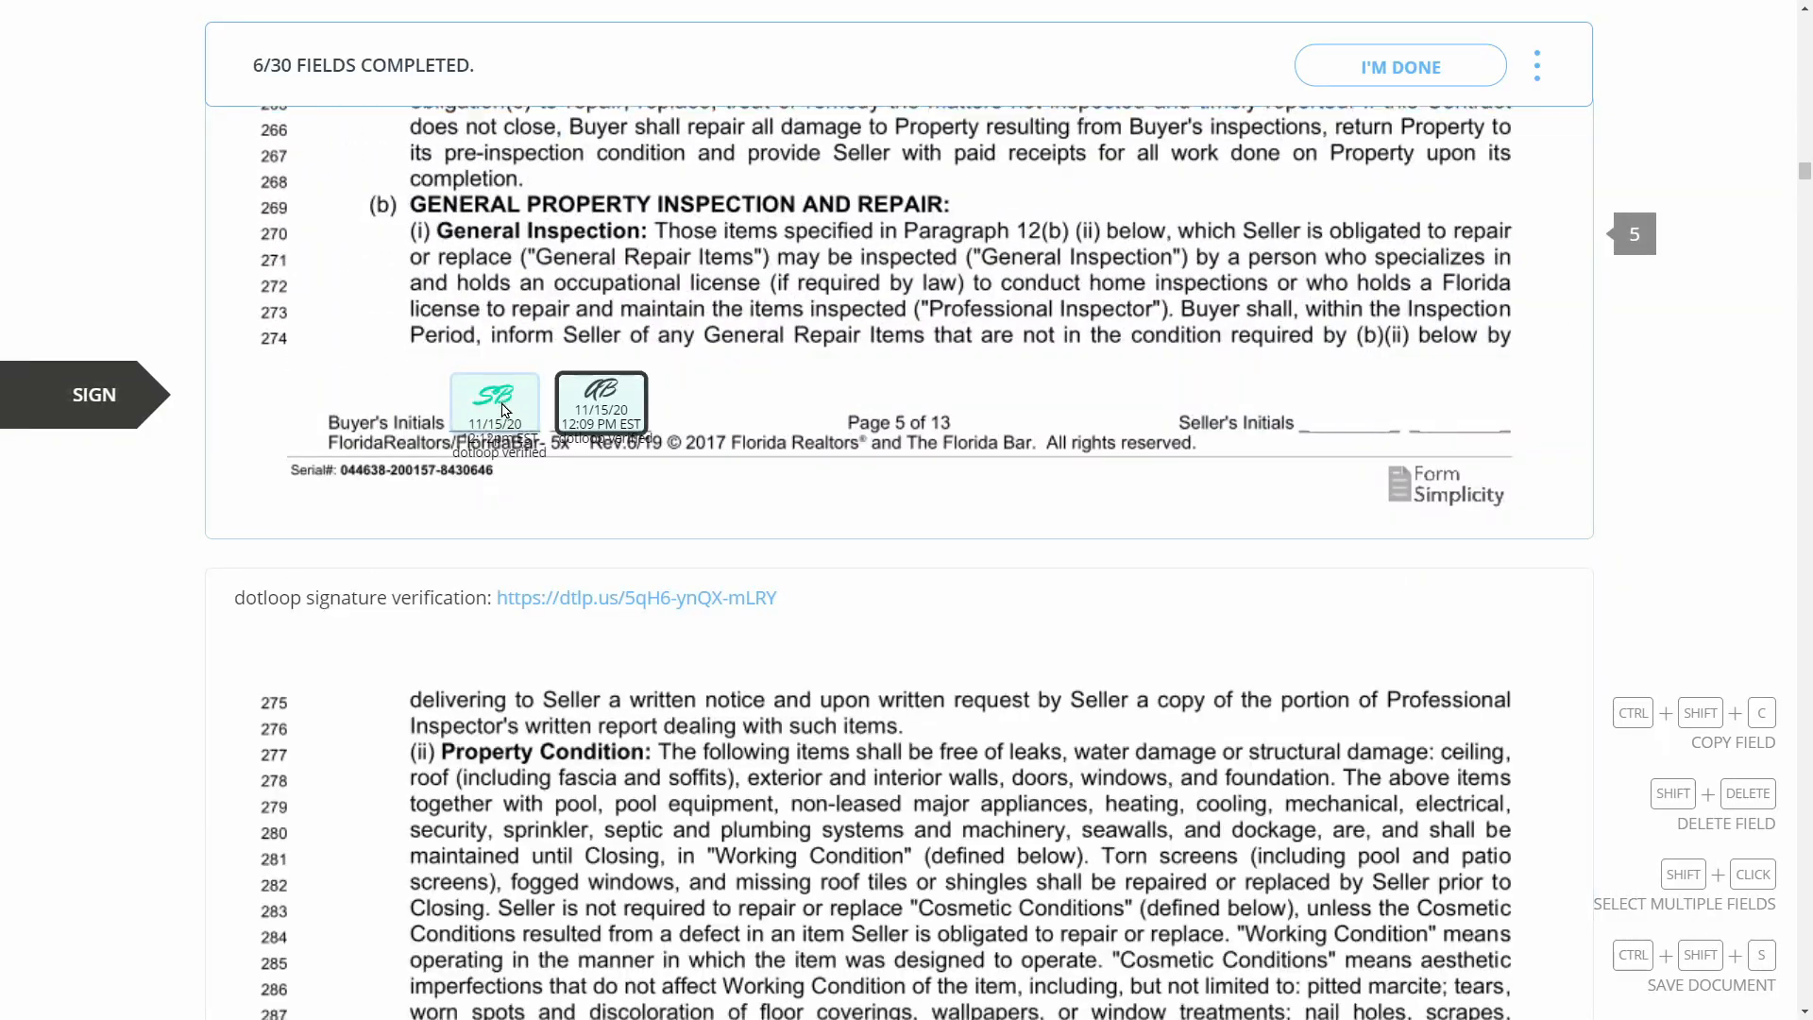
pyautogui.click(502, 410)
pyautogui.click(502, 409)
pyautogui.click(504, 410)
pyautogui.click(505, 410)
pyautogui.click(505, 410)
pyautogui.click(505, 410)
pyautogui.click(505, 409)
# Sign and initial the remaining contract, addendum, disclosure and condo rider fields
pyautogui.click(505, 410)
pyautogui.click(505, 425)
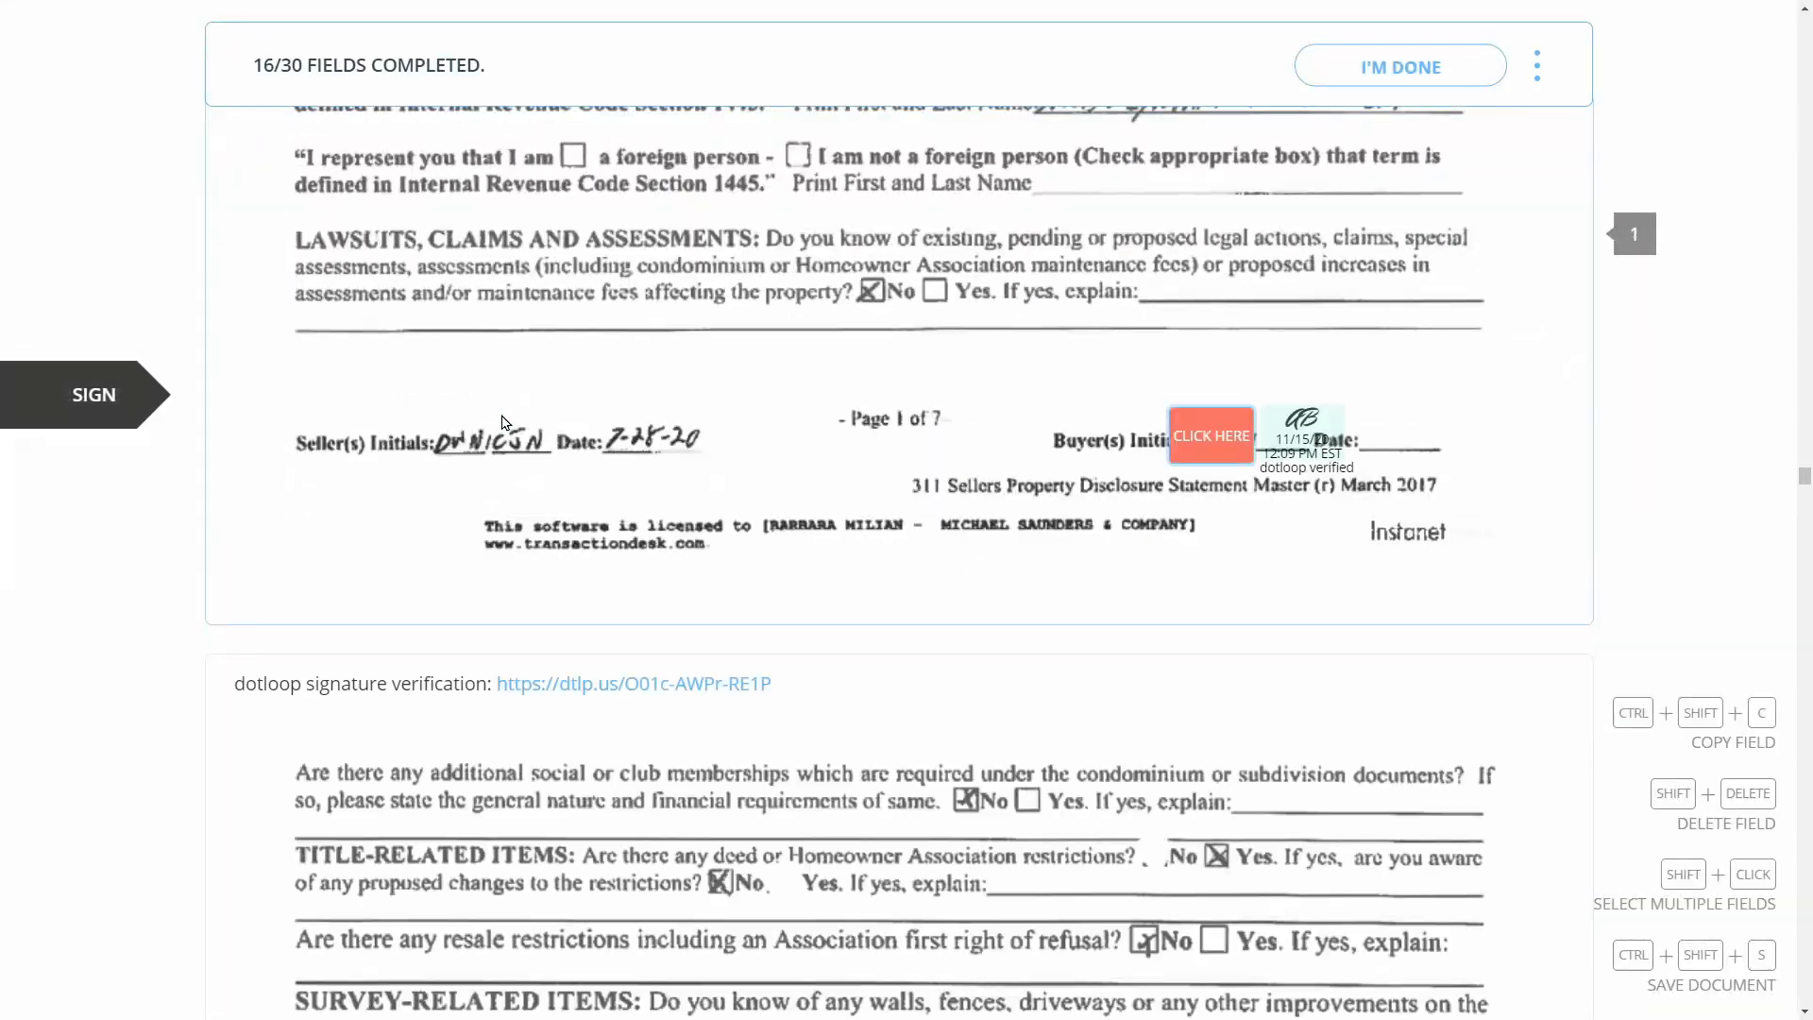
pyautogui.click(1211, 444)
pyautogui.click(1211, 444)
pyautogui.click(1211, 443)
pyautogui.click(1212, 444)
pyautogui.click(1213, 444)
pyautogui.click(1213, 444)
pyautogui.click(770, 452)
pyautogui.click(1183, 465)
pyautogui.click(755, 452)
pyautogui.click(614, 462)
pyautogui.click(635, 457)
pyautogui.click(1096, 481)
pyautogui.click(733, 493)
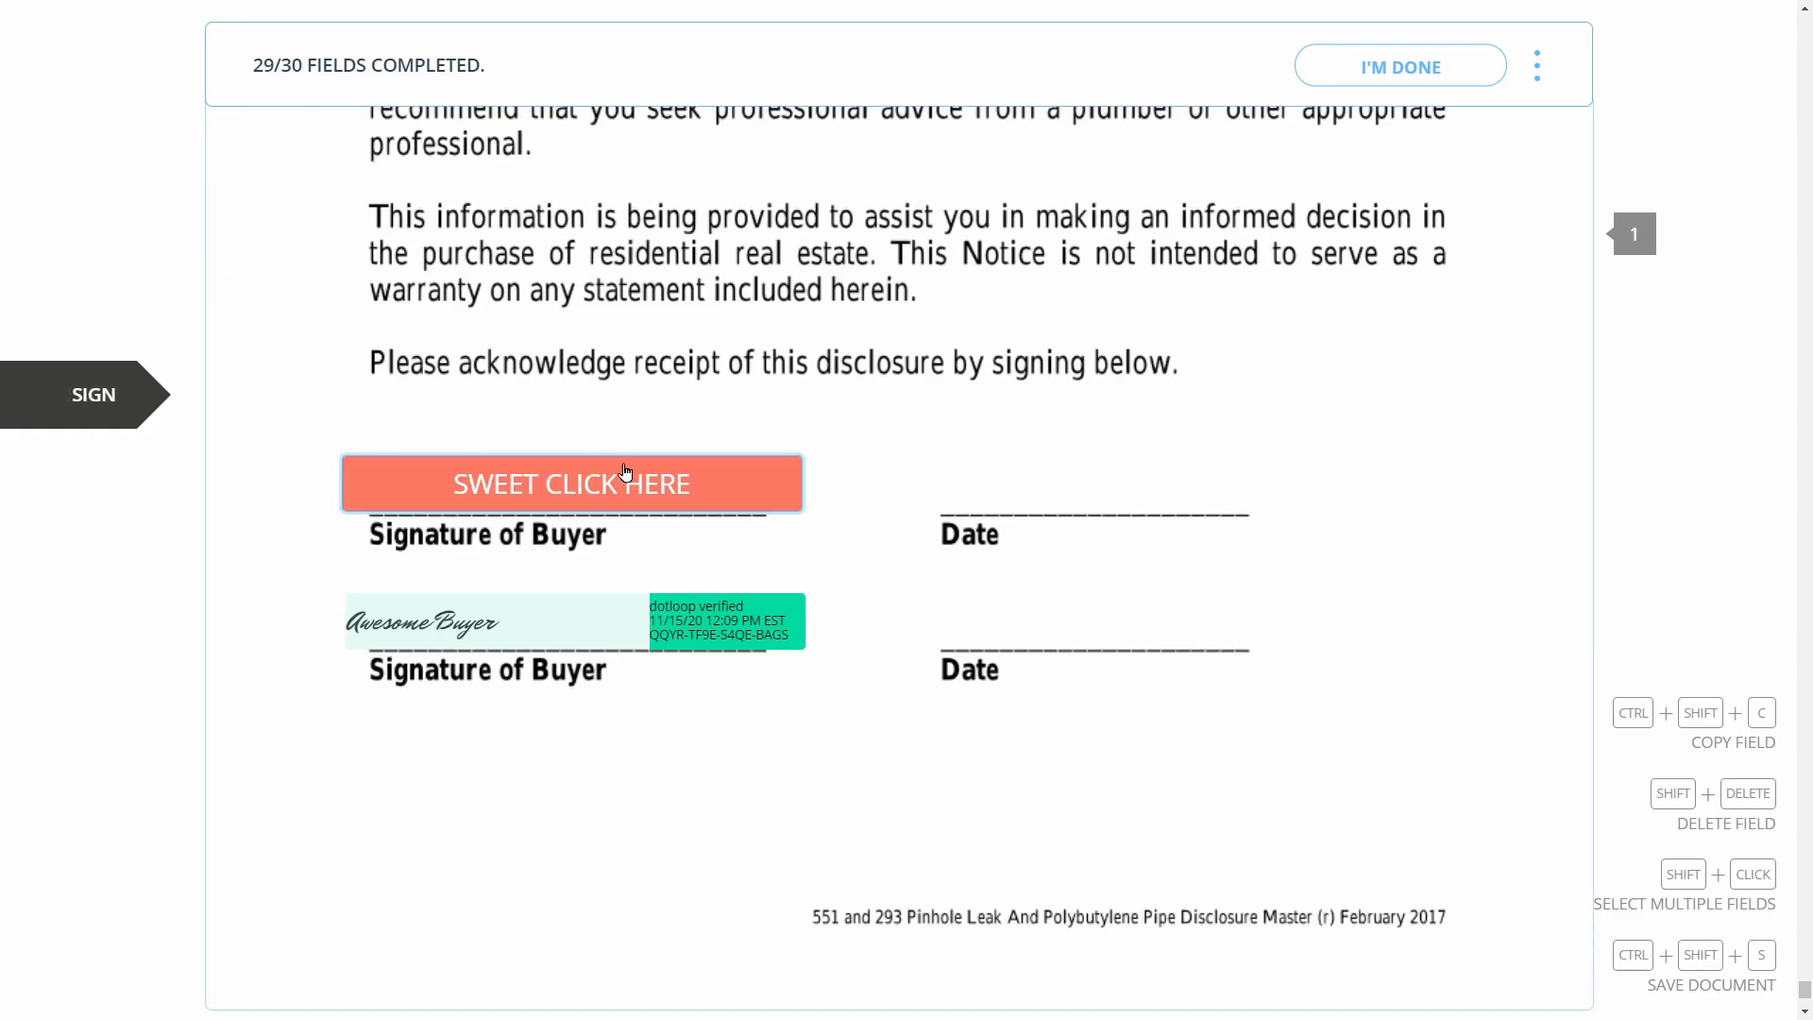
pyautogui.click(716, 502)
# Finish signing, close the completion dialog, and go back to the loop
pyautogui.click(1400, 66)
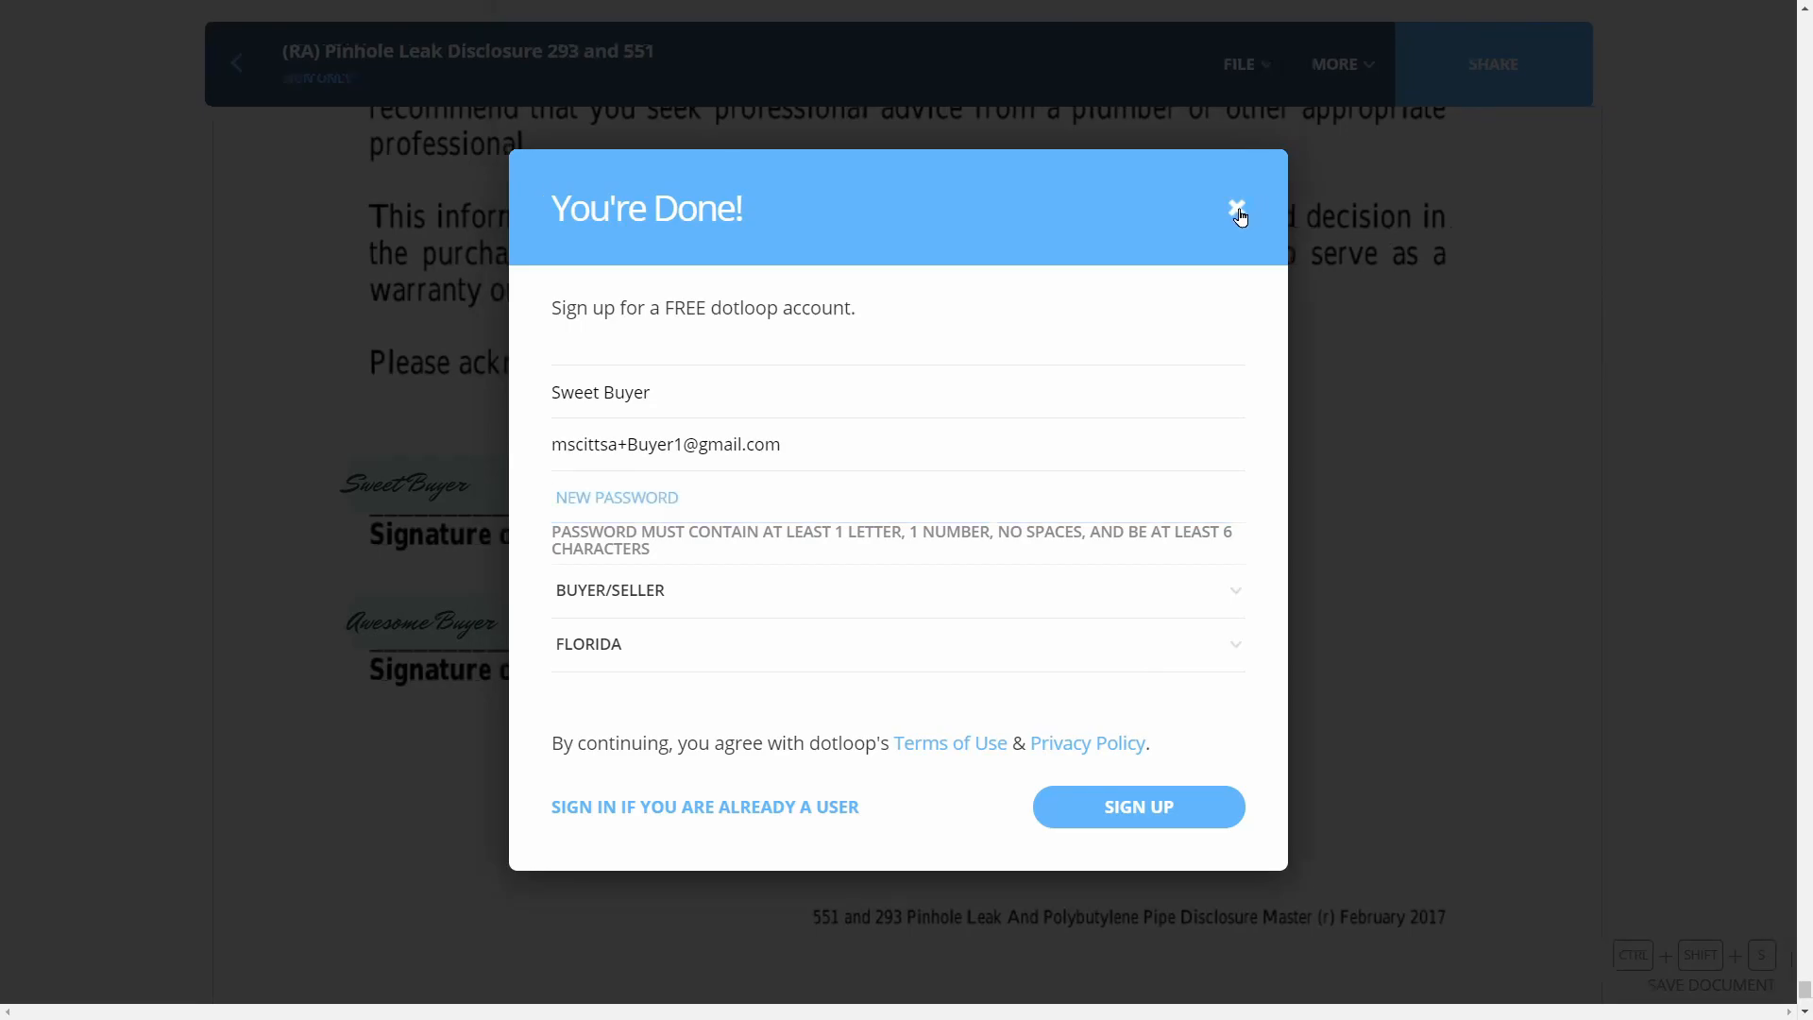
pyautogui.click(1239, 215)
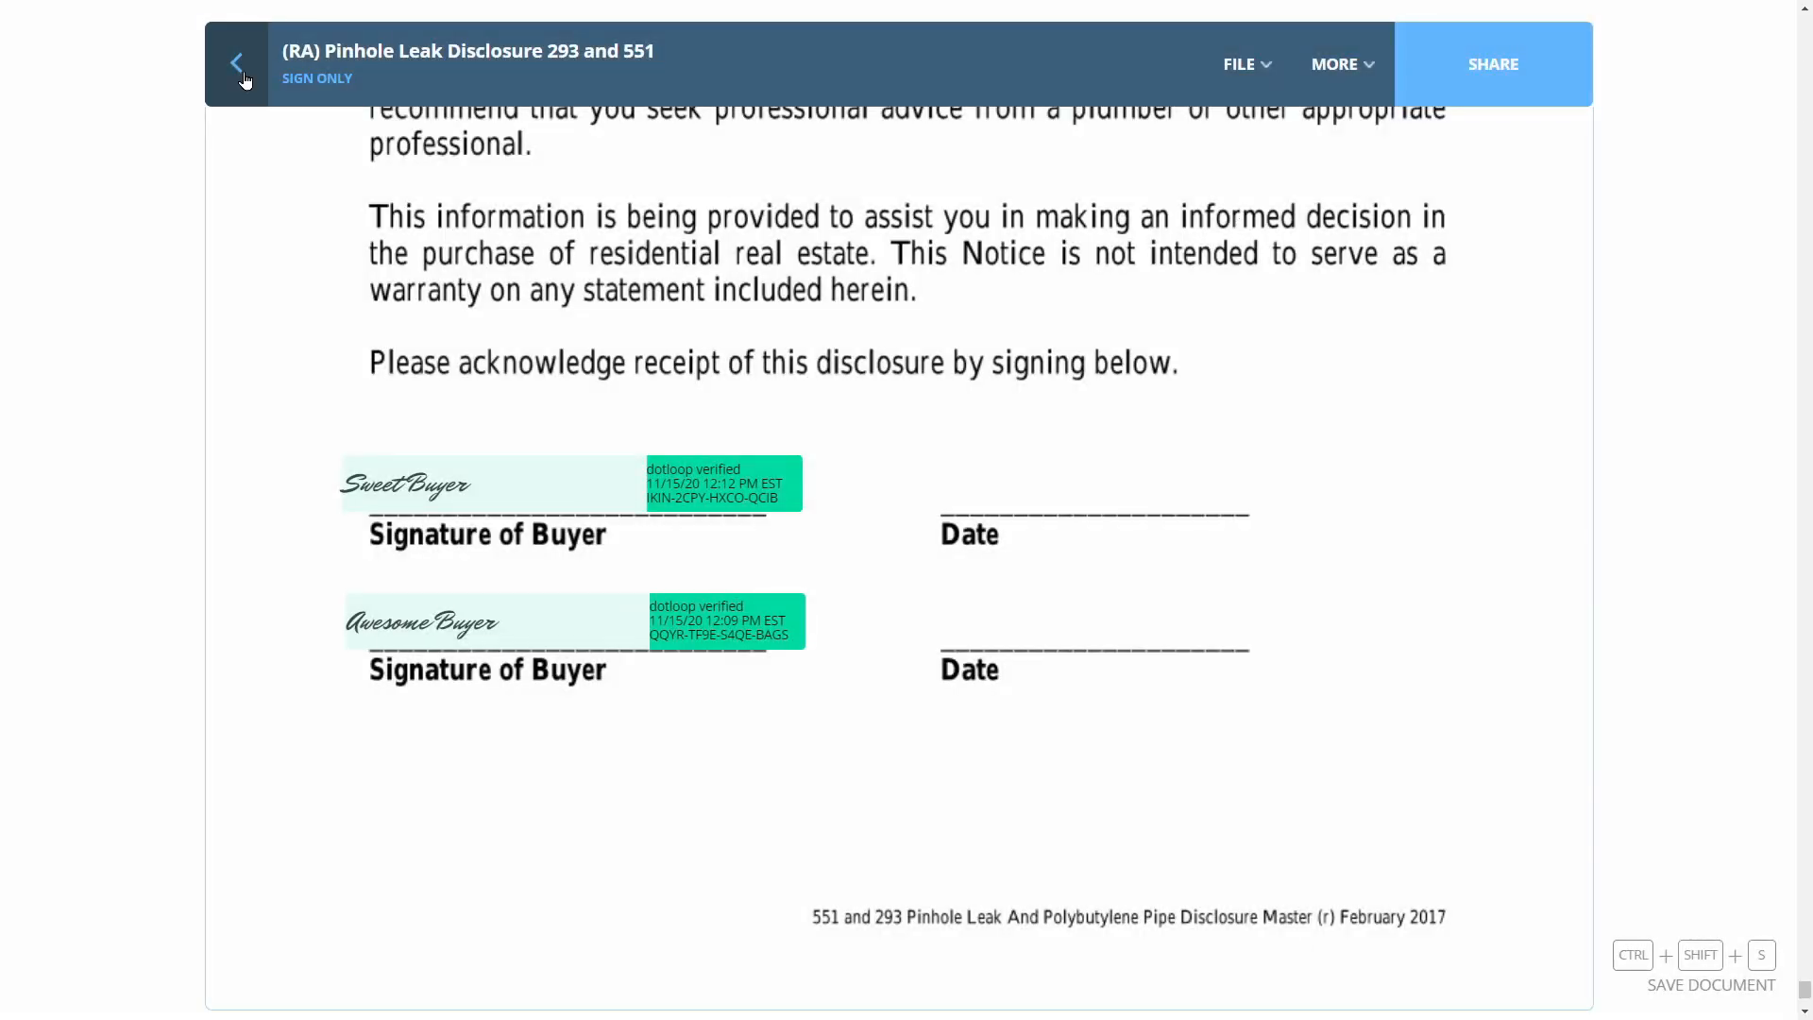
pyautogui.click(237, 64)
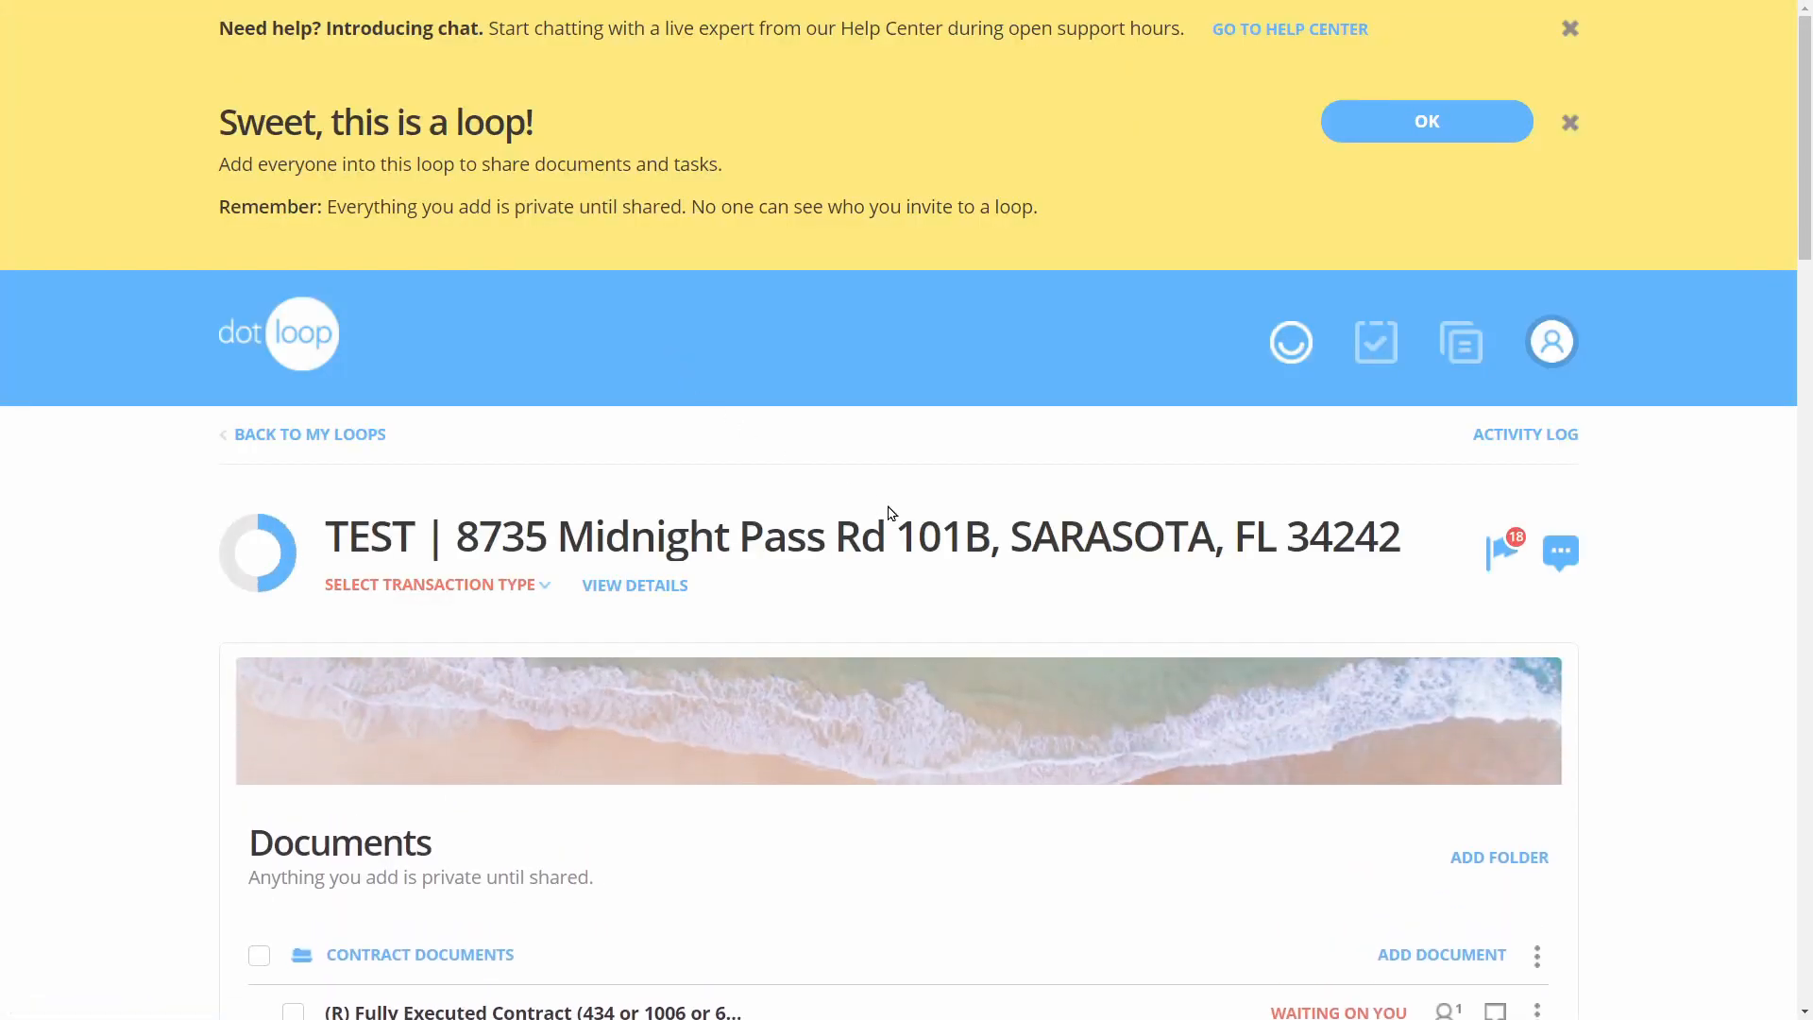
pyautogui.scroll(-5, 966, 478)
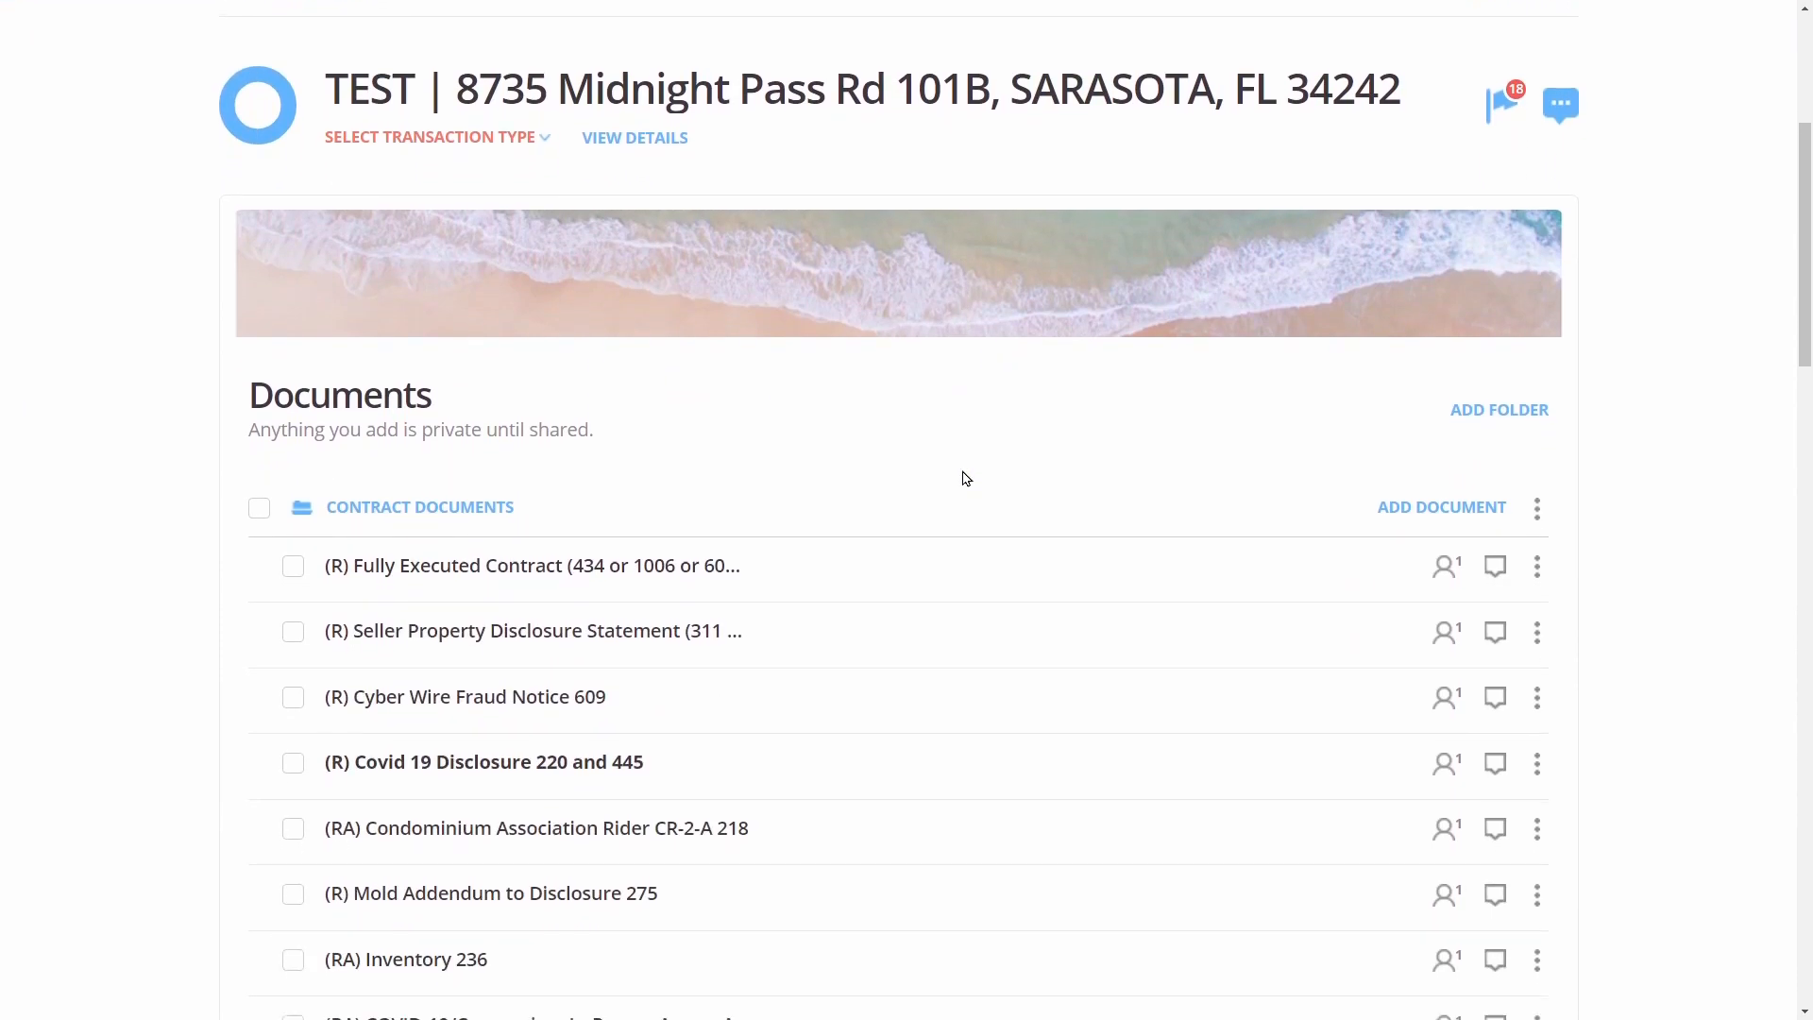
pyautogui.scroll(-1, 966, 478)
pyautogui.click(256, 391)
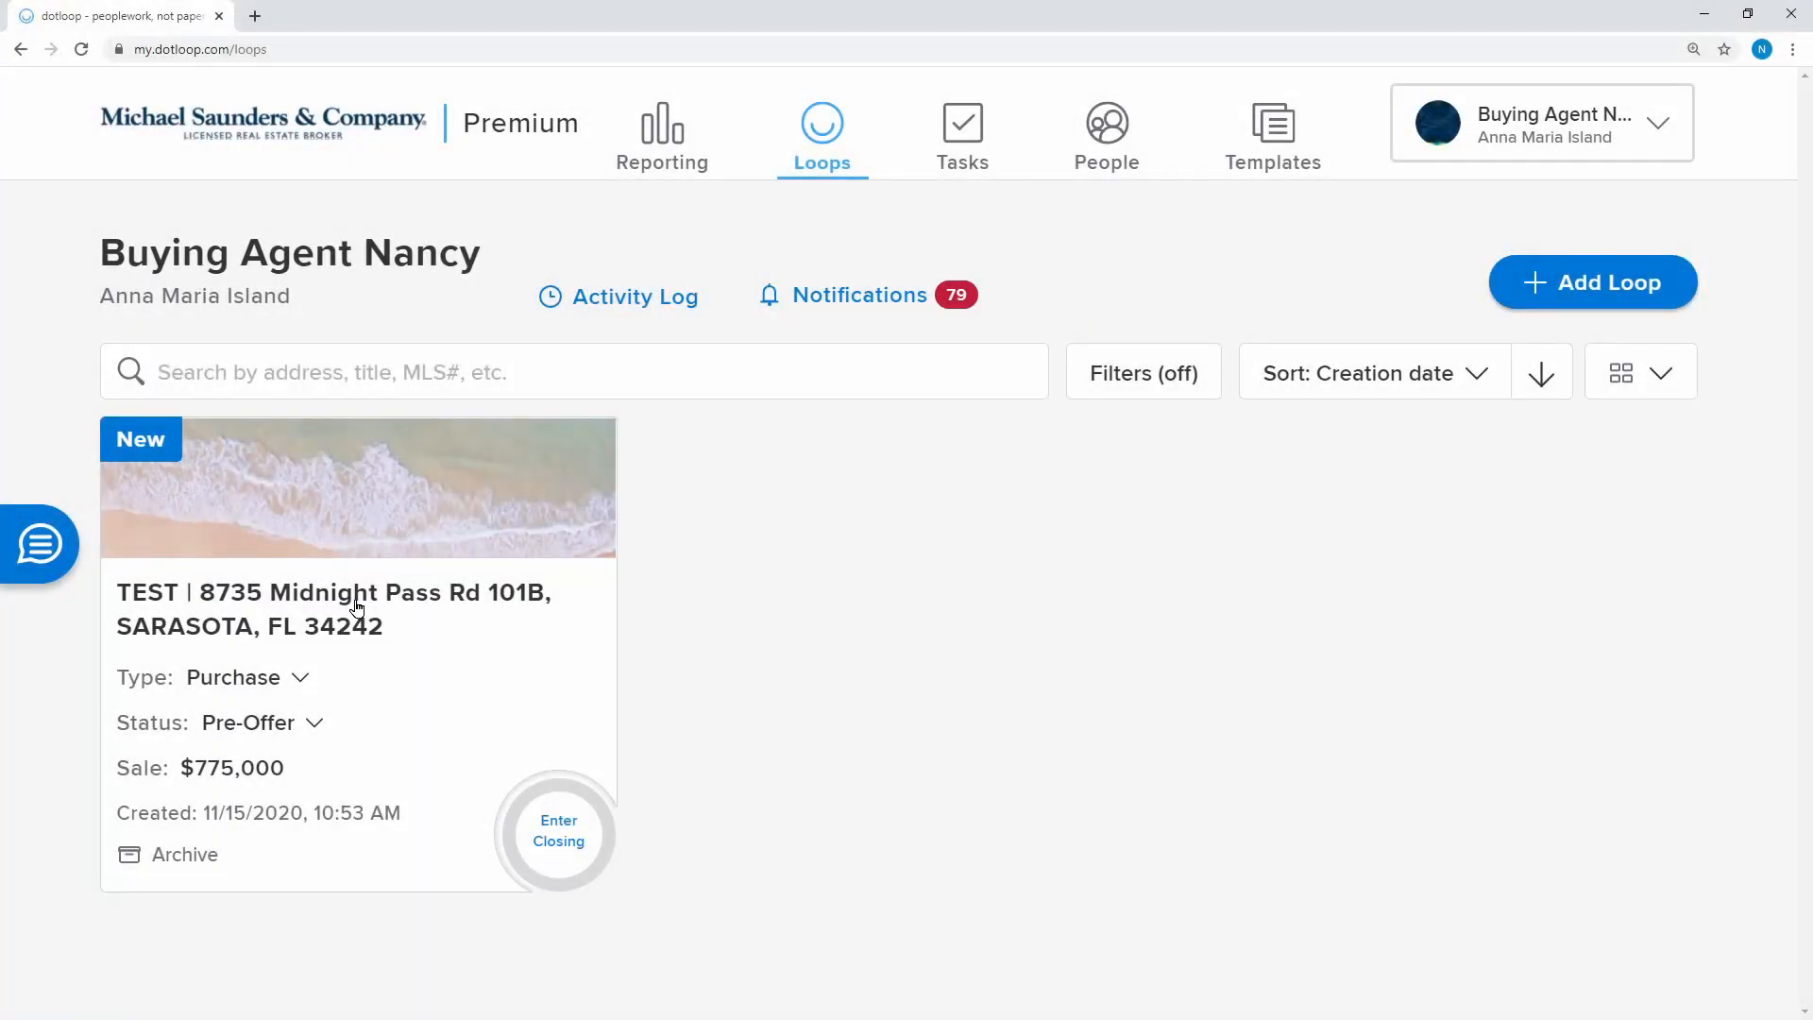
pyautogui.click(357, 607)
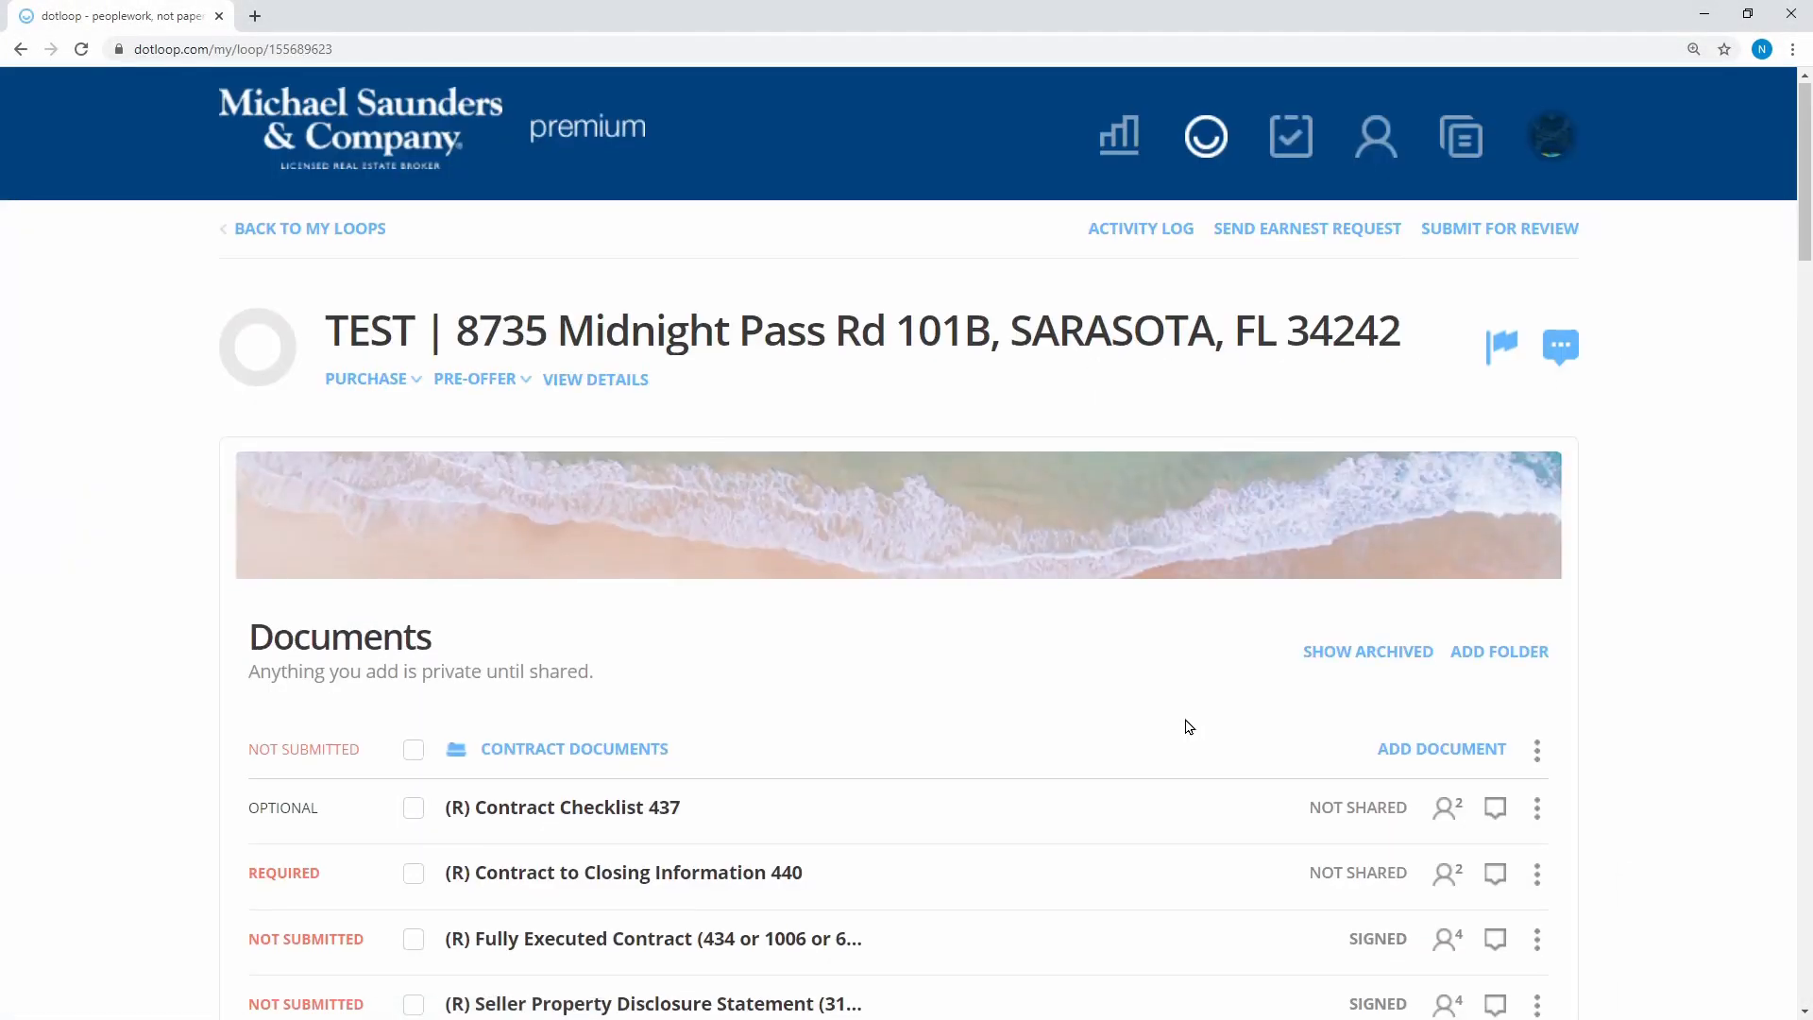
pyautogui.scroll(-4, 1186, 728)
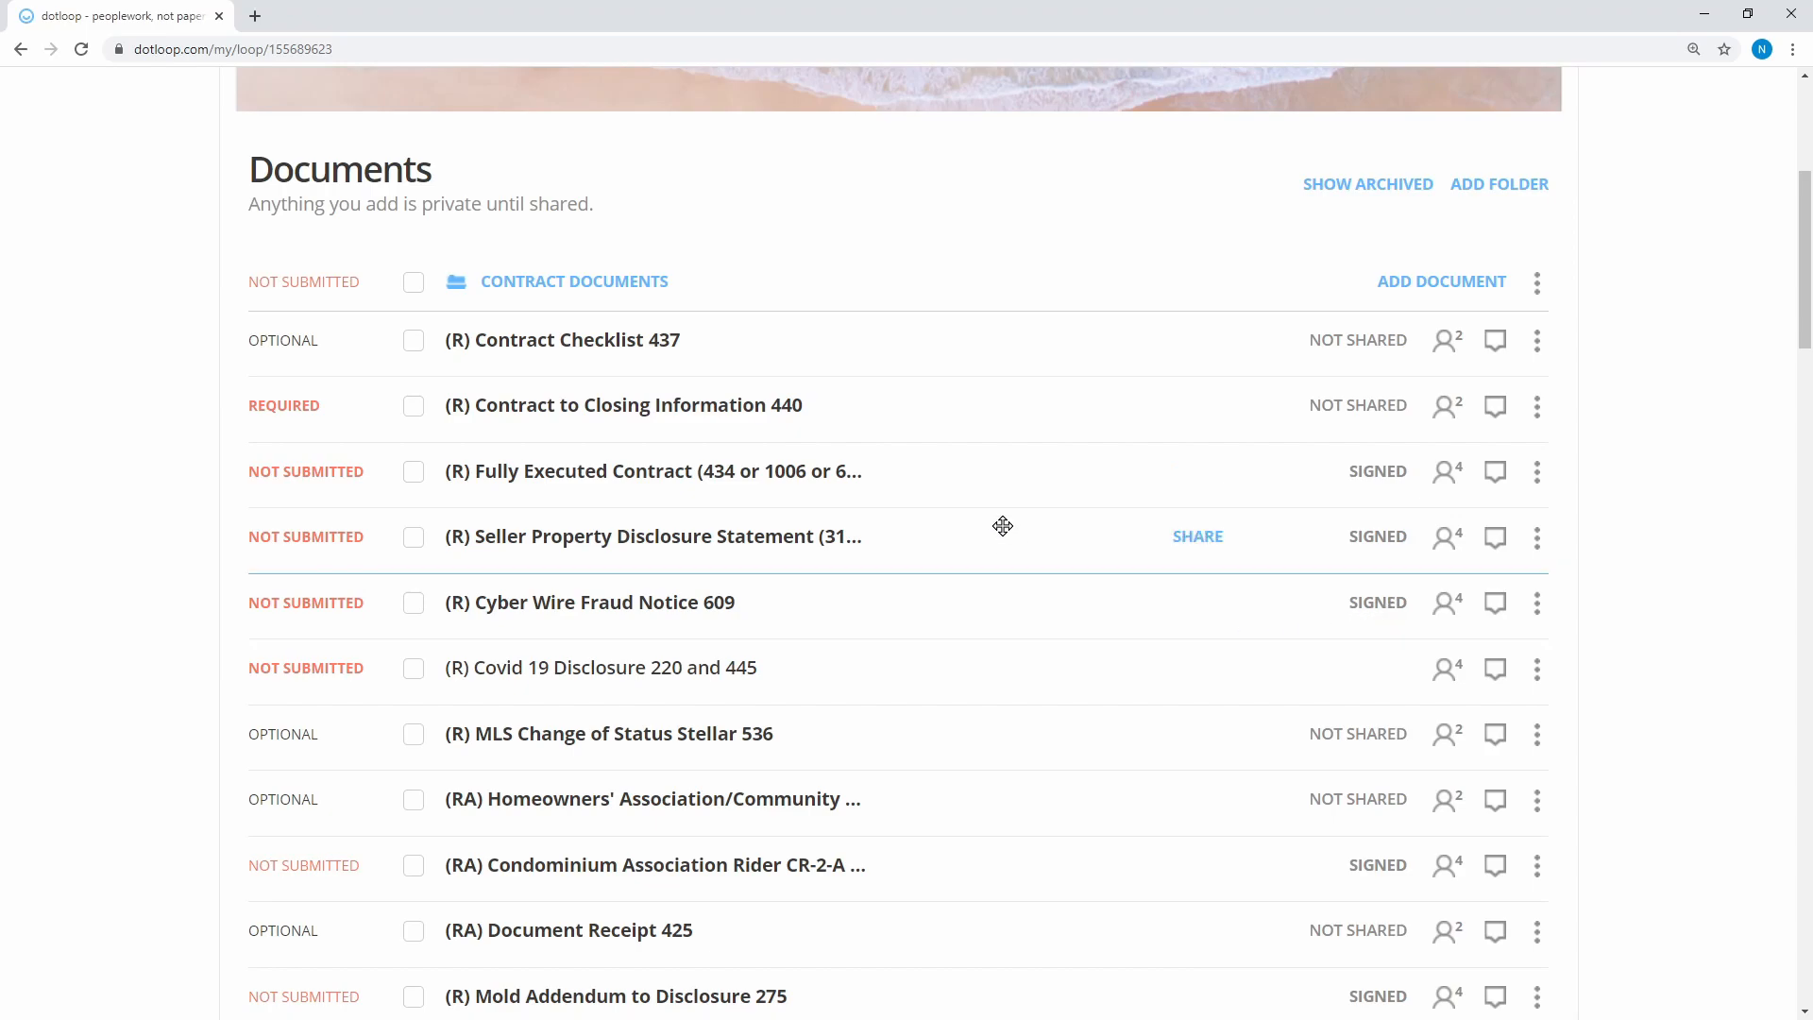
# Tick the executed contract, disclosures, wire-fraud notice, rider, mold addendum, inventory, COVID and pinhole forms
pyautogui.click(414, 471)
pyautogui.click(413, 537)
pyautogui.click(413, 603)
pyautogui.click(414, 864)
pyautogui.scroll(-3, 484, 893)
pyautogui.click(414, 735)
pyautogui.scroll(-2, 416, 944)
pyautogui.click(413, 857)
pyautogui.click(413, 923)
pyautogui.scroll(-4, 414, 921)
pyautogui.click(413, 673)
pyautogui.scroll(-4, 519, 866)
pyautogui.scroll(15, 519, 866)
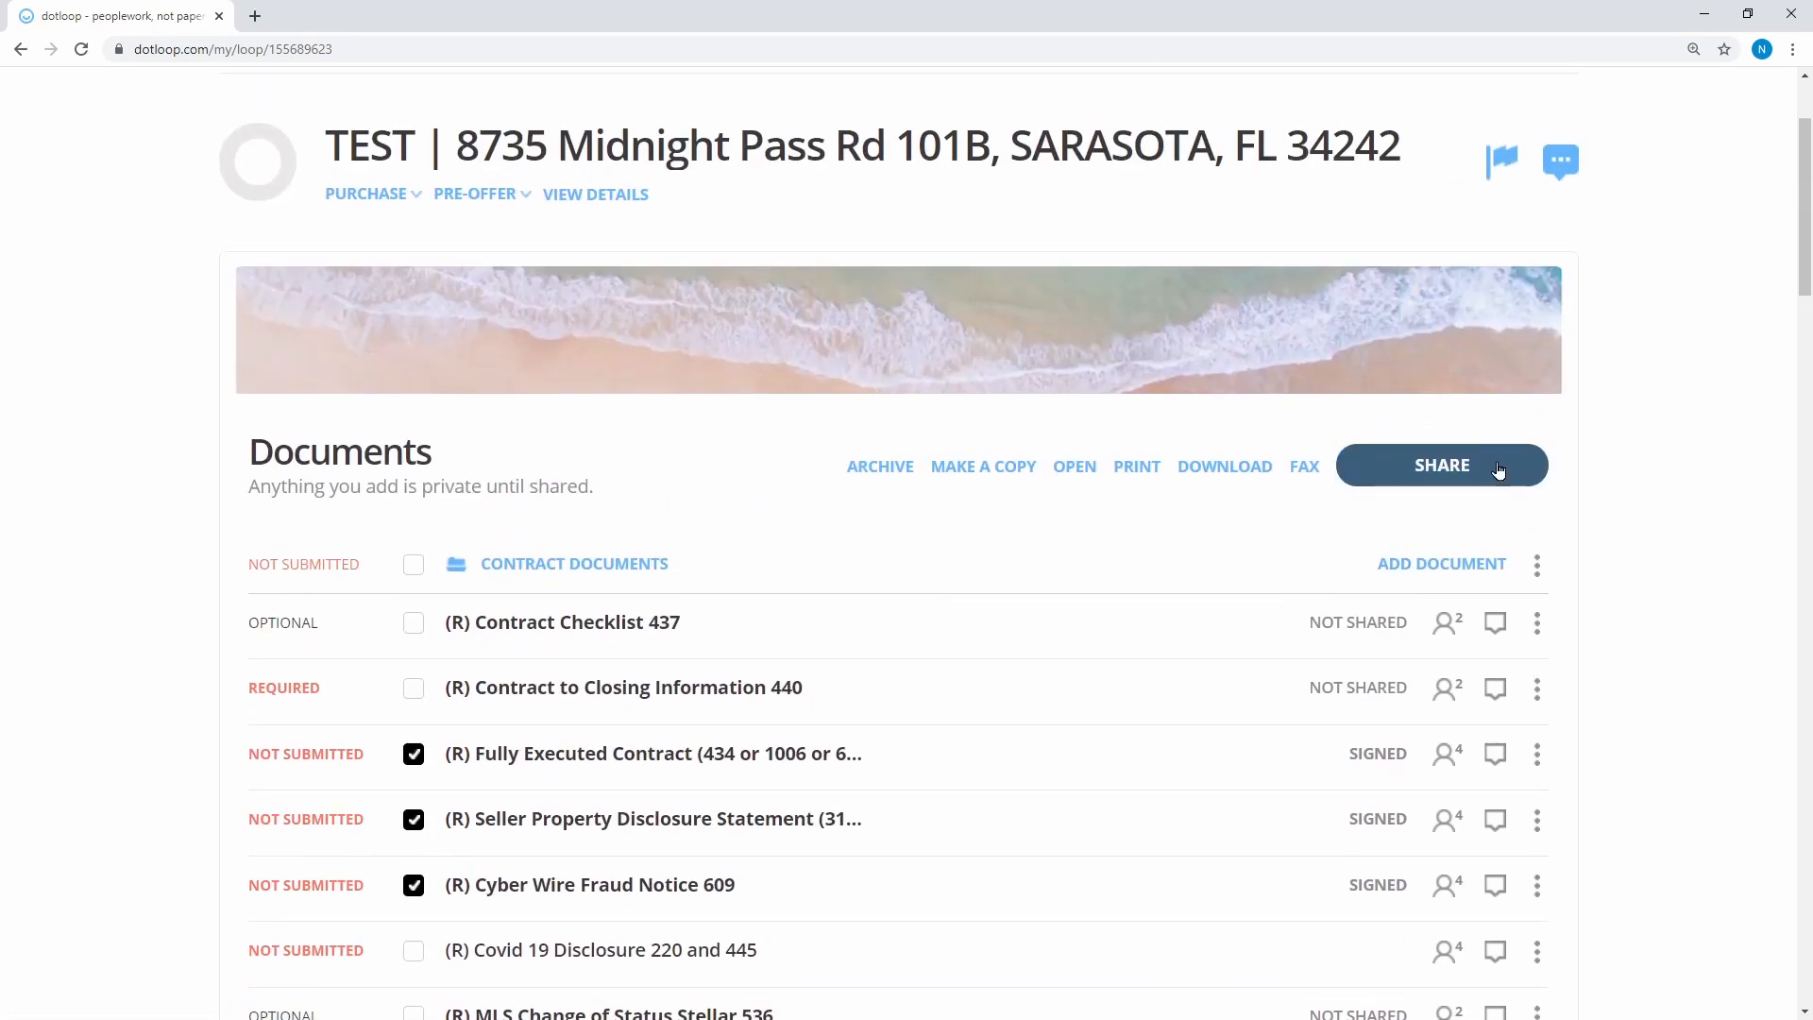
# Share the checked documents with the listing agent
pyautogui.click(1497, 469)
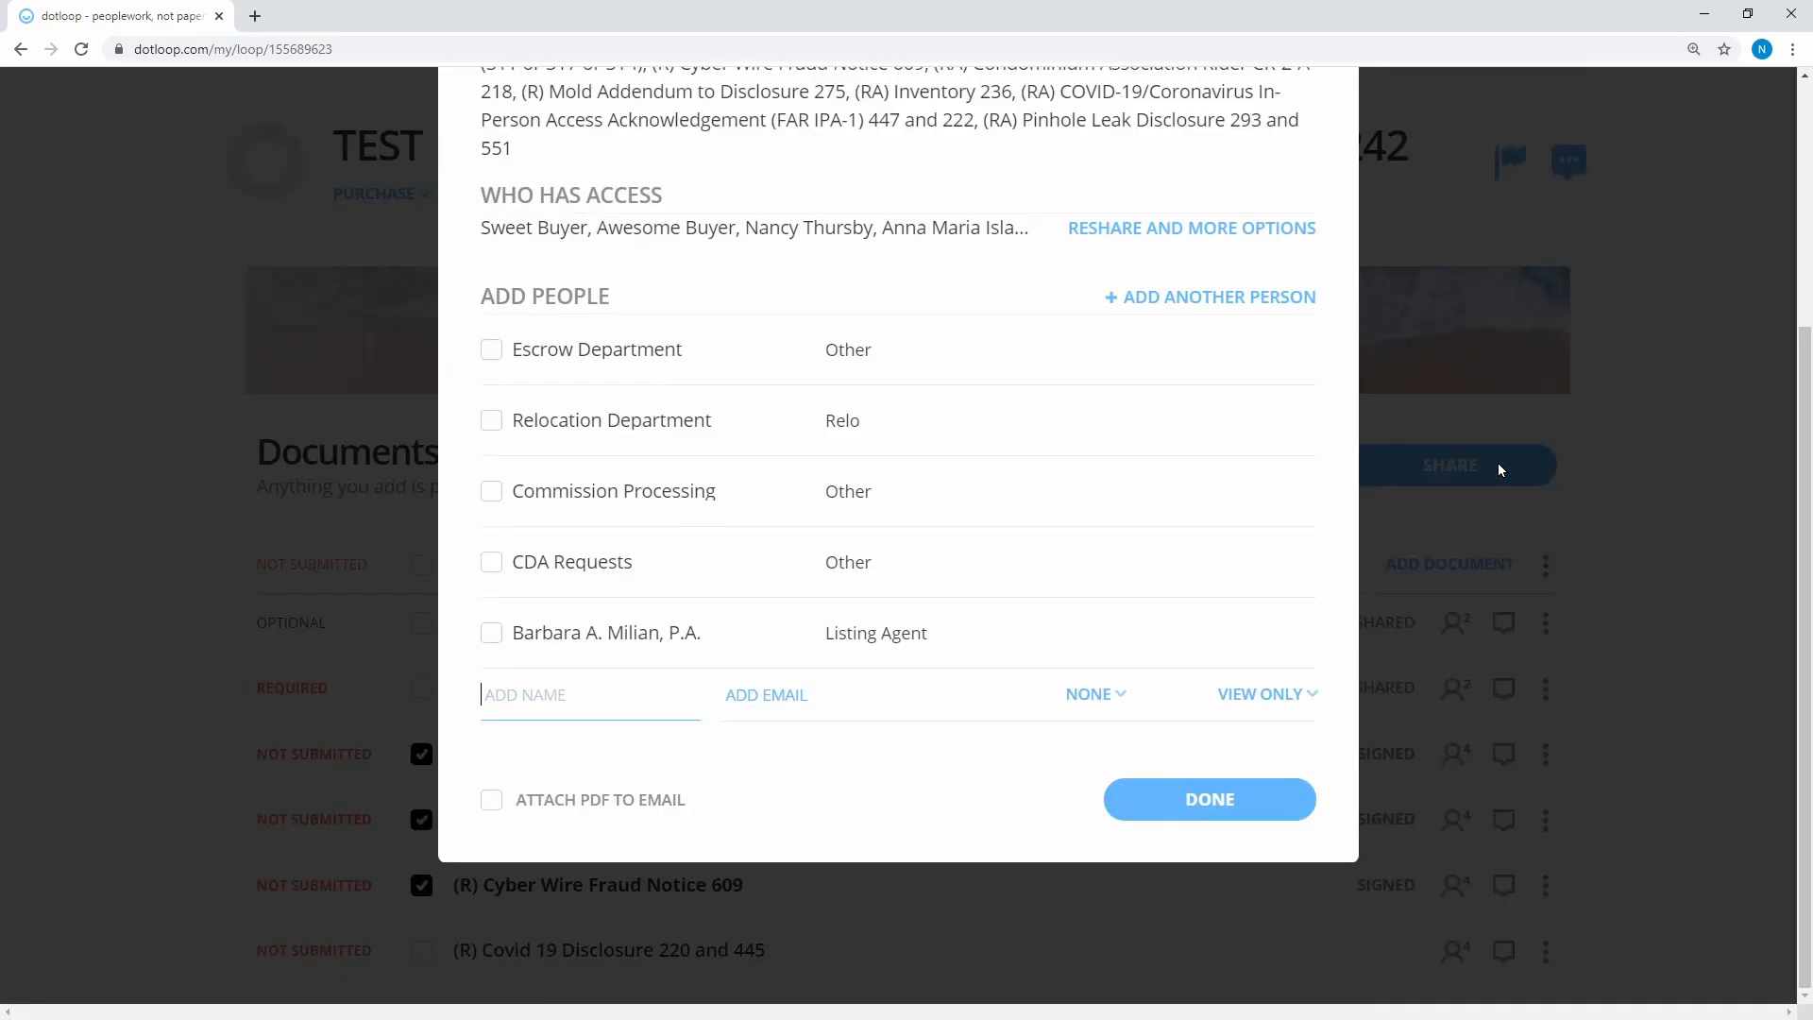
pyautogui.click(491, 635)
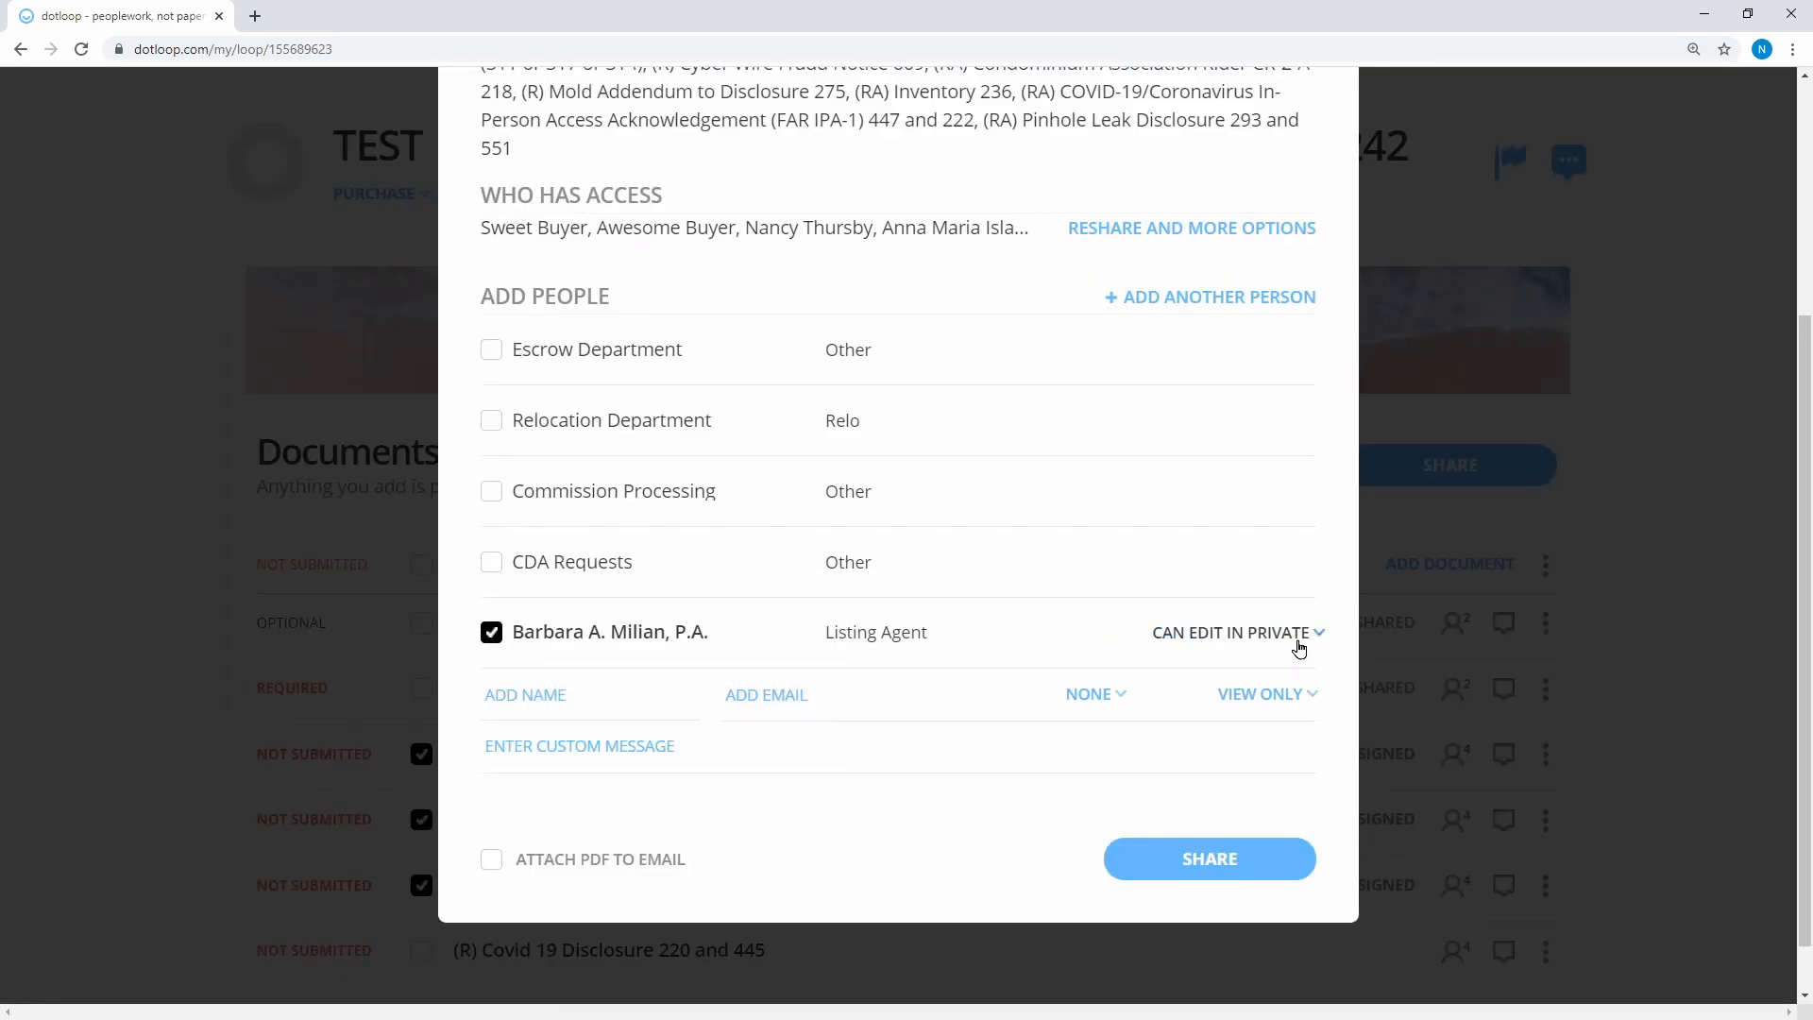
pyautogui.click(1220, 861)
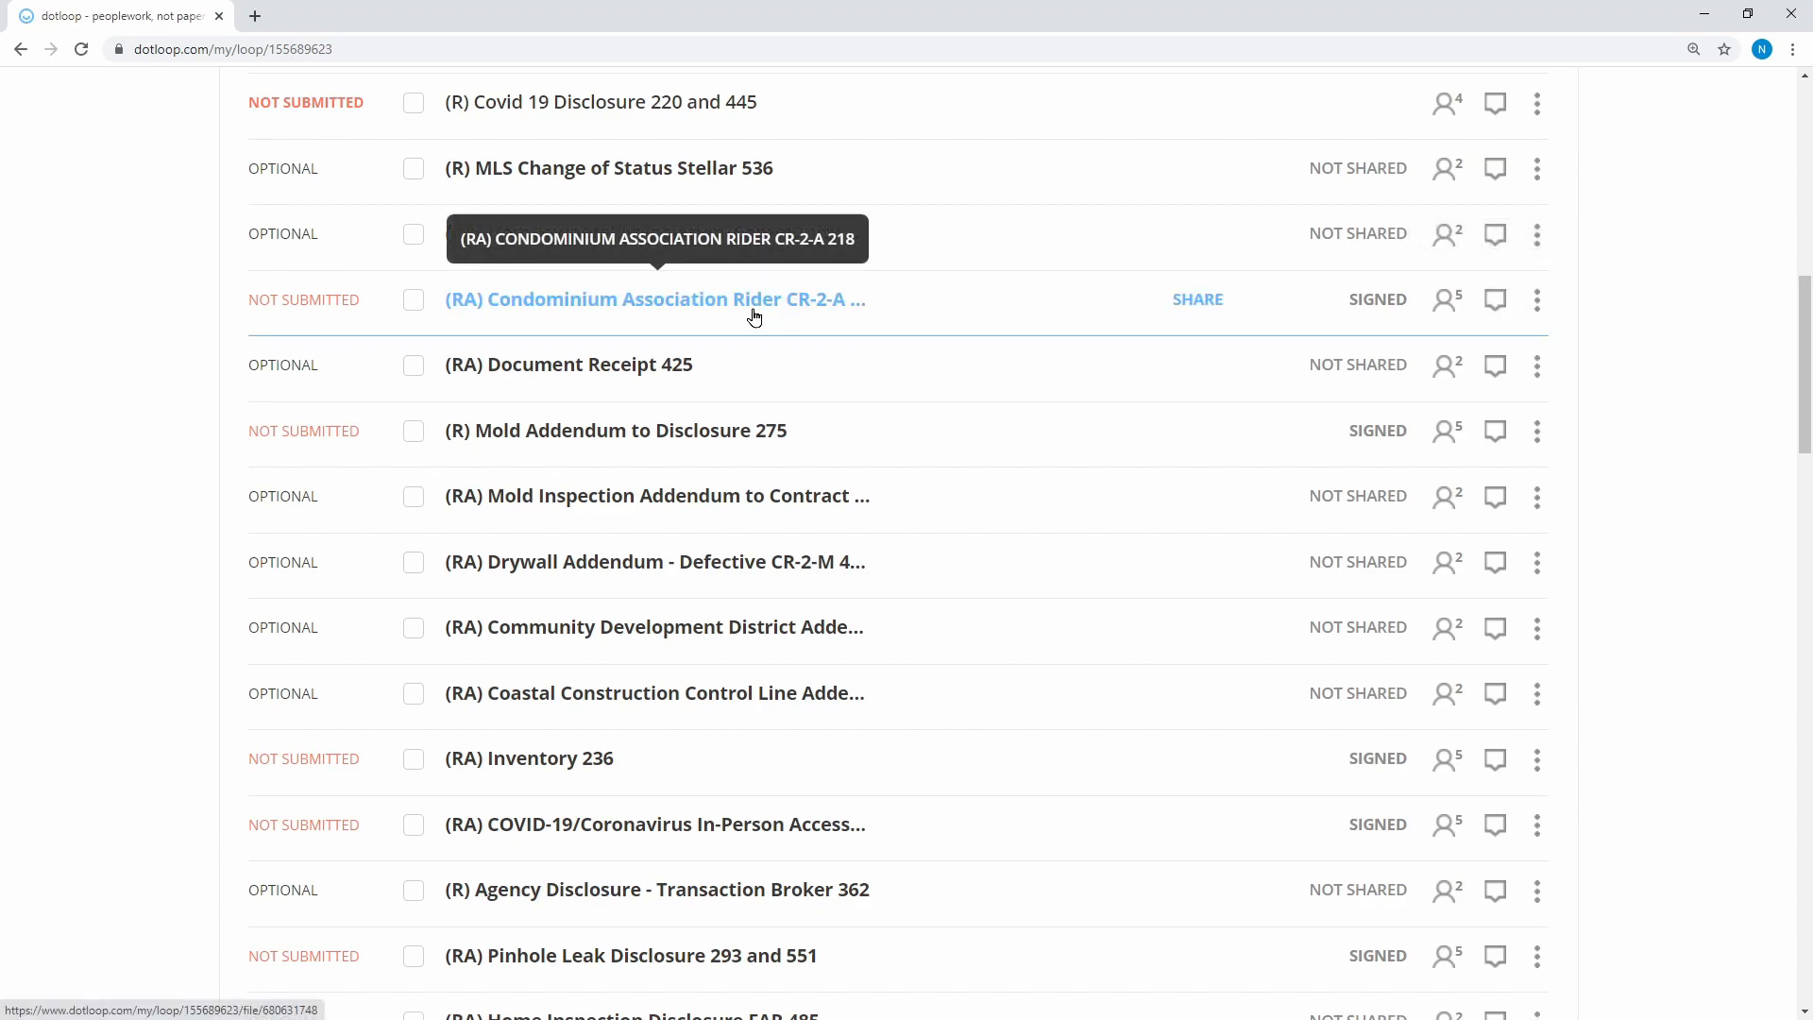
# Reply to the Condominium Association Rider's compliance note: sellers signed where the buyers' initials belonged
pyautogui.click(1498, 313)
pyautogui.click(1021, 716)
pyautogui.write('It looks li')
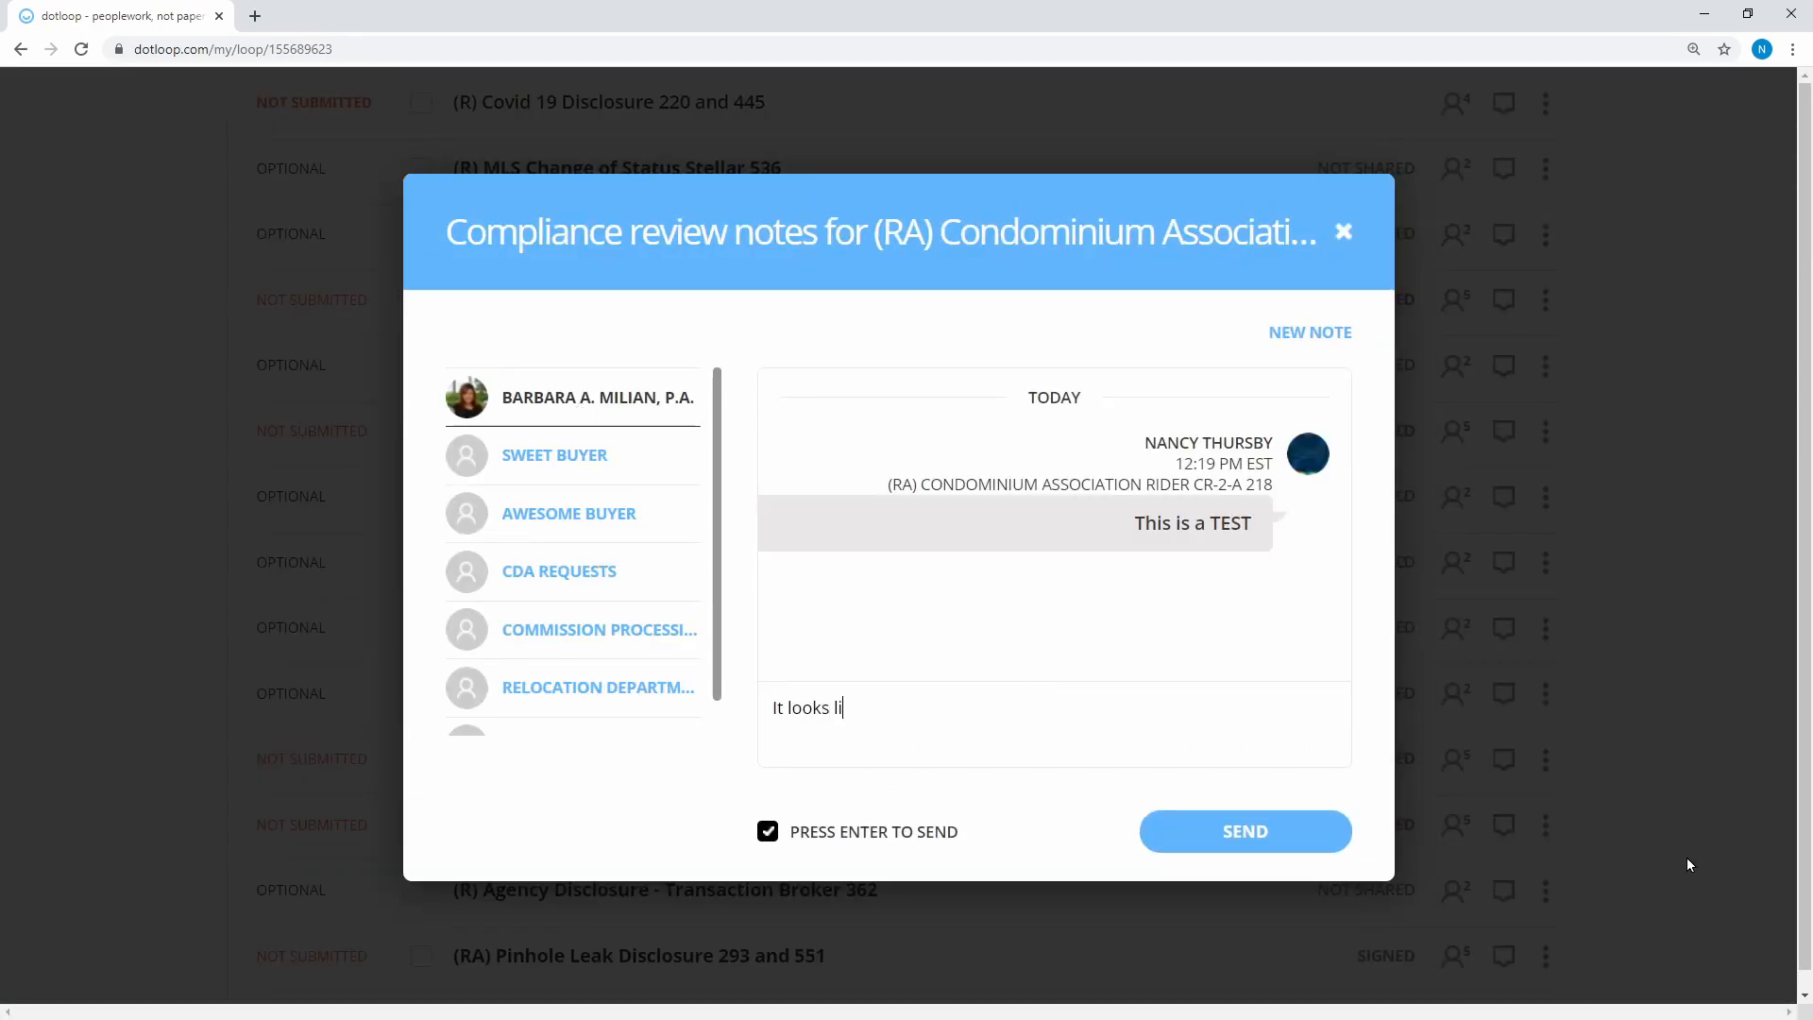
pyautogui.write('ke the sellers signed where the buyers initials should have gone. please have the')
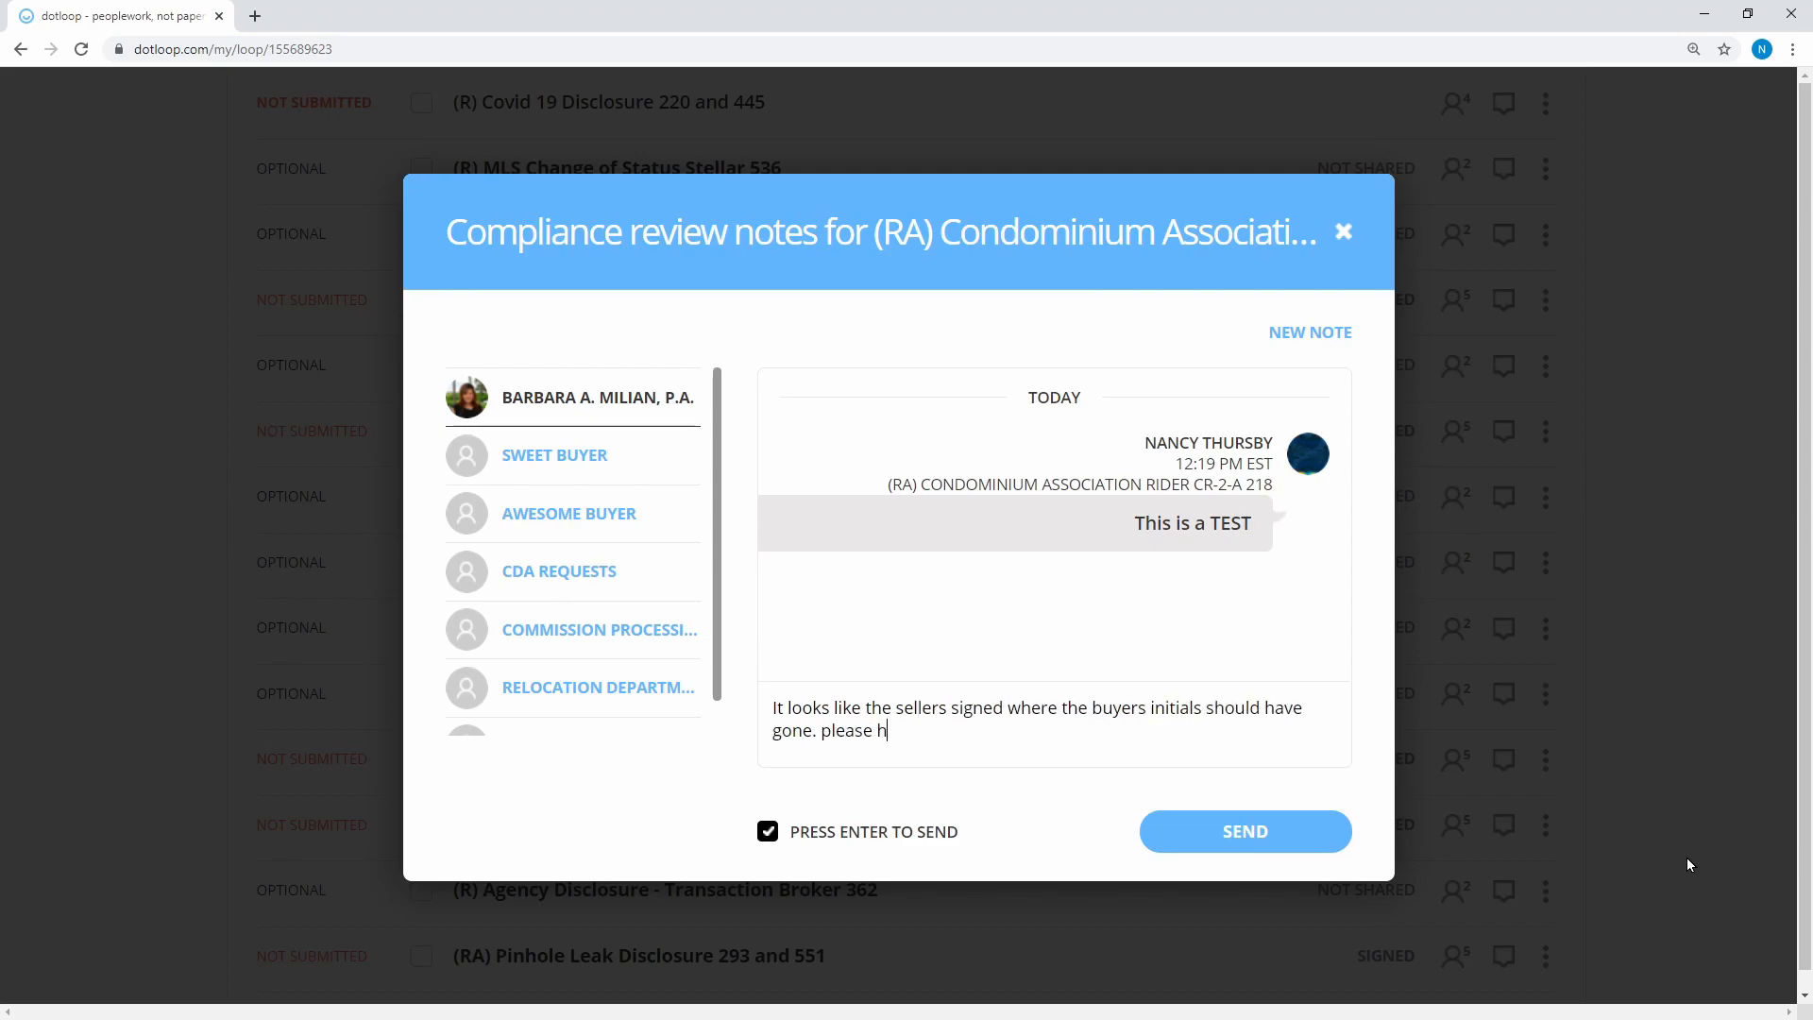
pyautogui.write(' sellers sign in the right location.')
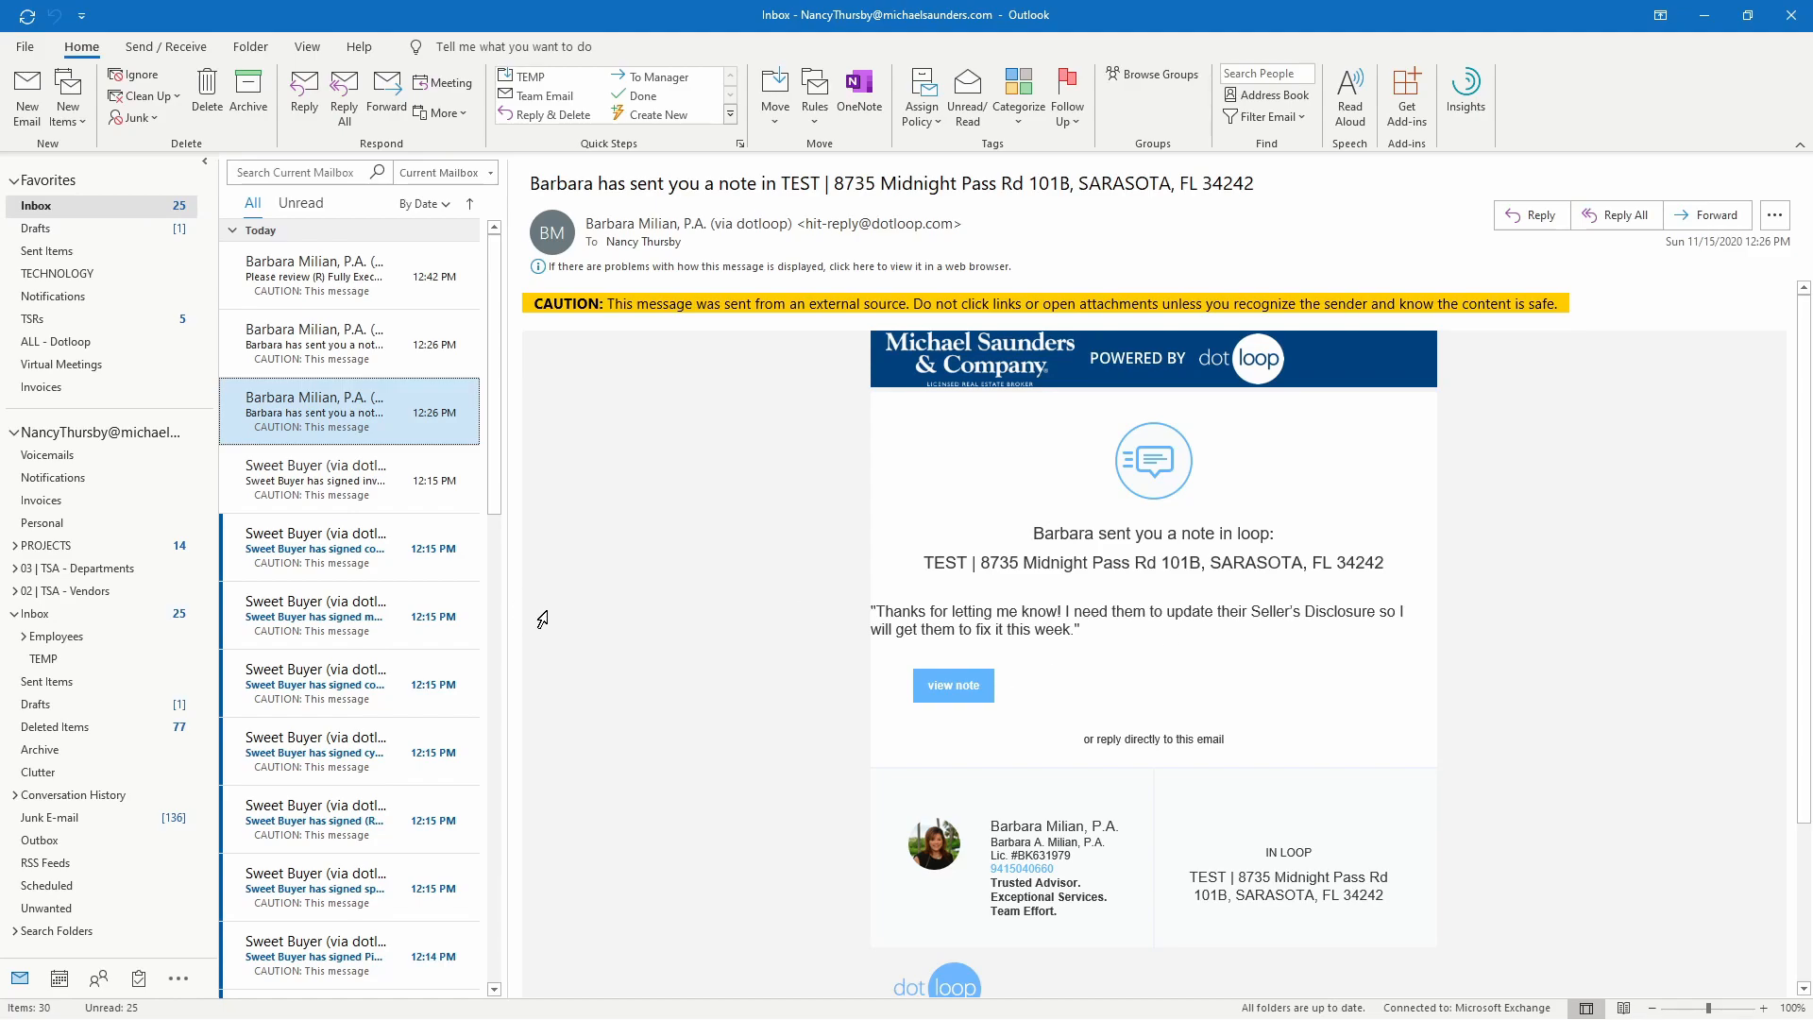
# Open the 12:42 PM Fully Executed Contract review email and view the document in dotloop
pyautogui.click(300, 285)
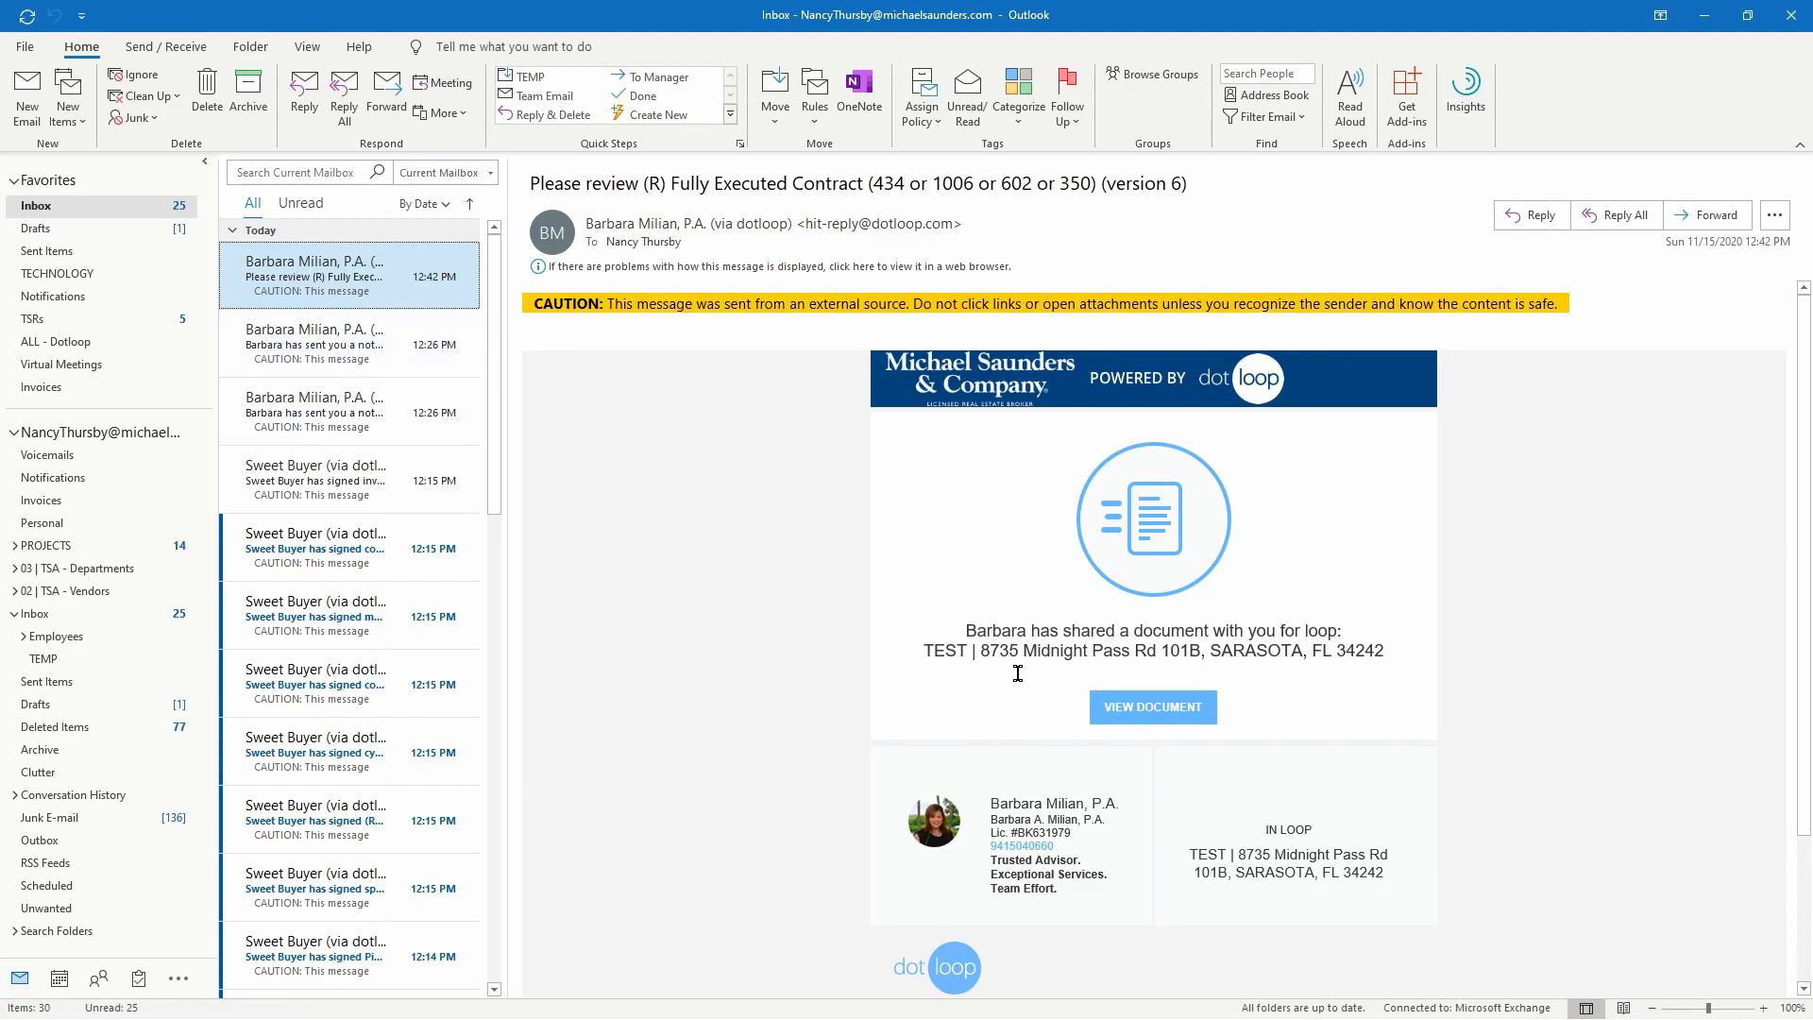
pyautogui.click(1175, 721)
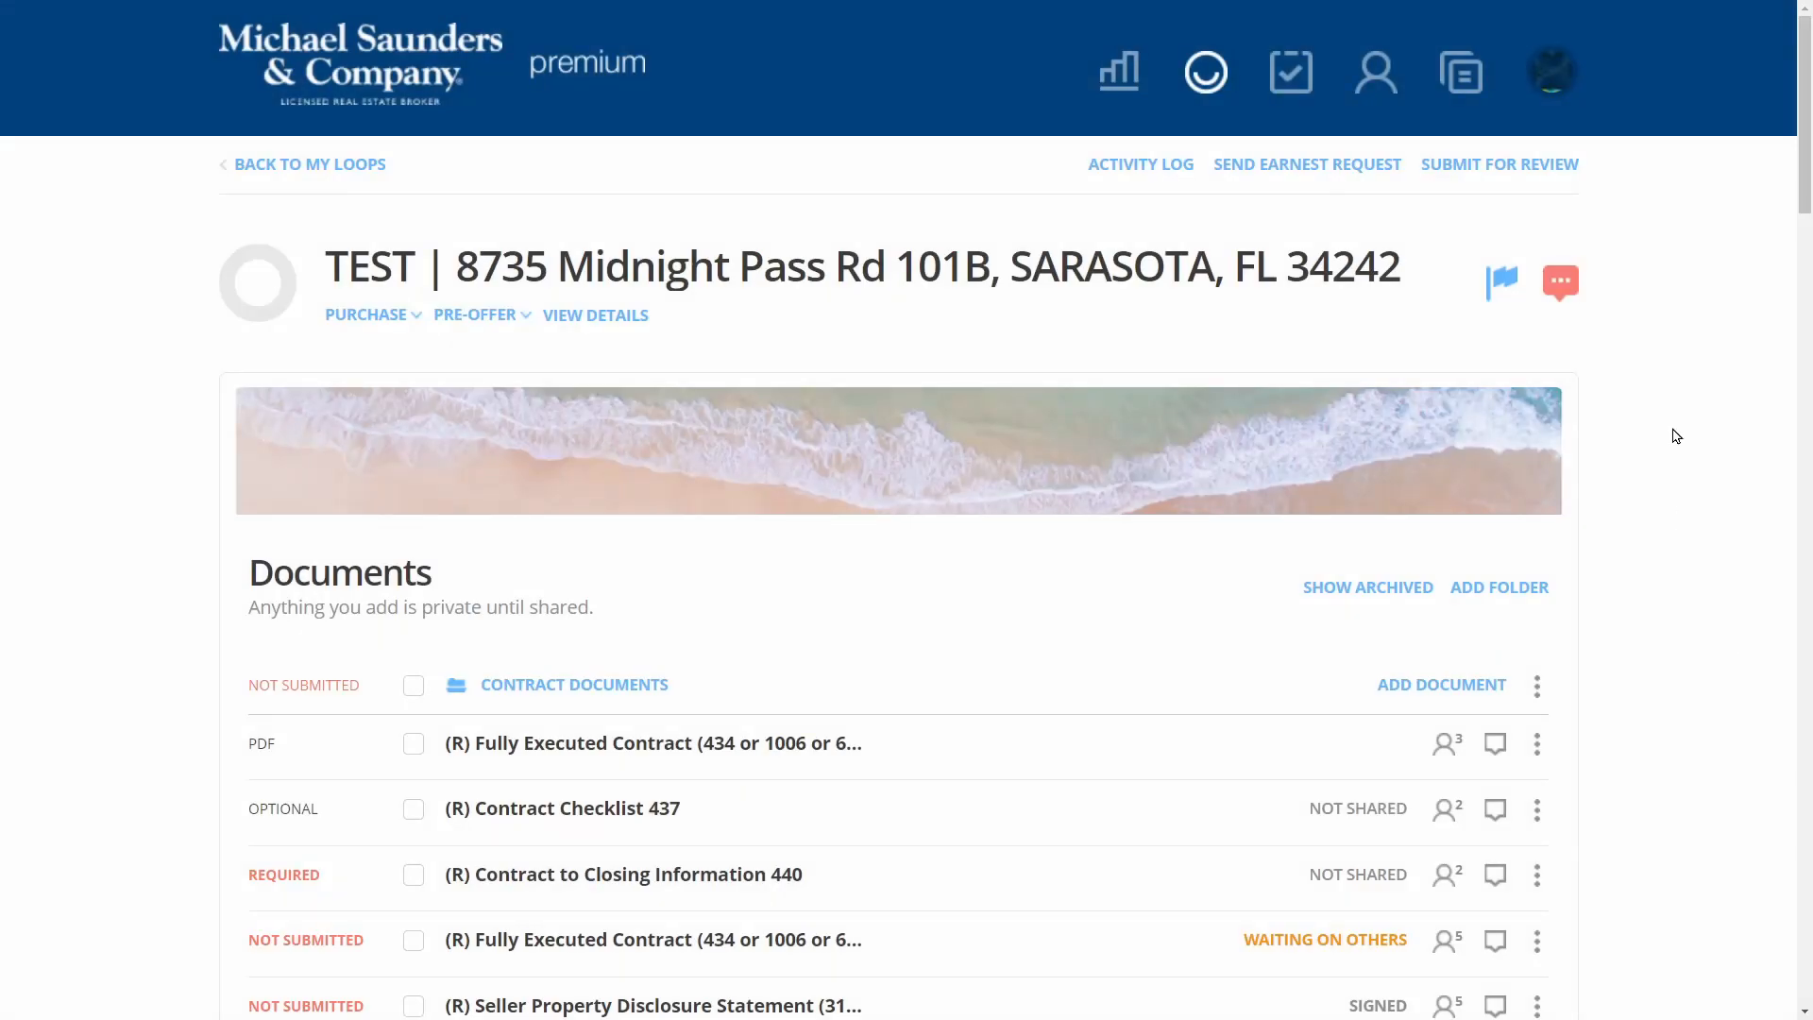
# Review the loop's compliance notes, then check the AB/SB initial fields on the Fully Executed Contract
pyautogui.click(1561, 281)
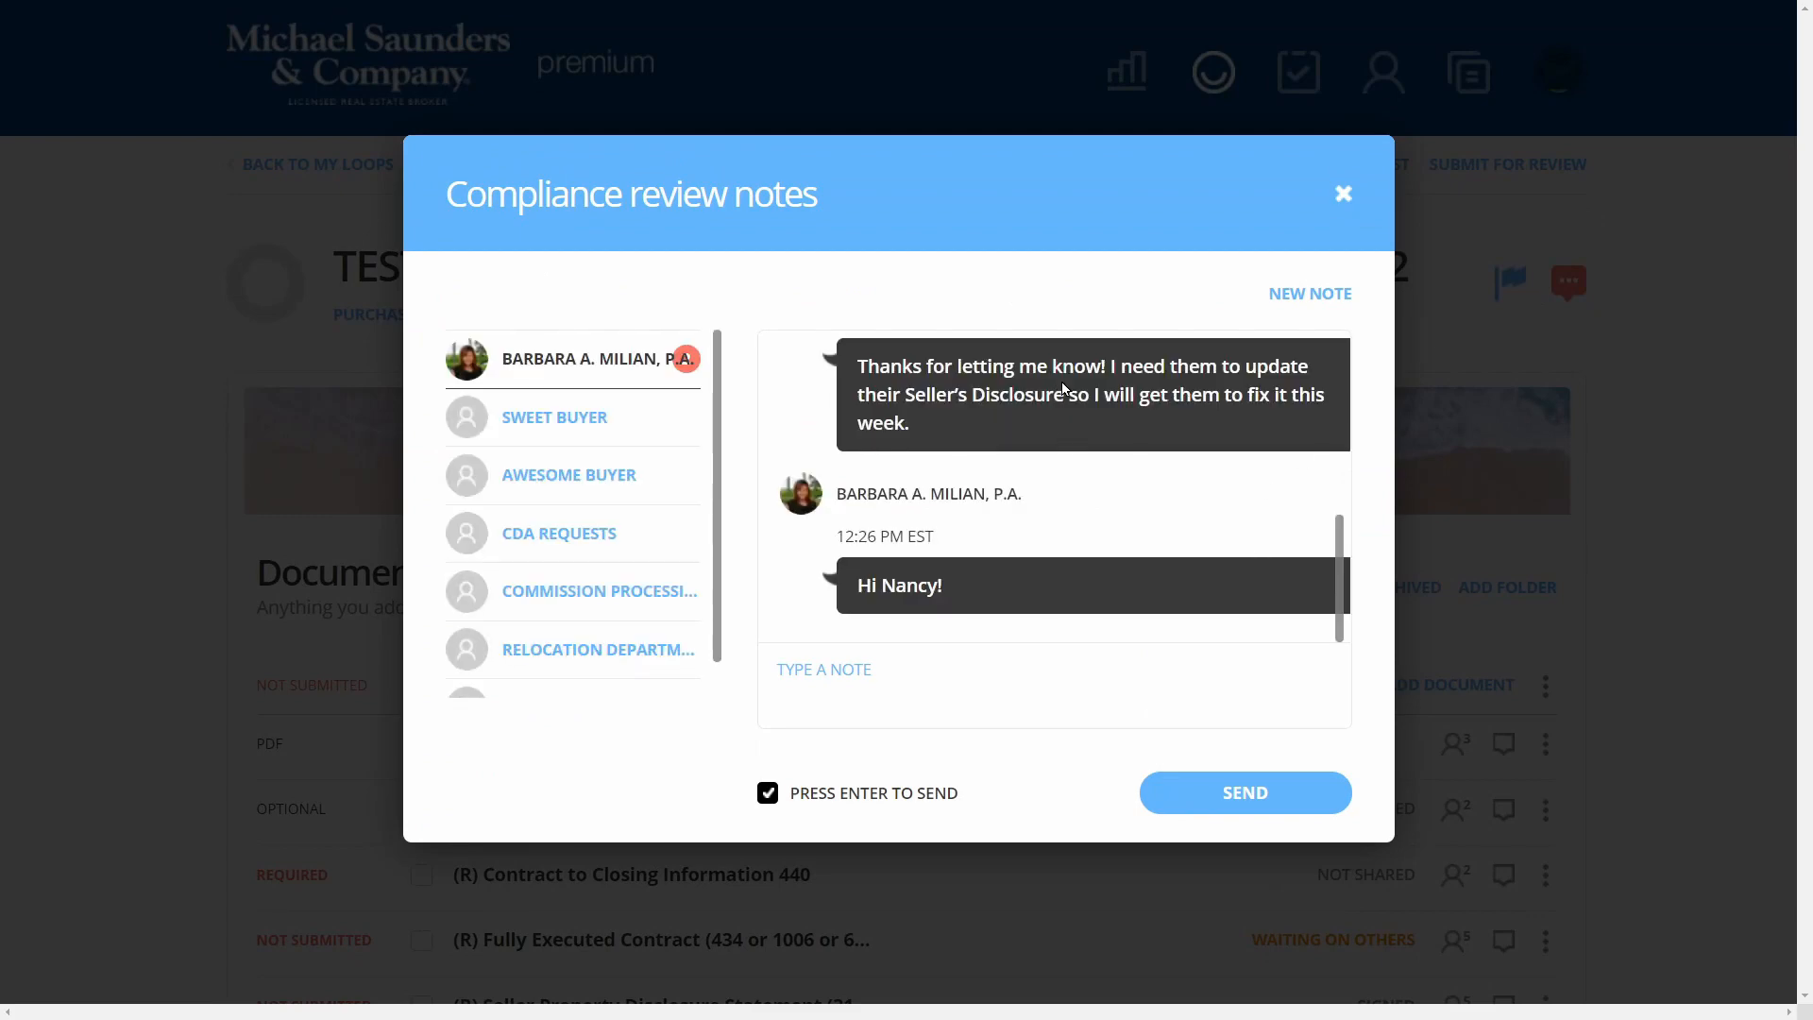
pyautogui.click(1345, 196)
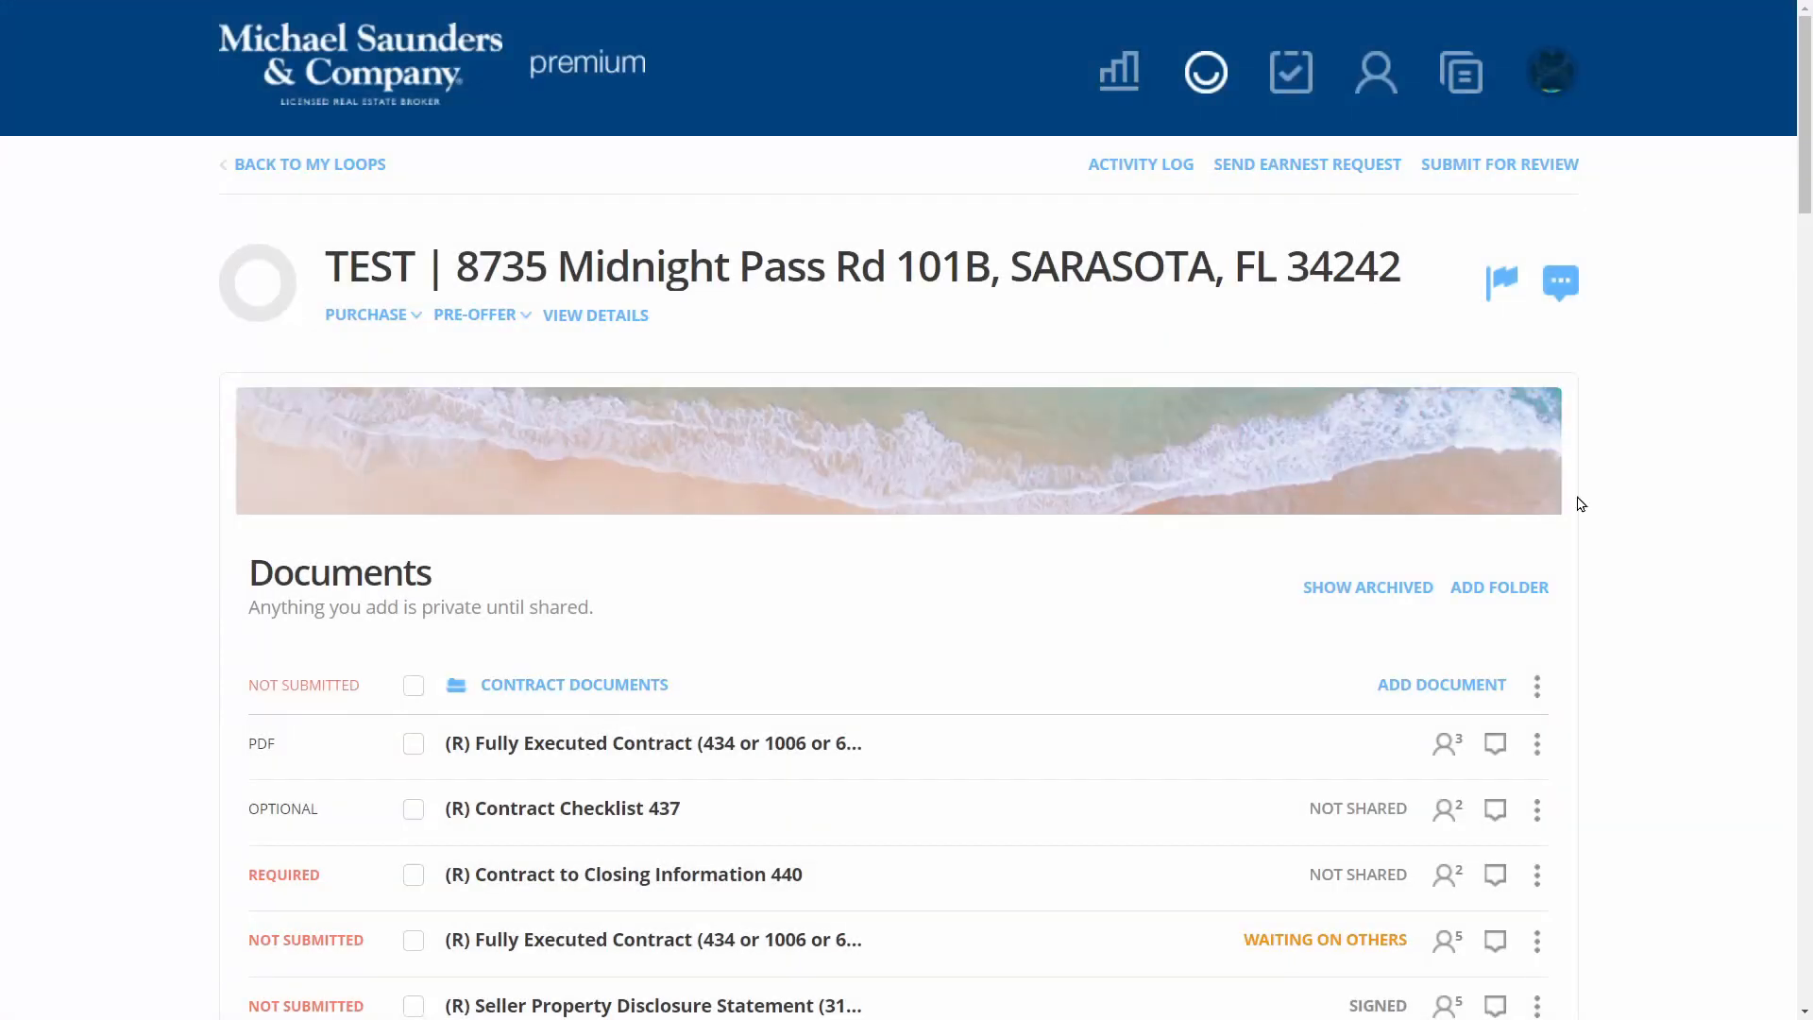
pyautogui.click(766, 746)
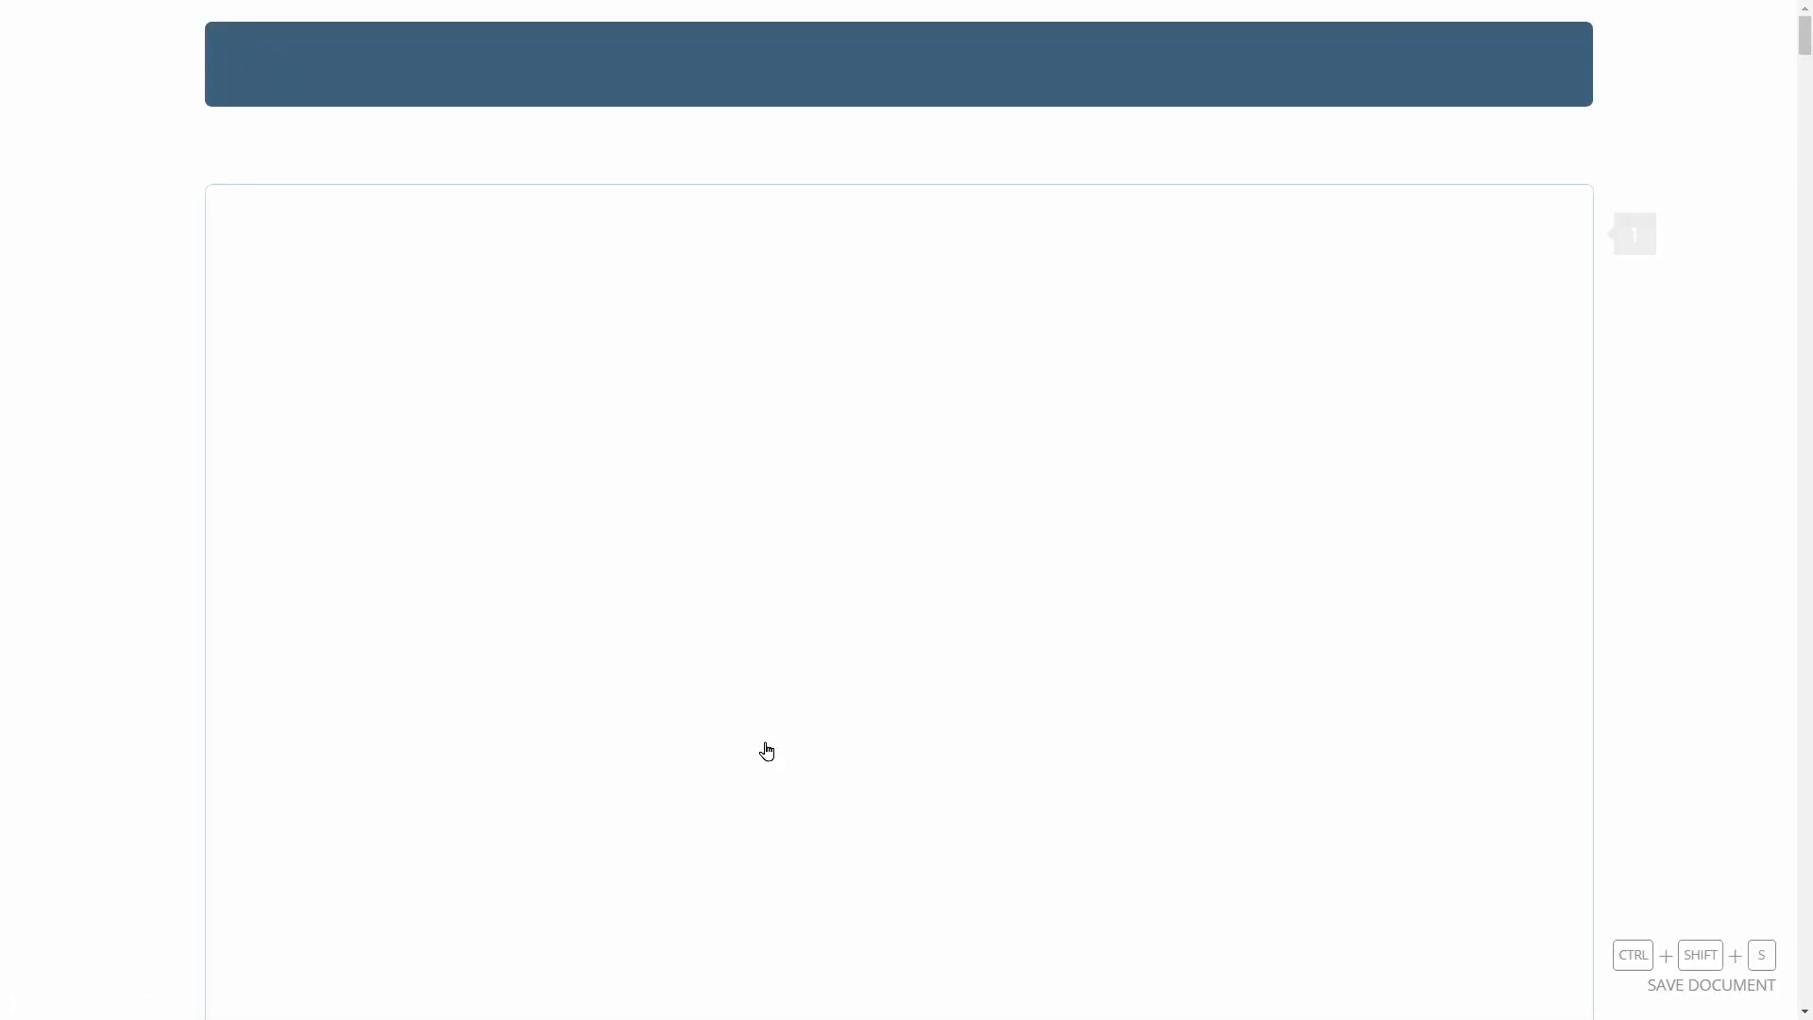
pyautogui.scroll(-6, 1187, 662)
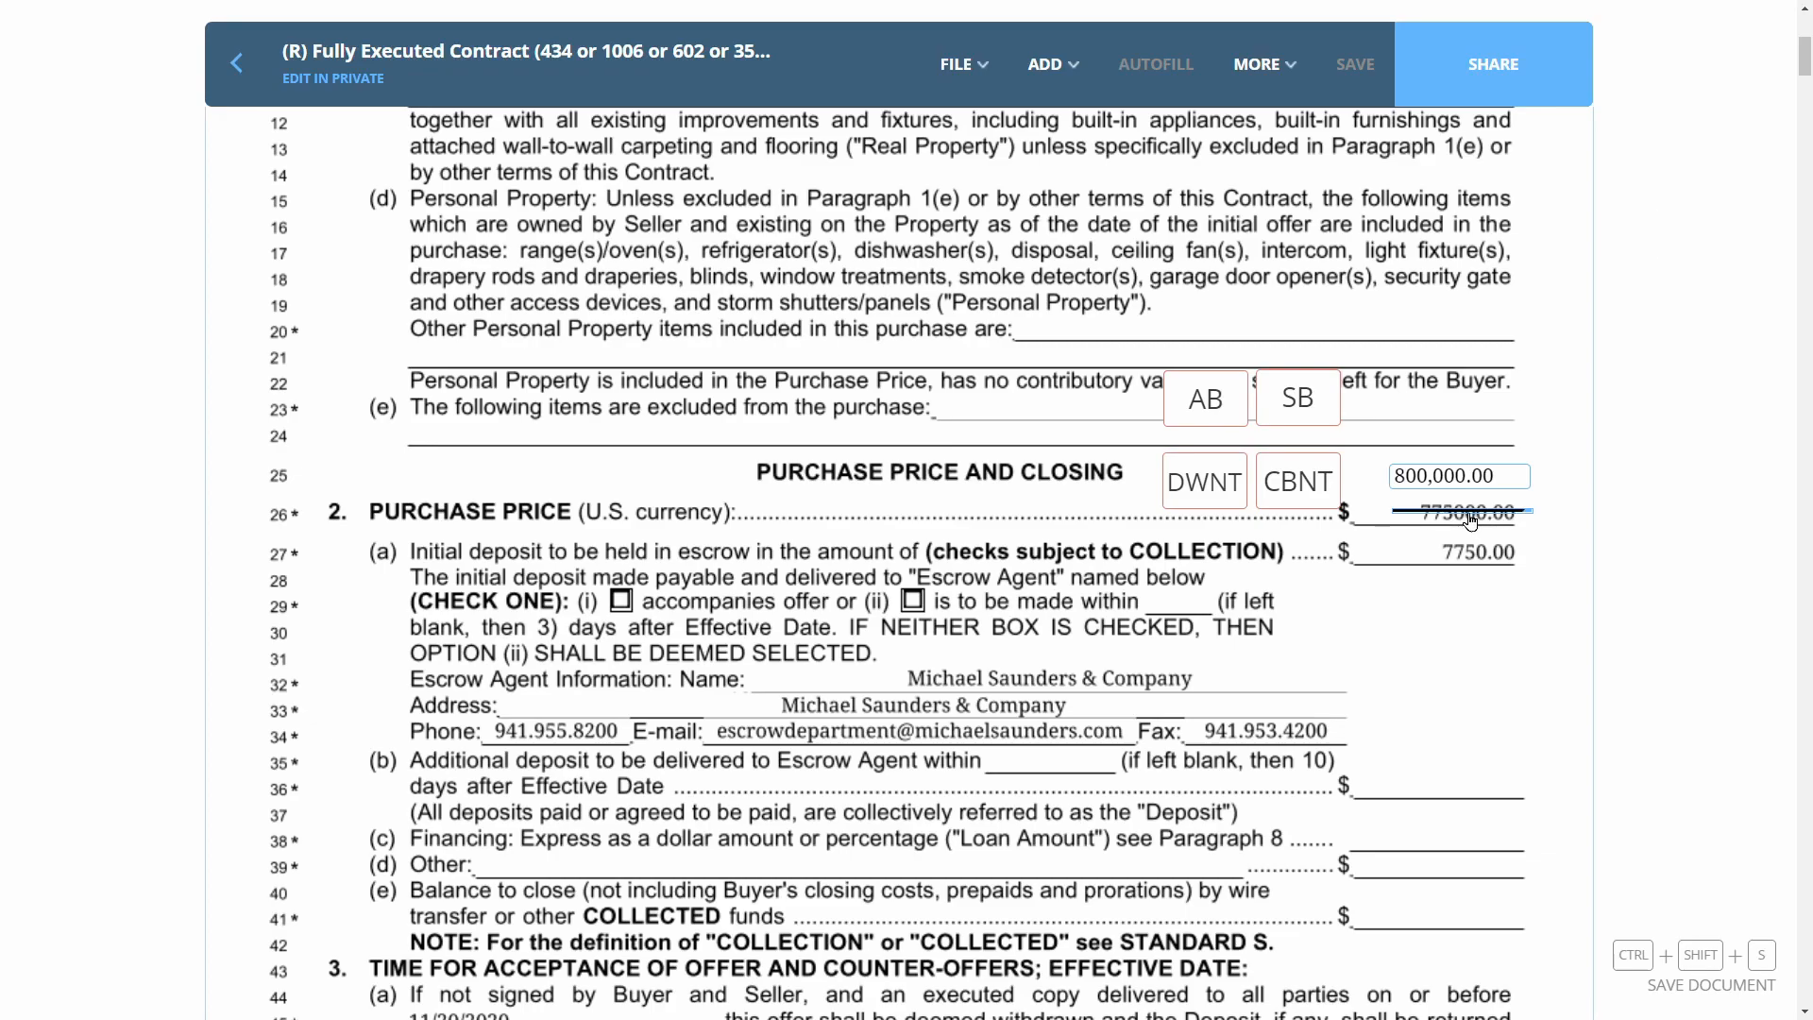
pyautogui.click(1197, 402)
pyautogui.click(1294, 396)
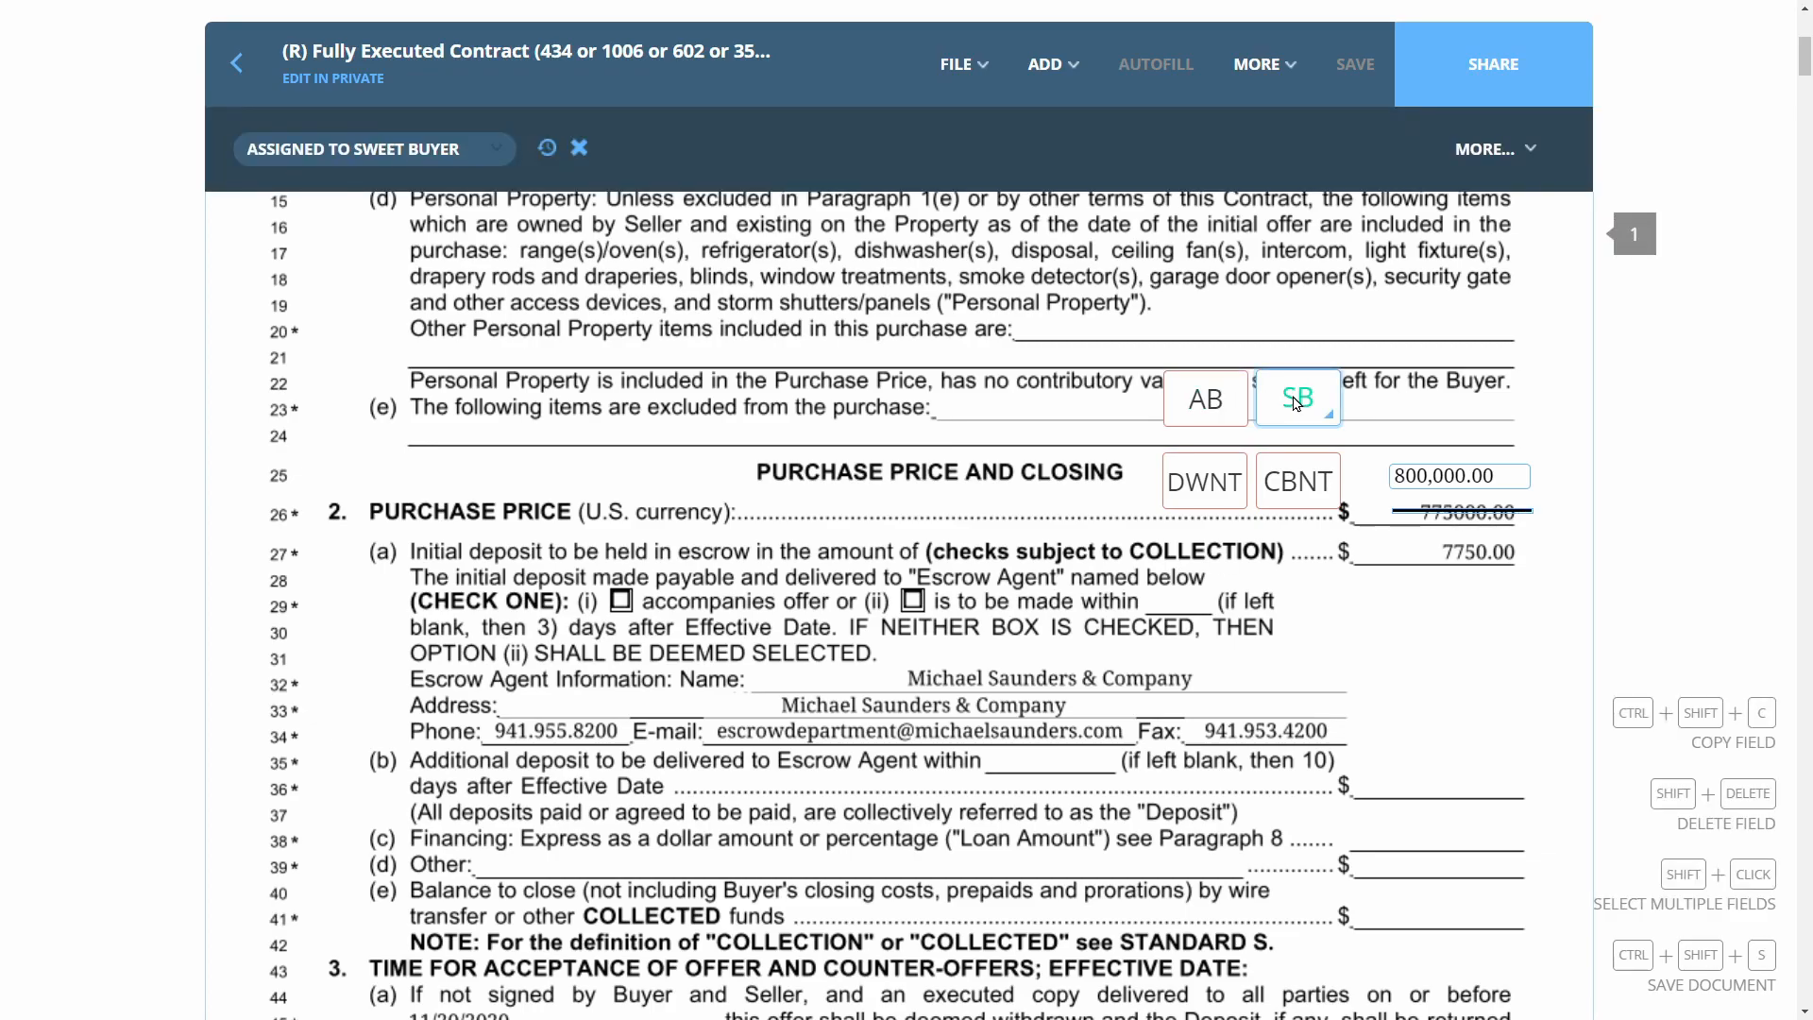
pyautogui.click(1230, 409)
pyautogui.click(1293, 417)
pyautogui.click(1208, 411)
pyautogui.click(1327, 406)
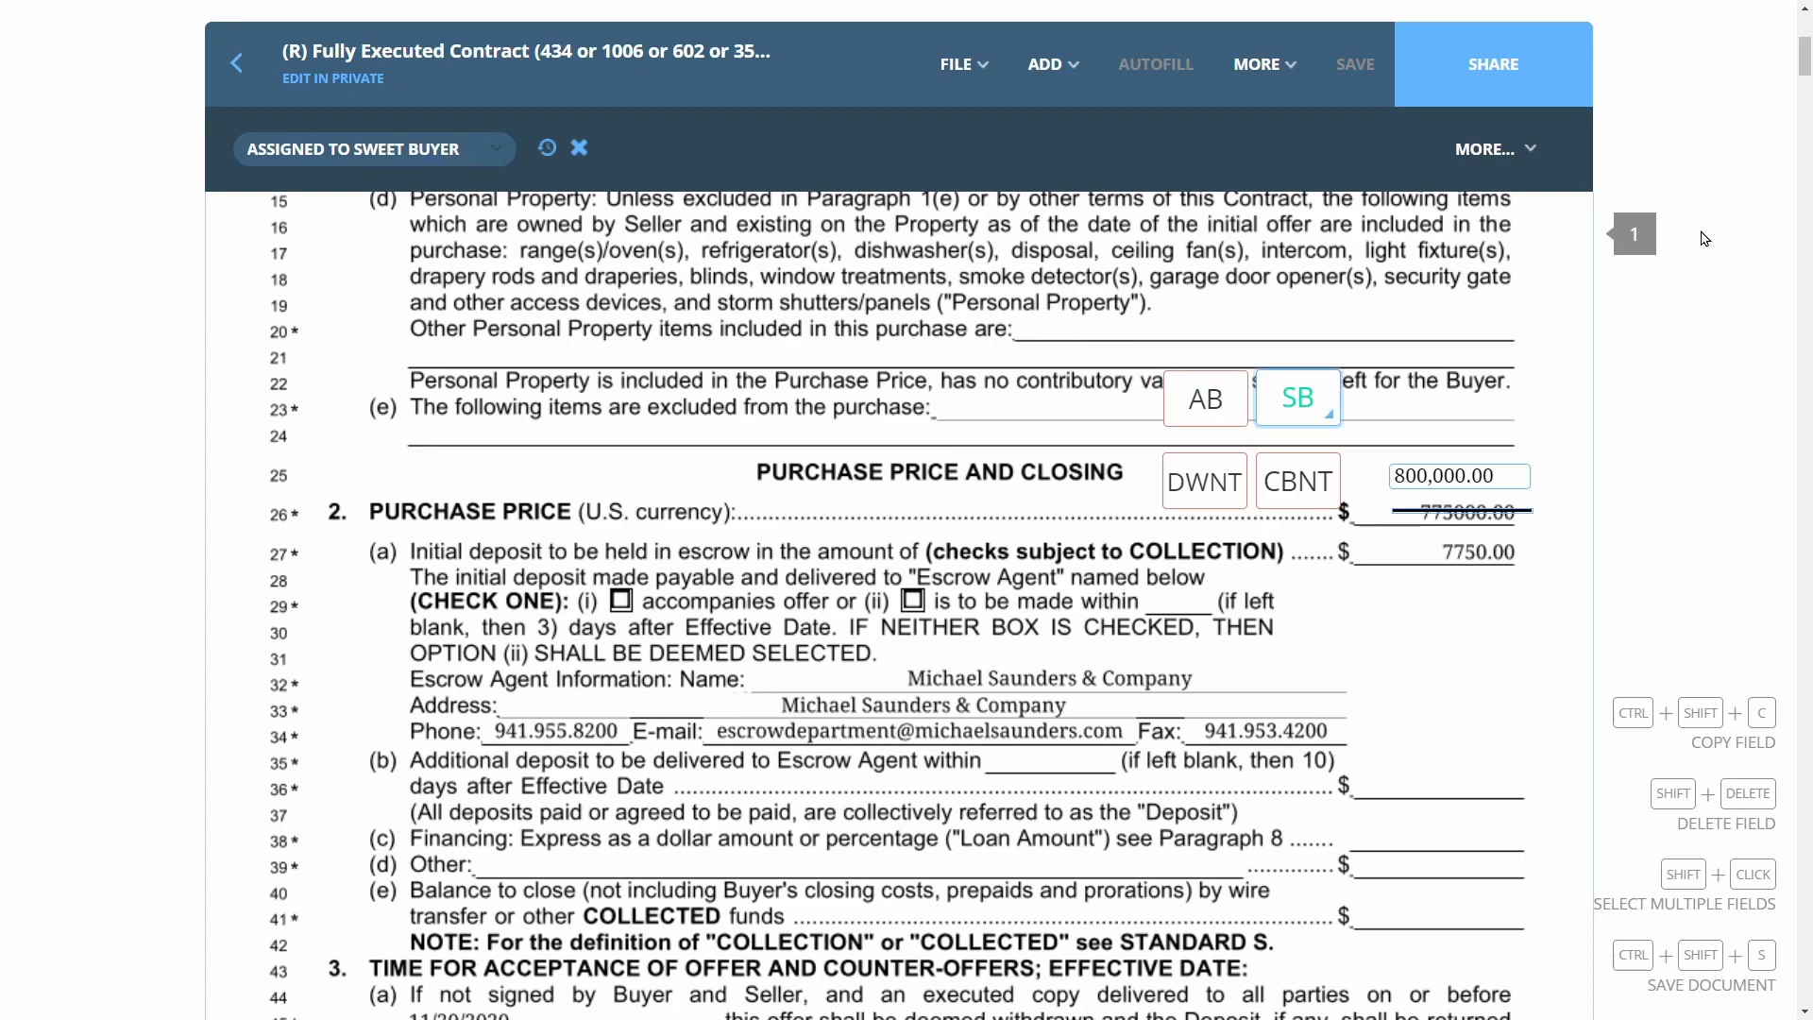
# Send the 800,000.00 contract revision to both buyers for initialing
pyautogui.click(1505, 79)
pyautogui.scroll(-4, 587, 141)
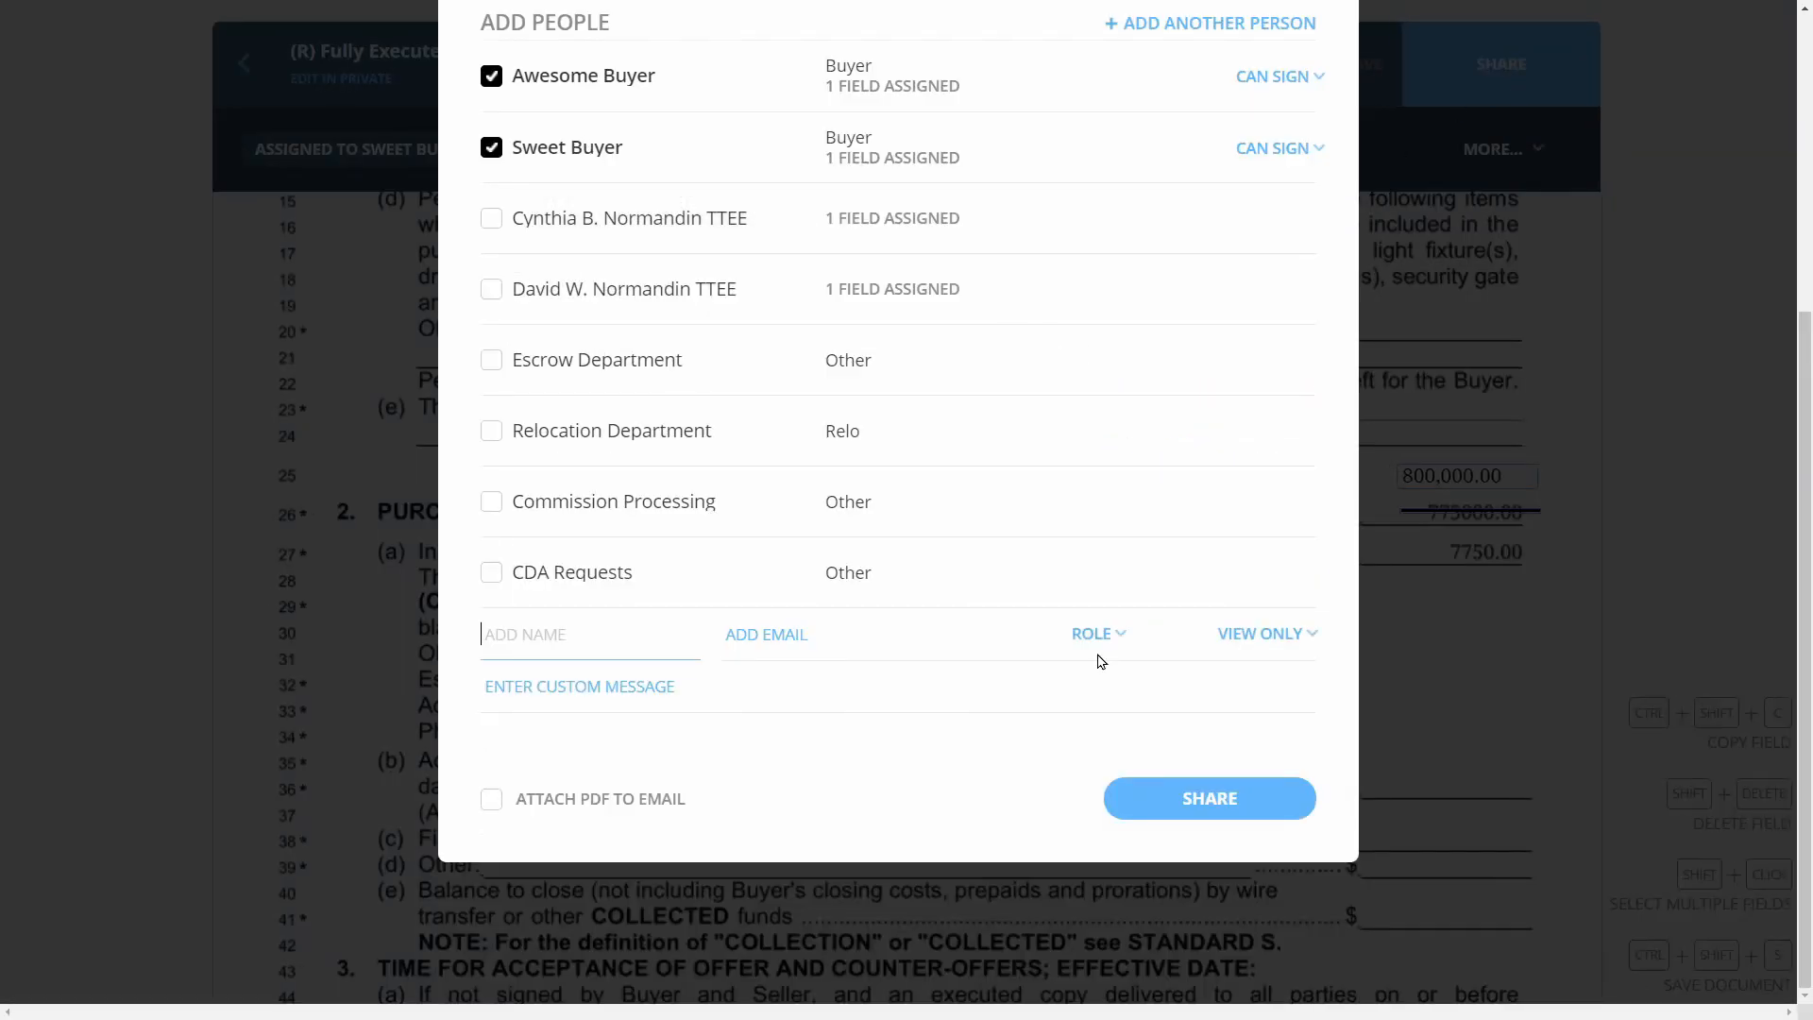
pyautogui.click(1215, 801)
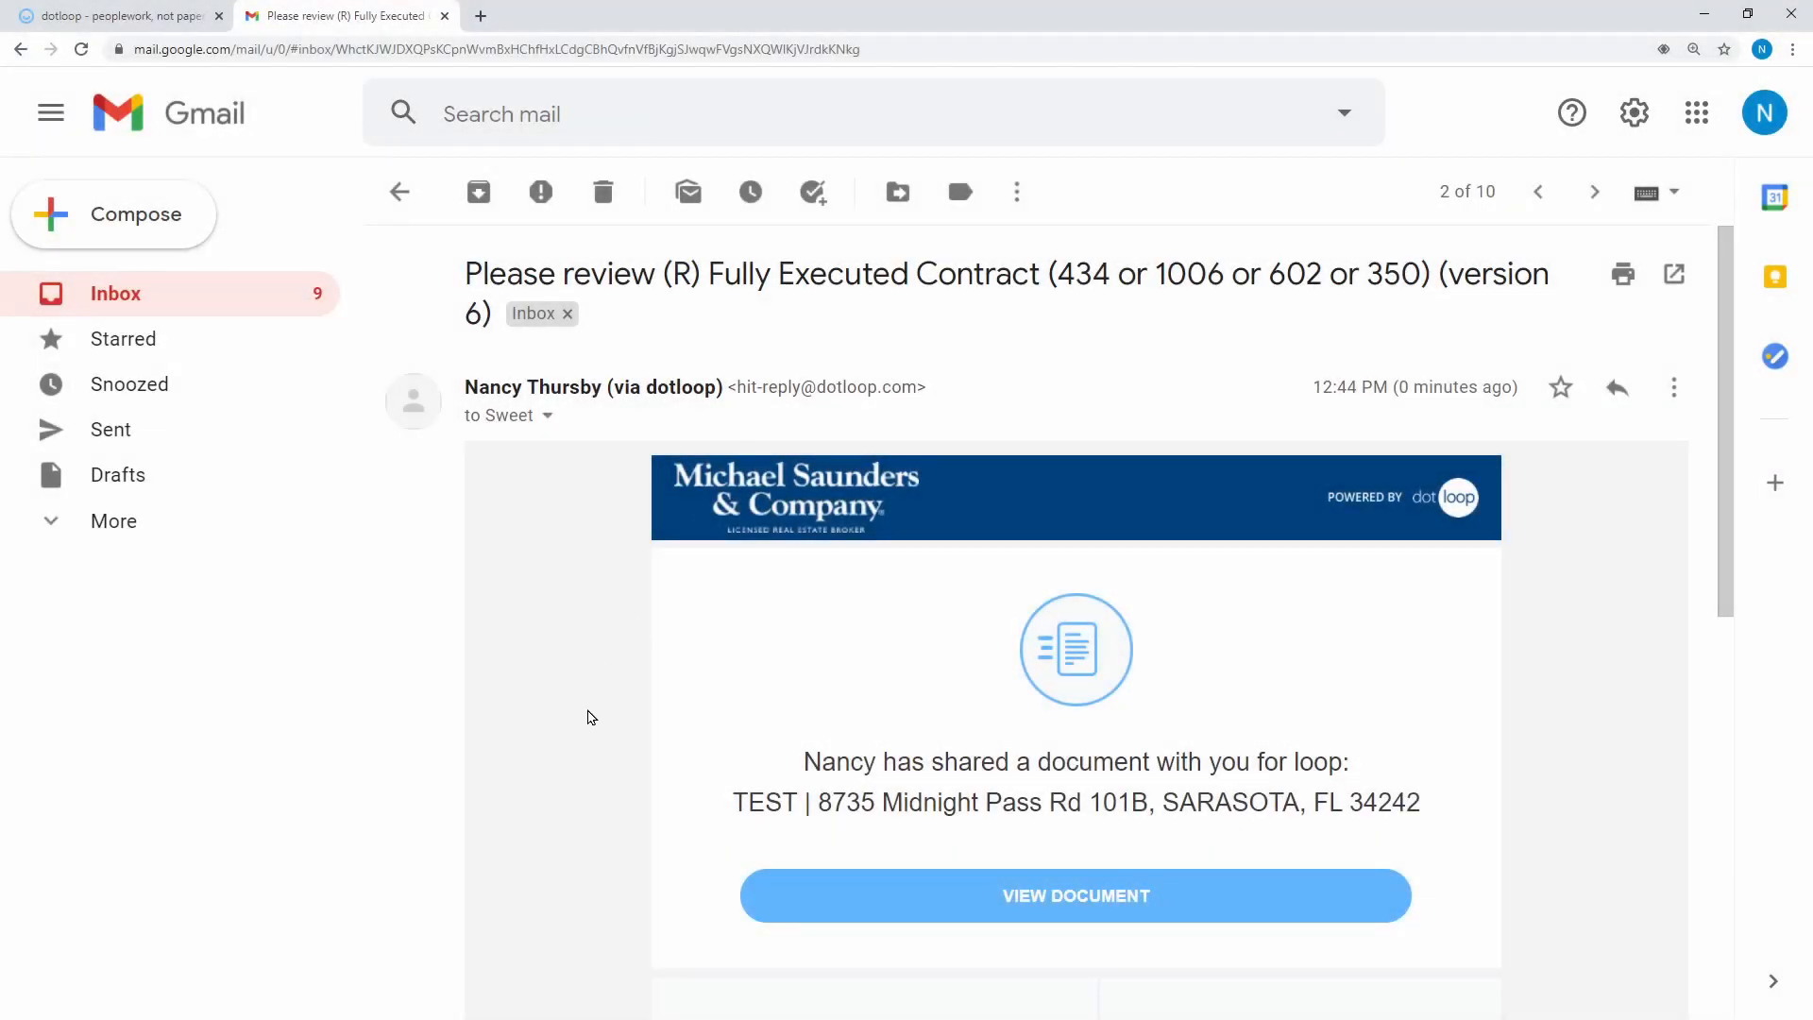
# As the first buyer, initial the 800,000.00 price change on the contract's Personal Property line
pyautogui.click(973, 902)
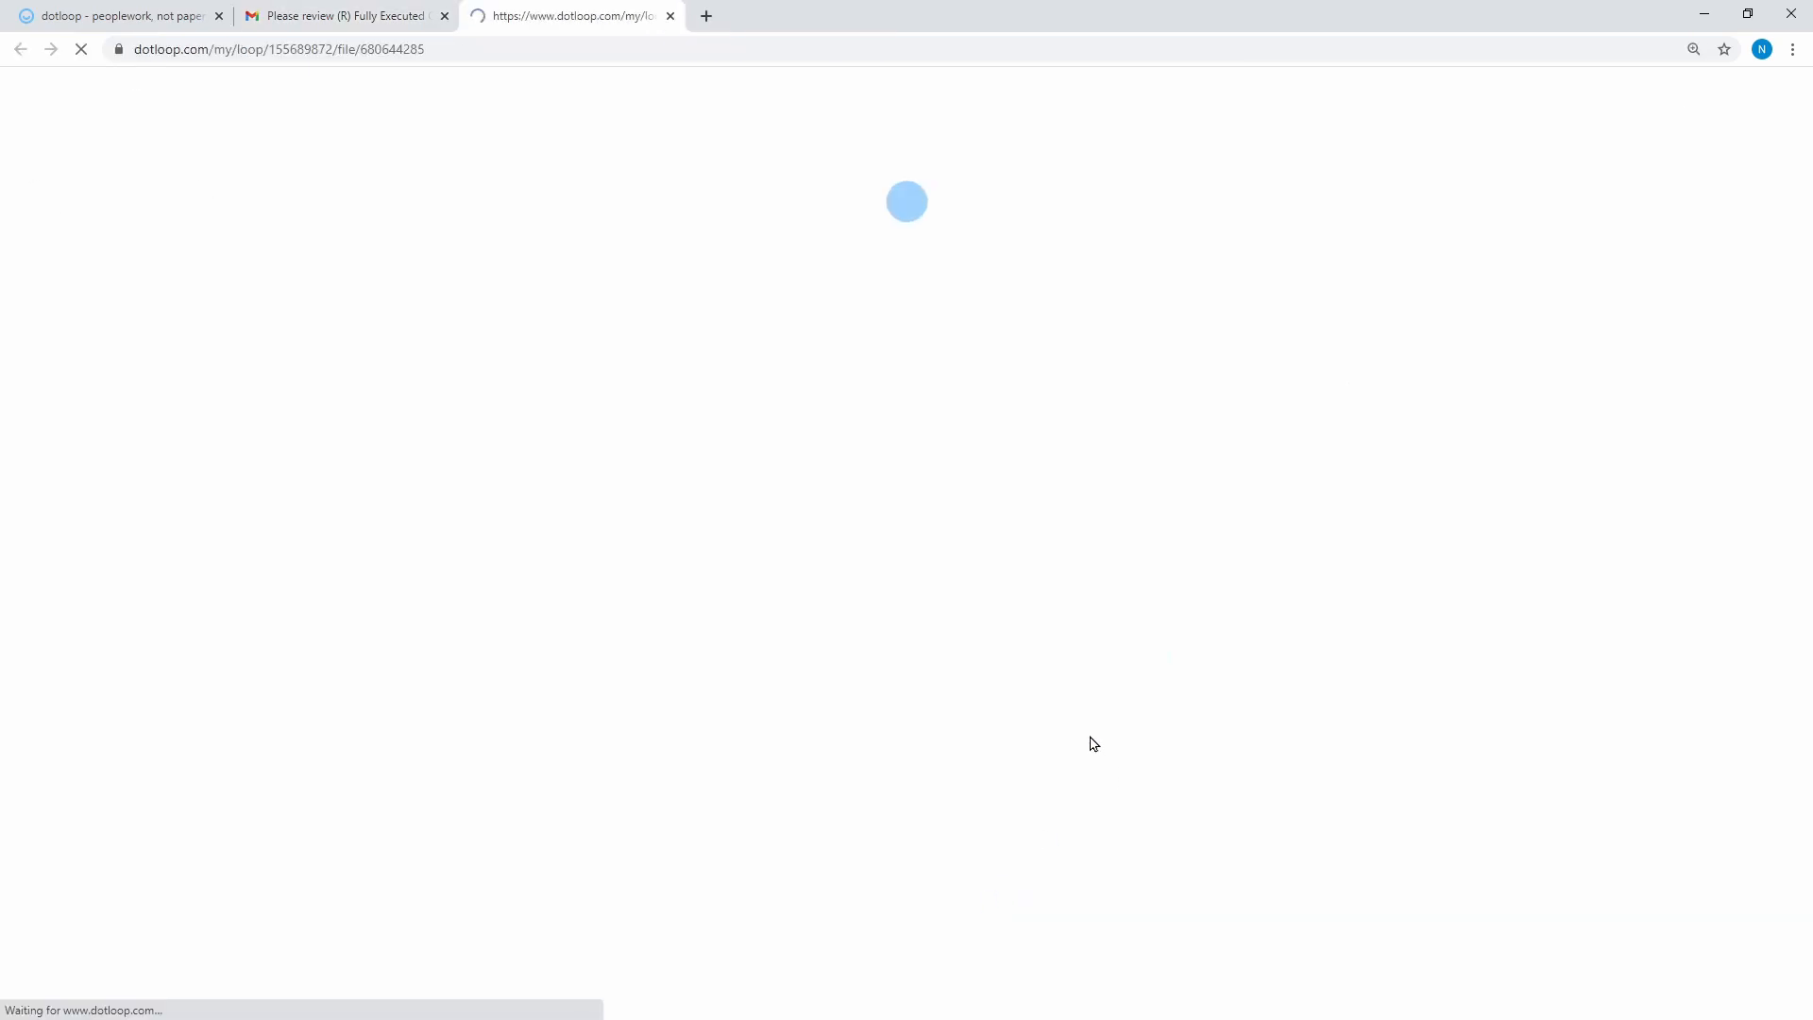
pyautogui.scroll(-3, 1372, 616)
pyautogui.click(1424, 131)
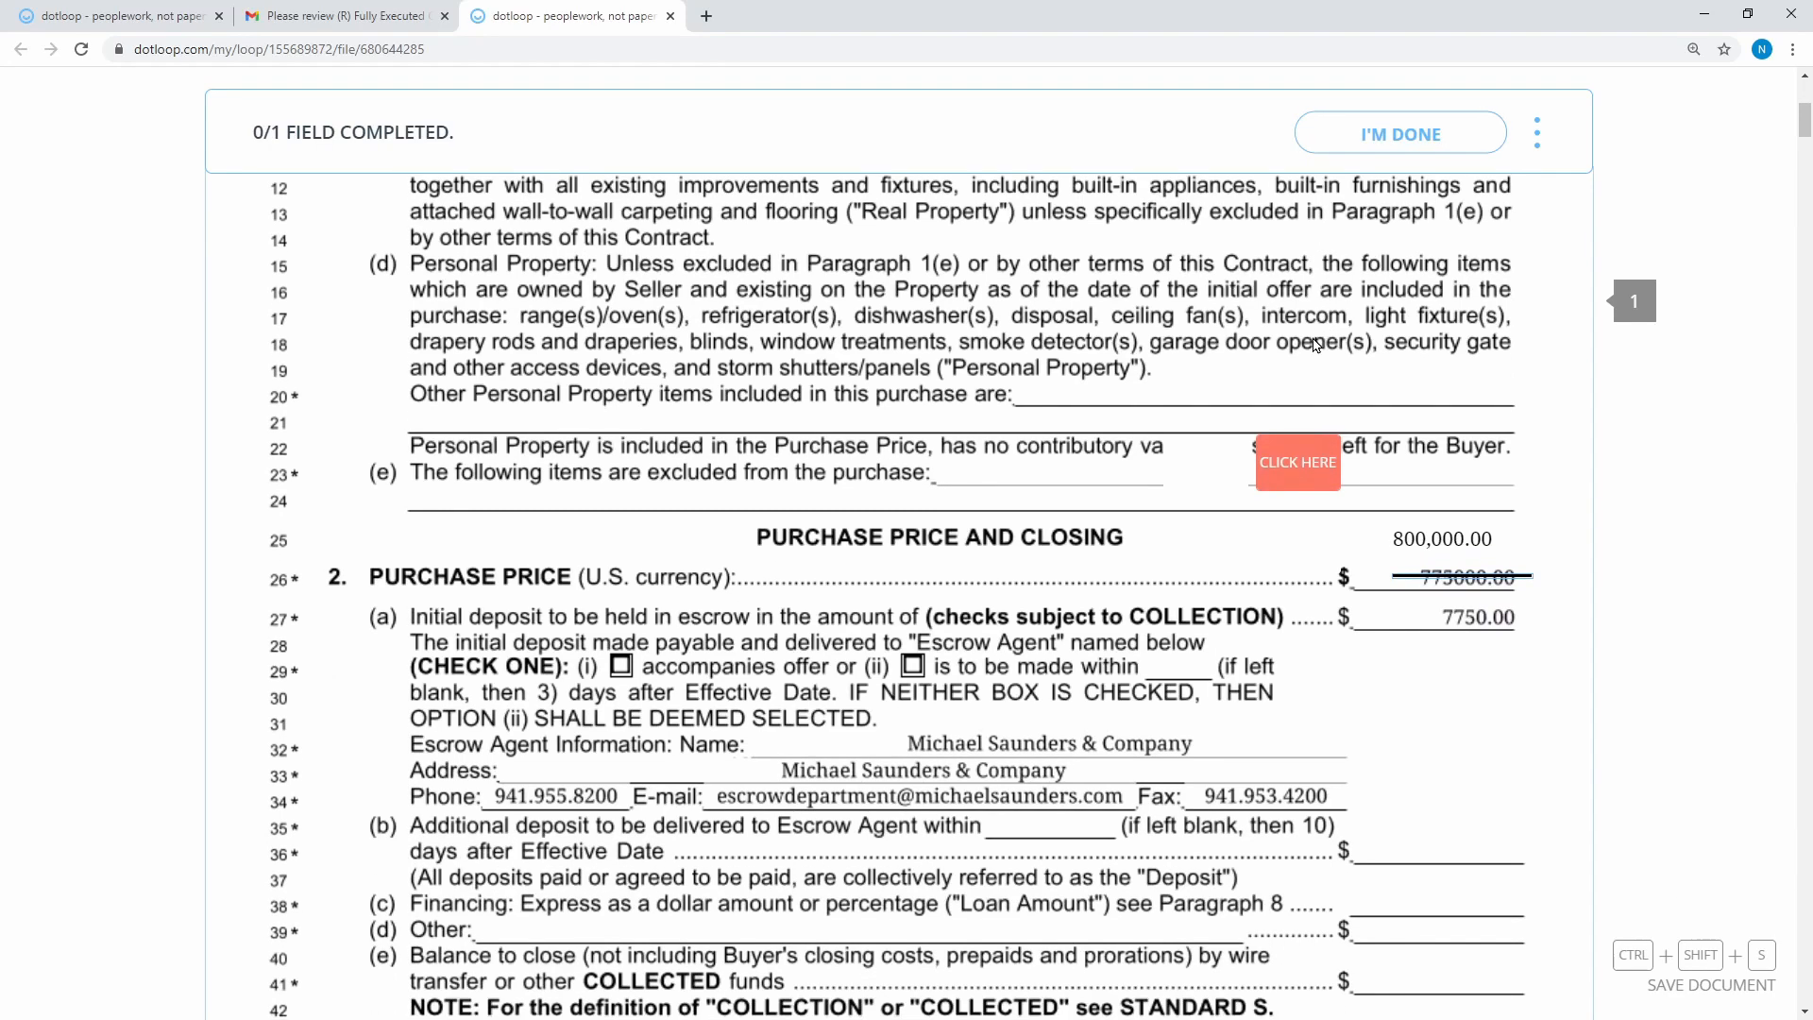
pyautogui.click(1289, 470)
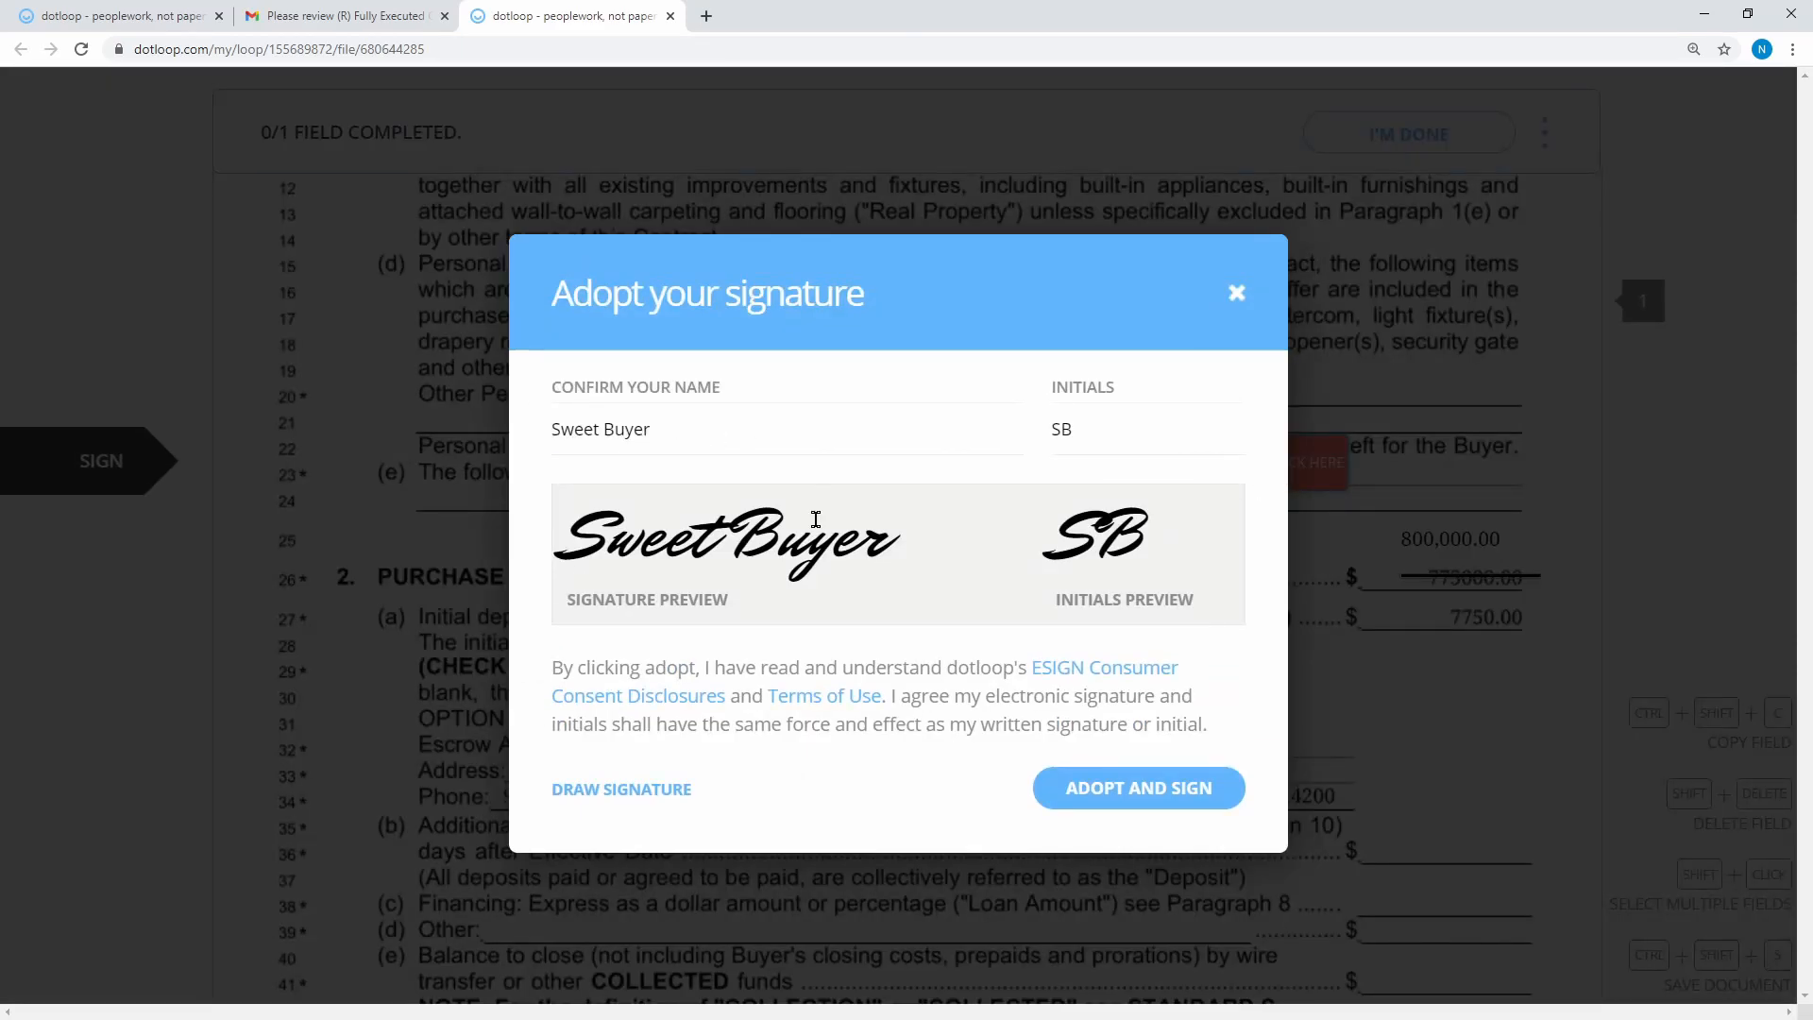
pyautogui.click(1138, 799)
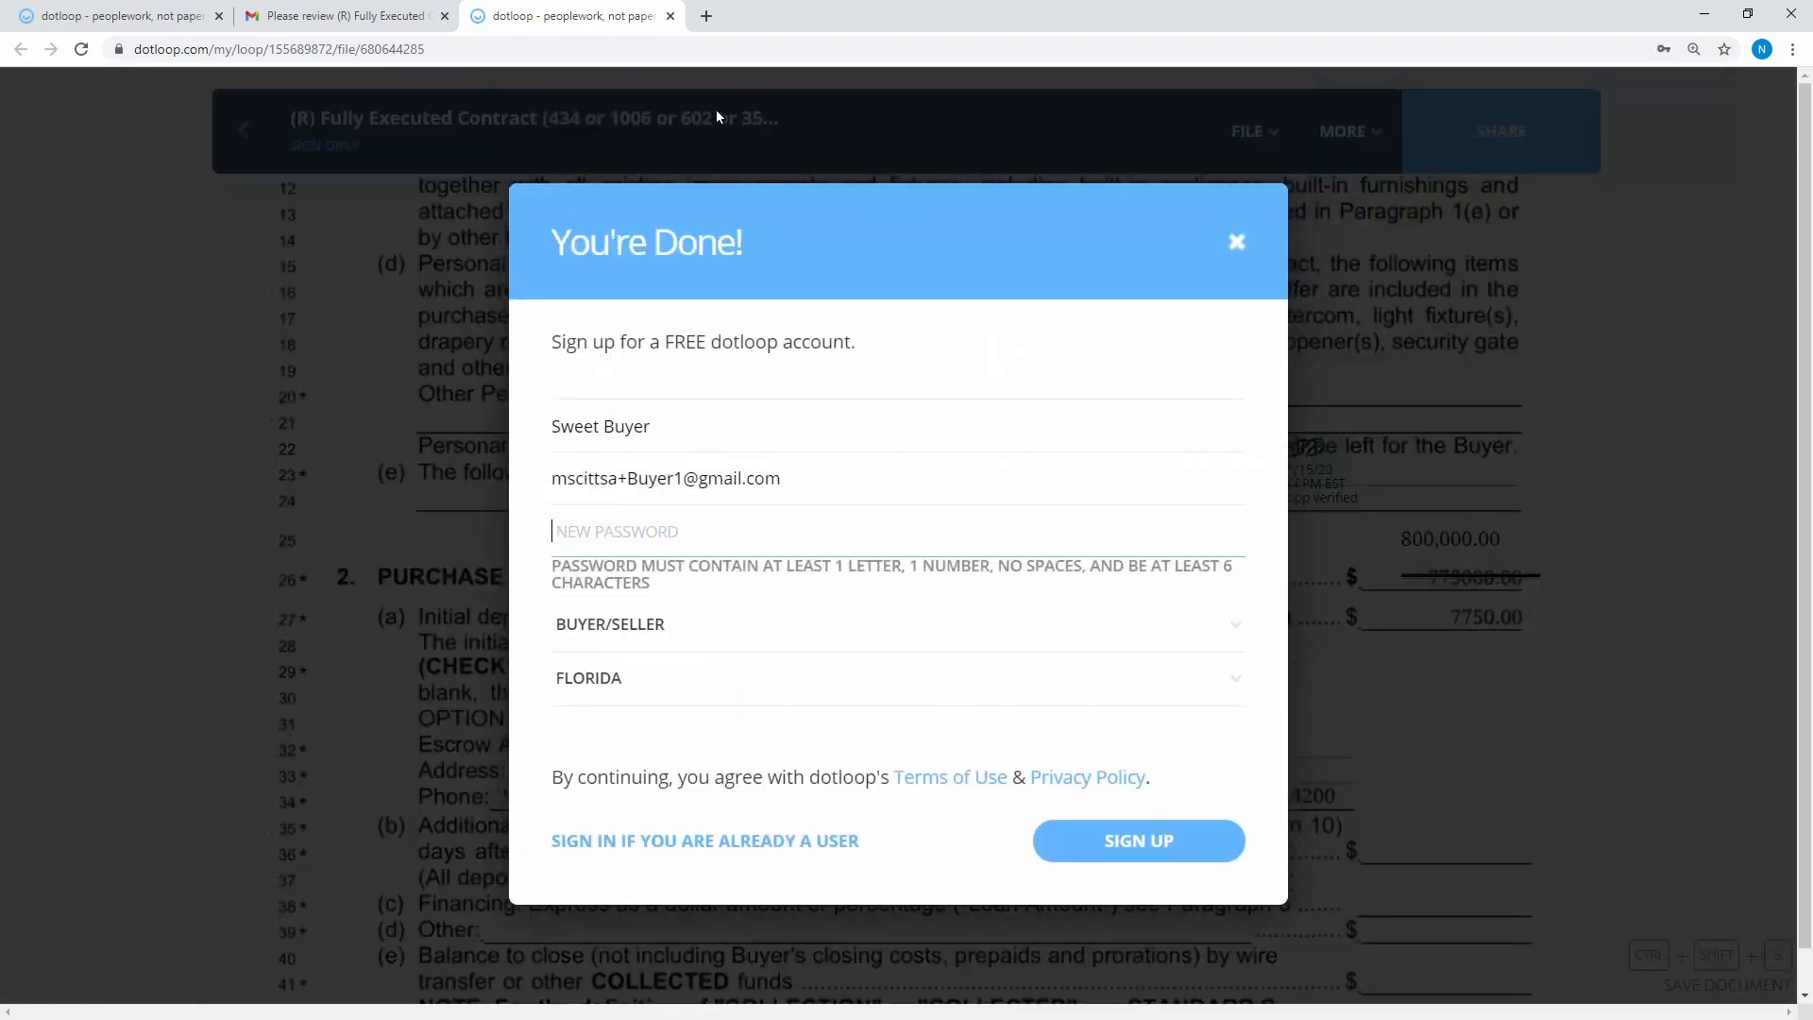
pyautogui.click(716, 109)
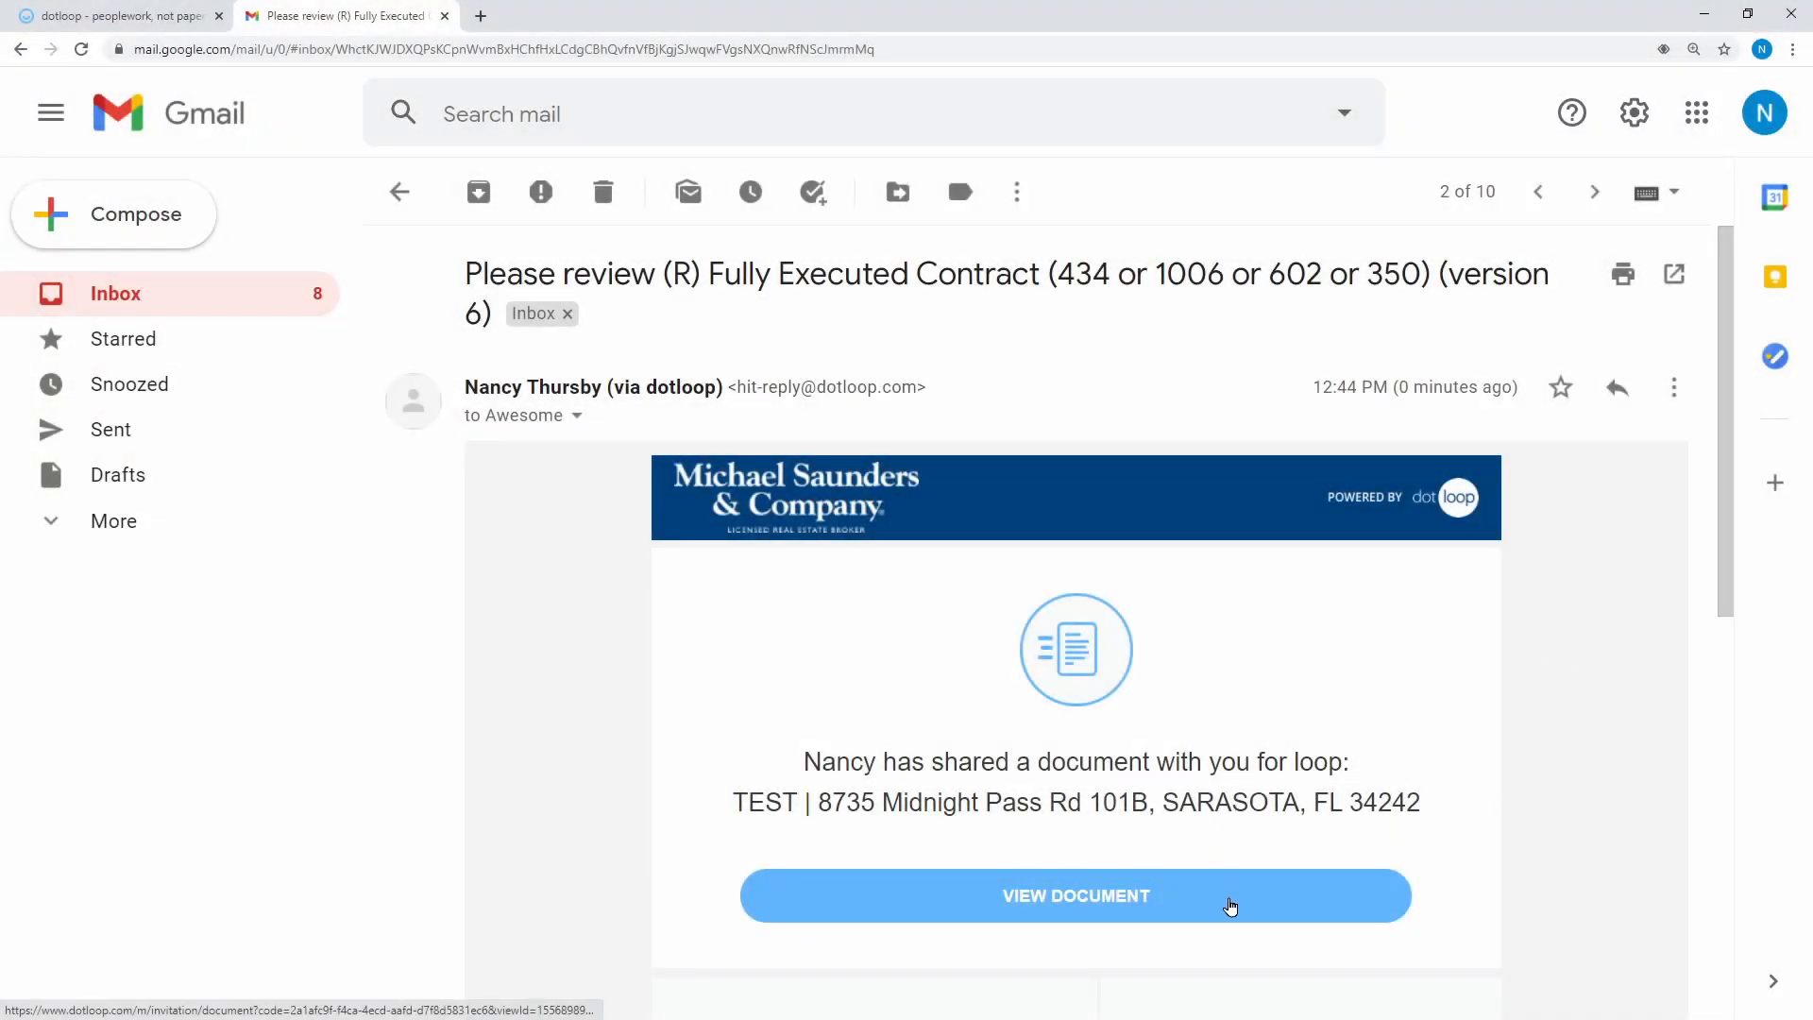
# As the second buyer, add initials beside the first and finish signing the contract
pyautogui.click(1229, 892)
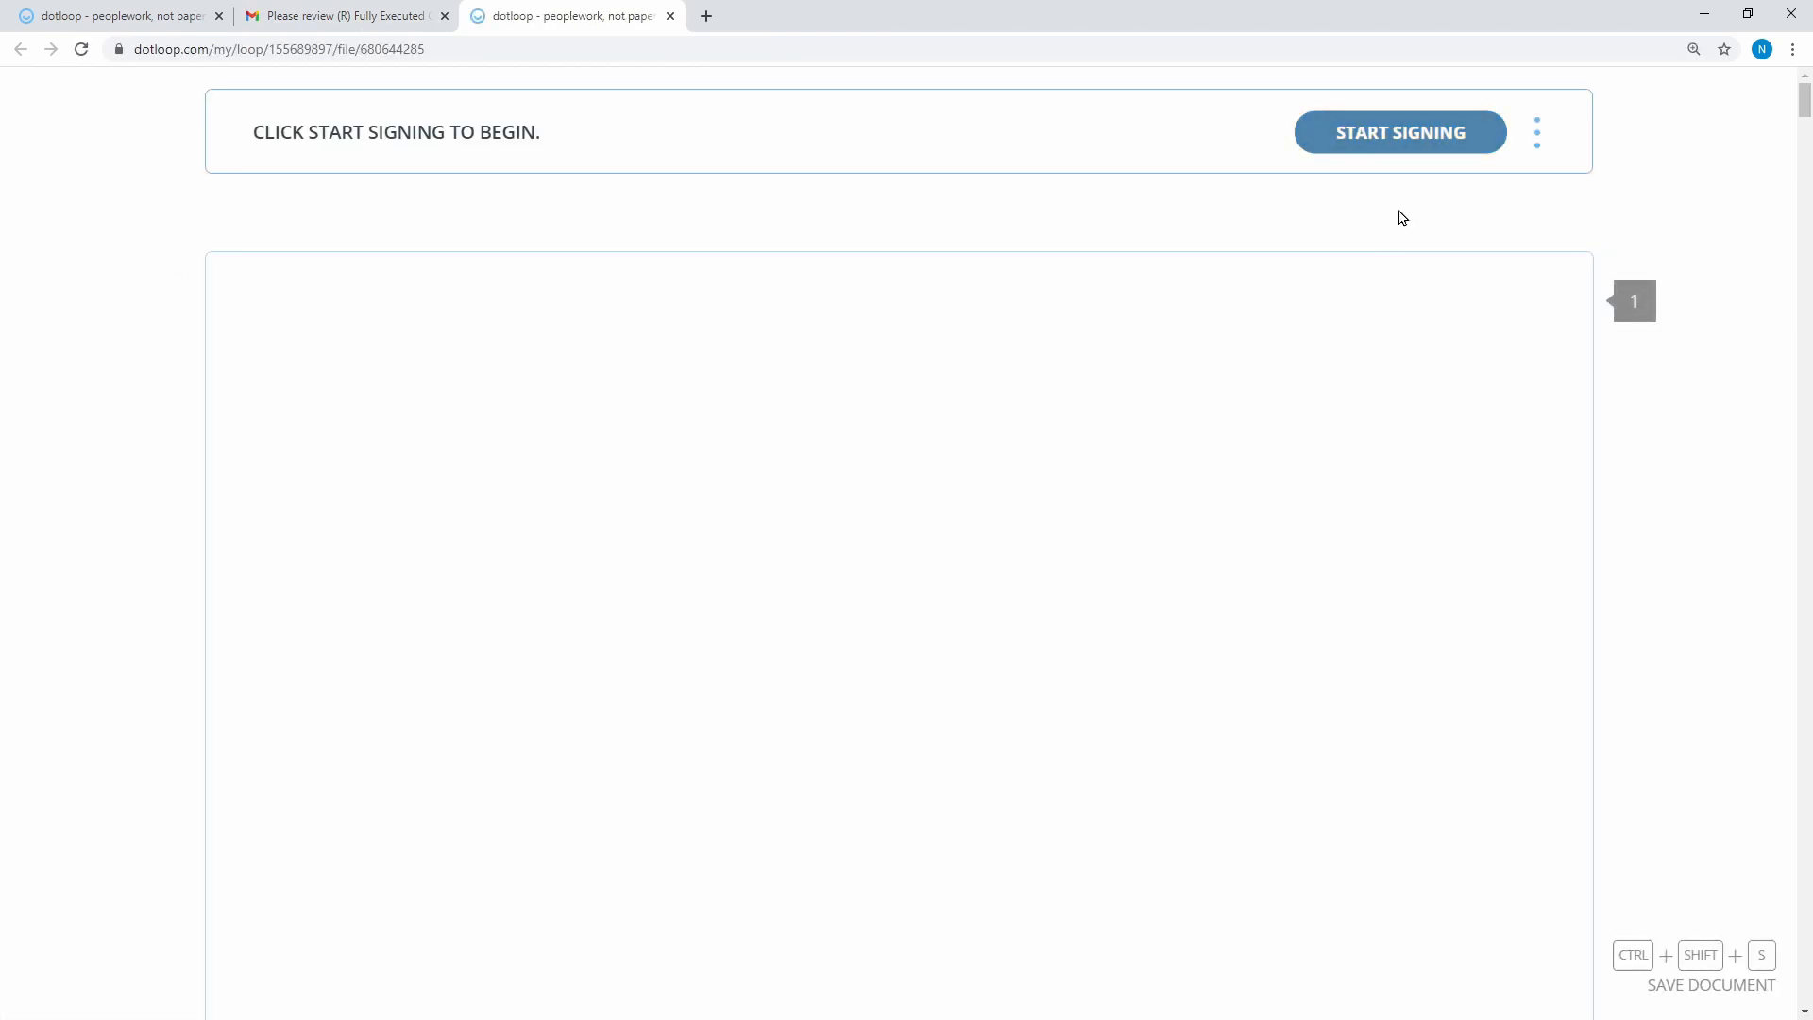
pyautogui.click(1381, 143)
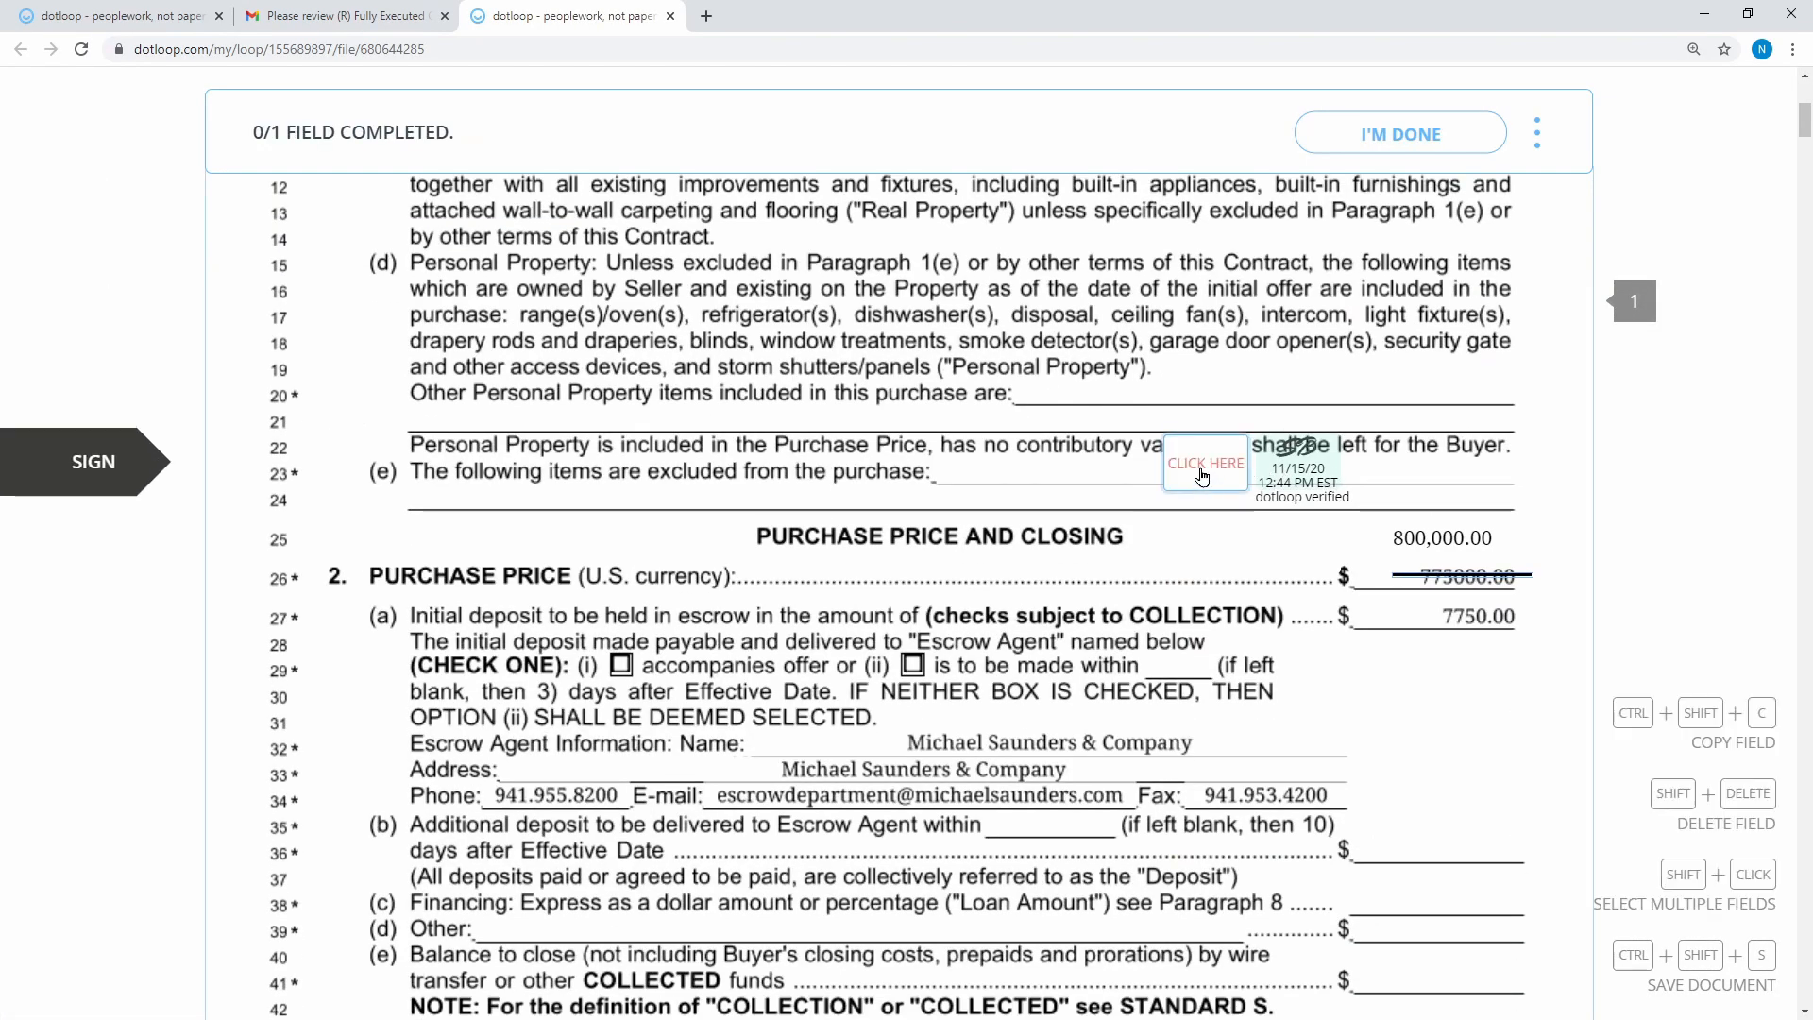
pyautogui.click(1204, 465)
pyautogui.click(1119, 800)
pyautogui.click(1407, 137)
pyautogui.click(1238, 244)
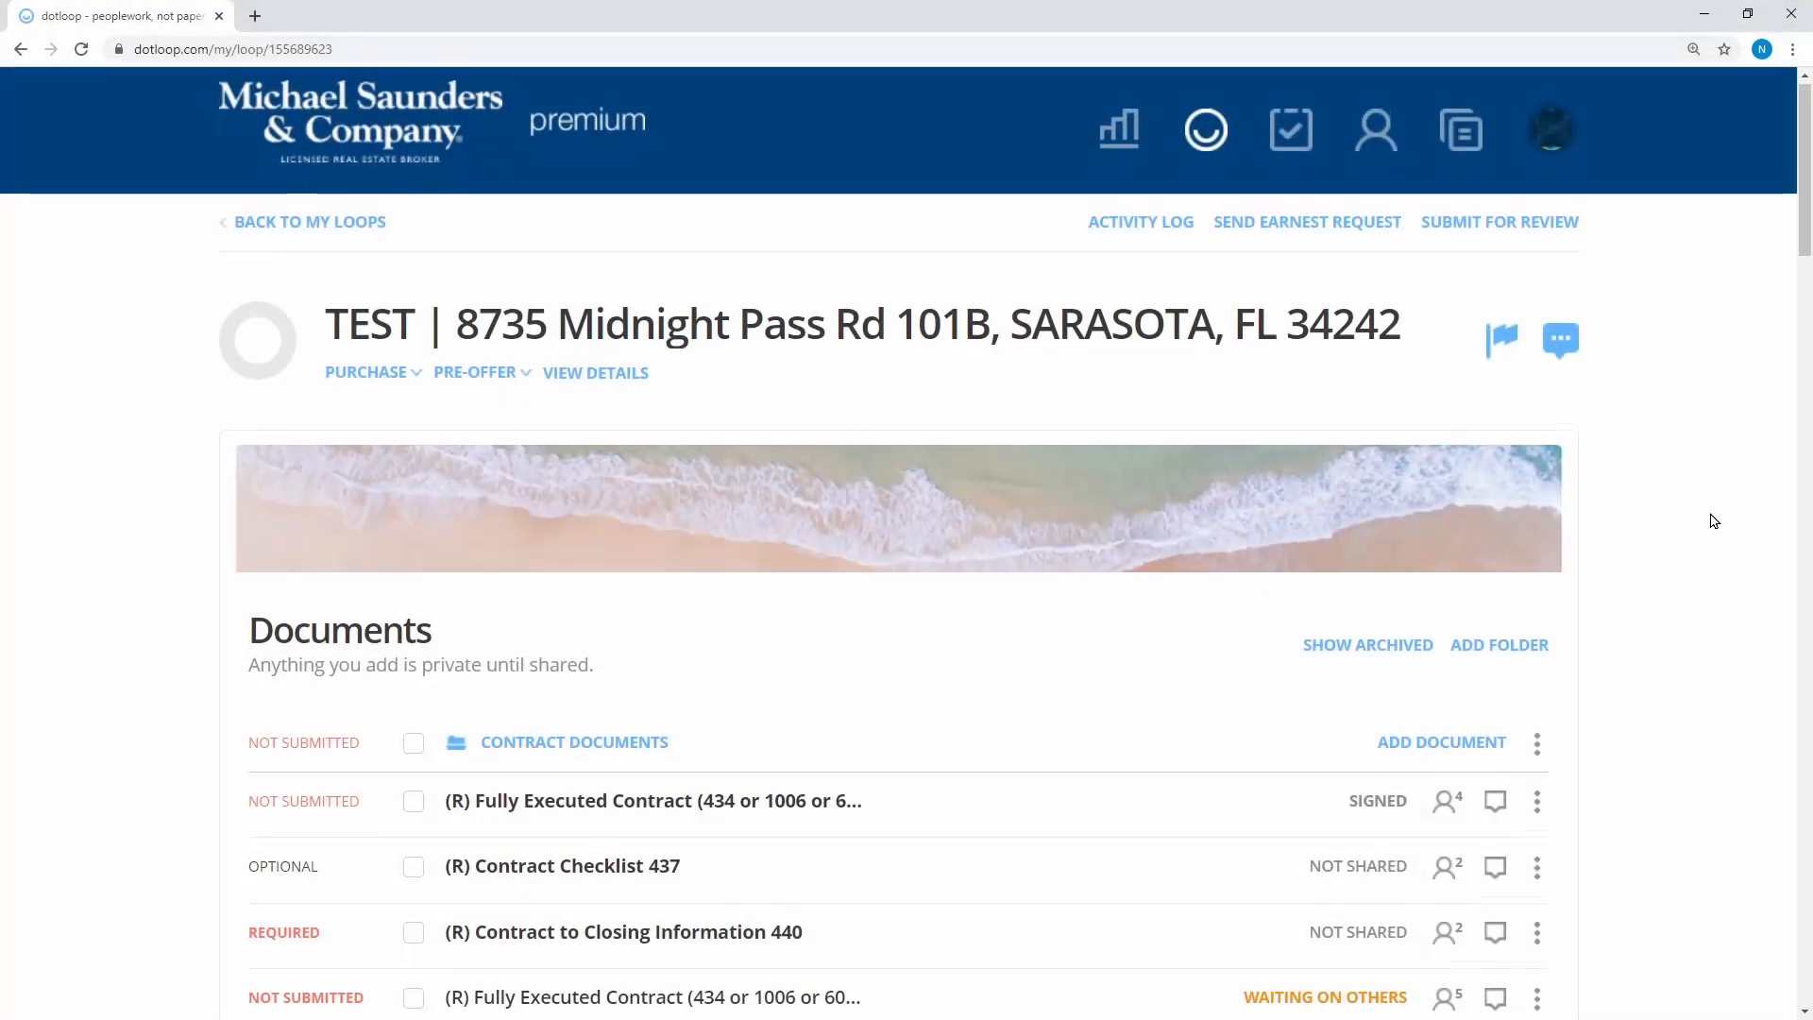
pyautogui.scroll(-2, 1714, 521)
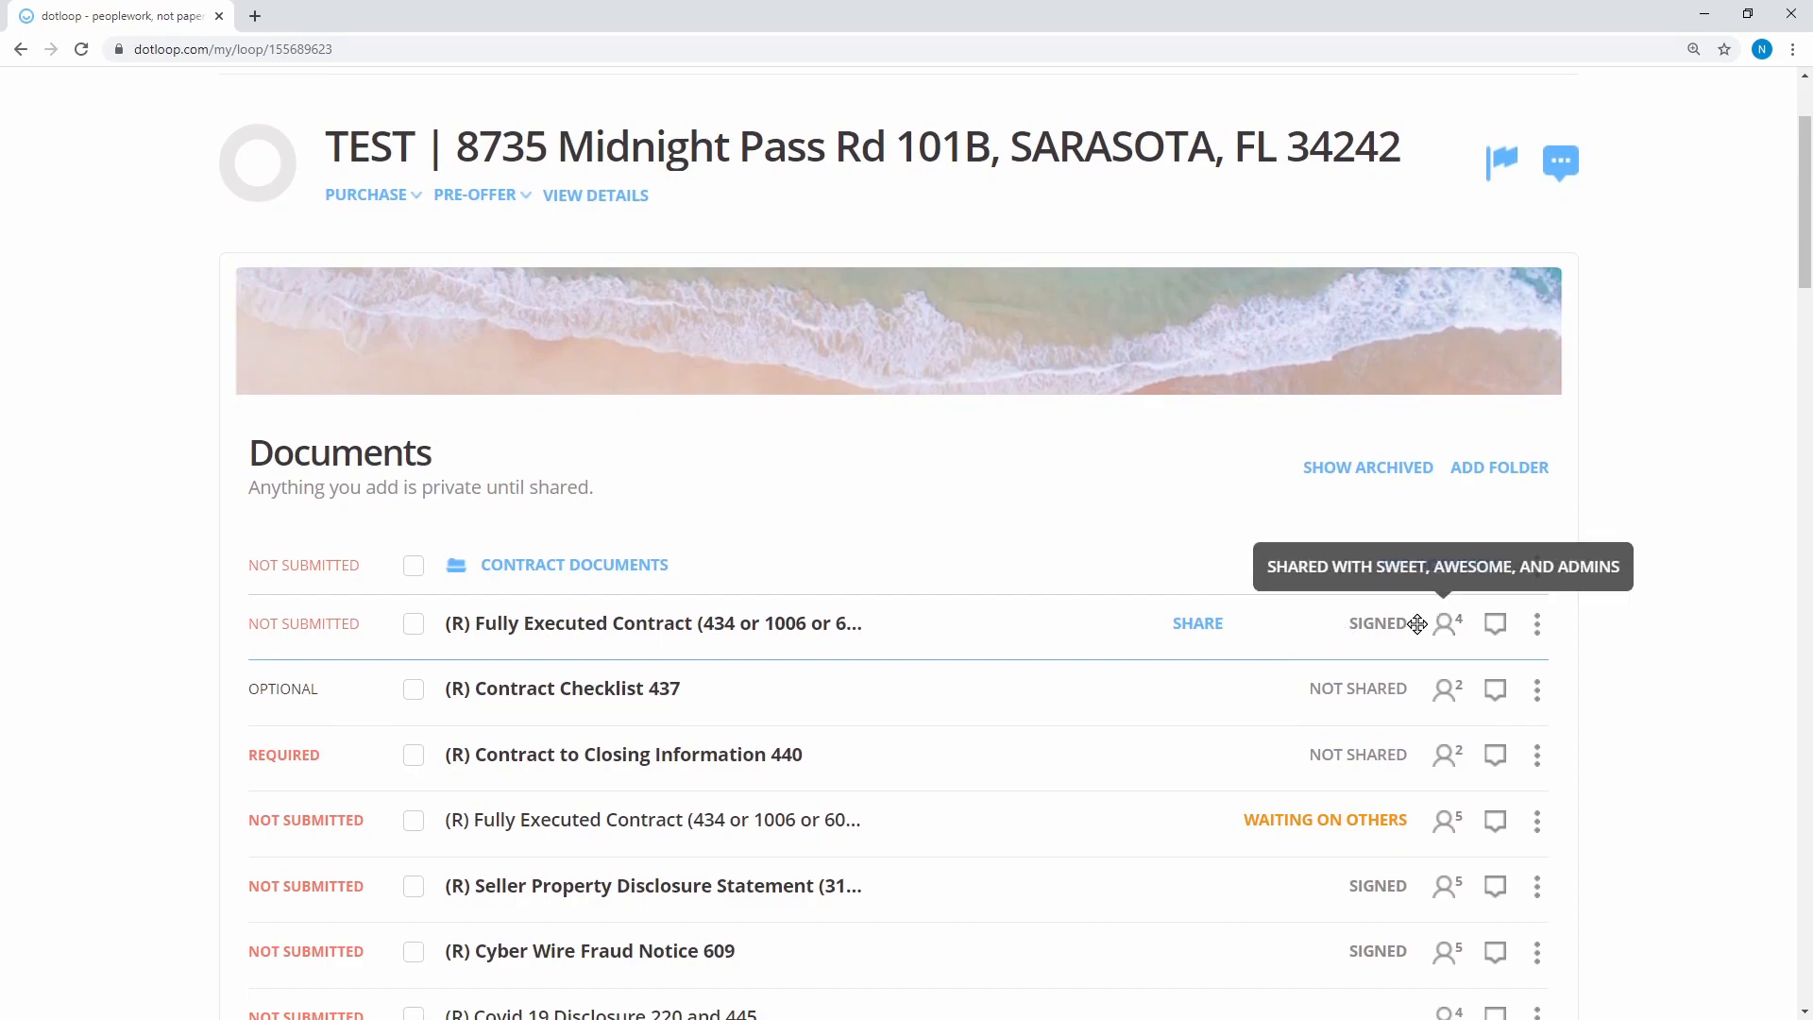
# Review the signed version 6 contract and have it replace the older Fully Executed Contract
pyautogui.click(553, 623)
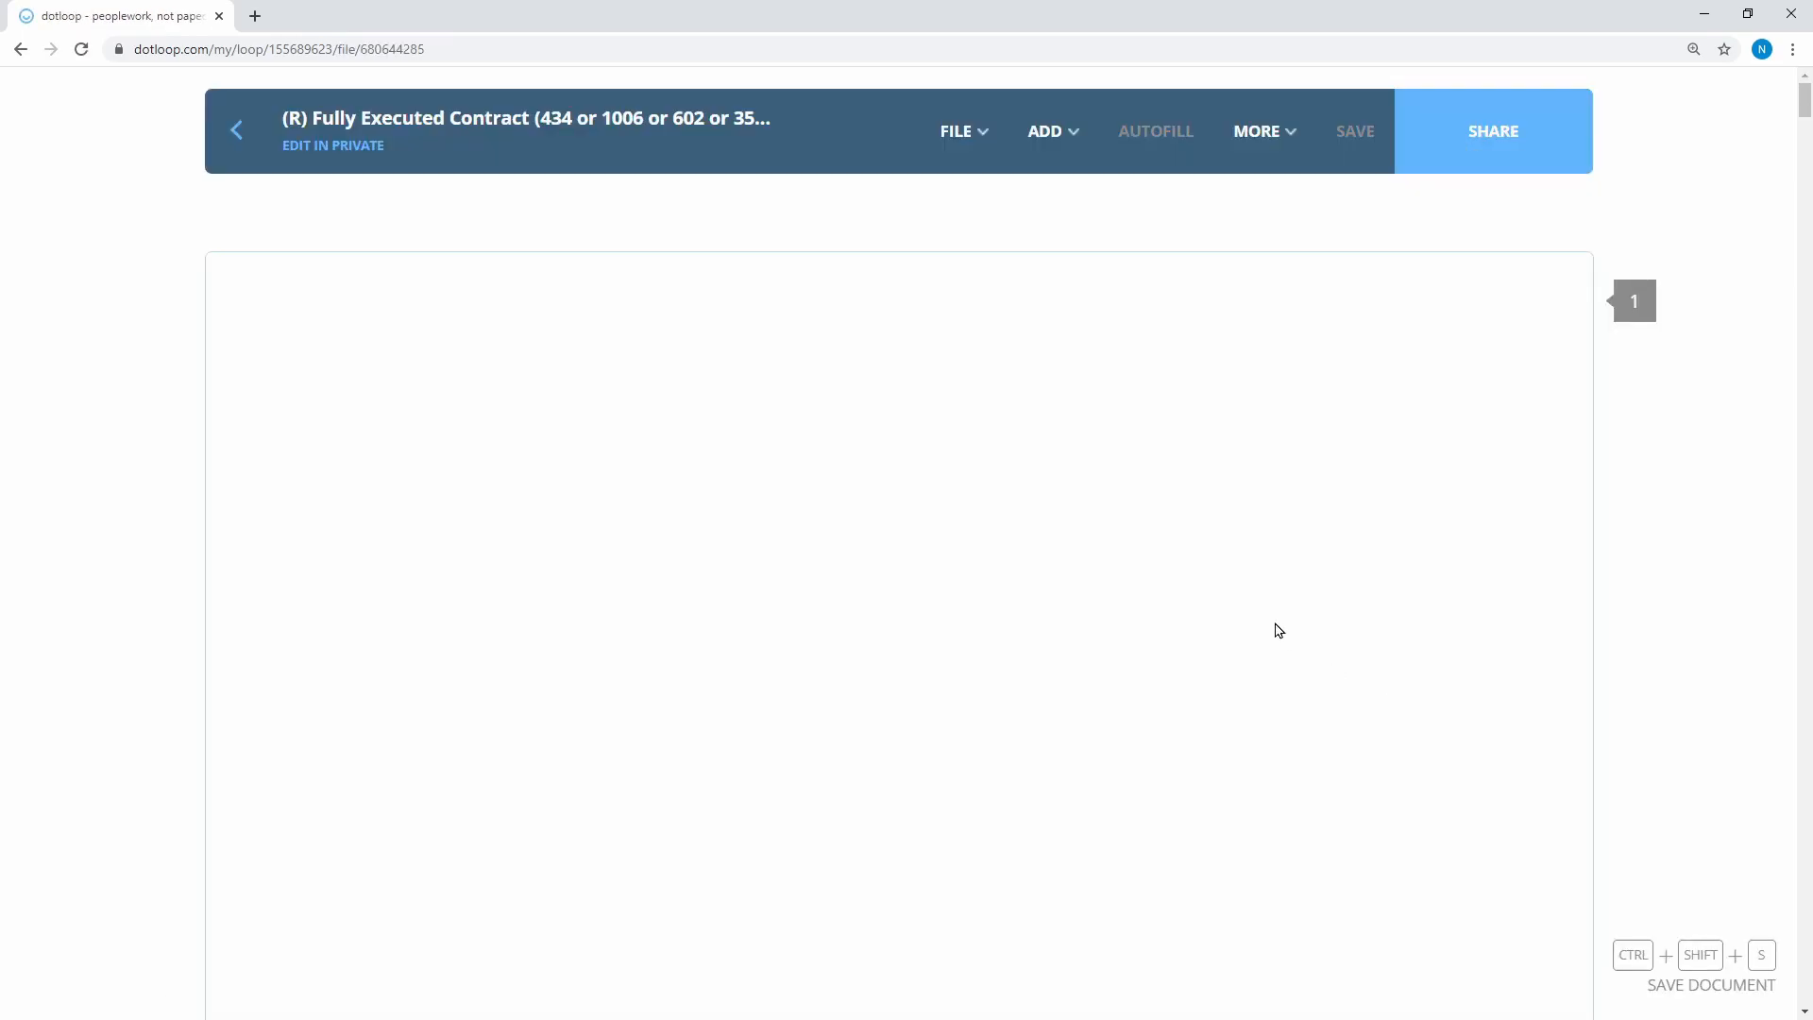
pyautogui.scroll(-5, 1275, 627)
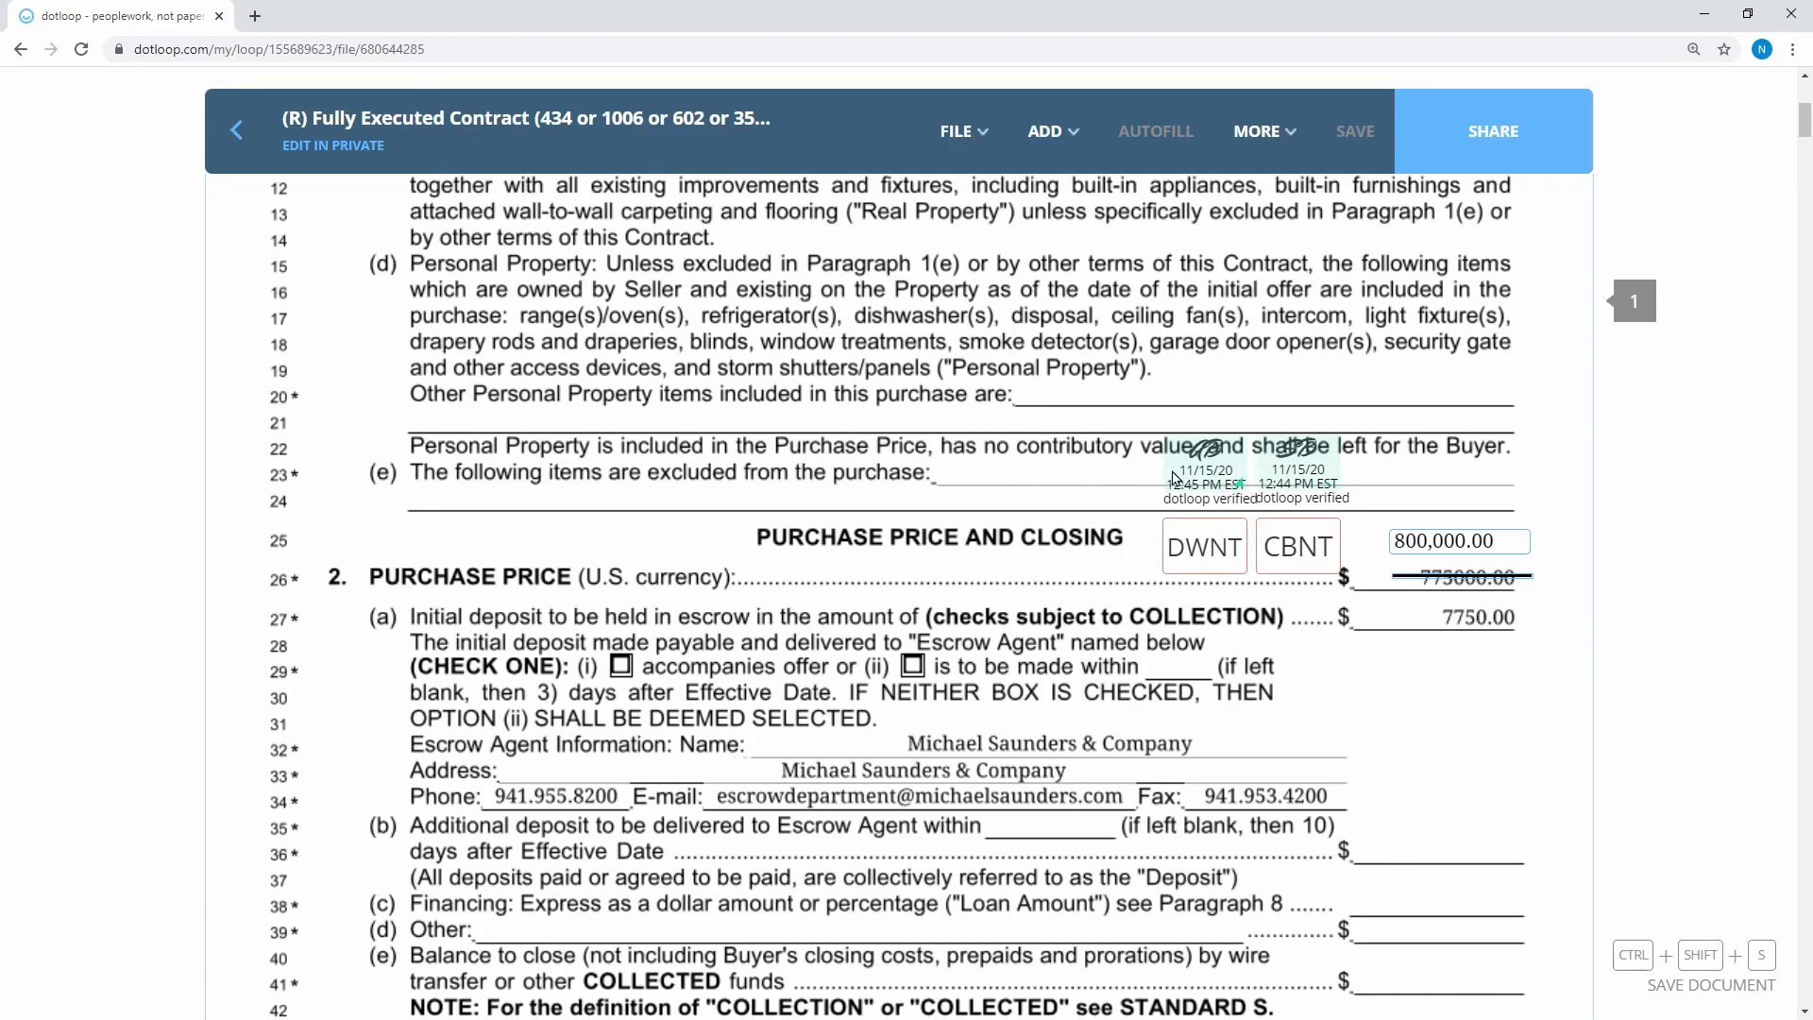
pyautogui.scroll(-5, 1724, 580)
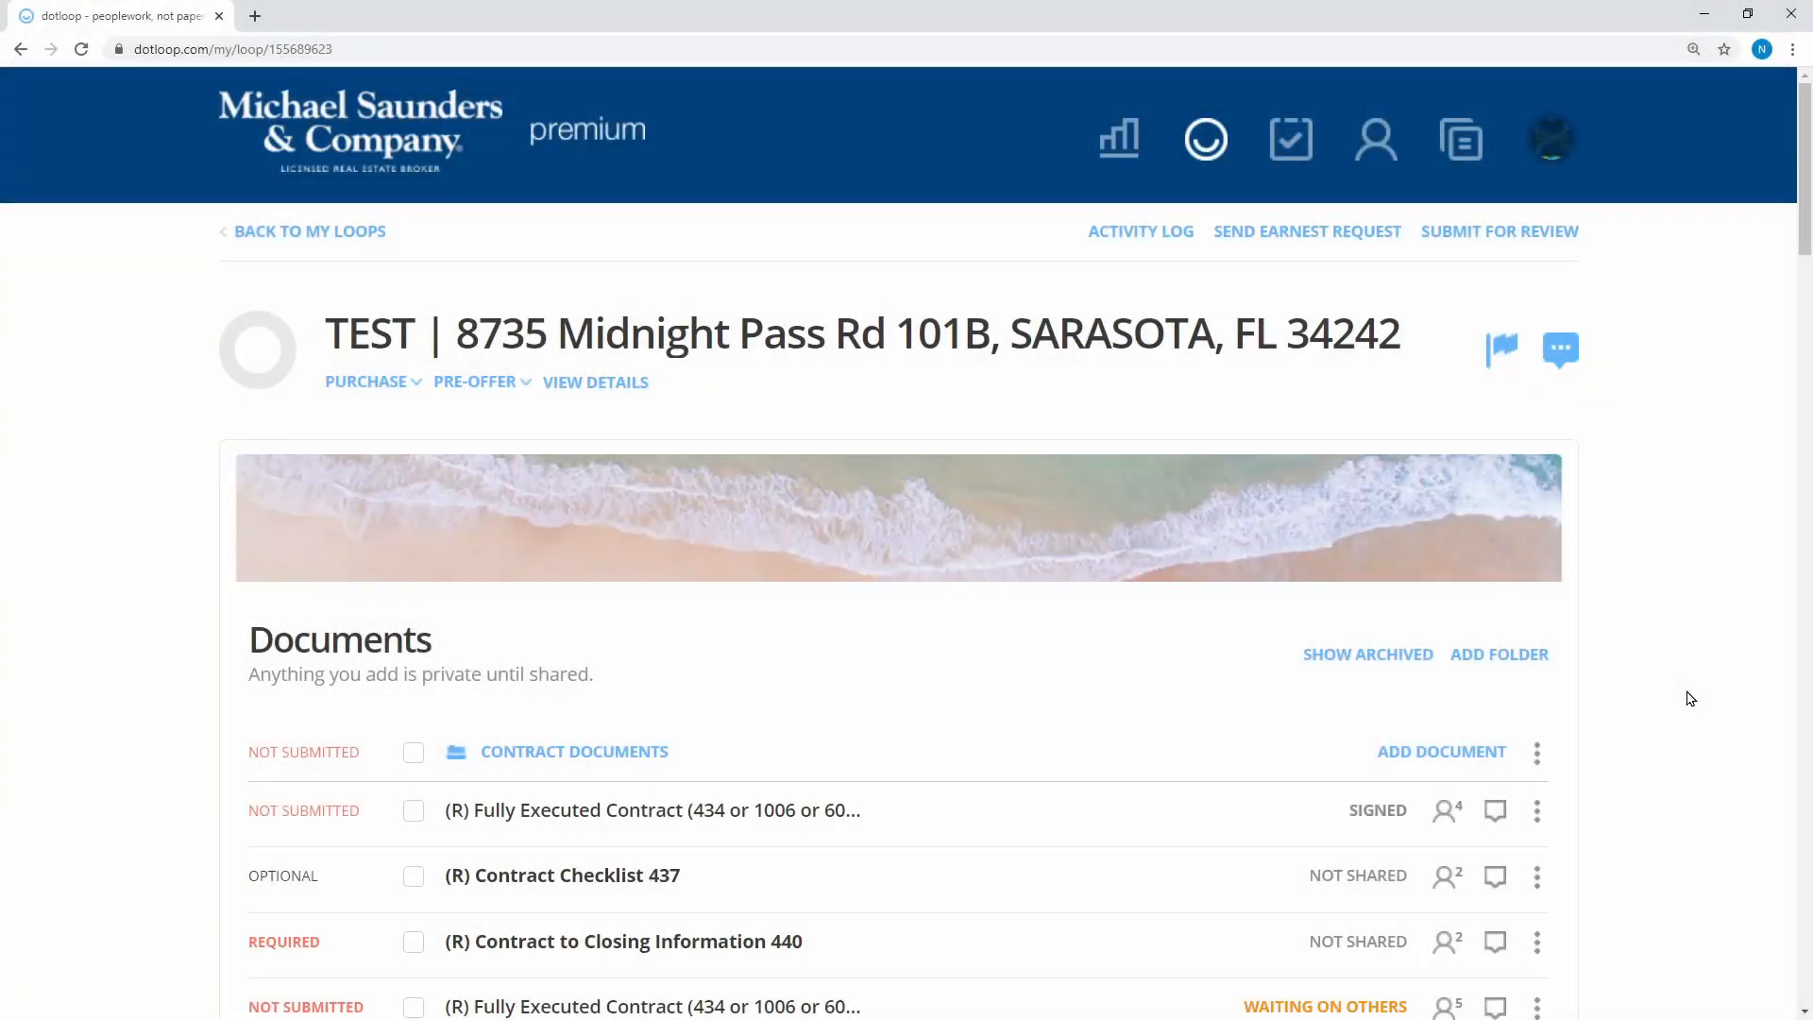
pyautogui.scroll(-3, 1688, 696)
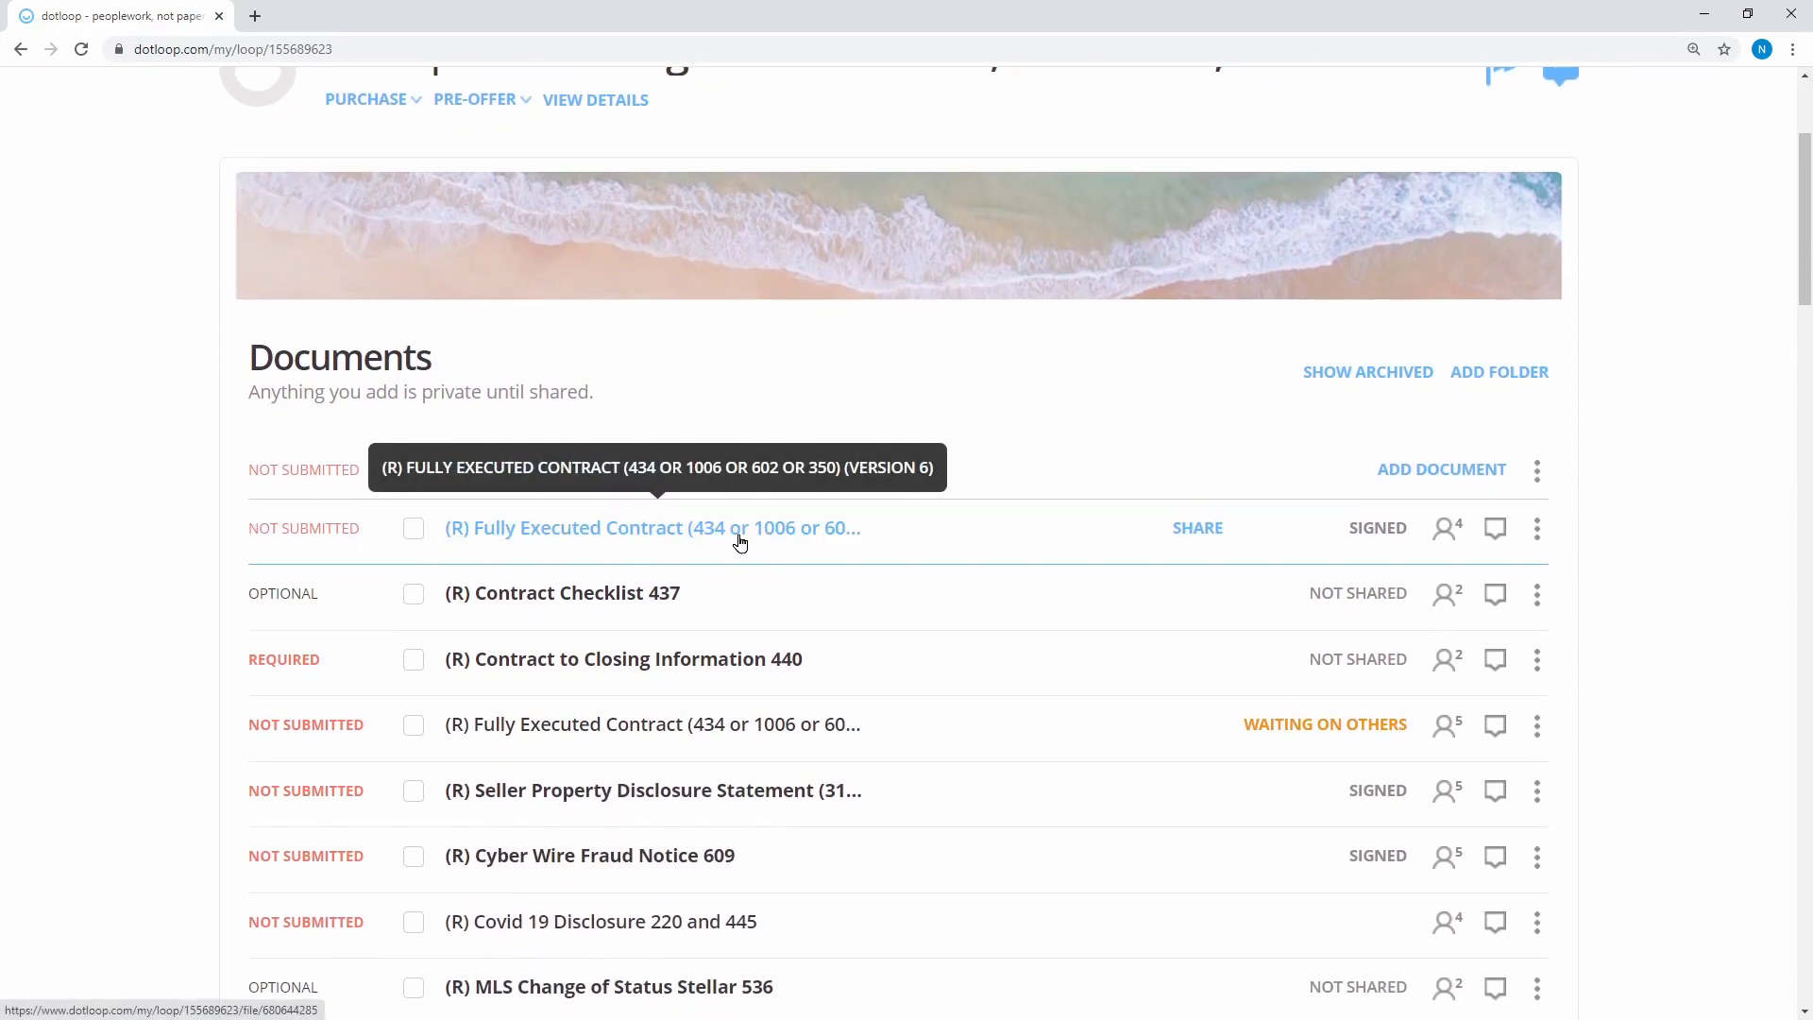
pyautogui.moveTo(739, 539); pyautogui.dragTo(739, 731)
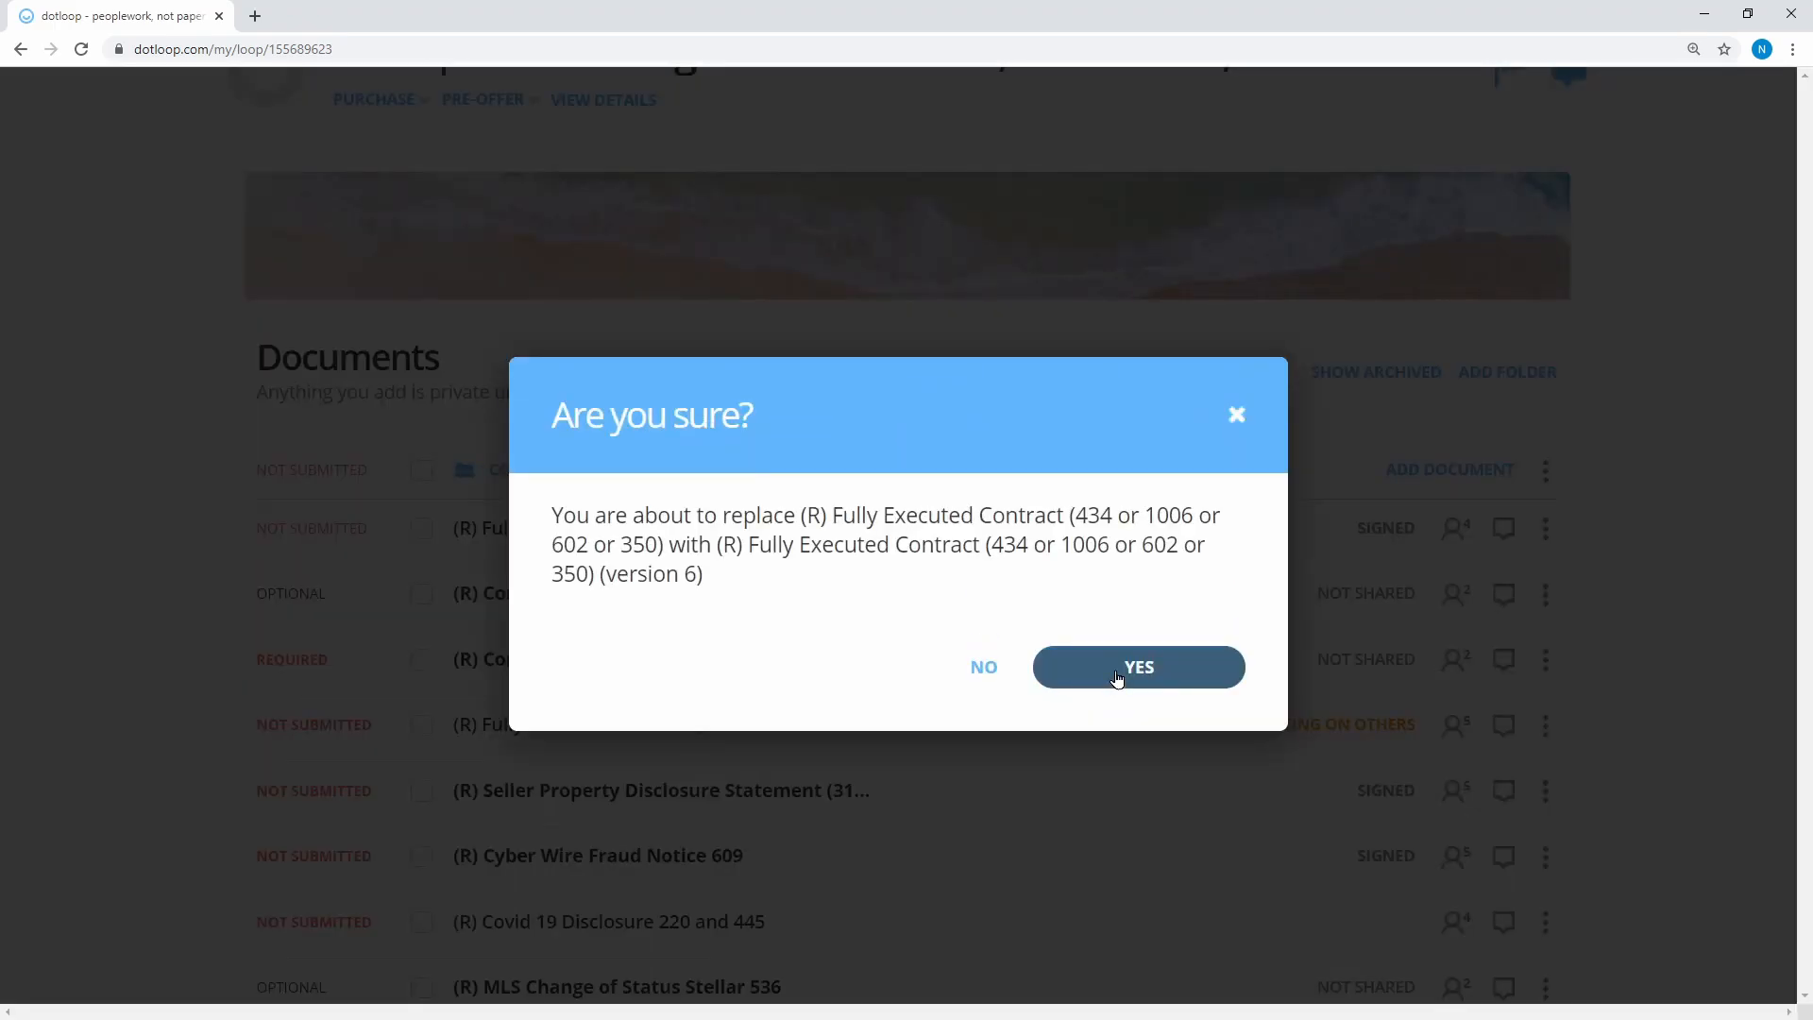
pyautogui.click(1116, 678)
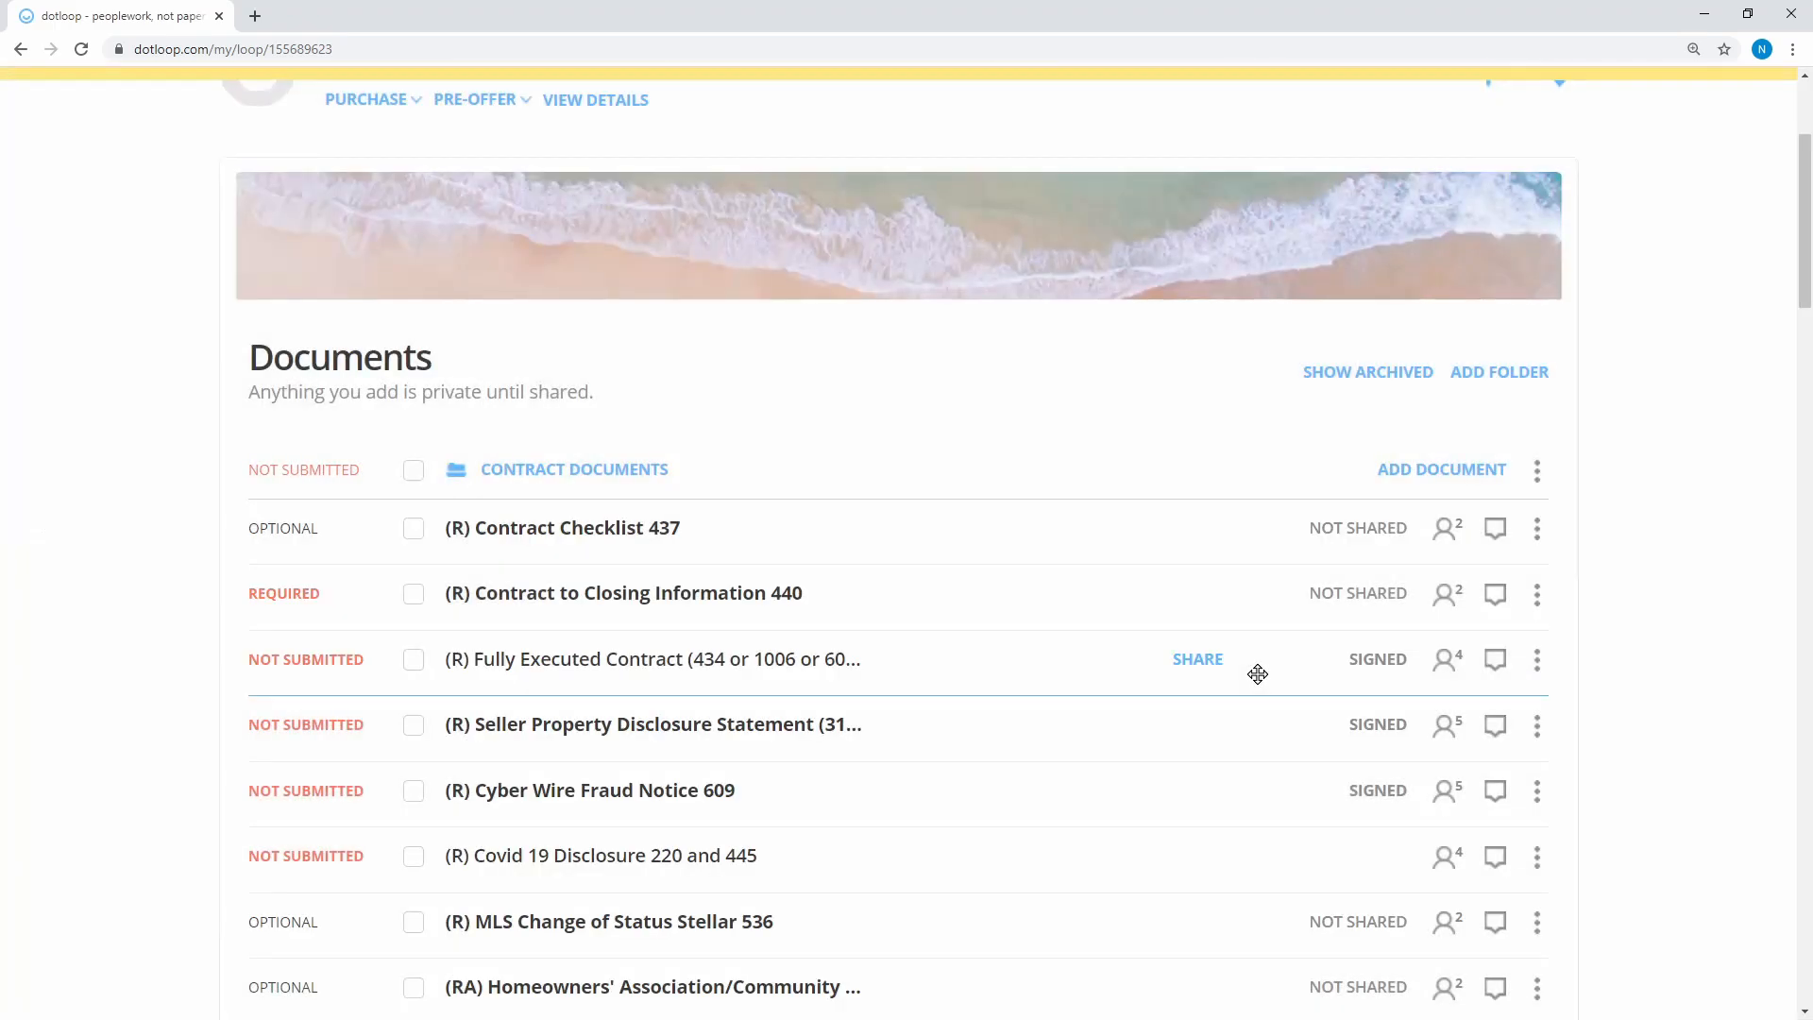
pyautogui.click(537, 606)
# Autofill the 440 form and set contract date 11/18/2020 and closing date 12/09/2020
pyautogui.scroll(-10, 1348, 375)
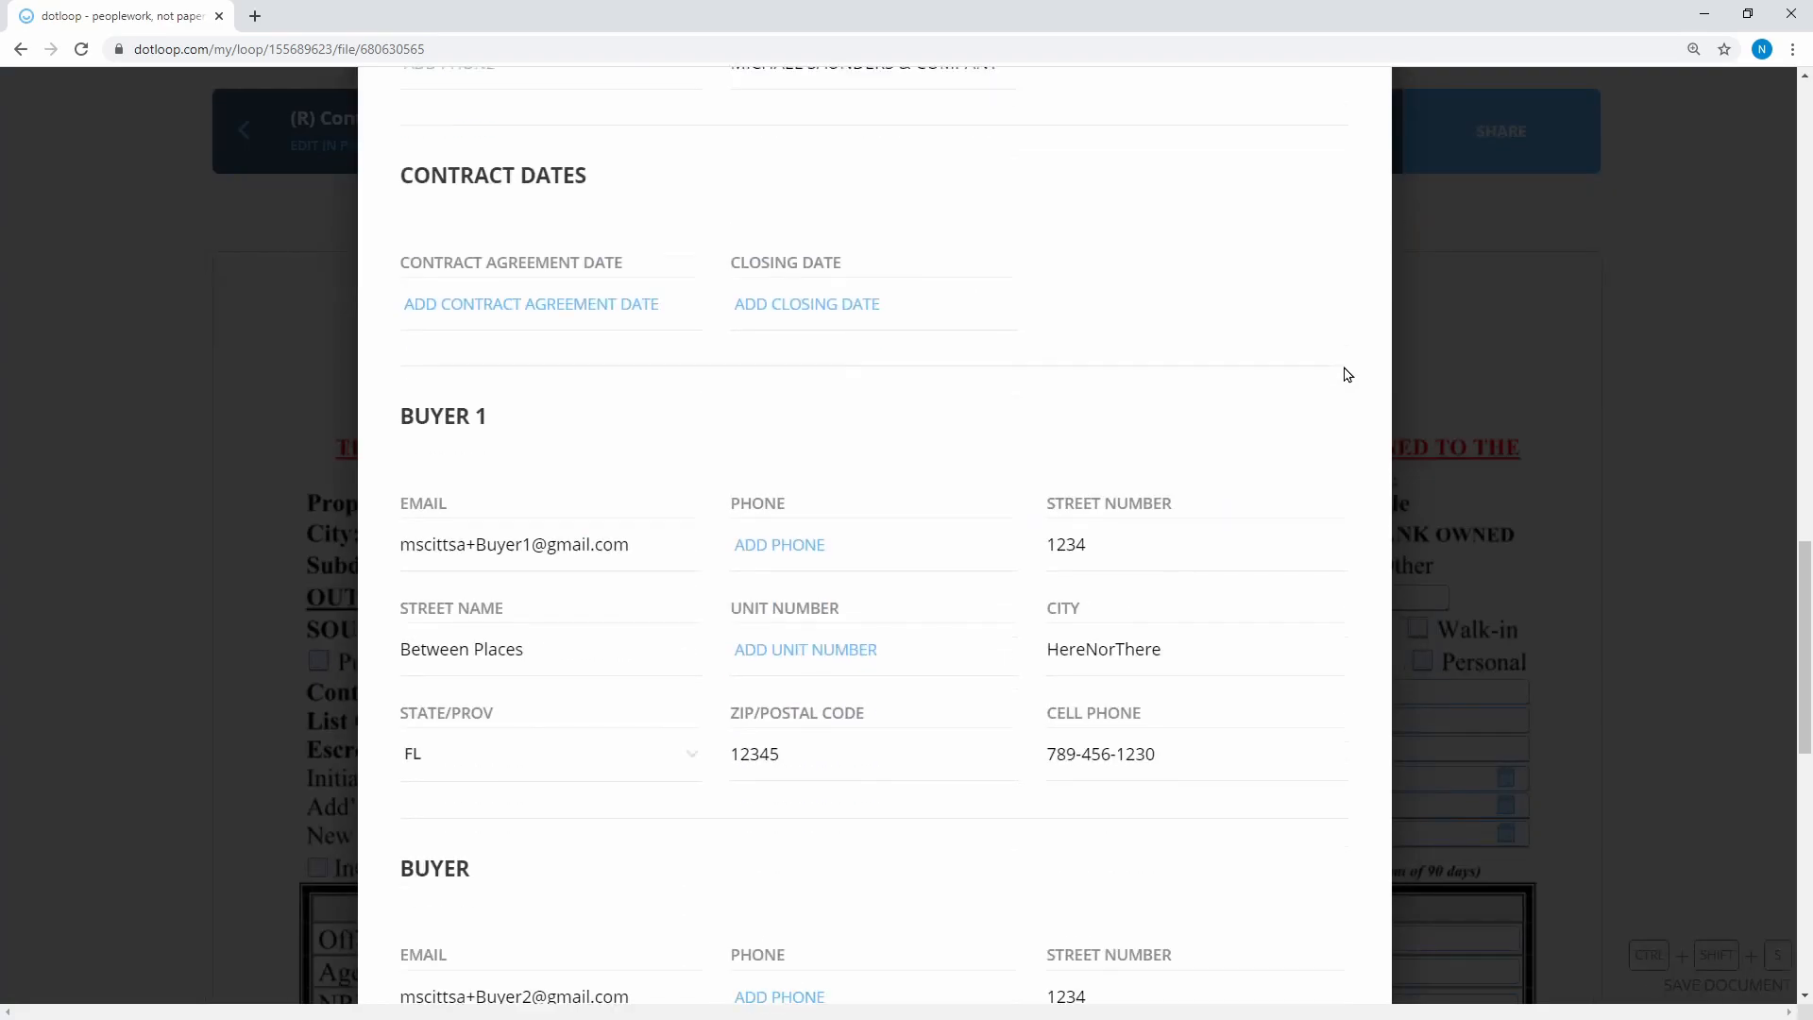
pyautogui.scroll(-6, 1346, 374)
pyautogui.click(1210, 808)
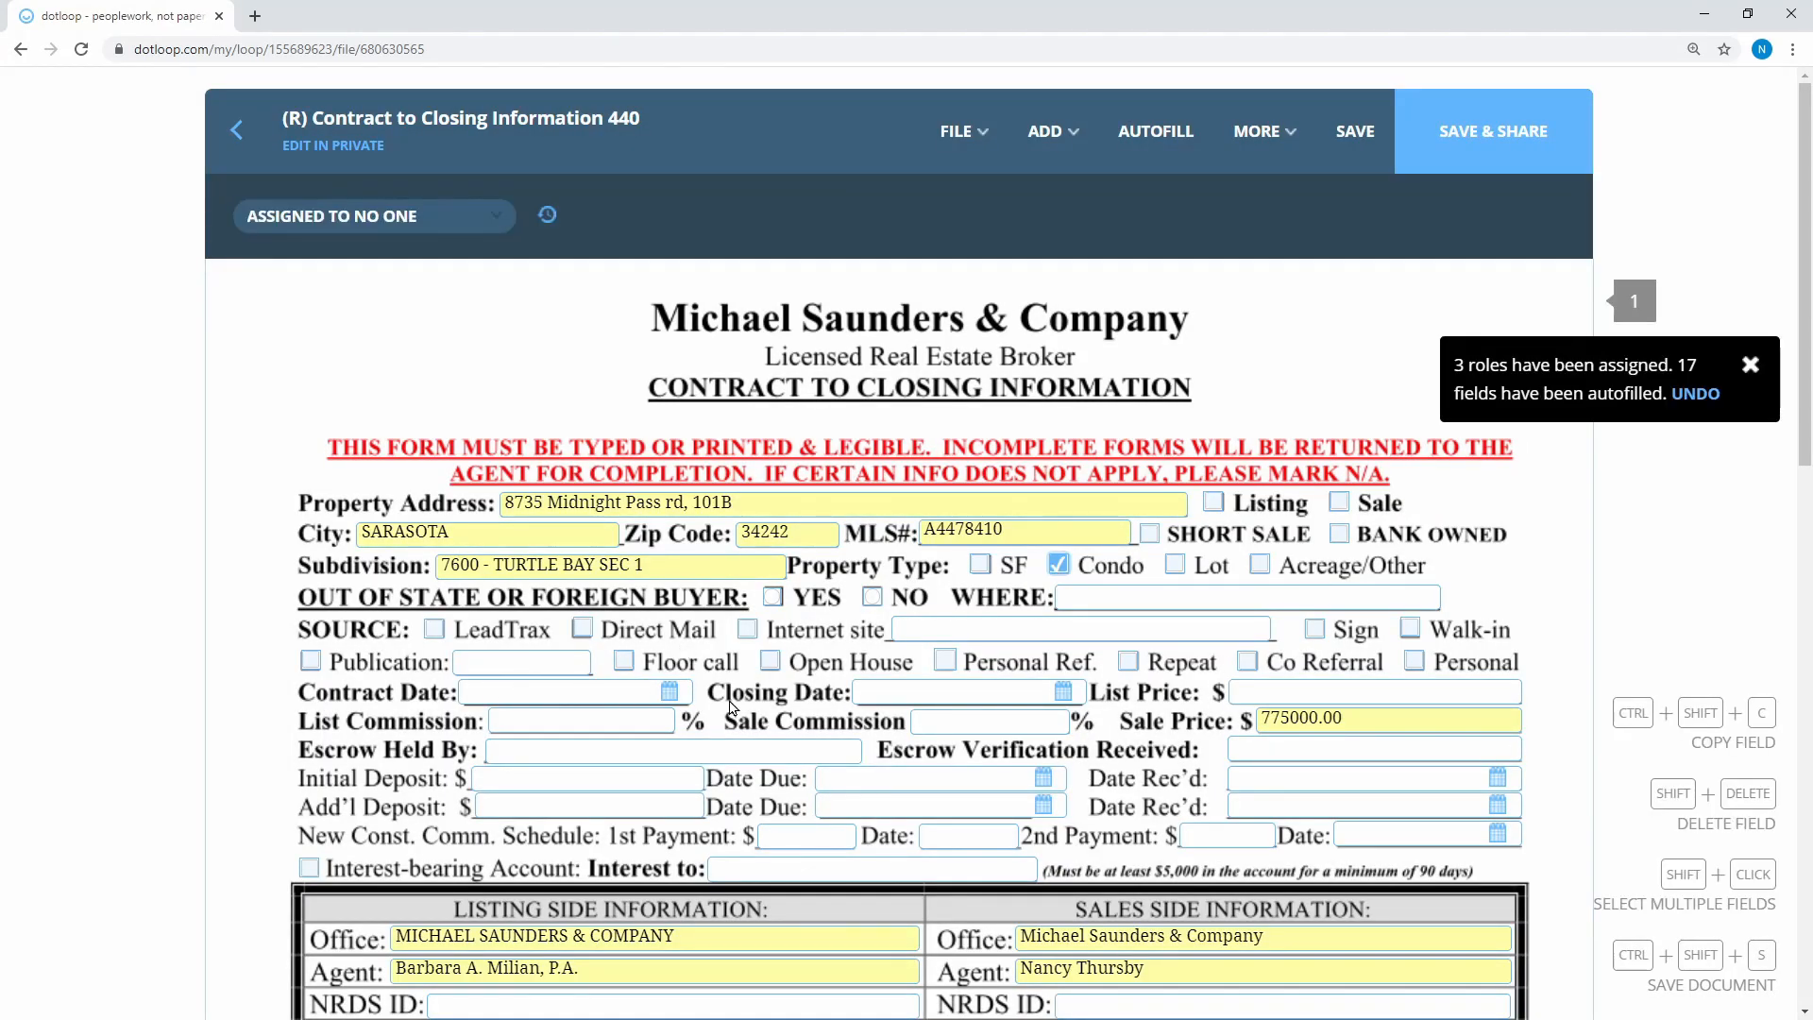
pyautogui.click(662, 688)
pyautogui.click(592, 866)
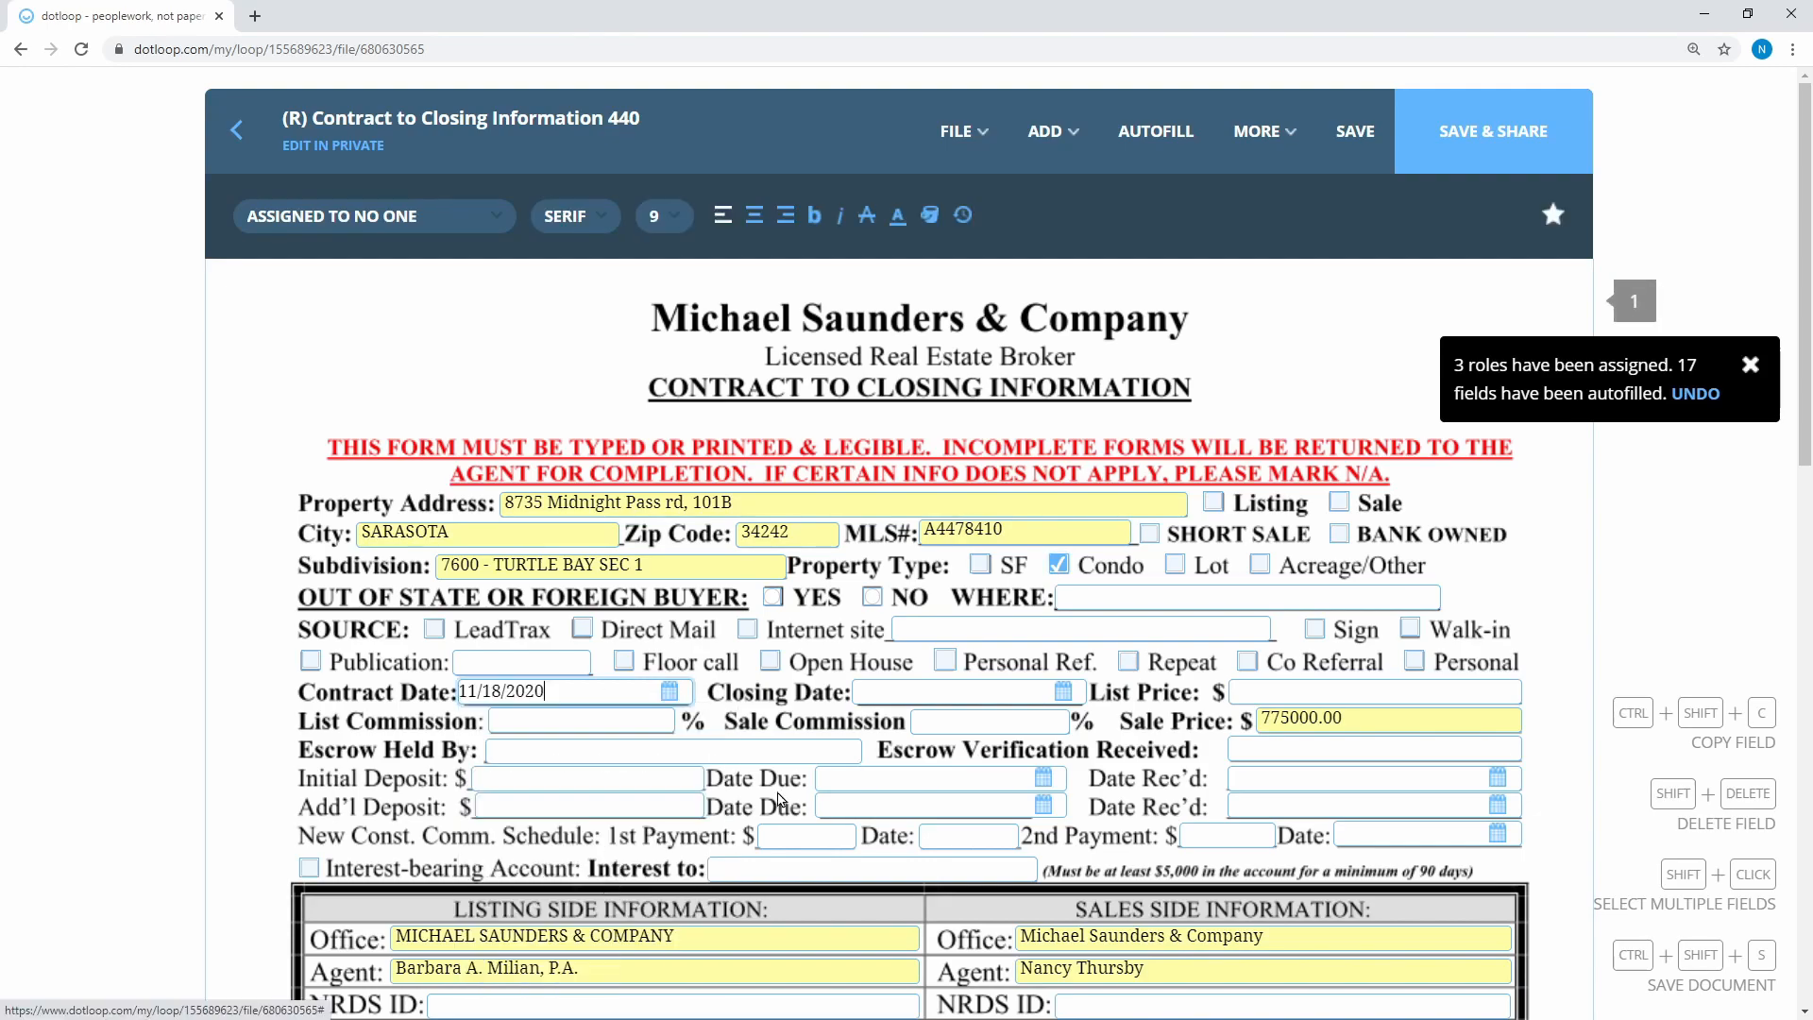
pyautogui.click(1064, 690)
pyautogui.click(986, 858)
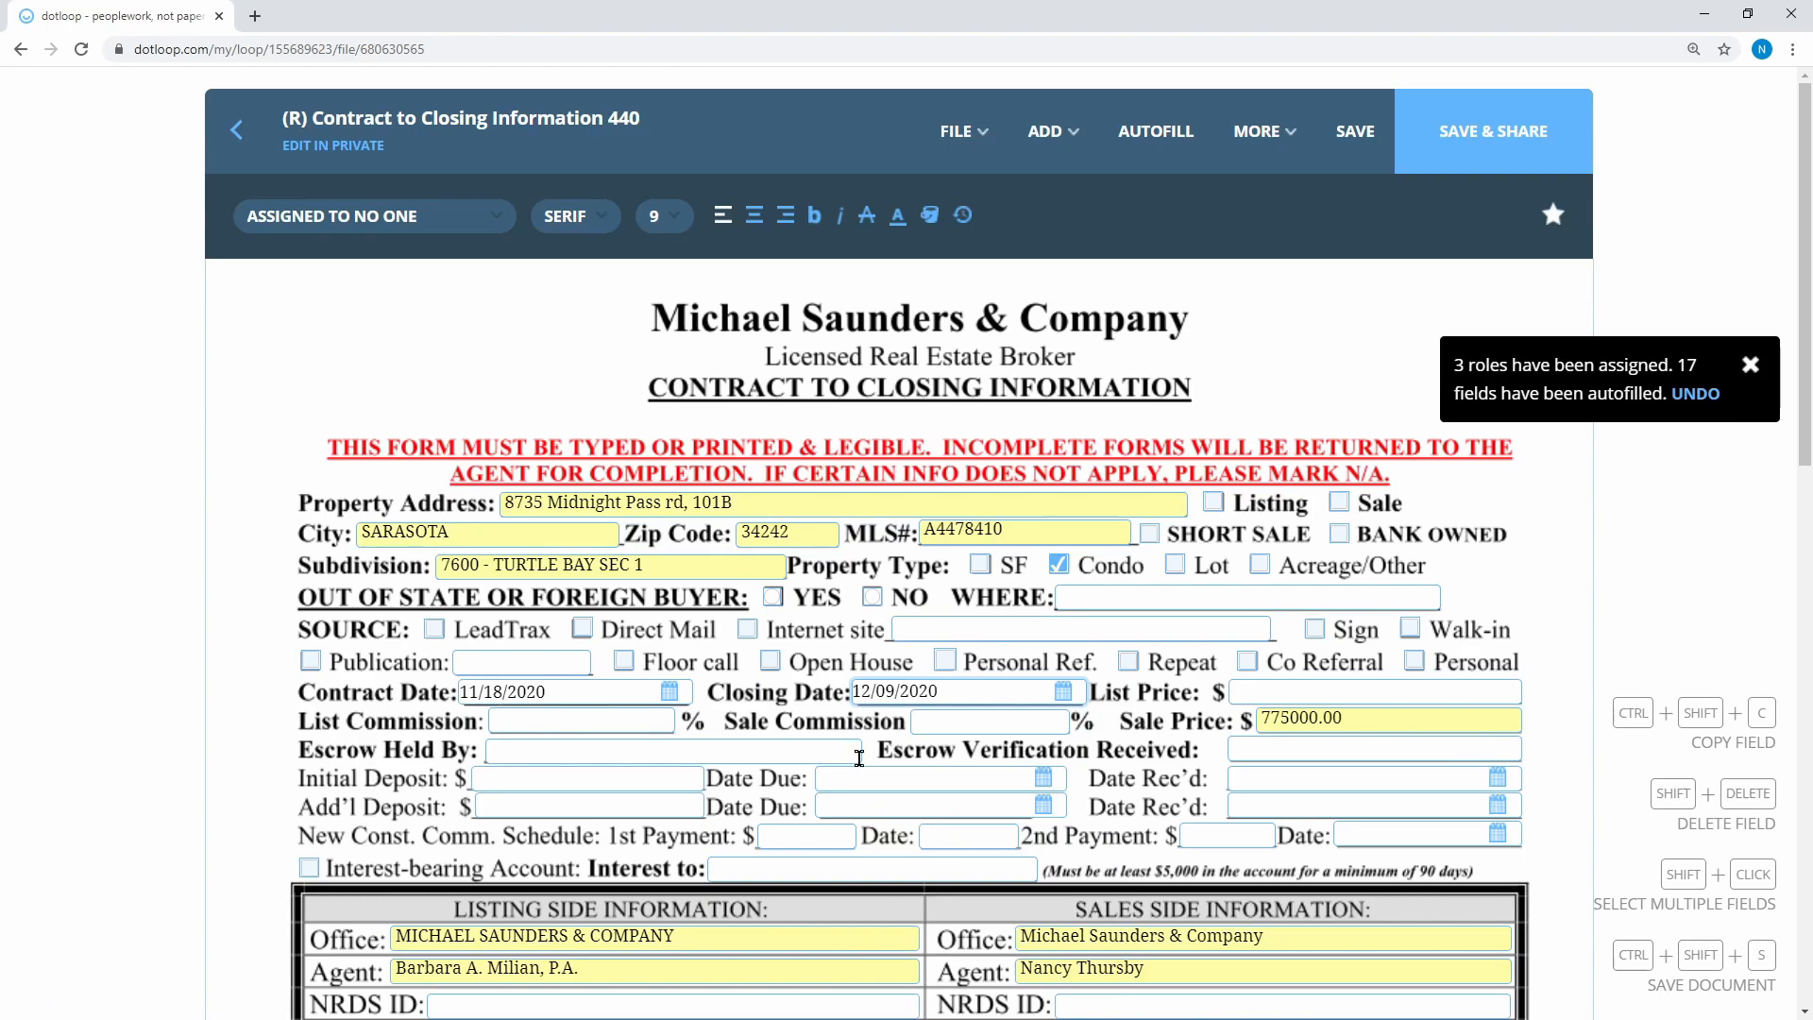
# Enter 3% list and sale commissions, MSC Title as escrow holder, and escrow verification 11/10/2020
pyautogui.click(658, 724)
pyautogui.write('3')
pyautogui.press('Tab')
pyautogui.write('3')
pyautogui.press('Tab')
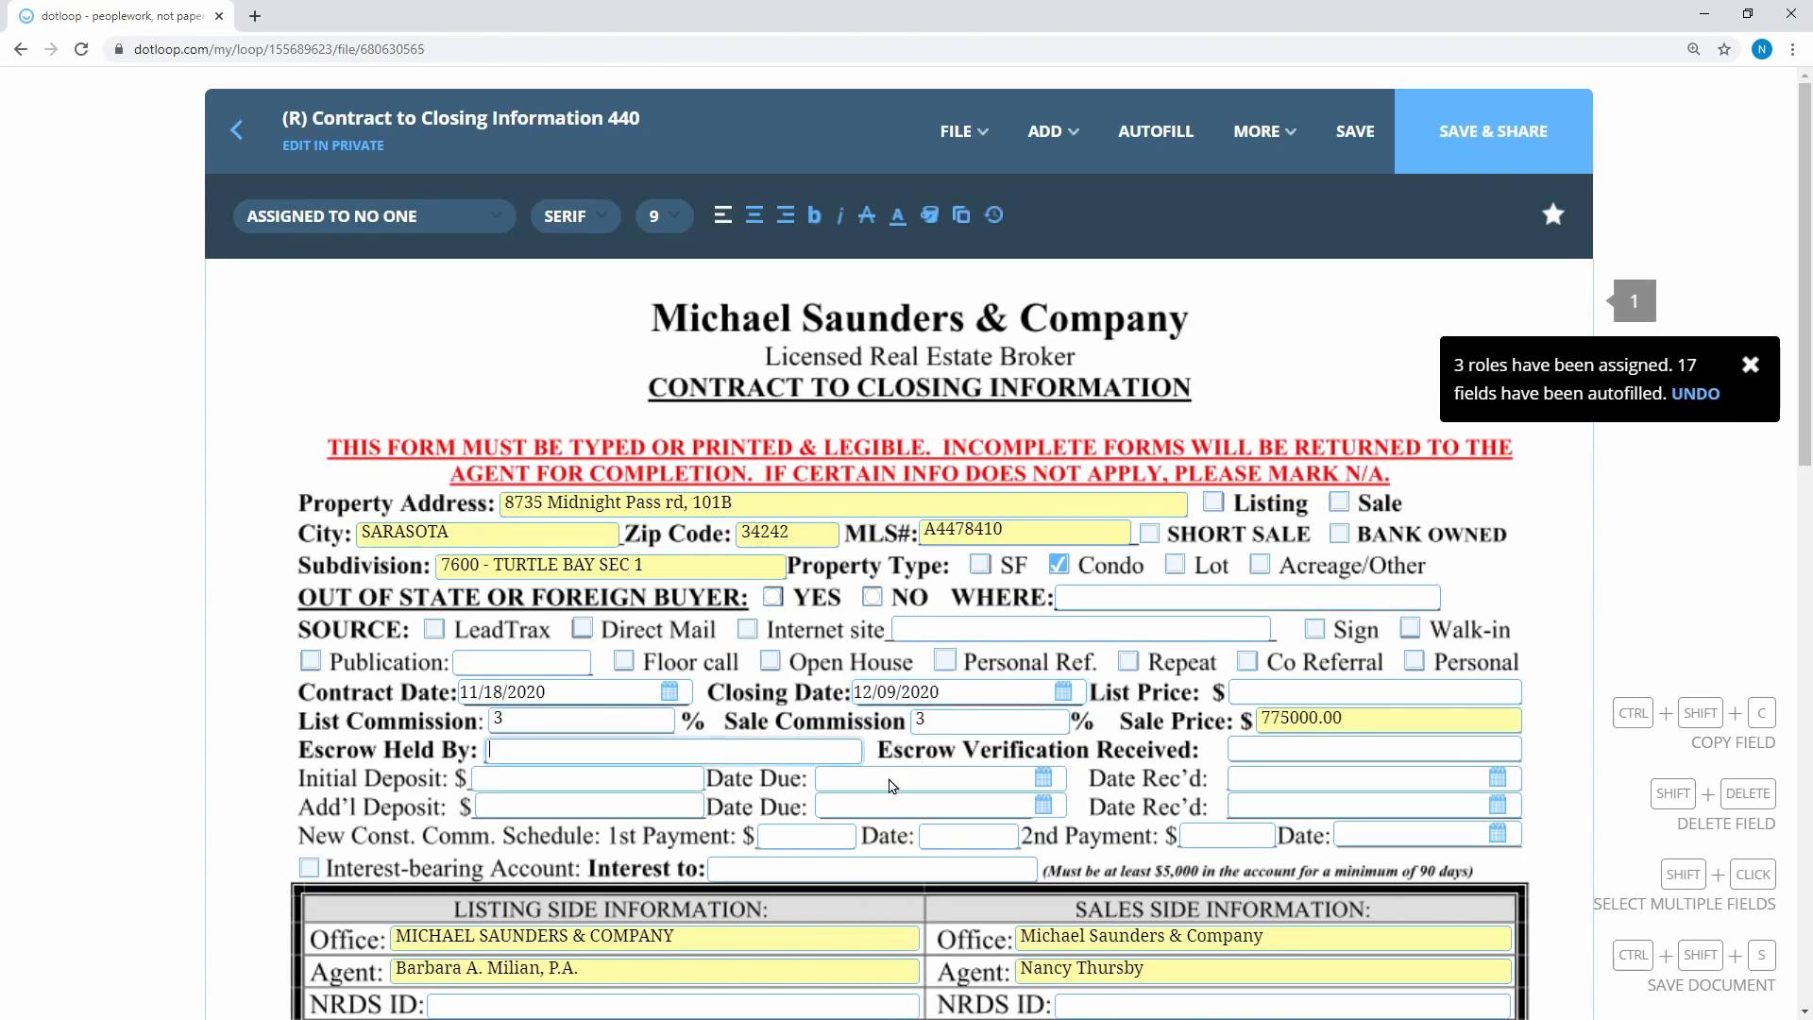
pyautogui.write('MSC Title')
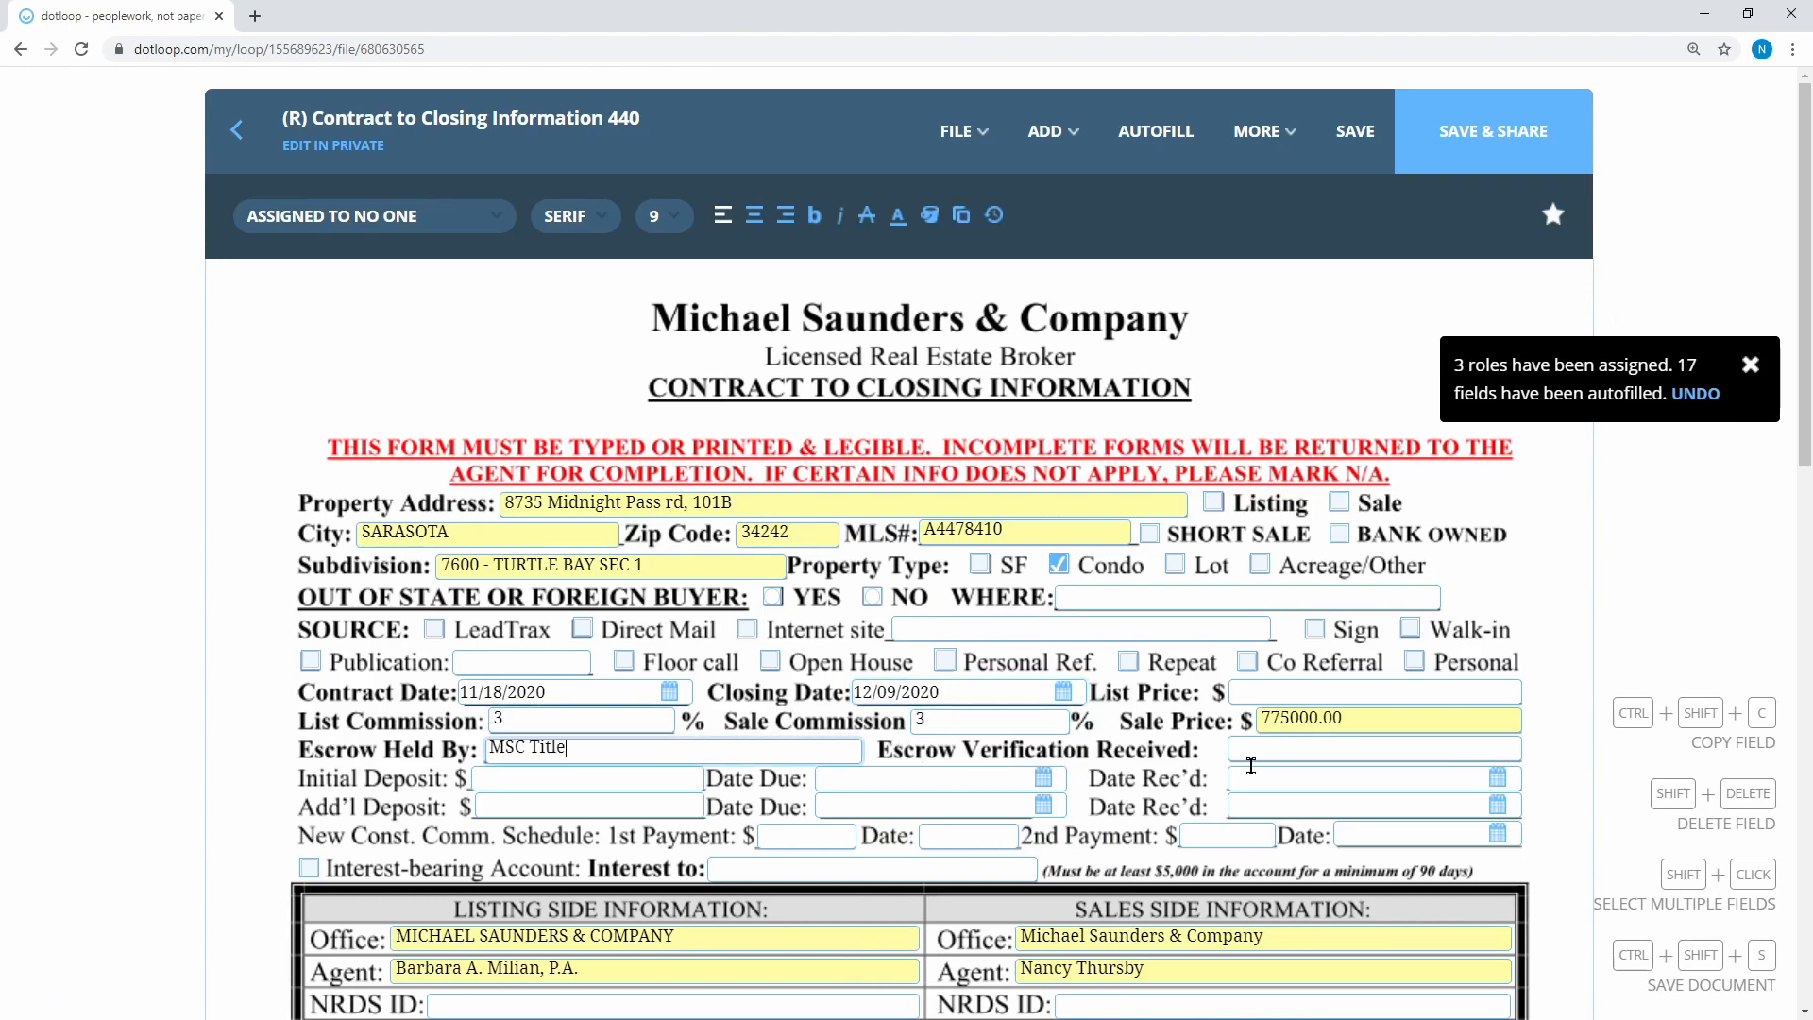
pyautogui.click(1301, 753)
pyautogui.write('1')
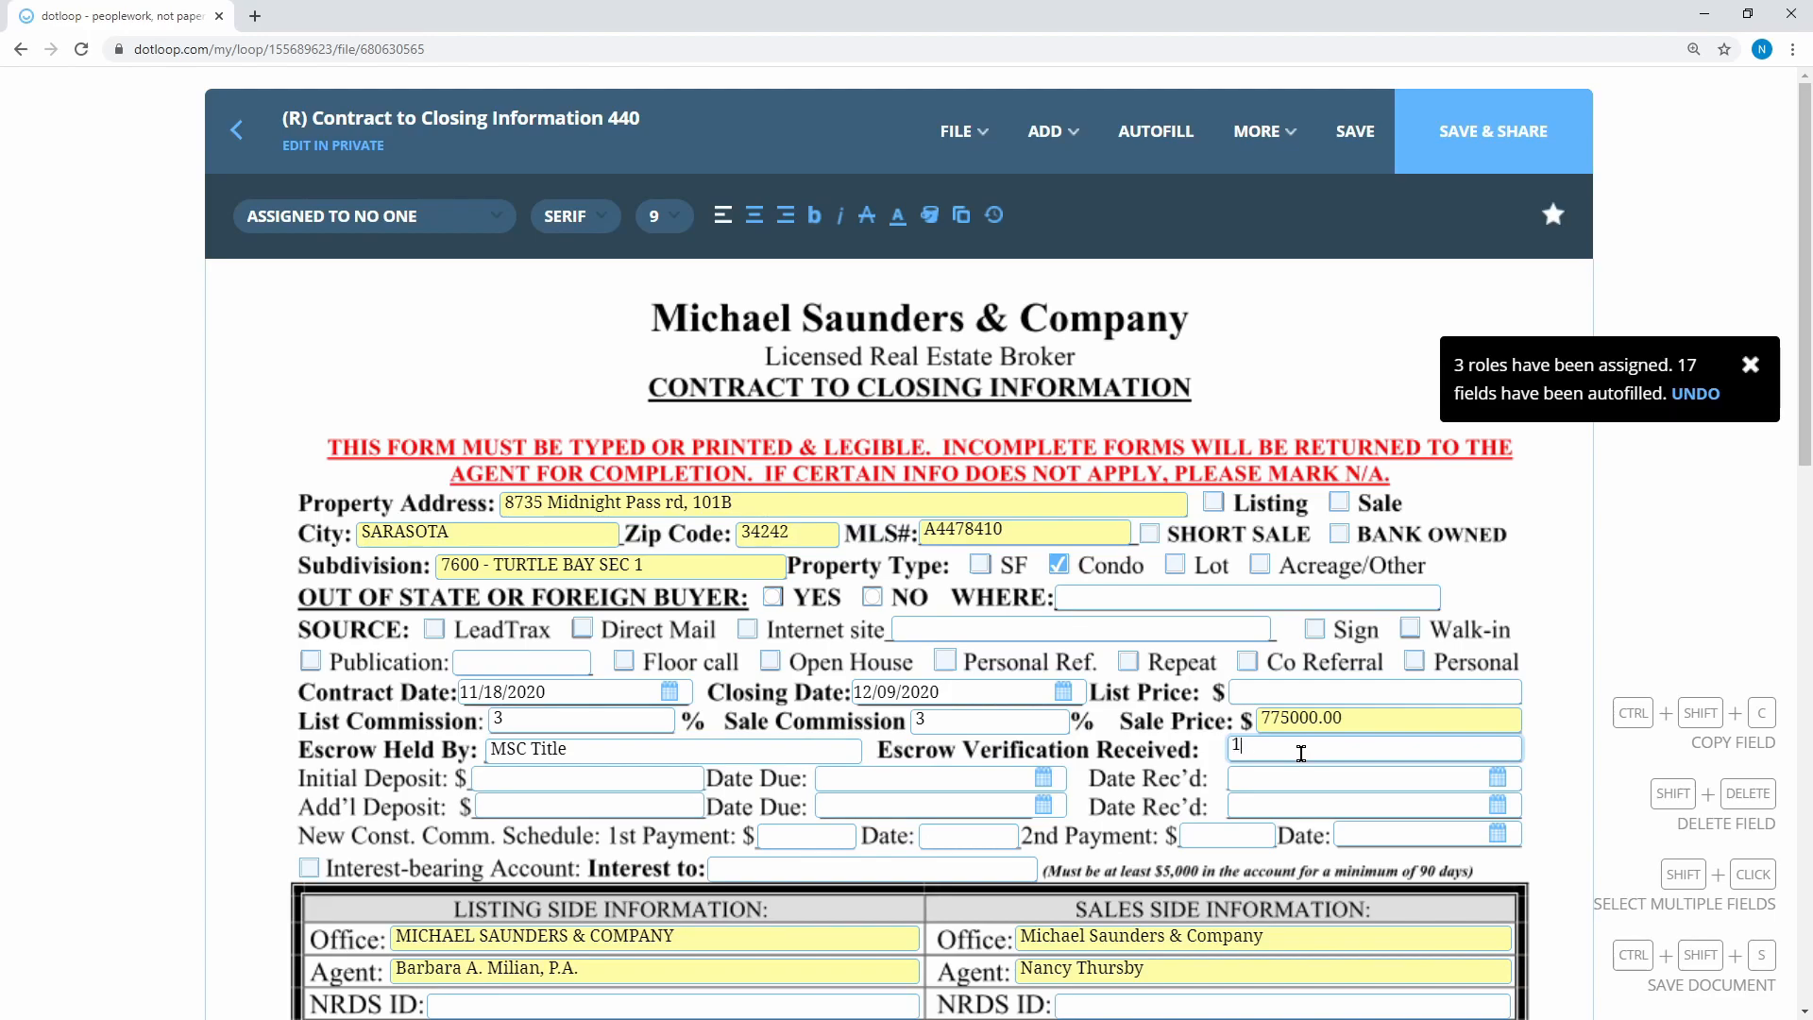
pyautogui.write('1/10/2020')
pyautogui.scroll(-10, 653, 430)
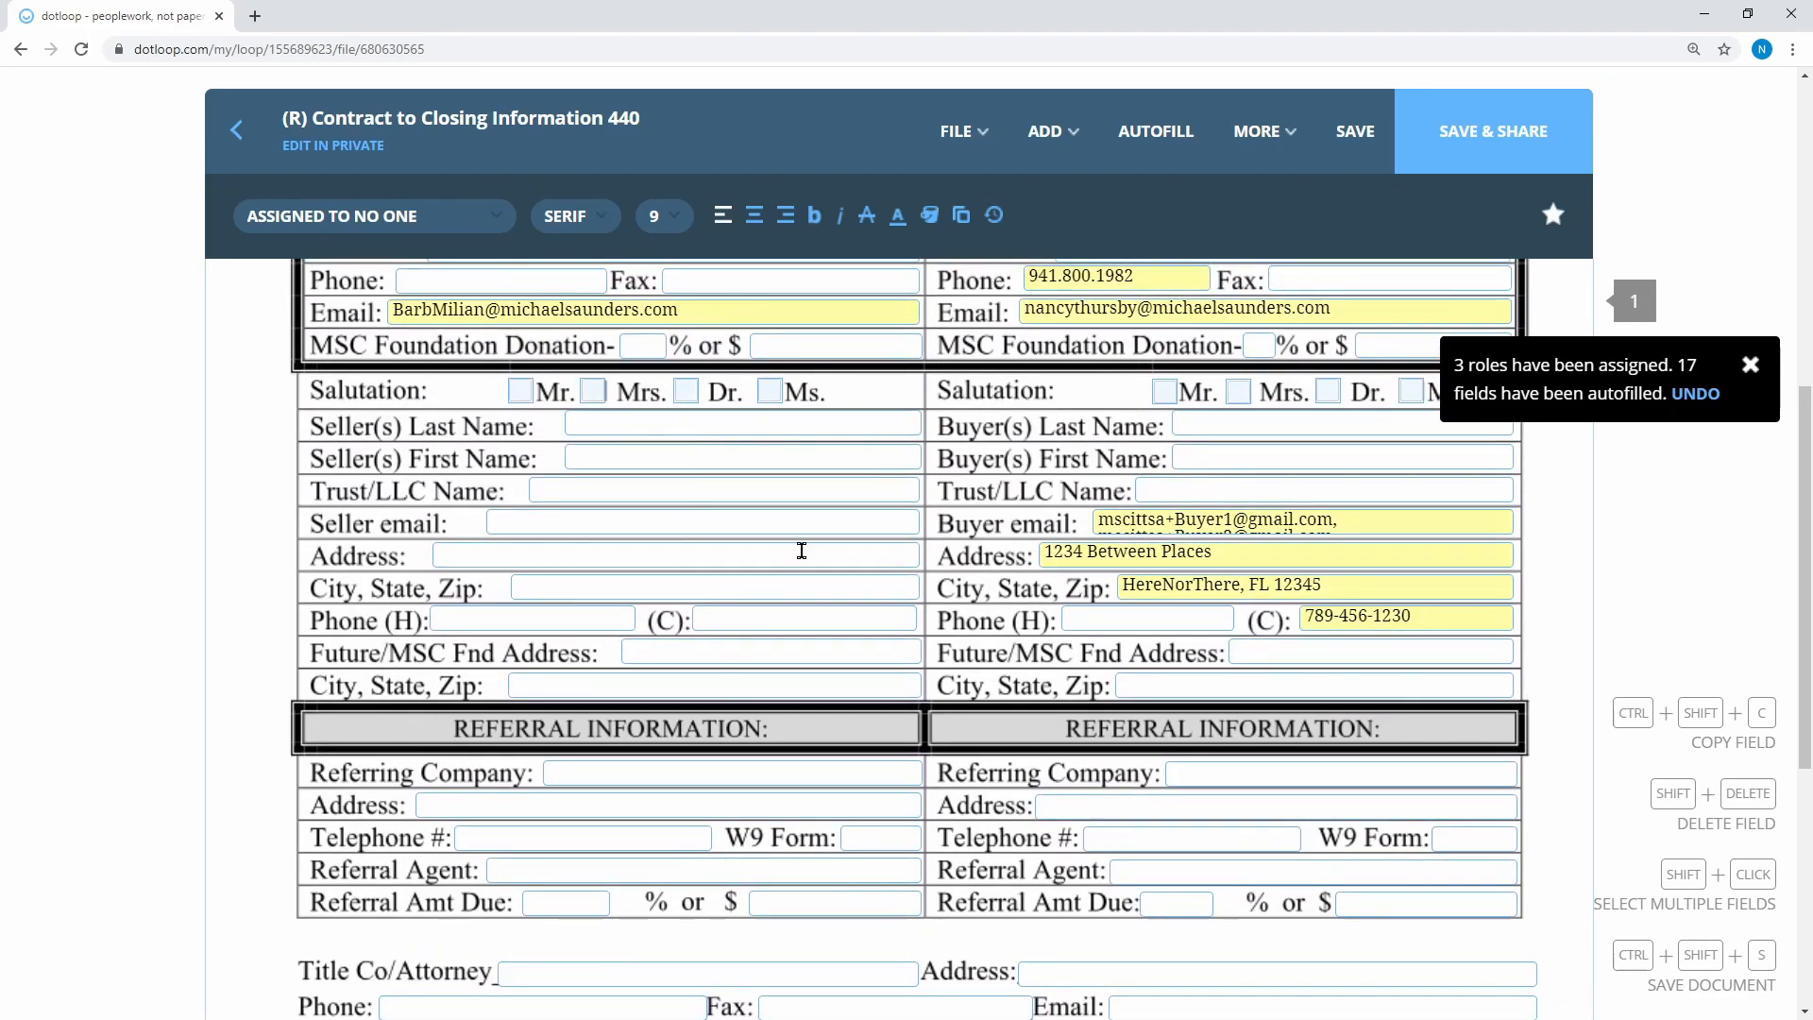
pyautogui.scroll(-5, 1271, 567)
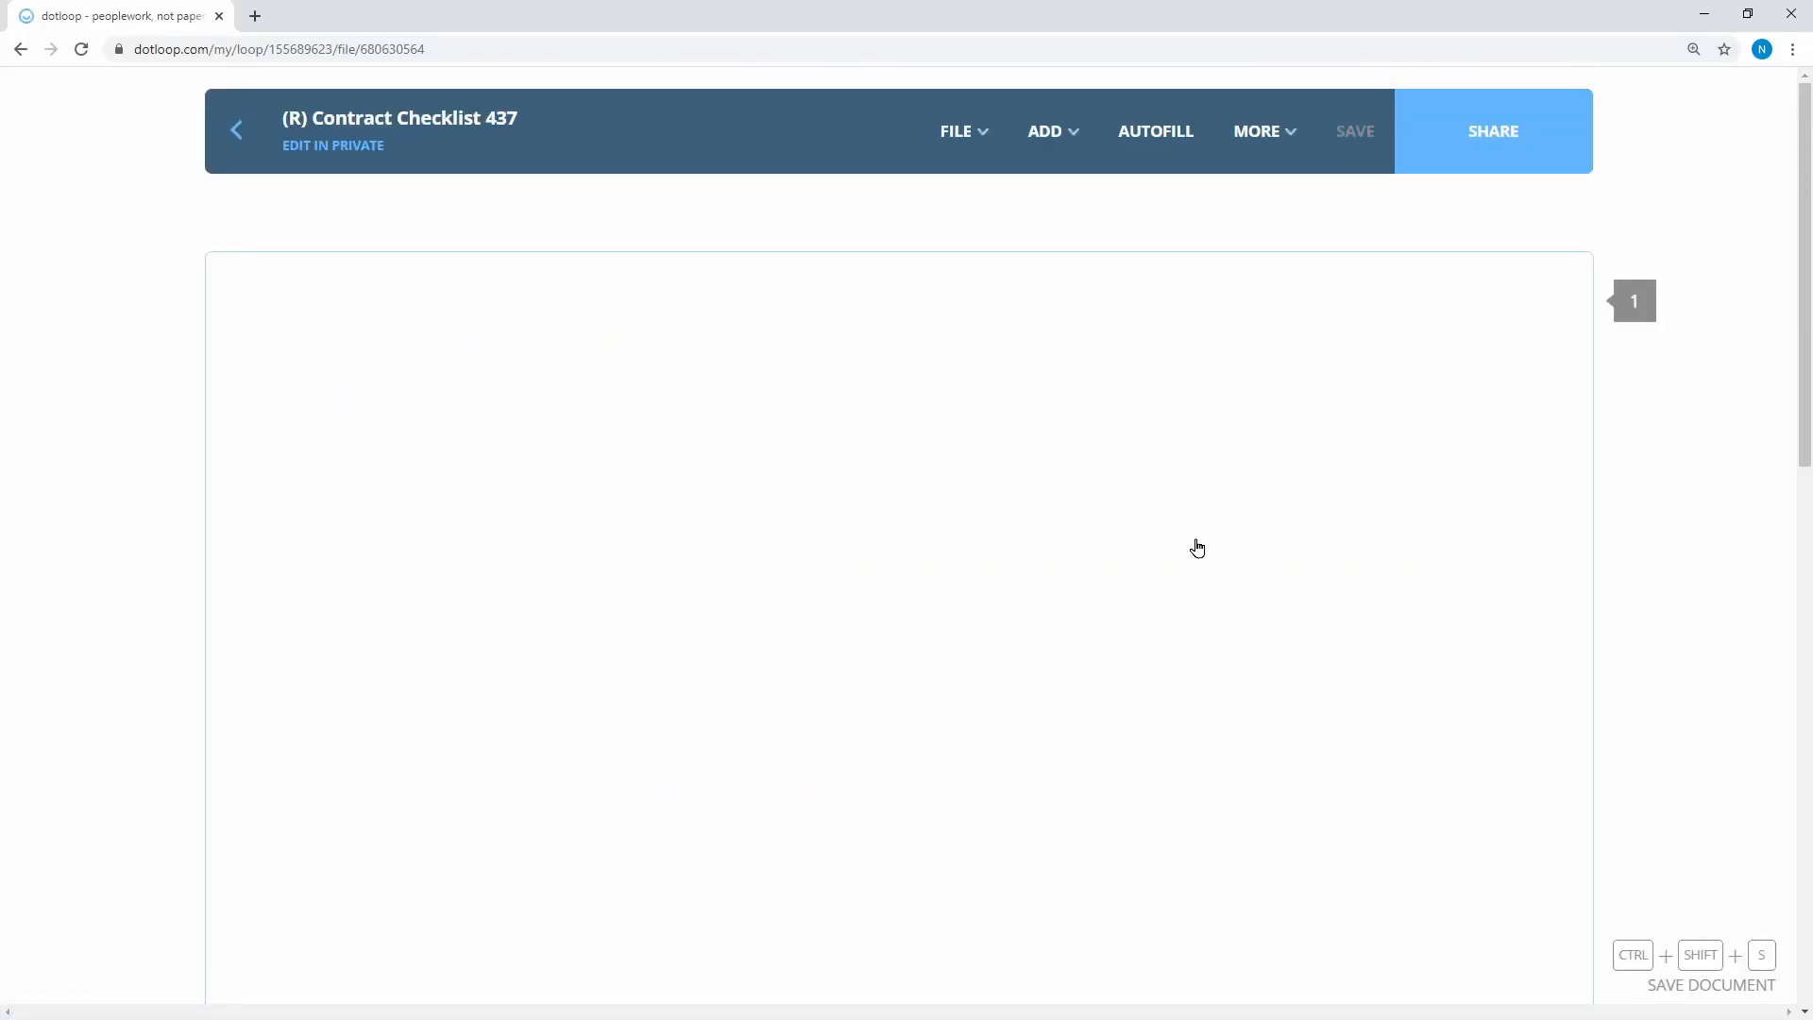
# Tick the Agent boxes for the closing sheet, contract, seller disclosure, mold addendum and HOA disclosure
pyautogui.scroll(-5, 955, 478)
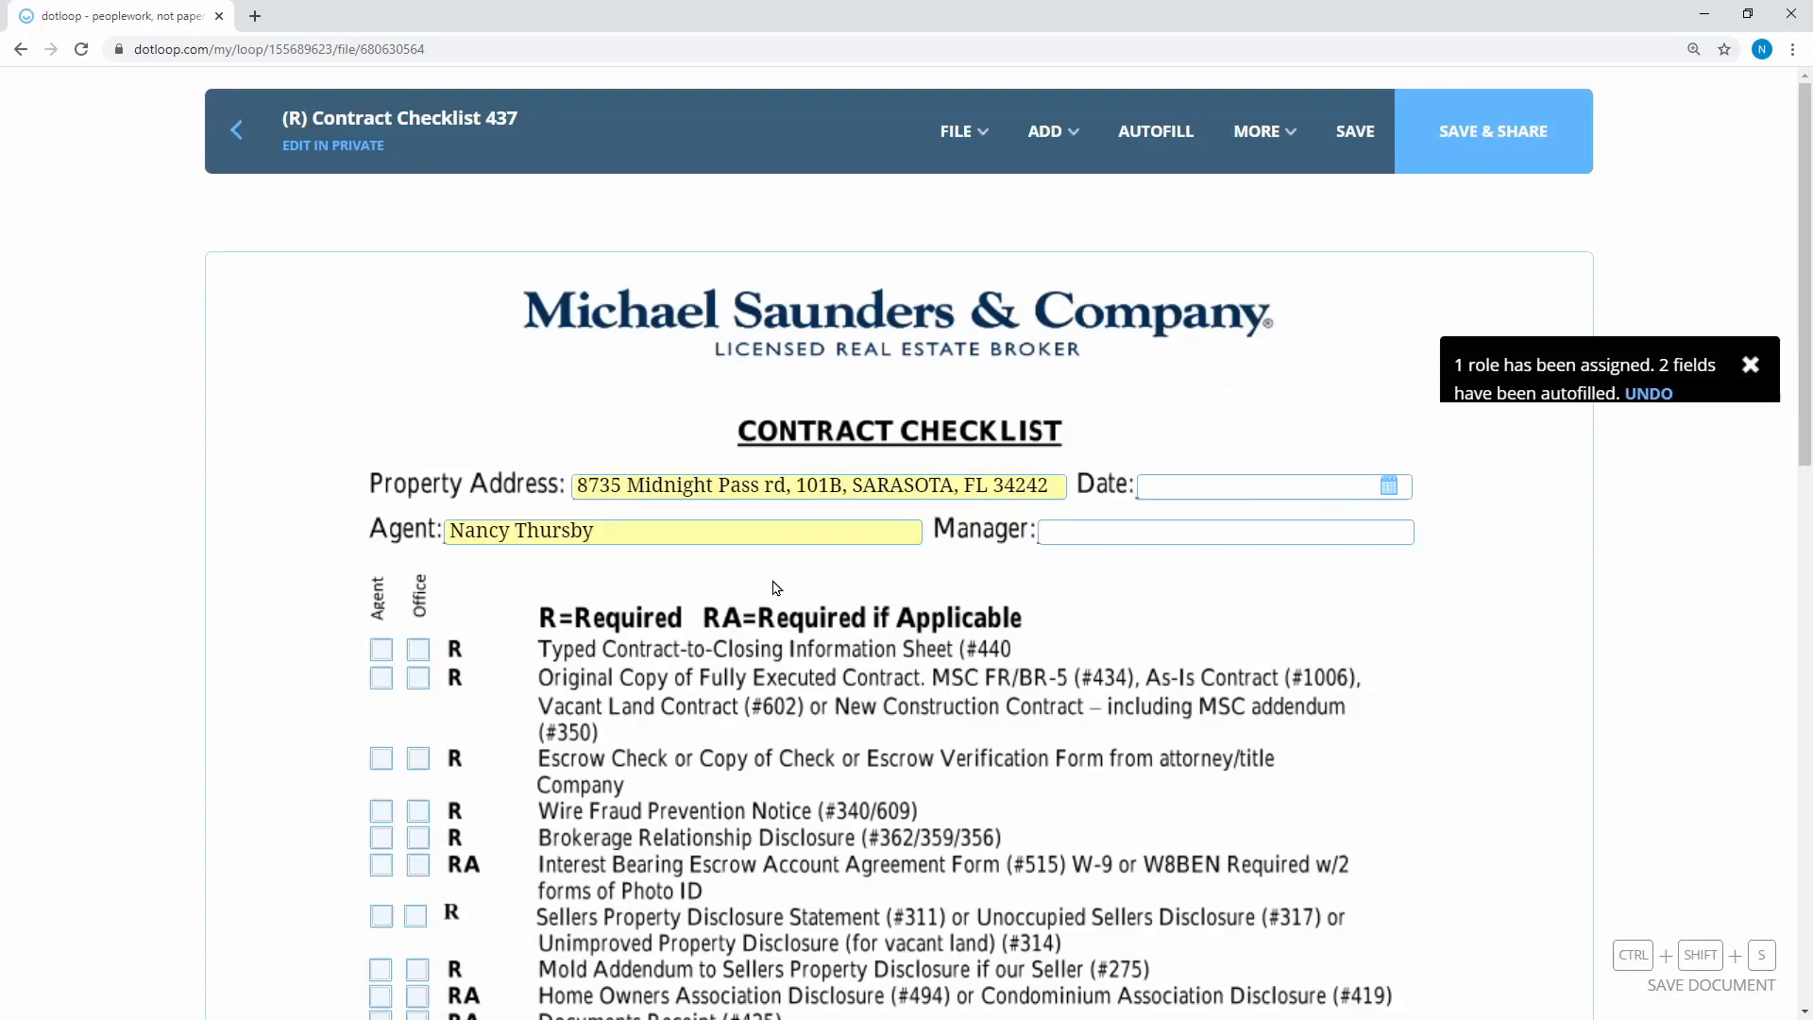
pyautogui.scroll(-2, 769, 478)
pyautogui.click(381, 273)
pyautogui.click(382, 300)
pyautogui.click(383, 535)
pyautogui.click(382, 595)
pyautogui.click(382, 621)
# Tick the Covid and Pinhole Leak items and save the checklist
pyautogui.click(380, 698)
pyautogui.click(381, 672)
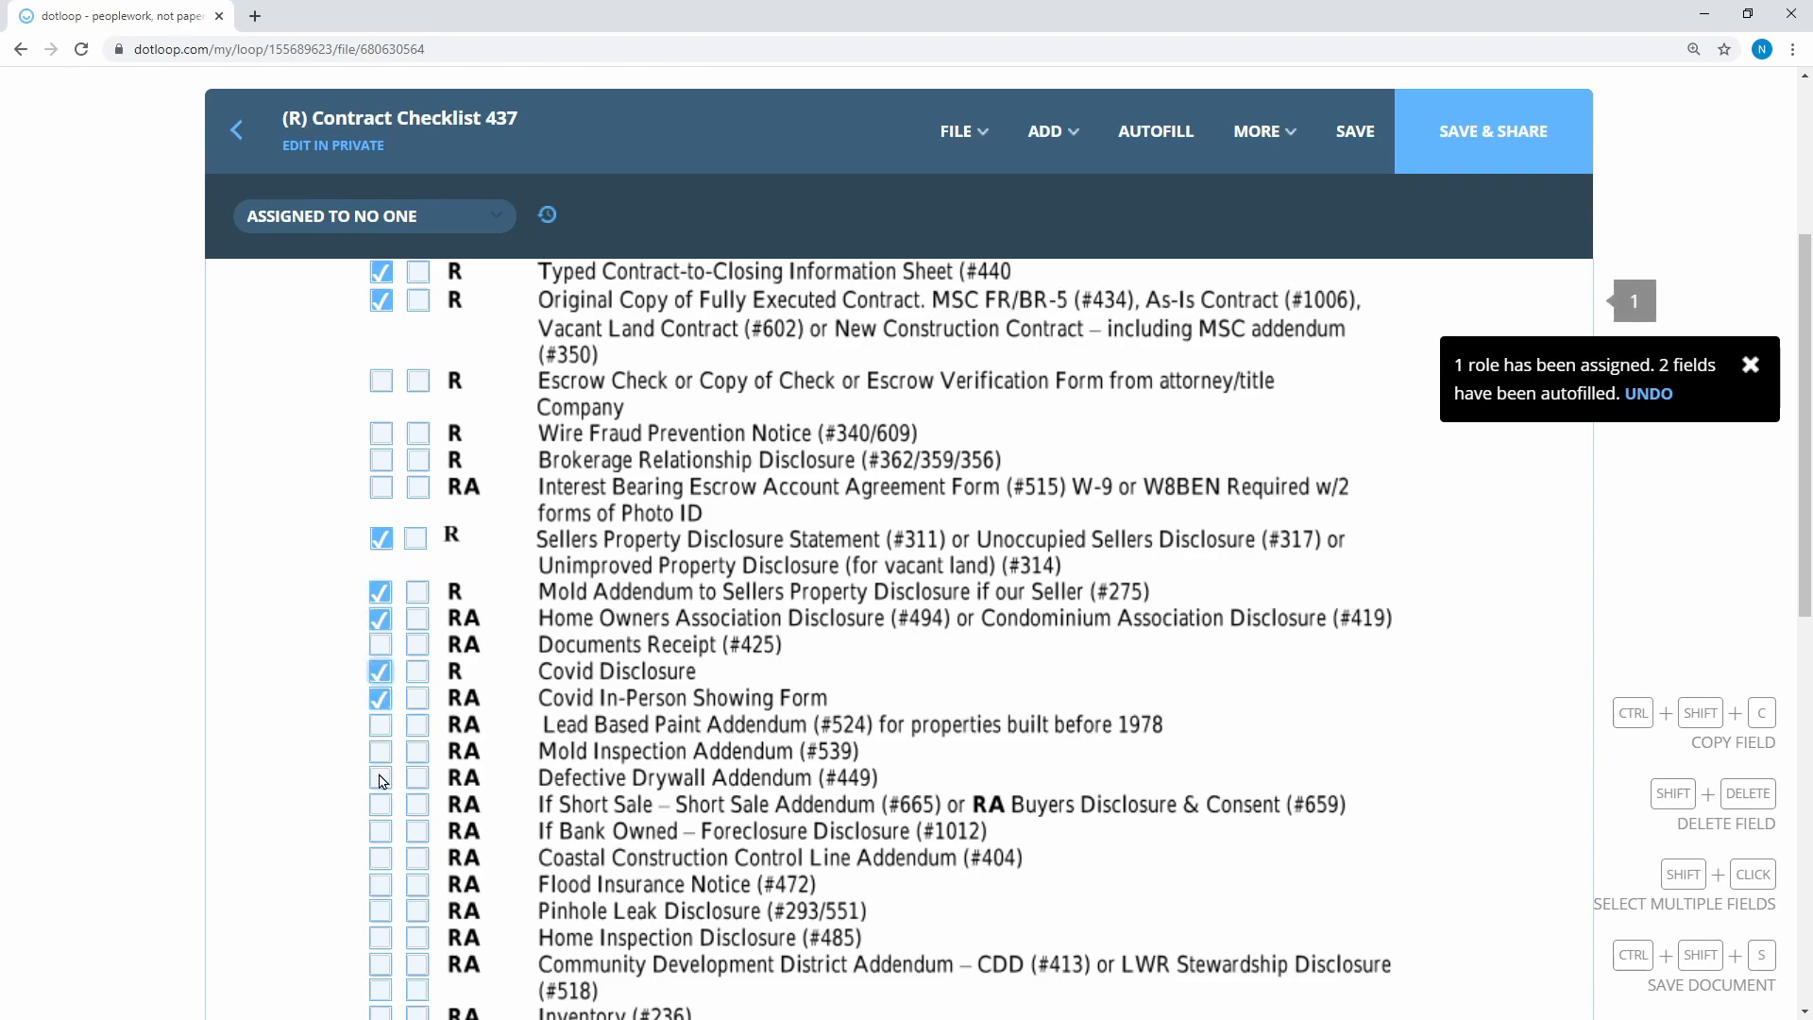
pyautogui.scroll(-2, 382, 782)
pyautogui.click(380, 722)
pyautogui.scroll(-1, 404, 816)
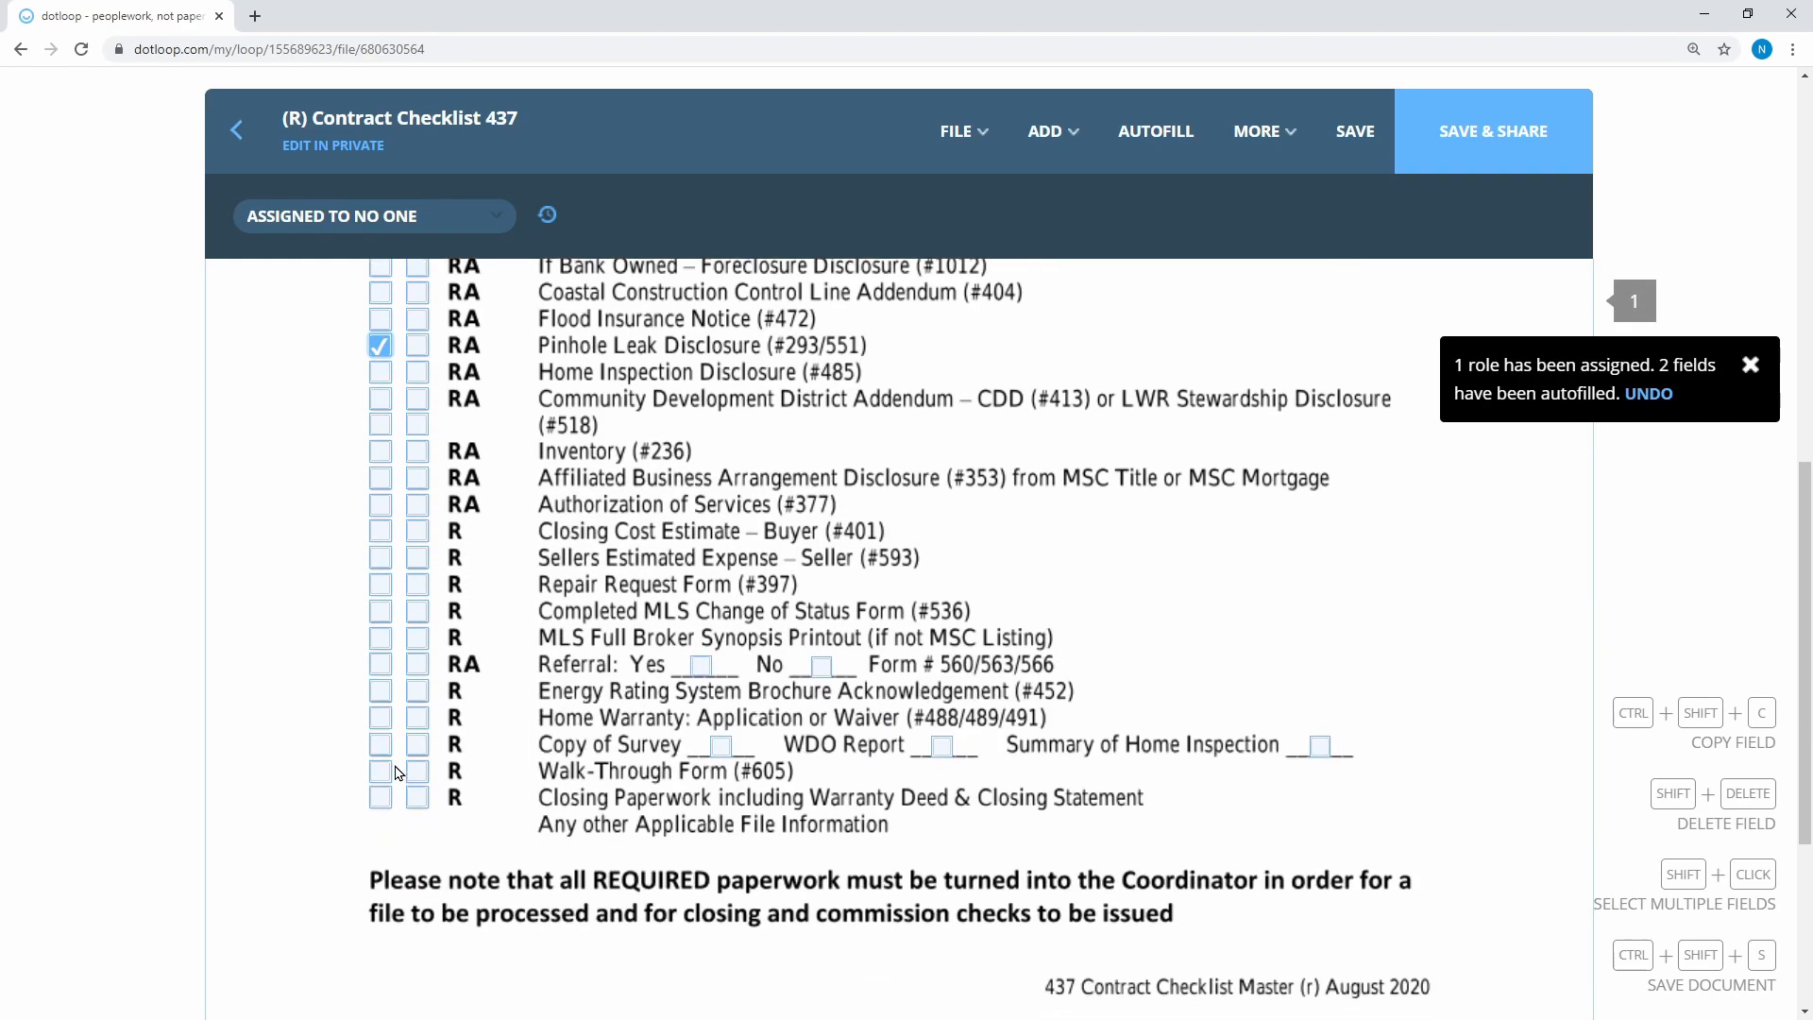
pyautogui.click(1362, 138)
pyautogui.scroll(-10, 1307, 557)
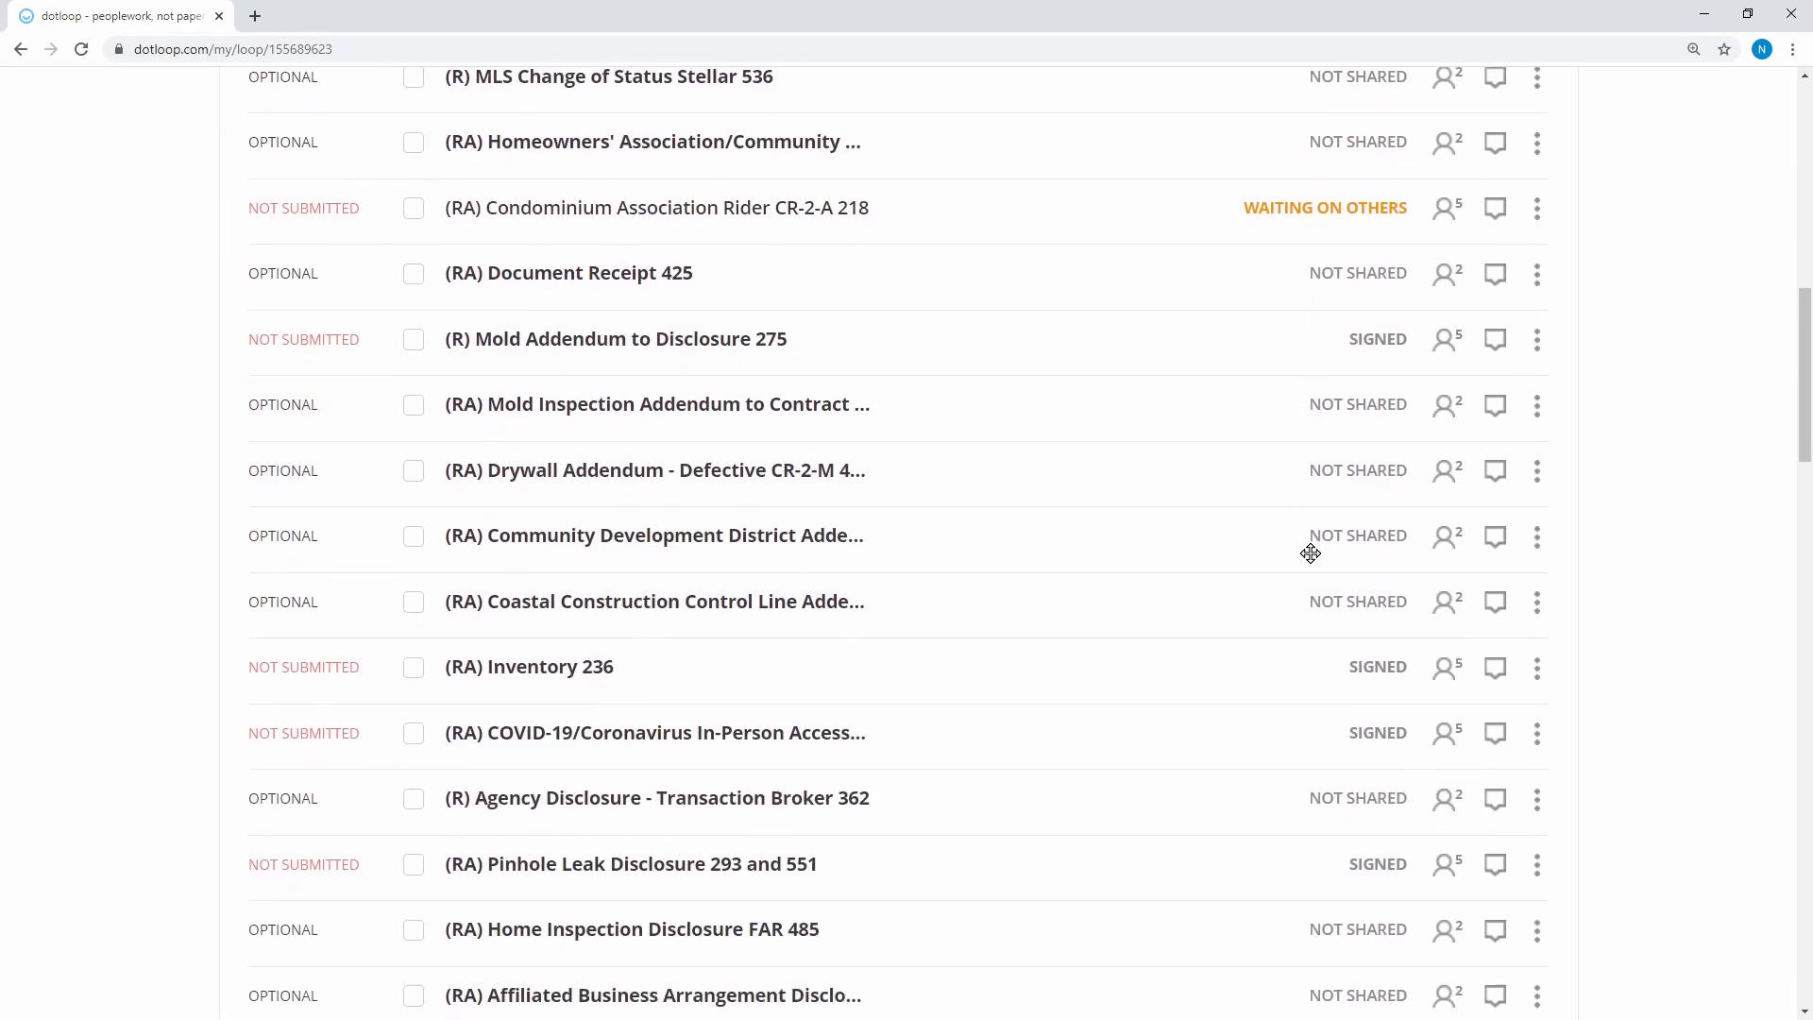
pyautogui.scroll(12, 1311, 554)
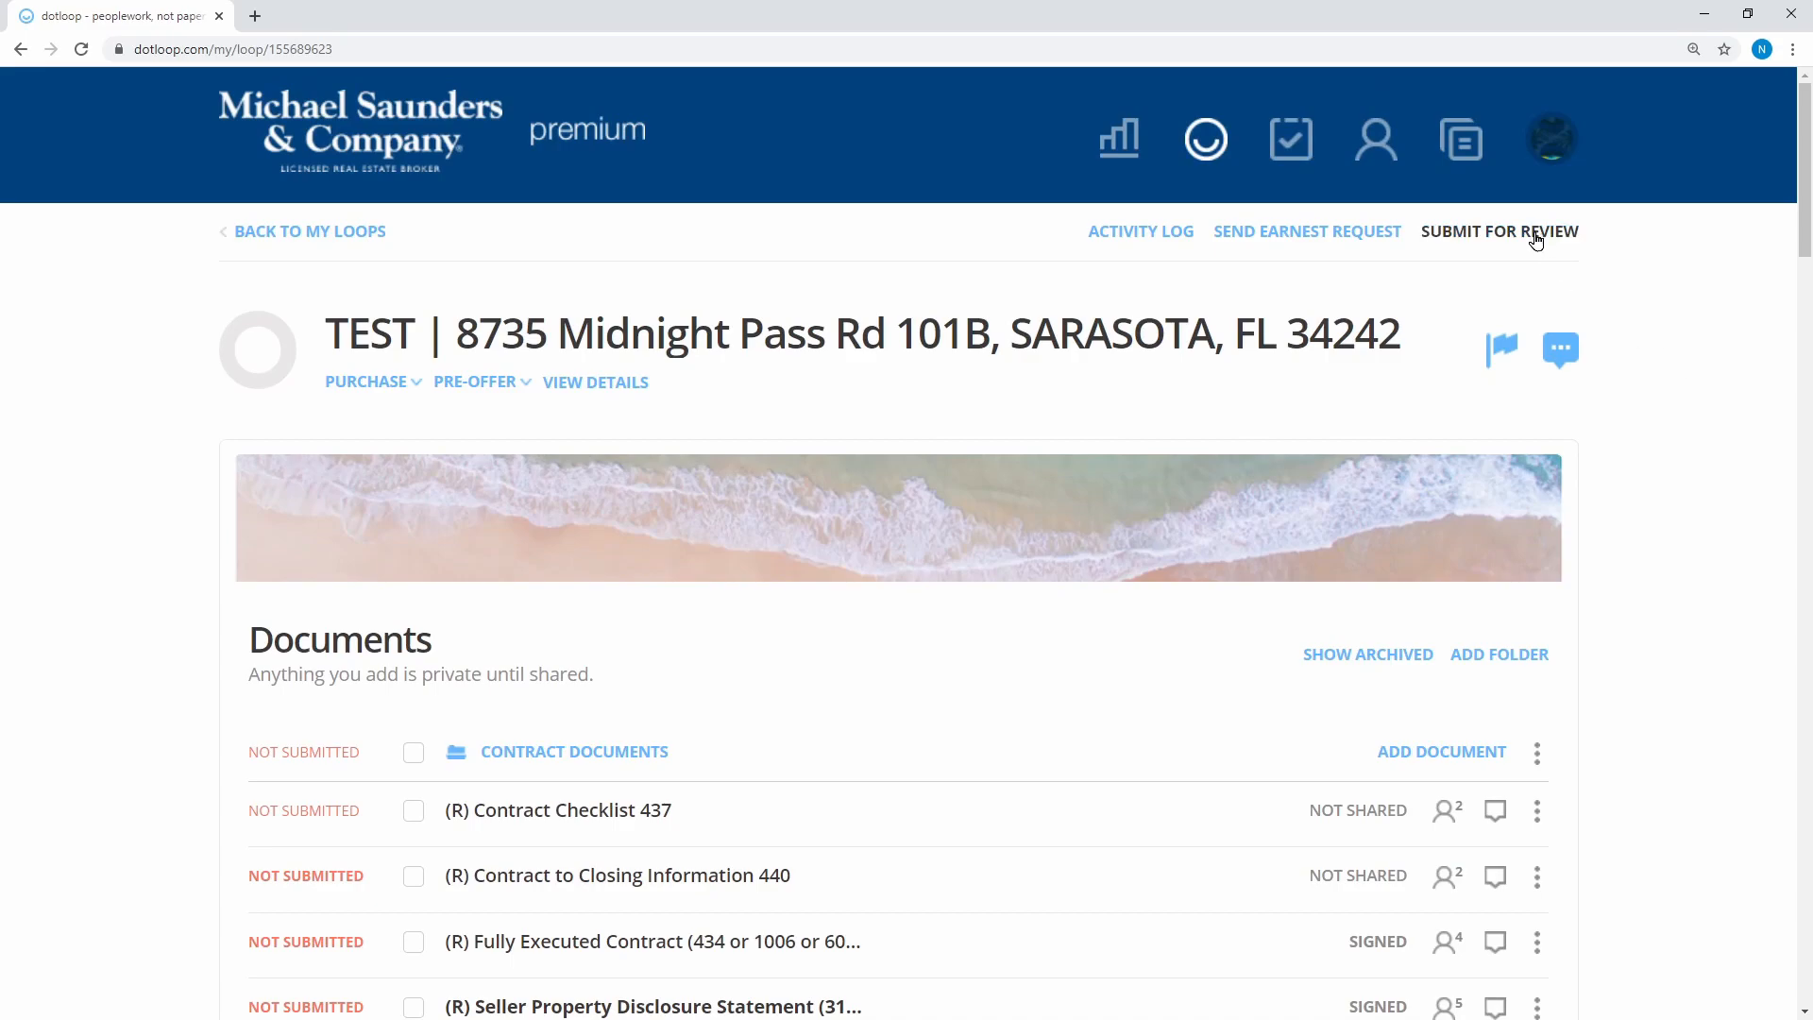
pyautogui.click(1535, 235)
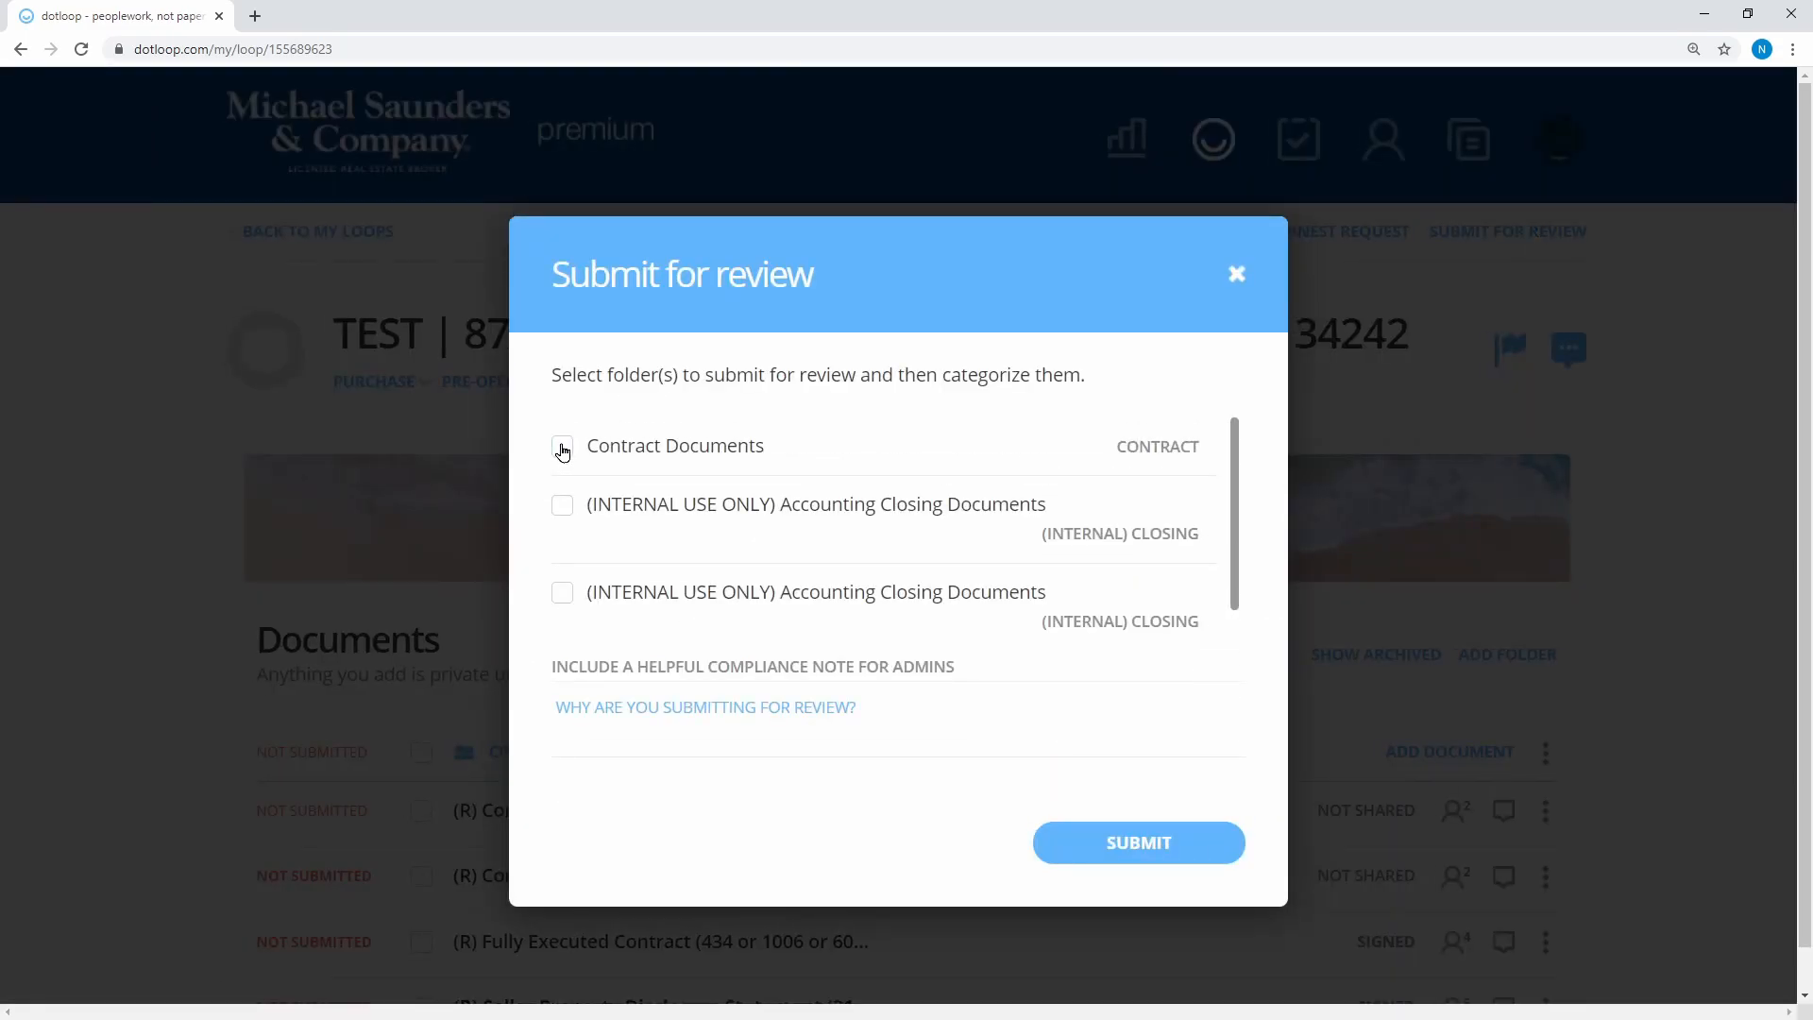
pyautogui.click(563, 449)
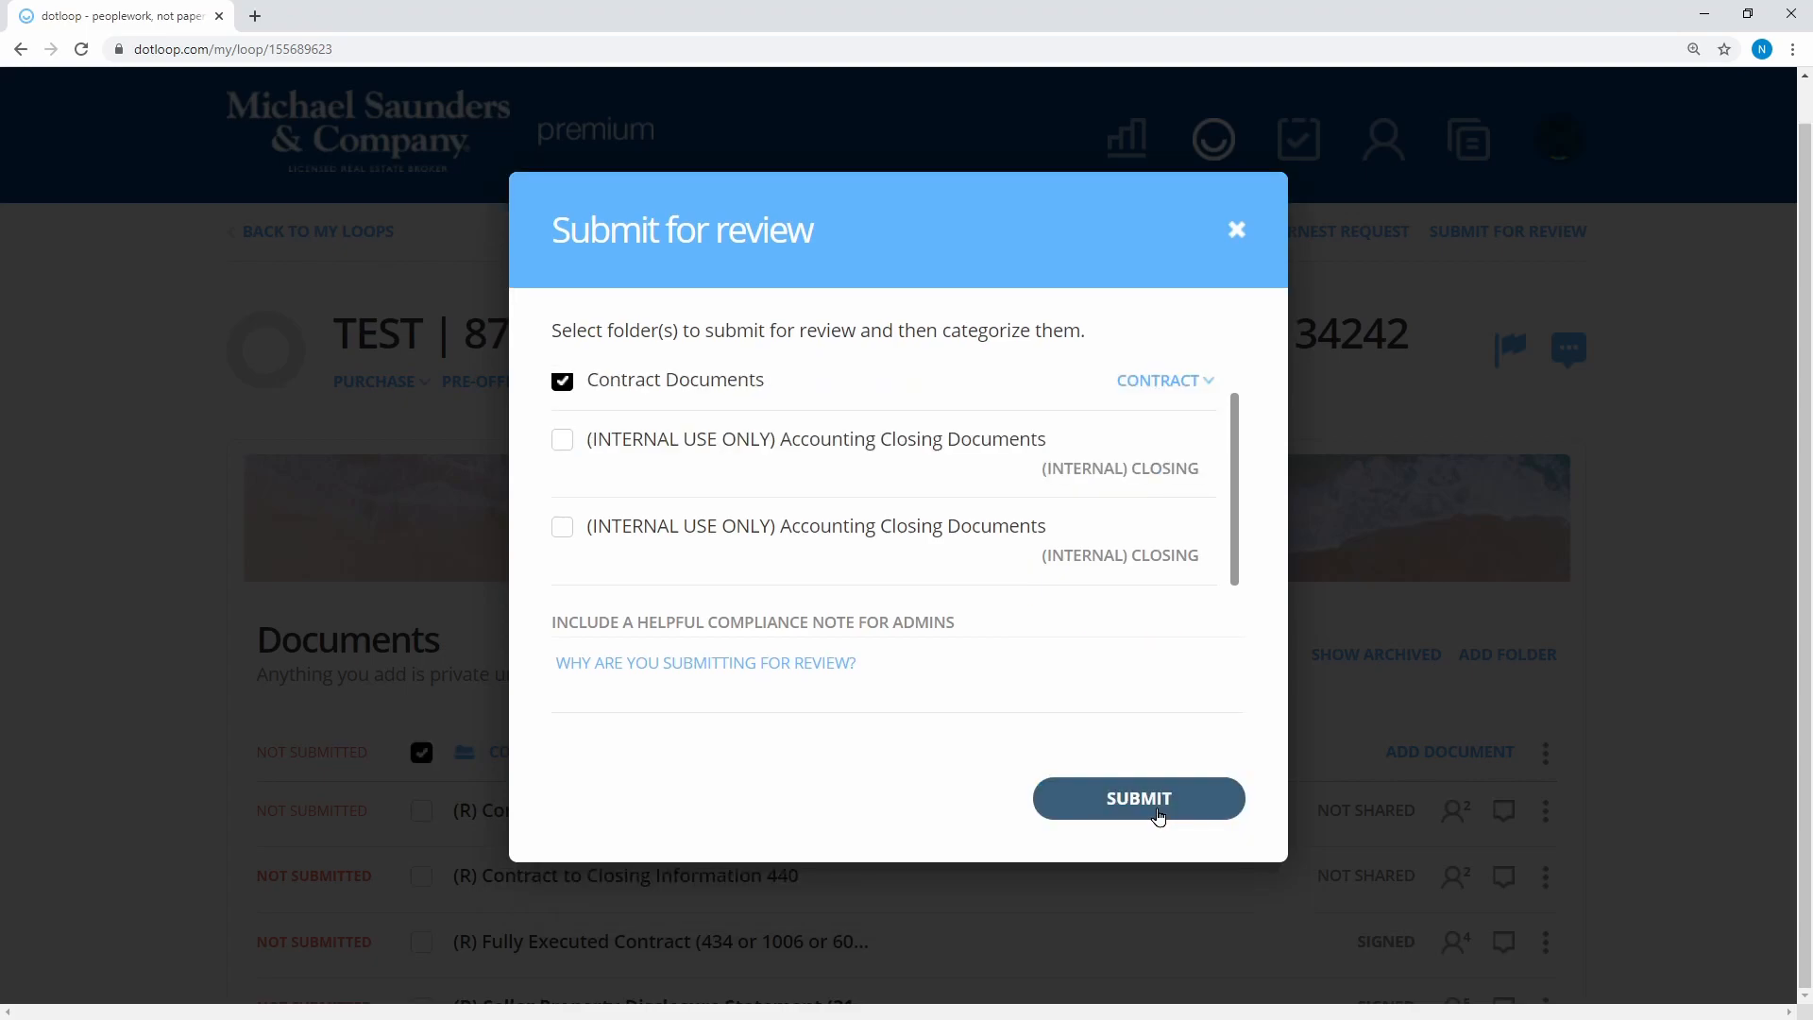
pyautogui.click(1159, 803)
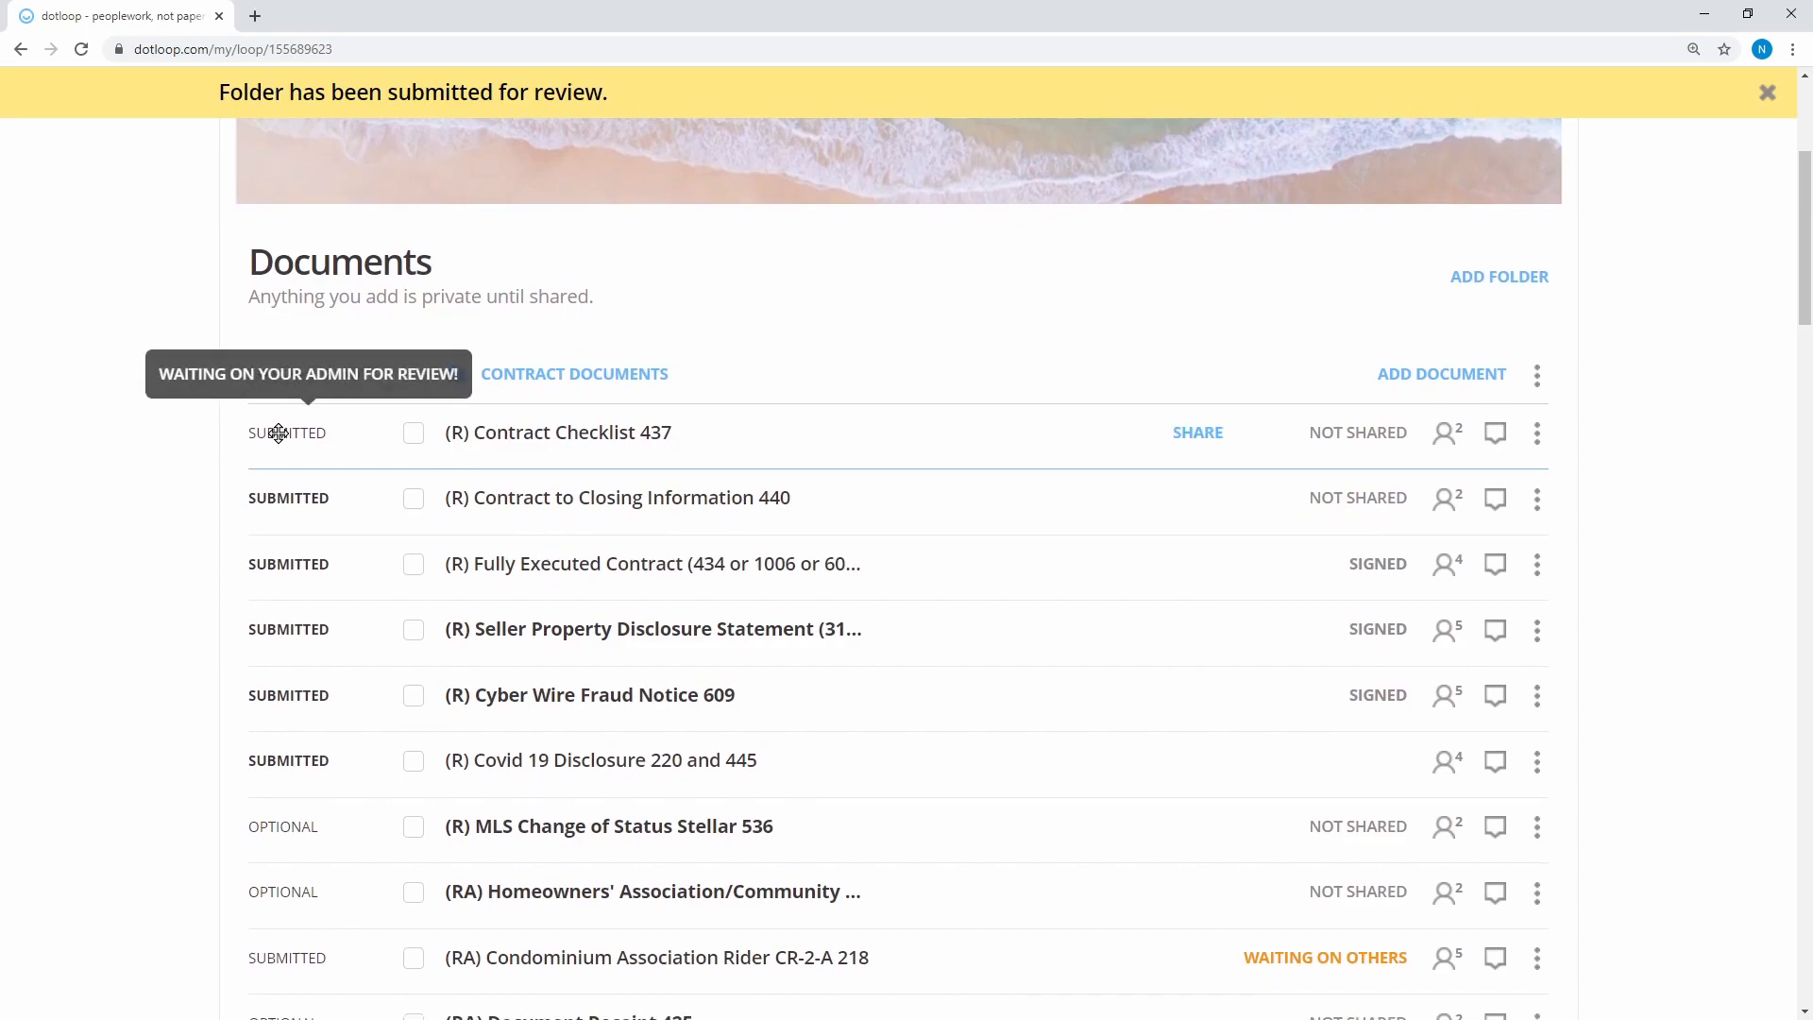
pyautogui.moveTo(284, 437)
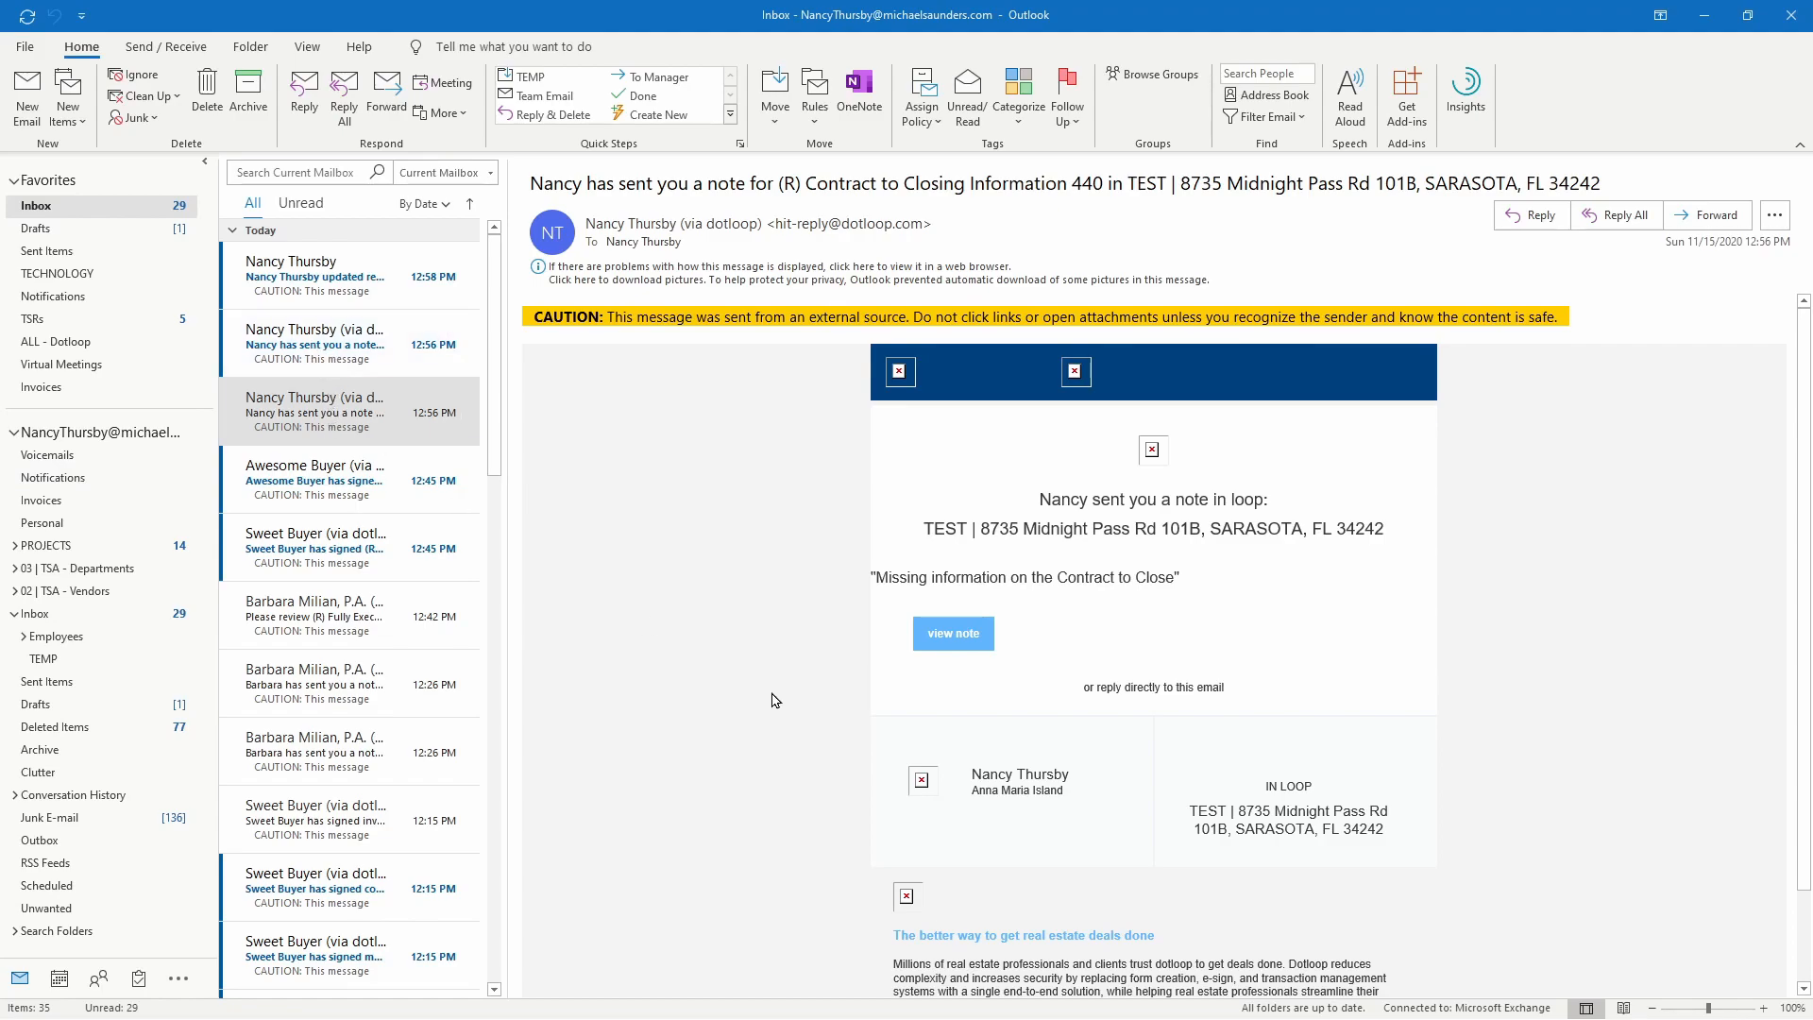
# Read the missing-information and missing-initials notes, then the Returned to Agent review-stage email
pyautogui.moveTo(877, 578); pyautogui.dragTo(1167, 591)
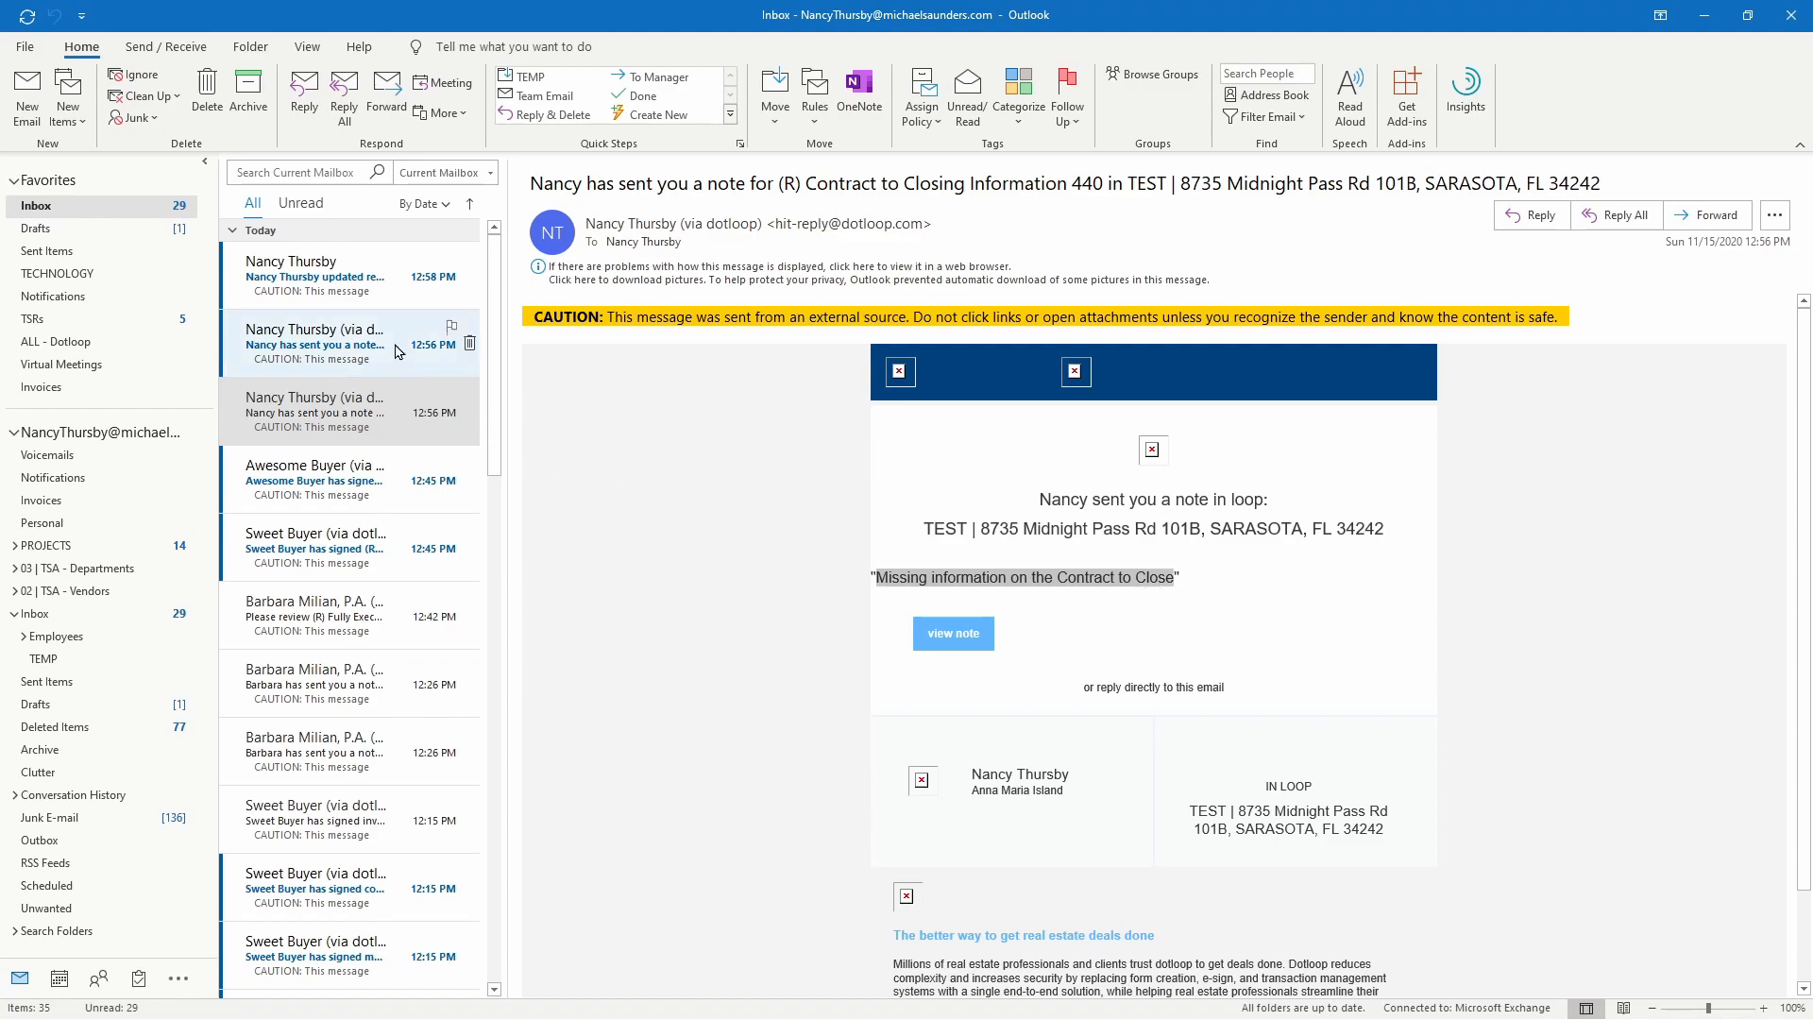
pyautogui.click(425, 345)
pyautogui.moveTo(882, 579); pyautogui.dragTo(1012, 592)
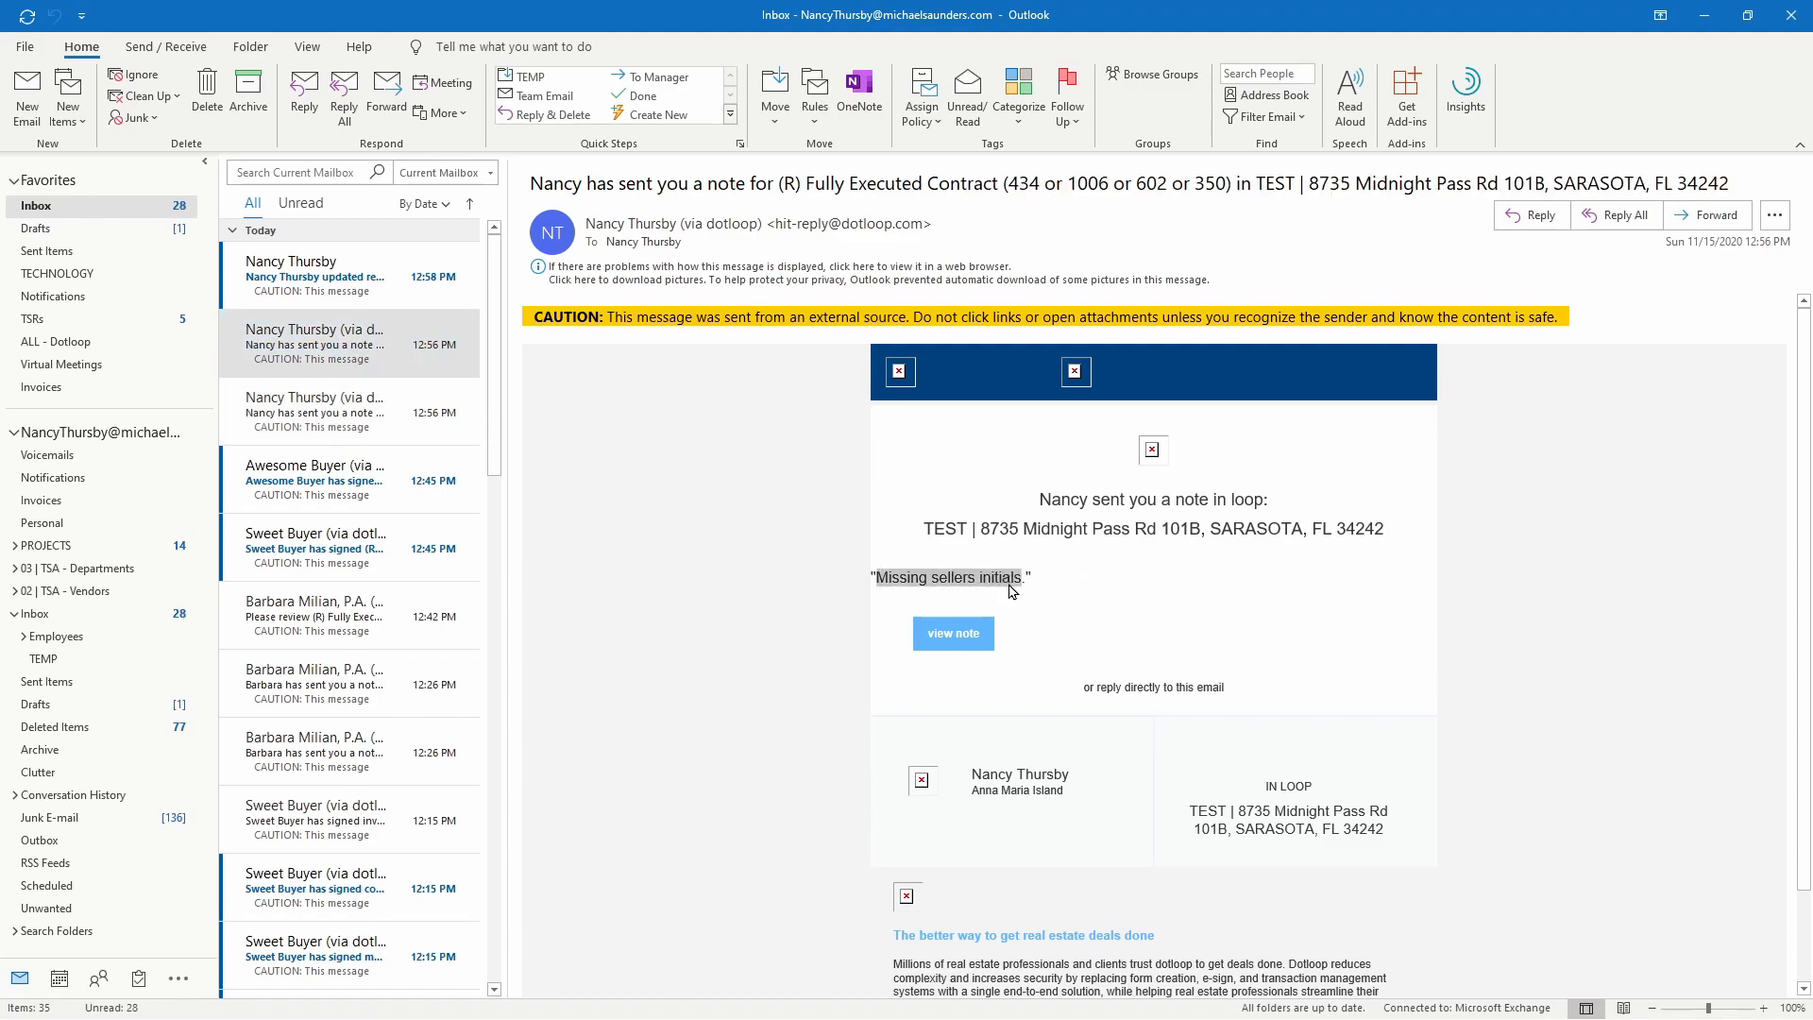
pyautogui.click(425, 279)
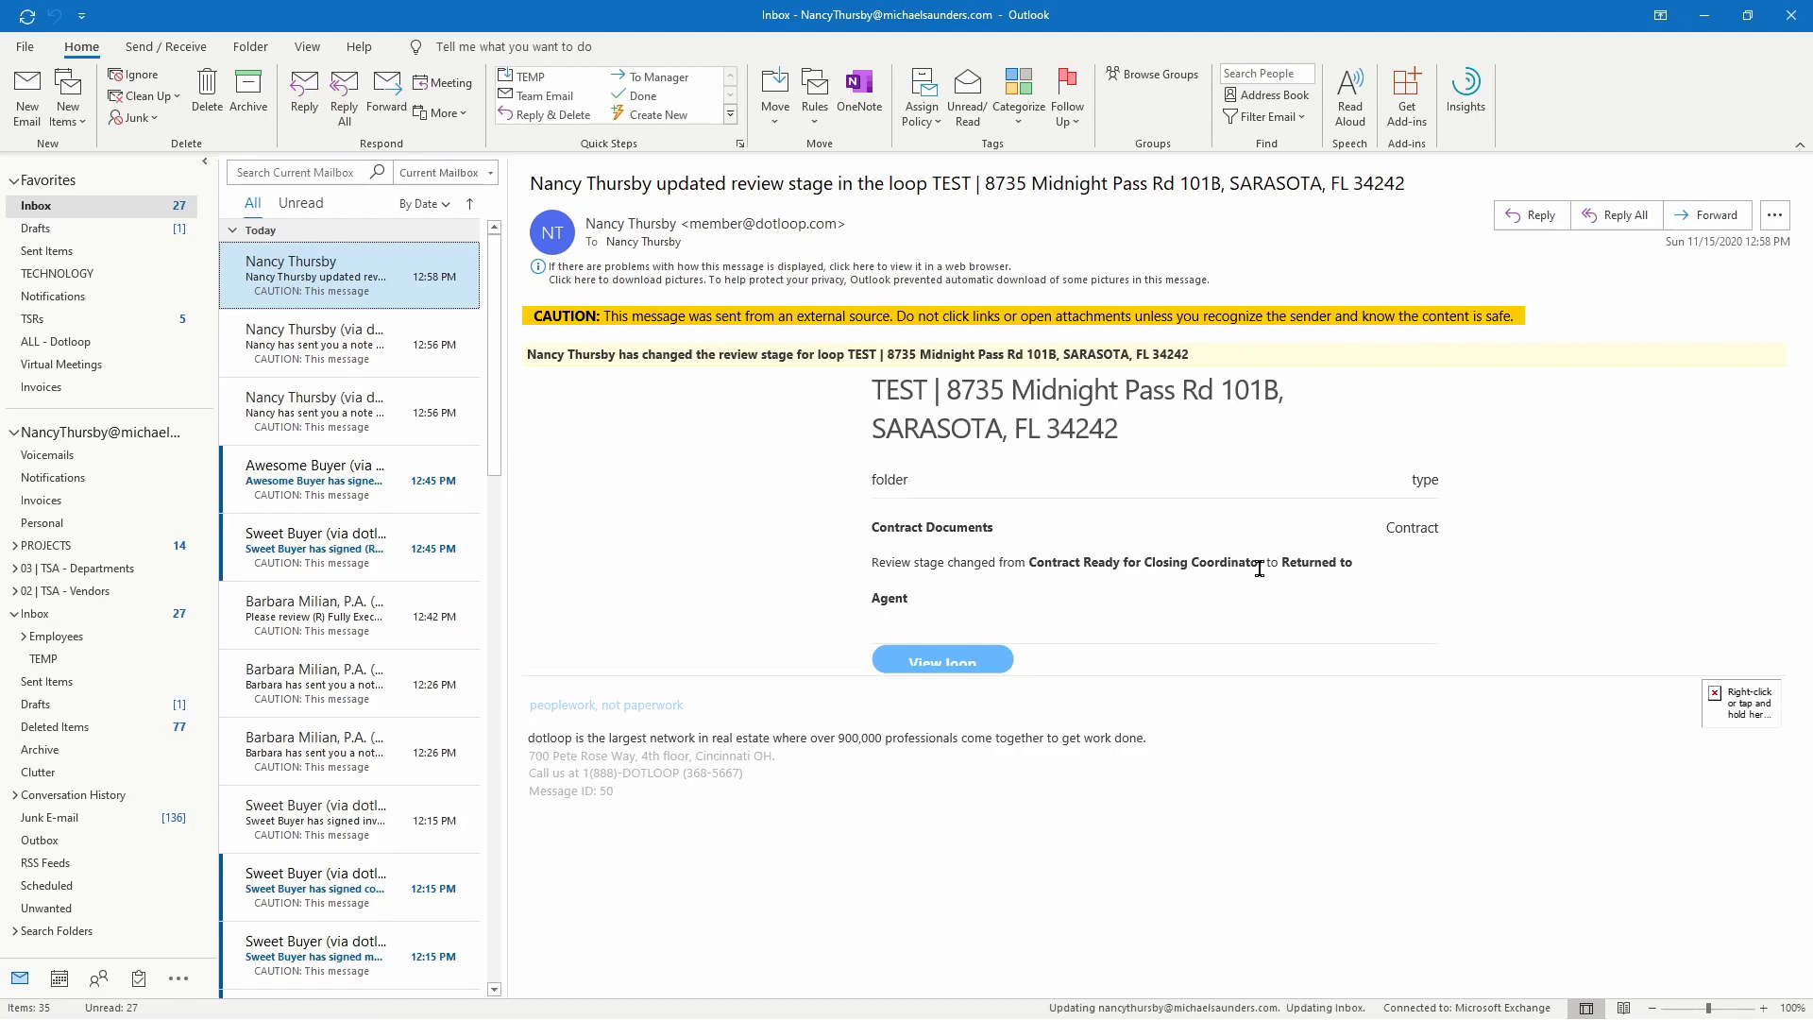
pyautogui.moveTo(1286, 564); pyautogui.dragTo(1388, 563)
pyautogui.click(1365, 576)
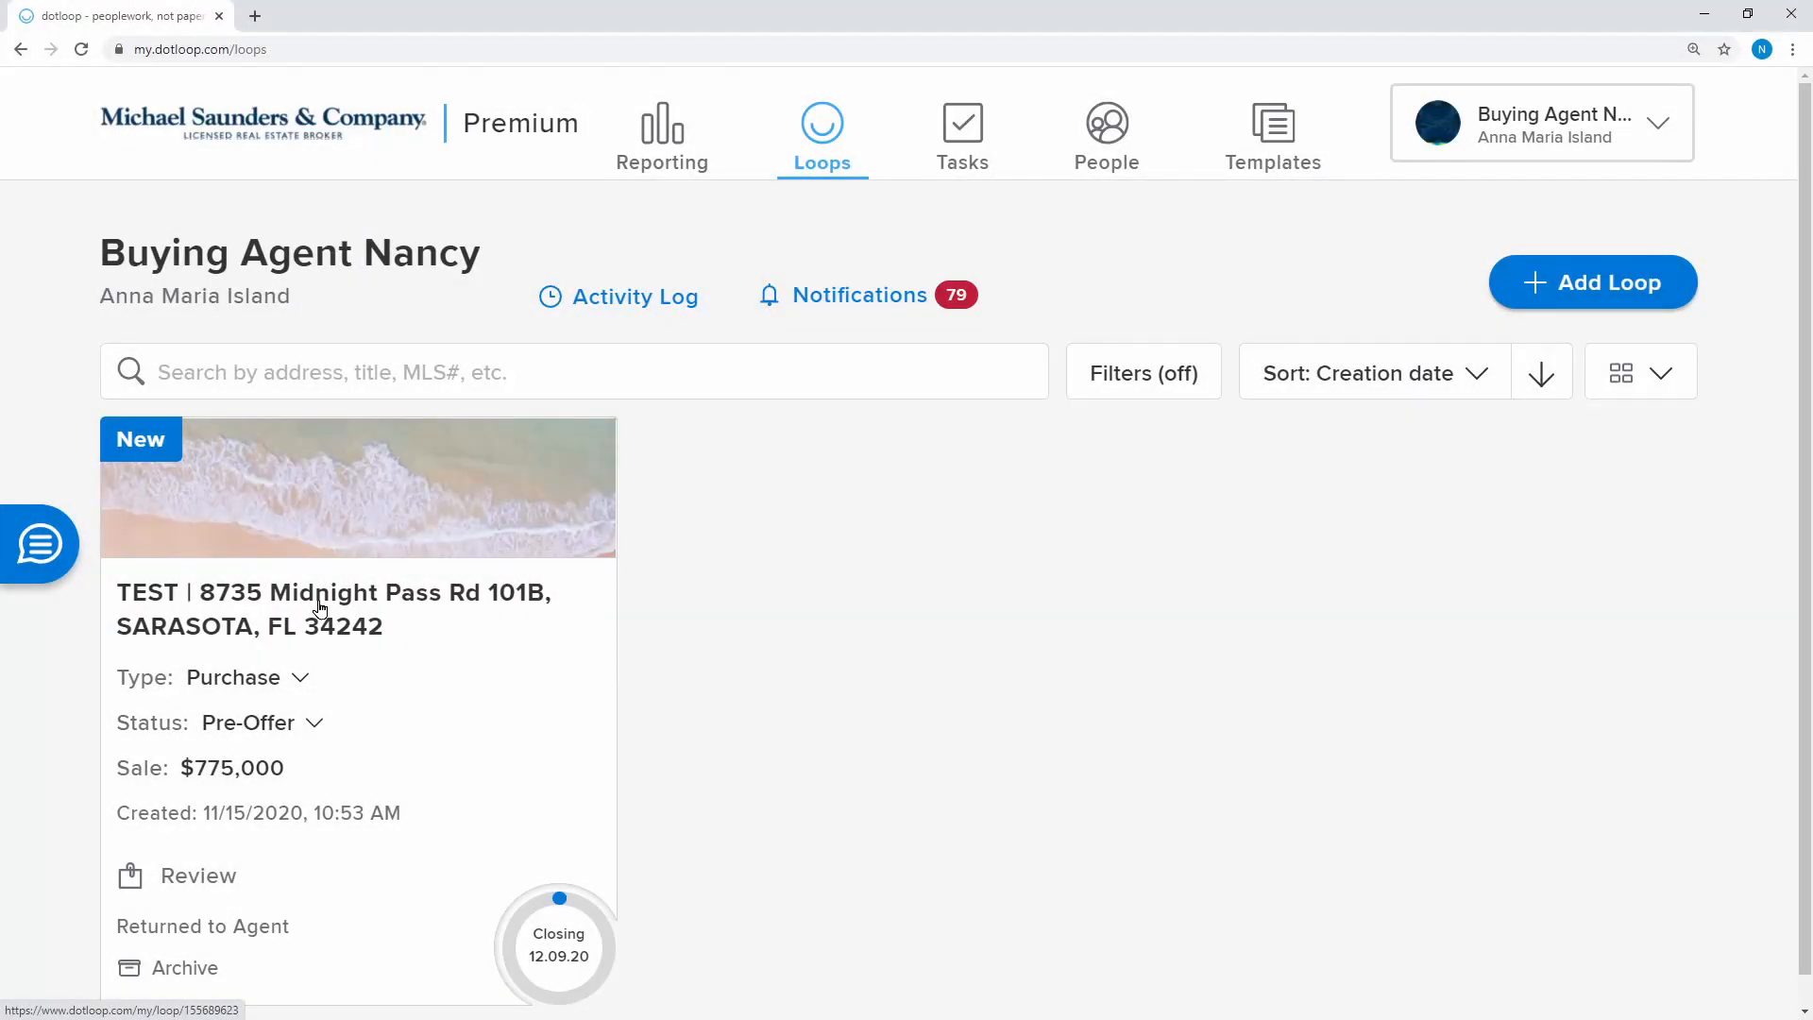
# Open the TEST loop's compliance notes and read the returned items, including the Fully Executed Contract note
pyautogui.click(320, 607)
pyautogui.click(1560, 349)
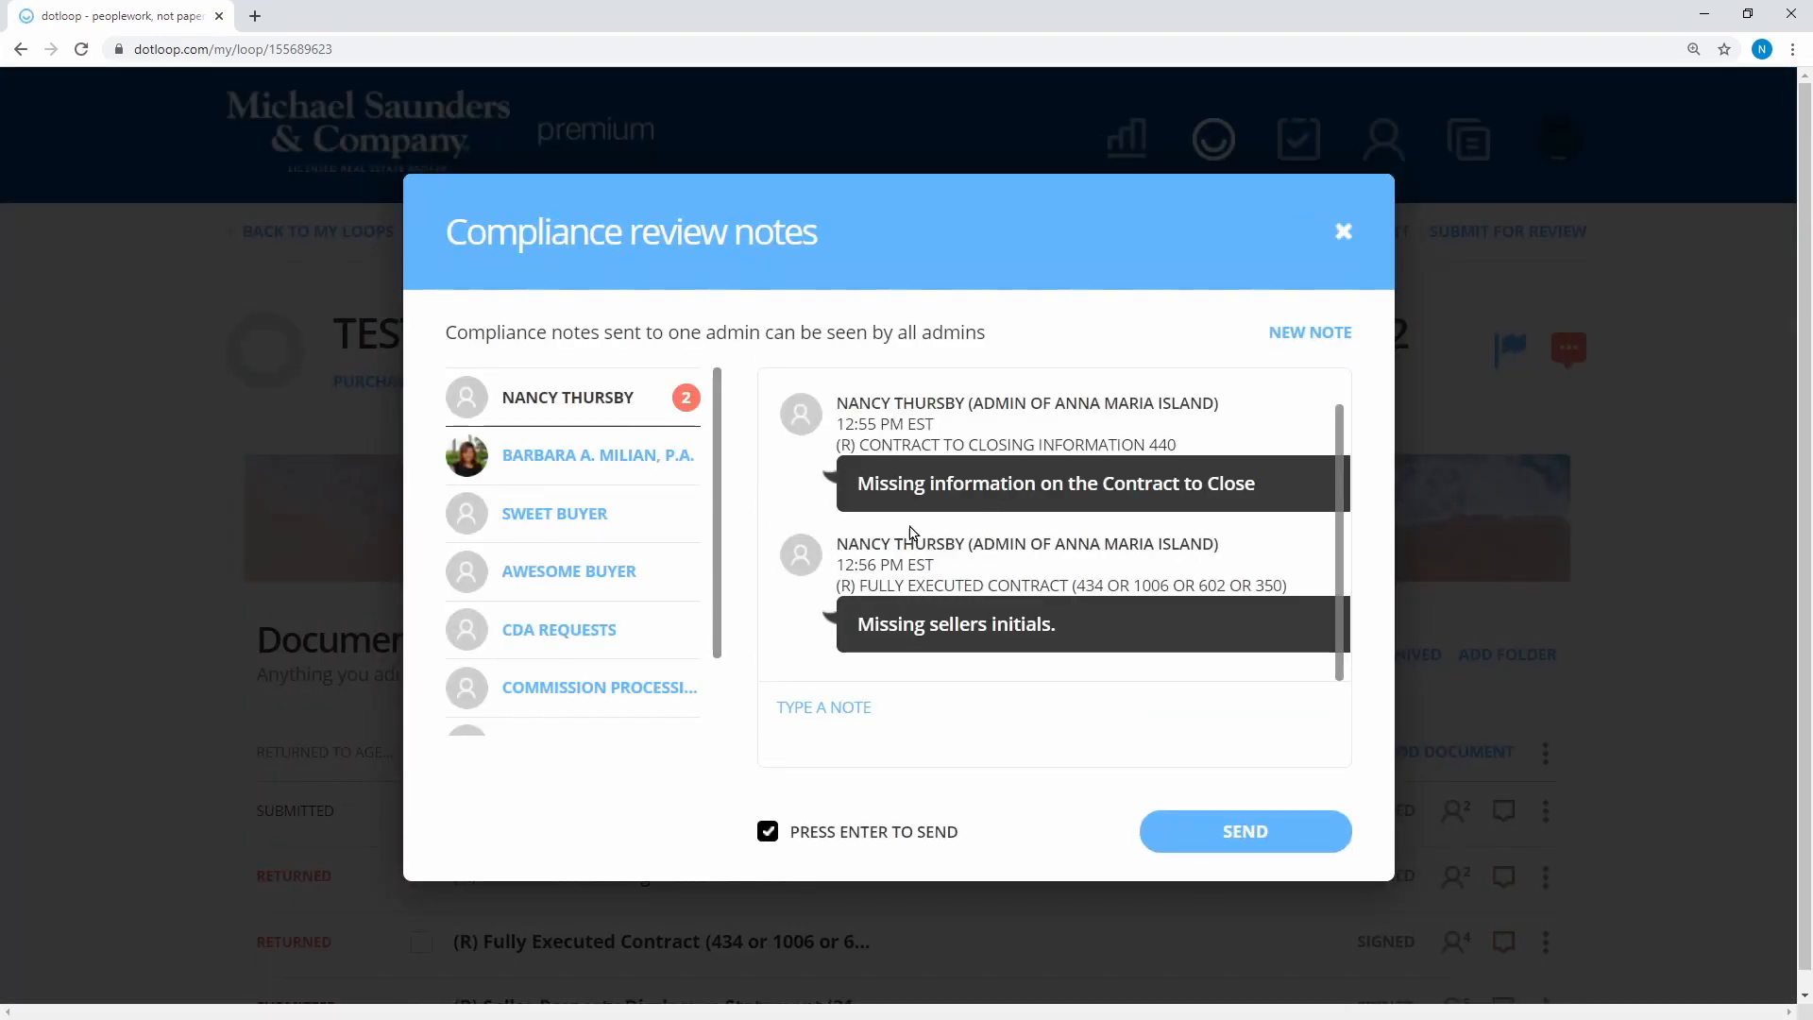
pyautogui.moveTo(858, 483); pyautogui.dragTo(1266, 489)
pyautogui.moveTo(852, 443); pyautogui.dragTo(1218, 451)
pyautogui.moveTo(1063, 633); pyautogui.dragTo(1287, 587)
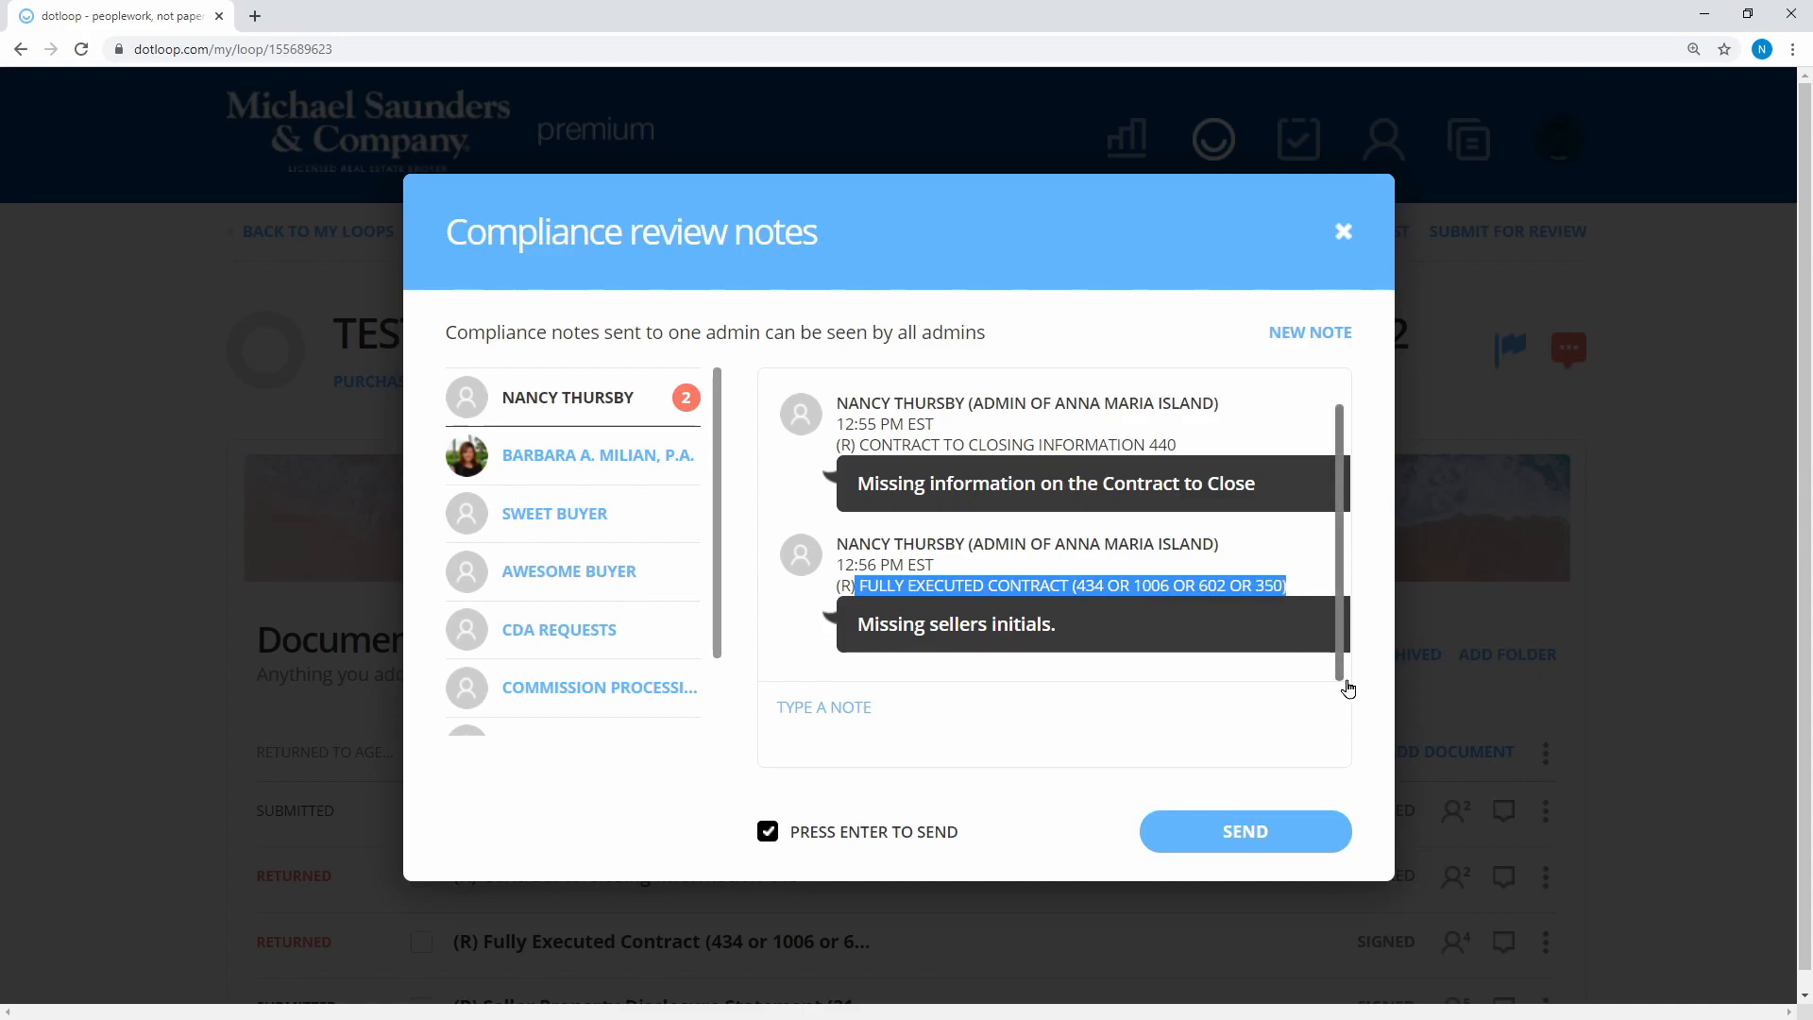
# Send the reply note 'Thank you I will get those update'
pyautogui.click(1013, 713)
pyautogui.write('Thank you ')
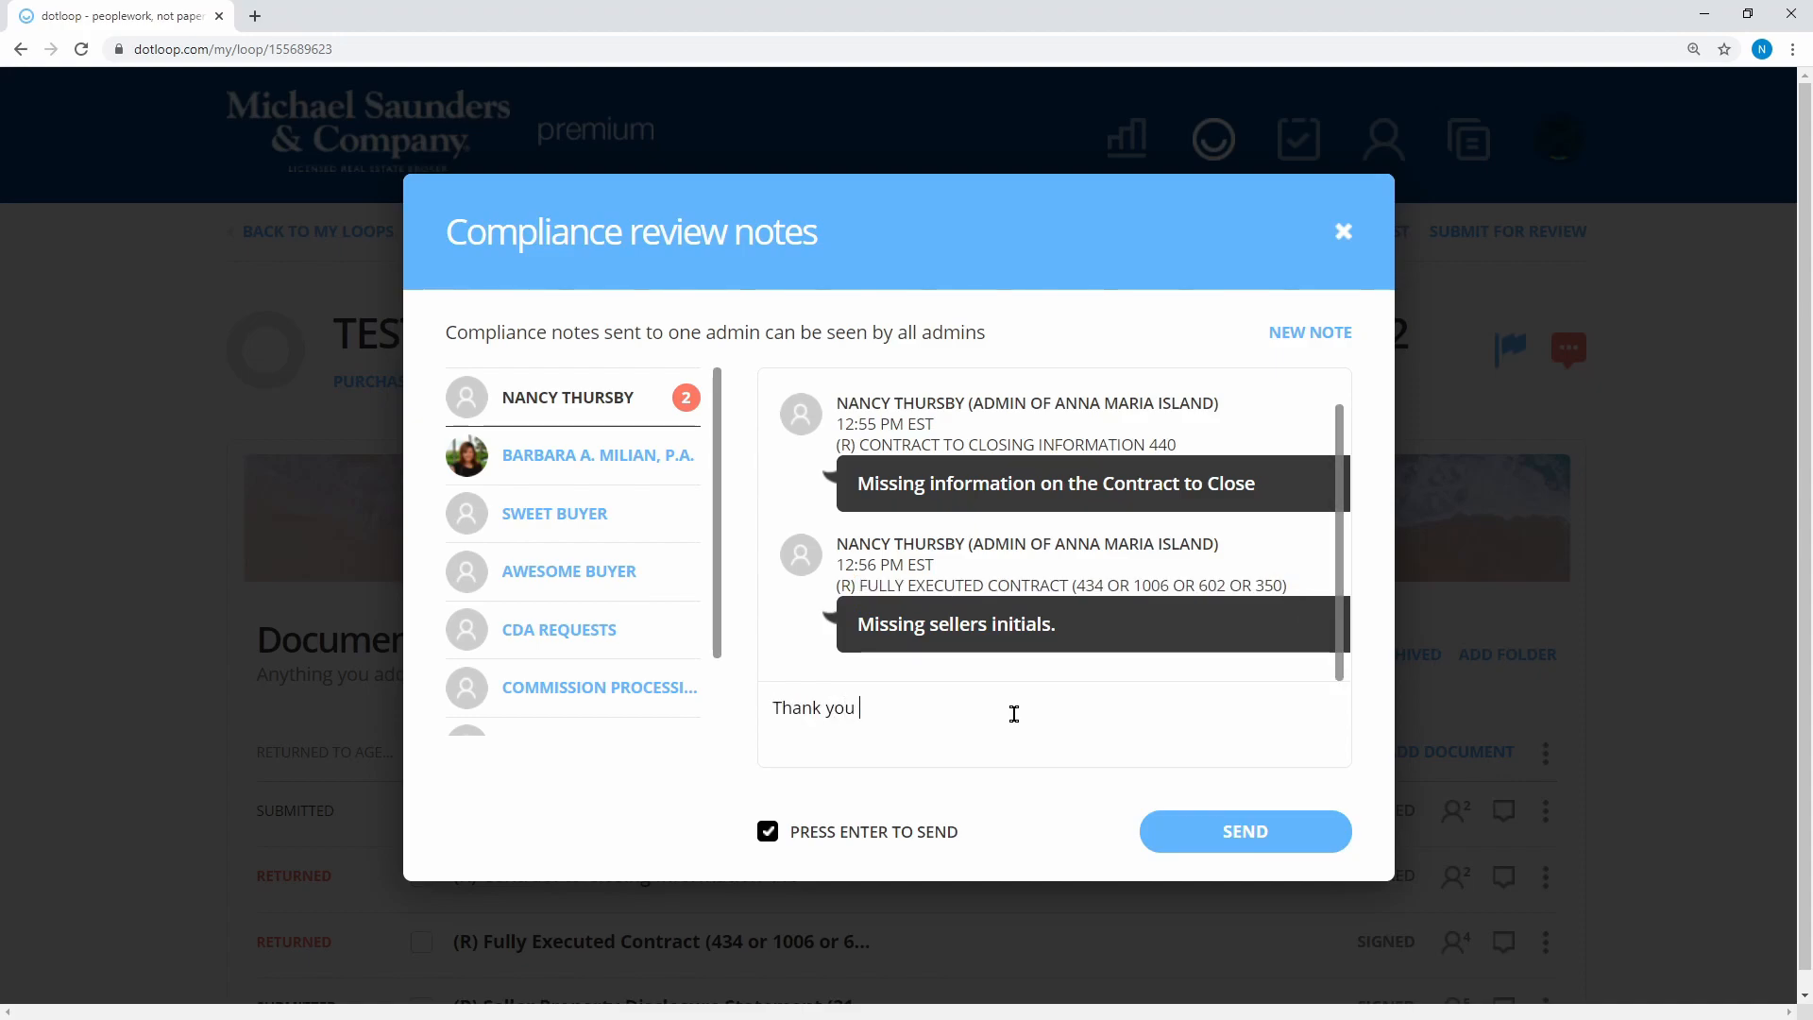
pyautogui.write('I will get those updated')
pyautogui.press('Return')
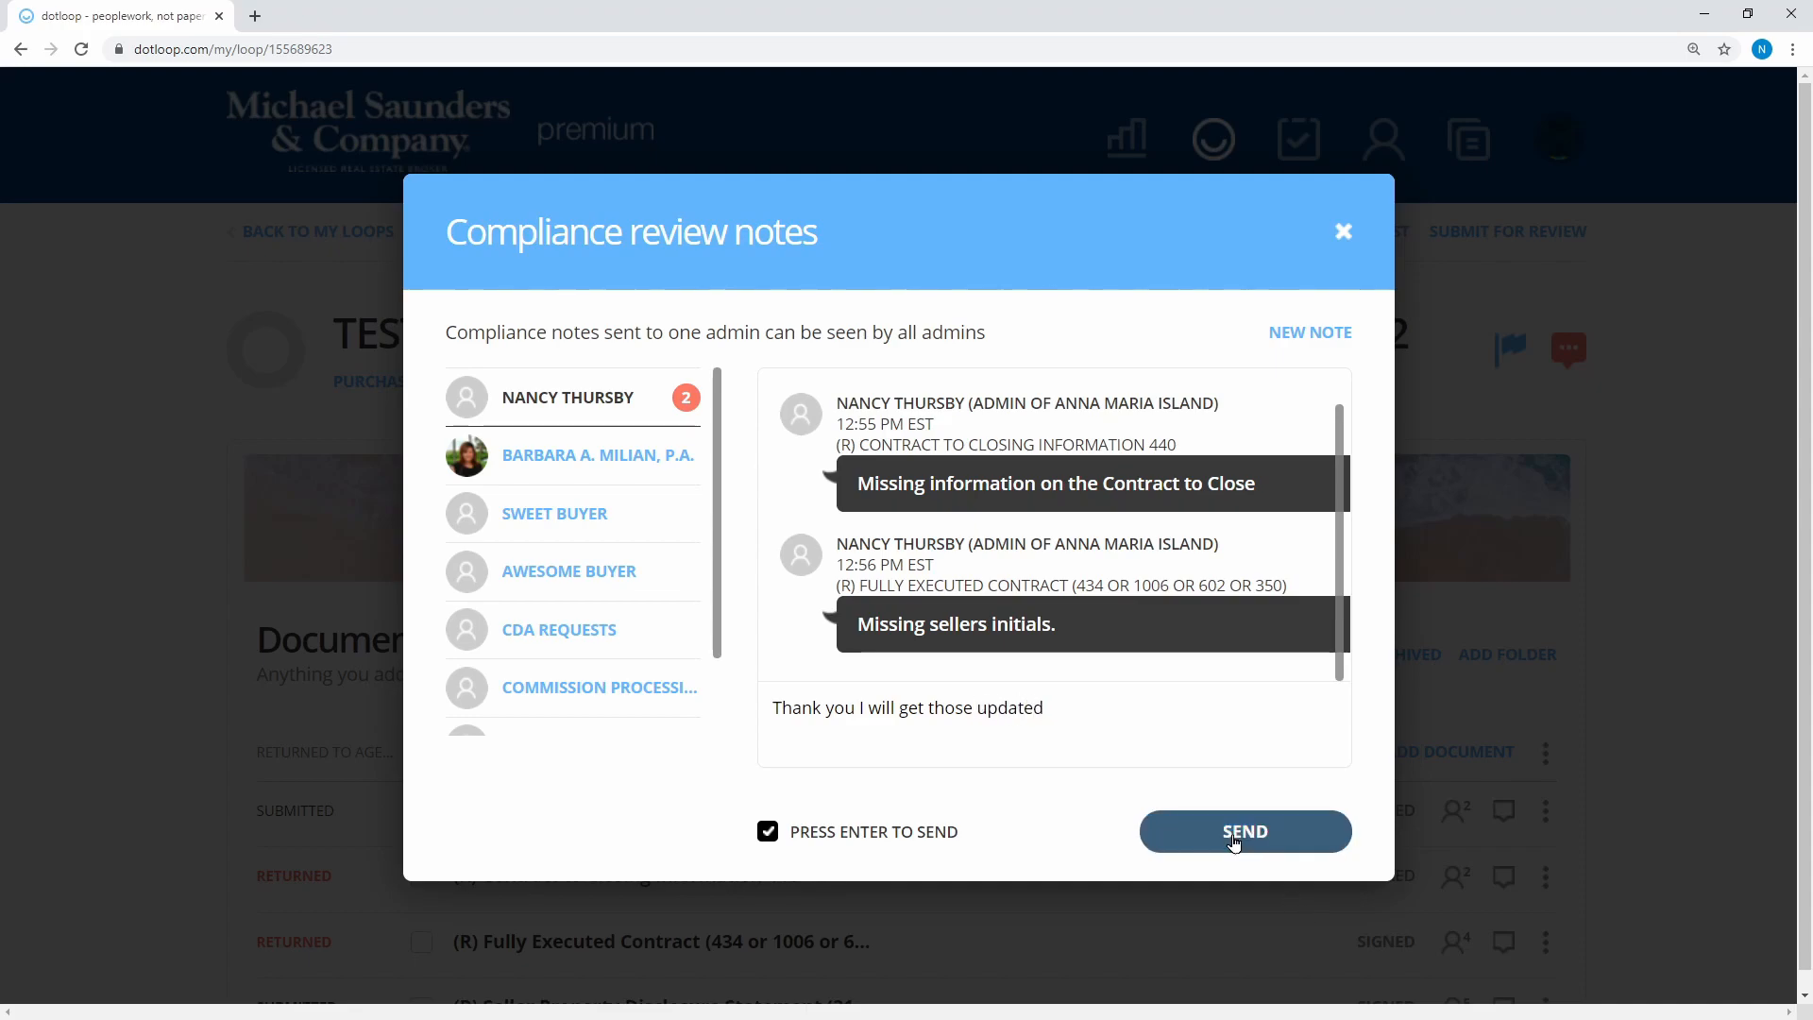
pyautogui.scroll(-6, 1093, 441)
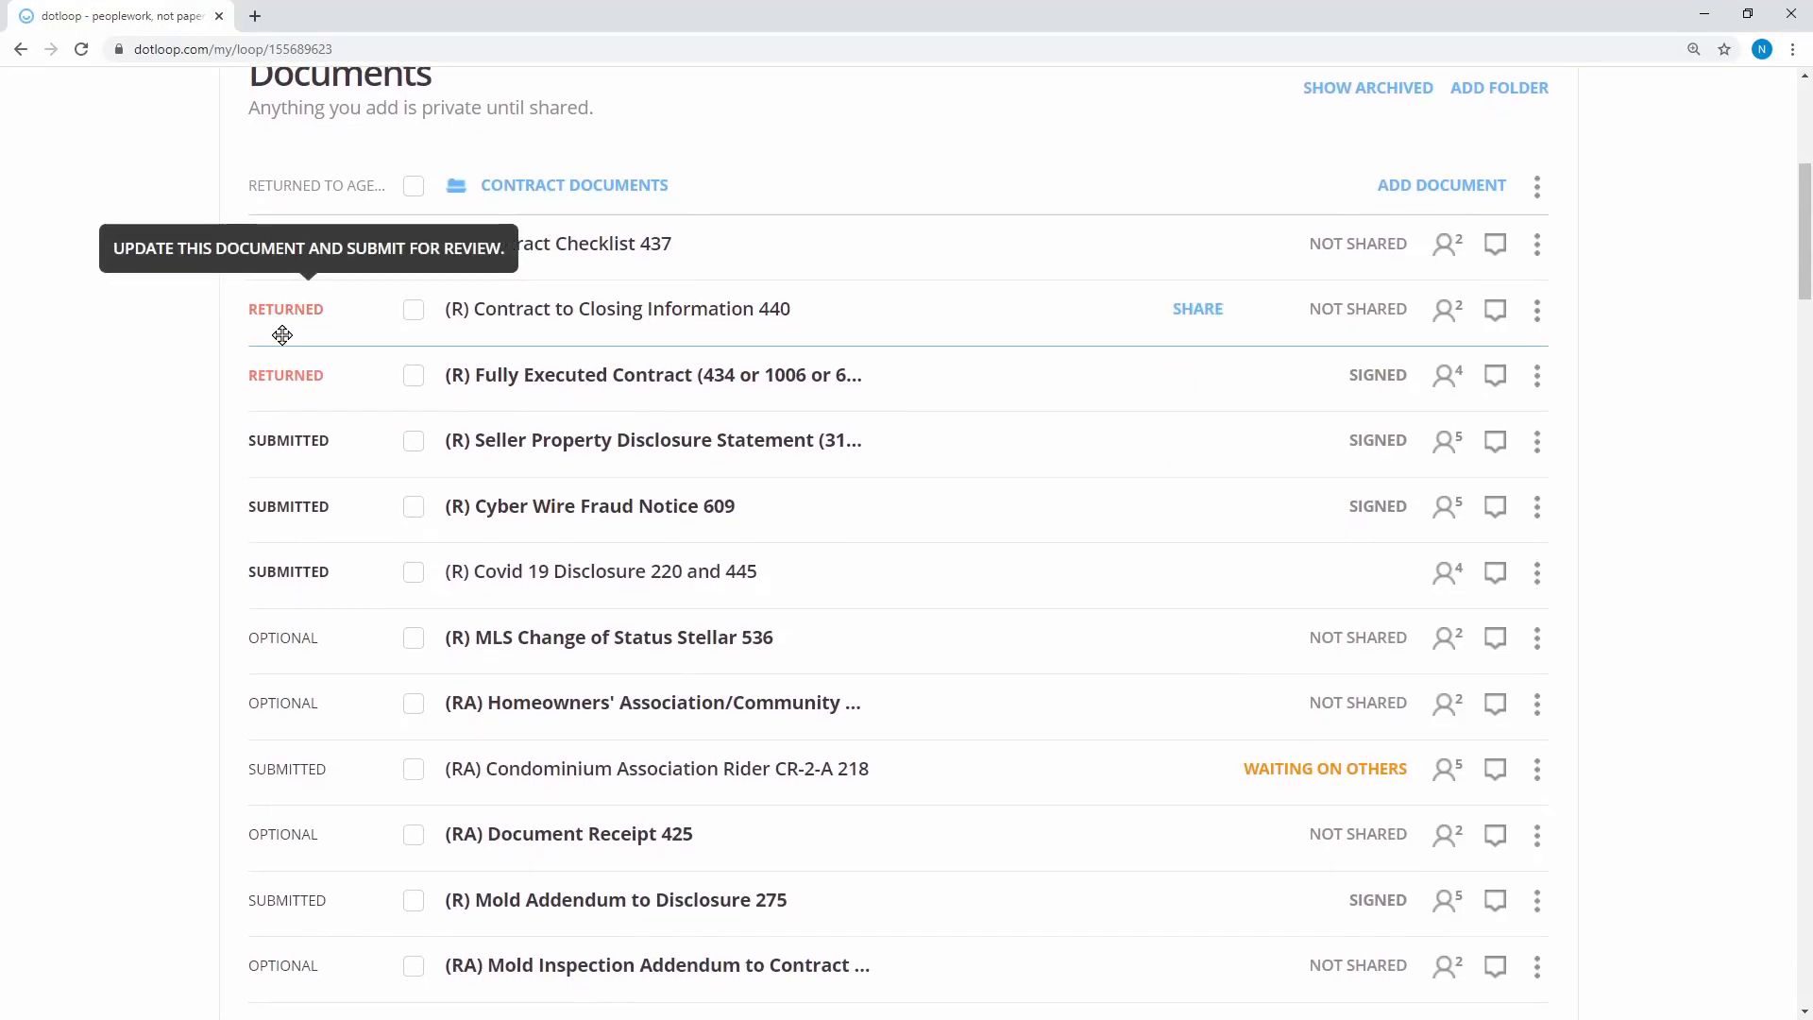
# Review the Fully Executed Contract, then open the (R) Contract to Closing Information 440 form
pyautogui.click(605, 375)
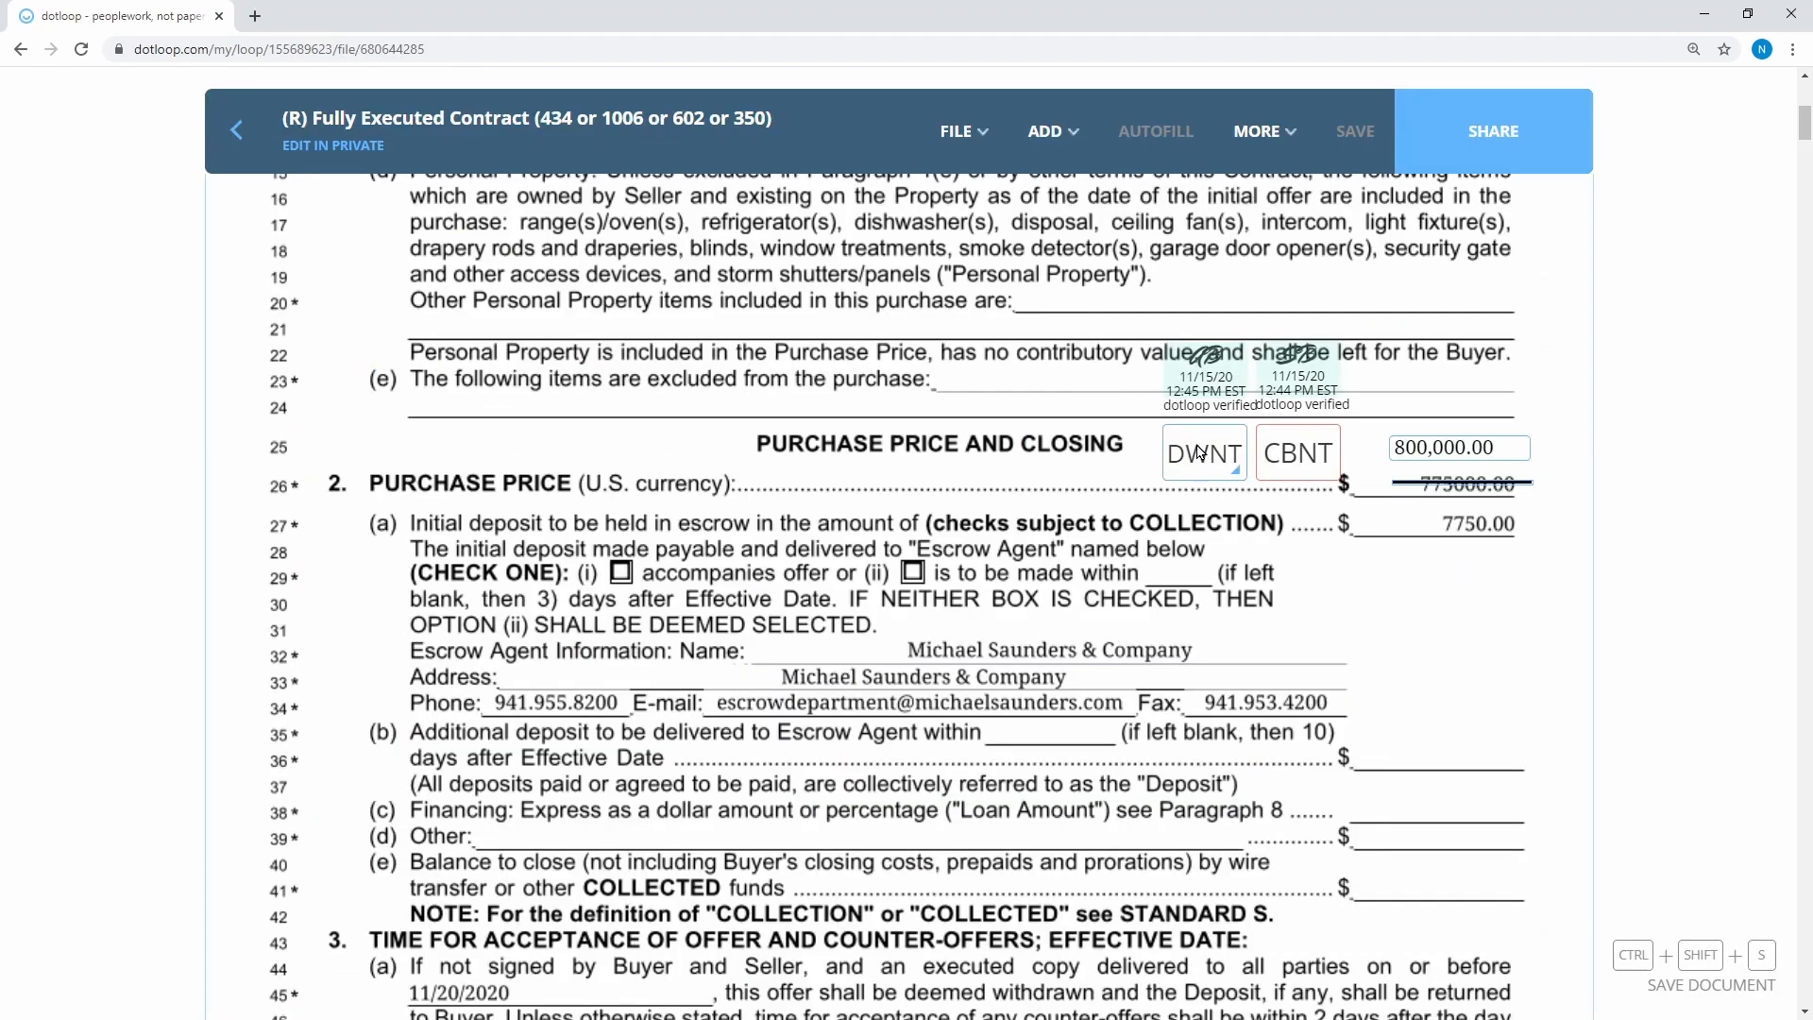
pyautogui.scroll(-4, 411, 264)
pyautogui.scroll(5, 411, 264)
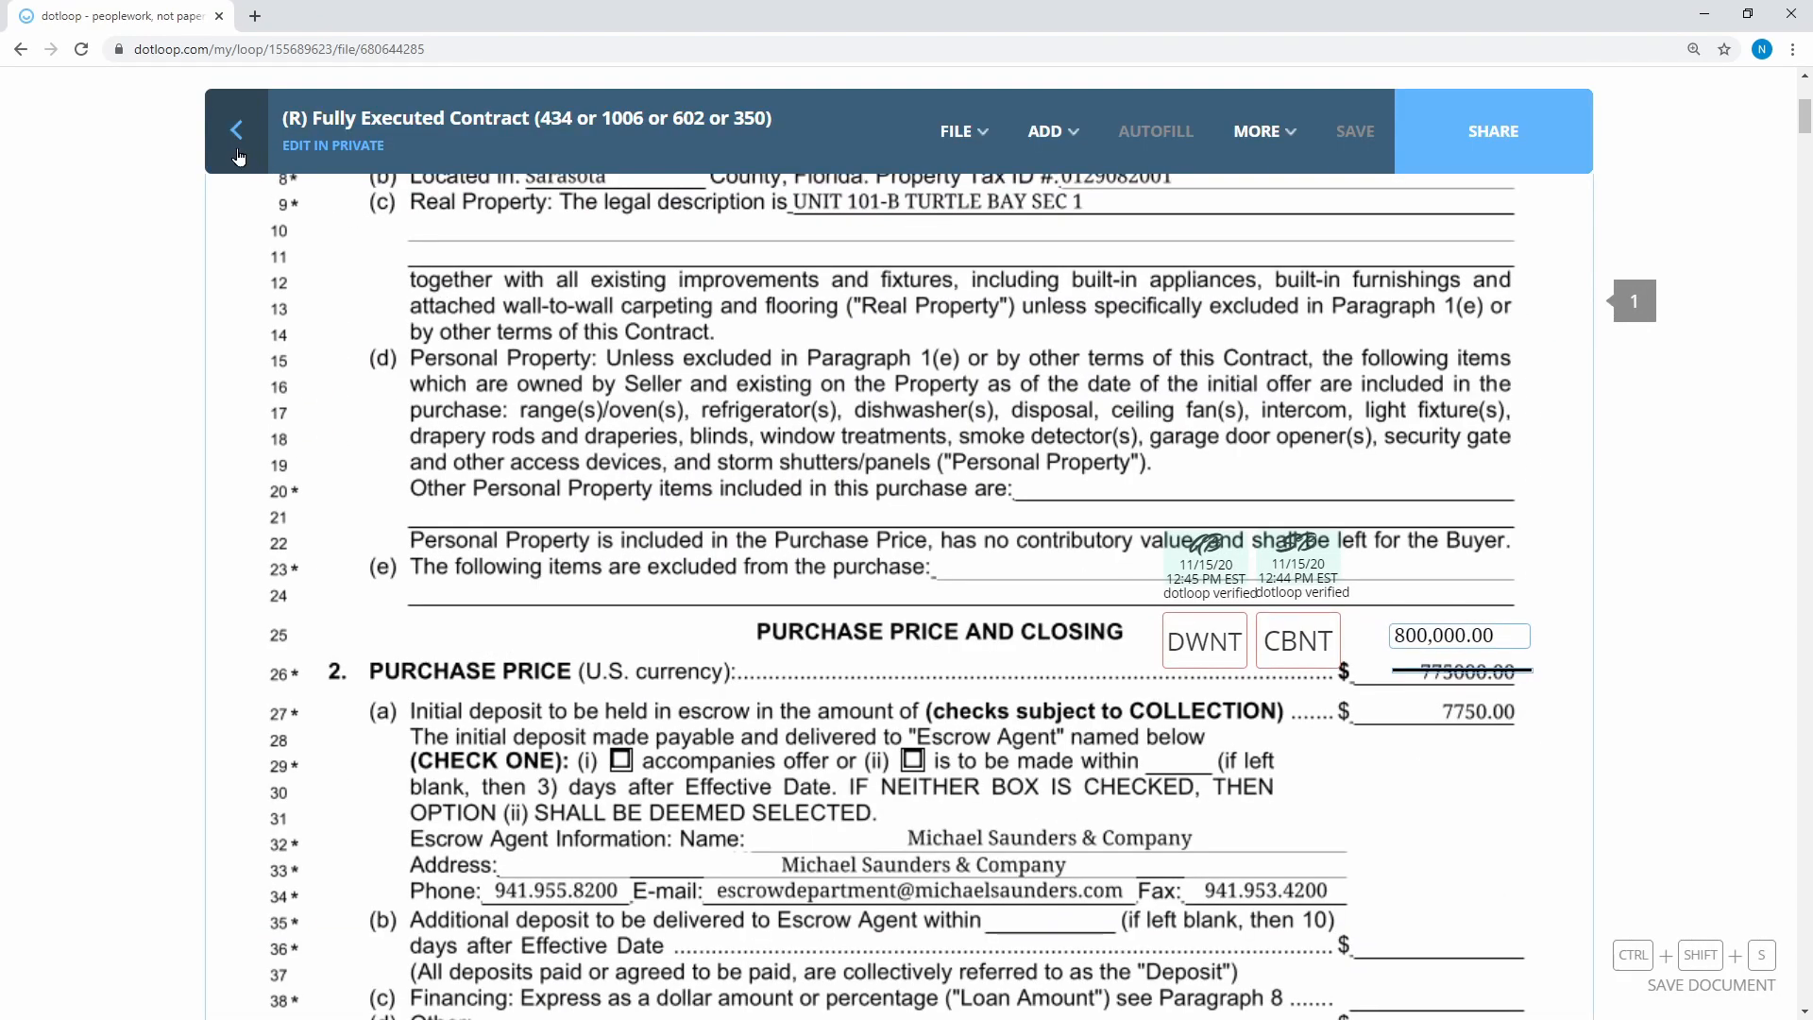
pyautogui.click(236, 132)
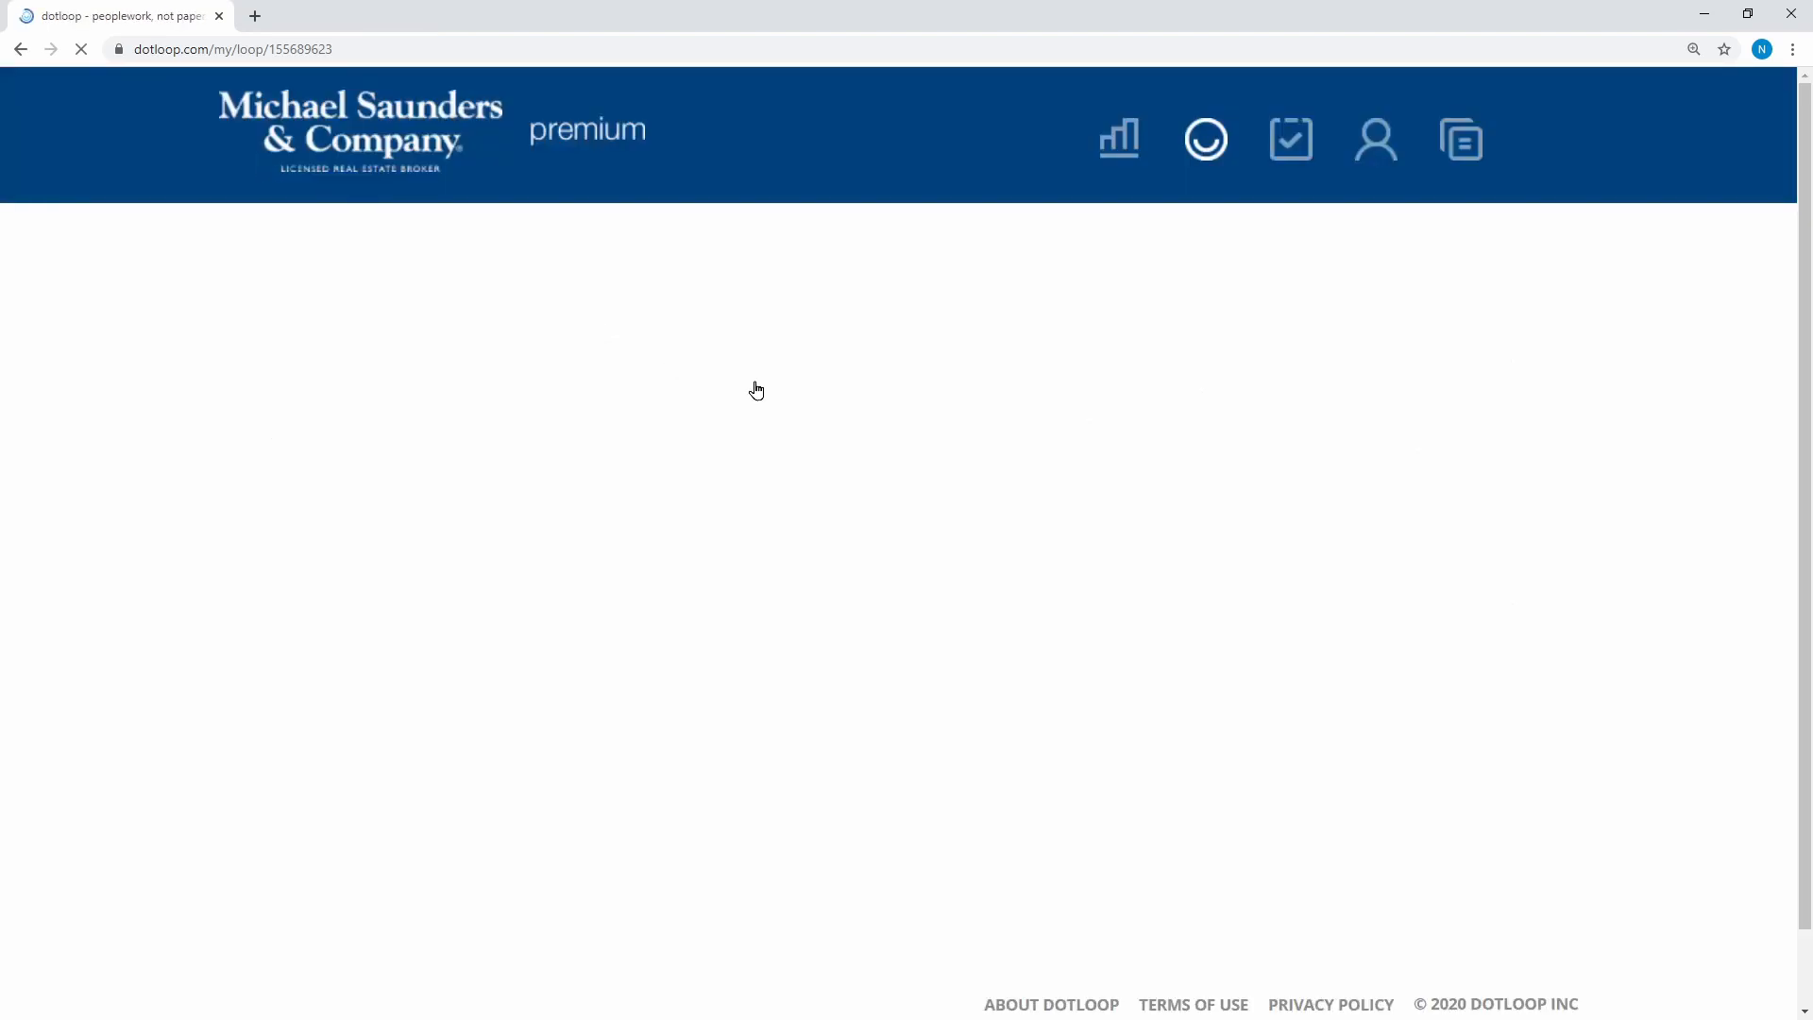
pyautogui.scroll(-1, 917, 647)
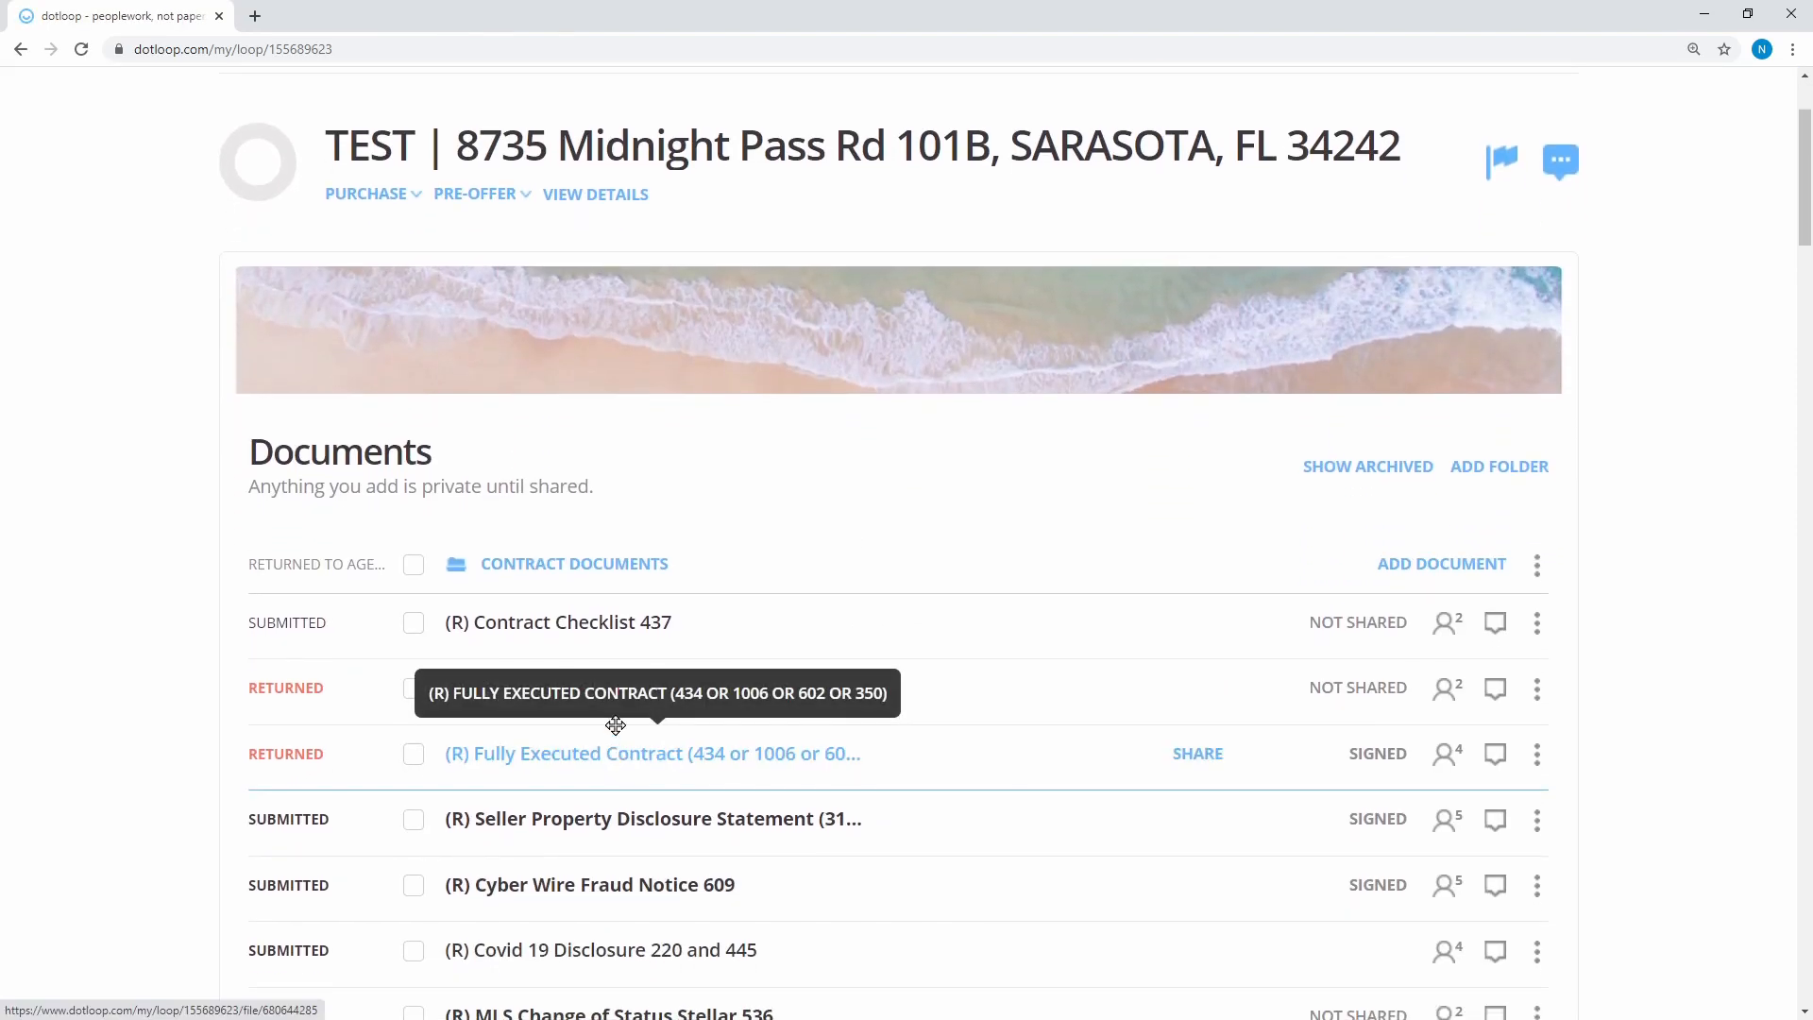
pyautogui.click(615, 686)
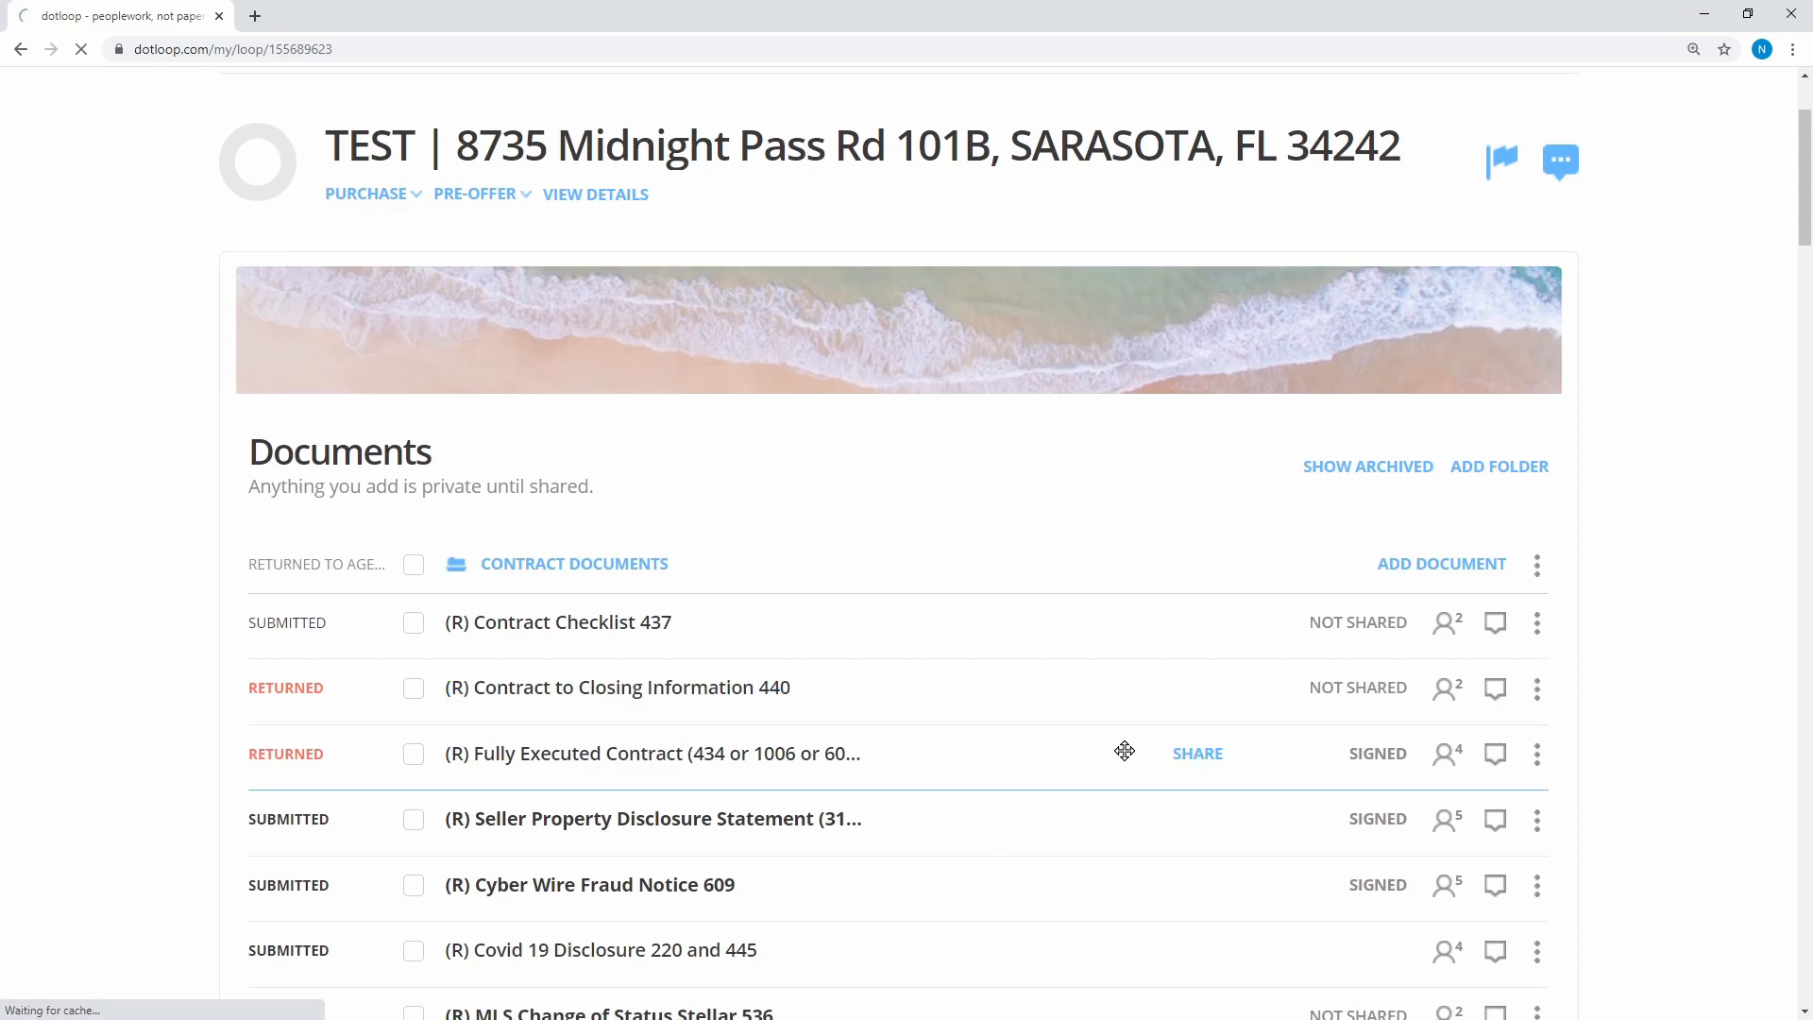
# Fill in the buyers' and sellers' last and first name fields on the 440 form
pyautogui.scroll(-6, 1343, 569)
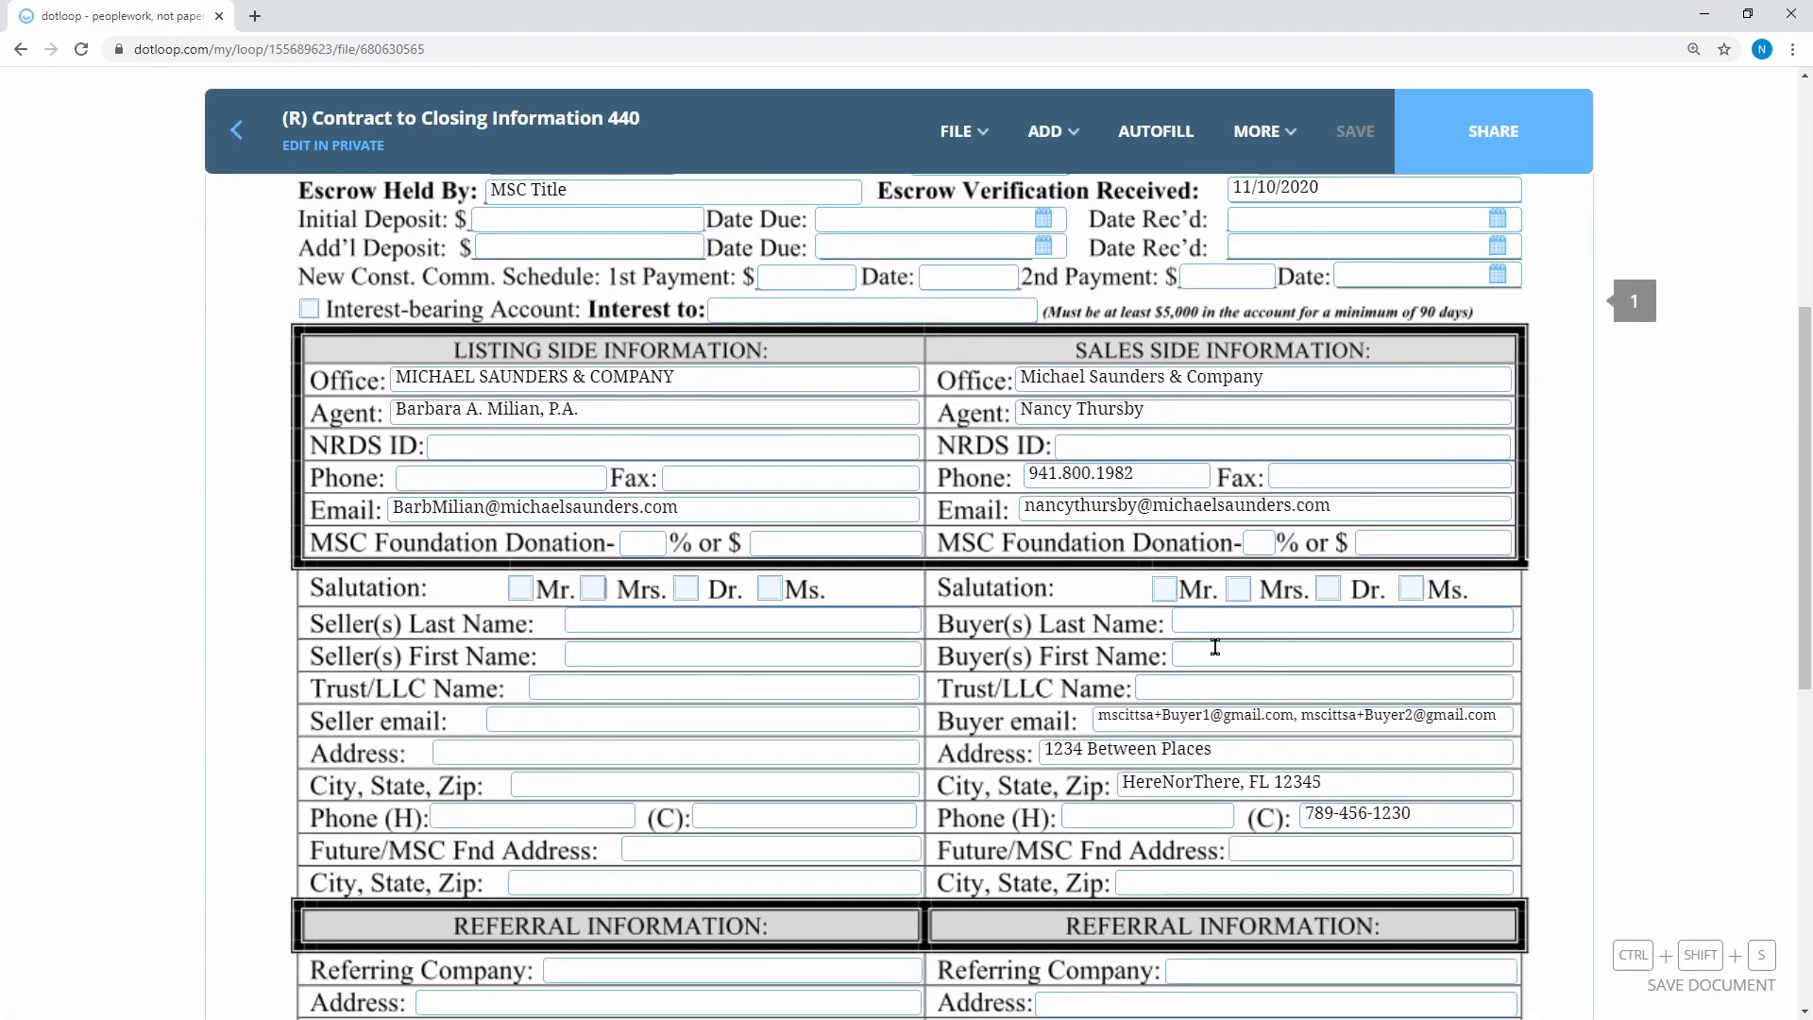
pyautogui.click(1235, 609)
pyautogui.write('Buer')
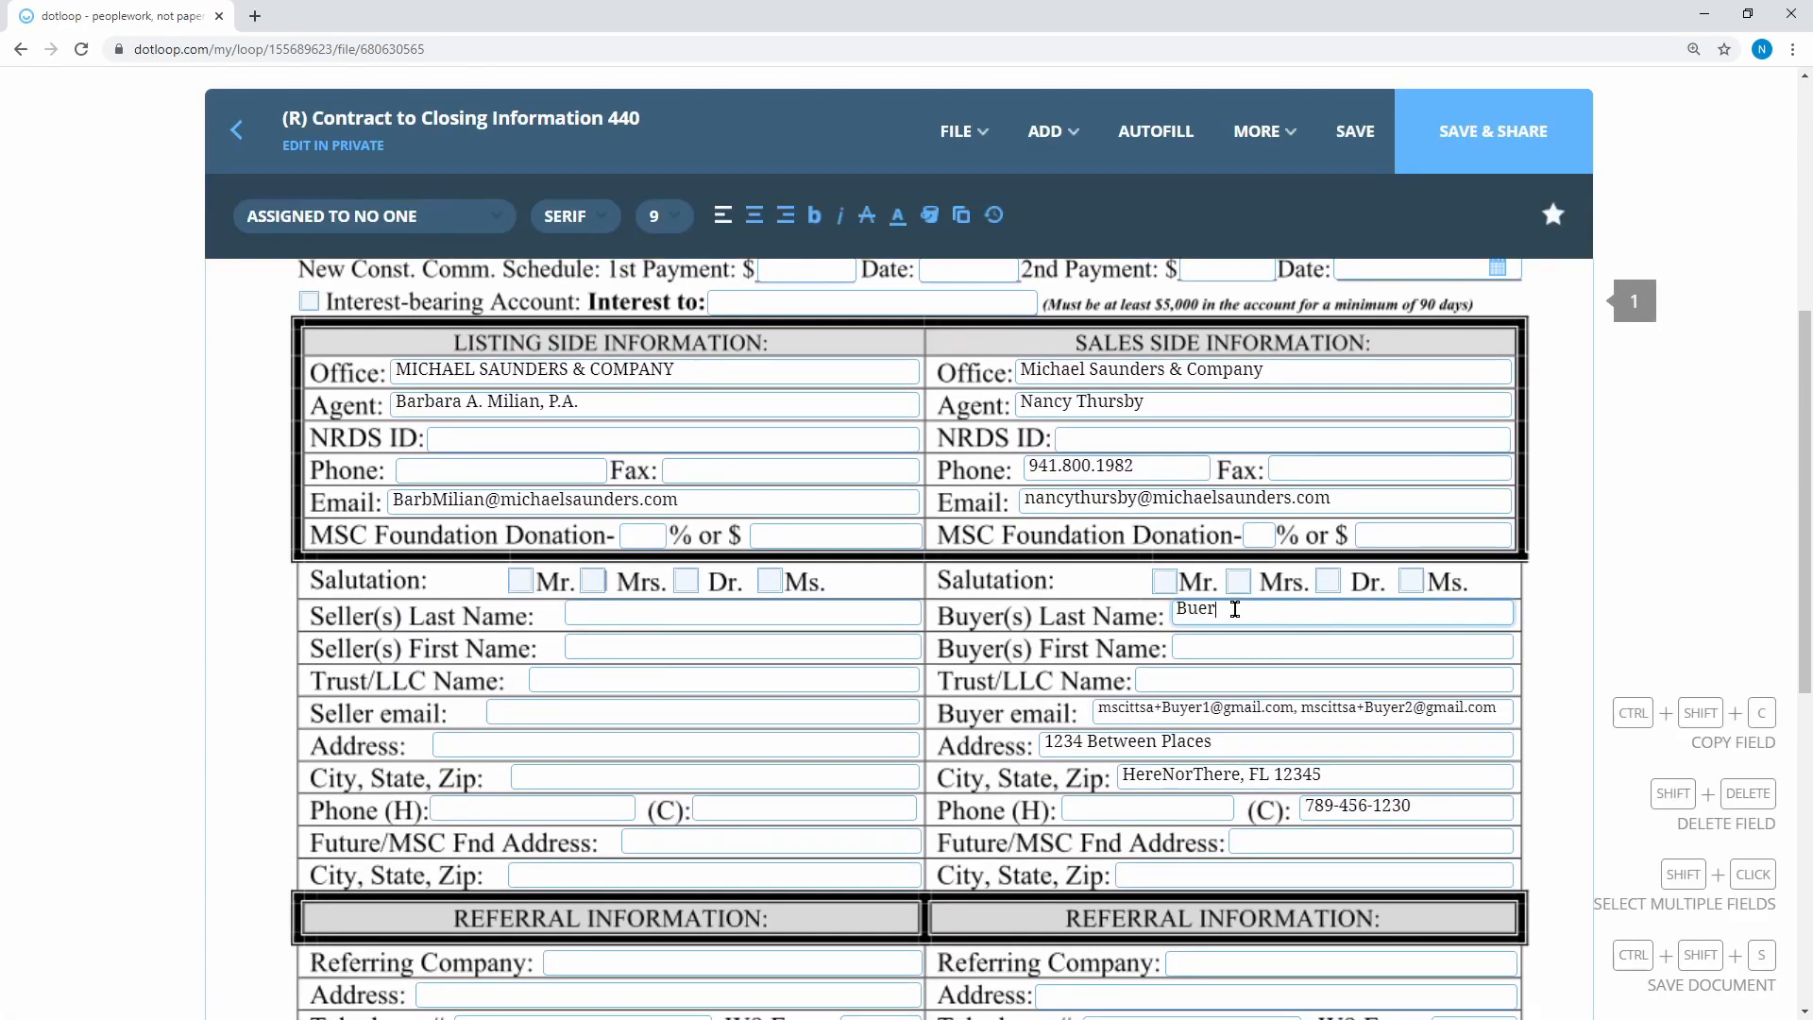
pyautogui.write('yer')
pyautogui.press('Tab')
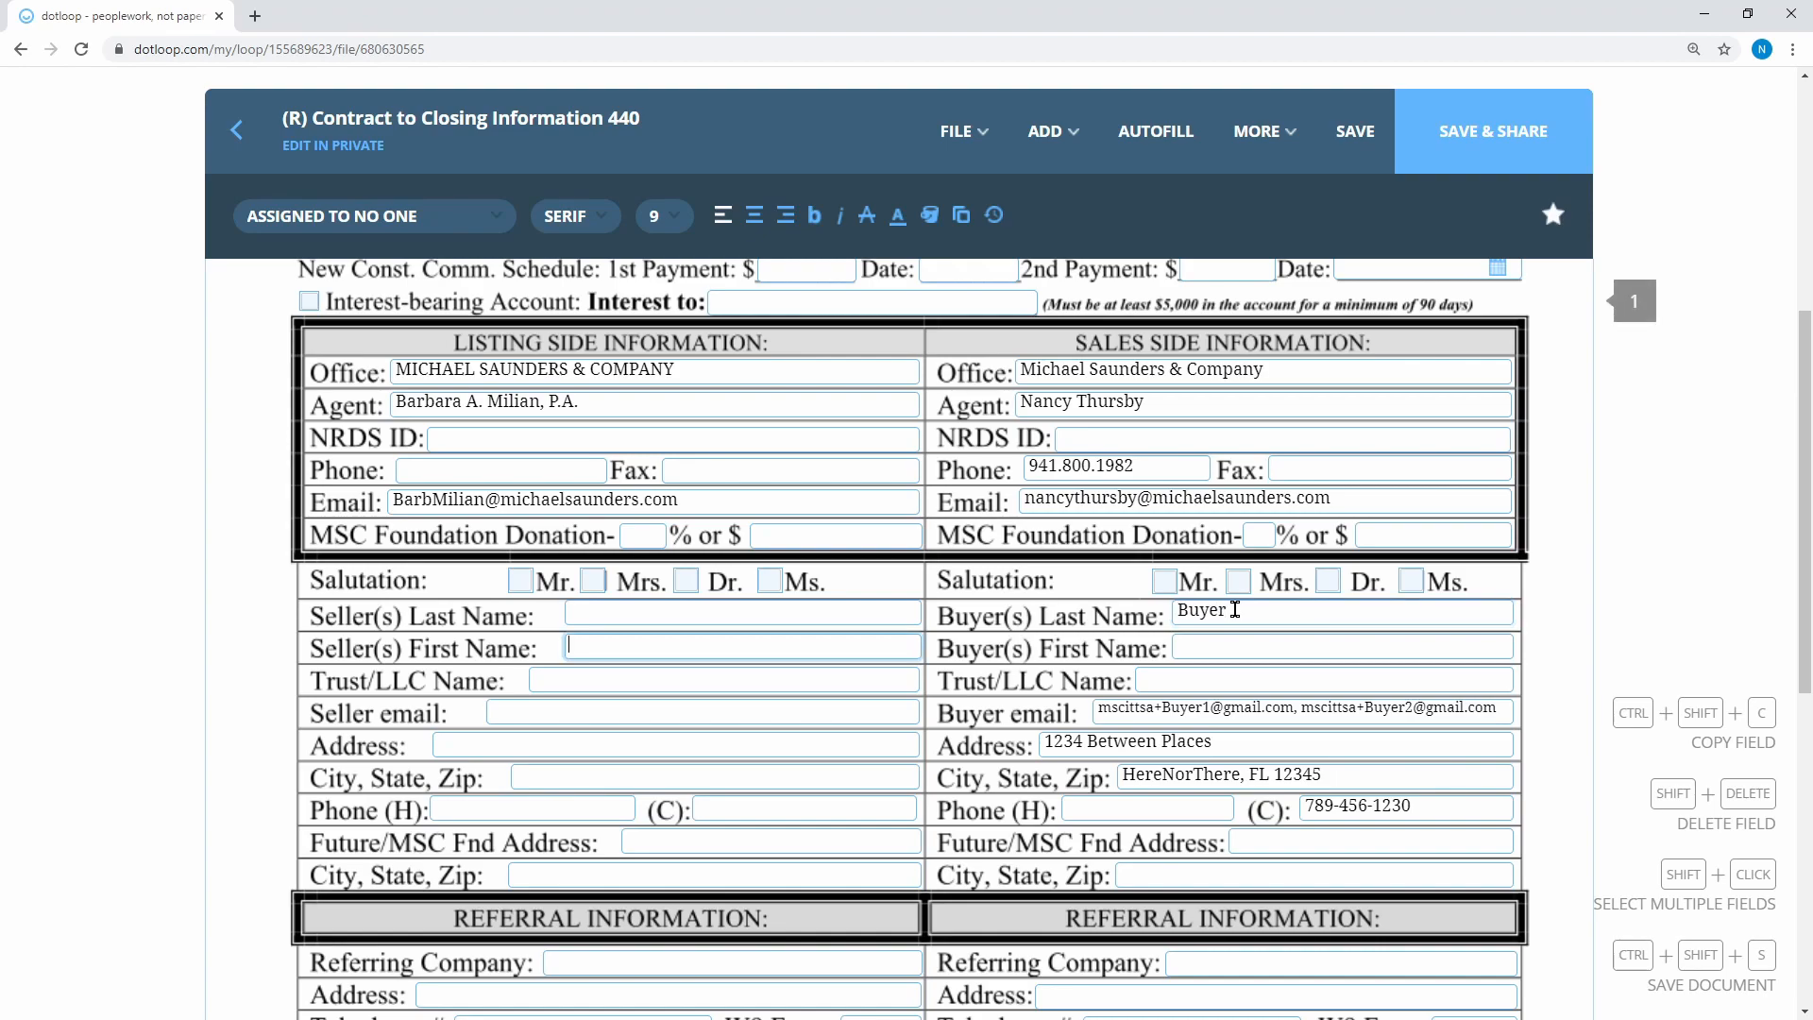
pyautogui.click(1206, 647)
pyautogui.write('Awesome and Sweet')
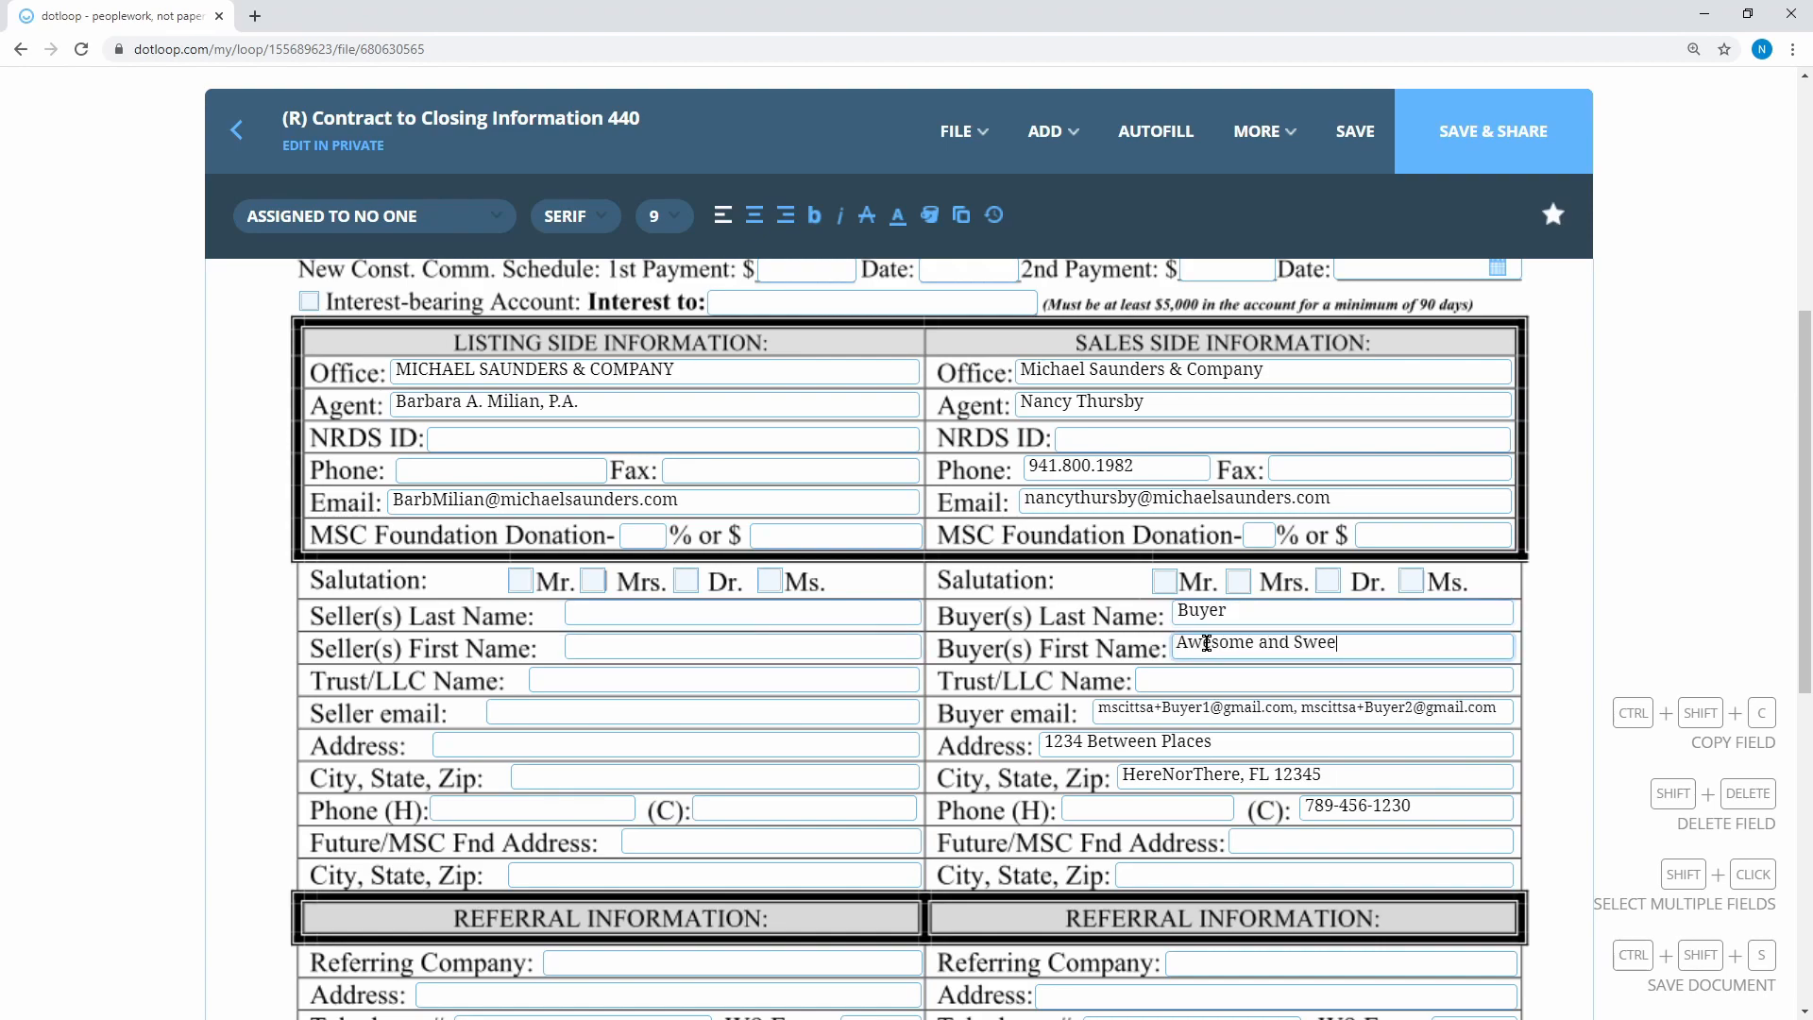
pyautogui.click(739, 645)
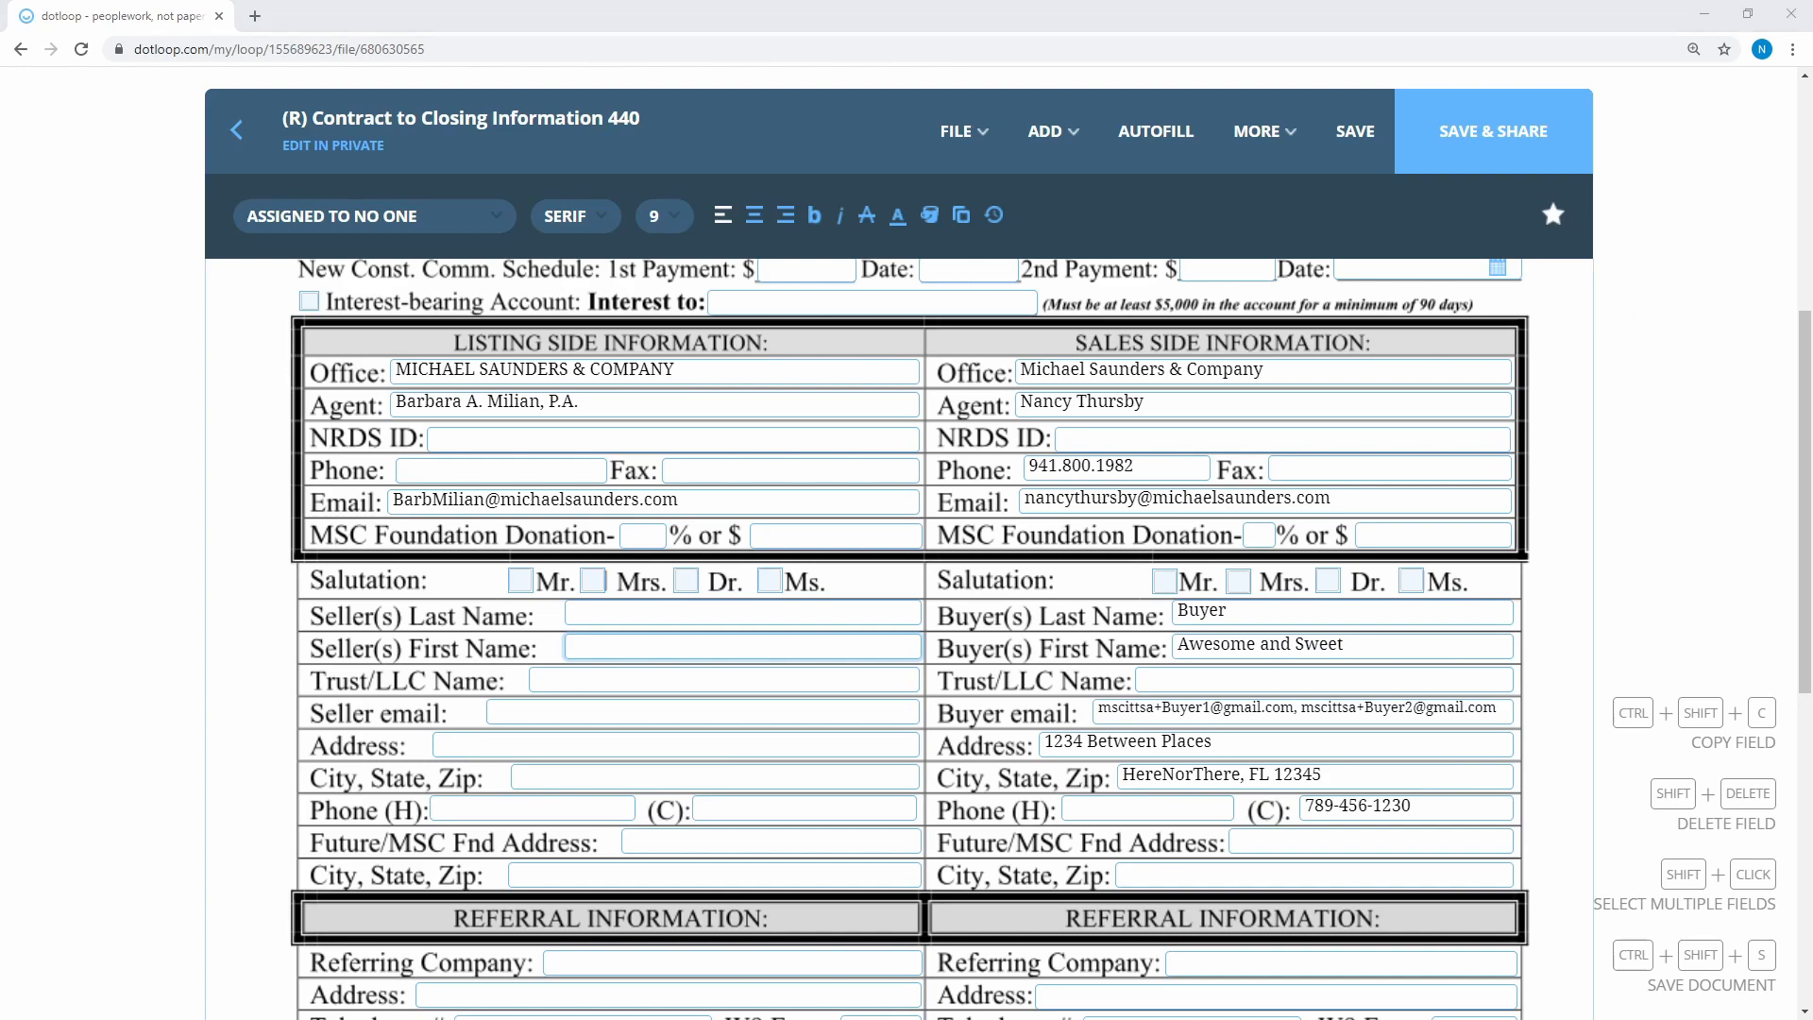
pyautogui.click(611, 624)
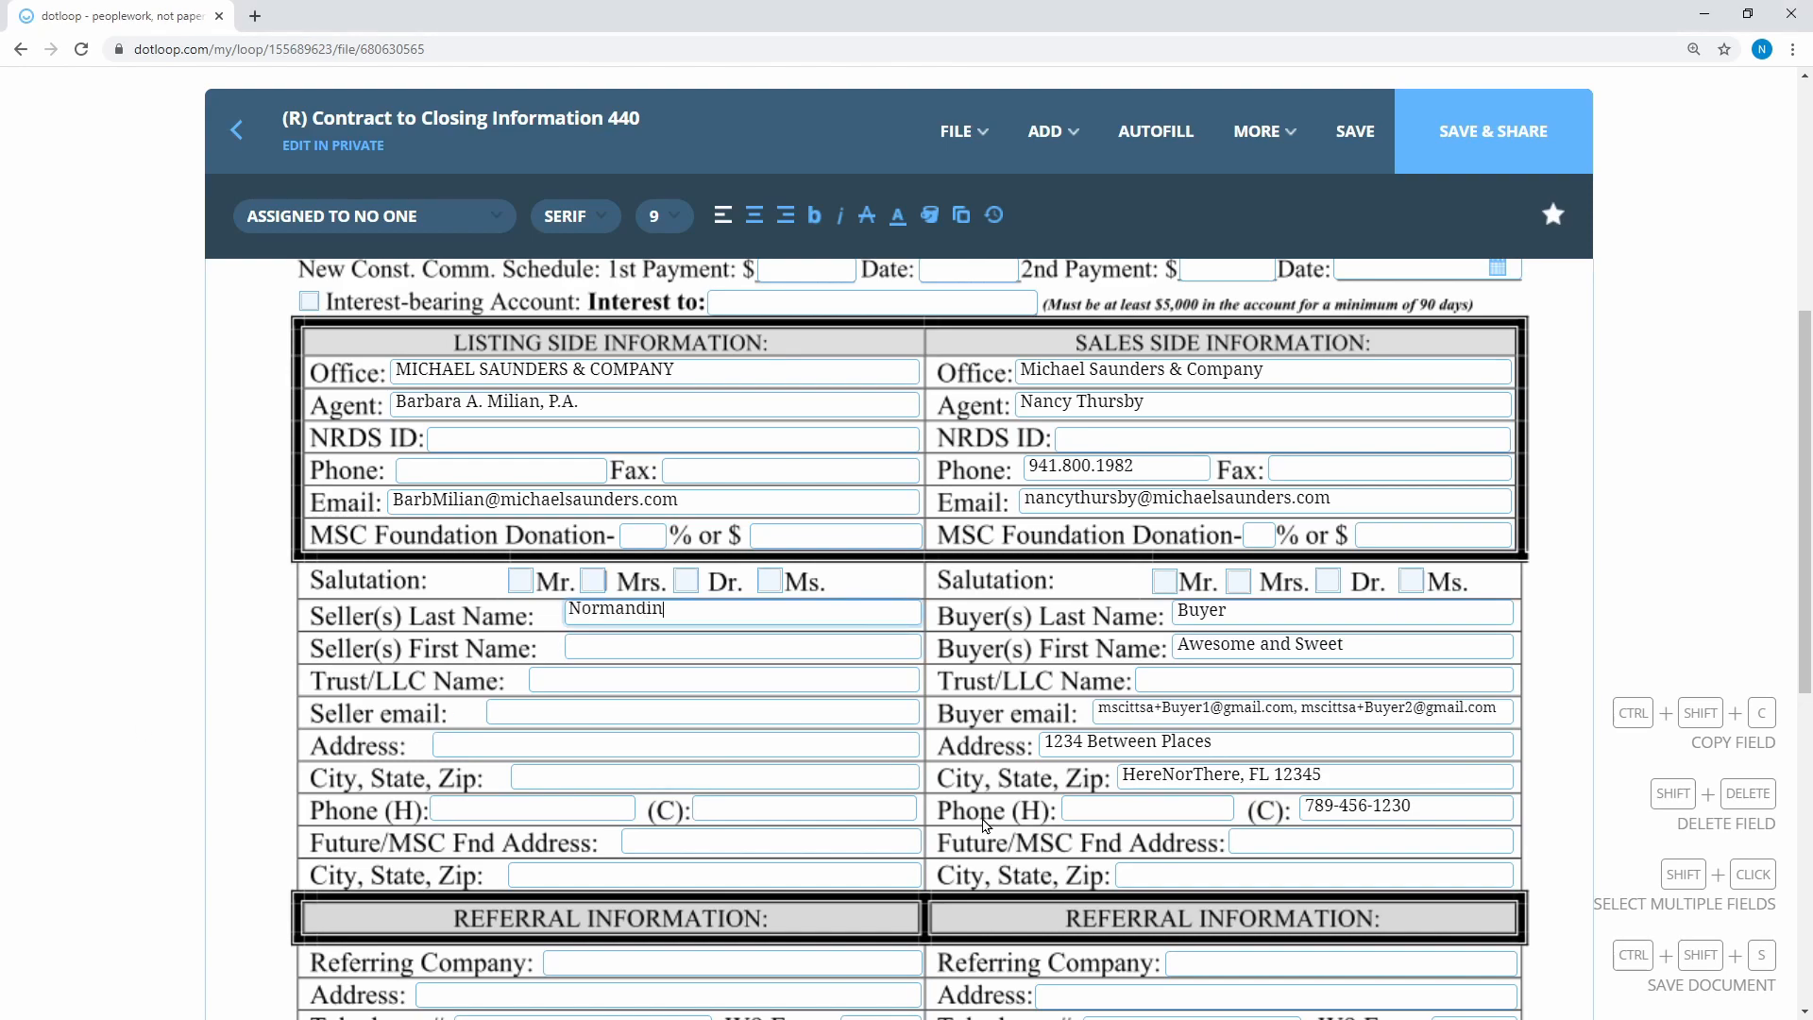
pyautogui.write(' TTEE')
pyautogui.click(735, 642)
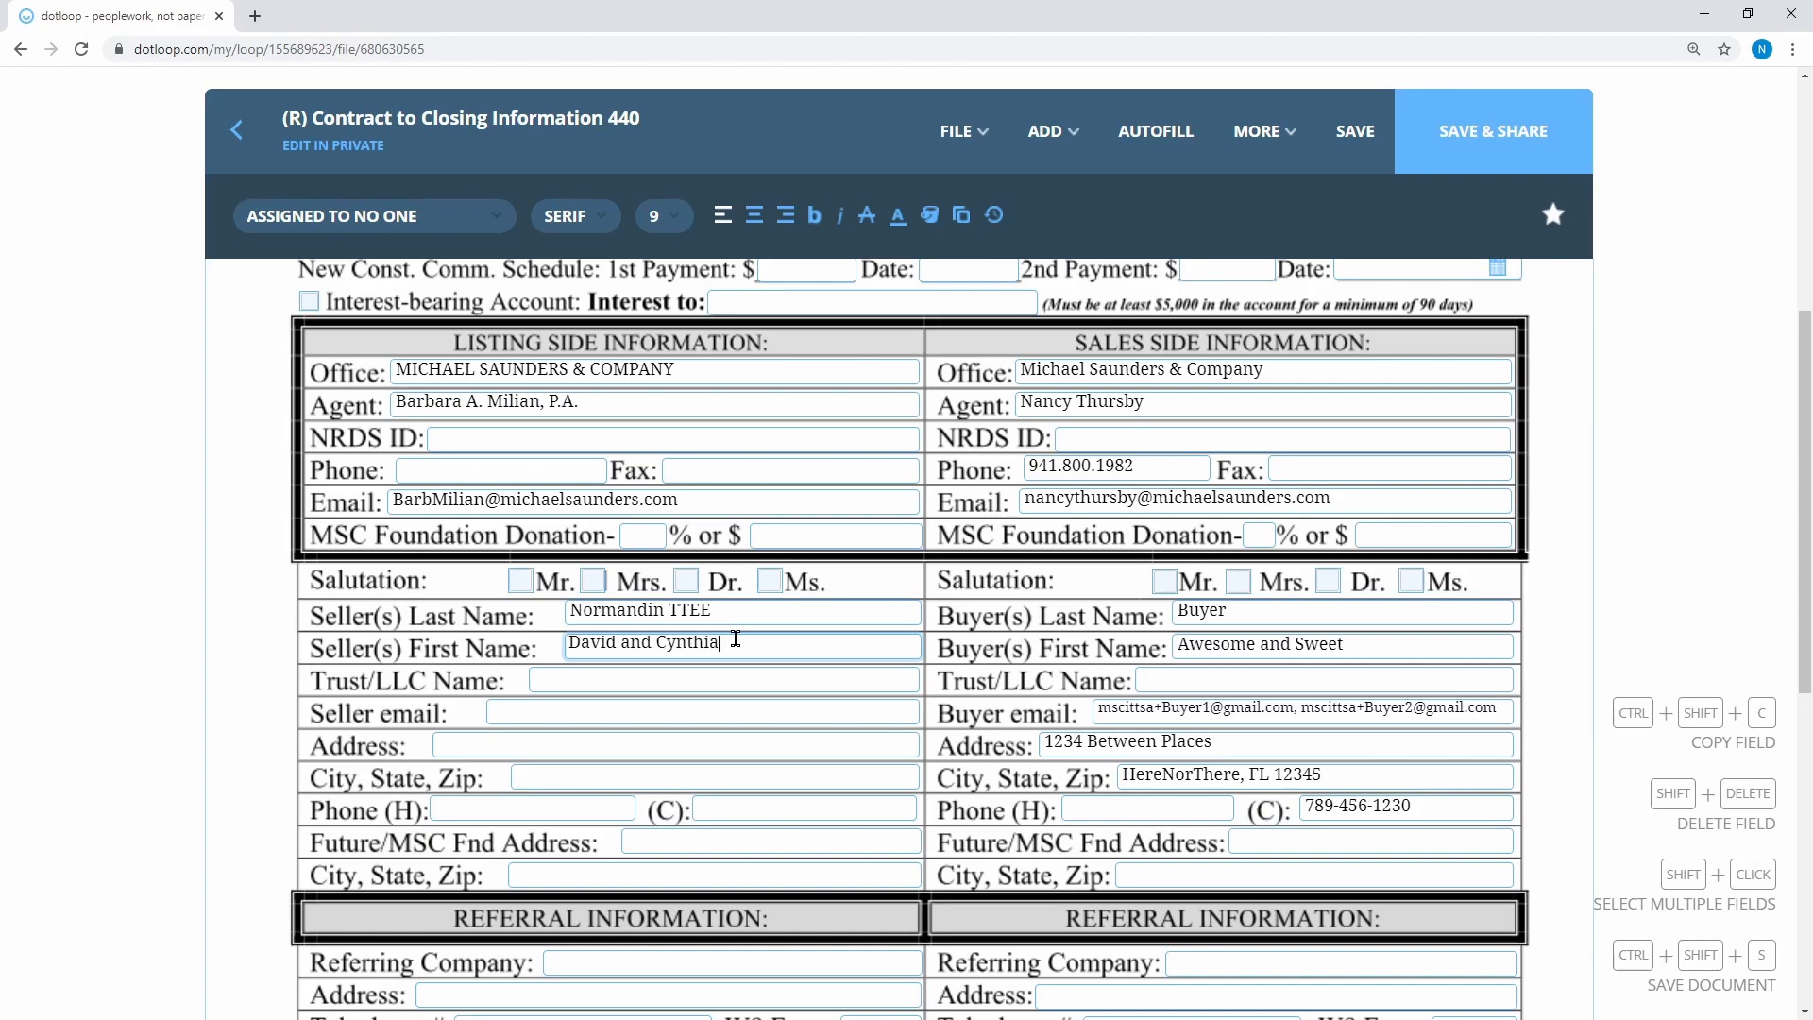
# Enter MSC Title as the Financing Lender, save the form, and return to the loop
pyautogui.scroll(-5, 755, 739)
pyautogui.click(715, 761)
pyautogui.write('MSC Title')
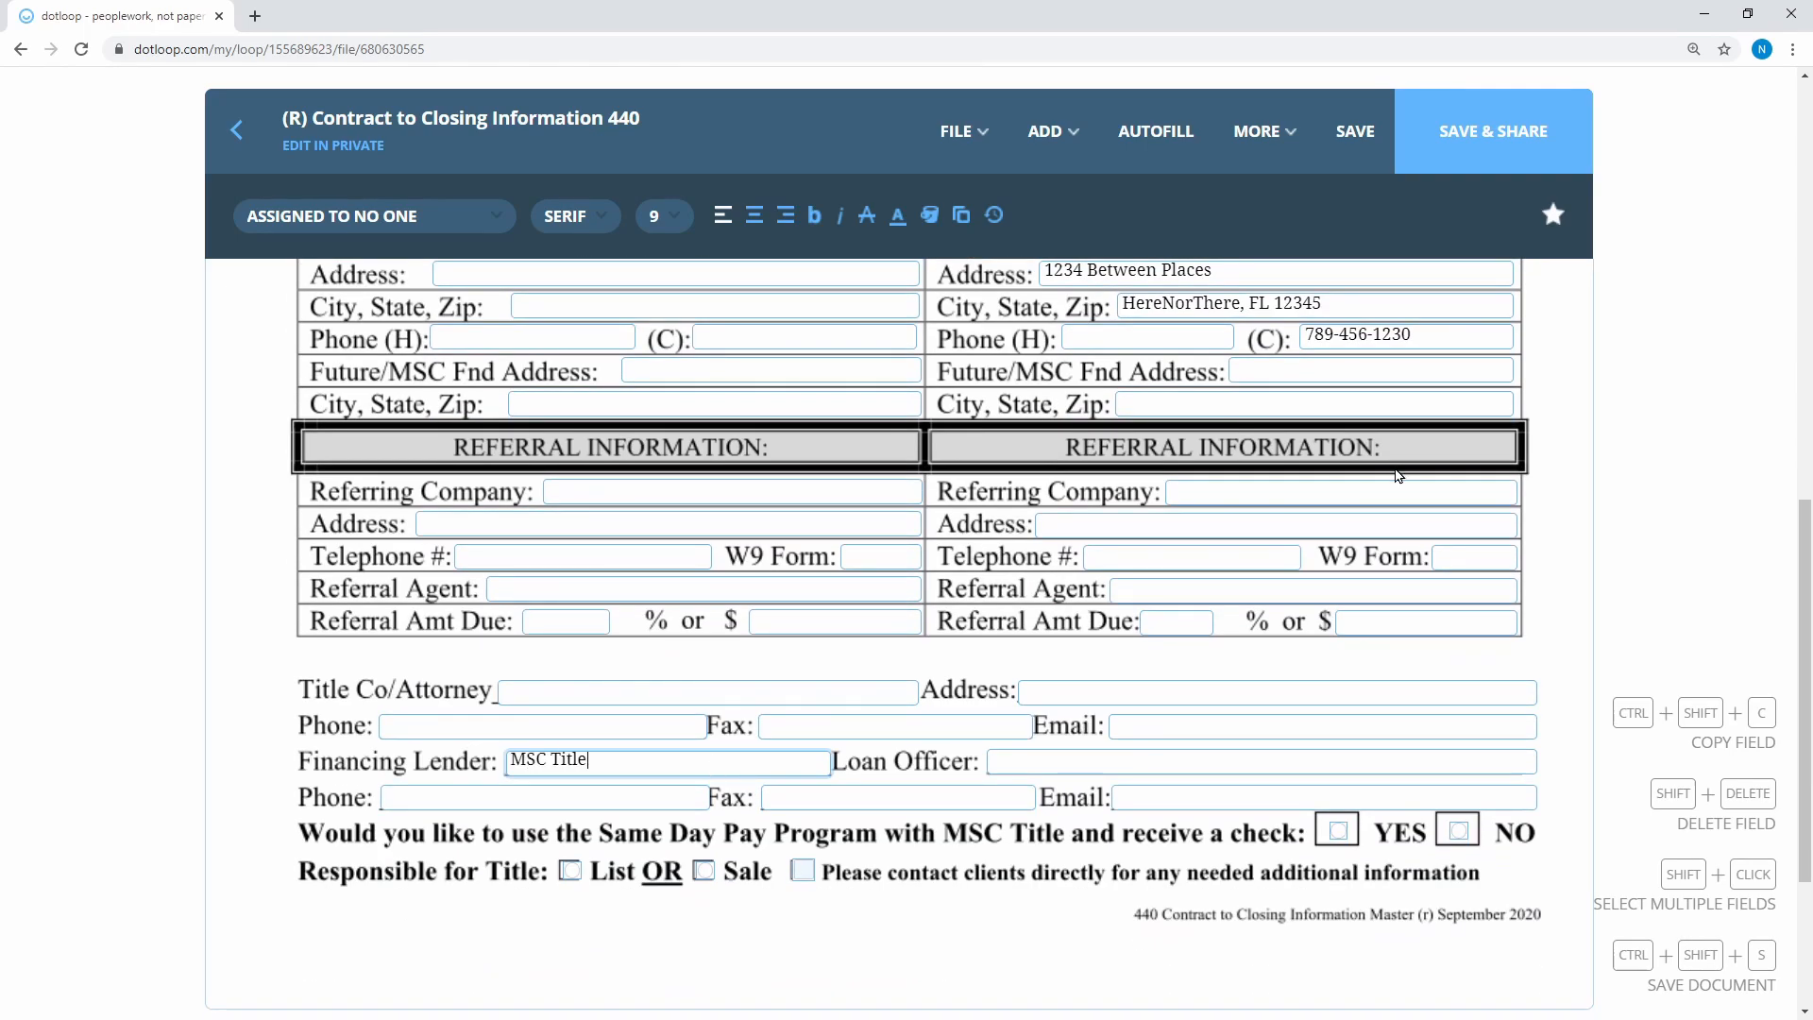
pyautogui.click(1355, 131)
pyautogui.click(233, 132)
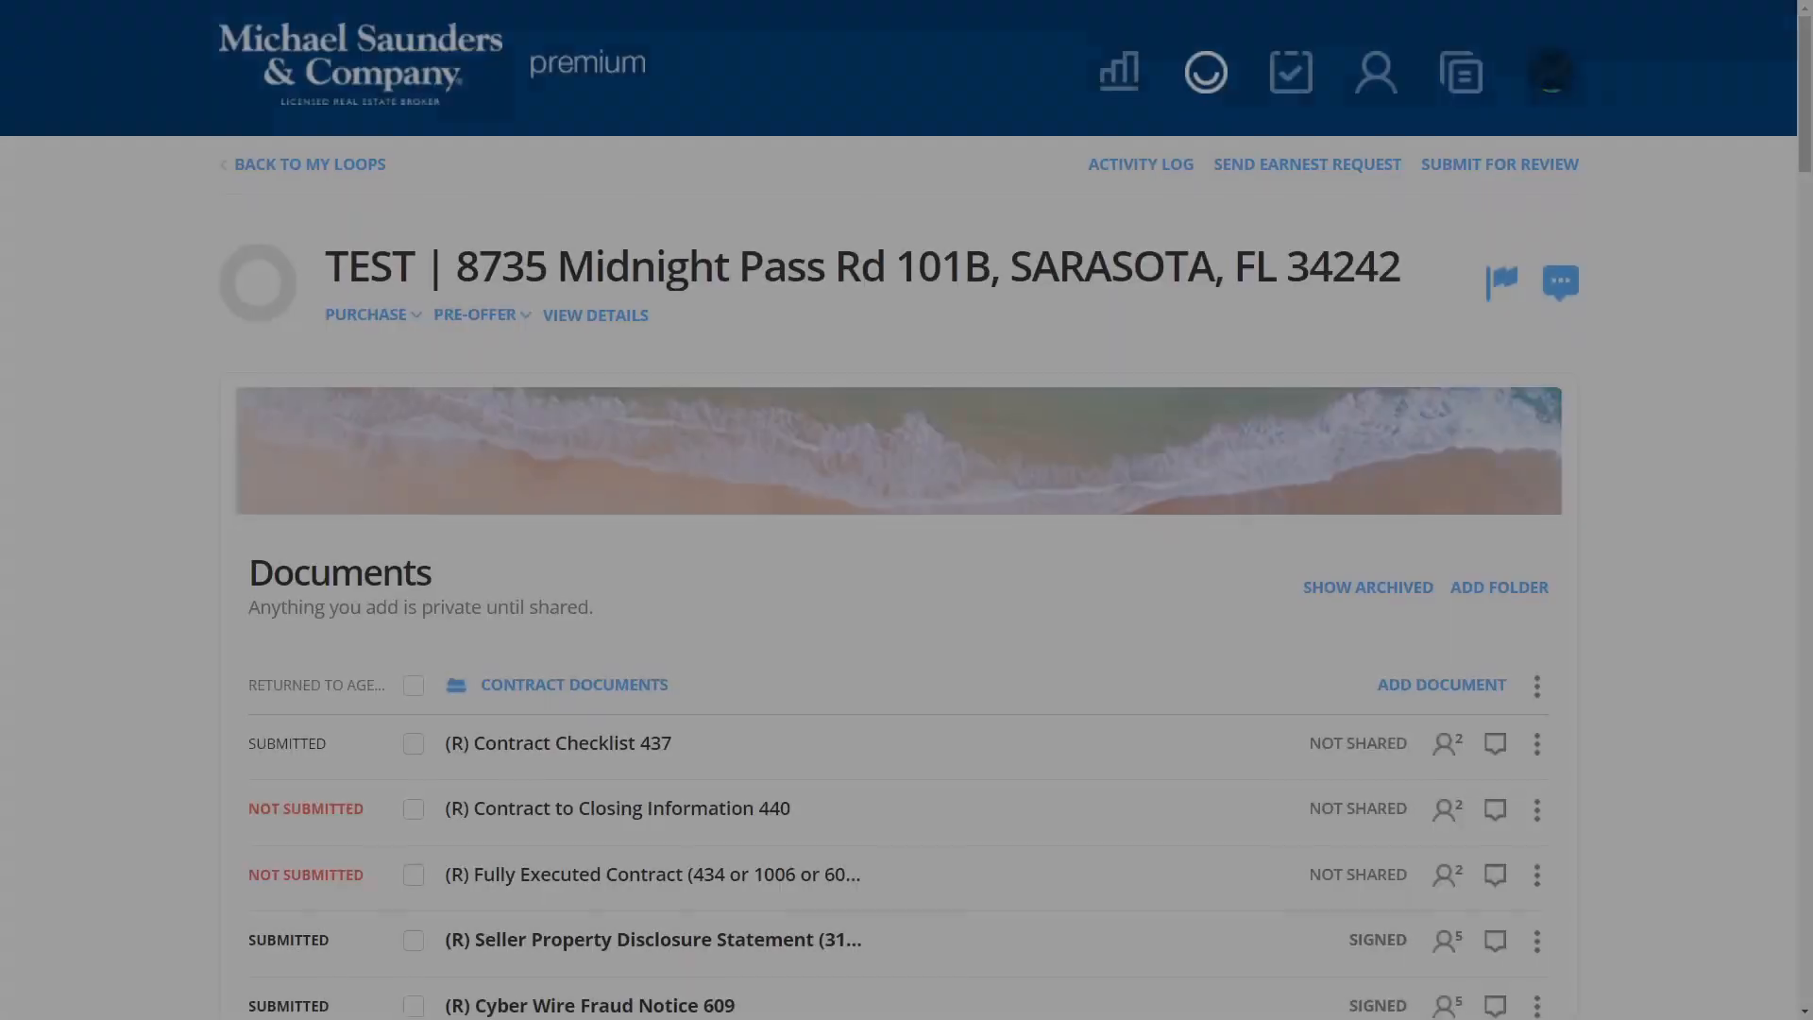
# Resubmit the Contract Documents folder for compliance review
pyautogui.moveTo(229, 818); pyautogui.dragTo(368, 819)
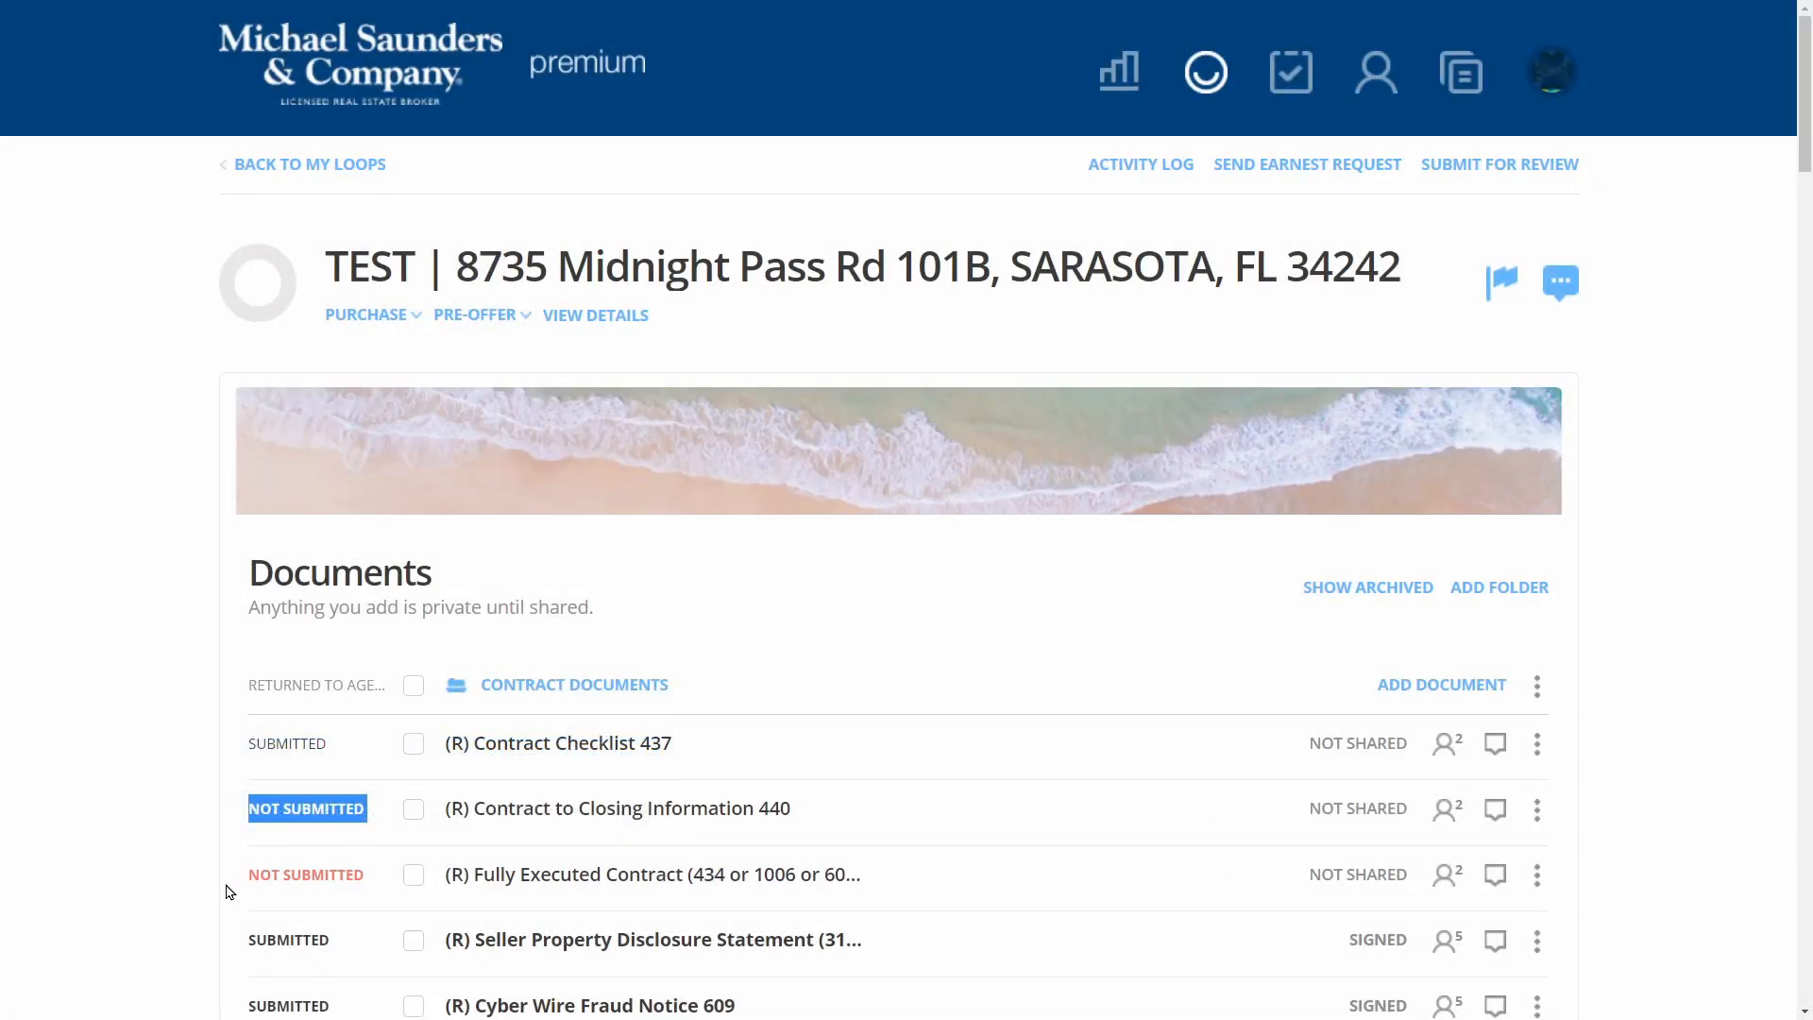
pyautogui.click(1513, 176)
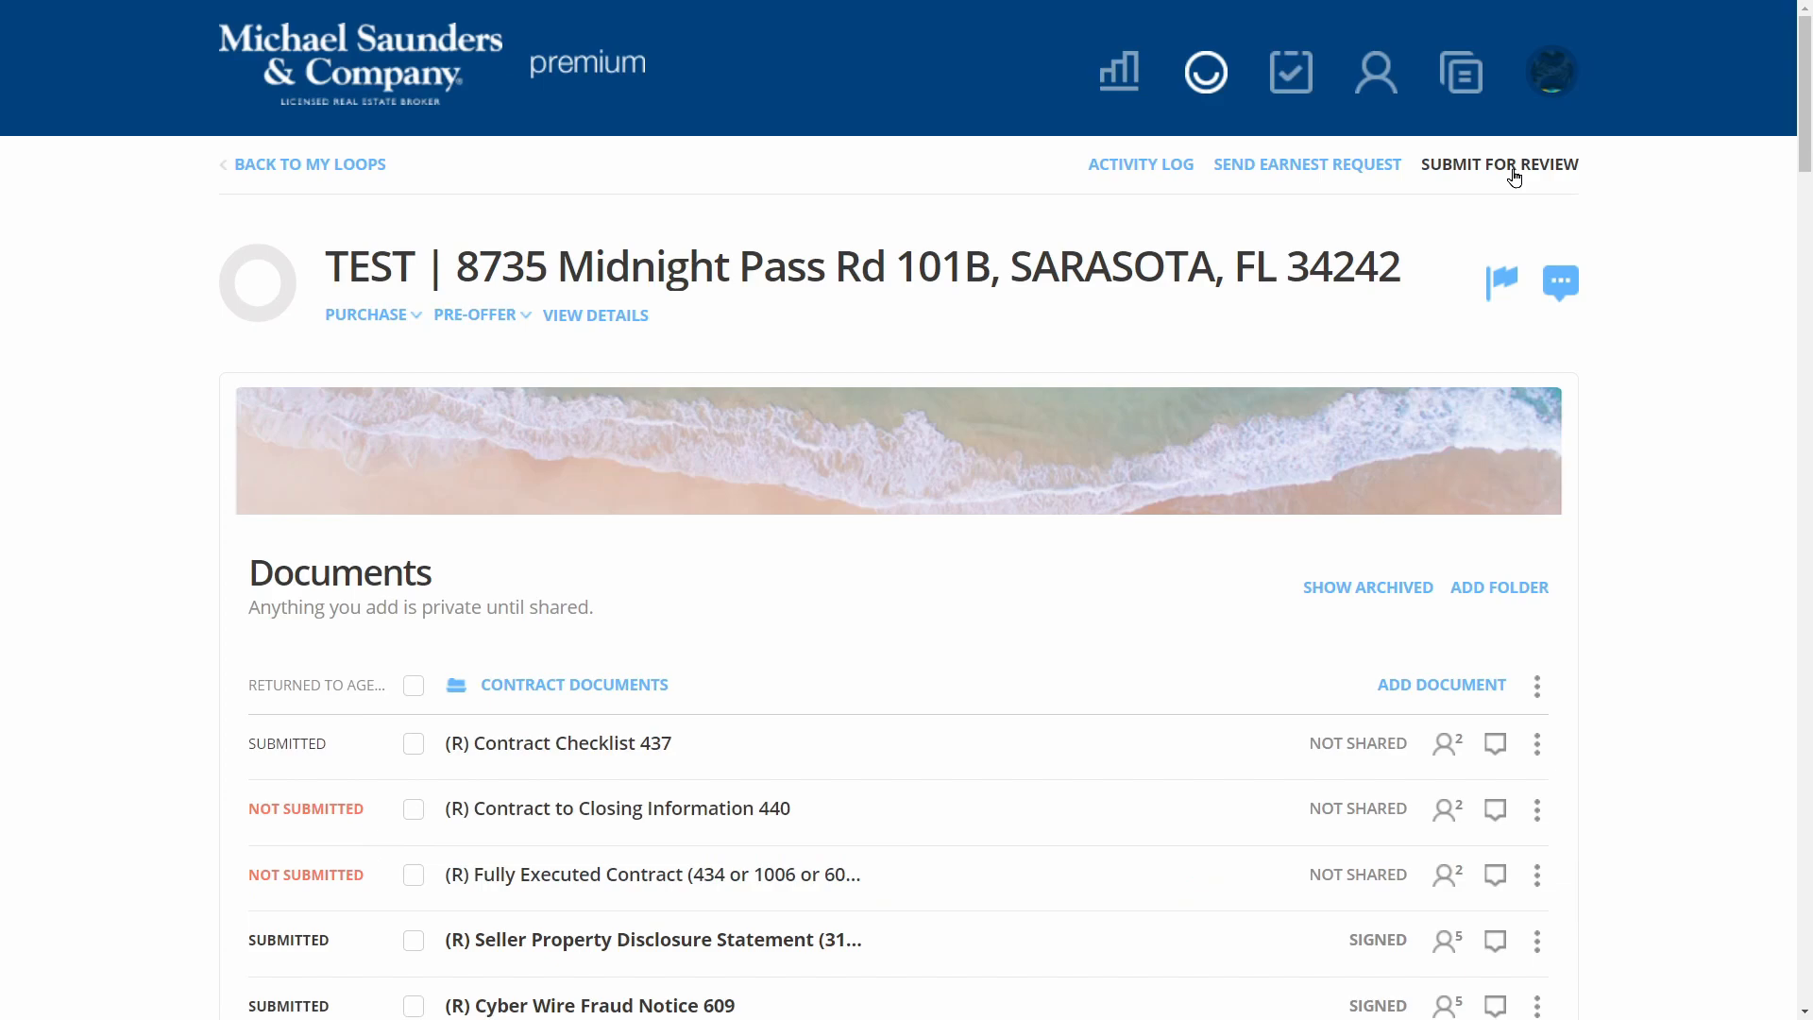
pyautogui.click(1513, 176)
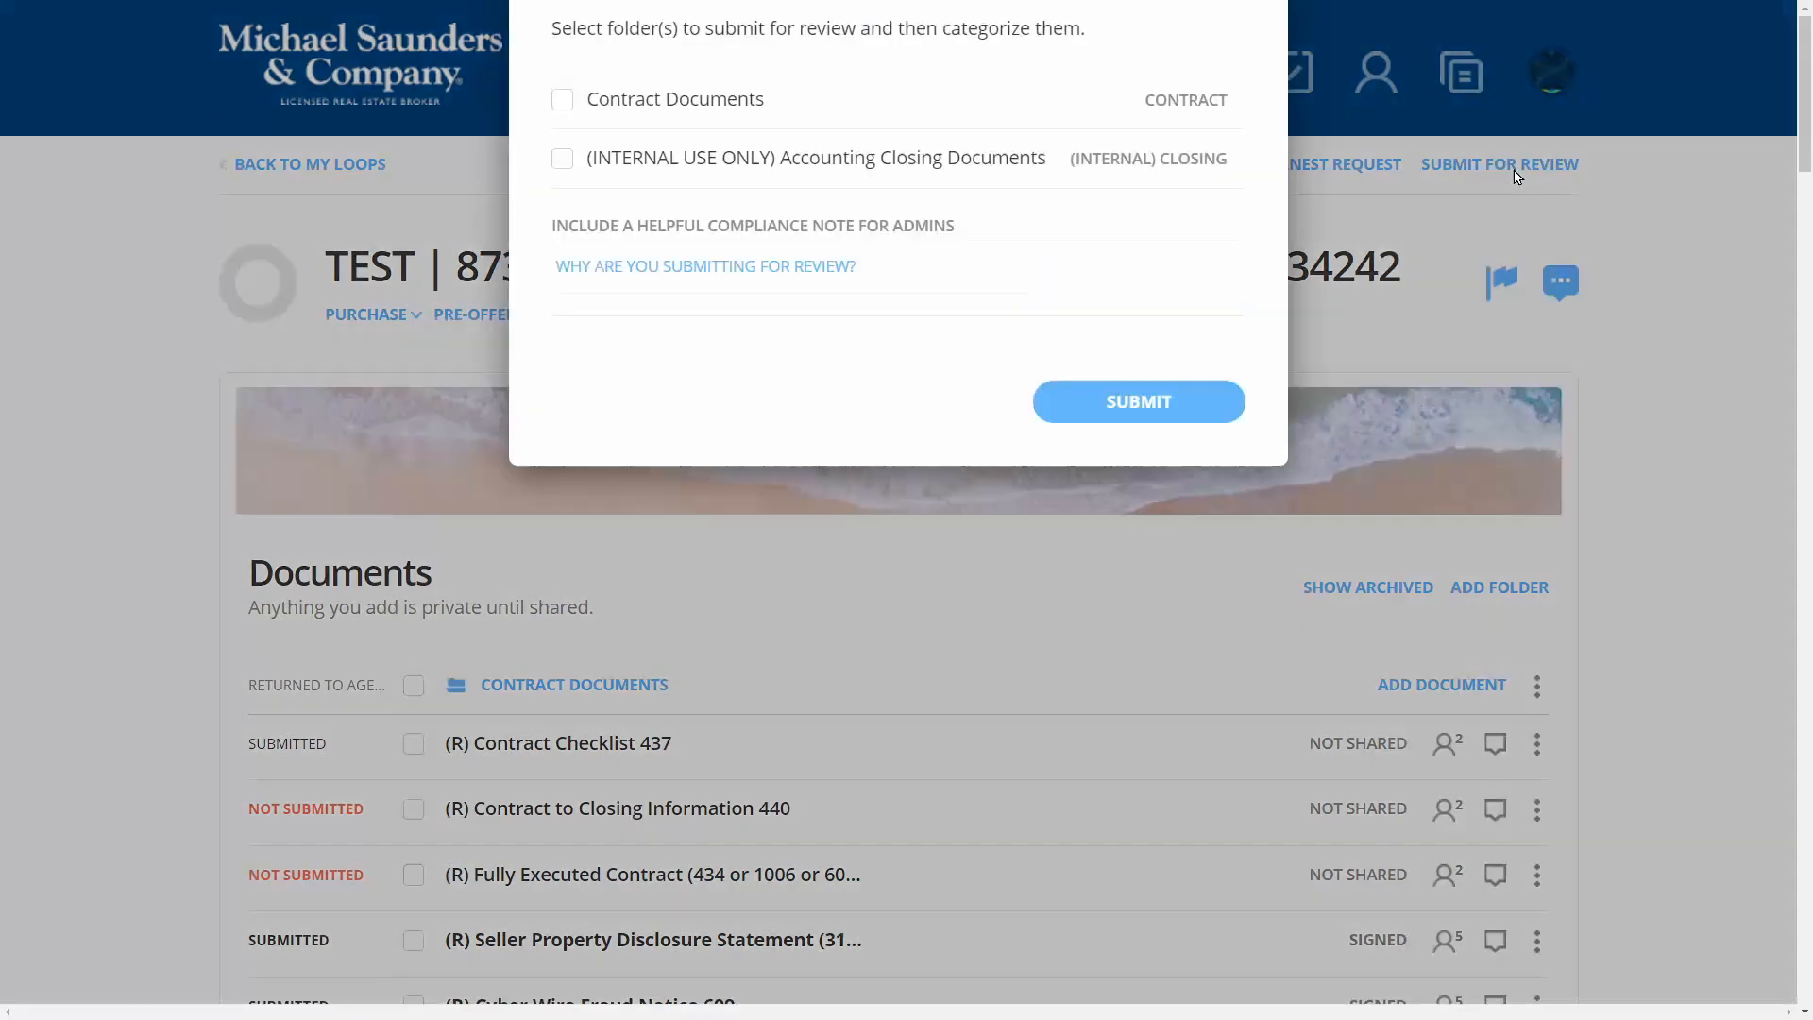
pyautogui.click(562, 441)
pyautogui.click(1138, 761)
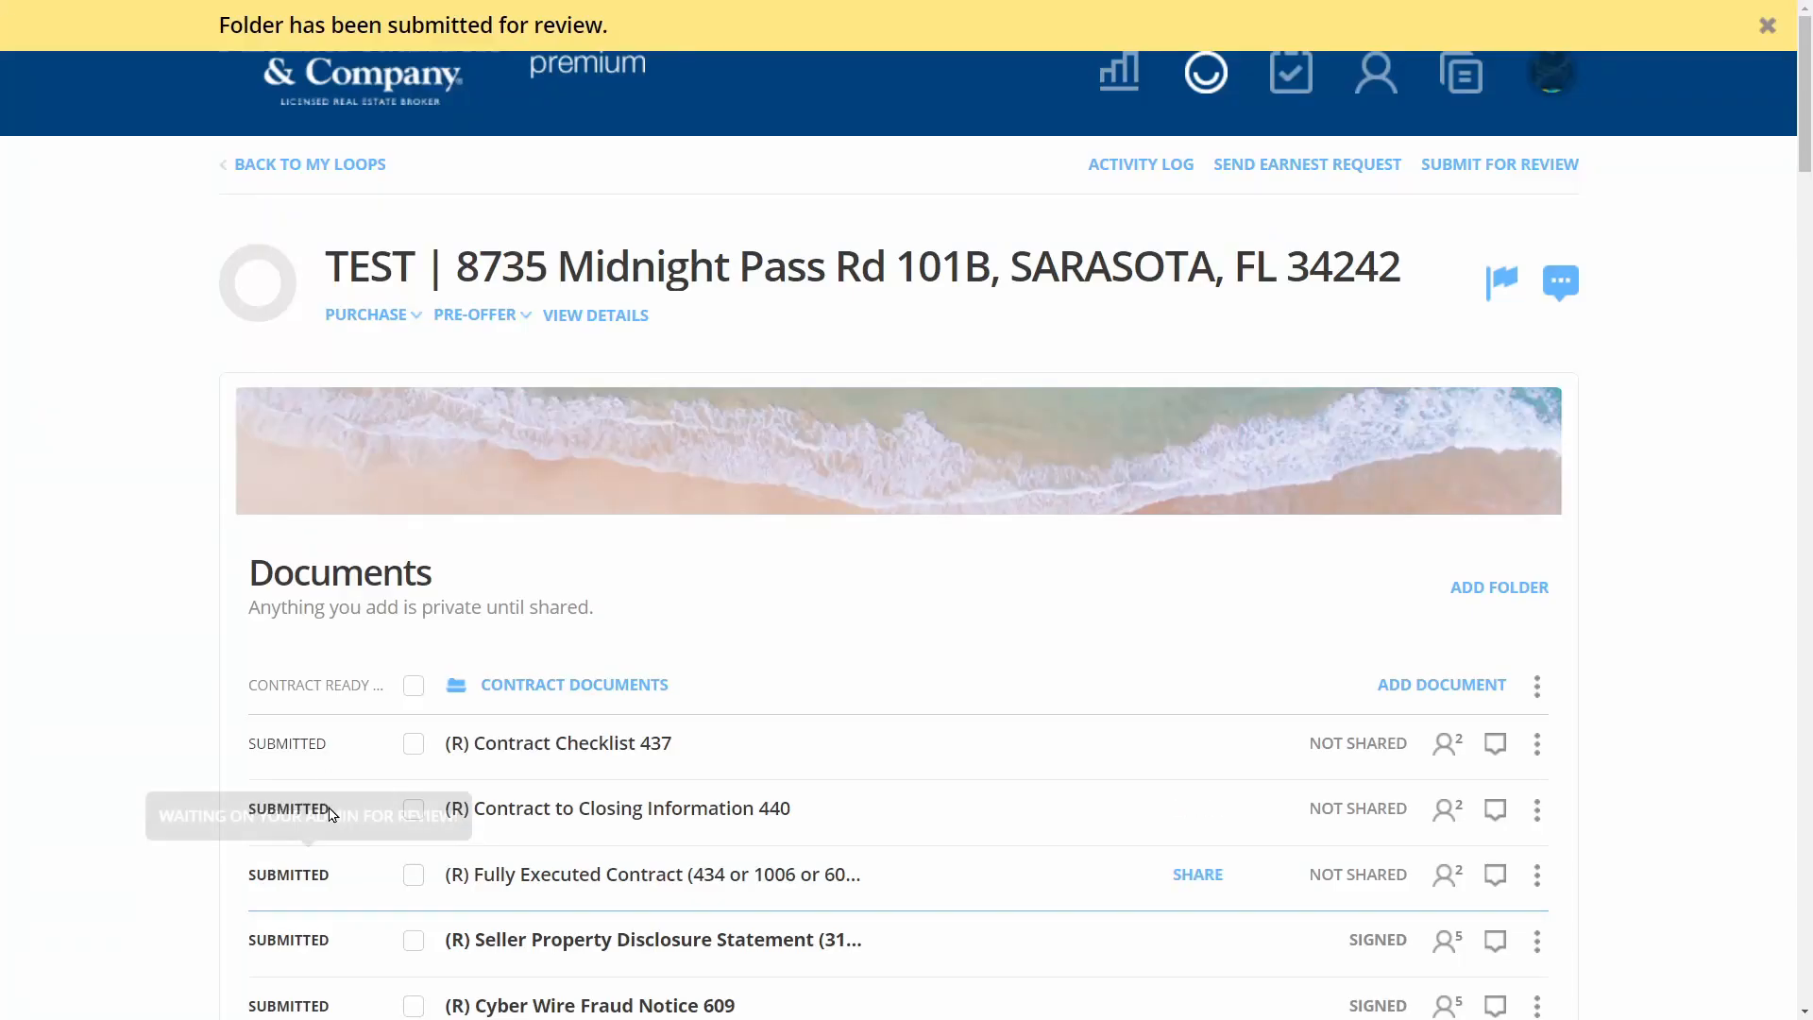